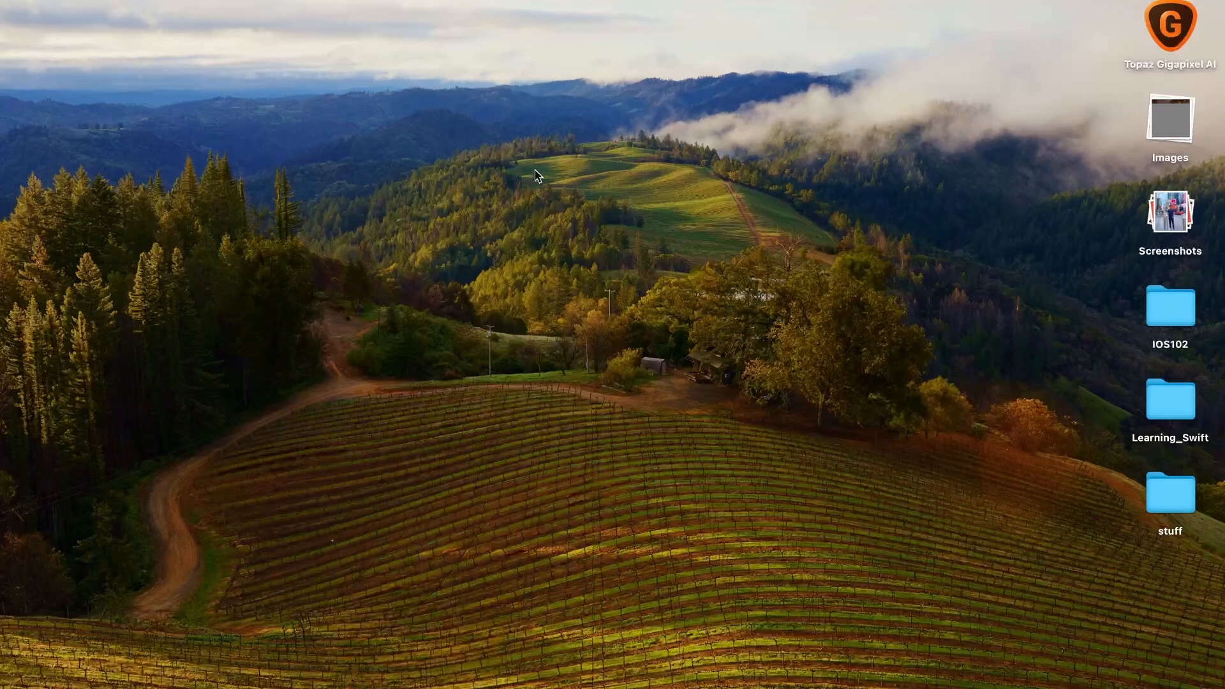
# Launch Adobe Photoshop 2024
pyautogui.click(591, 687)
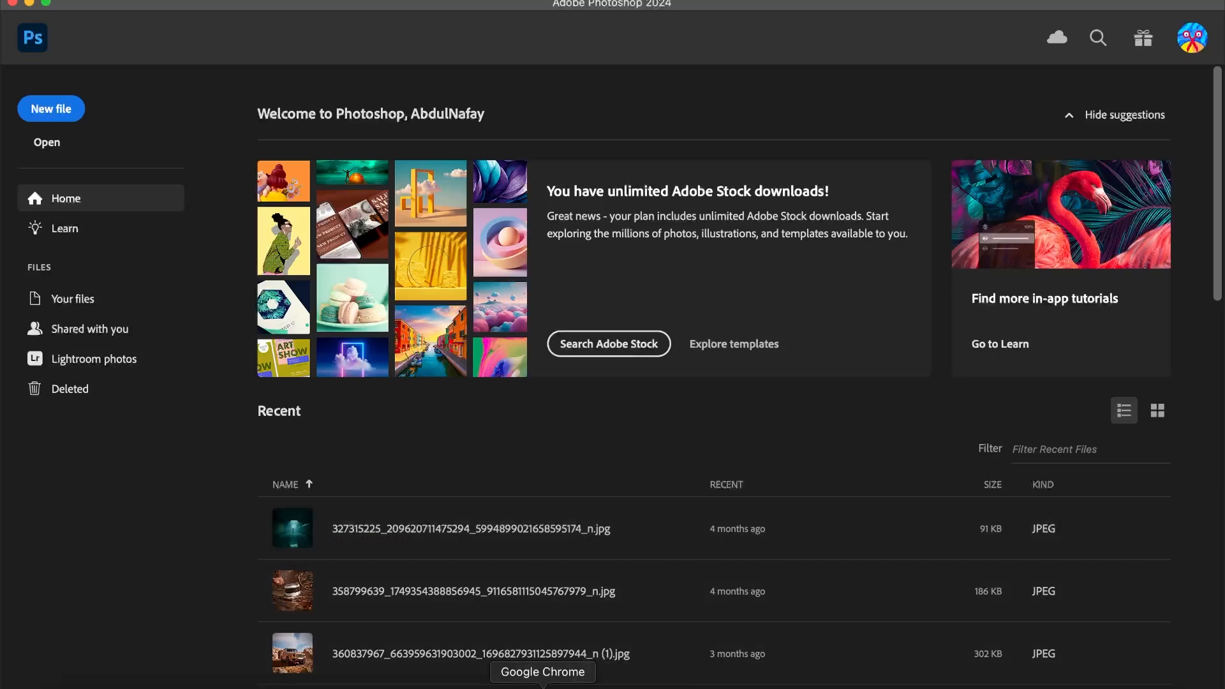
# Switch to Google Chrome, search Google for "photoshop", and look over Adobe's Creative Cloud for teams page
pyautogui.click(547, 686)
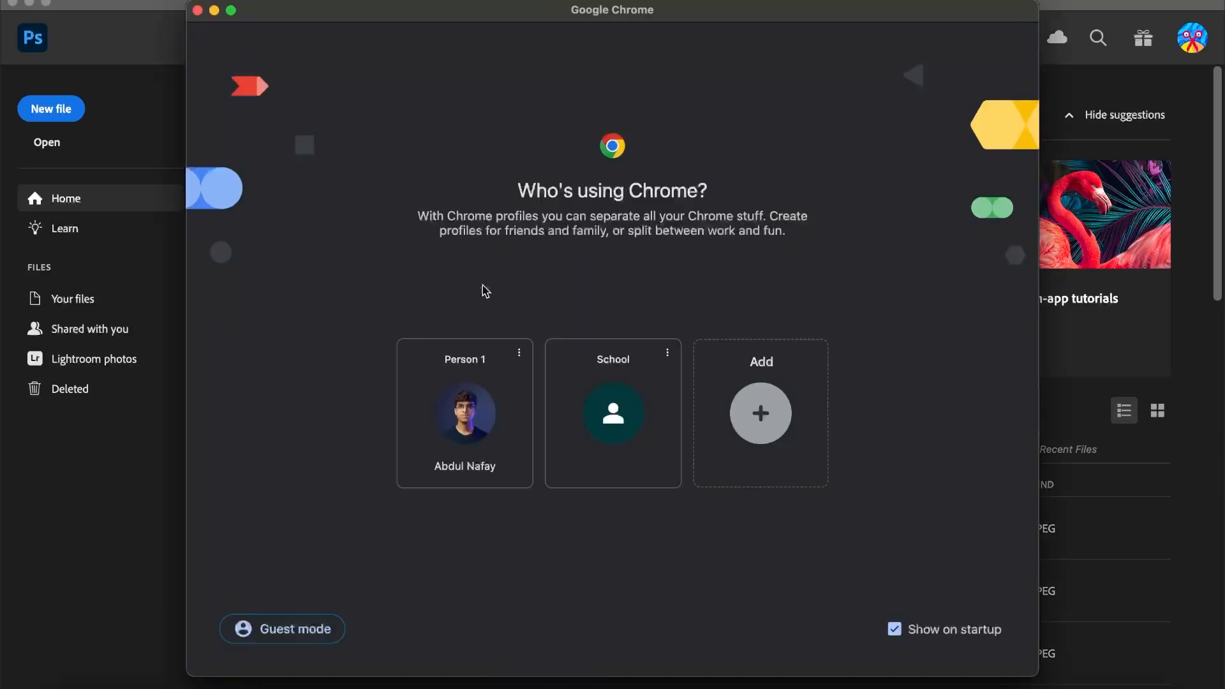
pyautogui.click(443, 420)
pyautogui.write('photoshop')
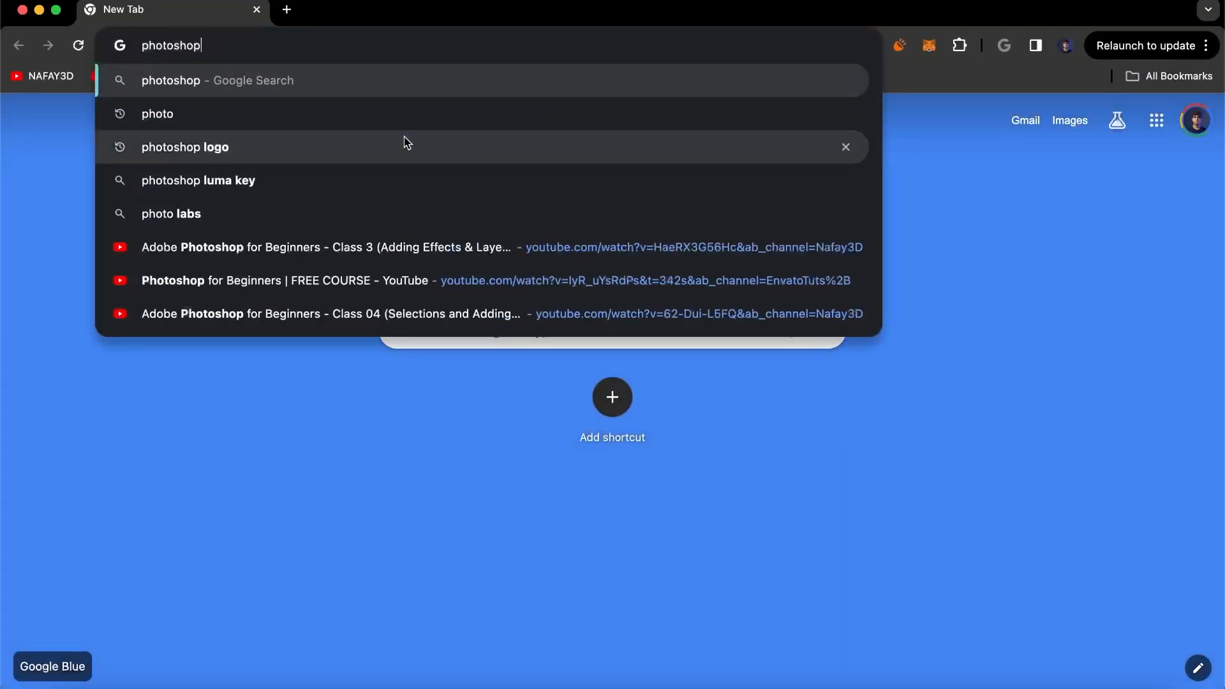
pyautogui.press('Return')
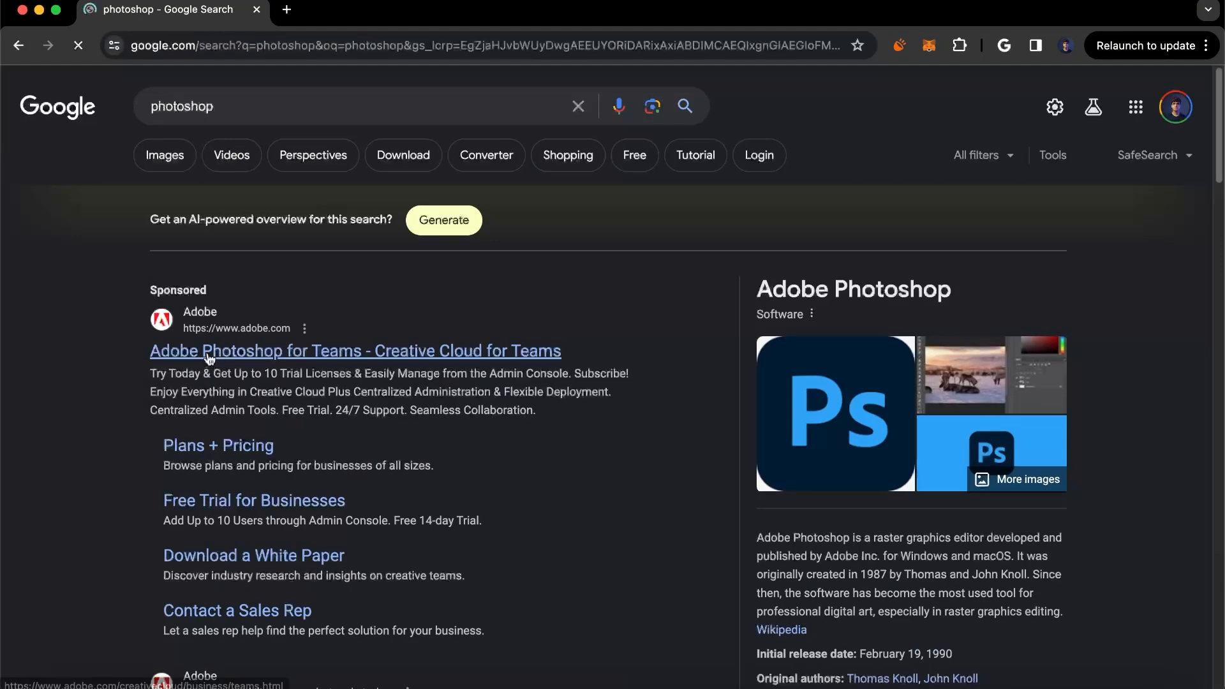
pyautogui.click(269, 330)
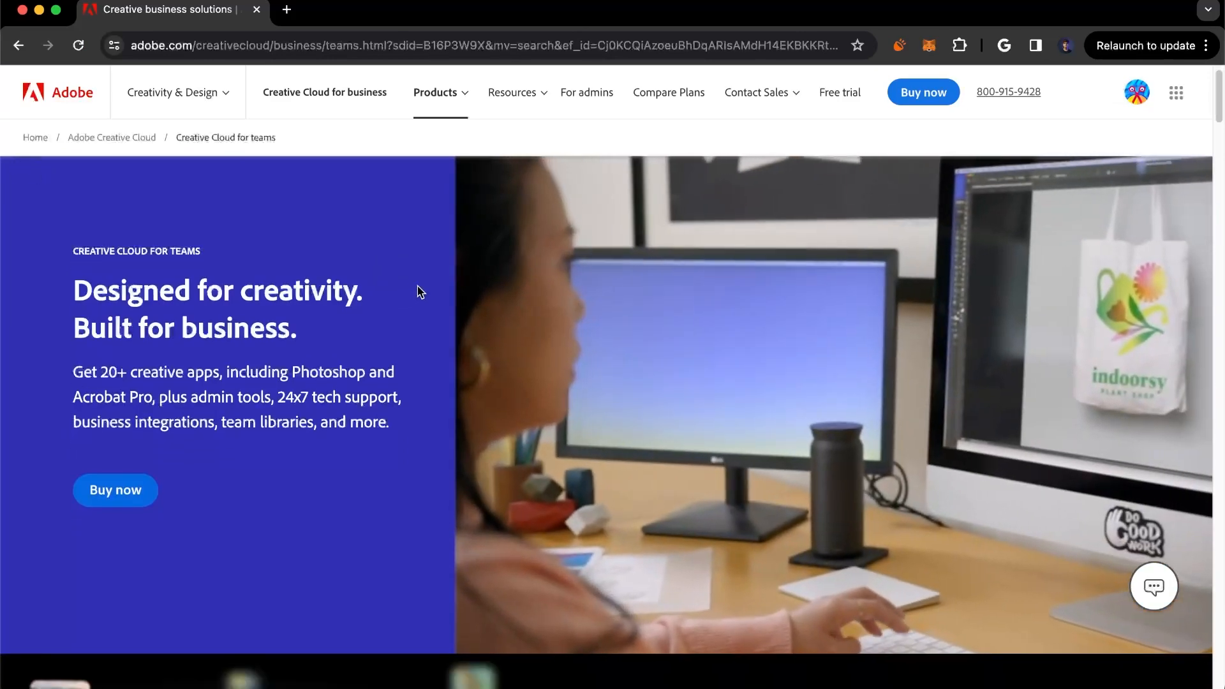
pyautogui.scroll(-4, 421, 291)
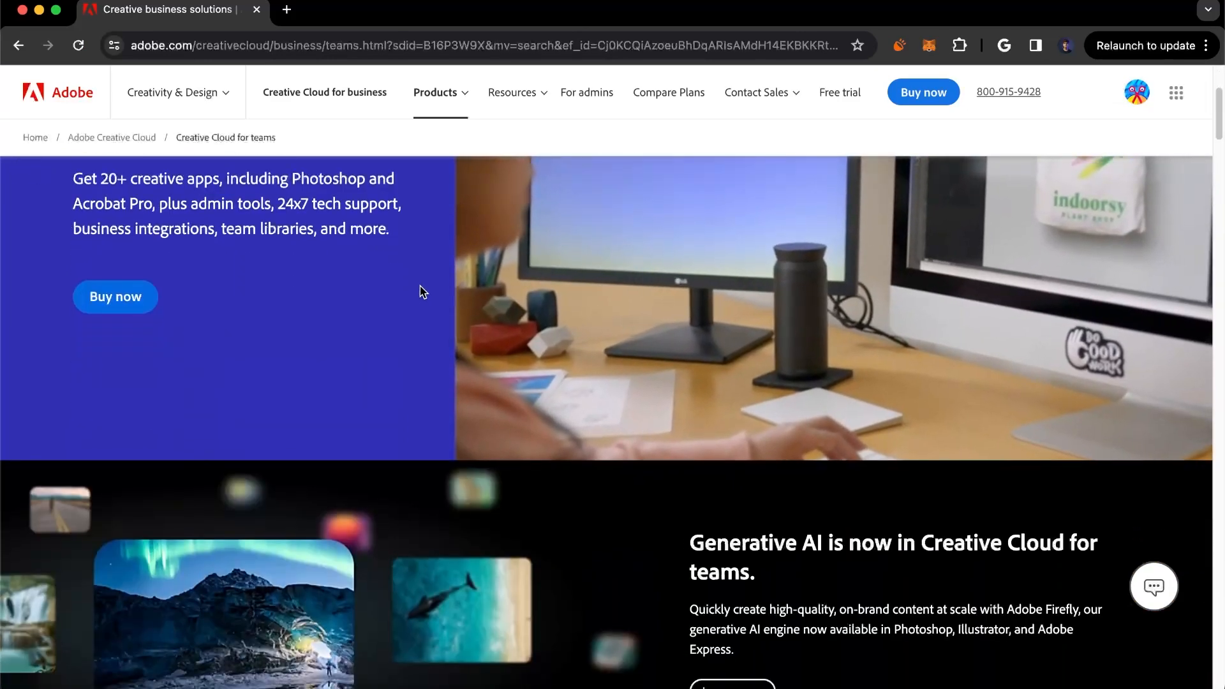
pyautogui.scroll(-2, 419, 290)
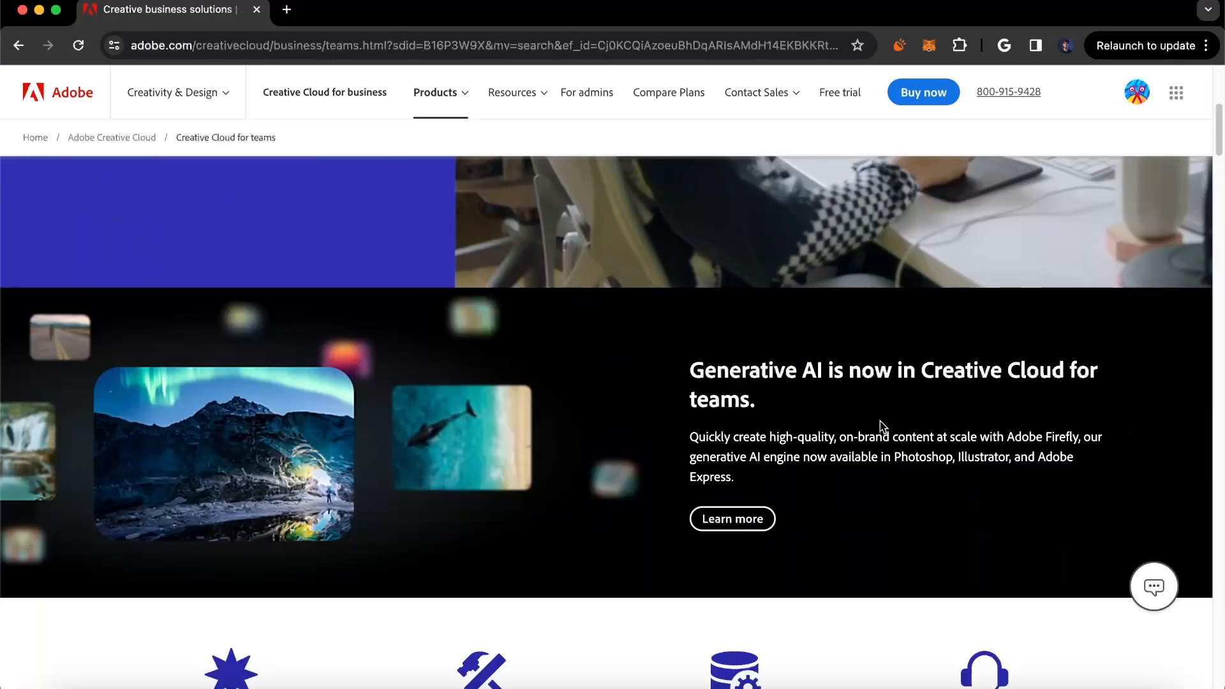
pyautogui.click(39, 10)
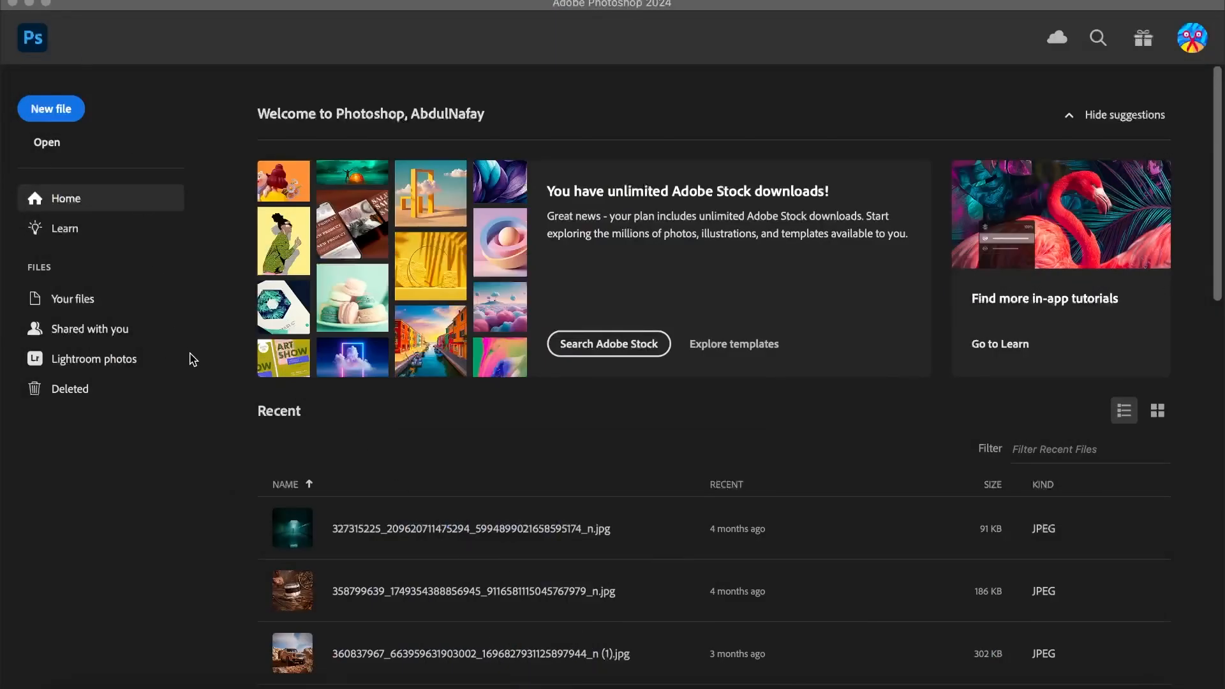
pyautogui.scroll(-1, 339, 596)
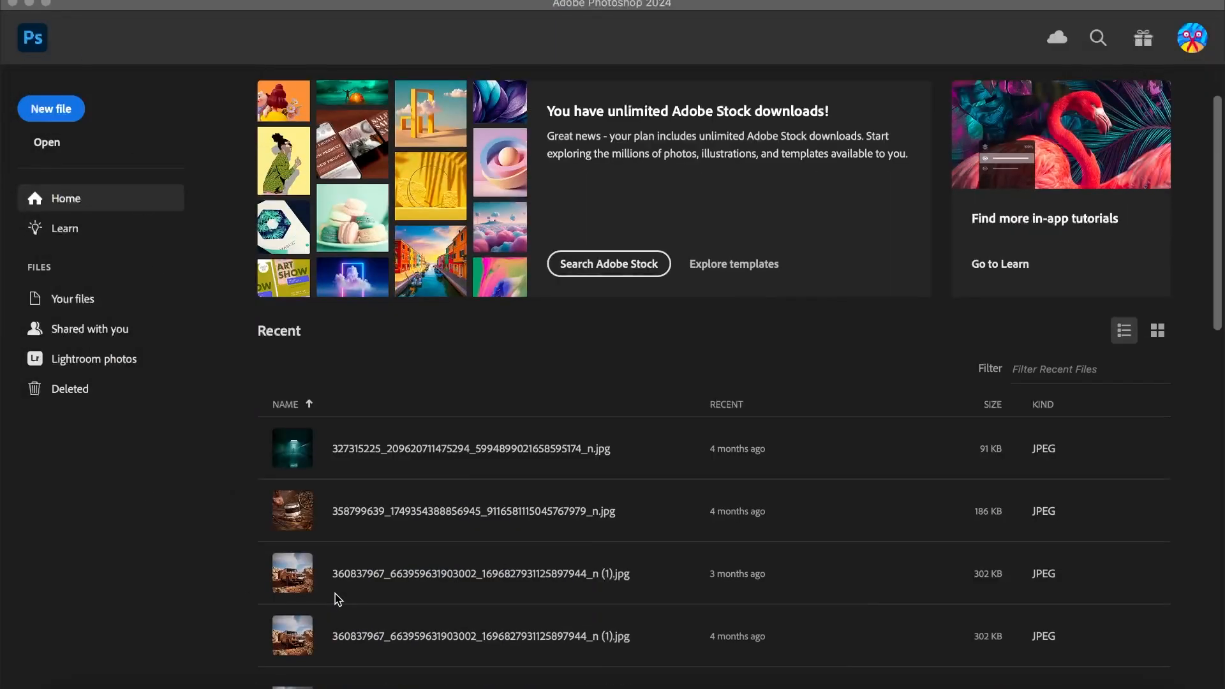
pyautogui.click(351, 578)
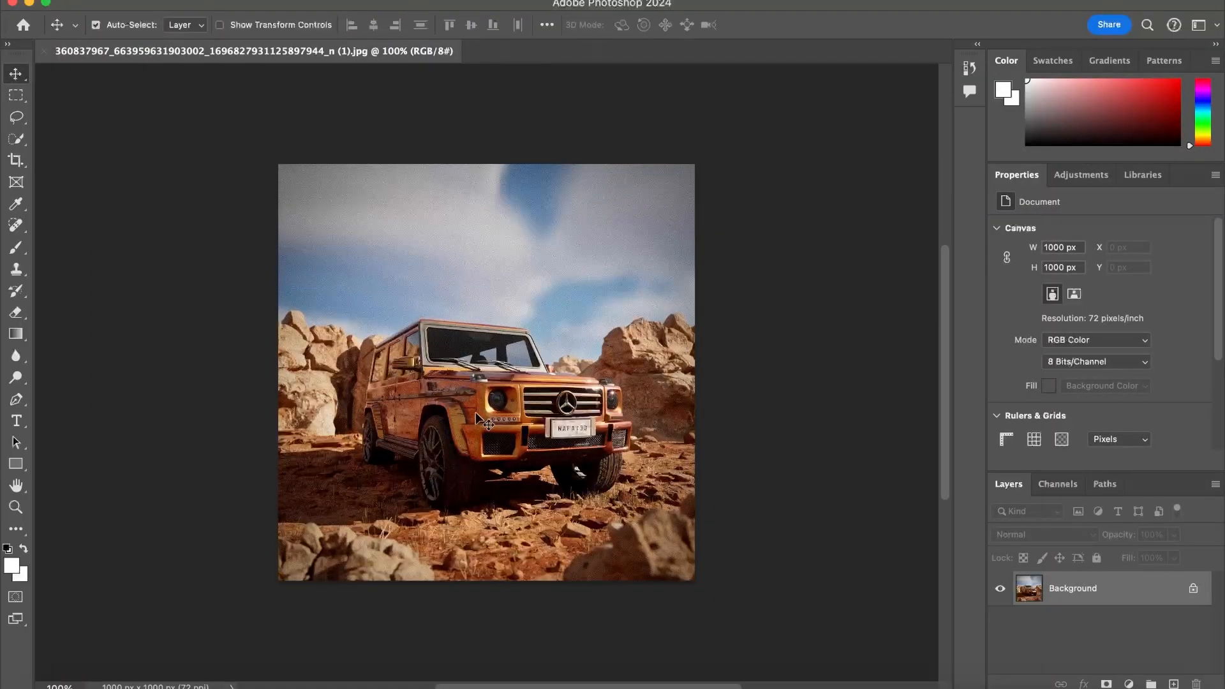
pyautogui.hscroll(-3, 478, 410)
pyautogui.hscroll(1, 479, 412)
pyautogui.scroll(2, 479, 412)
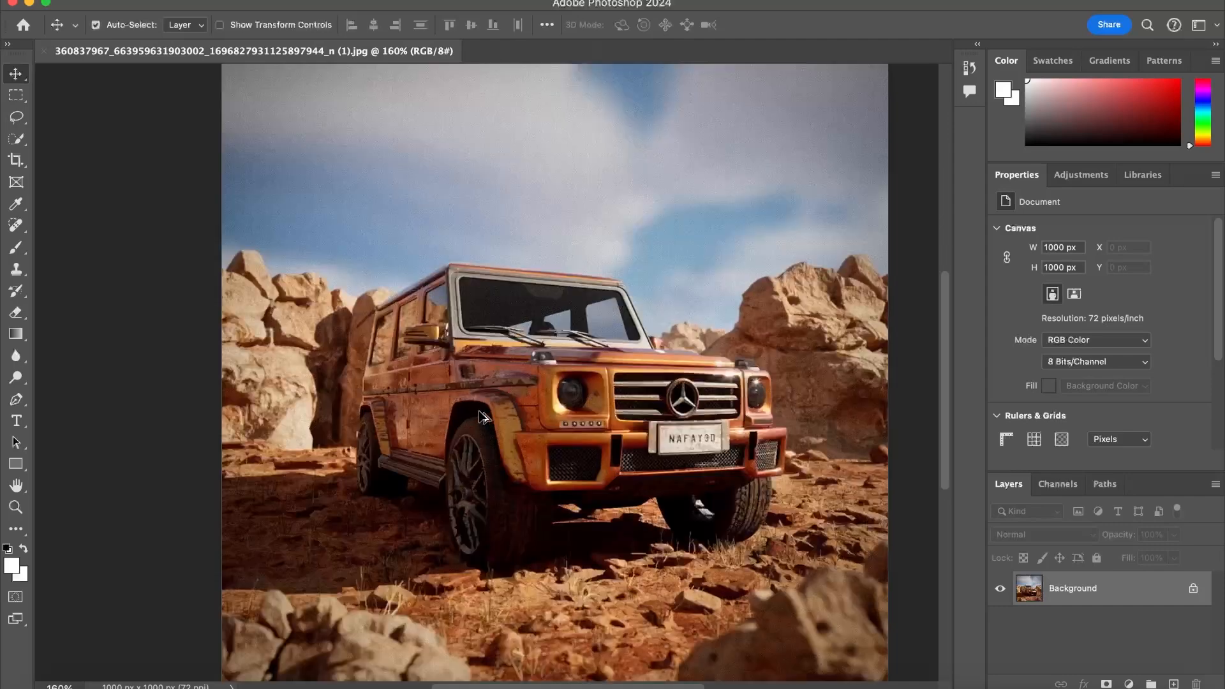
pyautogui.scroll(-2, 480, 411)
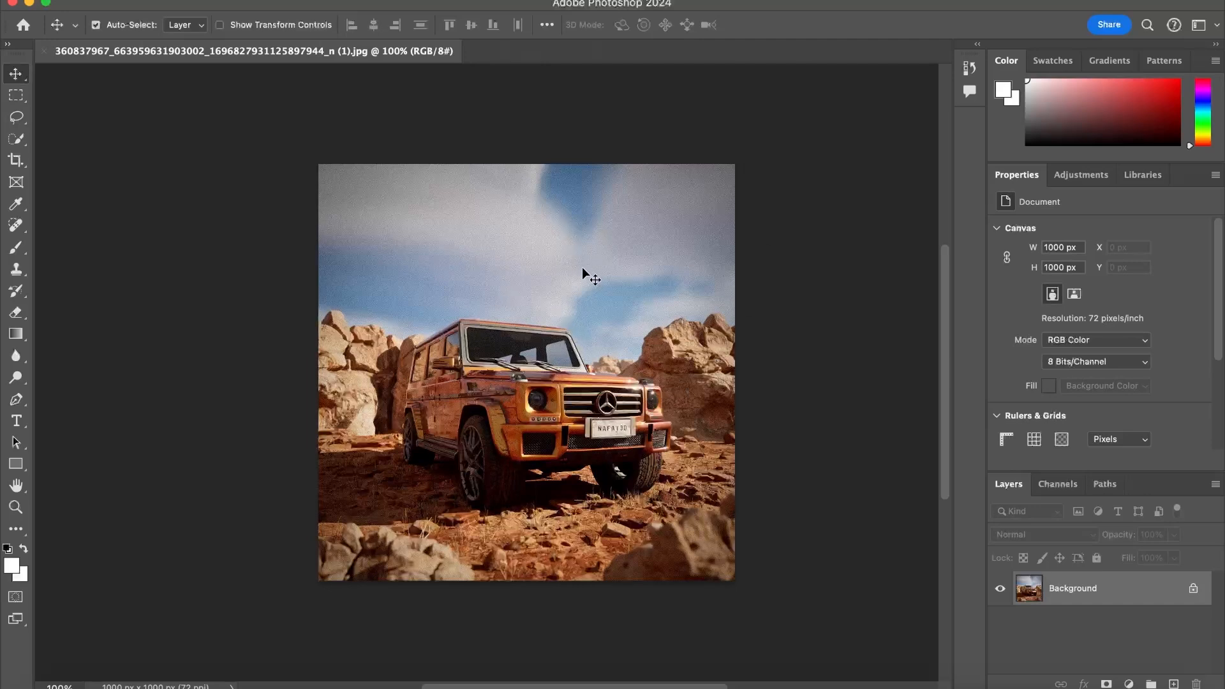
# Activate the Crop tool on the open car photo
pyautogui.click(16, 160)
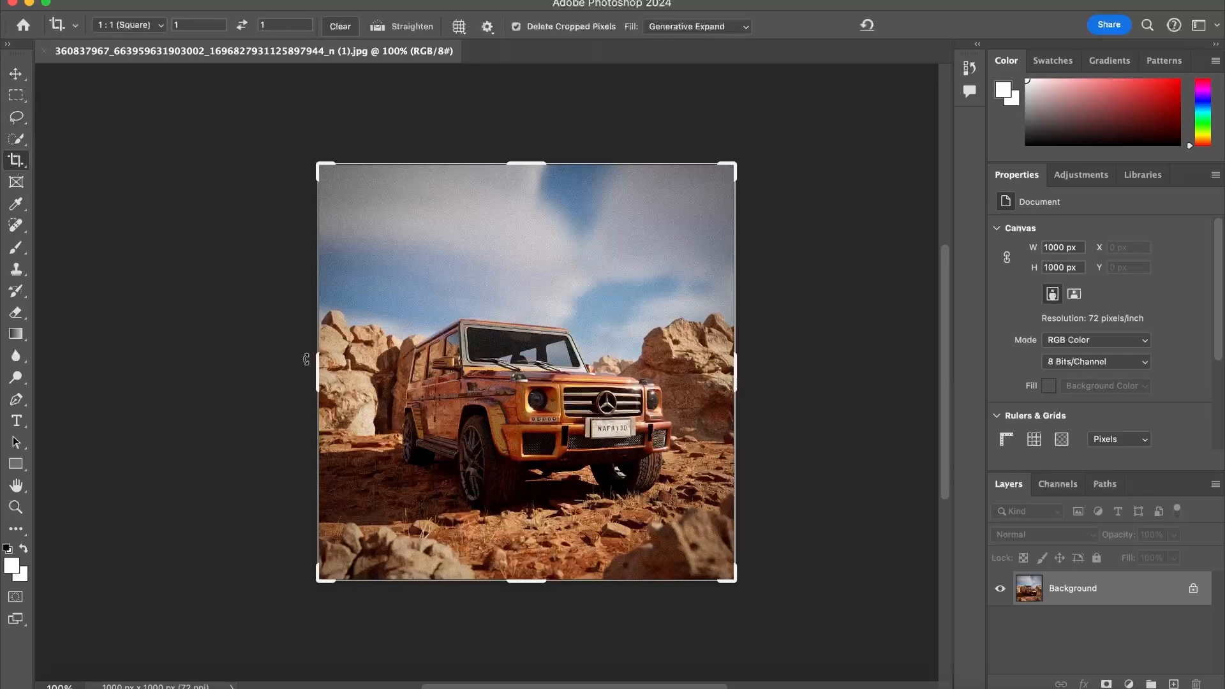
pyautogui.click(317, 365)
pyautogui.moveTo(317, 364); pyautogui.dragTo(245, 359)
pyautogui.press('super+z')
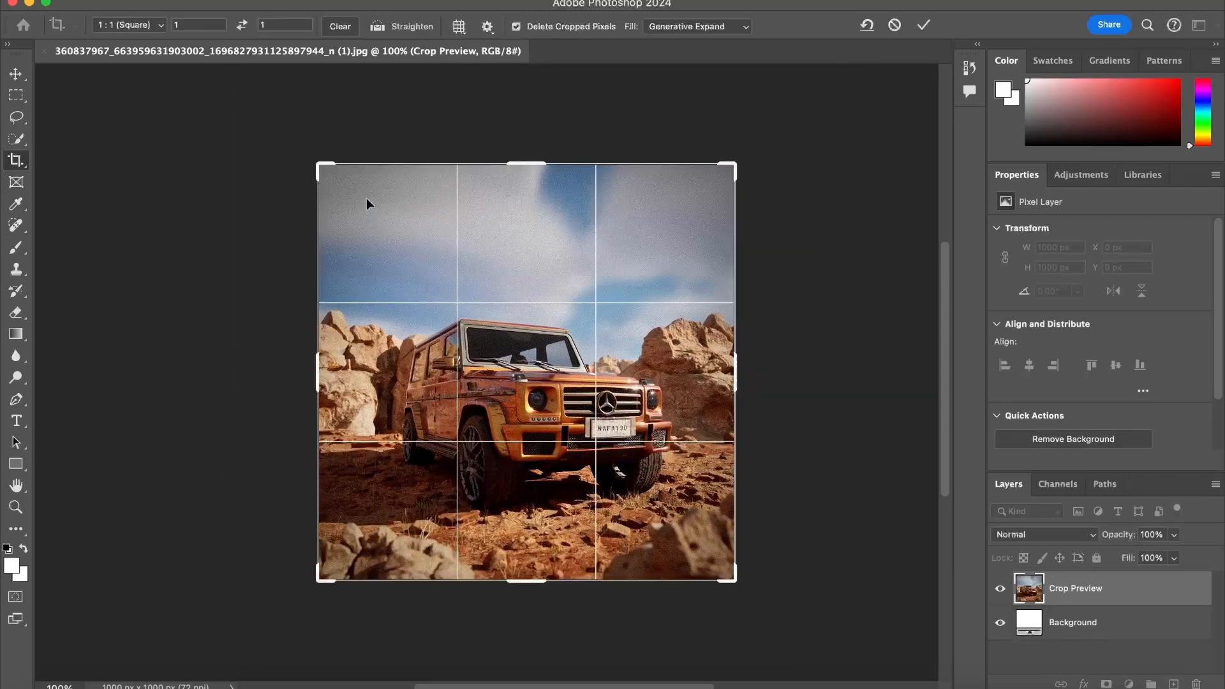
# Switch the crop preset to W x H x Resolution and extend the crop frame on both sides to about 1734 by 1000 px
pyautogui.click(161, 26)
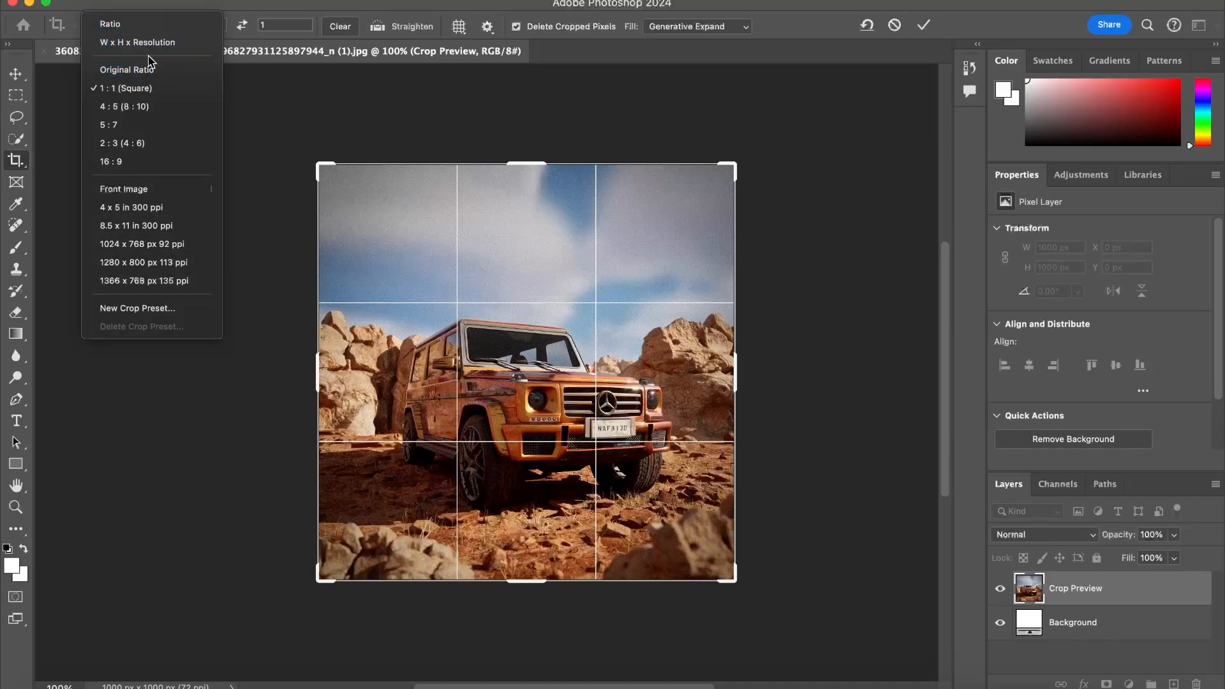
pyautogui.click(185, 86)
pyautogui.click(155, 28)
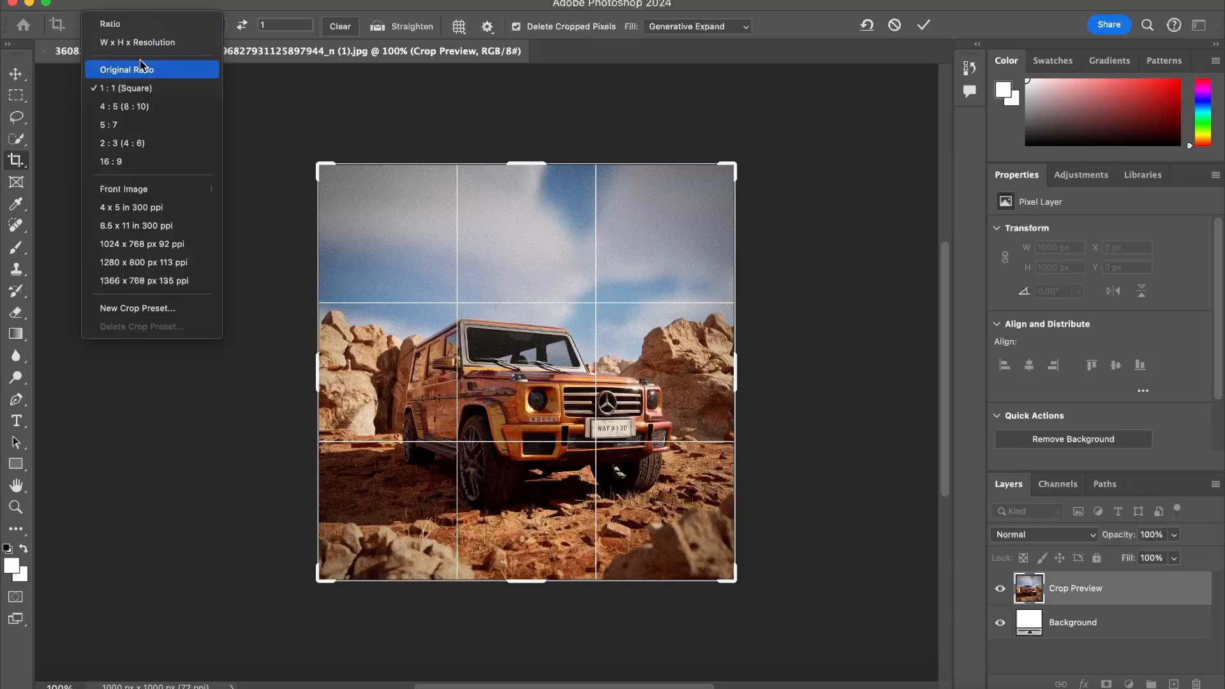
pyautogui.click(137, 42)
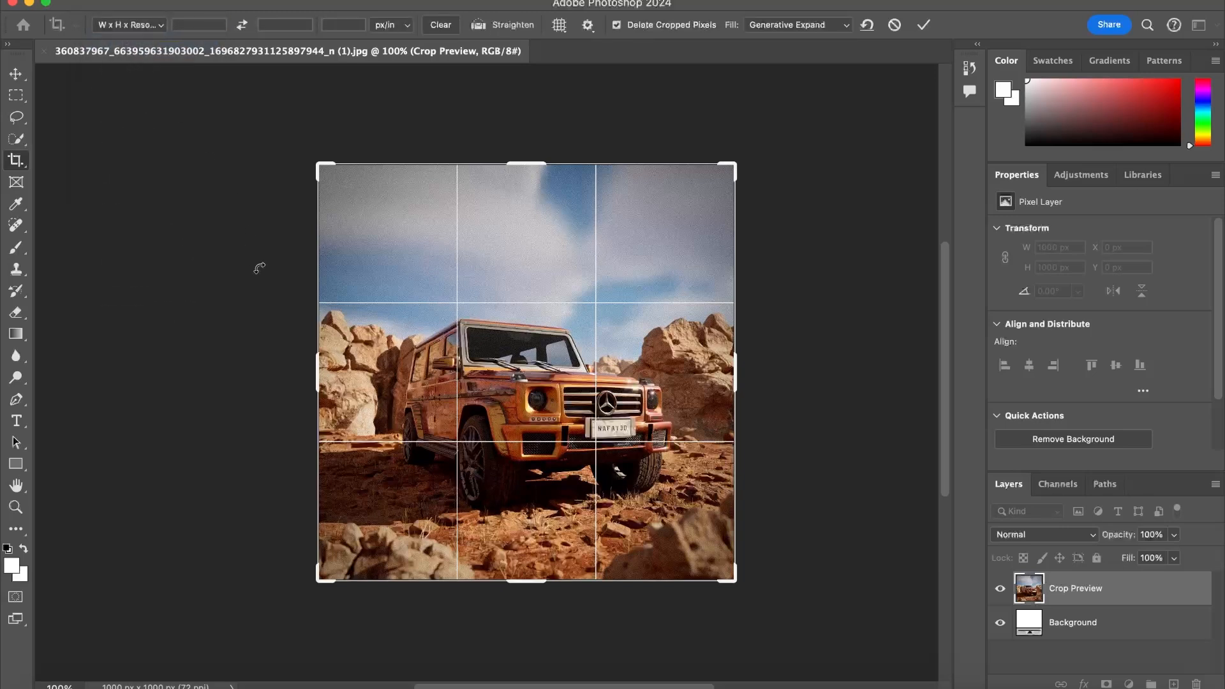
pyautogui.moveTo(318, 367); pyautogui.dragTo(164, 381)
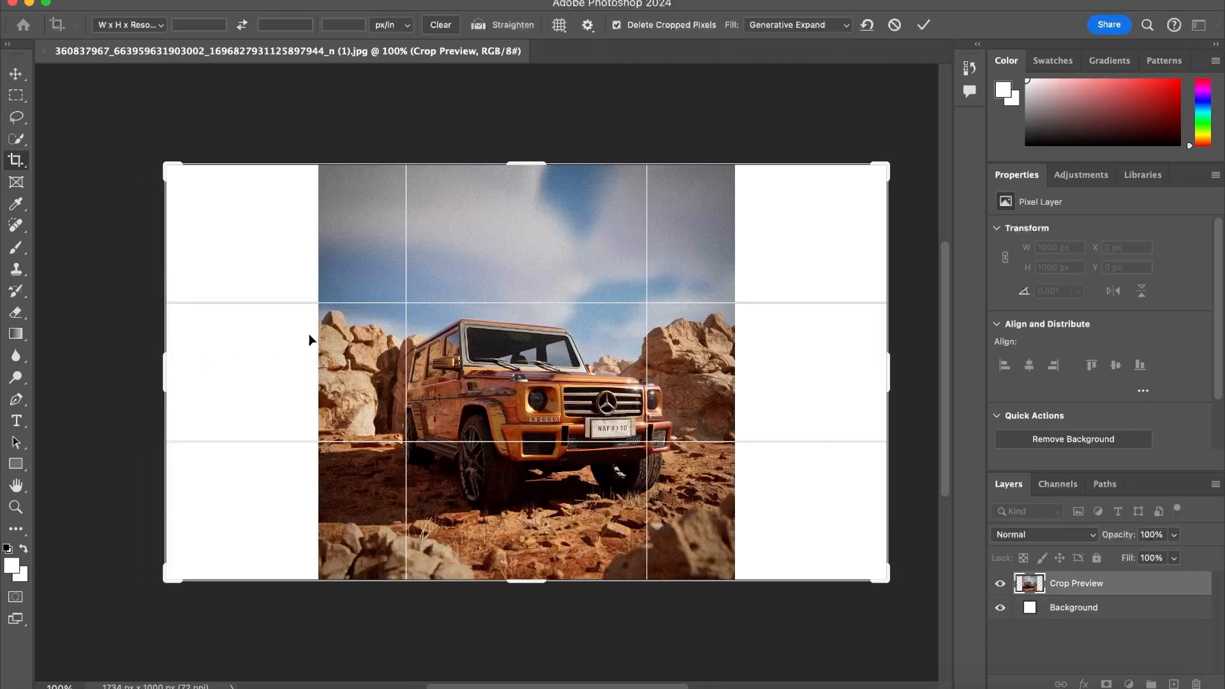
# Fill the extended side areas using Generative Expand with an empty prompt
pyautogui.click(792, 27)
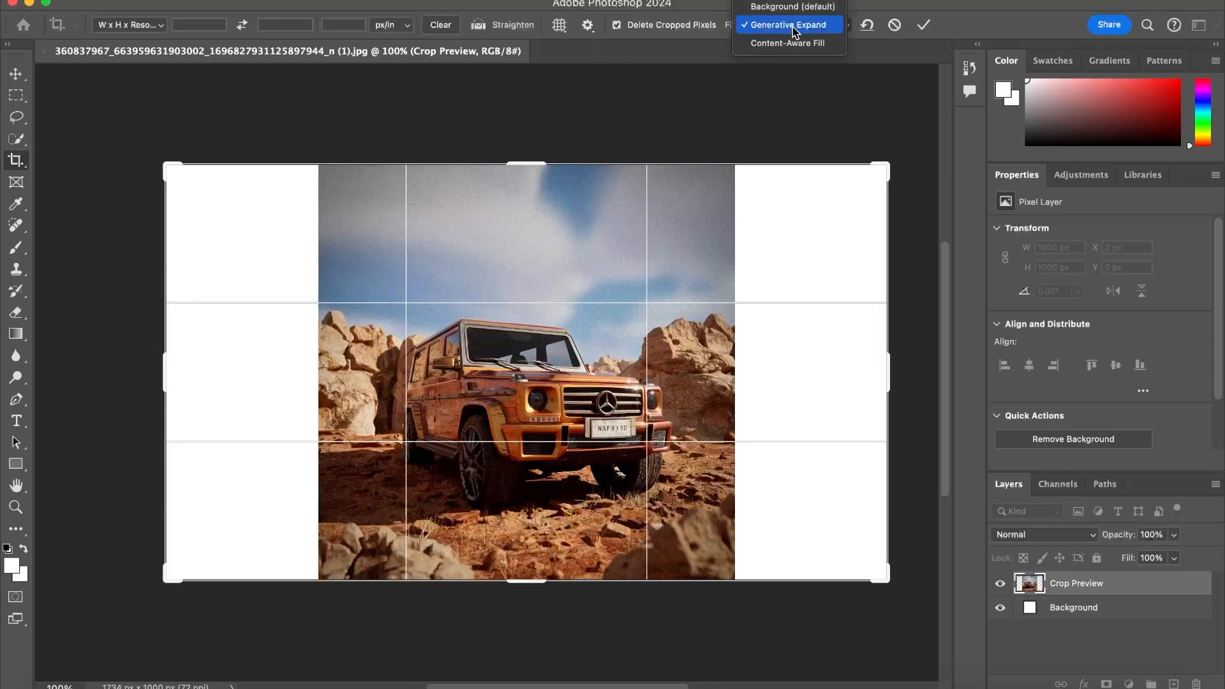
pyautogui.click(793, 27)
pyautogui.click(923, 28)
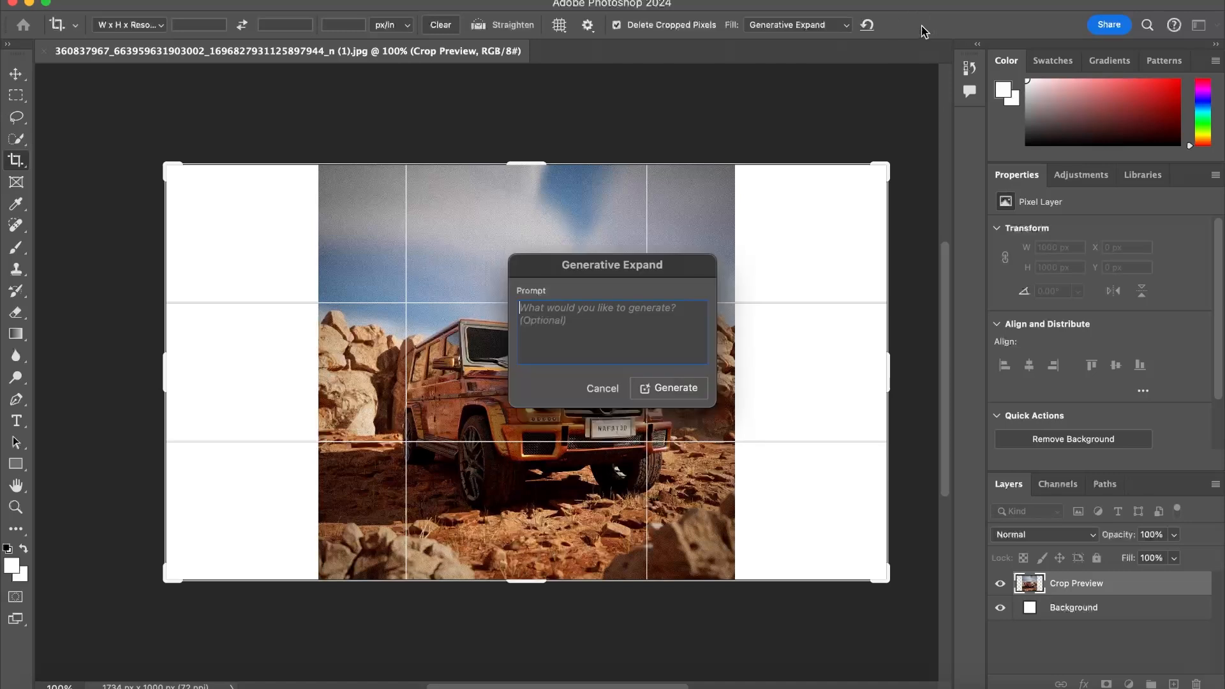
pyautogui.moveTo(565, 271); pyautogui.dragTo(486, 313)
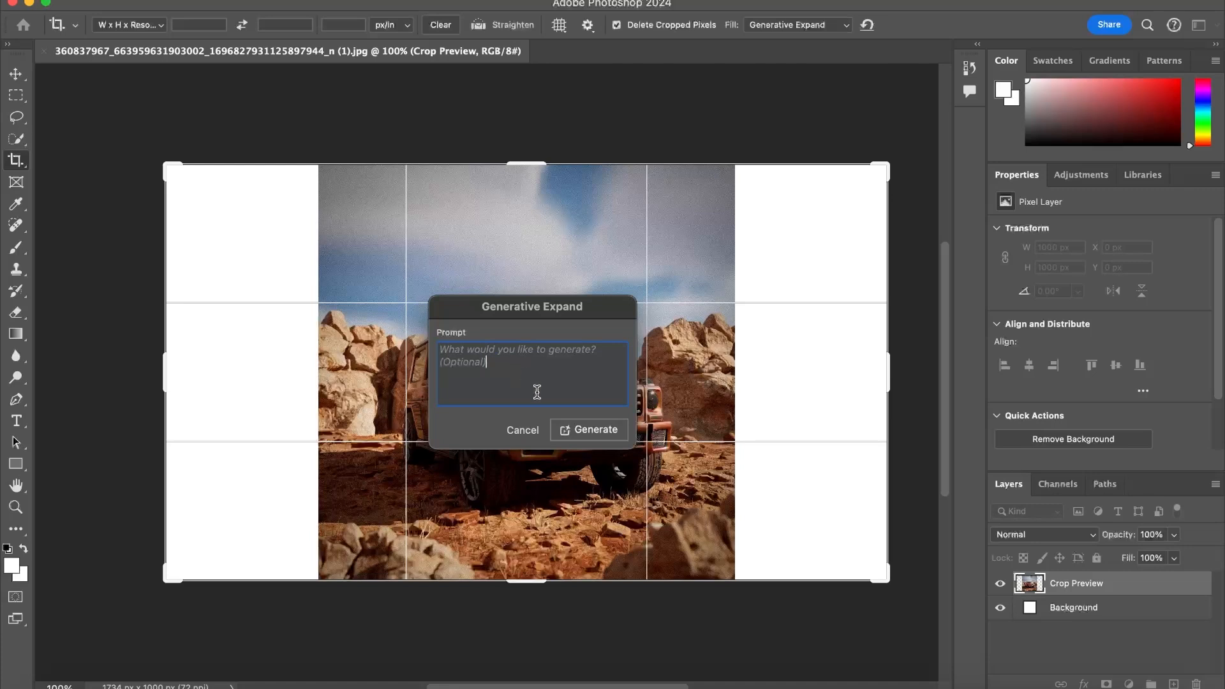
pyautogui.click(577, 429)
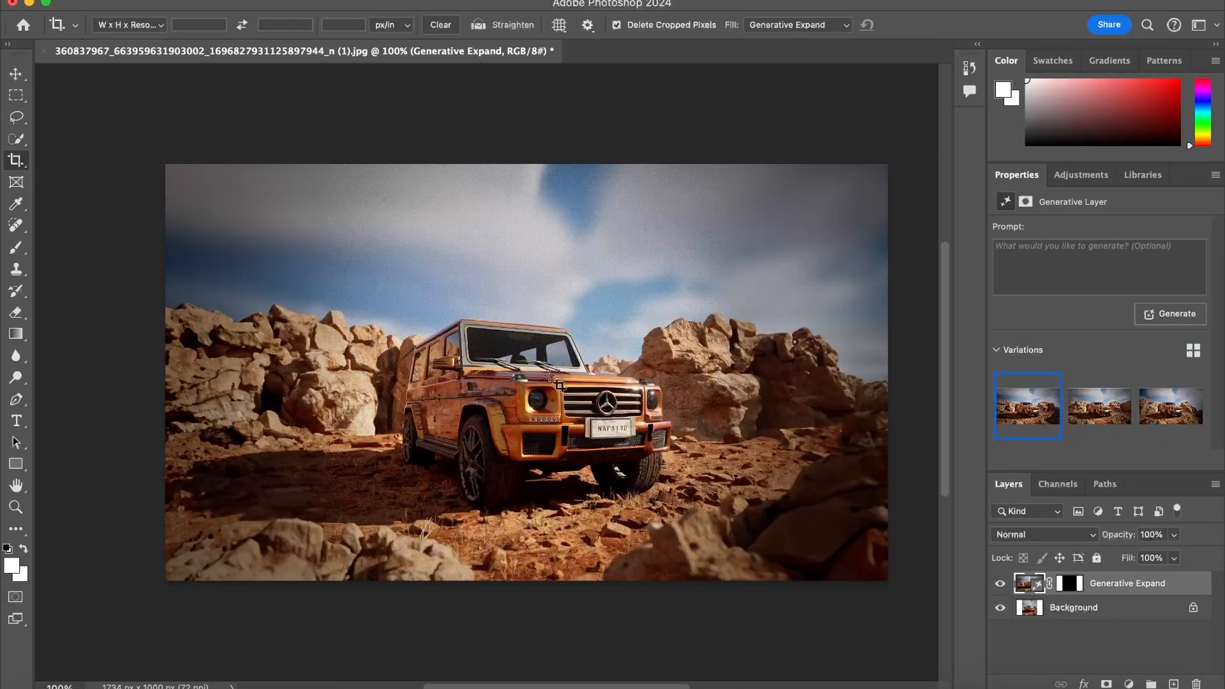
# Compare the three generated background variations and return to the first one
pyautogui.click(1090, 411)
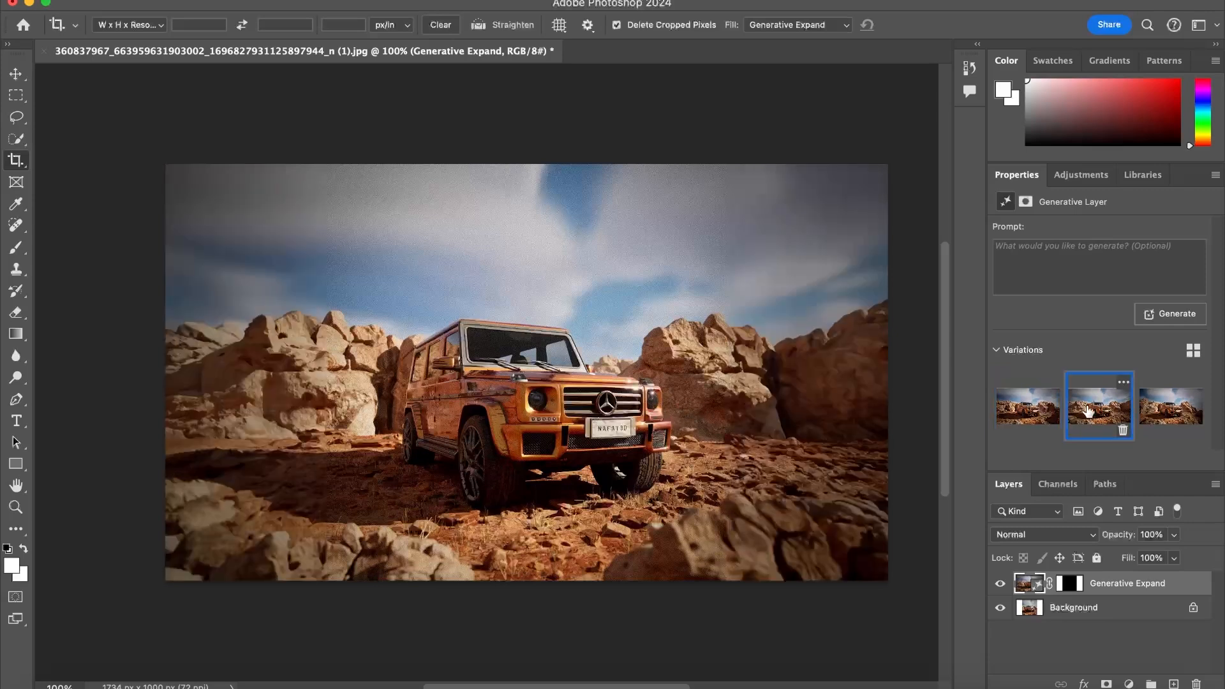
pyautogui.click(1157, 406)
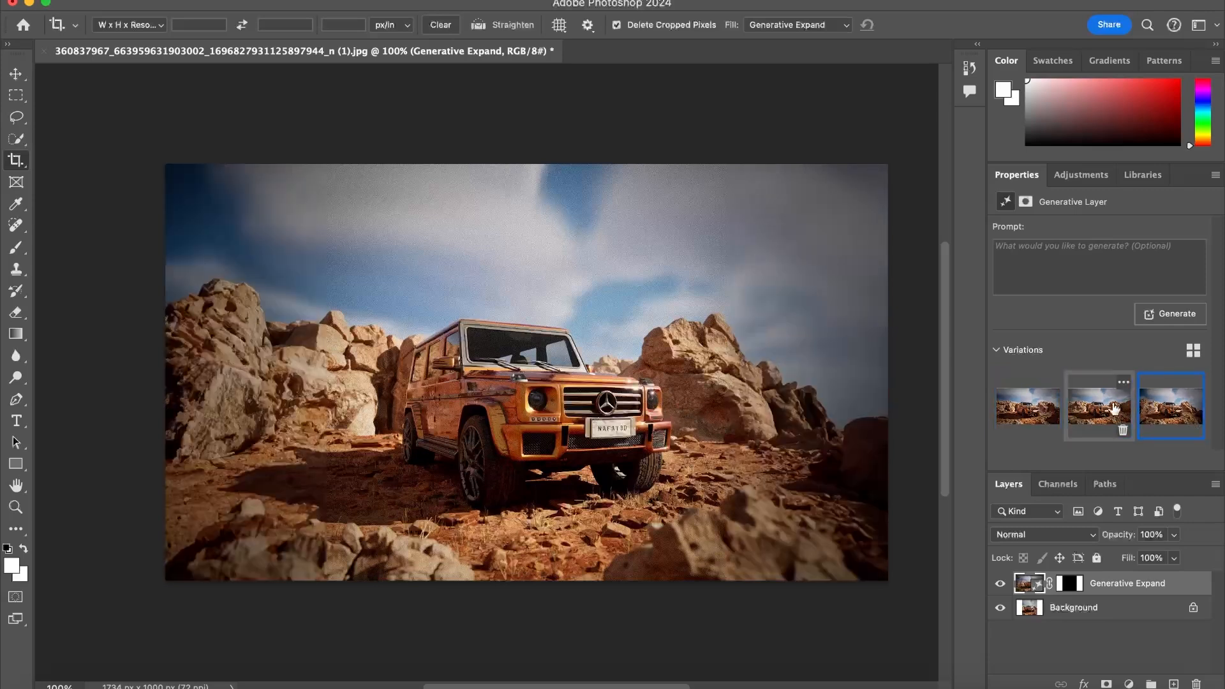
pyautogui.click(1030, 426)
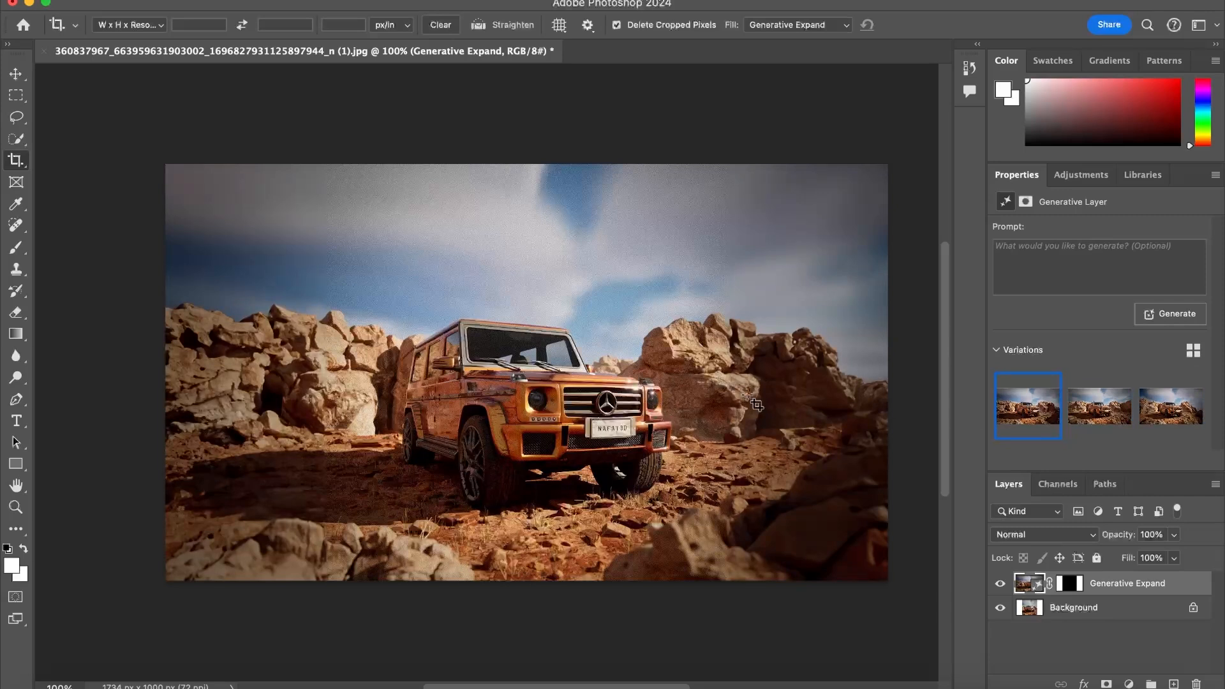
# Generate another set of variations for the Generative Expand layer with an empty prompt
pyautogui.moveTo(1114, 416)
pyautogui.click(1064, 278)
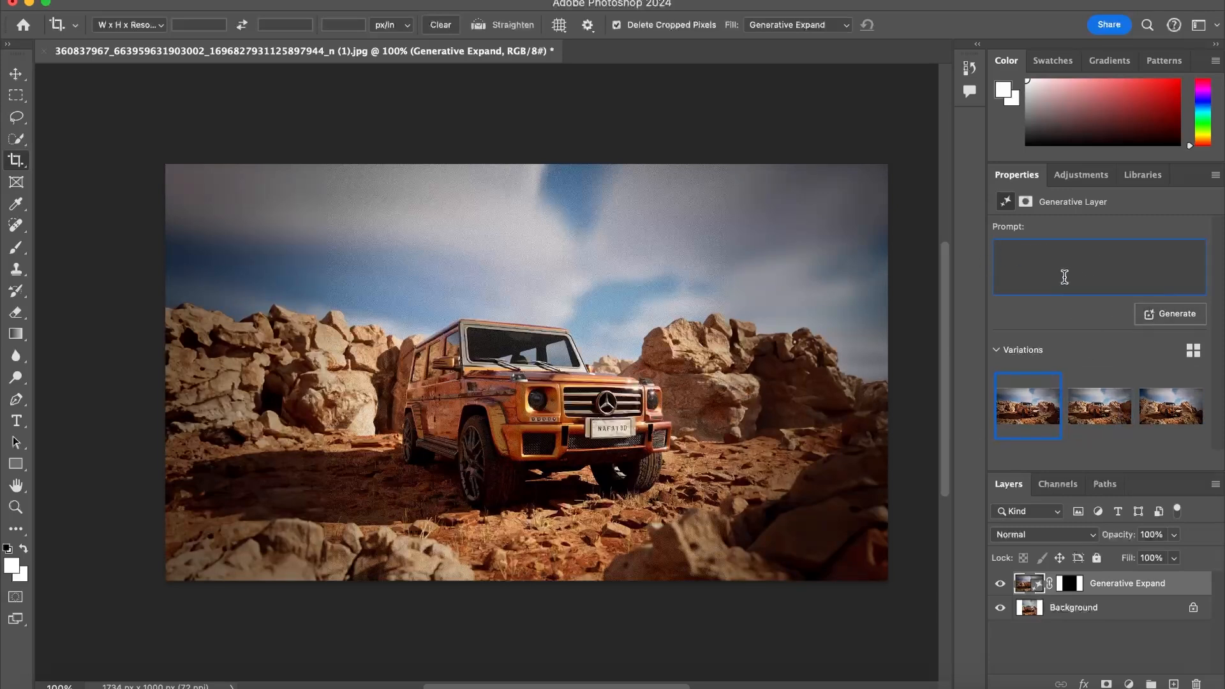
pyautogui.click(1152, 316)
pyautogui.scroll(-2, 1103, 437)
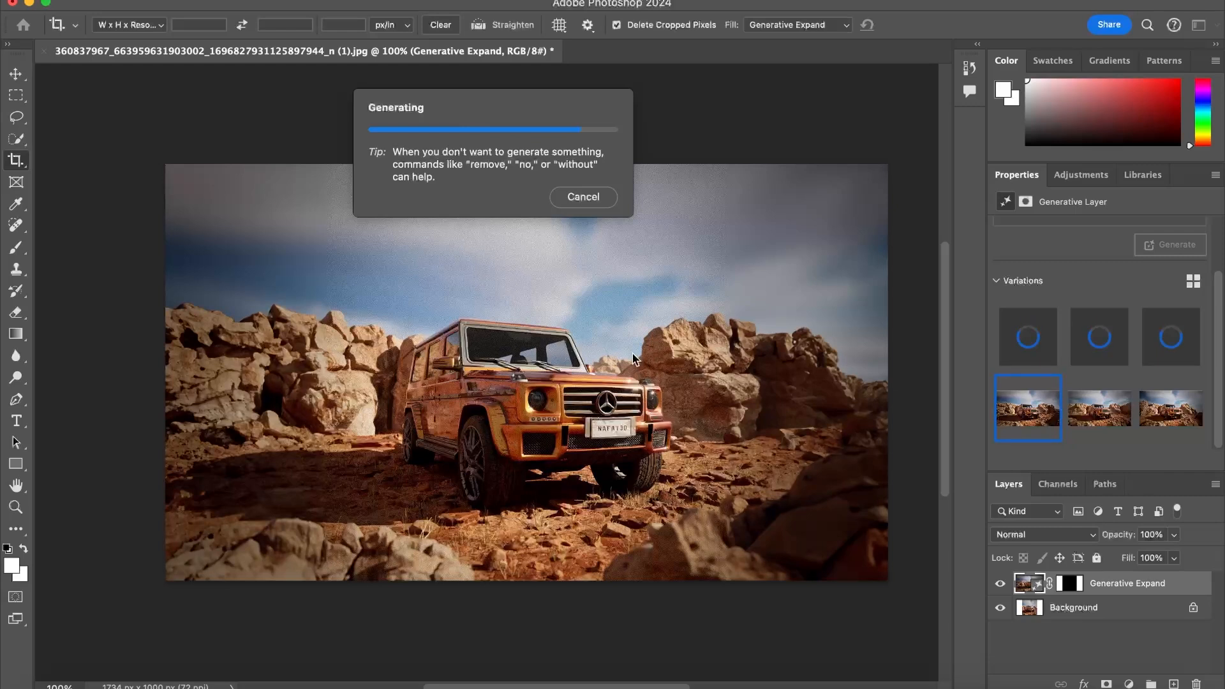
# Compare the new variations with an earlier one and apply the middle variation of the newest set
pyautogui.click(1078, 350)
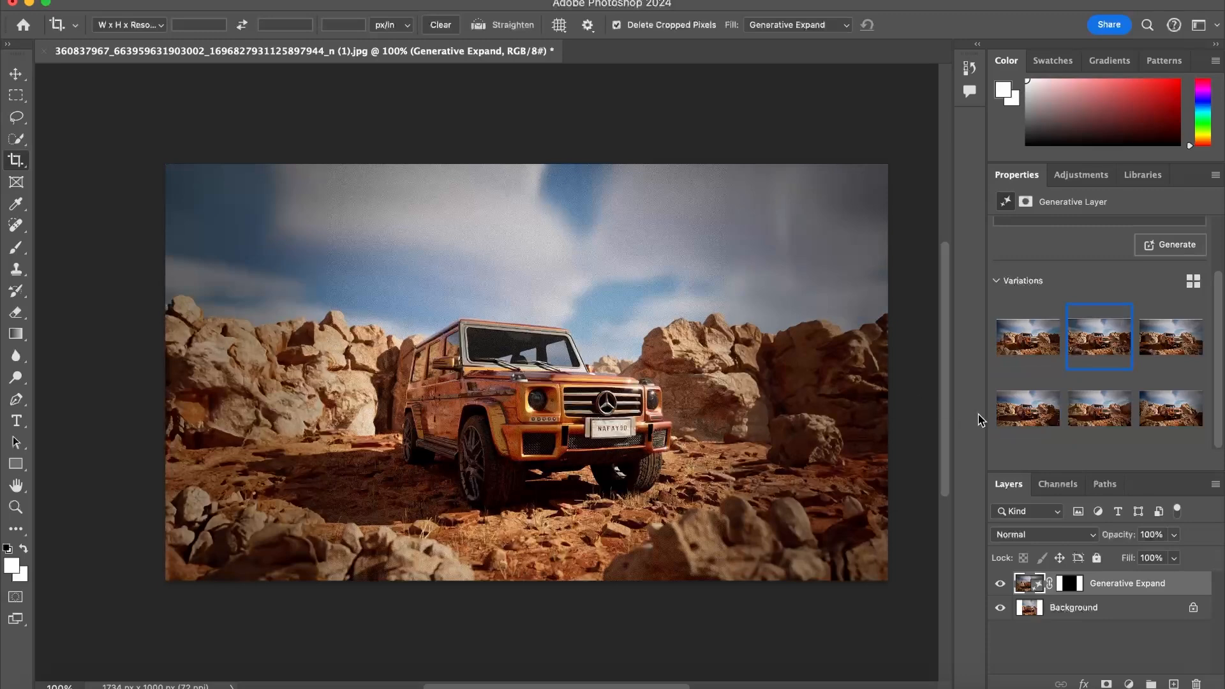
pyautogui.click(1017, 418)
pyautogui.click(1074, 350)
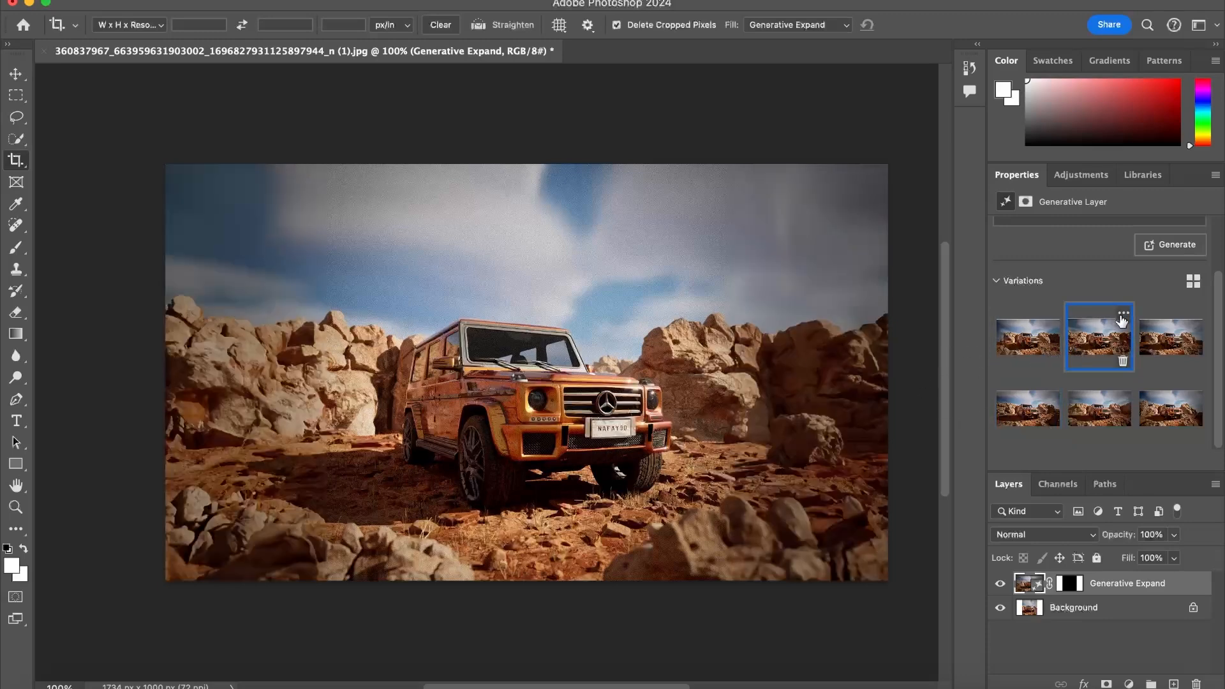
pyautogui.click(1161, 344)
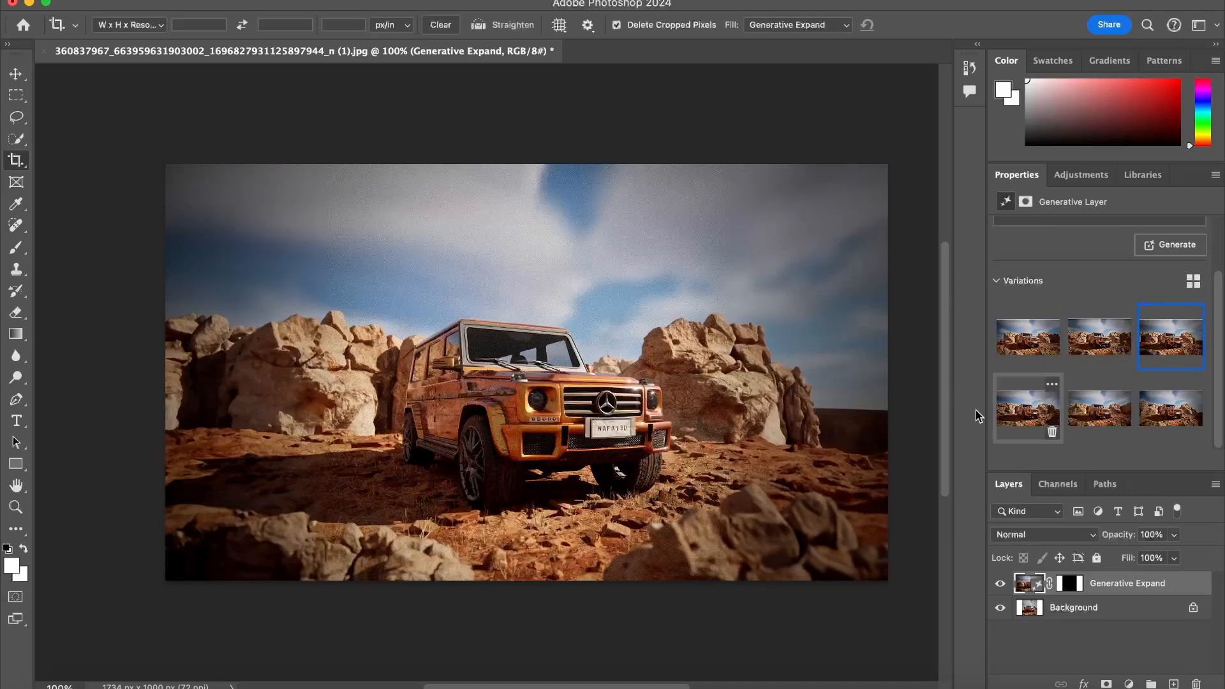
pyautogui.click(1074, 341)
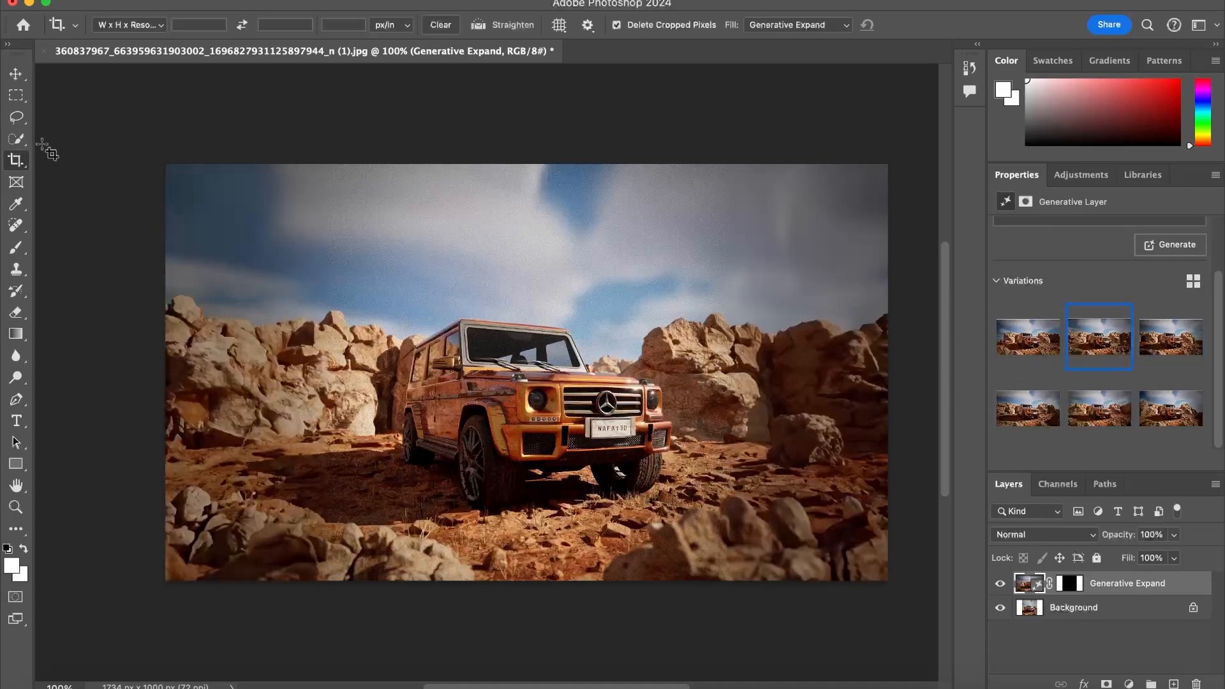
# Switch to the Move tool, toggle the Generative Expand layer's visibility to compare before and after, and deselect the layers
pyautogui.click(16, 74)
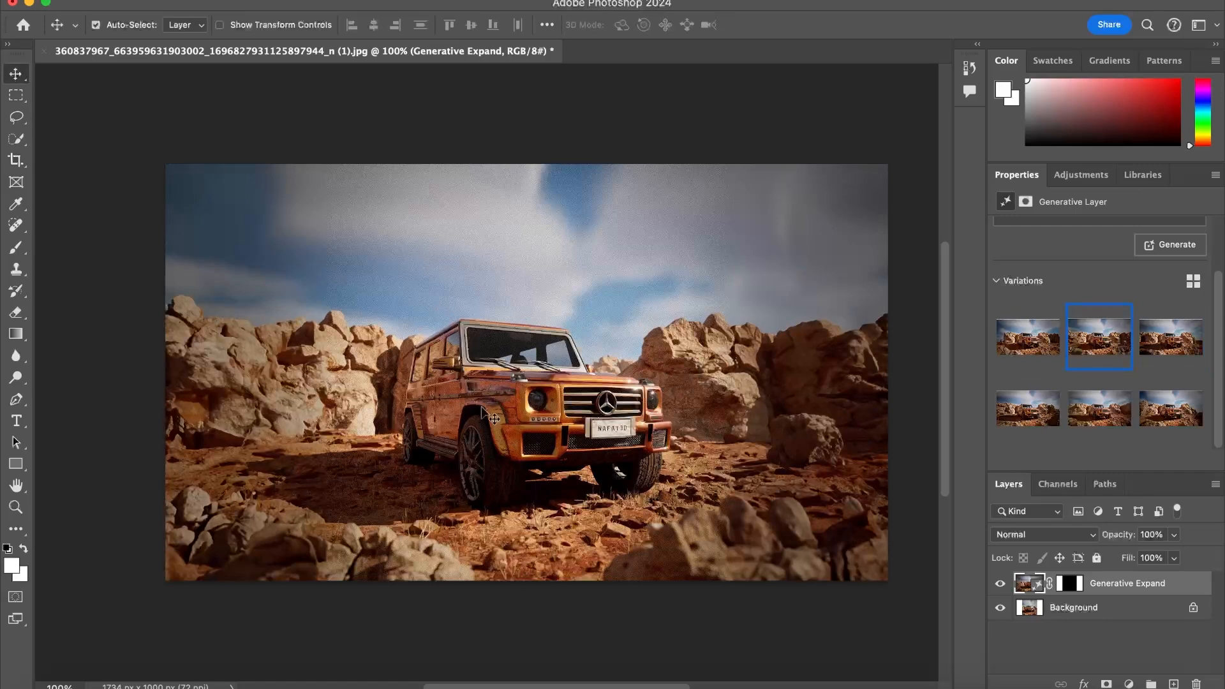
pyautogui.click(1110, 648)
pyautogui.click(1046, 592)
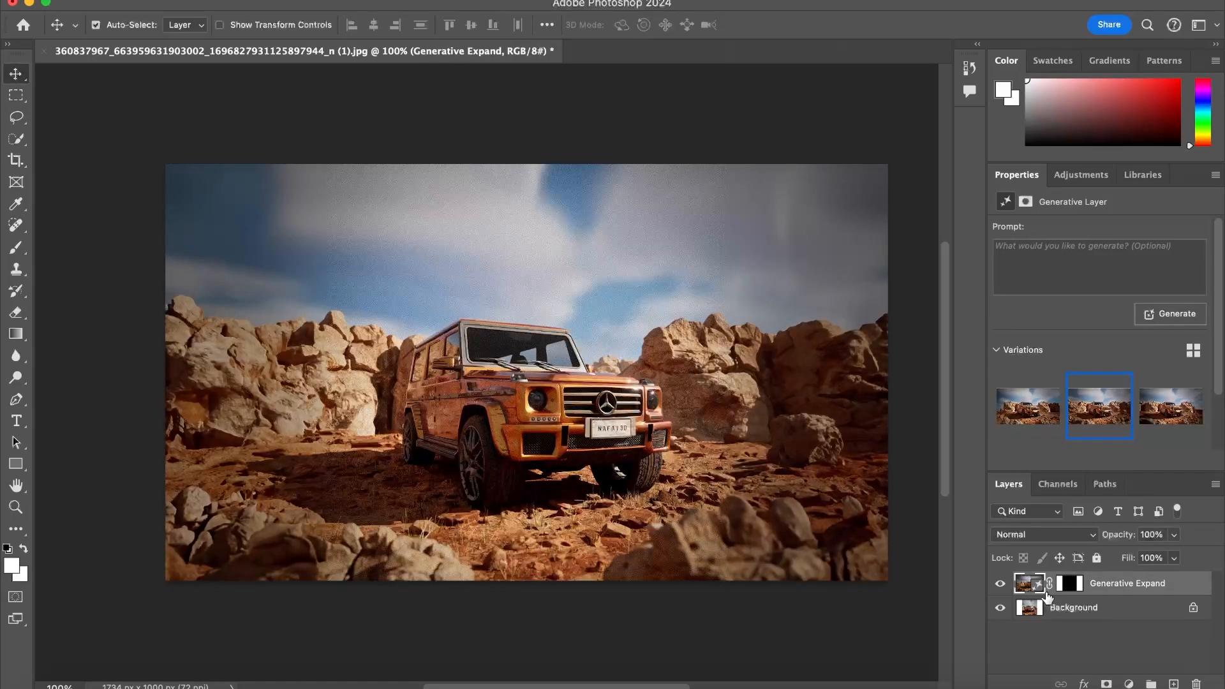
pyautogui.click(999, 584)
pyautogui.click(1002, 585)
pyautogui.click(1002, 585)
pyautogui.click(1002, 584)
pyautogui.click(1043, 626)
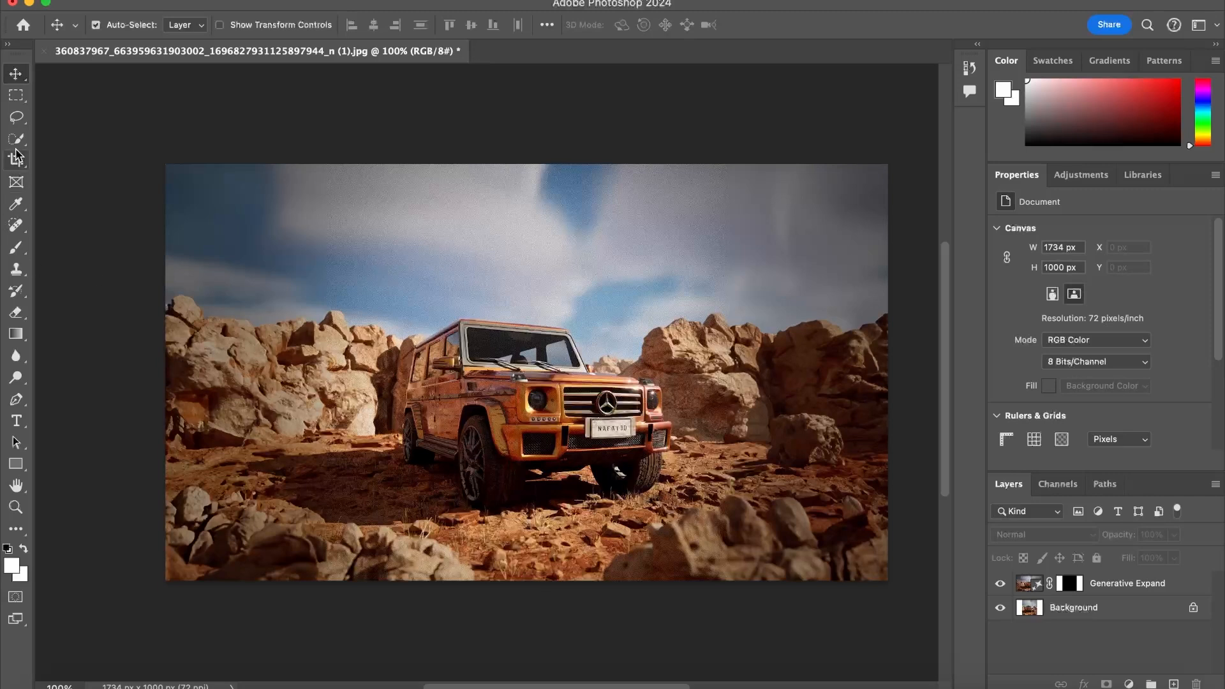
# Draw a closed Pen path around the sky and rock tops in the image's upper-right corner
pyautogui.click(11, 404)
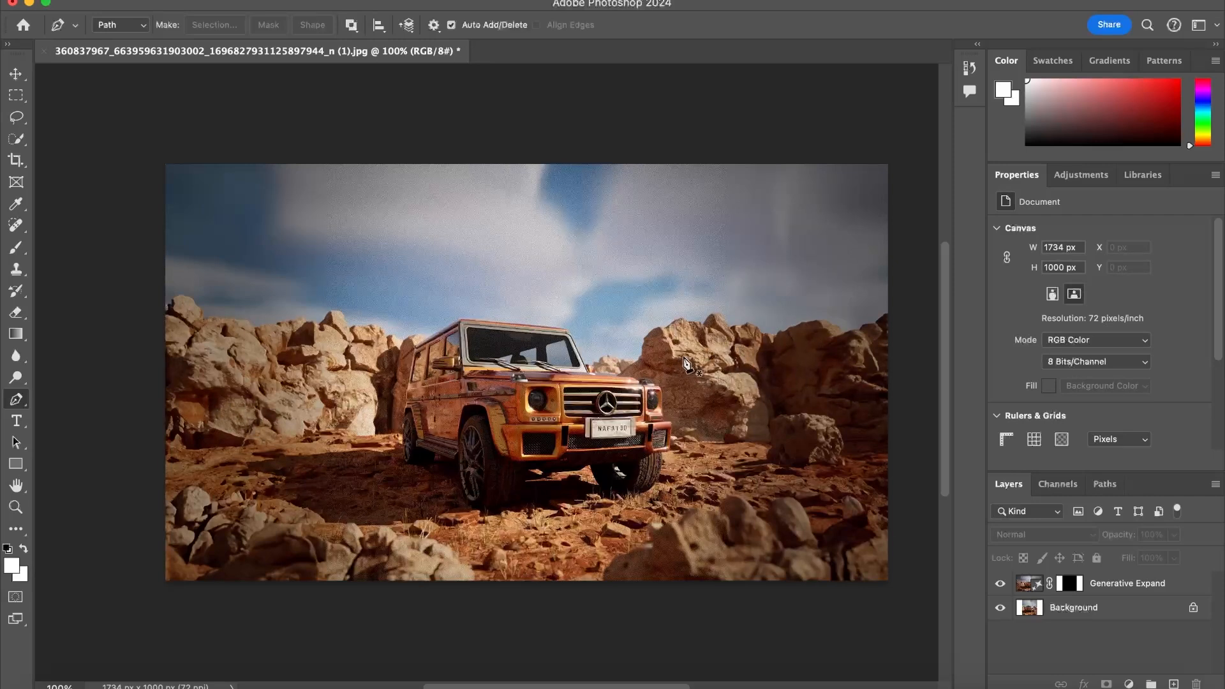
pyautogui.click(713, 329)
pyautogui.click(903, 133)
pyautogui.click(919, 359)
pyautogui.click(713, 331)
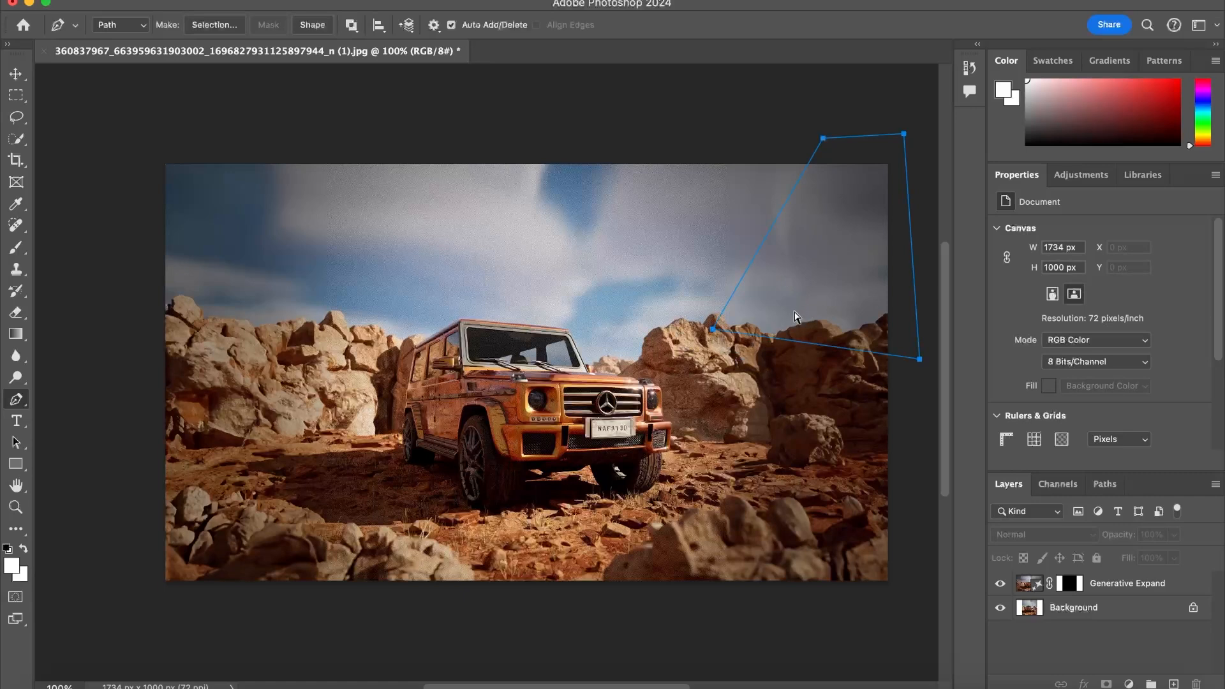
pyautogui.hotkey('ctrl', 'z')
pyautogui.click(784, 358)
pyautogui.click(713, 330)
# Convert the closed path into a selection with the default settings and switch to the Move tool
pyautogui.rightClick(815, 271)
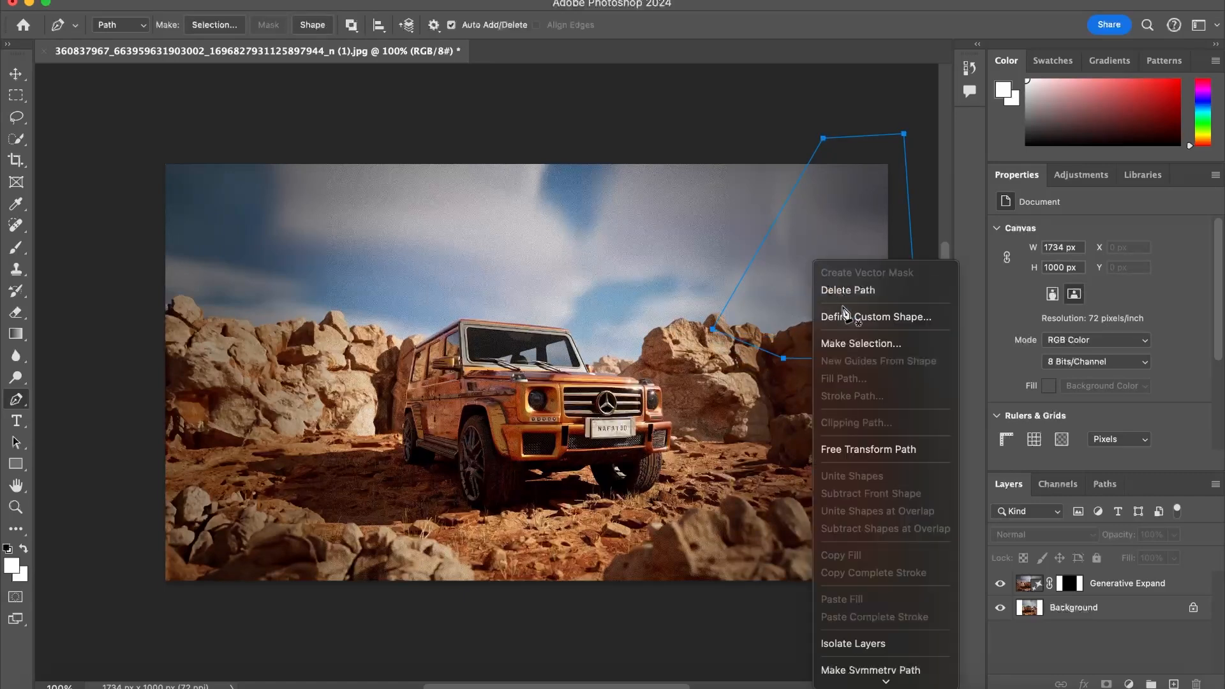
pyautogui.click(853, 344)
pyautogui.click(705, 267)
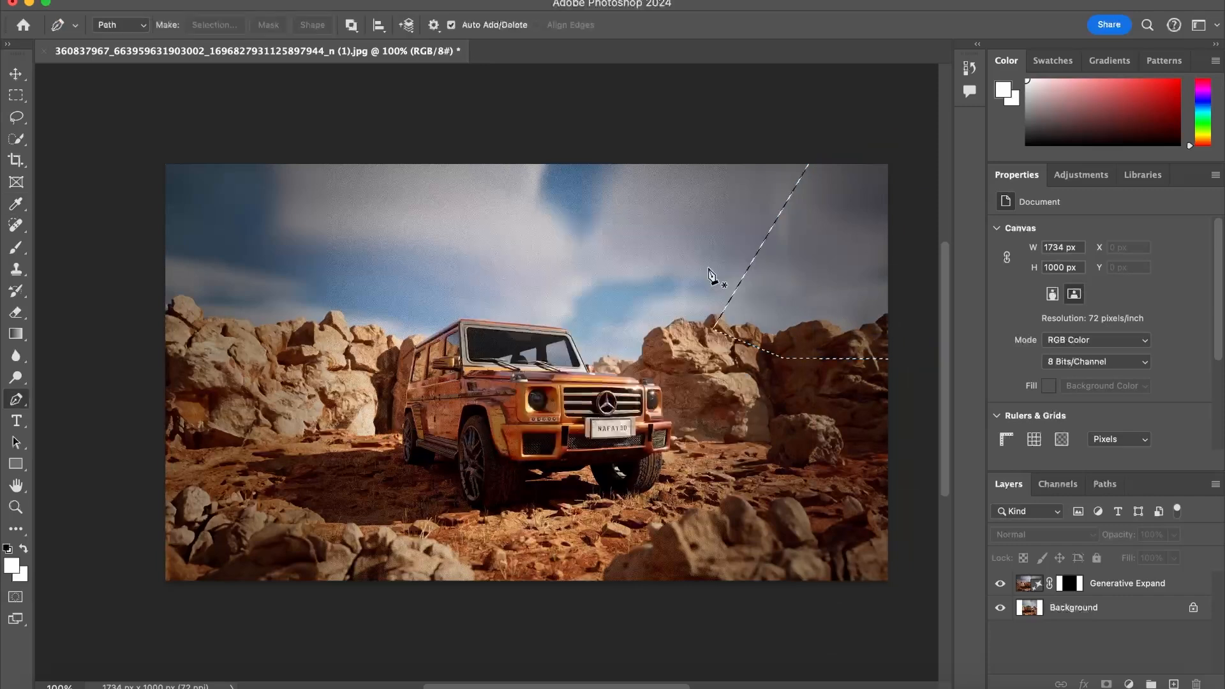
pyautogui.click(15, 74)
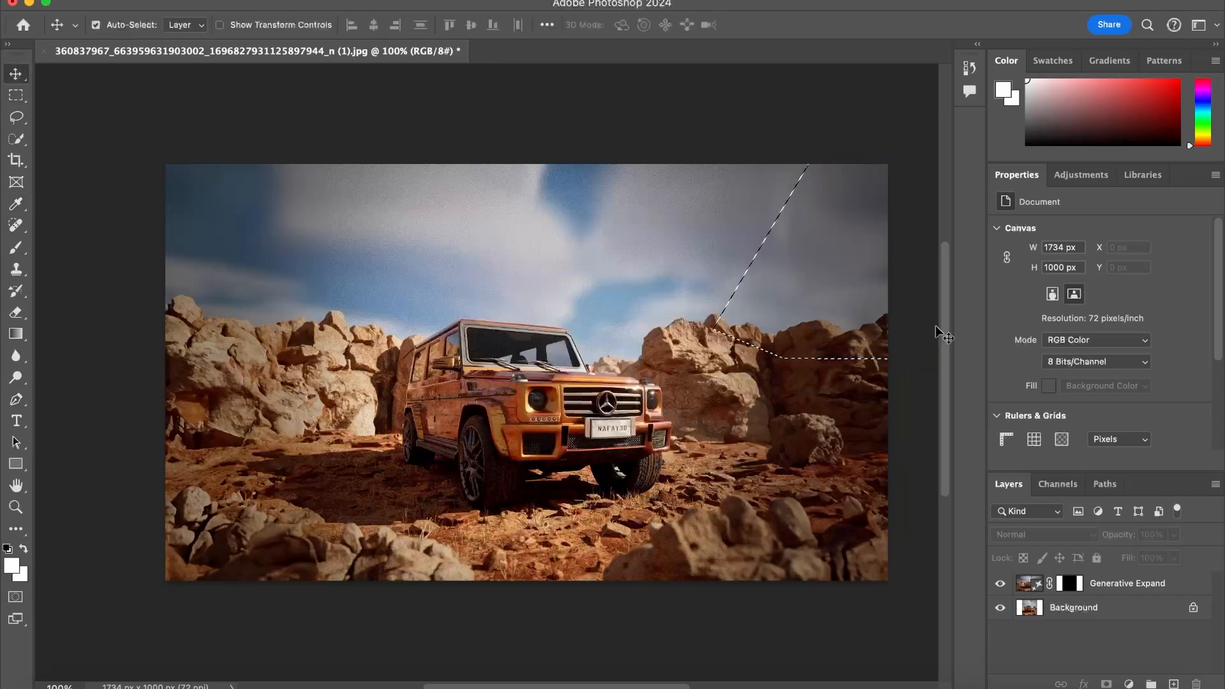
# Select the Generative Expand layer and generate a fill for the selected corner with an empty prompt
pyautogui.click(811, 273)
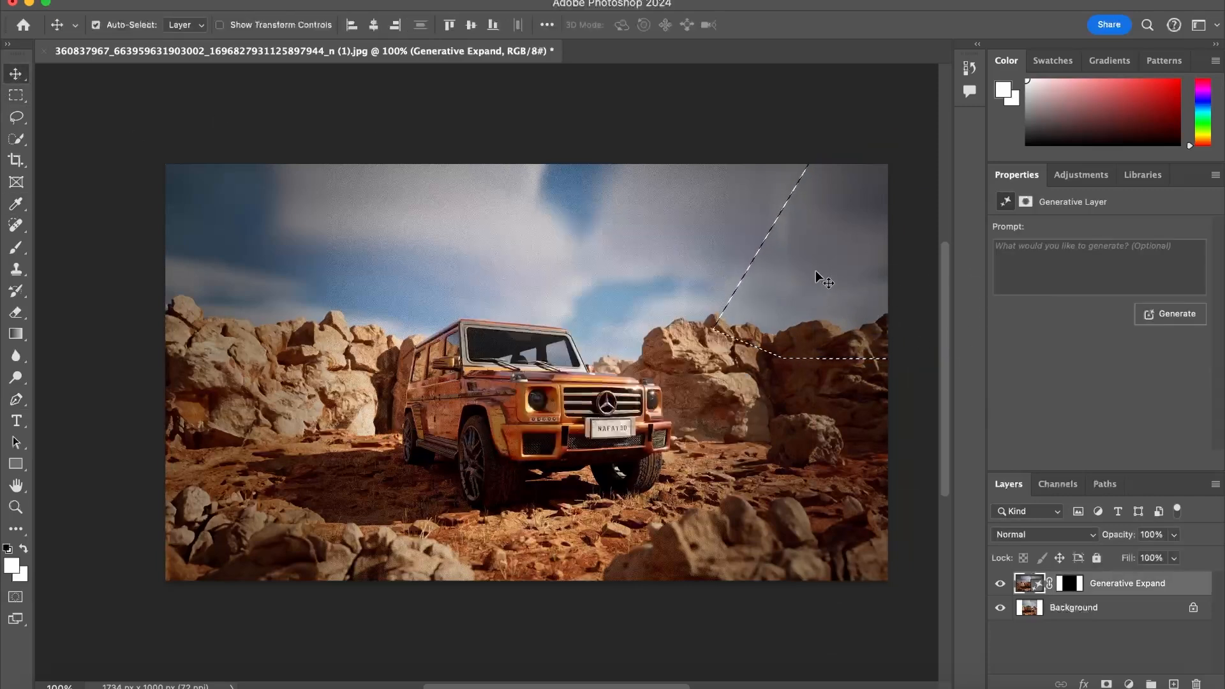
pyautogui.click(1054, 264)
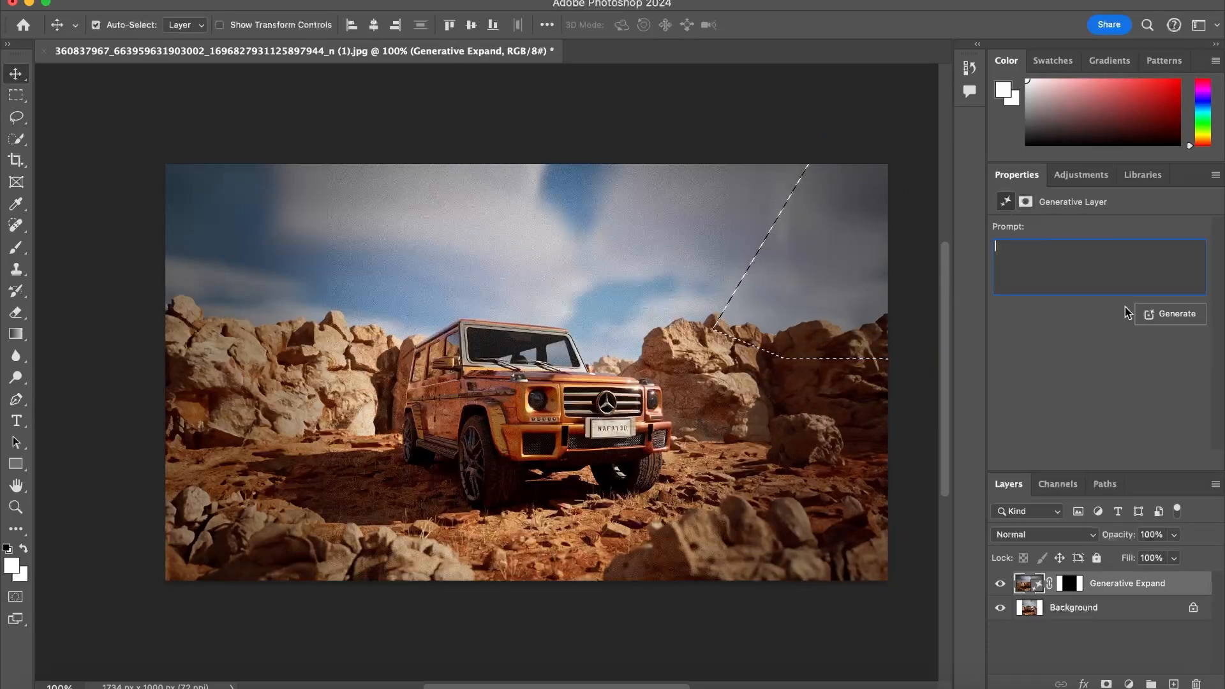
pyautogui.click(1154, 314)
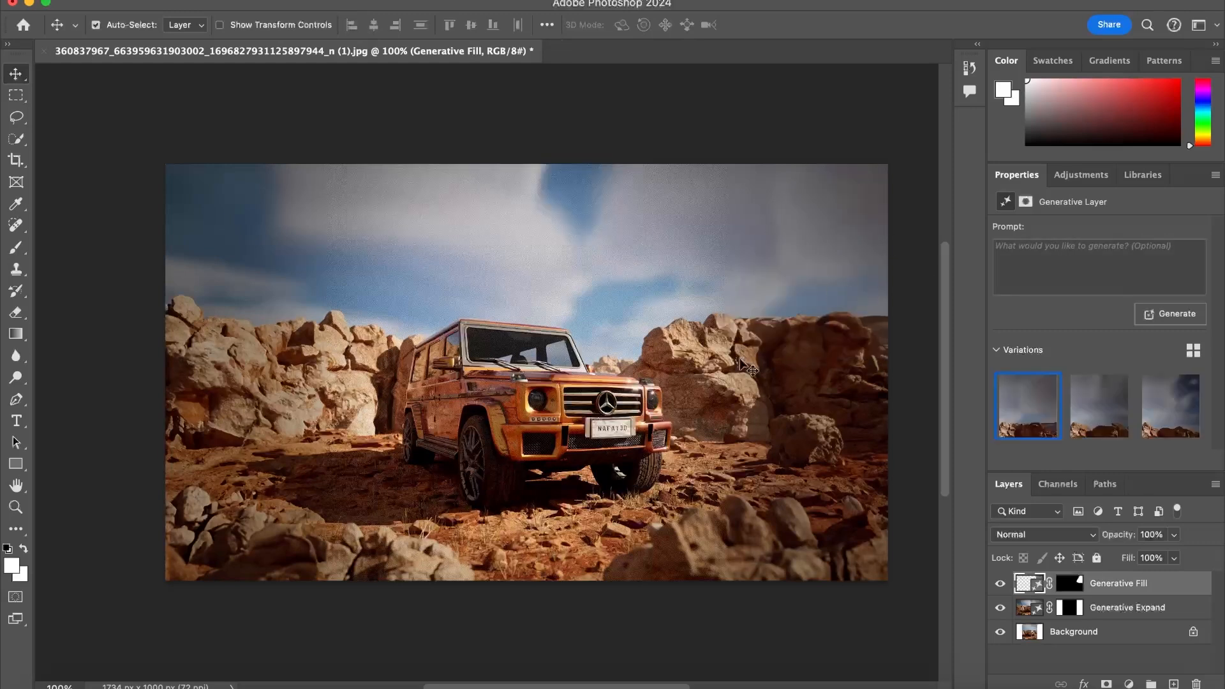
# Compare the three variations of the corner fill and undo the Generative Fill
pyautogui.click(1102, 413)
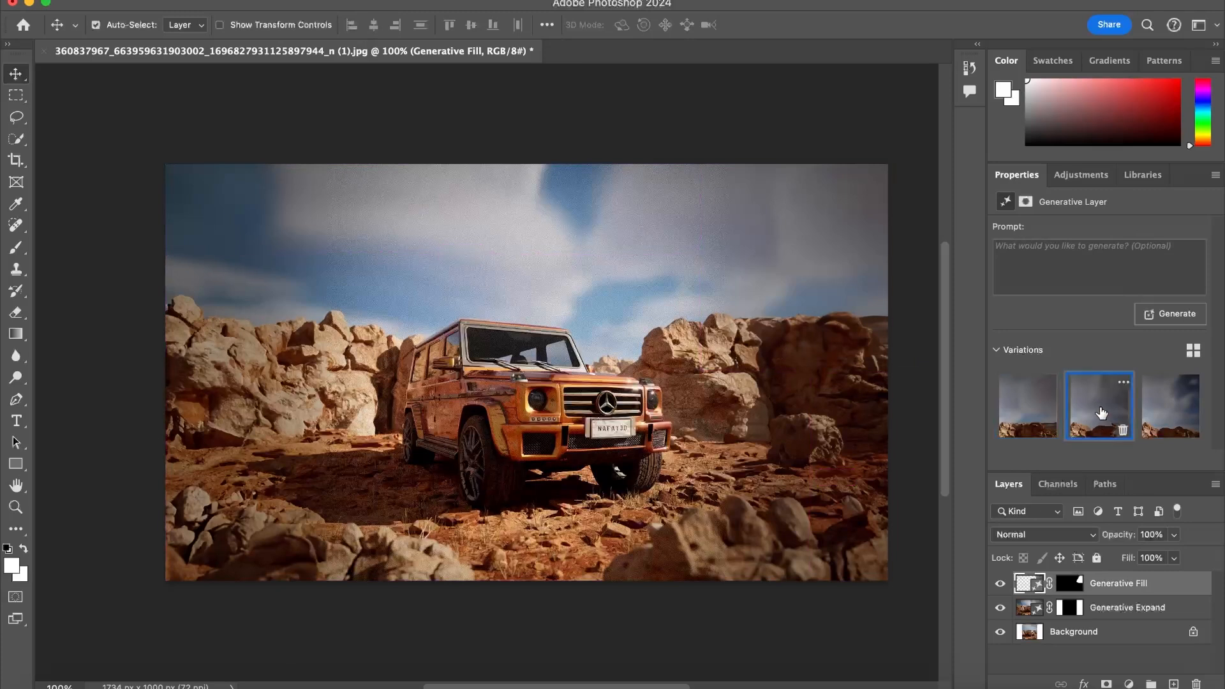
pyautogui.click(1192, 418)
pyautogui.click(1102, 415)
pyautogui.click(1030, 415)
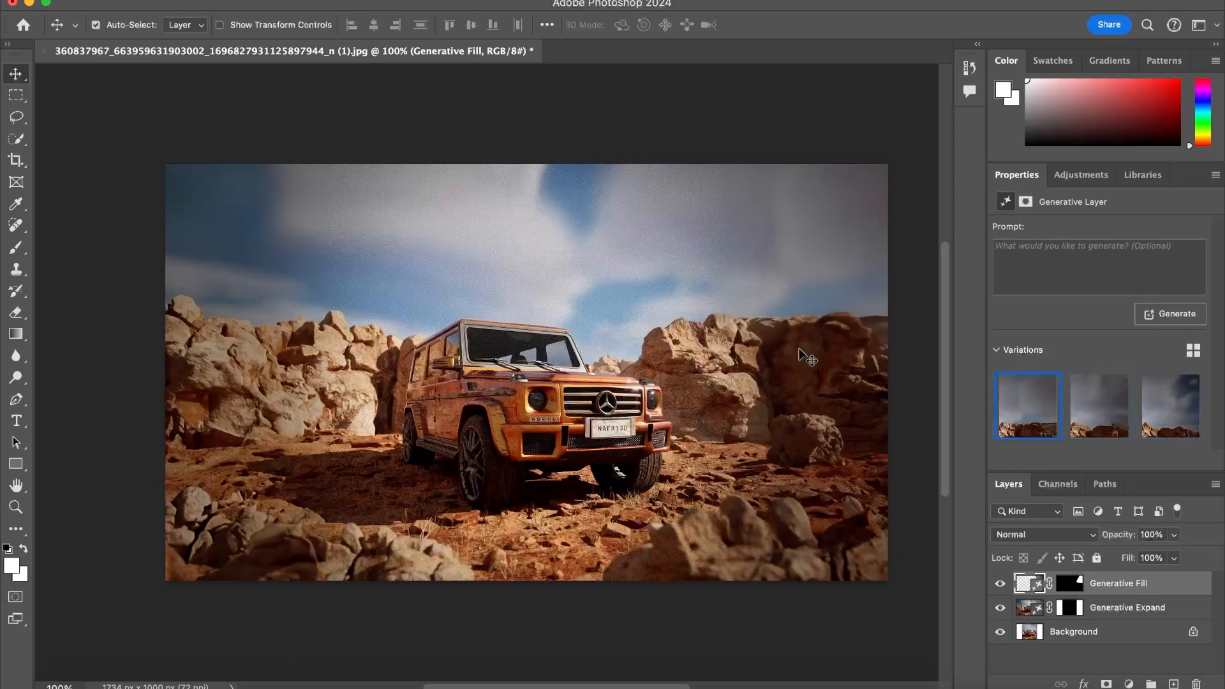
pyautogui.press('super+z')
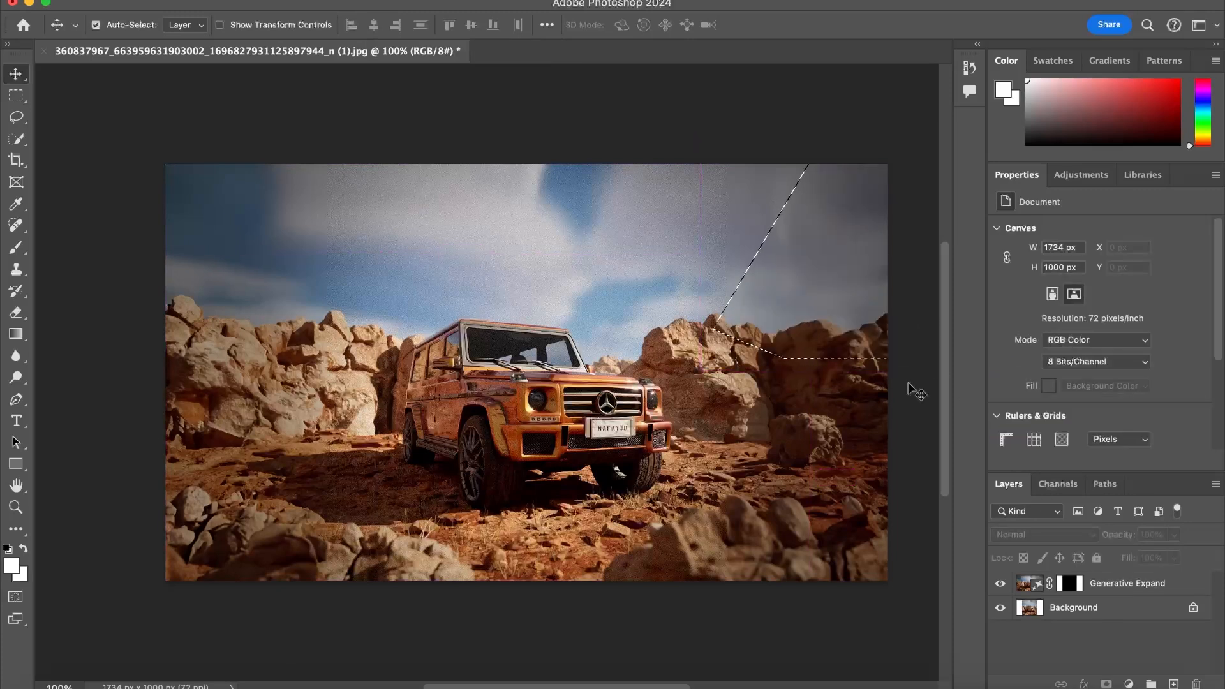
# Select the Generative Expand layer and generate a fill in the corner selection with the prompt "rocks"
pyautogui.keyDown('super'); pyautogui.click(811, 291); pyautogui.keyUp('super')
pyautogui.click(1059, 242)
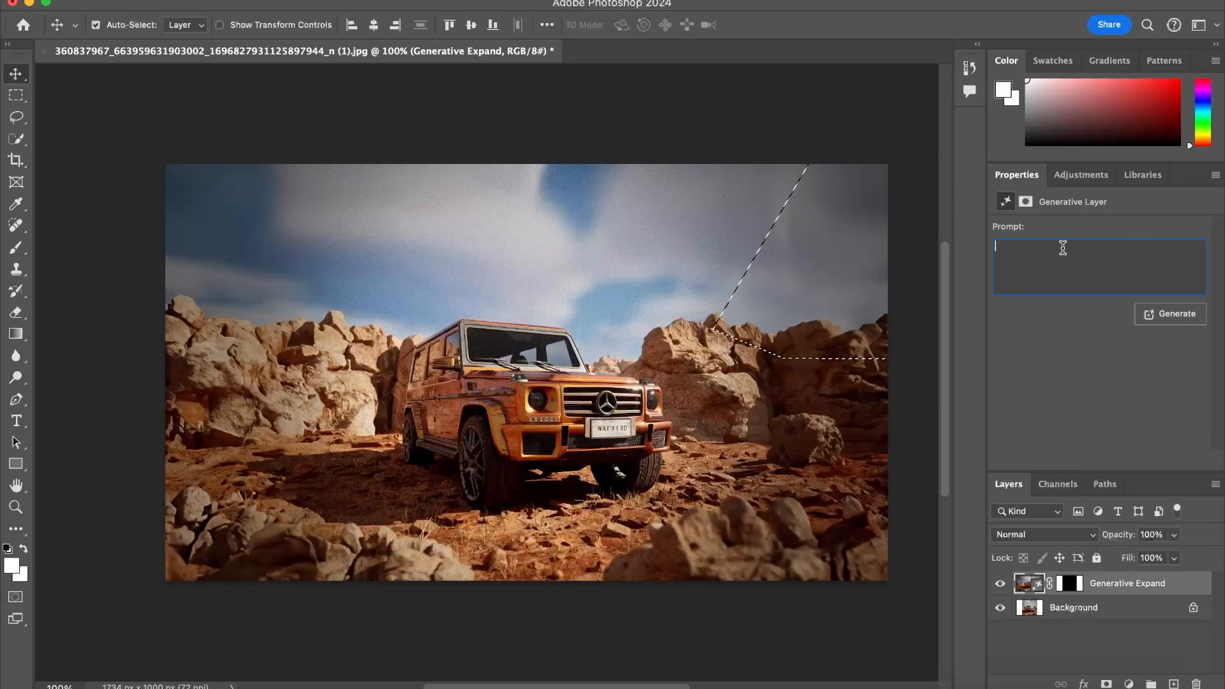
pyautogui.write('rocks')
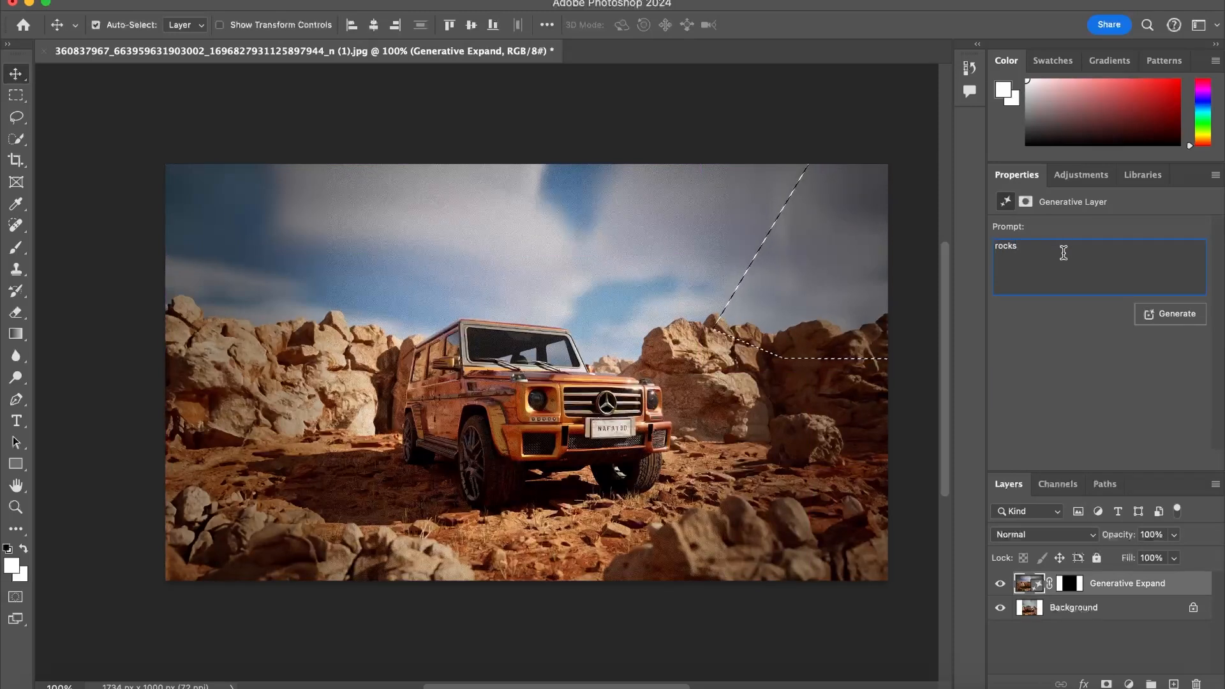
pyautogui.click(1170, 318)
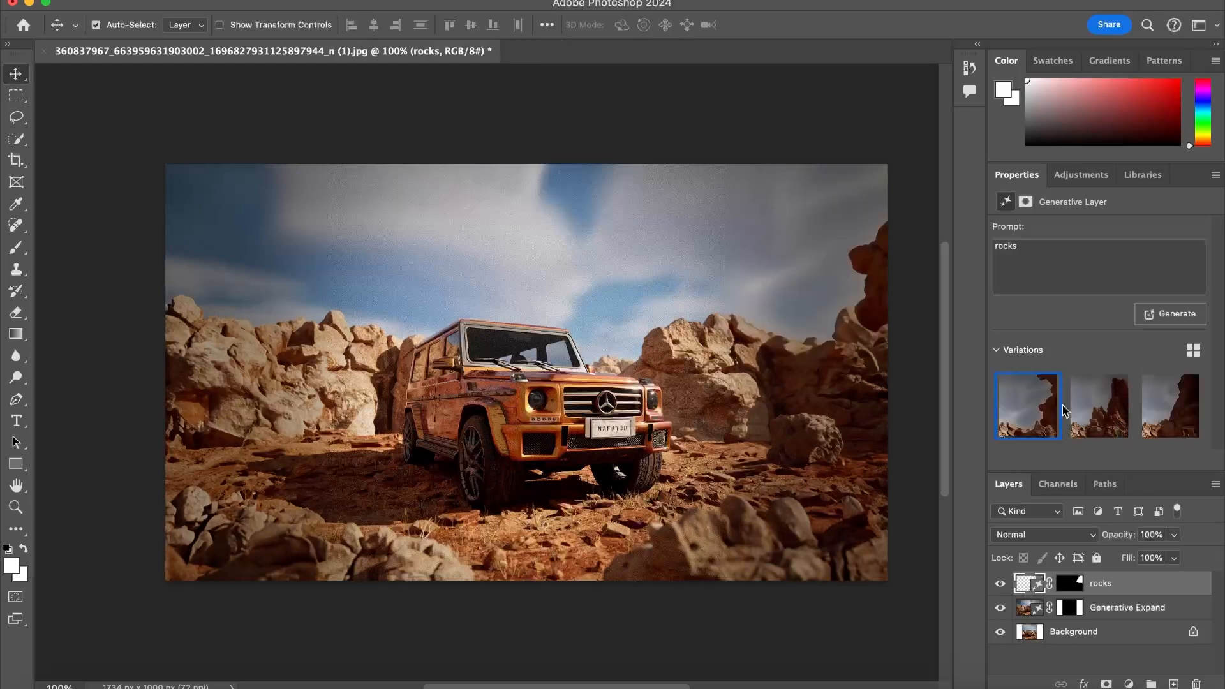
# Compare the generated rock variations and delete the rocks layer
pyautogui.click(1069, 410)
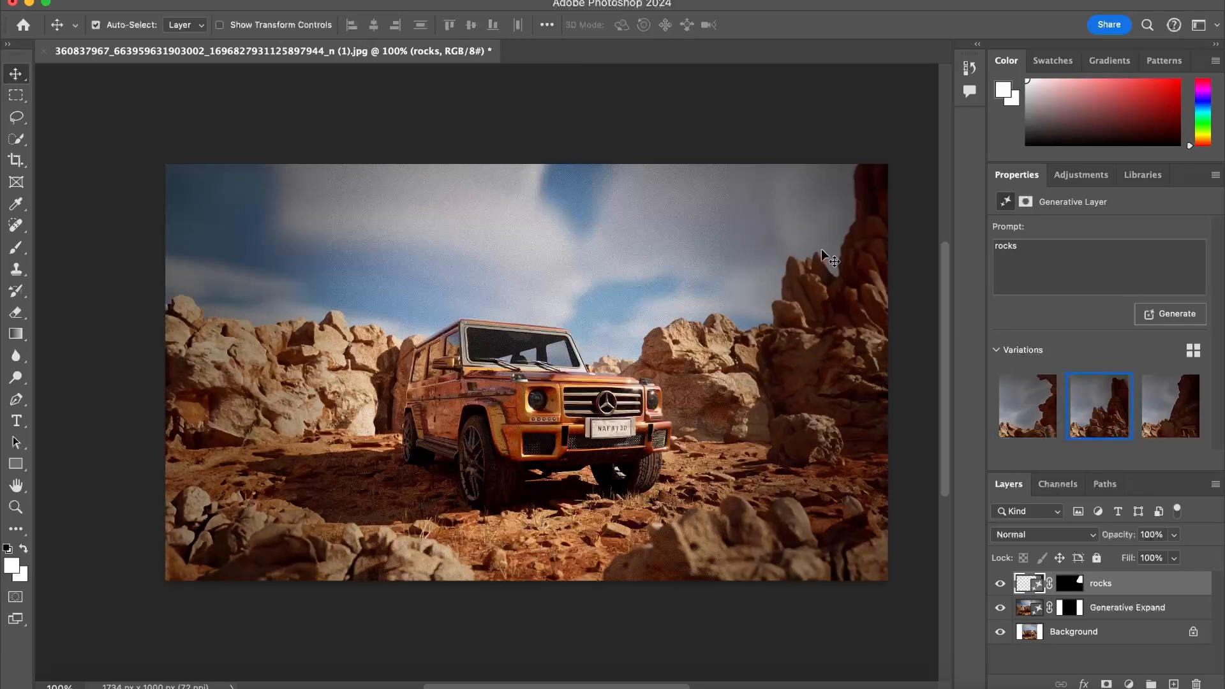
pyautogui.click(1158, 413)
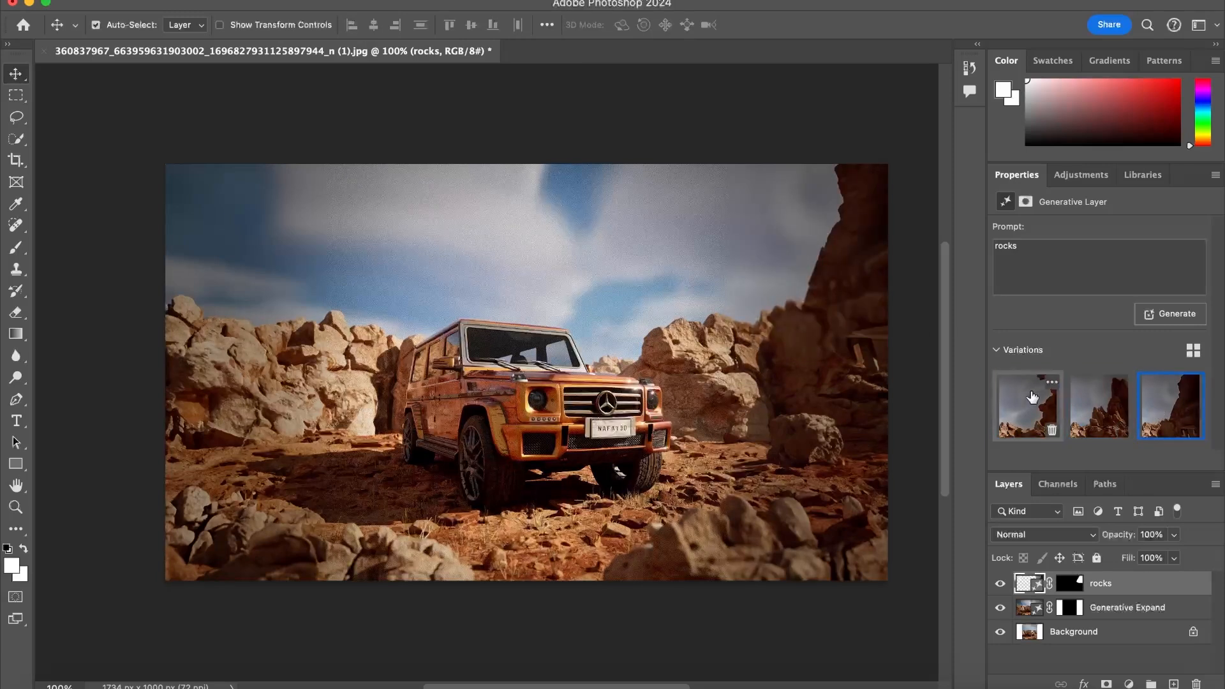
pyautogui.click(1089, 411)
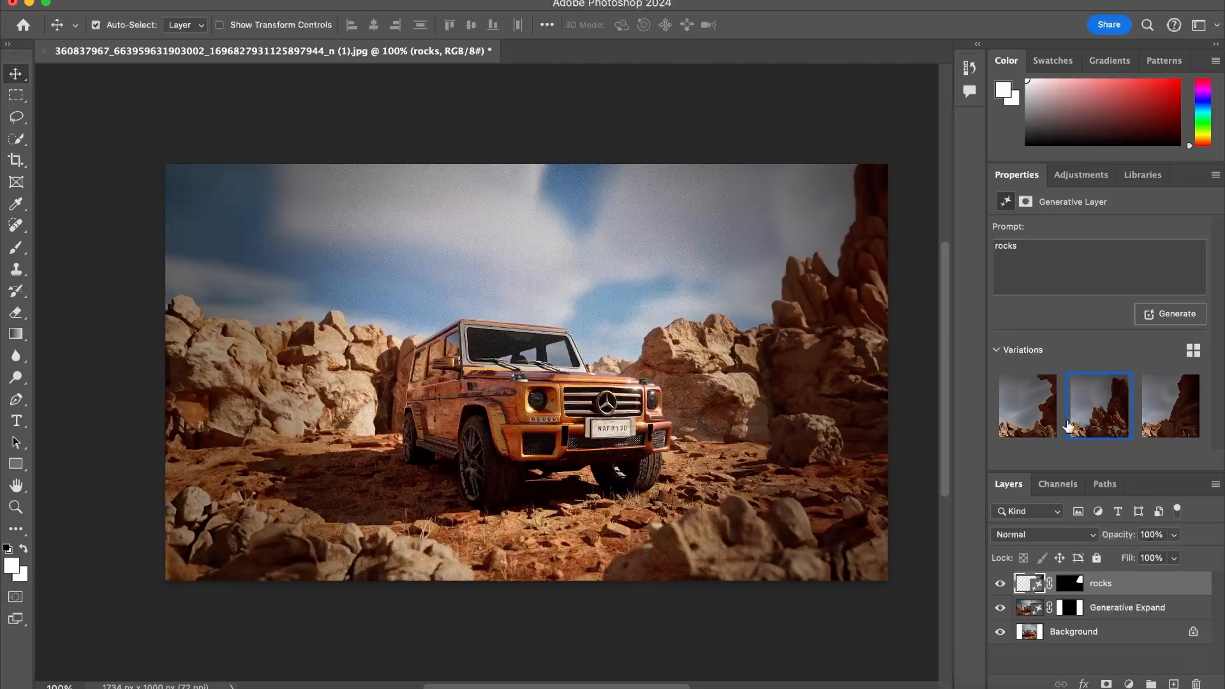
pyautogui.press('Delete')
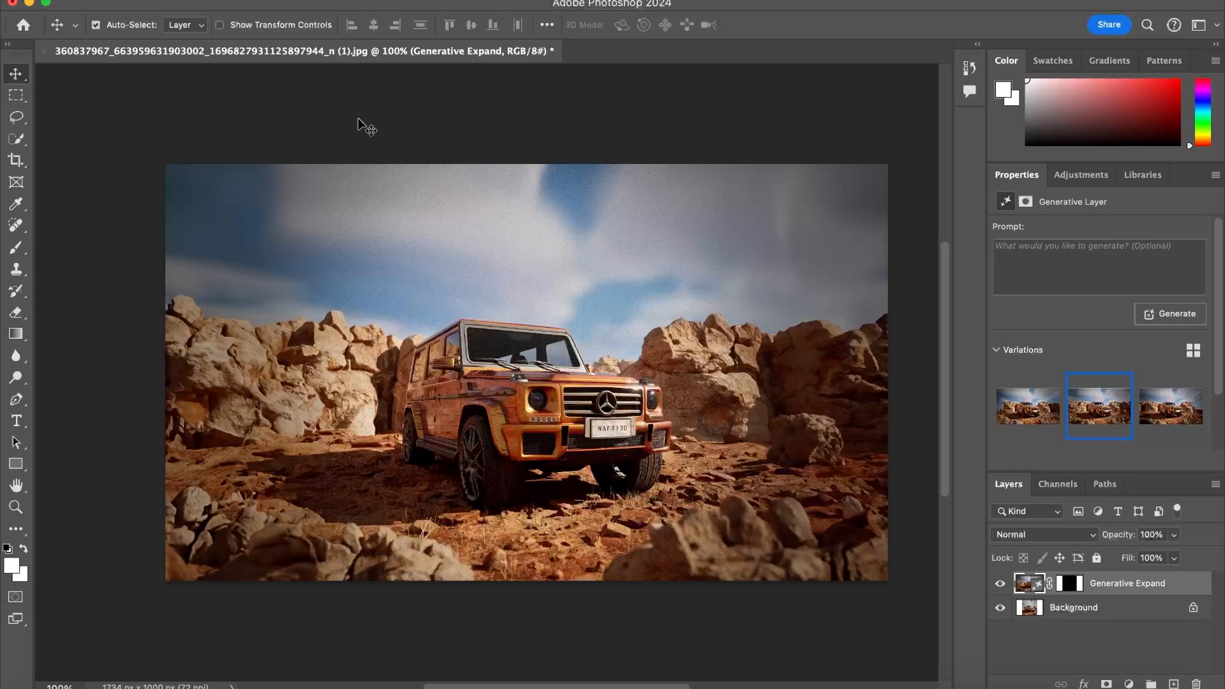
# Export the expanded image to the Desktop under the name "photoshoped render"
pyautogui.click(155, 0)
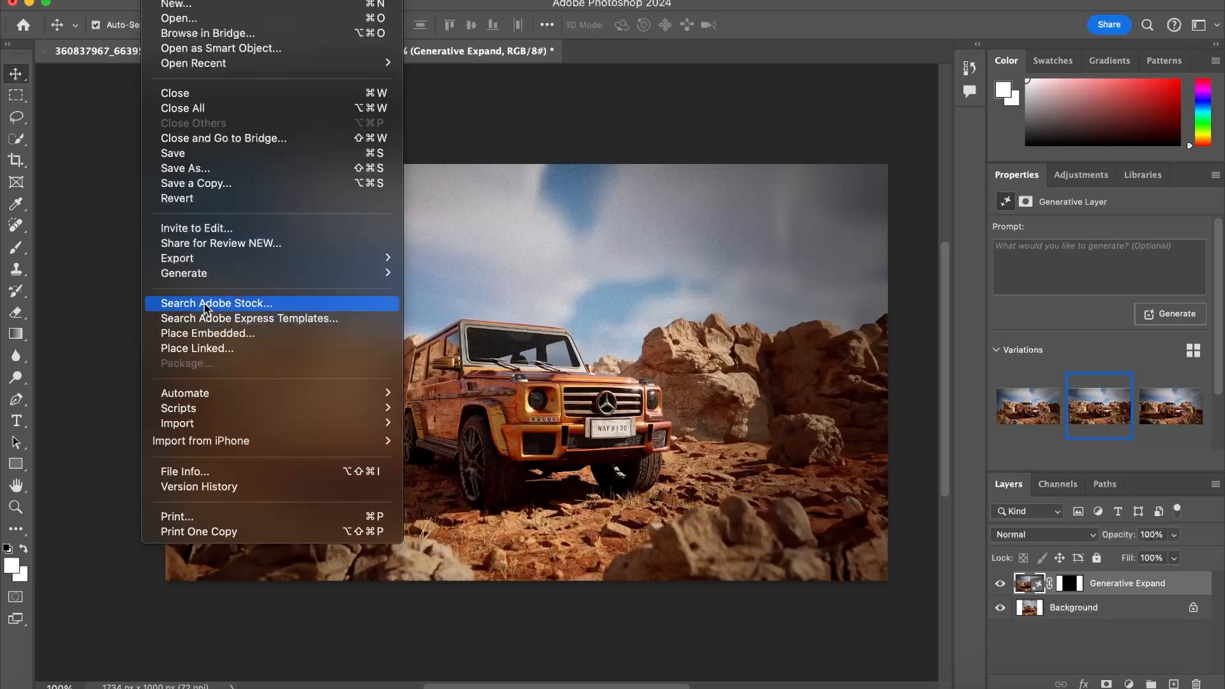
pyautogui.moveTo(195, 259)
pyautogui.click(416, 273)
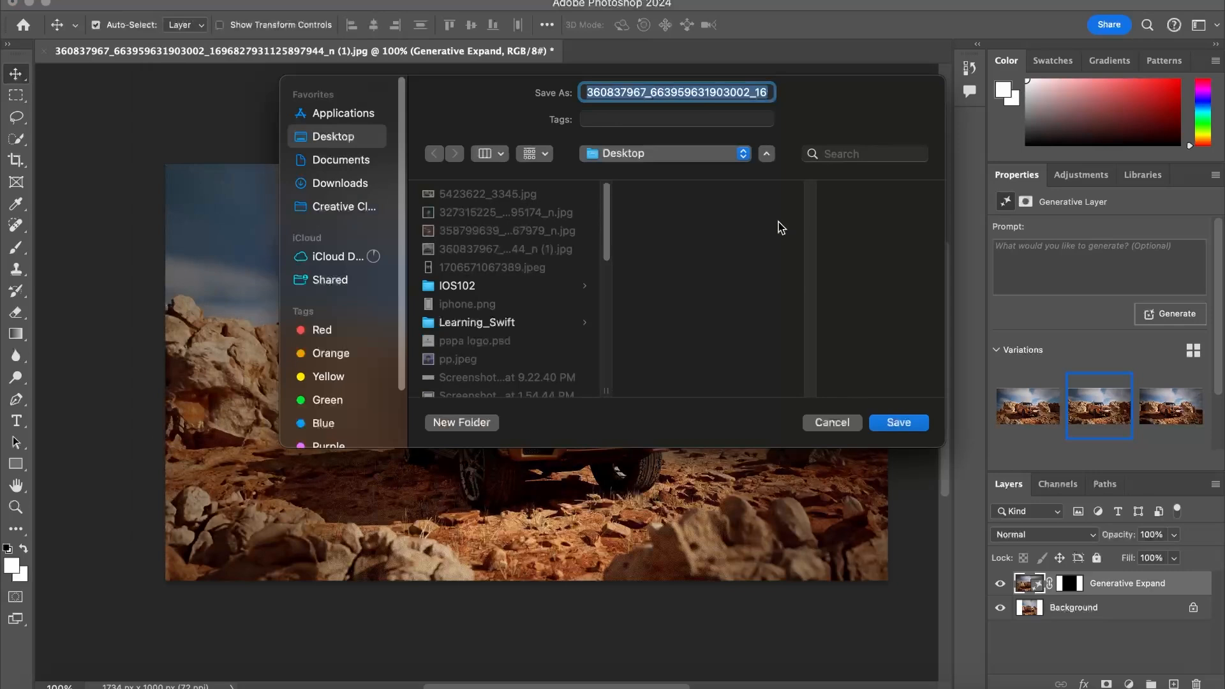
pyautogui.write('photo')
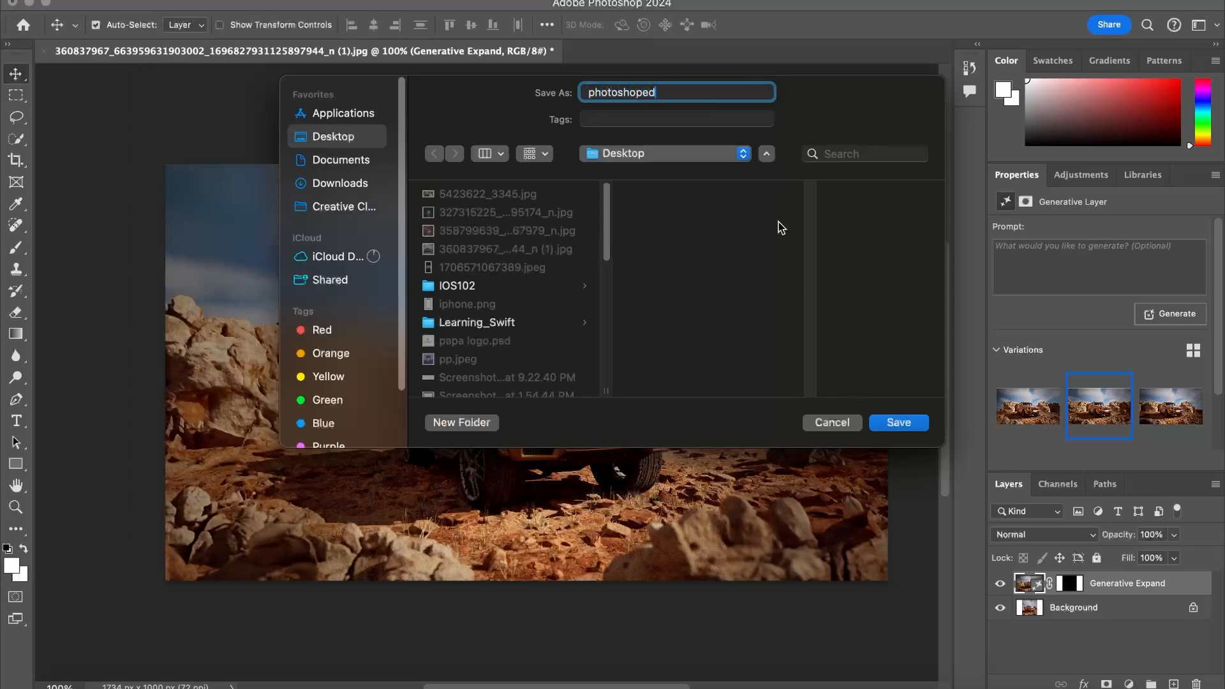
pyautogui.write('shopped render')
pyautogui.press('Return')
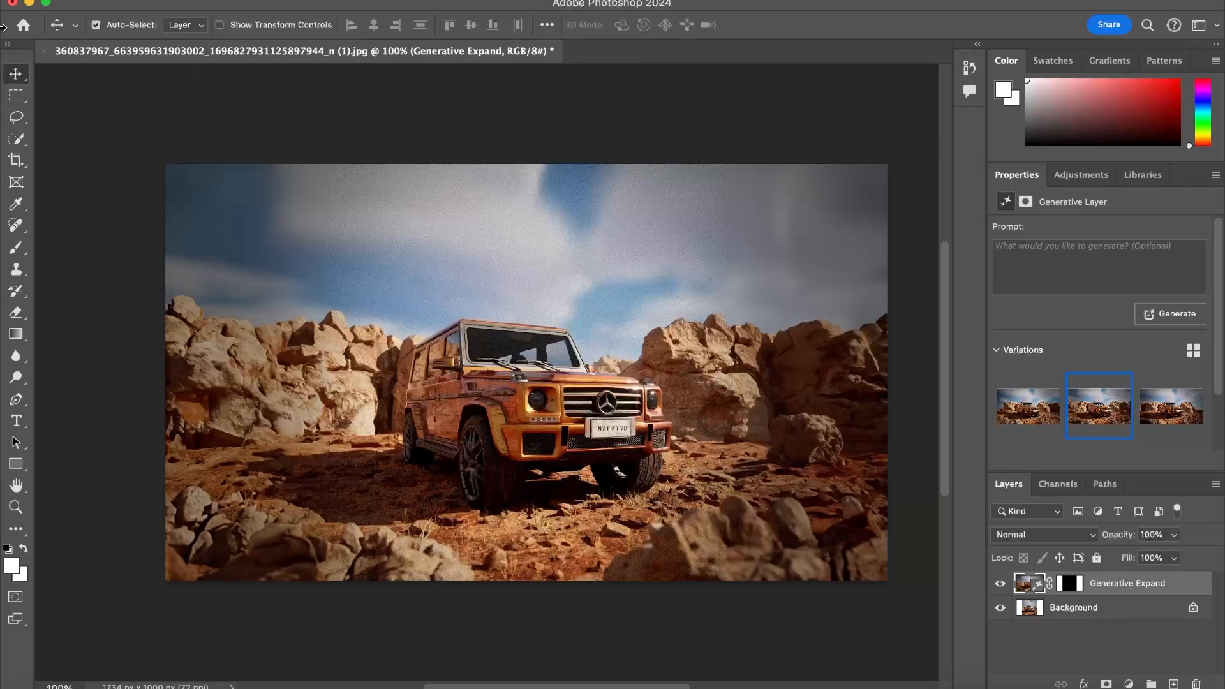
# Minimize the Photoshop and OBS windows and switch to the Chrome browser
pyautogui.click(29, 6)
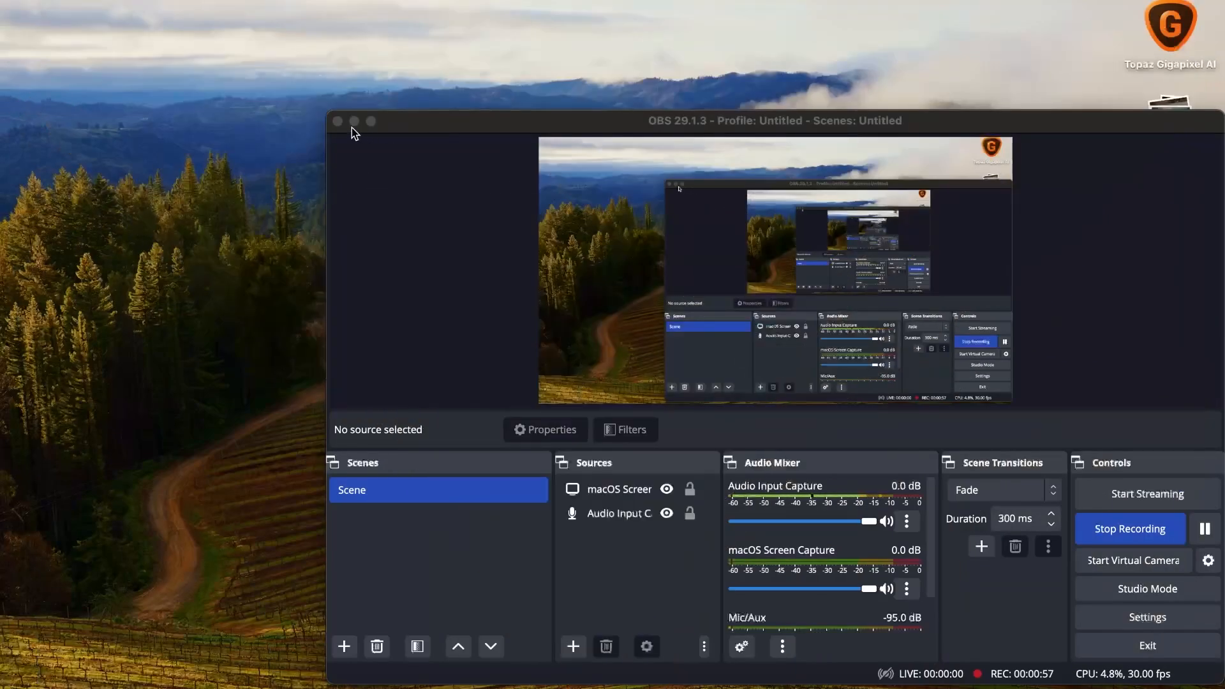
pyautogui.click(355, 121)
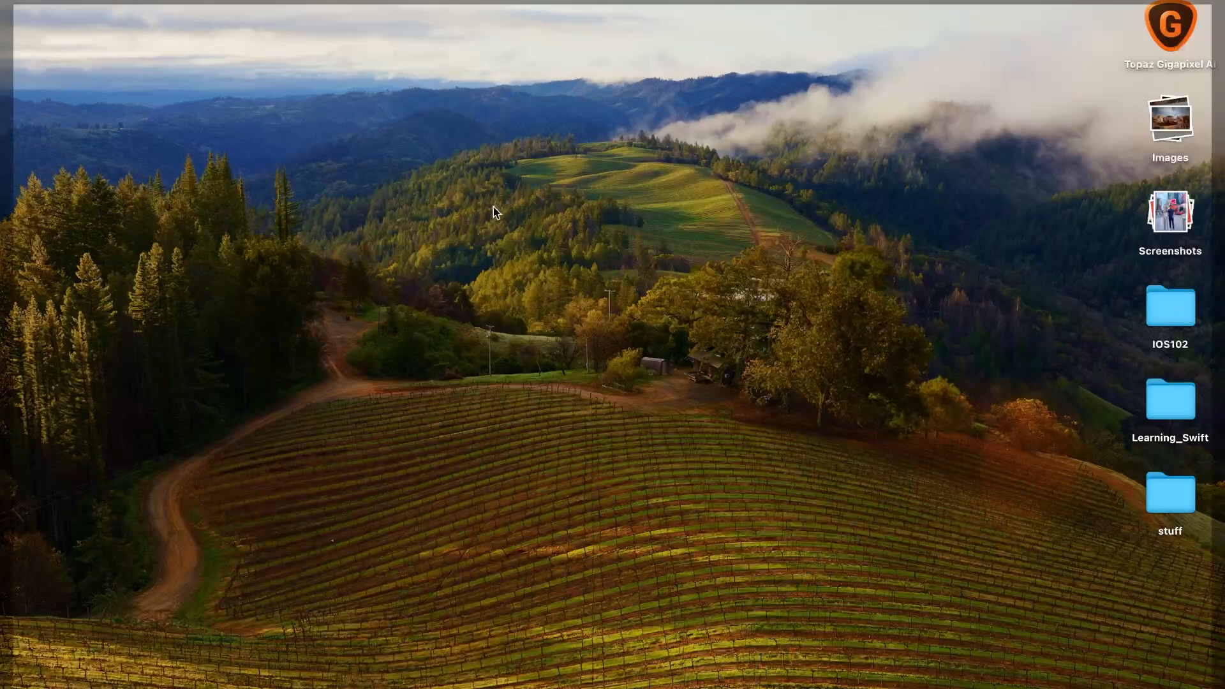
pyautogui.click(543, 680)
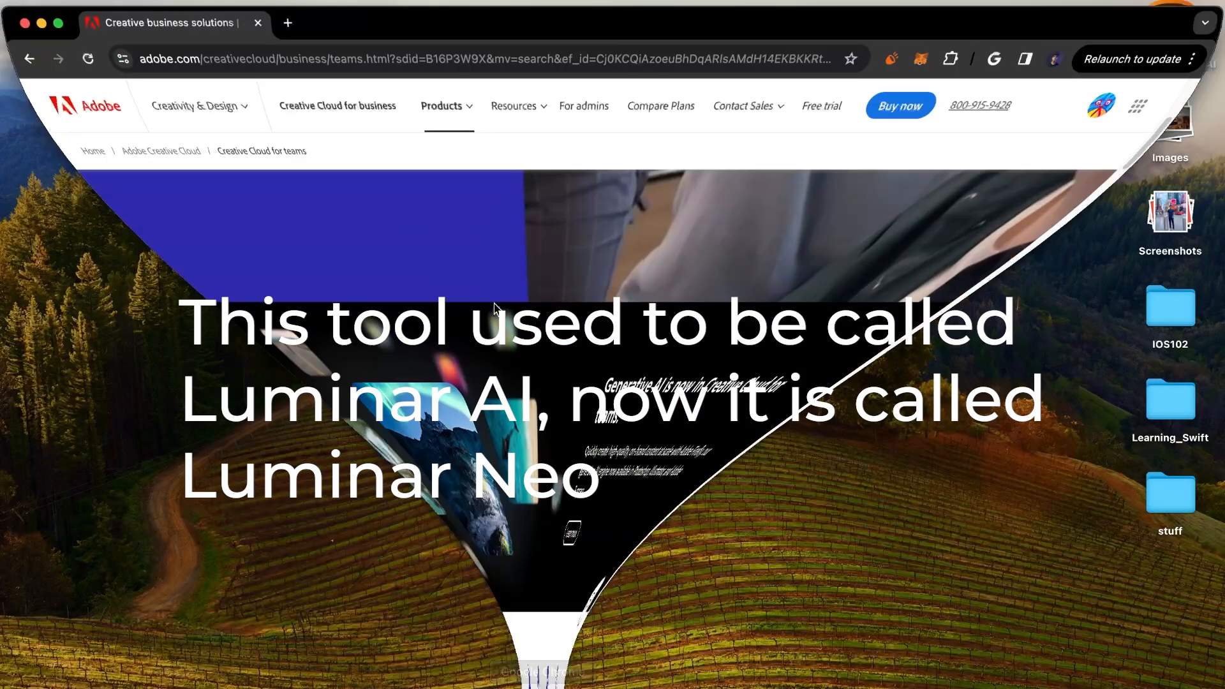
# Search Google for "luminar neo" in a new tab and examine the features on Skylum's Luminar Neo page
pyautogui.click(287, 9)
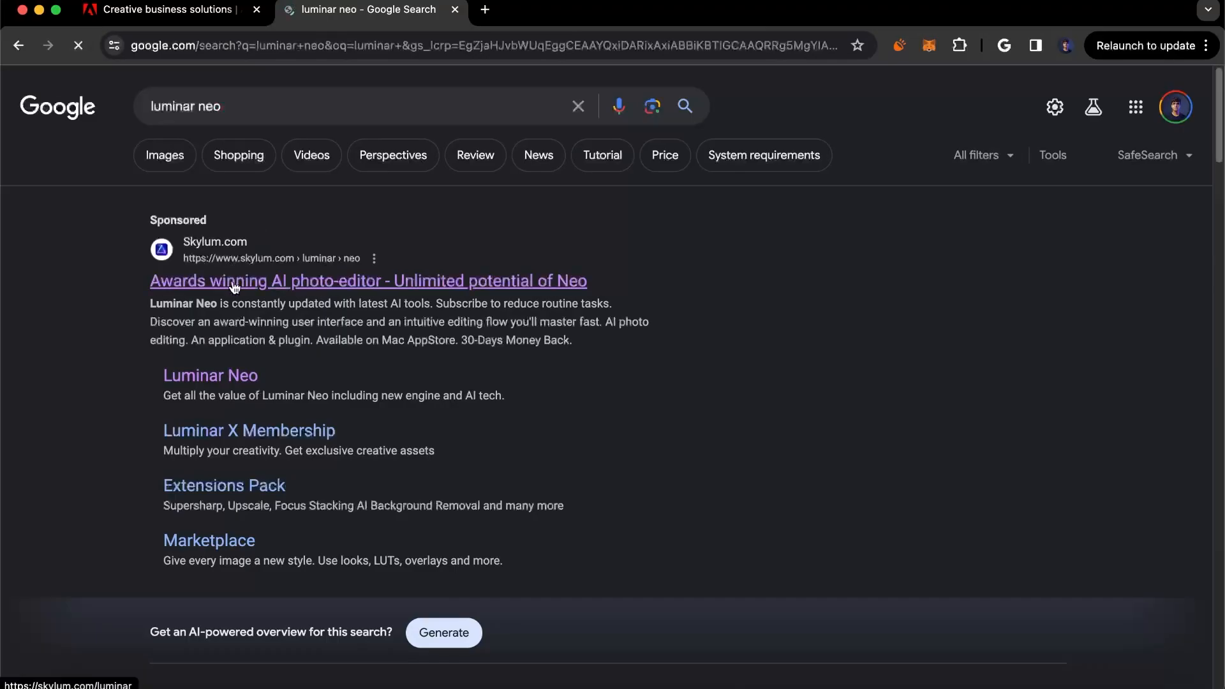
pyautogui.click(236, 281)
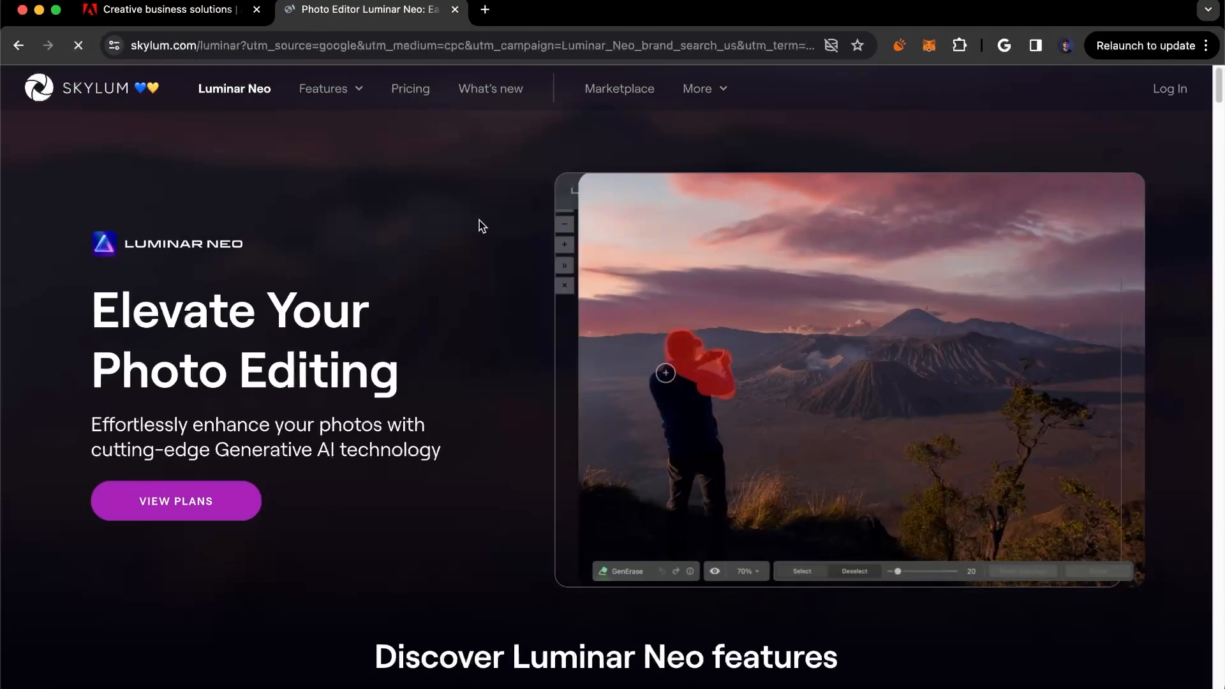
pyautogui.scroll(-5, 477, 287)
pyautogui.scroll(-4, 478, 287)
pyautogui.scroll(9, 478, 287)
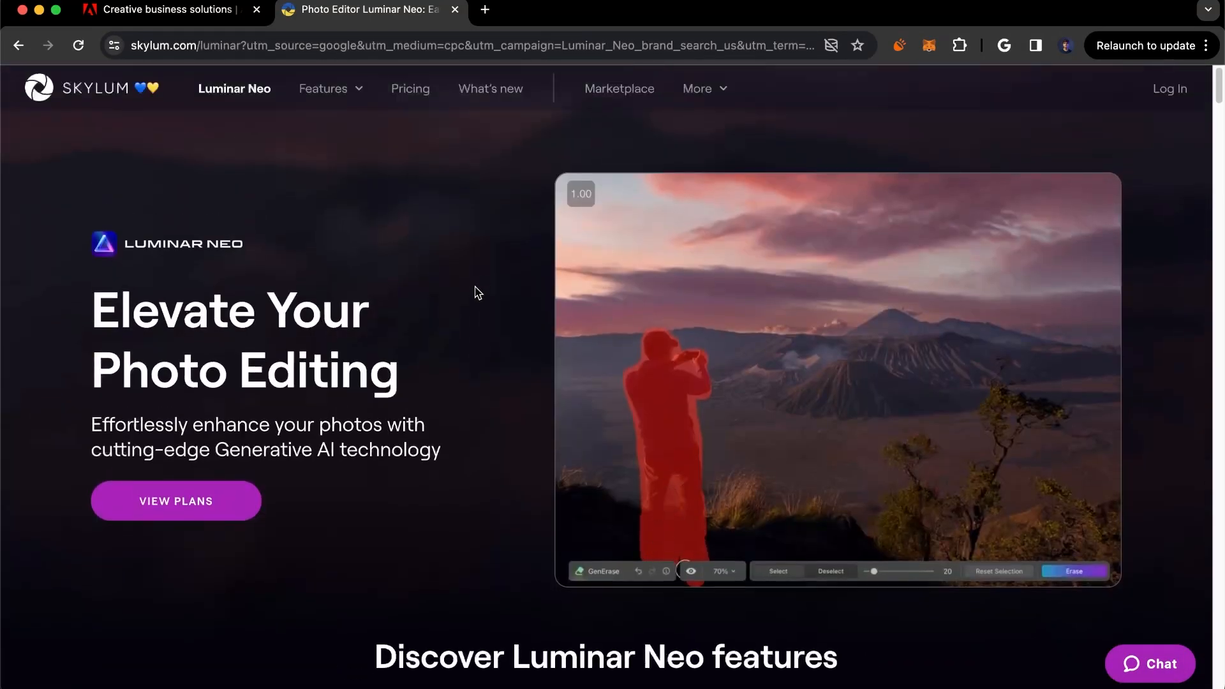
pyautogui.scroll(-1, 477, 303)
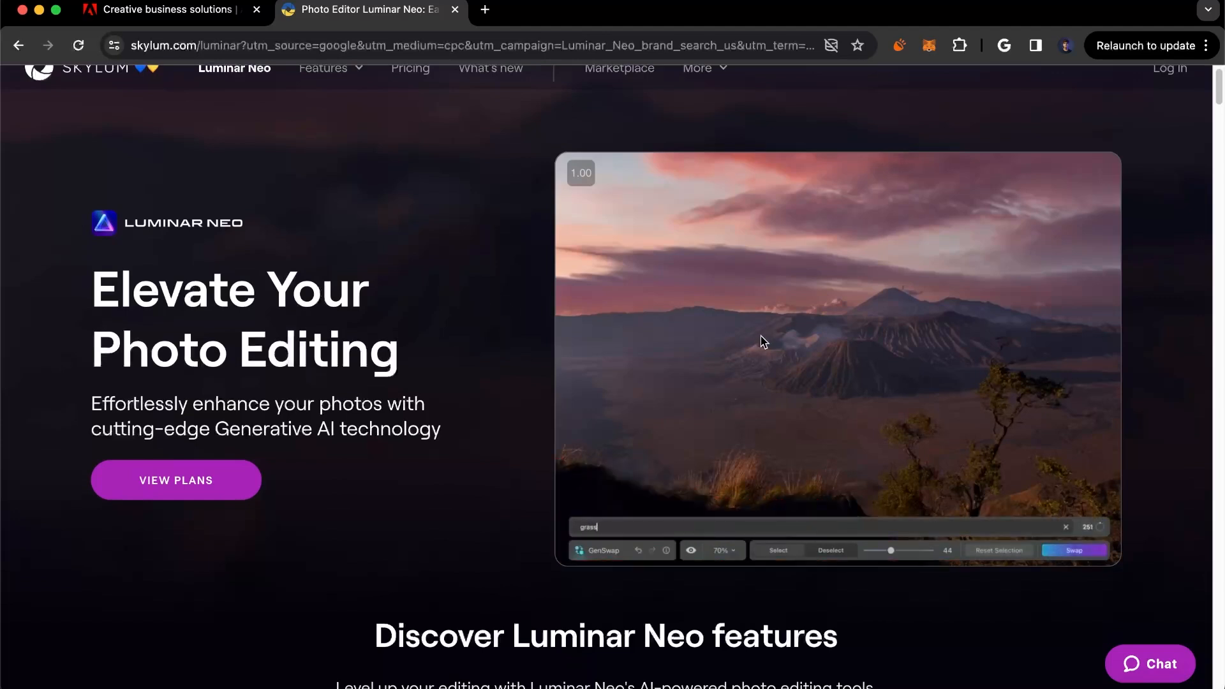
pyautogui.scroll(-7, 469, 329)
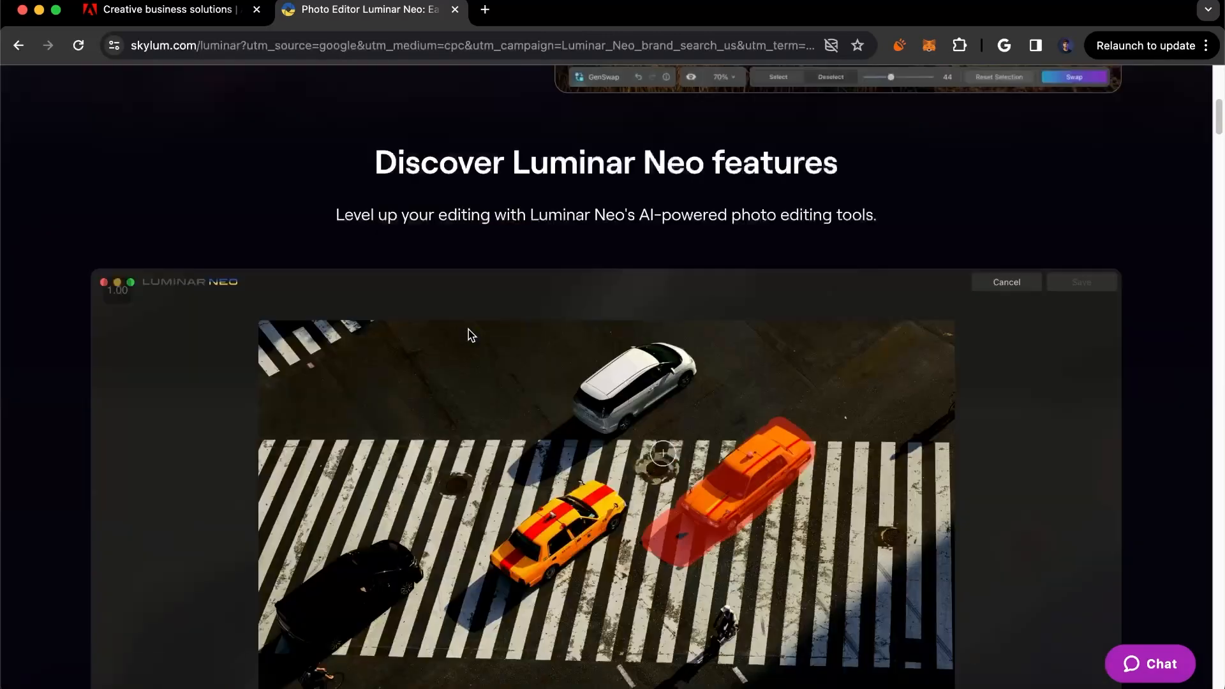
pyautogui.scroll(-3, 470, 334)
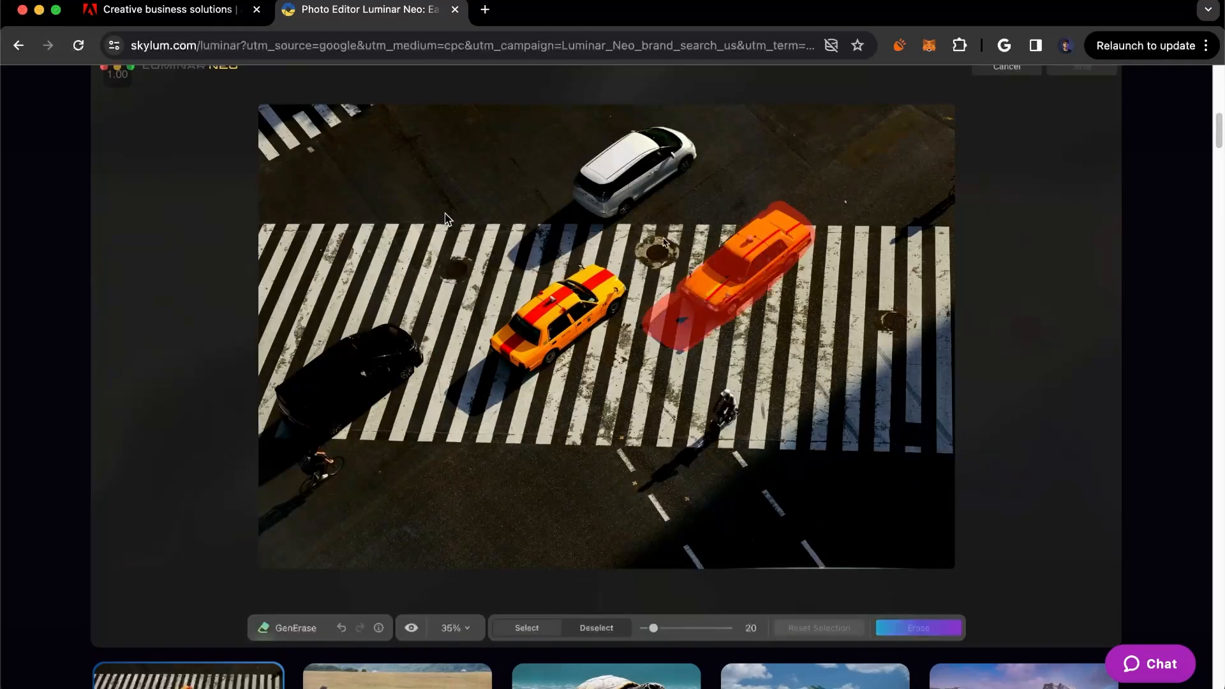
pyautogui.scroll(5, 485, 370)
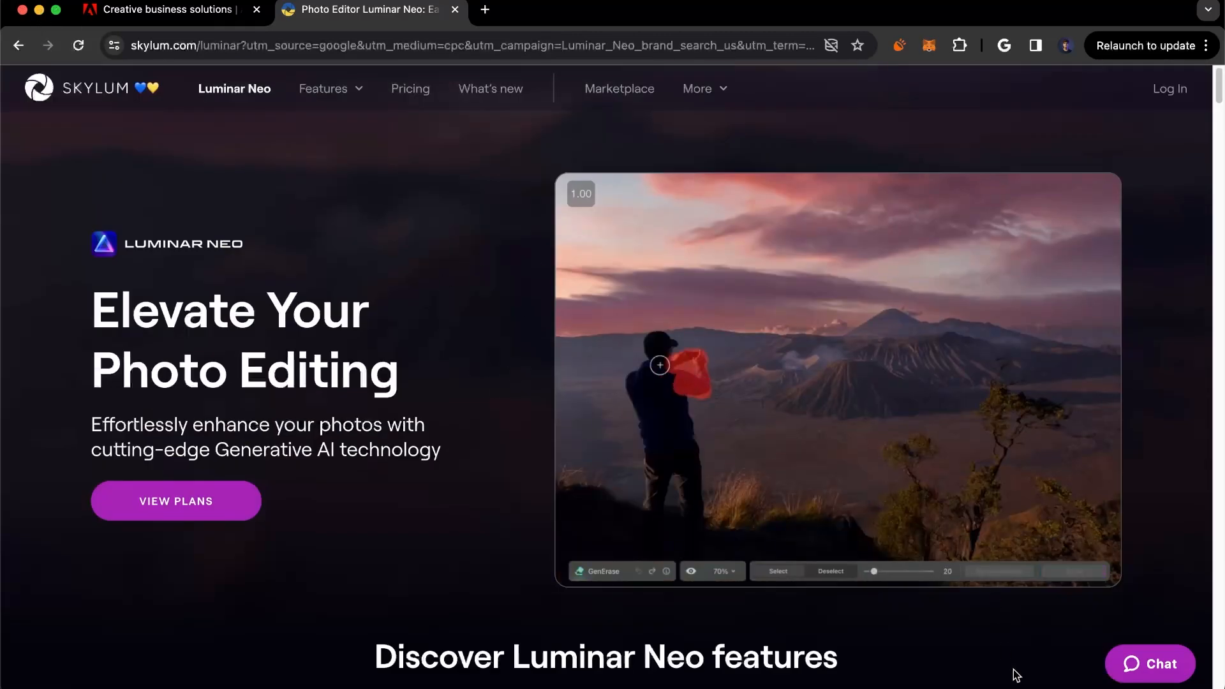
# Switch to Luminar Neo and toggle the original view of the car photo to compare before and after
pyautogui.click(1040, 683)
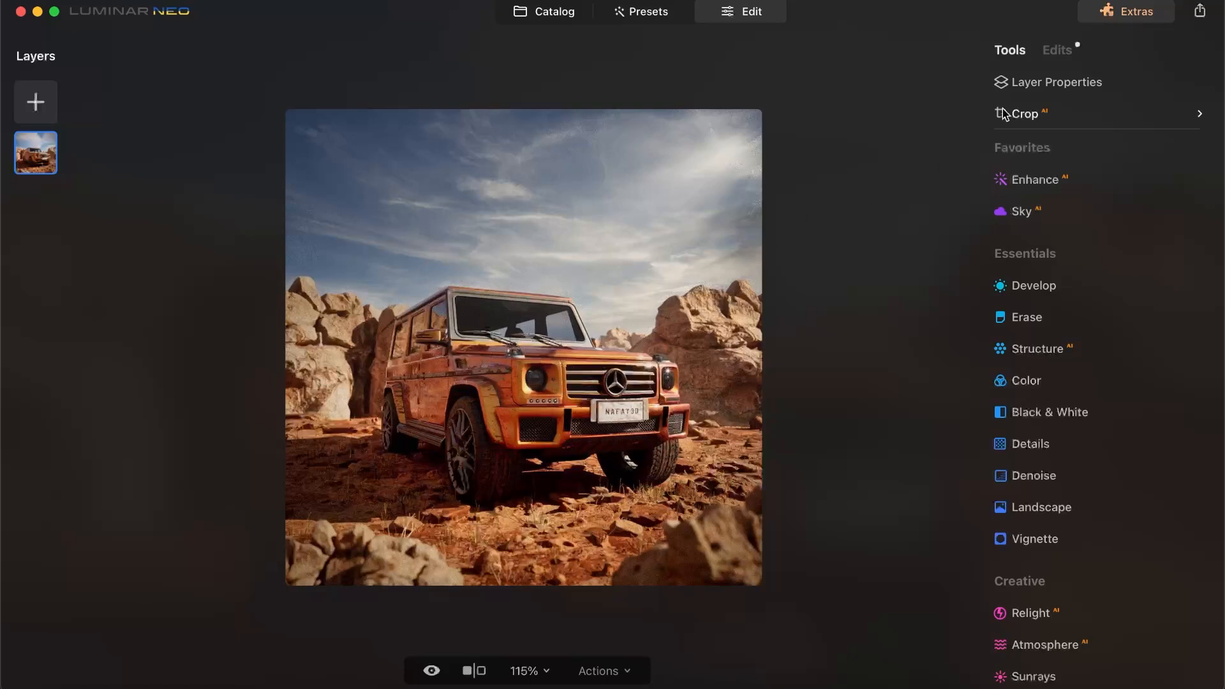
pyautogui.click(430, 673)
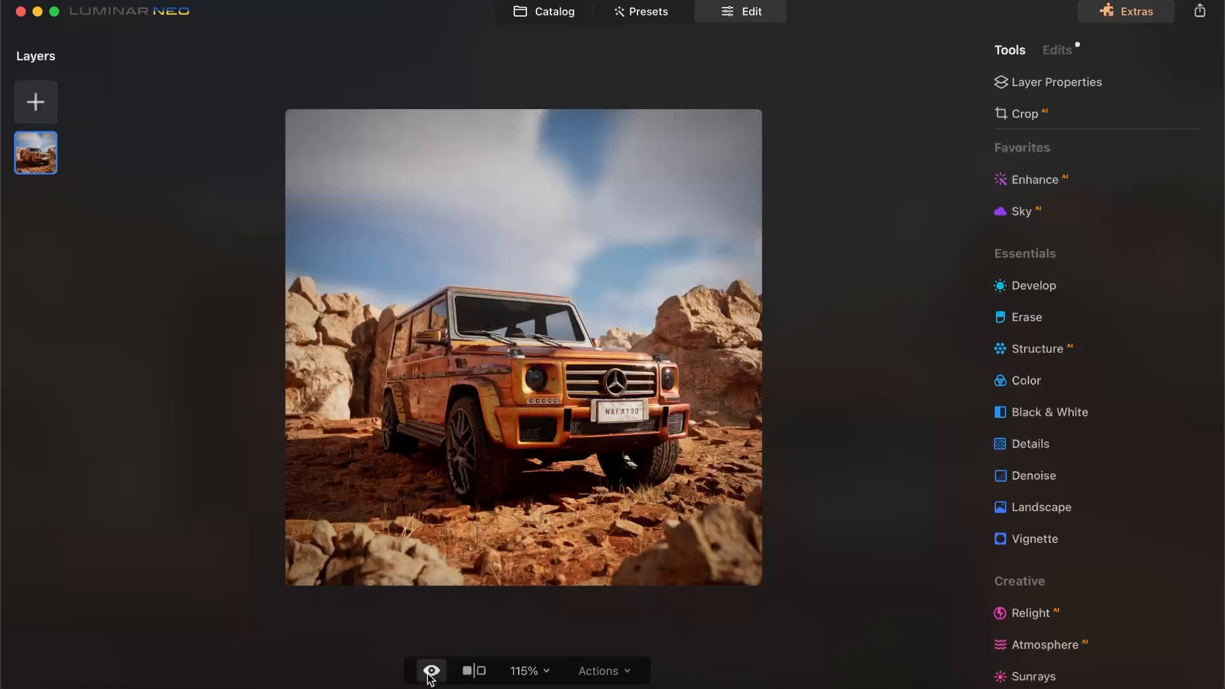
pyautogui.click(429, 673)
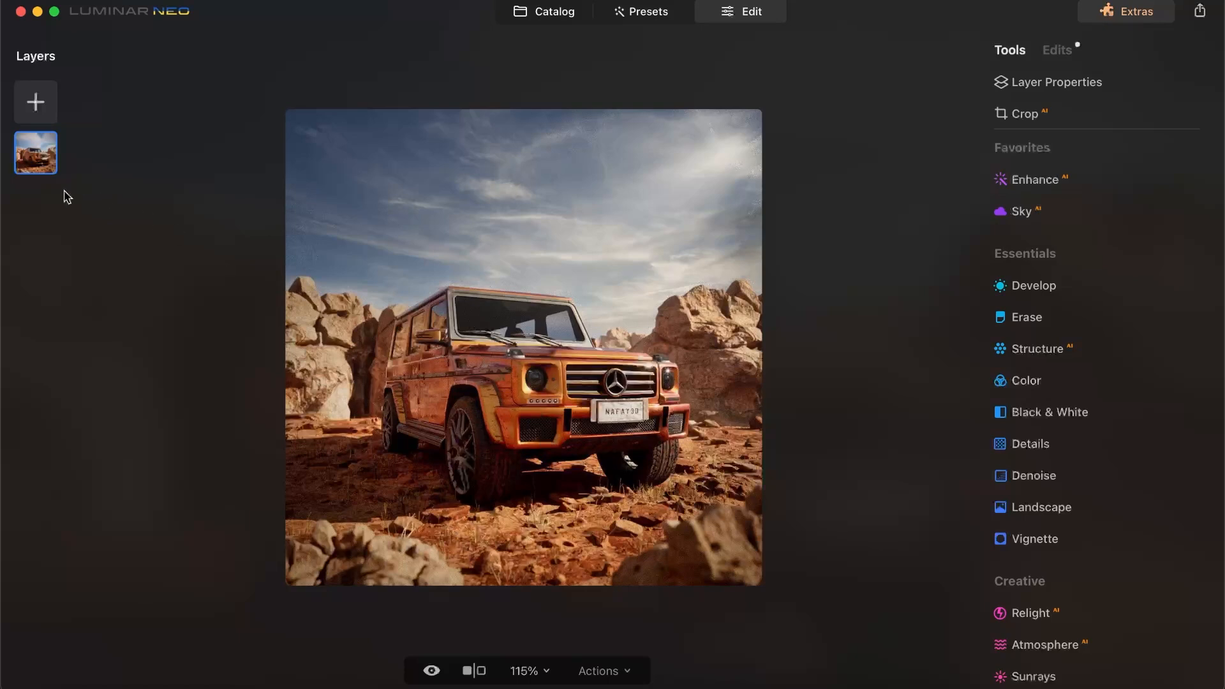
# Add "photoshopped render.png" from the Desktop to the Luminar Neo catalog and open the photo
pyautogui.rightClick(39, 152)
pyautogui.click(522, 15)
pyautogui.click(186, 87)
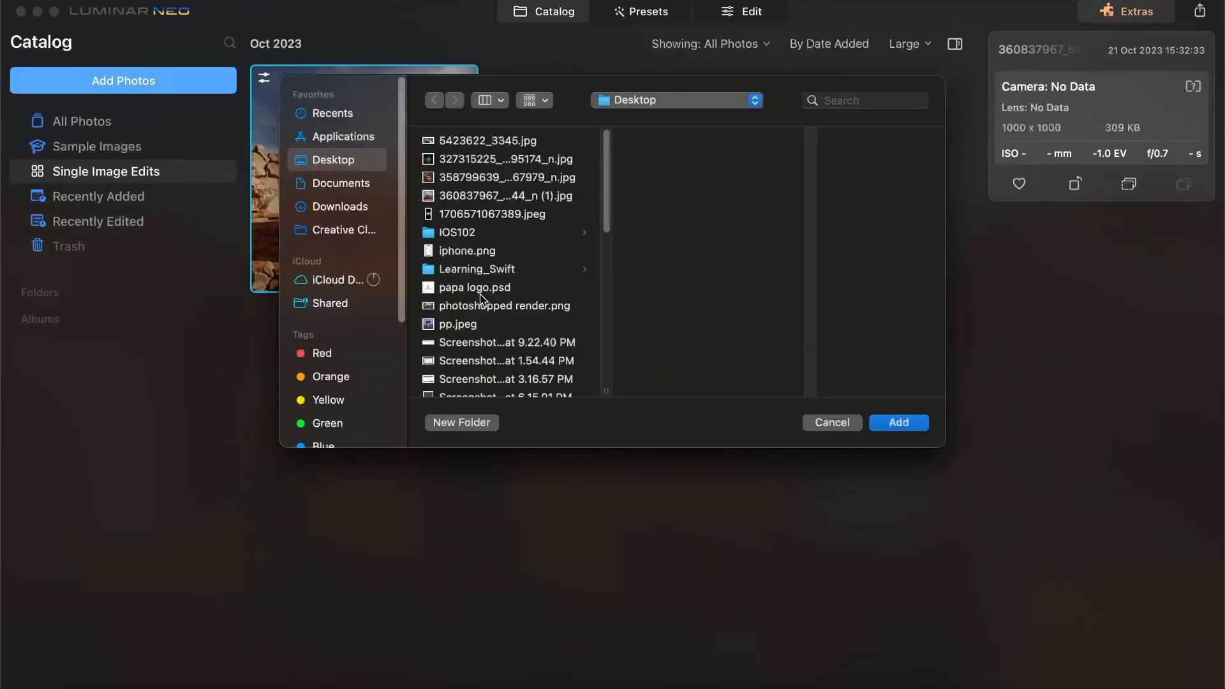
pyautogui.click(483, 306)
pyautogui.click(873, 426)
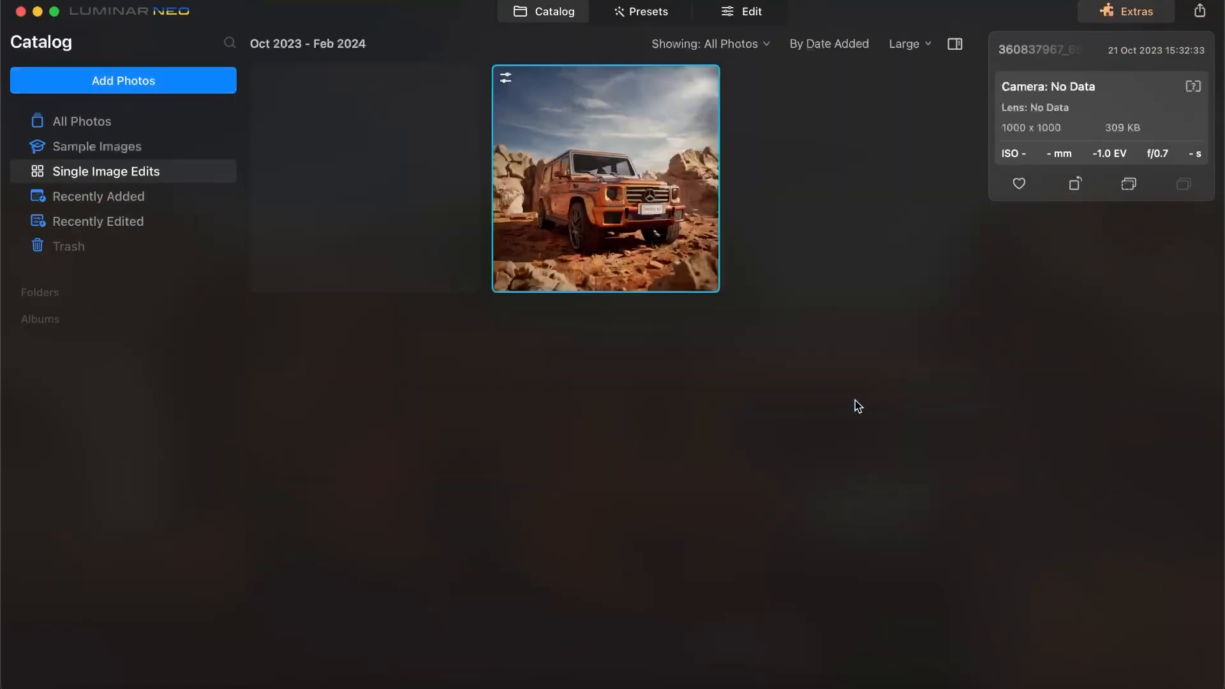
pyautogui.doubleClick(574, 275)
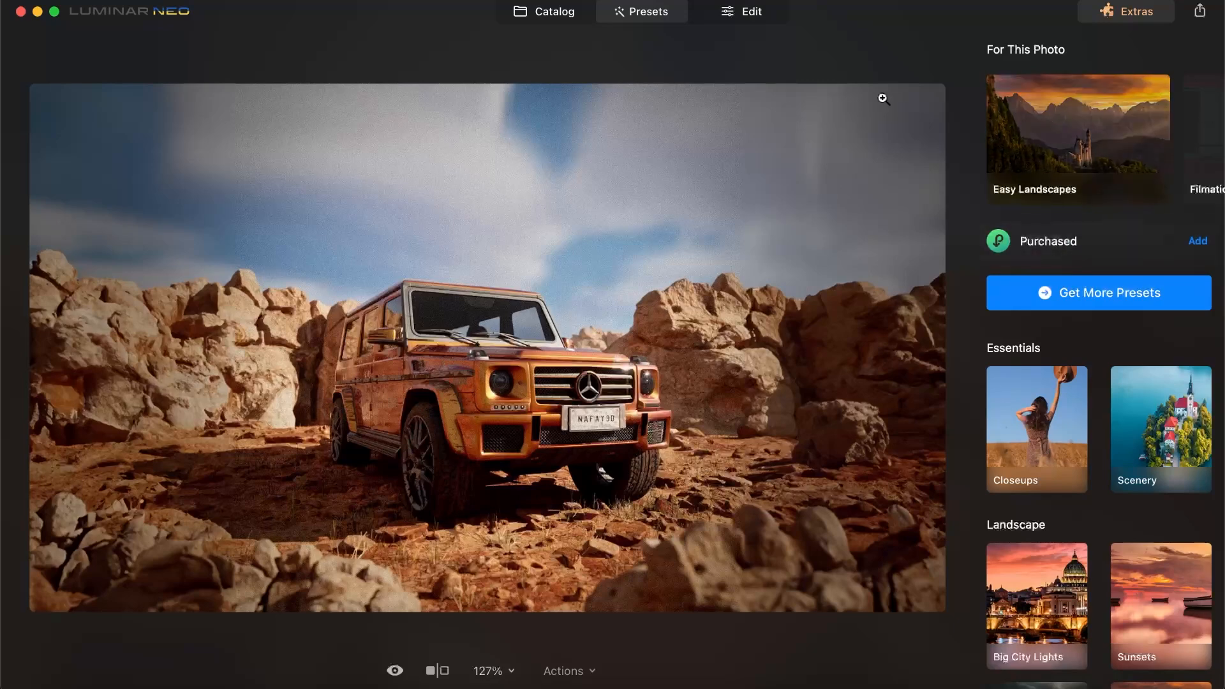
# Browse the preset collections suggested for this photo and examine the presets in the Filmatic collection
pyautogui.click(746, 13)
pyautogui.click(642, 11)
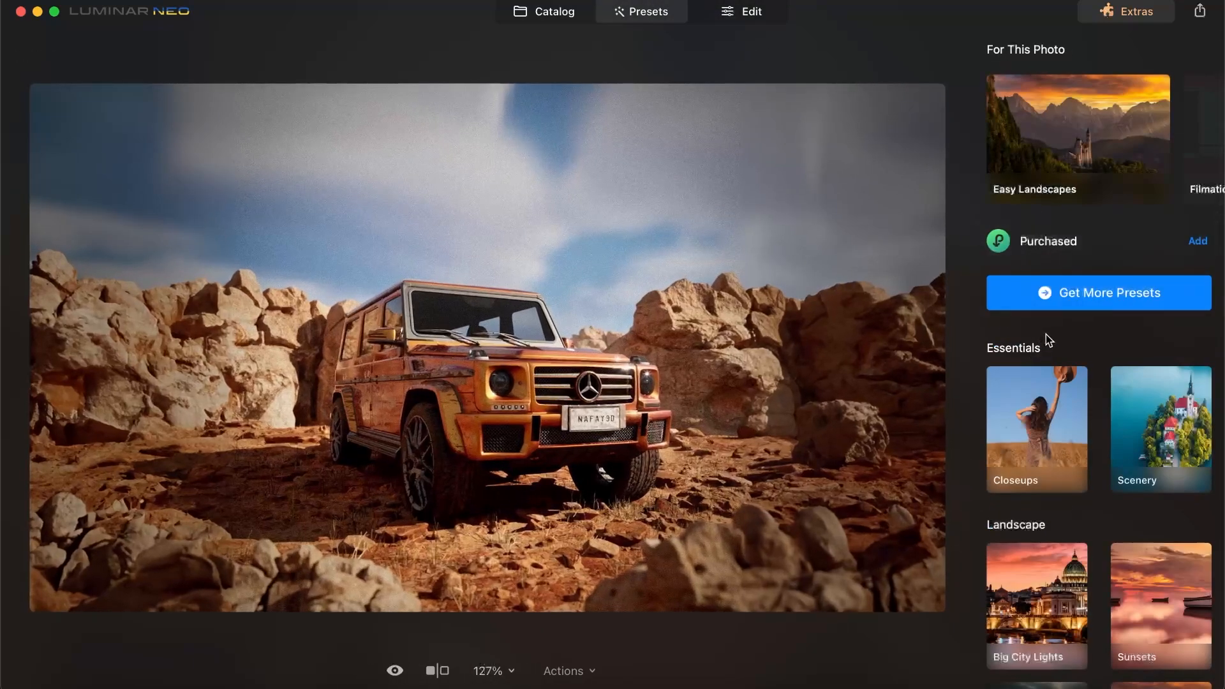
pyautogui.scroll(-6, 1047, 440)
pyautogui.scroll(6, 1040, 443)
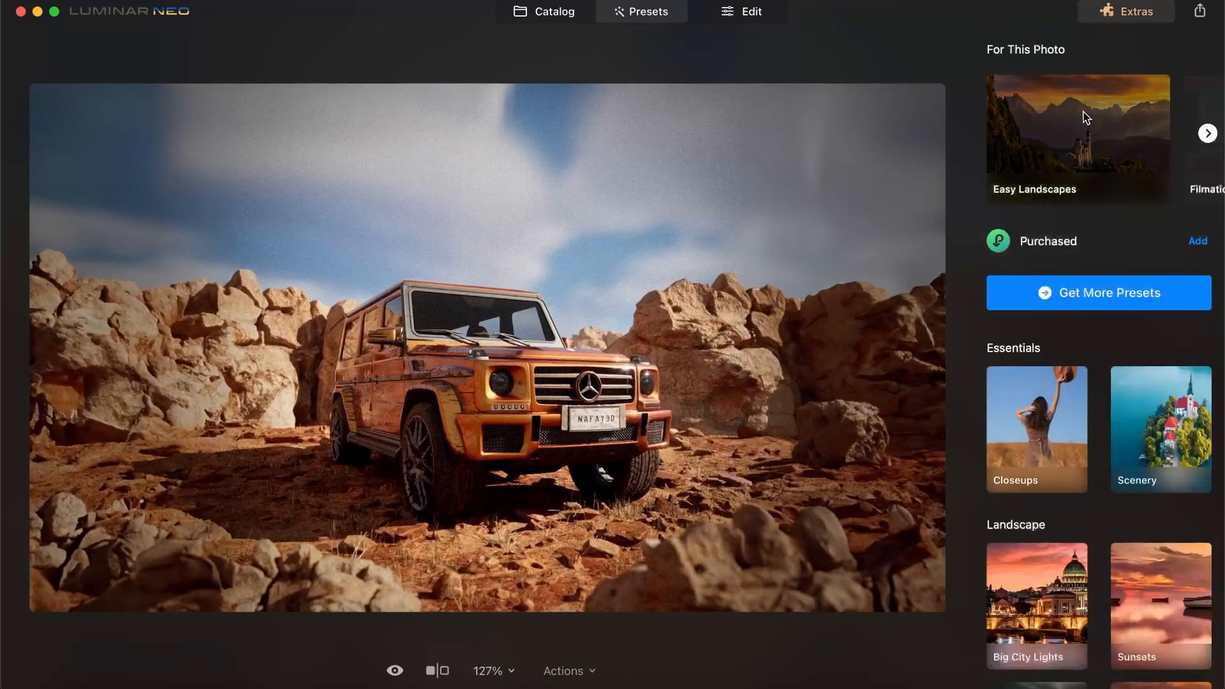
pyautogui.doubleClick(616, 280)
pyautogui.doubleClick(617, 274)
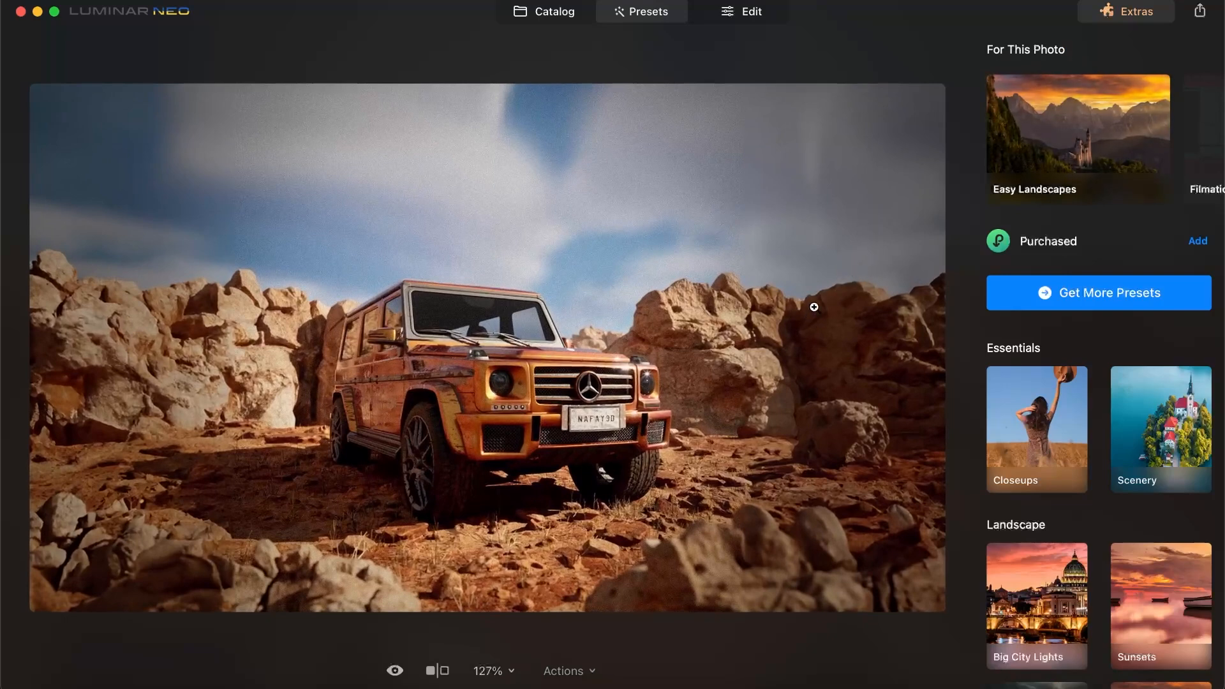
pyautogui.moveTo(1123, 142)
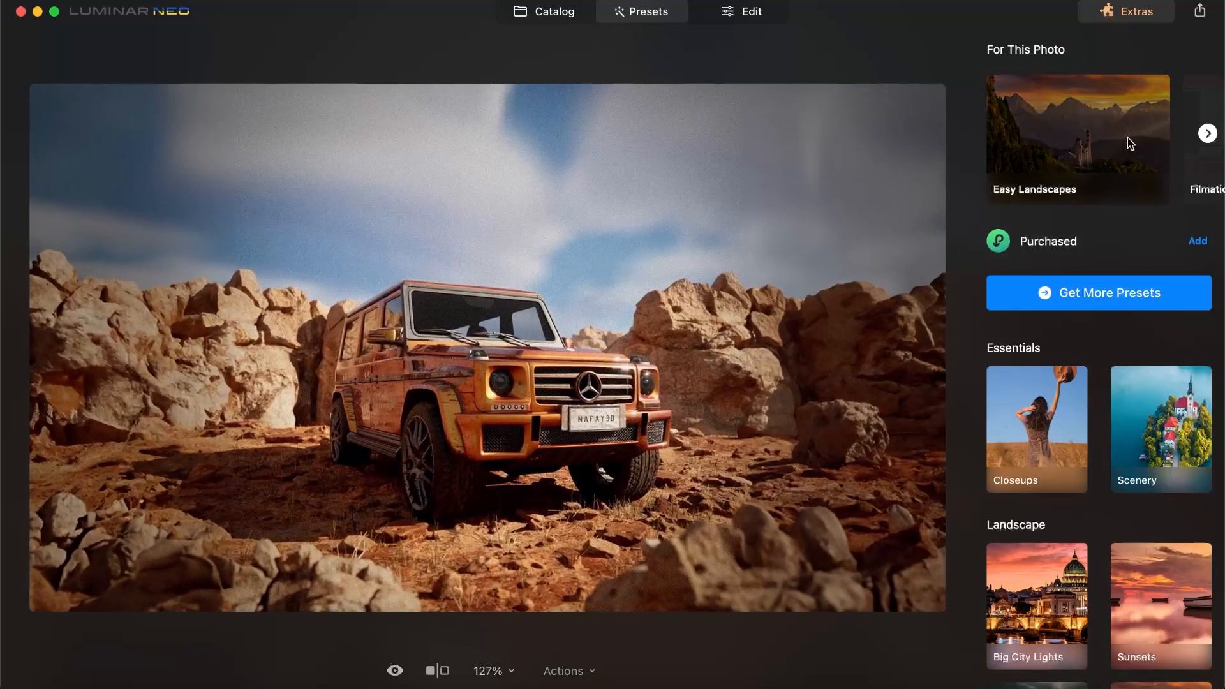
pyautogui.click(1207, 135)
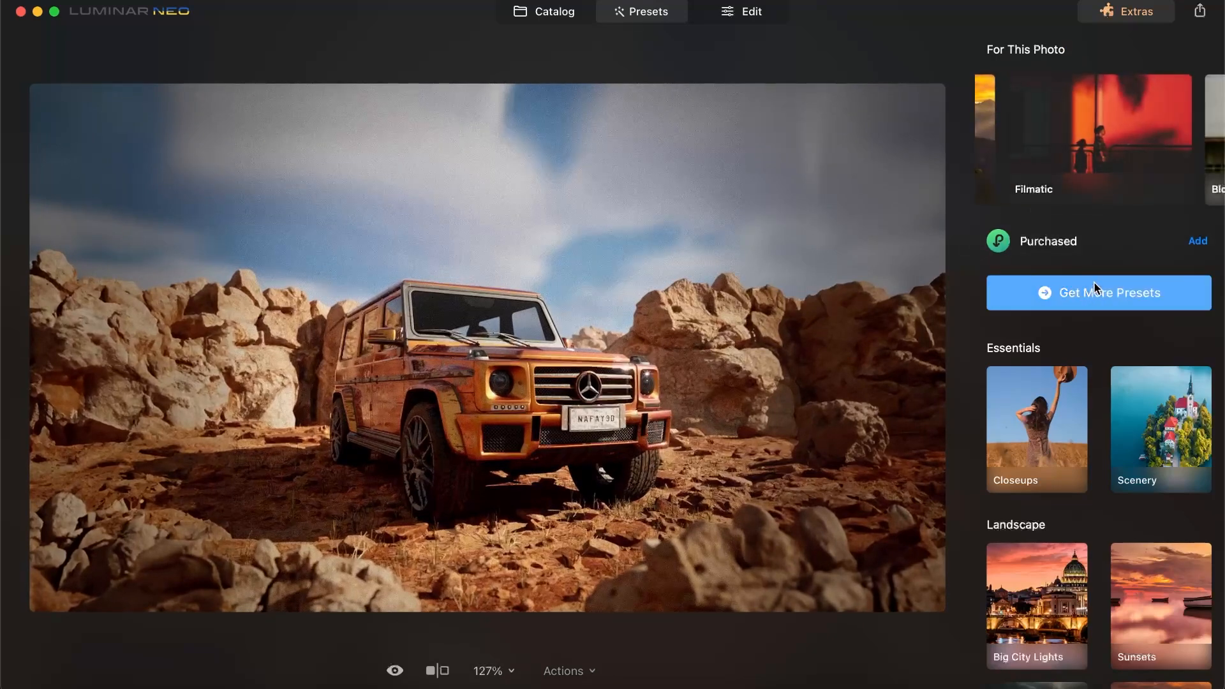
pyautogui.click(1170, 143)
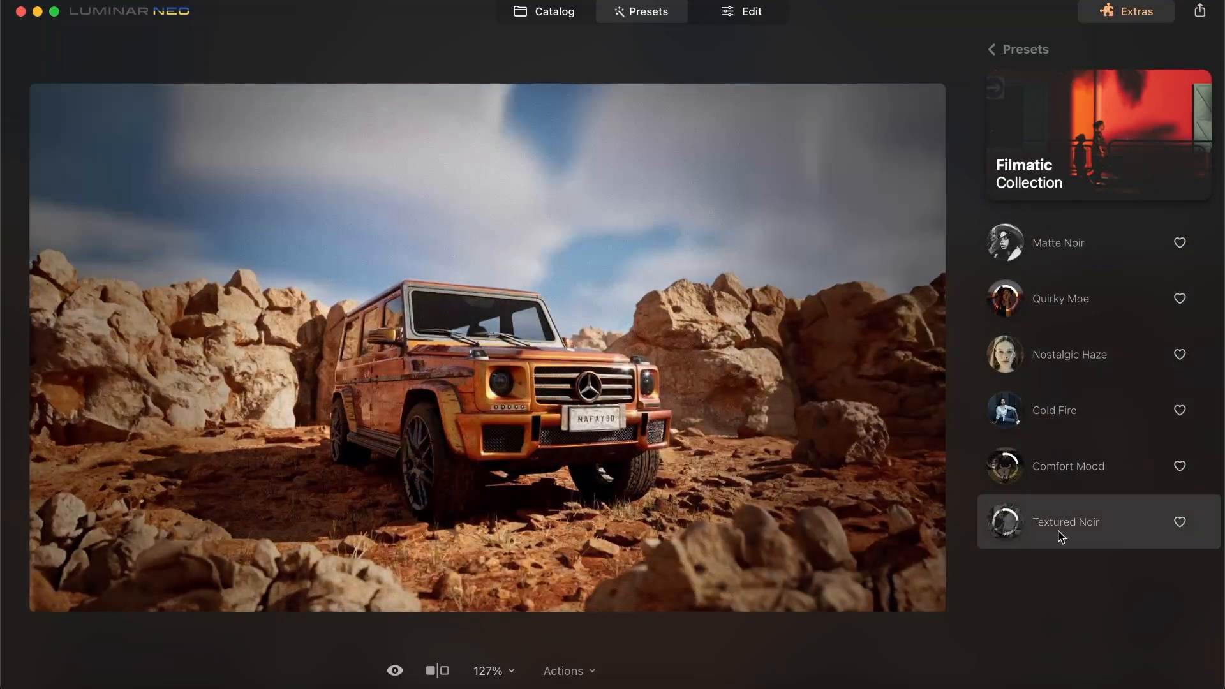
pyautogui.click(1005, 54)
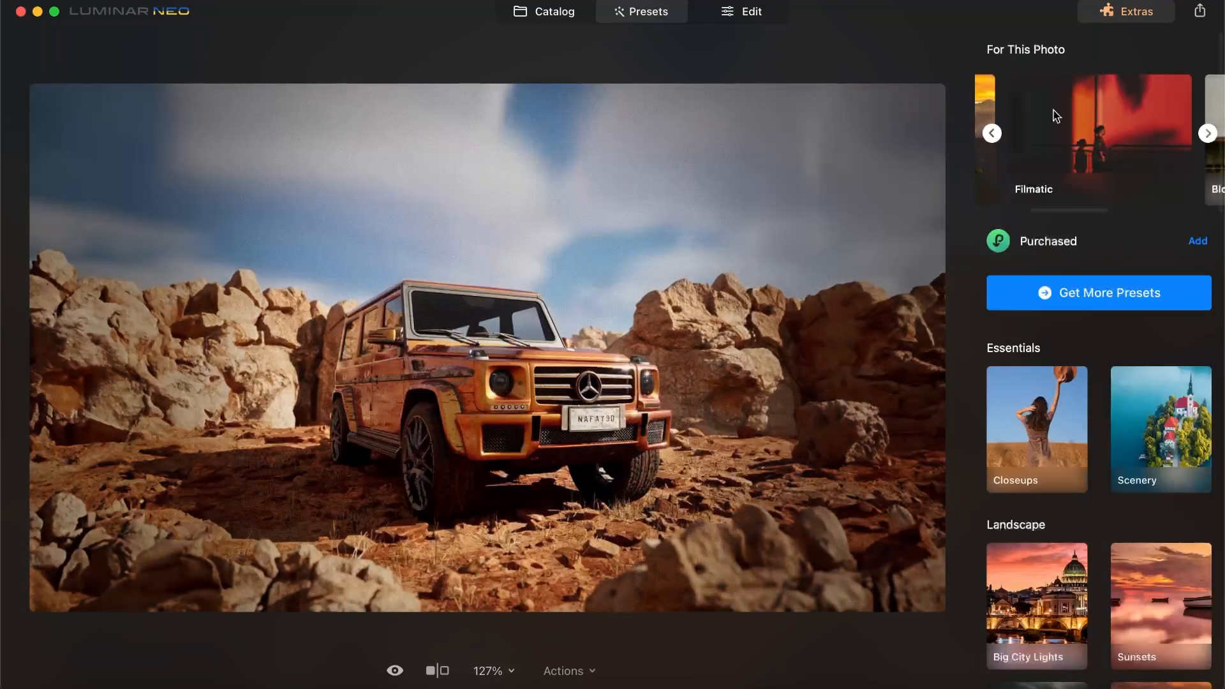
pyautogui.click(1208, 133)
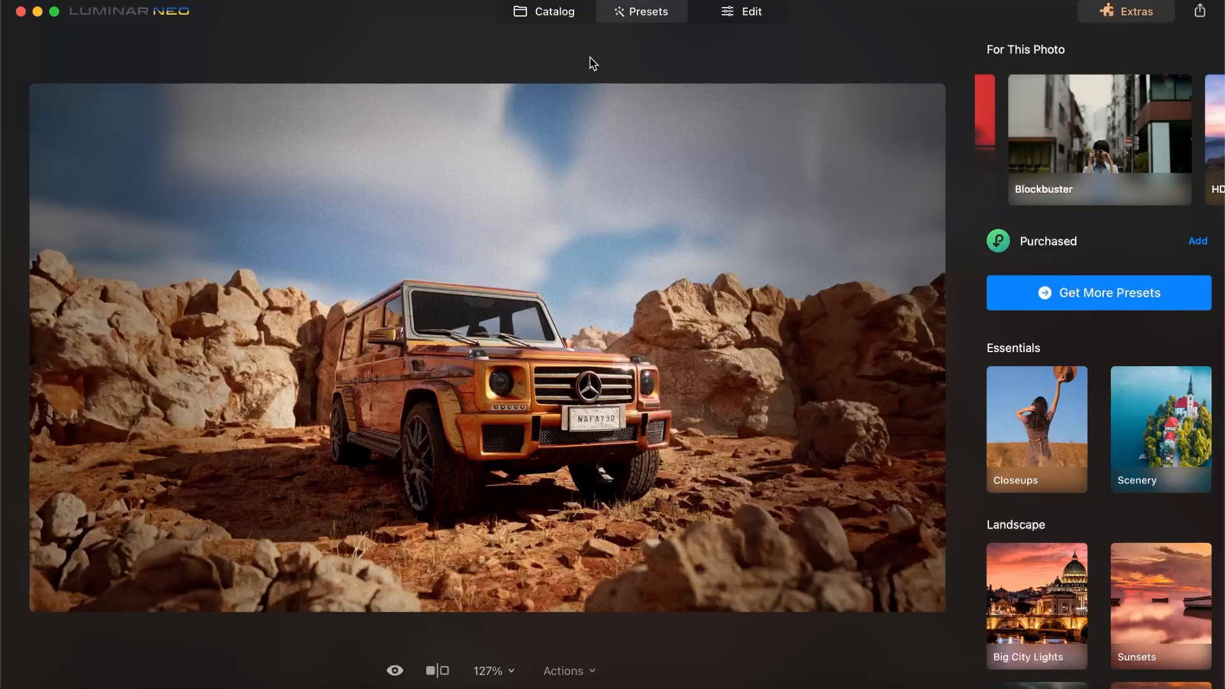
# Look through the editing tools and set the Enhance AI Accent to 42
pyautogui.click(745, 12)
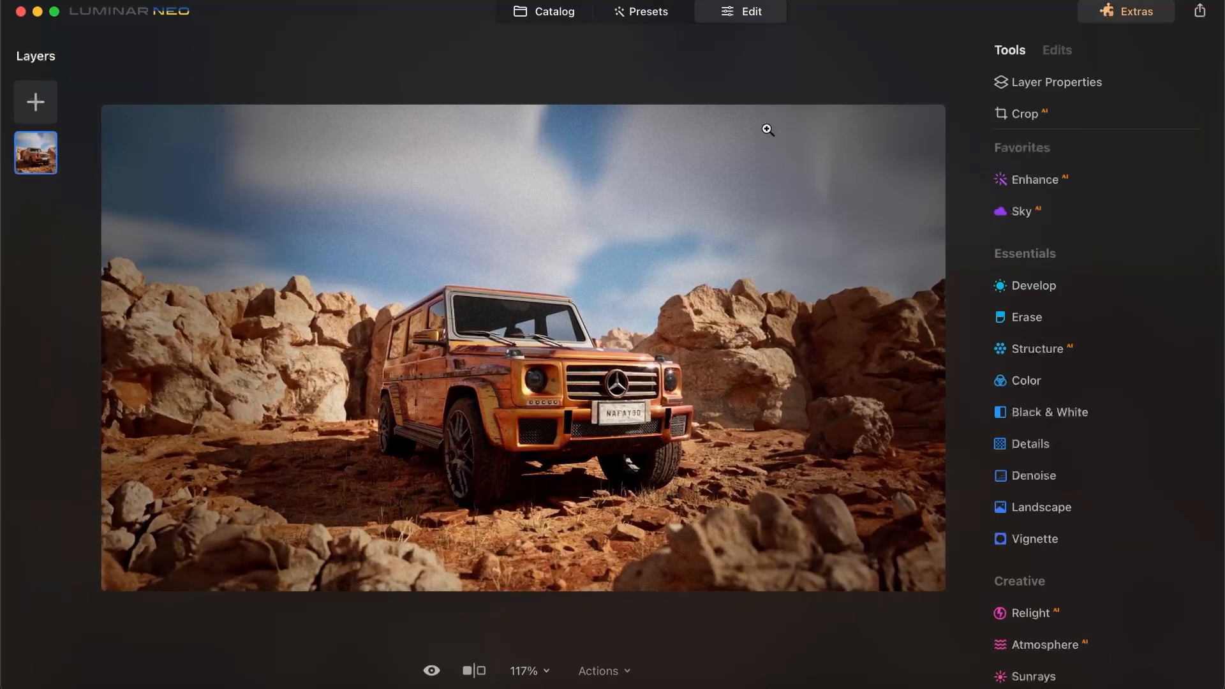
pyautogui.scroll(-10, 1099, 370)
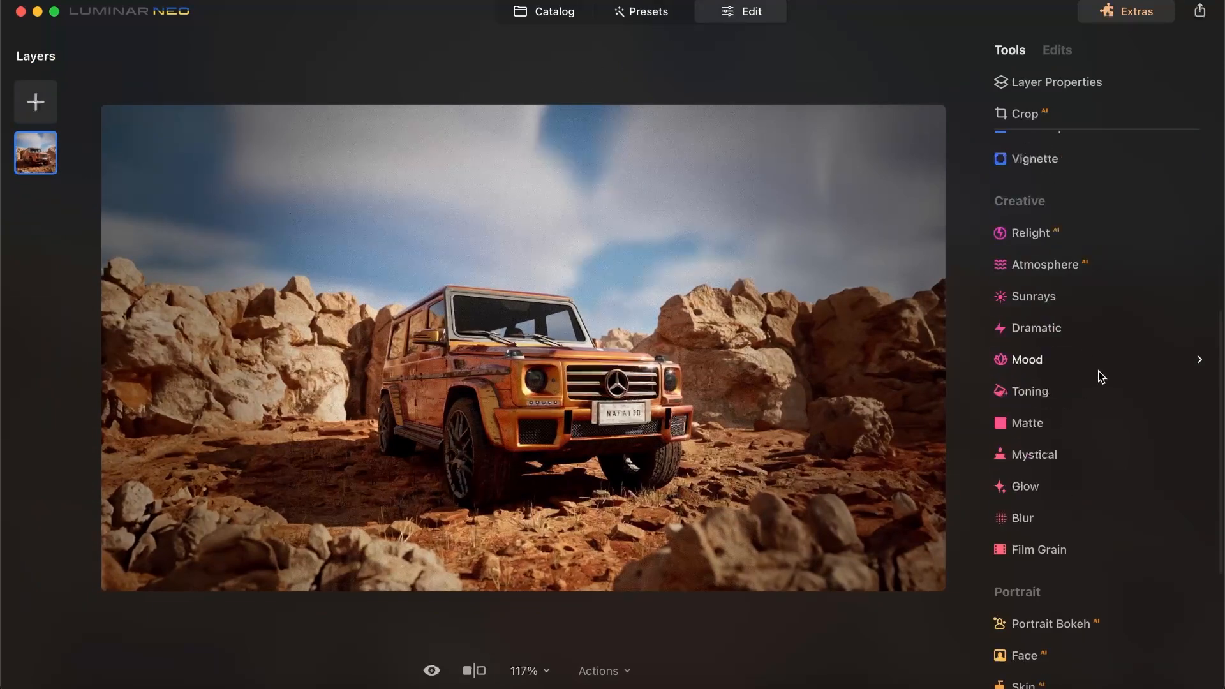
pyautogui.scroll(10, 1104, 374)
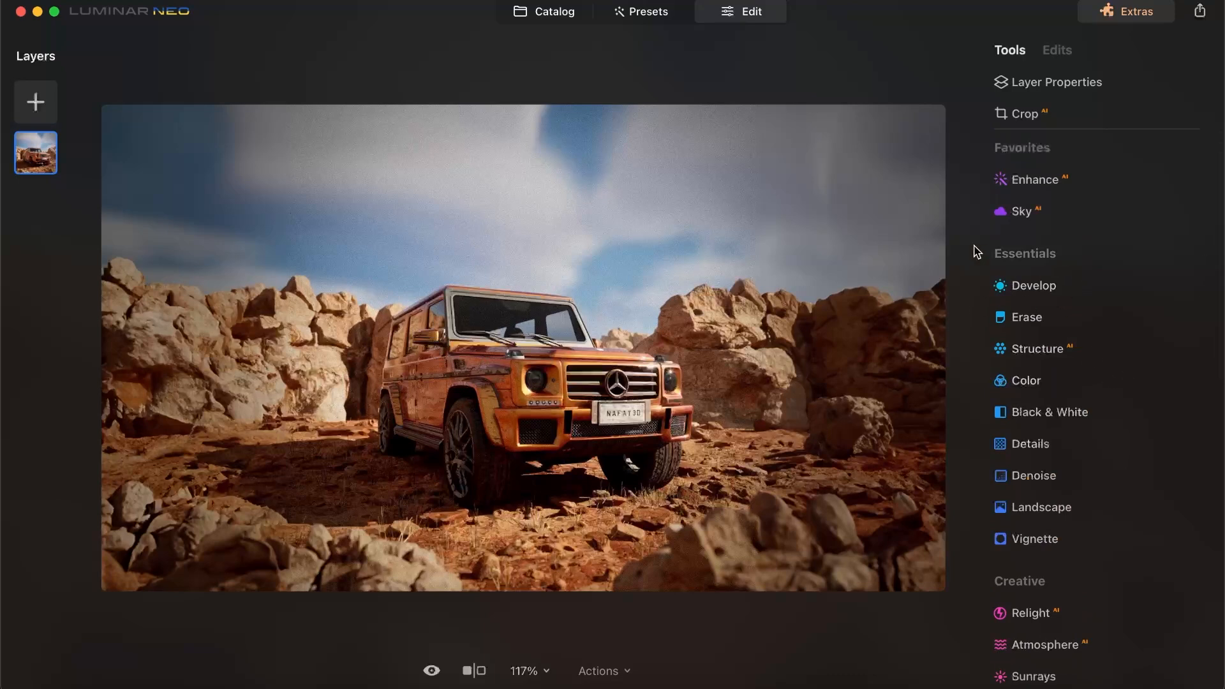
pyautogui.click(1035, 180)
pyautogui.moveTo(1020, 284); pyautogui.dragTo(1096, 287)
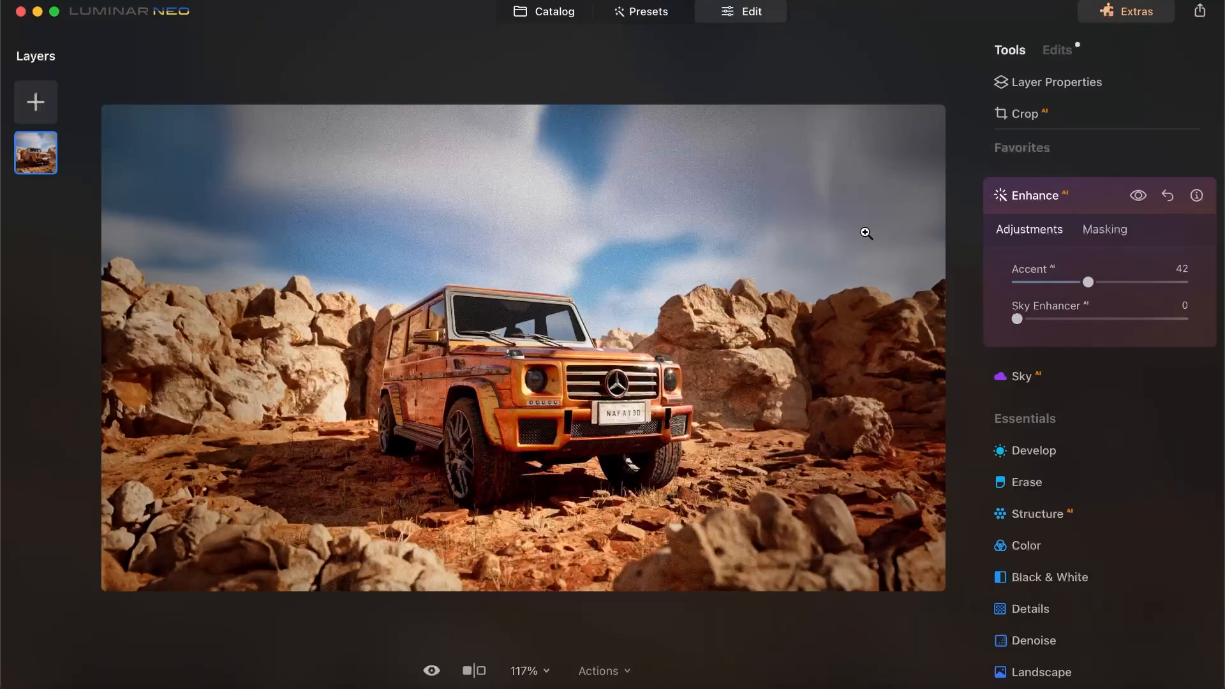
pyautogui.click(870, 238)
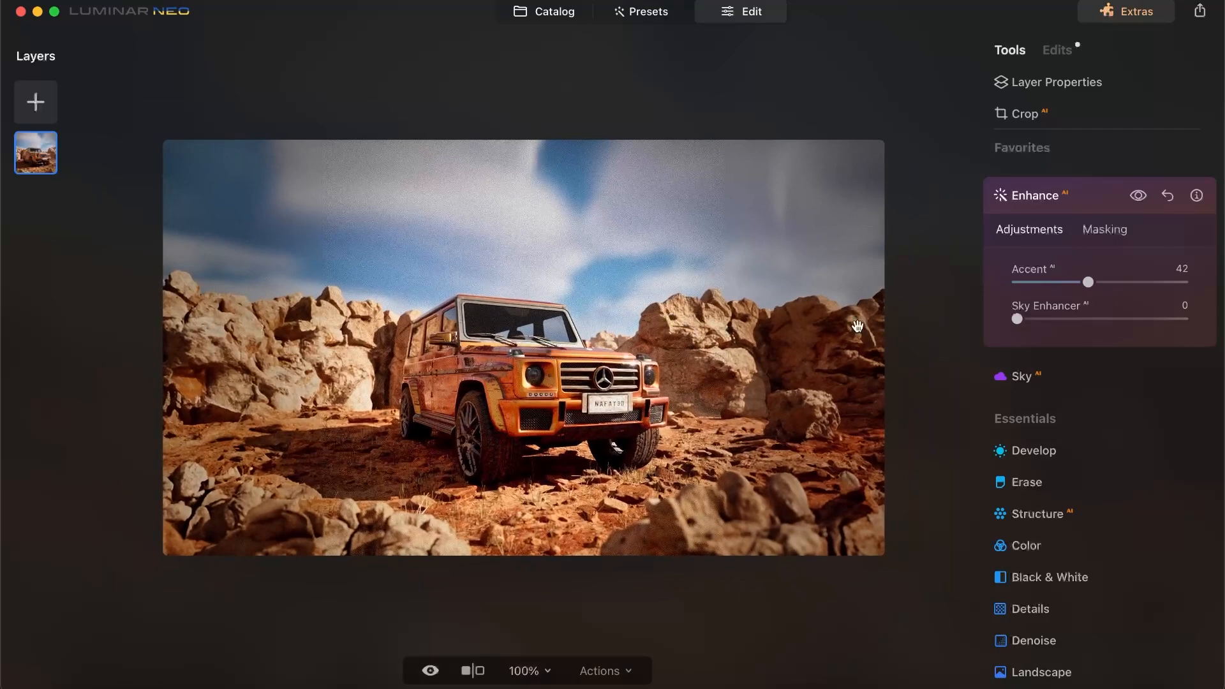
# Try the Enhance AI Accent at 100, settle on 47, and keep Sky Enhancer at 0
pyautogui.moveTo(1088, 282); pyautogui.dragTo(1223, 298)
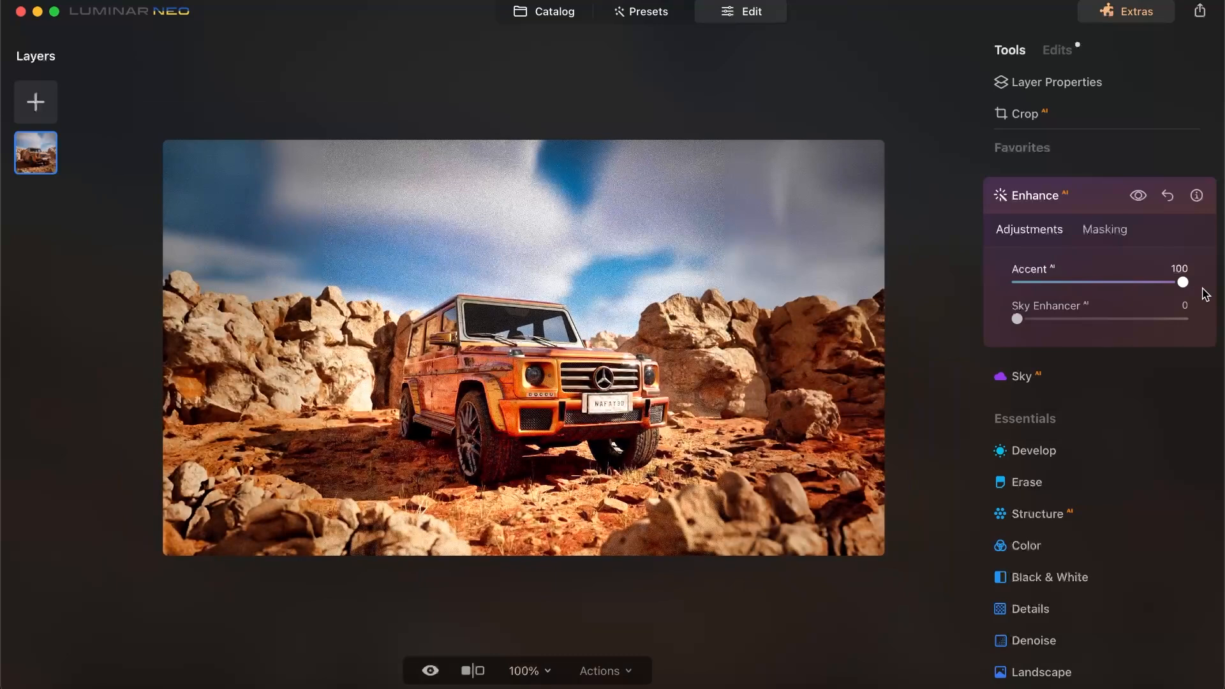
pyautogui.moveTo(1205, 294); pyautogui.dragTo(956, 301)
pyautogui.moveTo(1032, 306); pyautogui.dragTo(1097, 305)
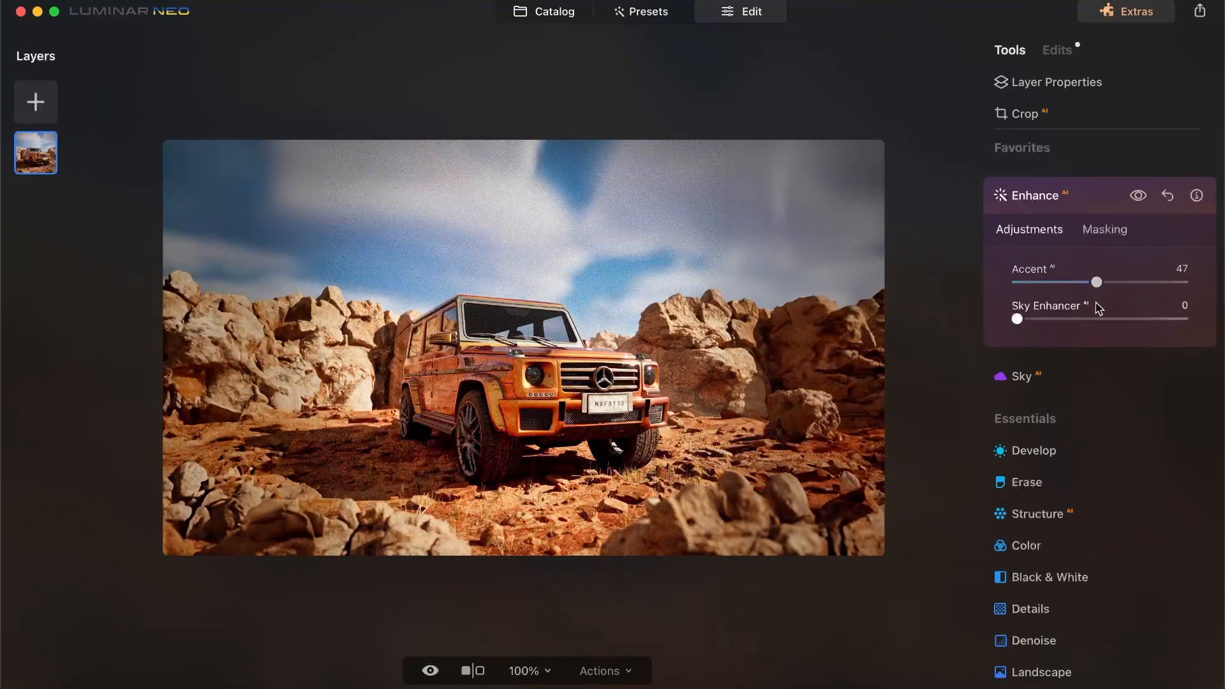
pyautogui.moveTo(1021, 322)
pyautogui.mouseDown()
pyautogui.moveTo(1103, 319)
pyautogui.moveTo(1013, 319)
pyautogui.mouseUp()
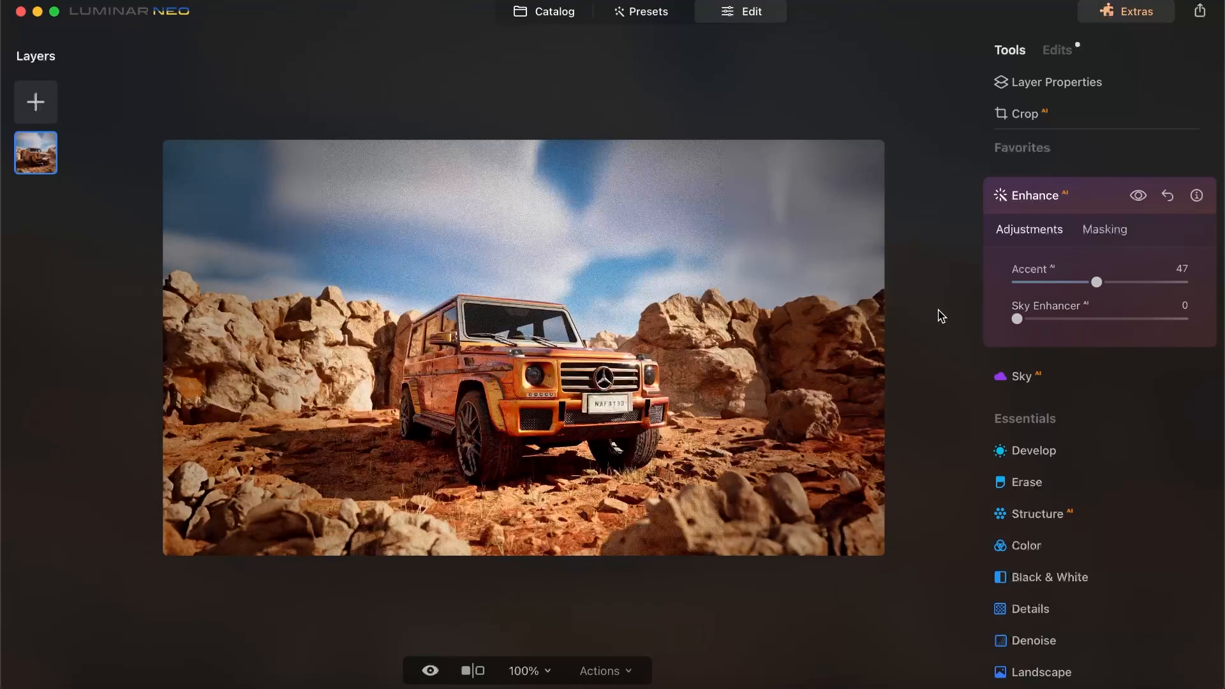
# Replace the sky with Bright Blue Sky 1 and with Sunset 3 using Sky AI, trying and resetting the horizontal sky position
pyautogui.click(1033, 379)
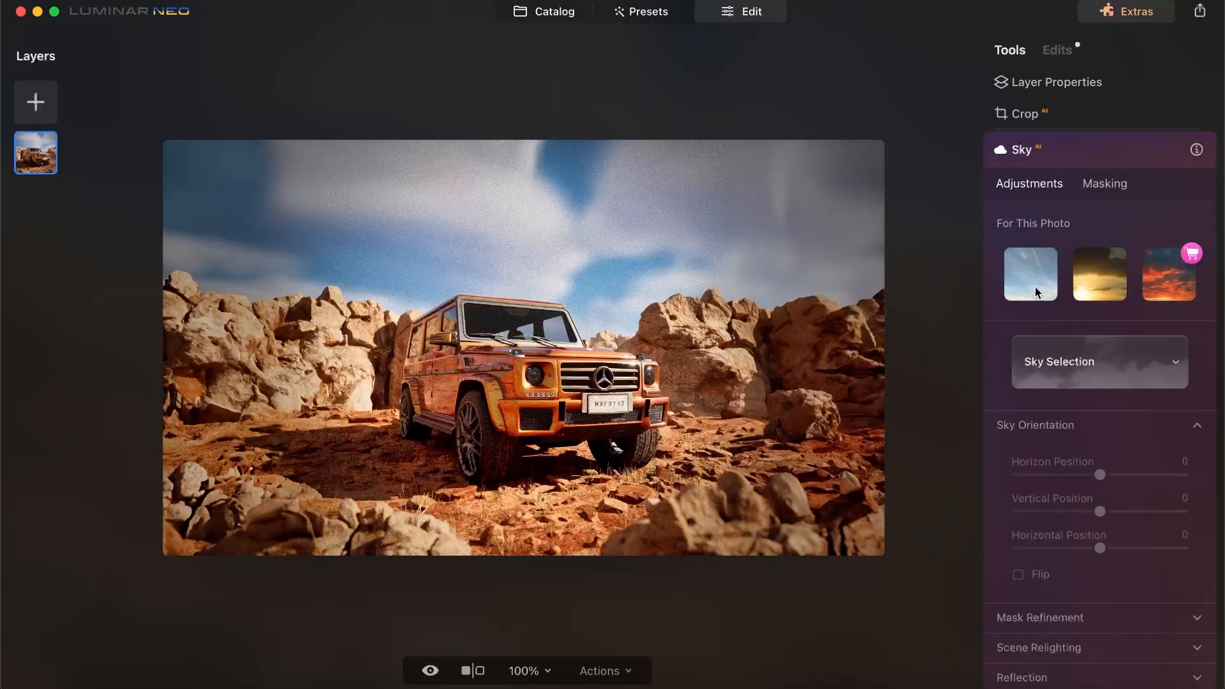
pyautogui.click(1030, 285)
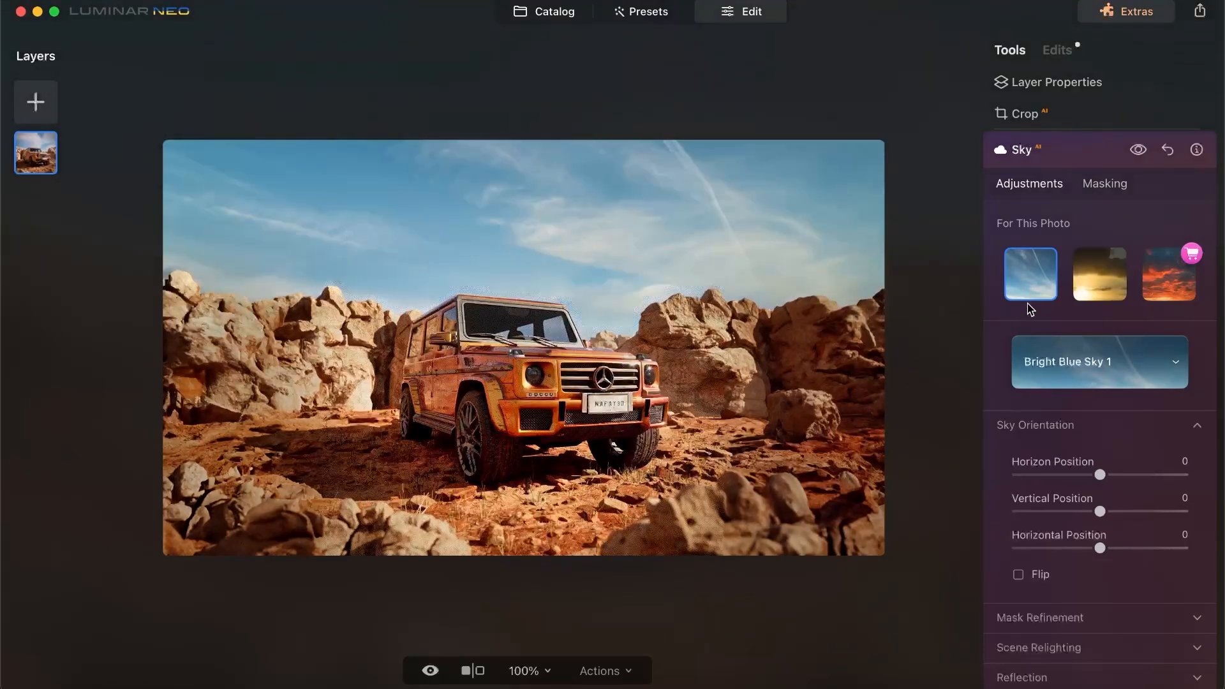
pyautogui.click(1088, 281)
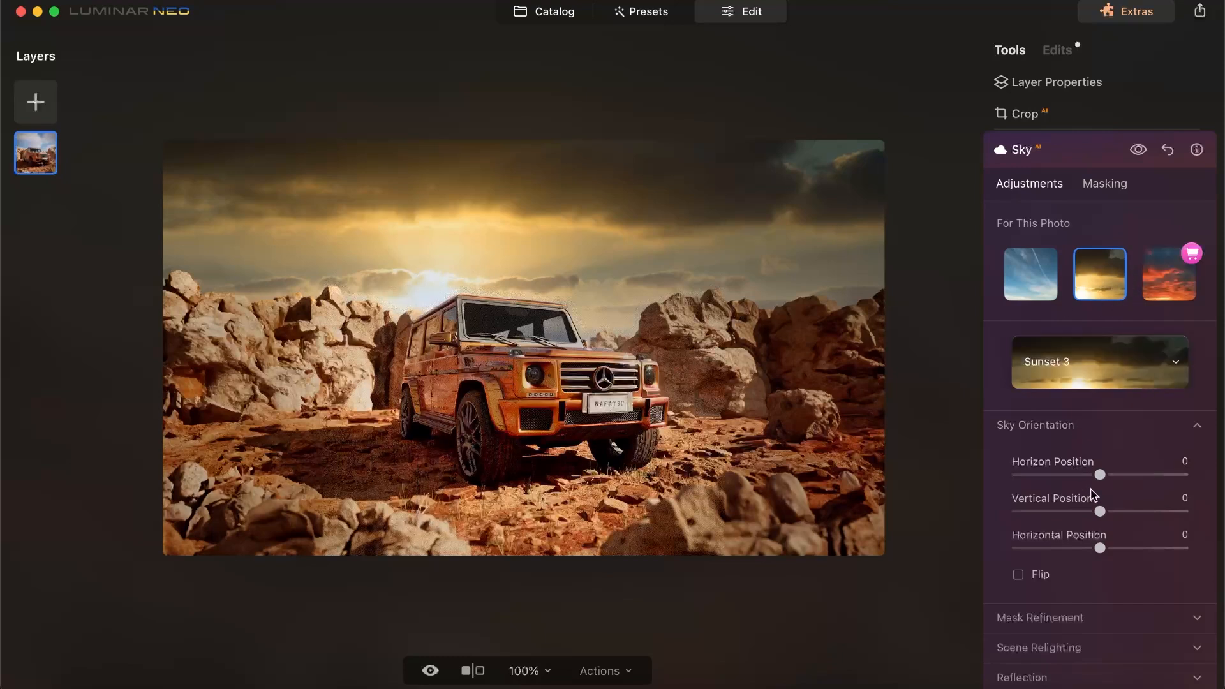
pyautogui.moveTo(1100, 549); pyautogui.dragTo(1136, 543)
pyautogui.doubleClick(1135, 547)
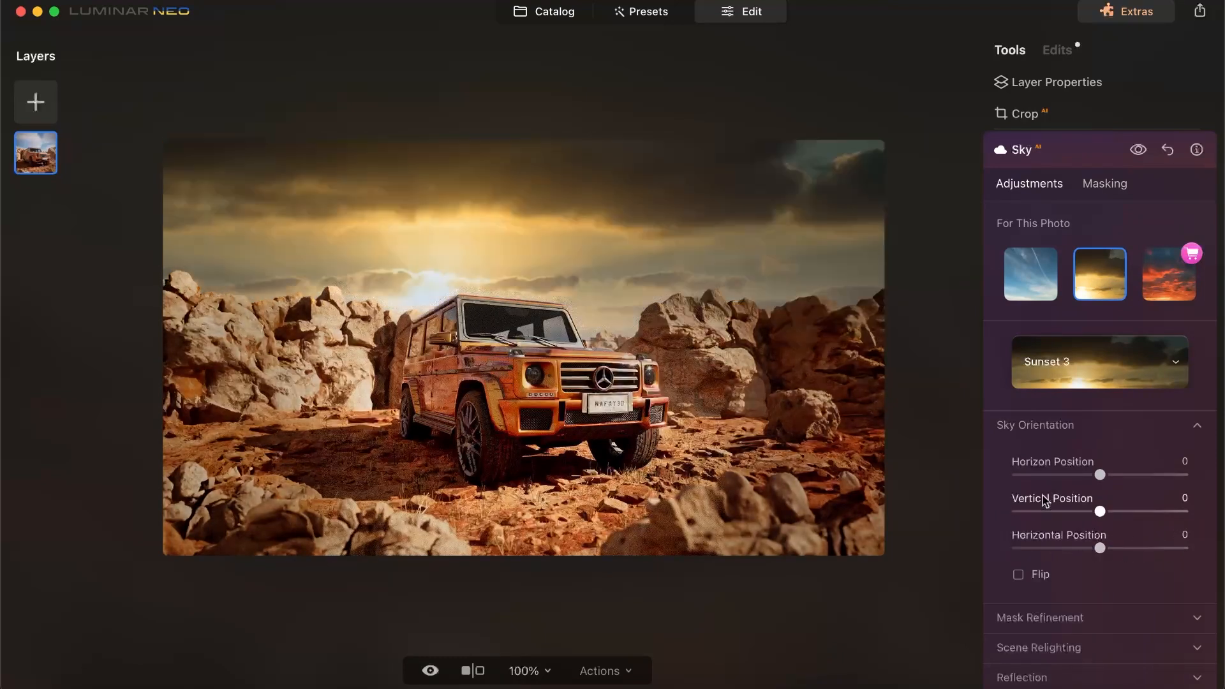
# Open the full sky selection and apply Sunset 4, followed by Sunset Clouds 3
pyautogui.click(1067, 372)
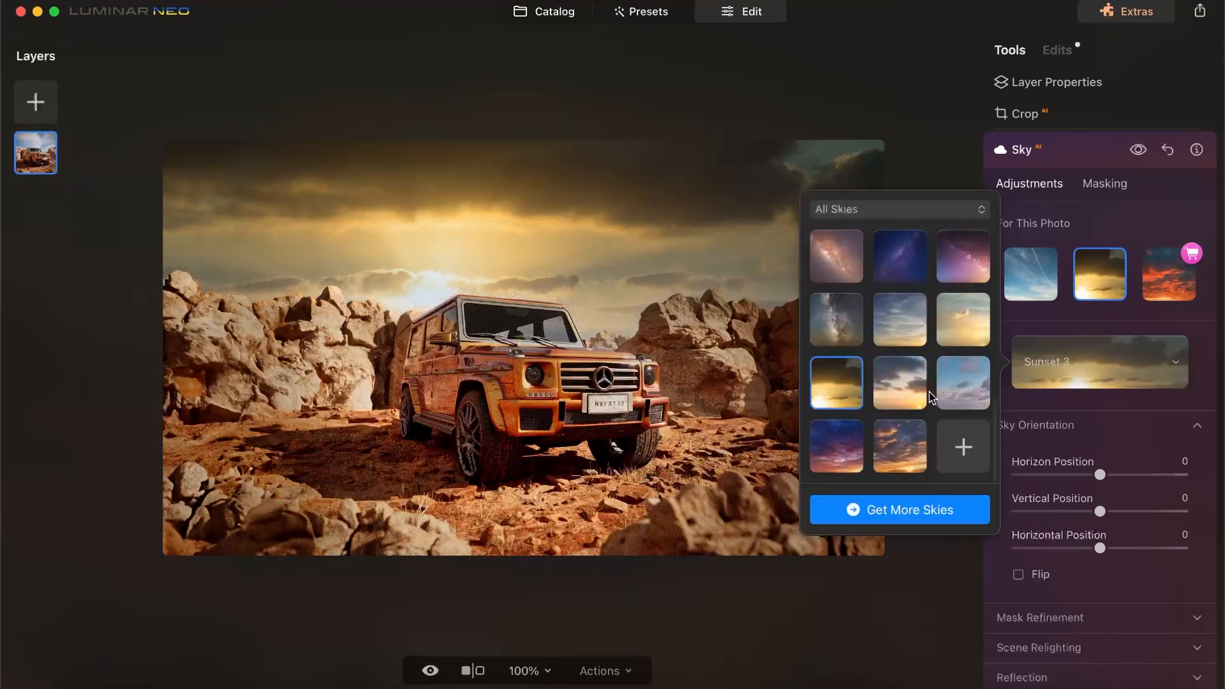
pyautogui.click(900, 380)
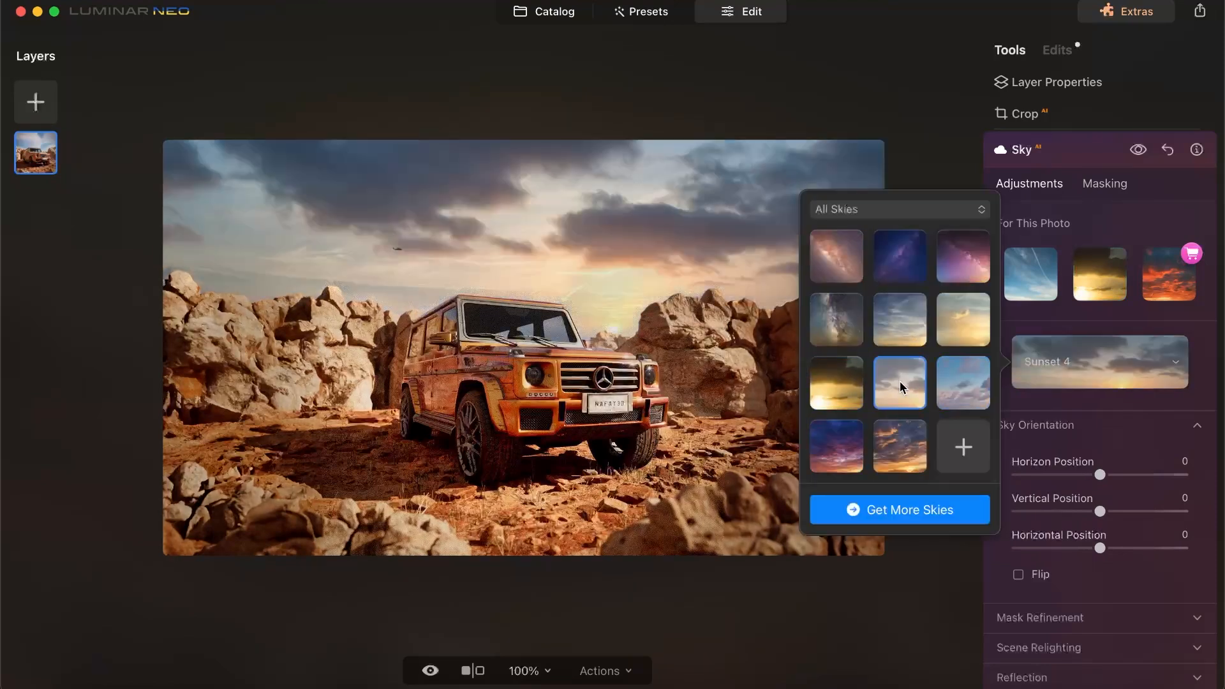
pyautogui.click(901, 444)
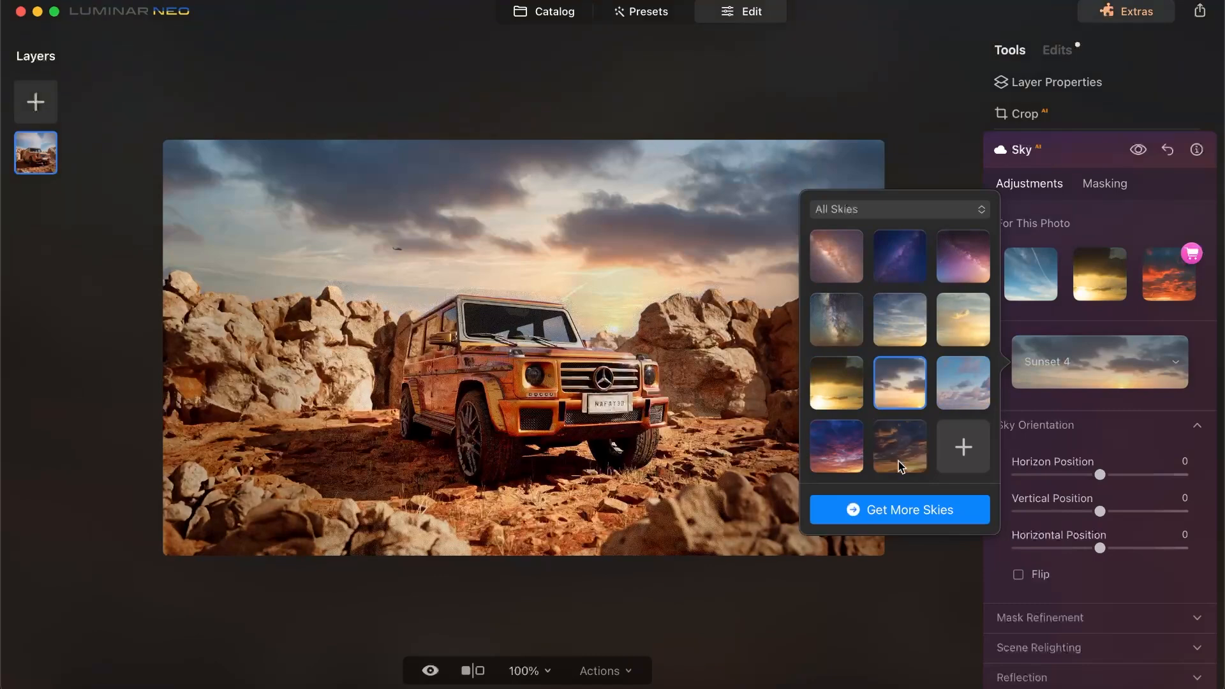
# Try the skies Blue Sky 1, Blue Sky 7, the neighbouring white-cloud sky and Bright Blue Sky 1 on the photo
pyautogui.scroll(2, 898, 460)
pyautogui.scroll(10, 897, 461)
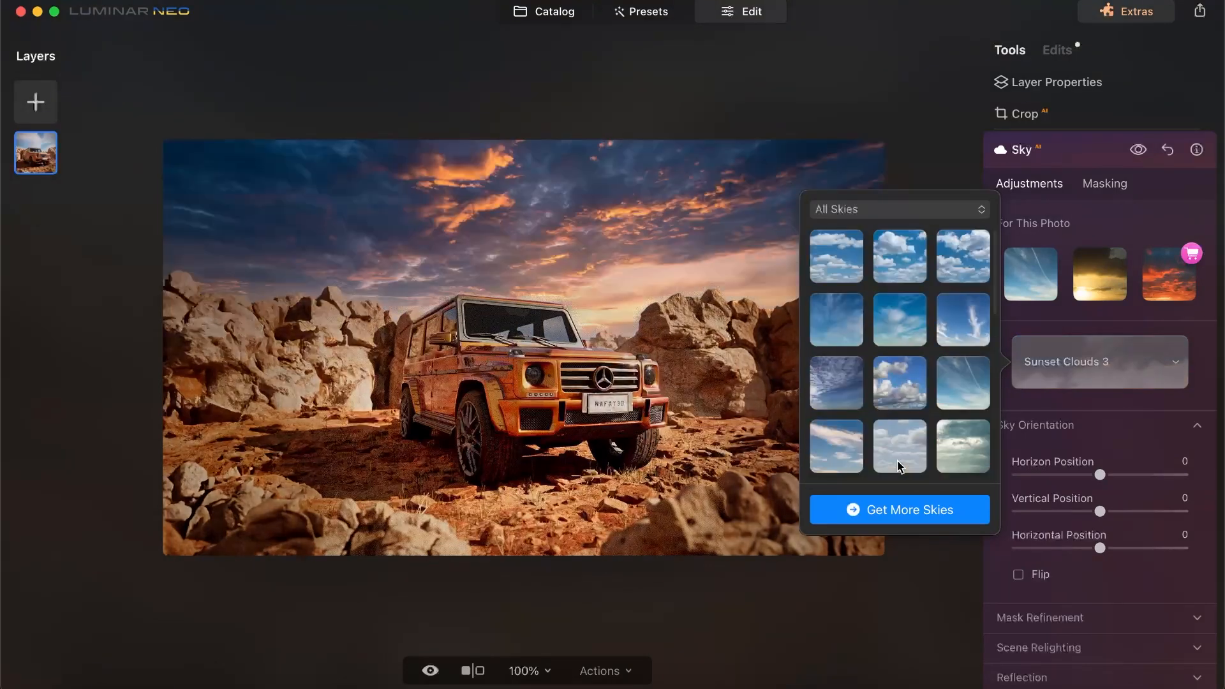
pyautogui.click(889, 209)
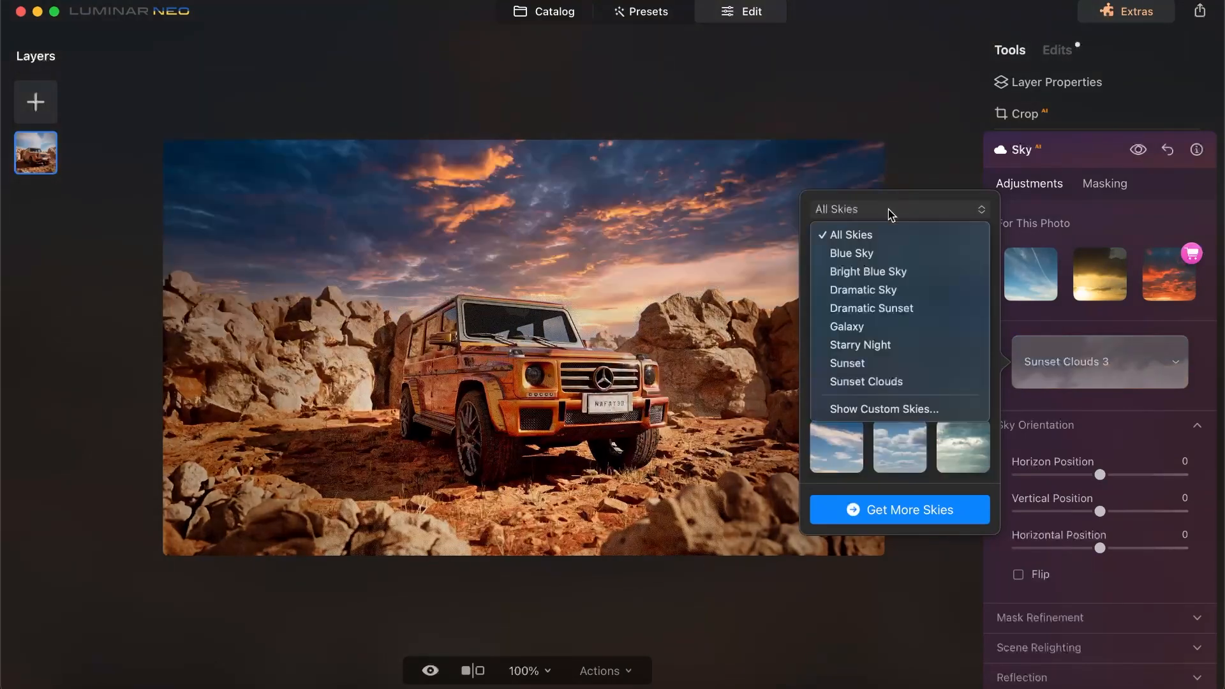
pyautogui.click(888, 209)
pyautogui.click(836, 256)
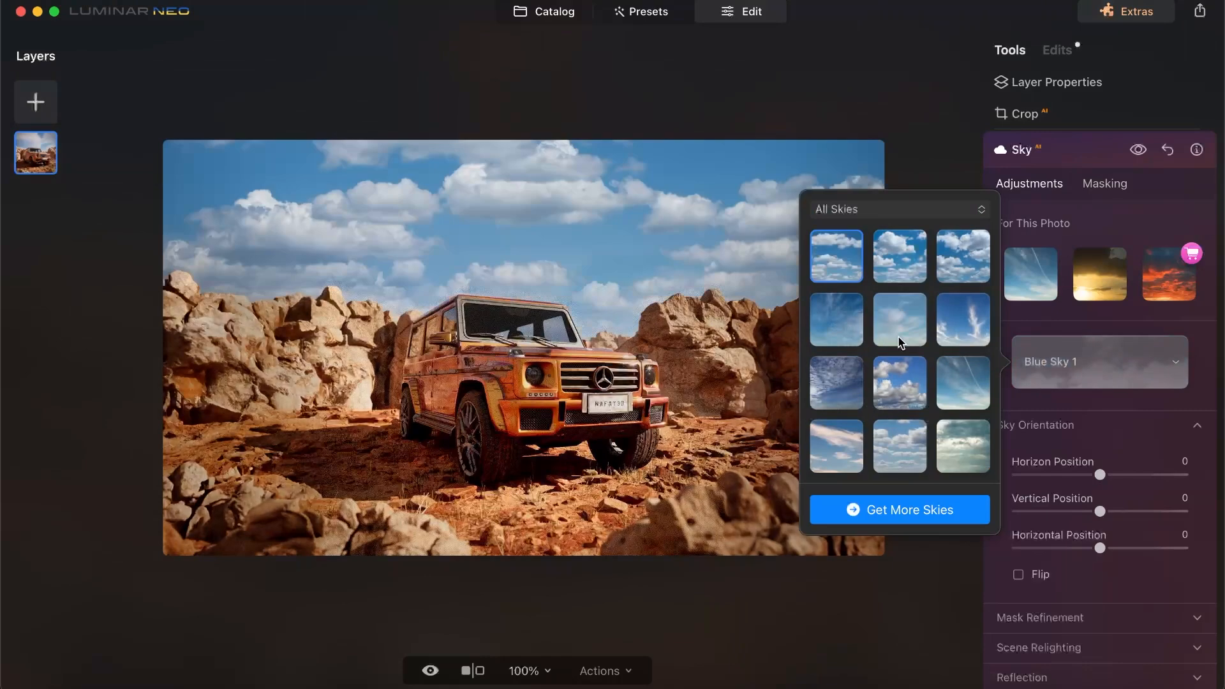
pyautogui.scroll(-2, 891, 343)
pyautogui.click(855, 332)
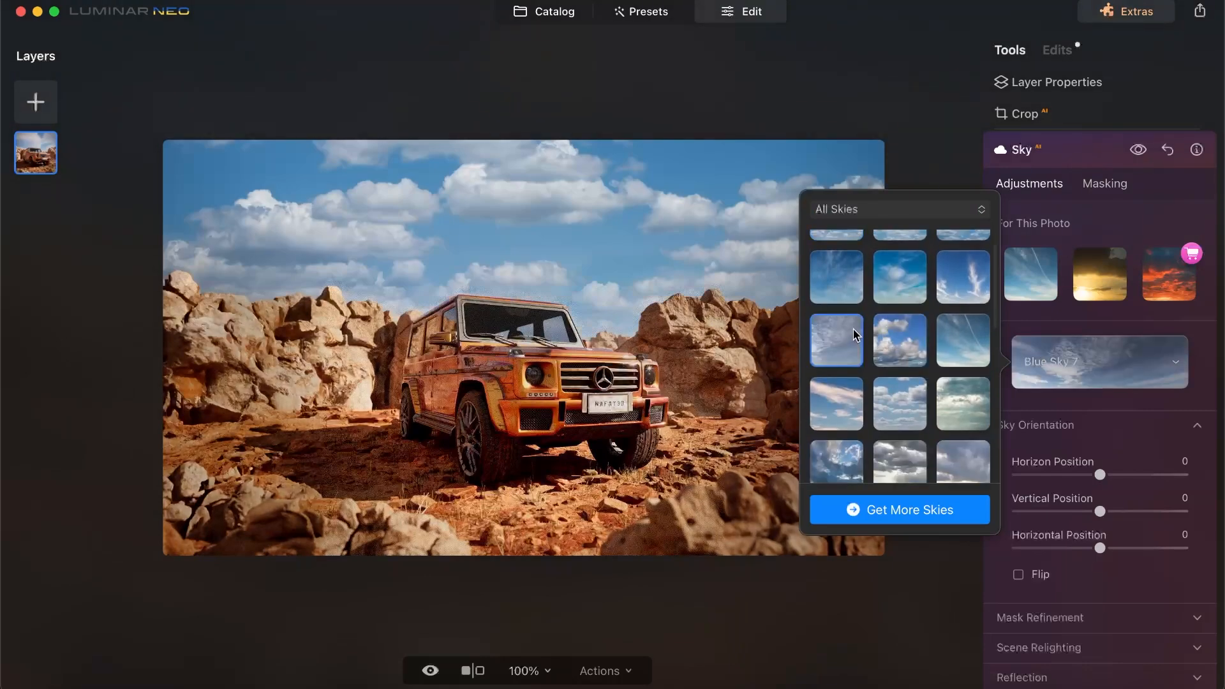
pyautogui.click(901, 341)
pyautogui.click(945, 336)
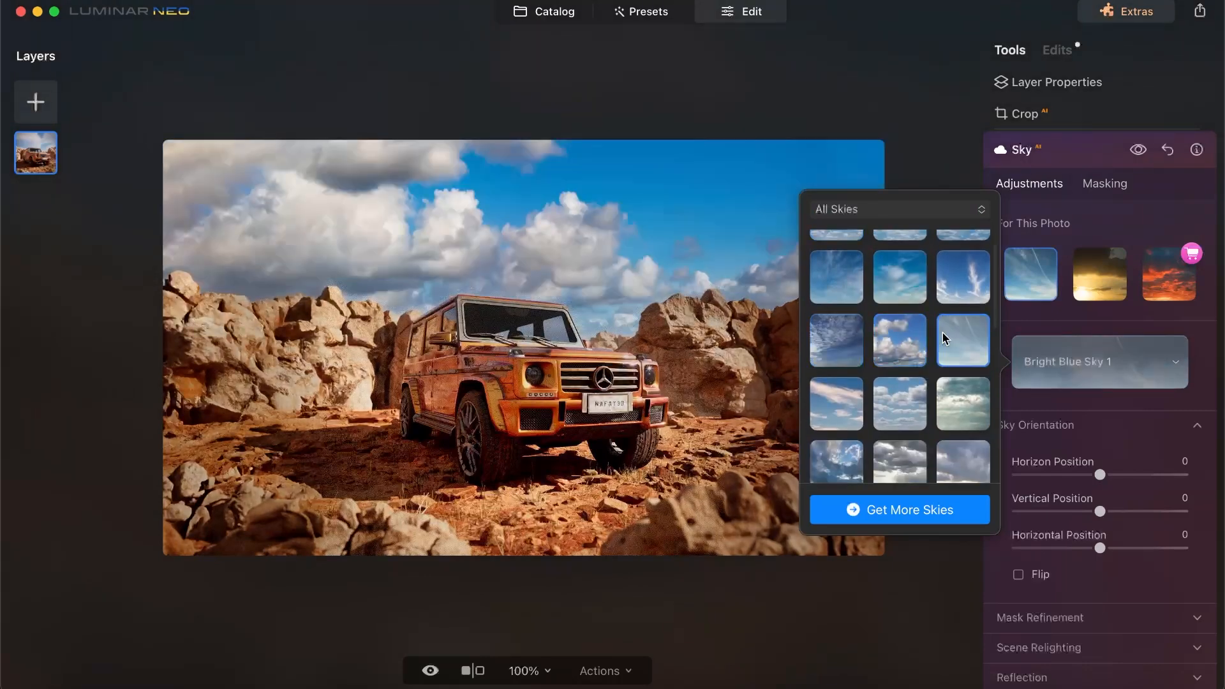
# Try the Dramatic Sky 1 replacement and change the sky to Dramatic Sunset 1
pyautogui.scroll(-1, 899, 280)
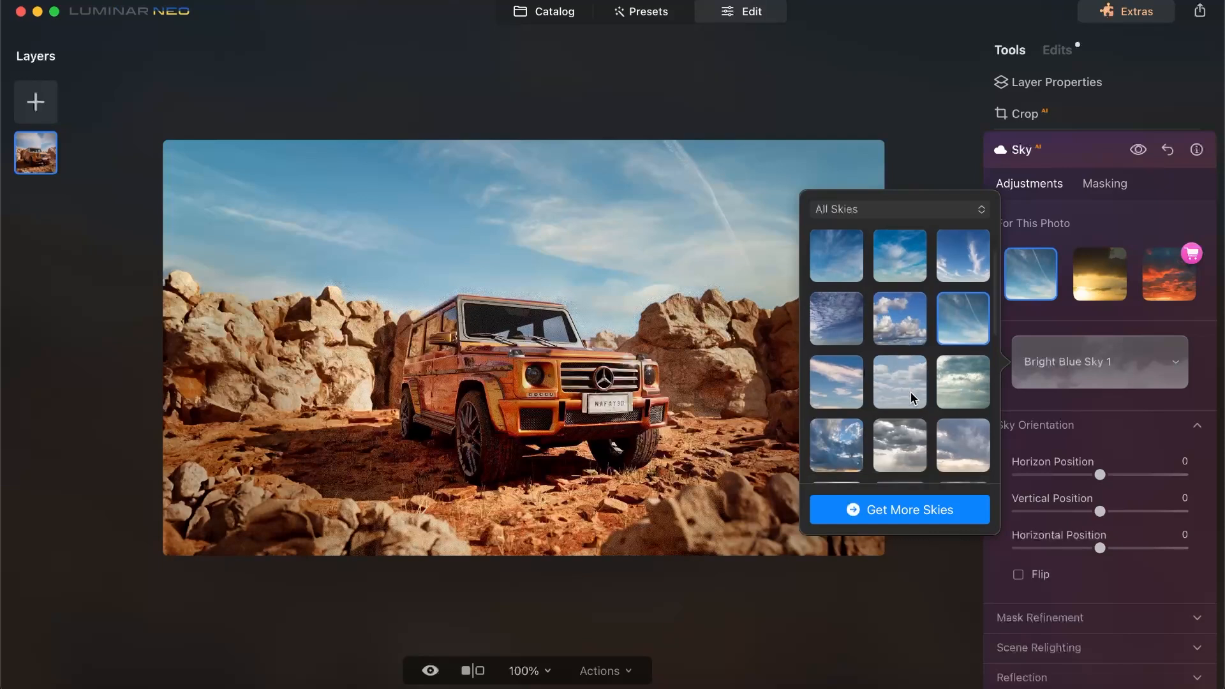
pyautogui.click(950, 366)
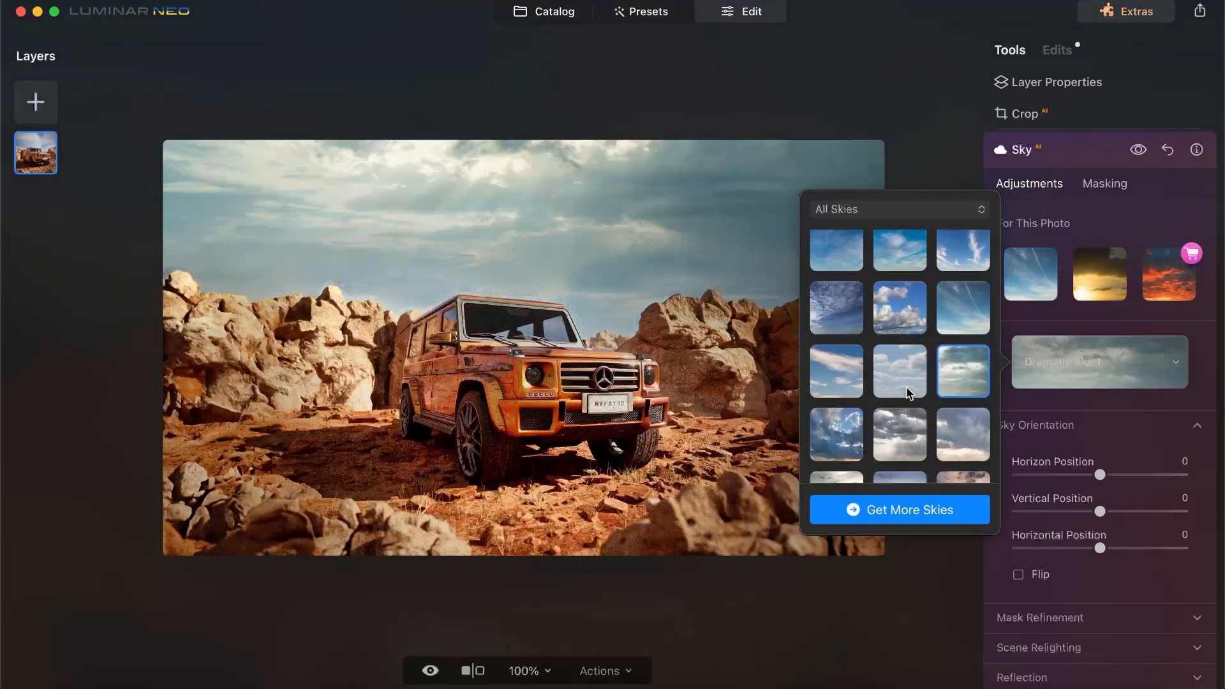
pyautogui.scroll(-3, 906, 434)
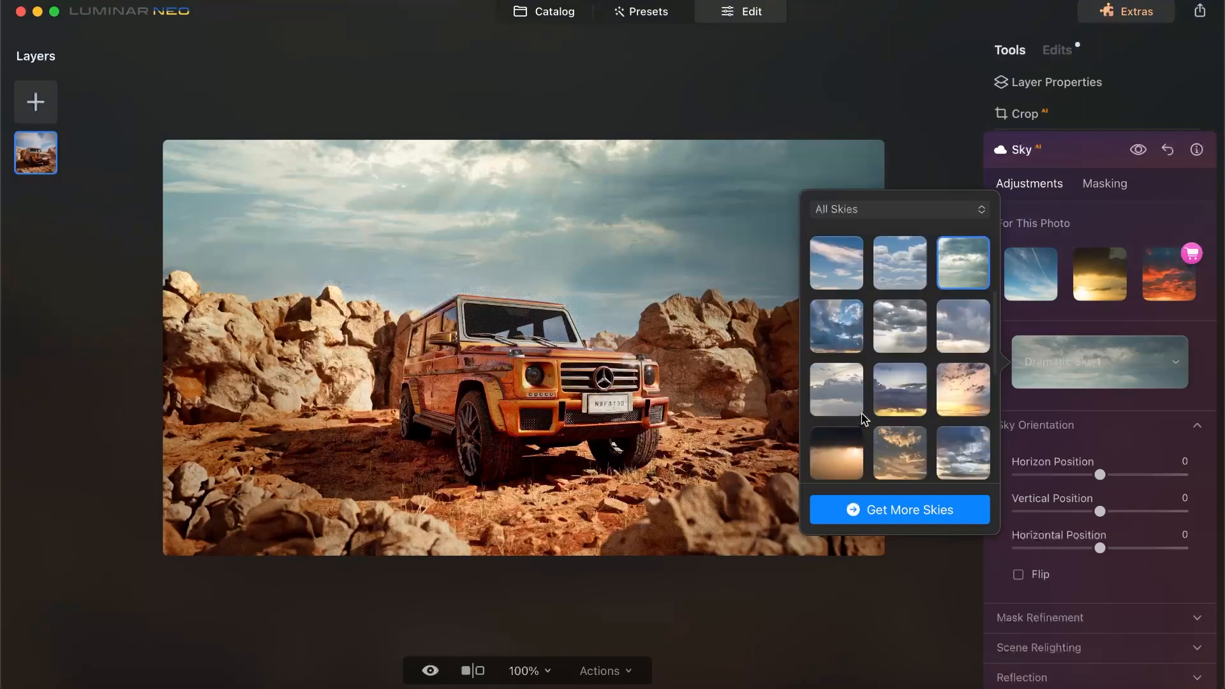
pyautogui.click(941, 395)
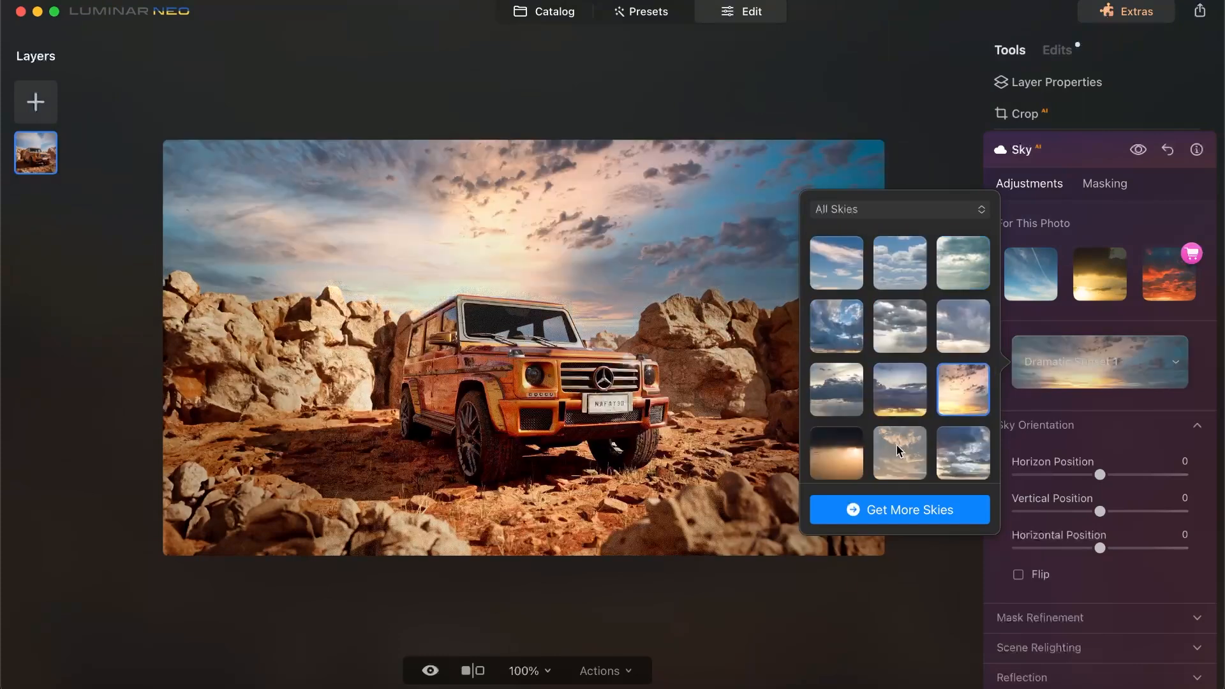
# Try the dark low-sun sky and the Dramatic Sunset 3, 4, 6, 7 and 5 skies on the photo
pyautogui.click(841, 454)
pyautogui.click(897, 461)
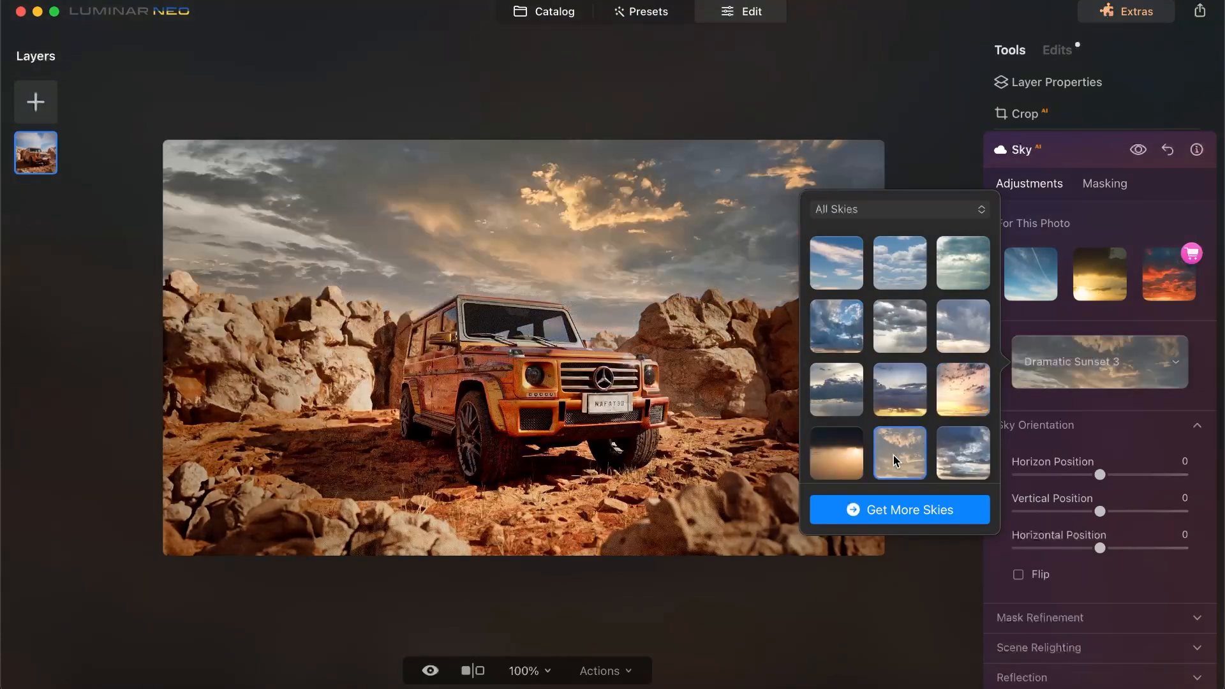
pyautogui.scroll(-2, 900, 447)
pyautogui.click(975, 402)
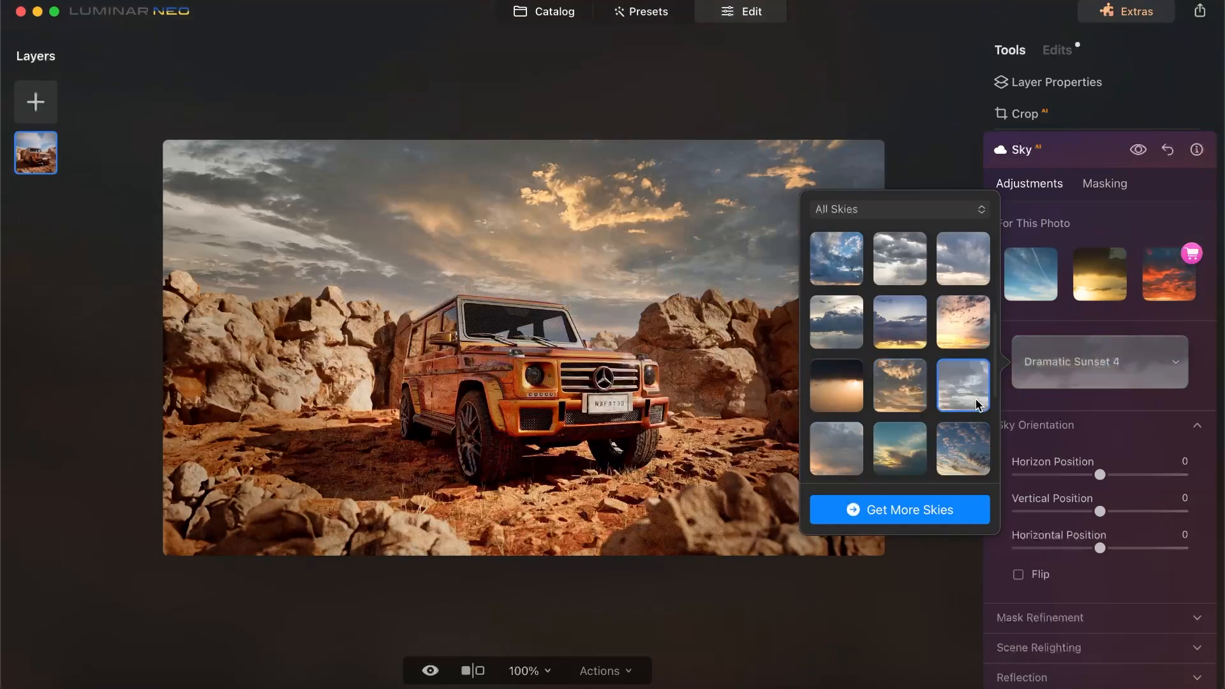
pyautogui.click(922, 467)
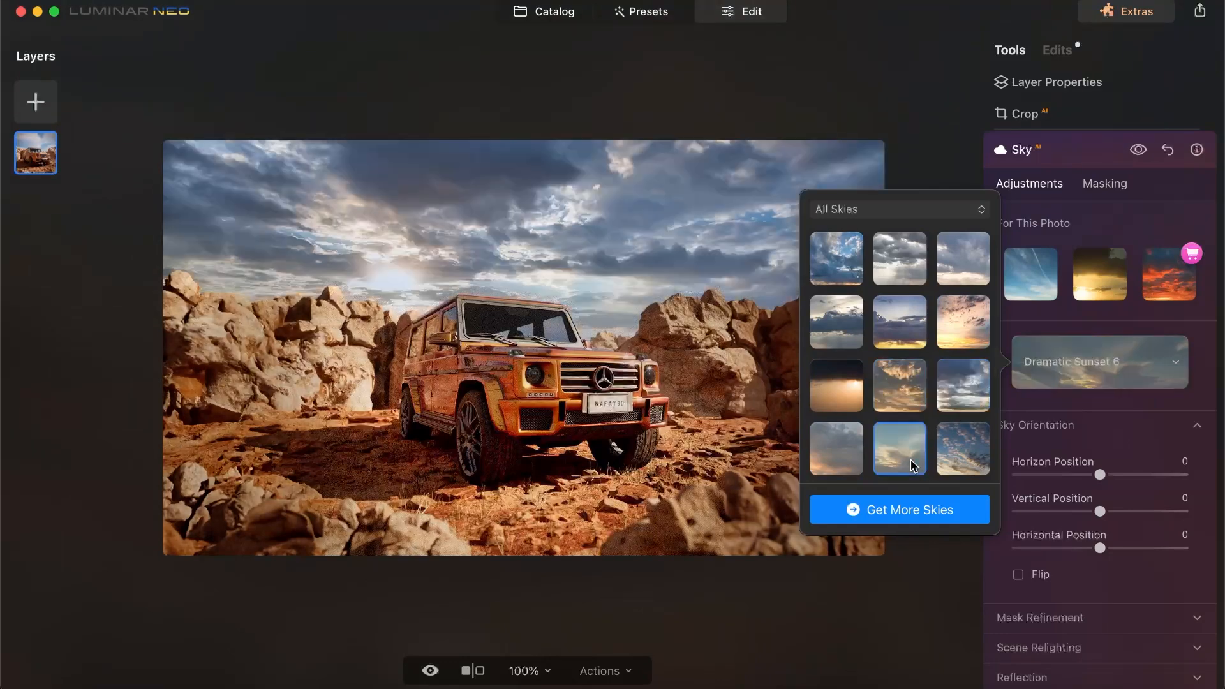
pyautogui.click(950, 464)
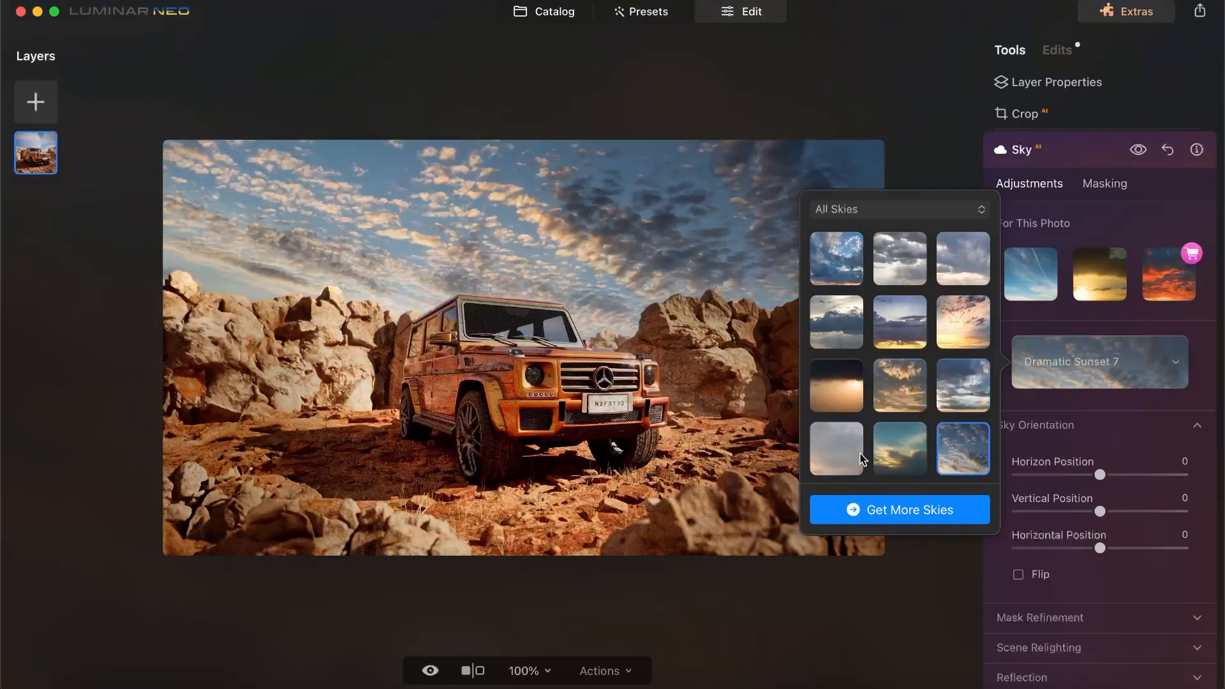
pyautogui.click(838, 449)
pyautogui.scroll(-2, 879, 411)
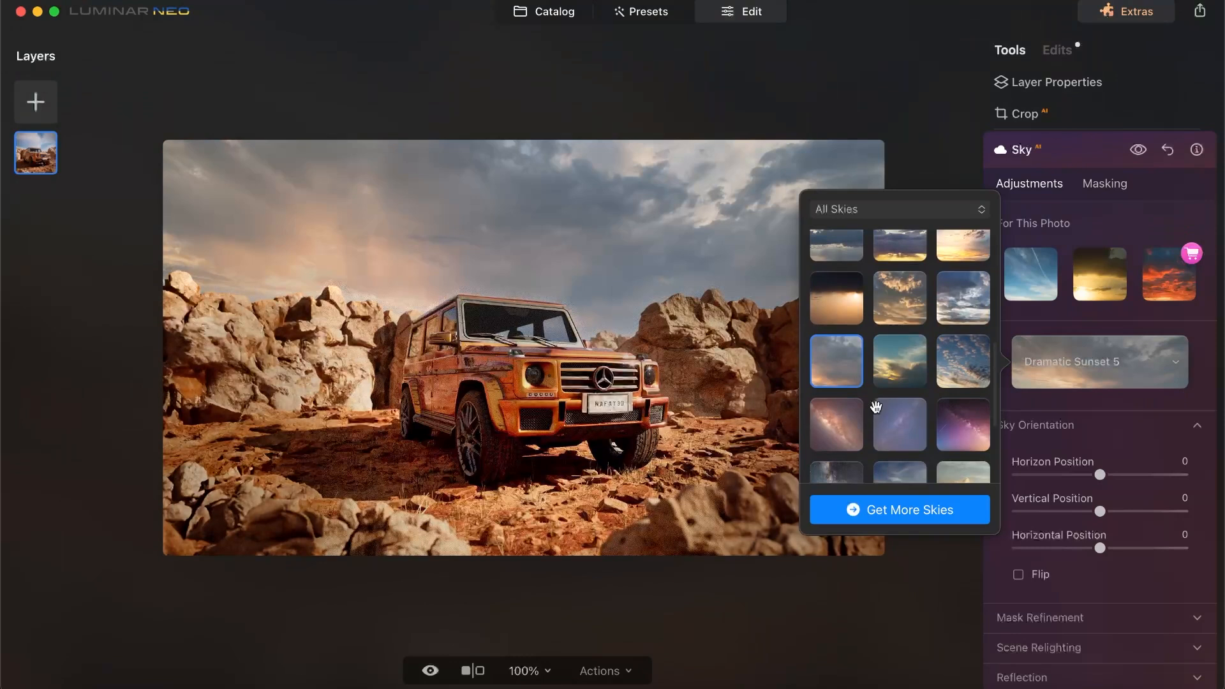
# Try the skies Sunset 4, Sunset 3 and Sunset Clouds 1 to 3, and return to Sunset 3 and Sunset 4
pyautogui.scroll(-3, 876, 407)
pyautogui.click(881, 427)
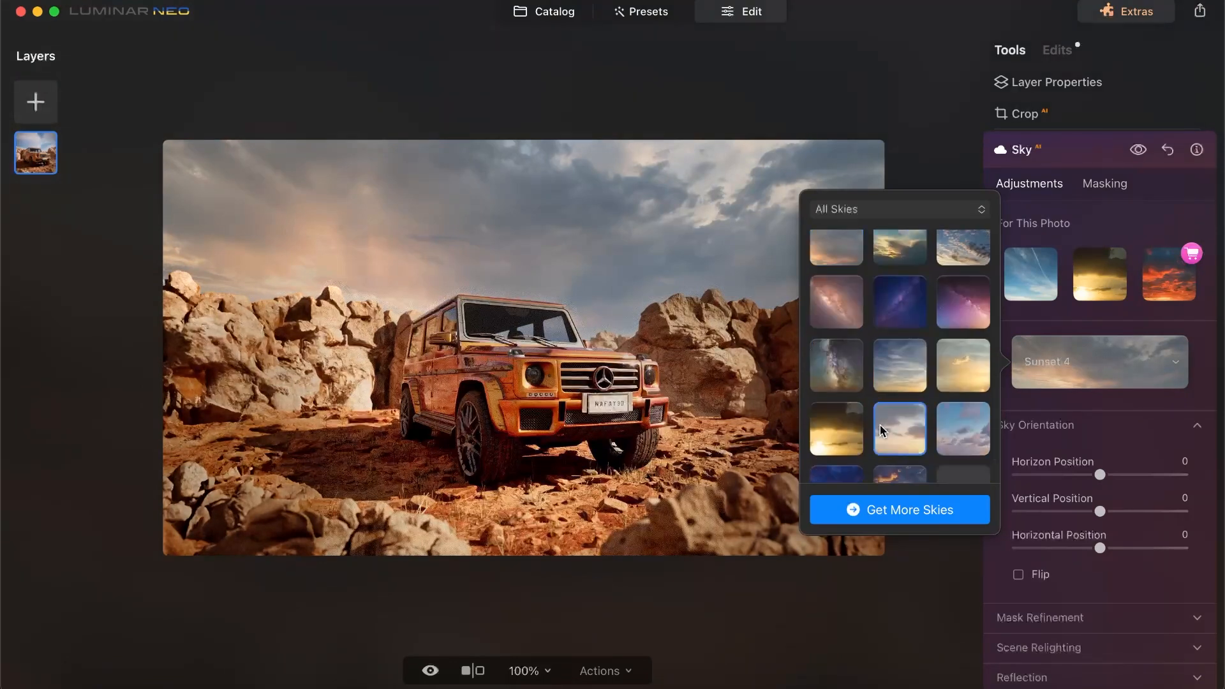
pyautogui.click(849, 428)
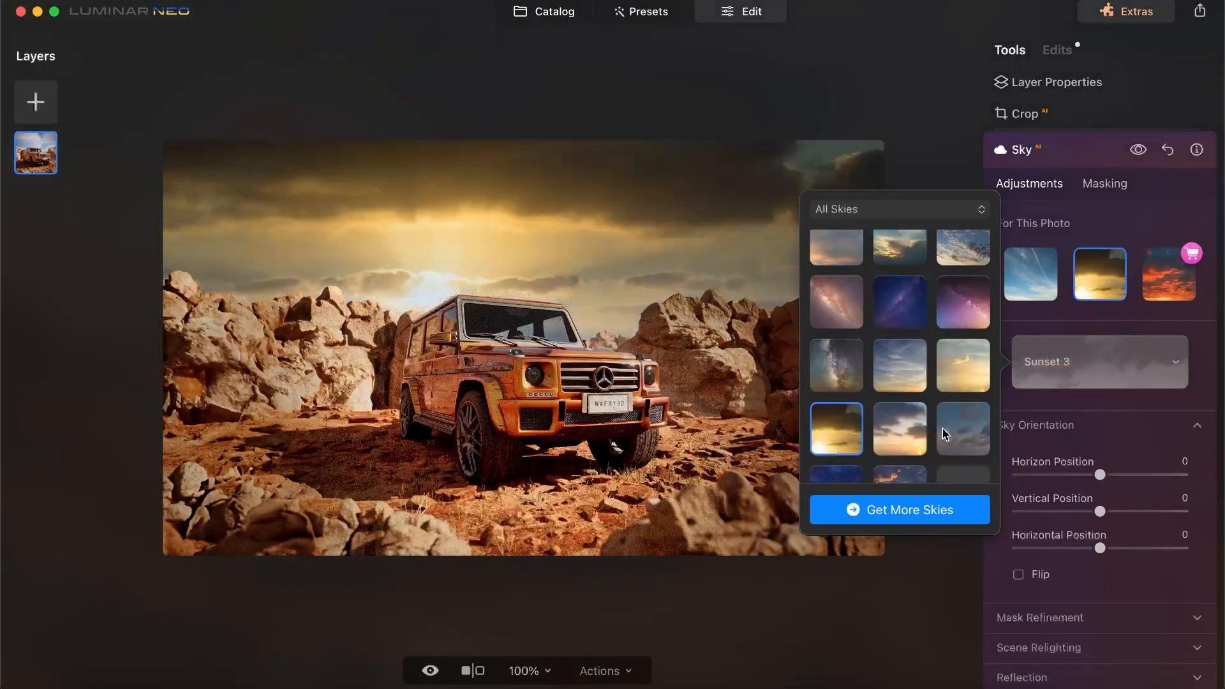
pyautogui.click(942, 428)
pyautogui.scroll(-2, 941, 427)
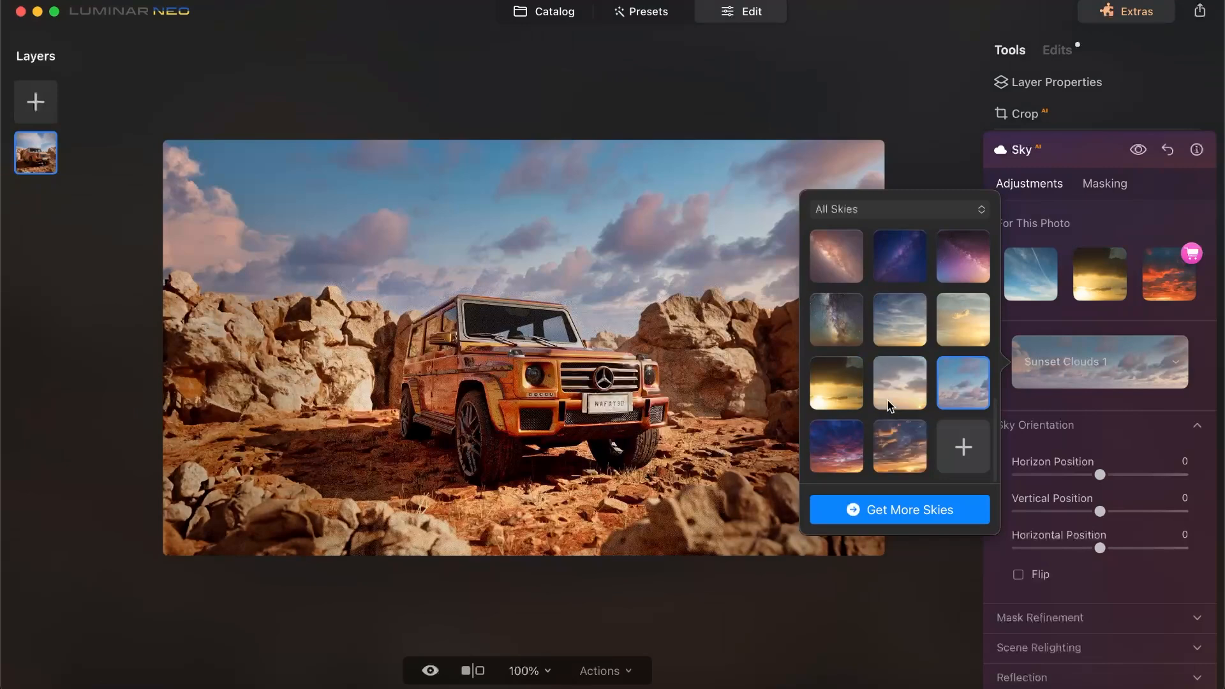
pyautogui.click(854, 437)
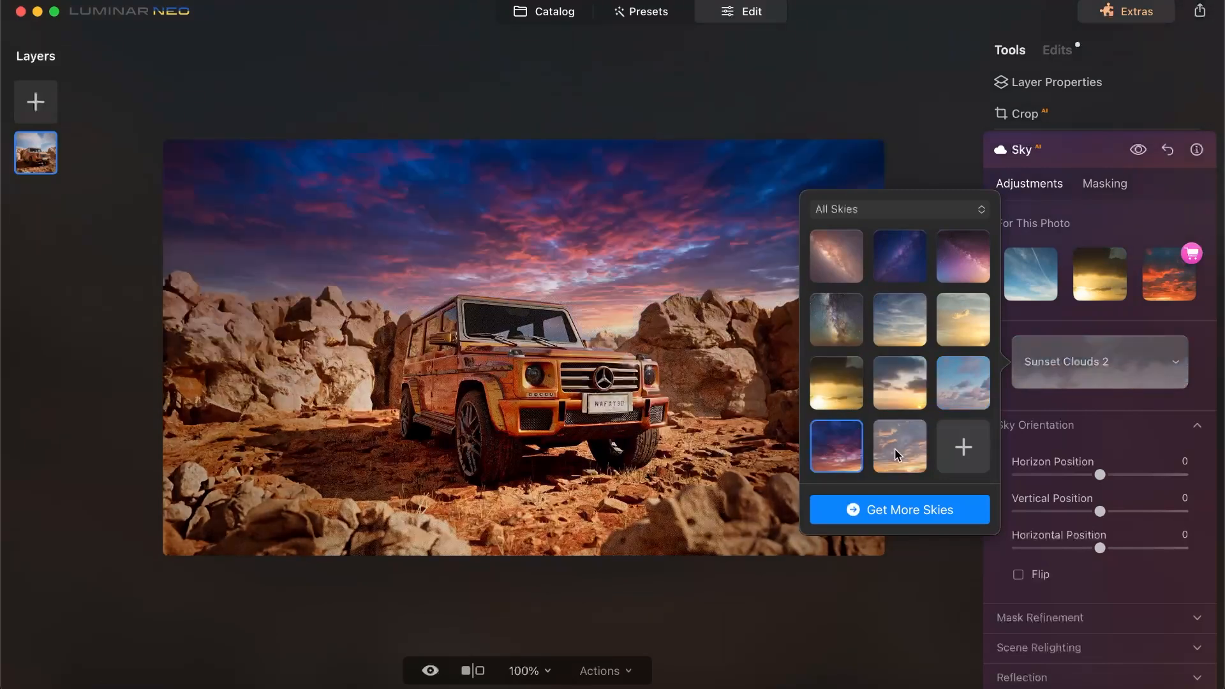
pyautogui.click(893, 445)
pyautogui.click(850, 393)
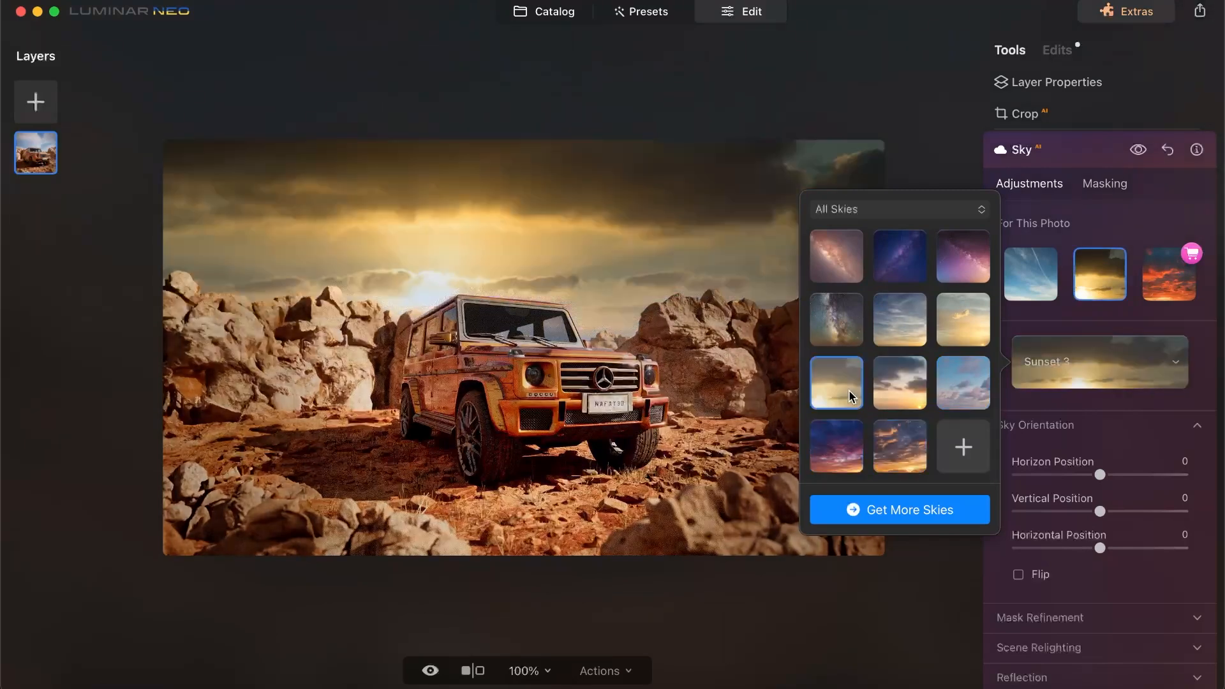
pyautogui.click(907, 388)
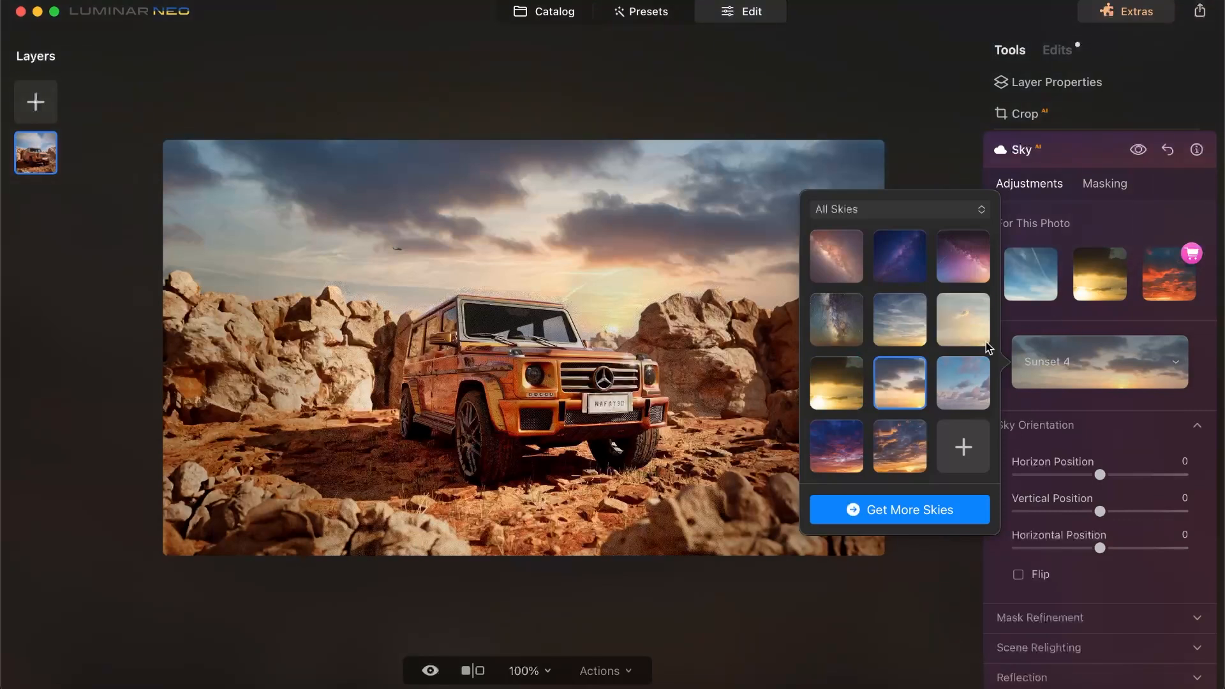
# Try the skies Blue Sky 4, Blue Sky 5, Blue Sky 7 and Bright Blue Sky 2 on the photo
pyautogui.scroll(-5, 970, 342)
pyautogui.click(857, 311)
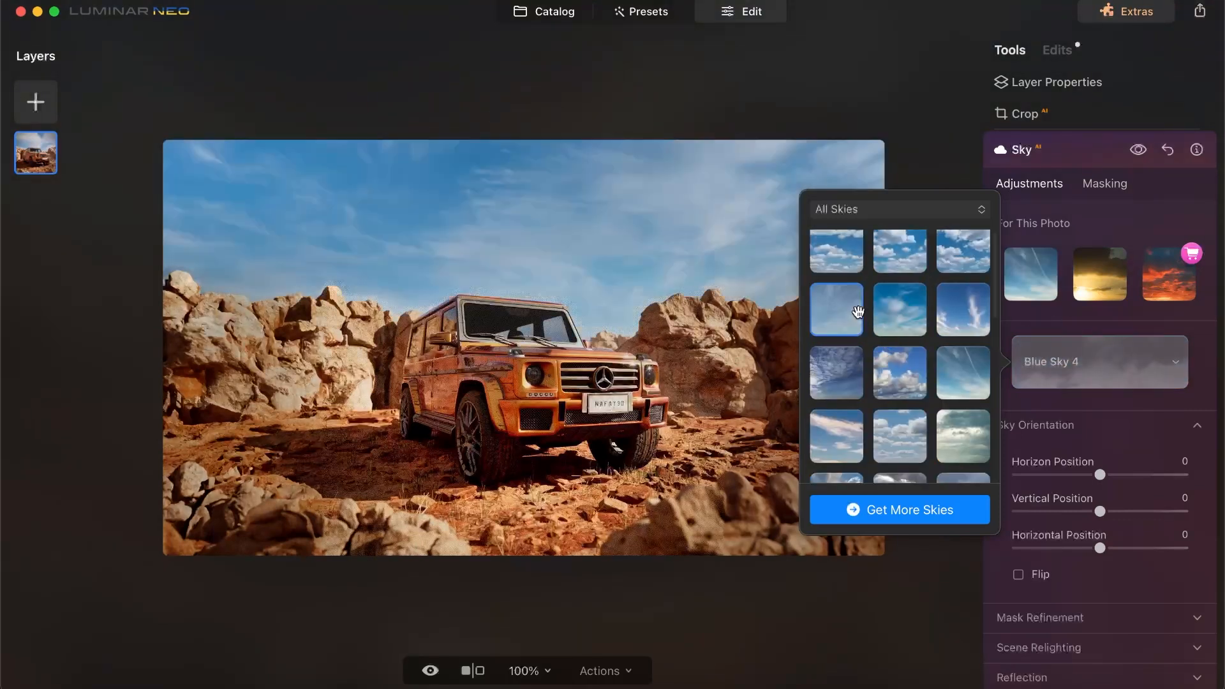
pyautogui.click(906, 313)
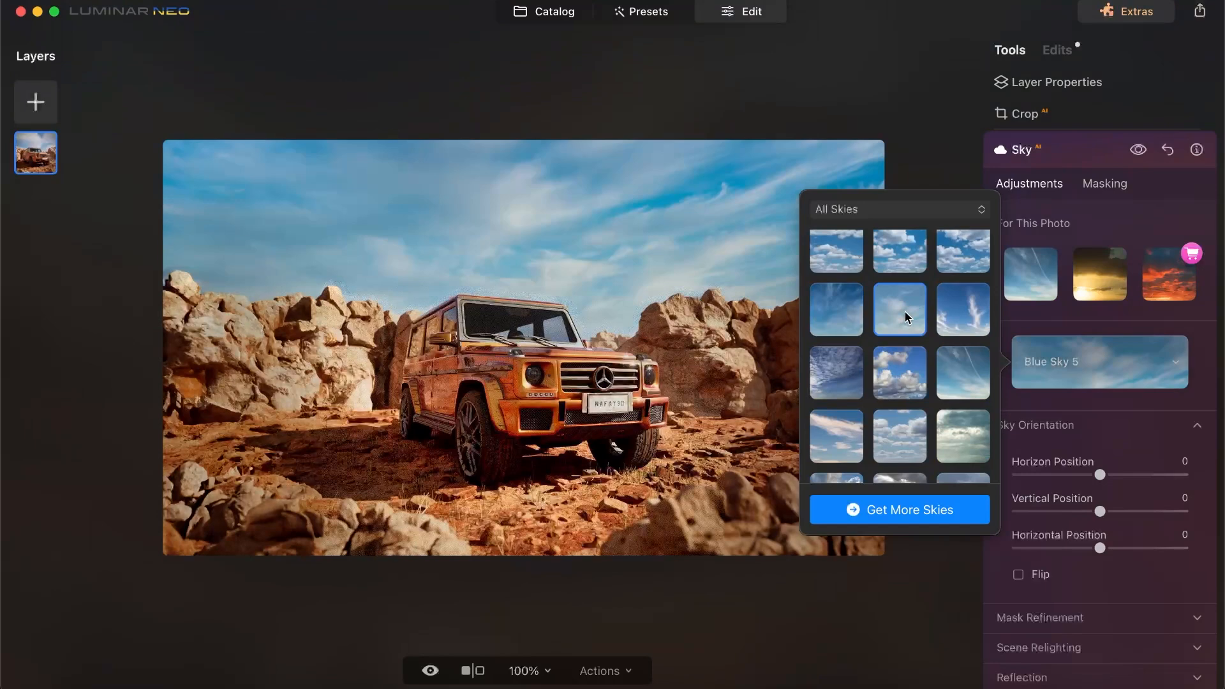
pyautogui.click(830, 364)
pyautogui.scroll(-1, 852, 395)
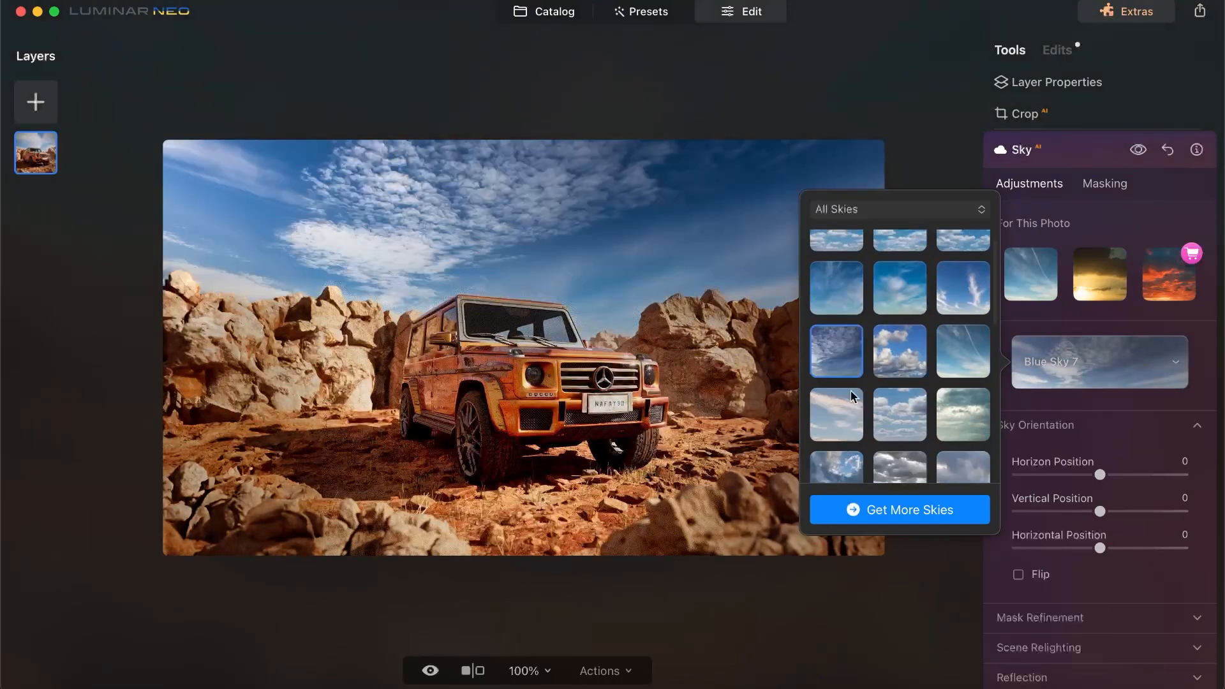
pyautogui.click(852, 396)
pyautogui.scroll(-3, 845, 434)
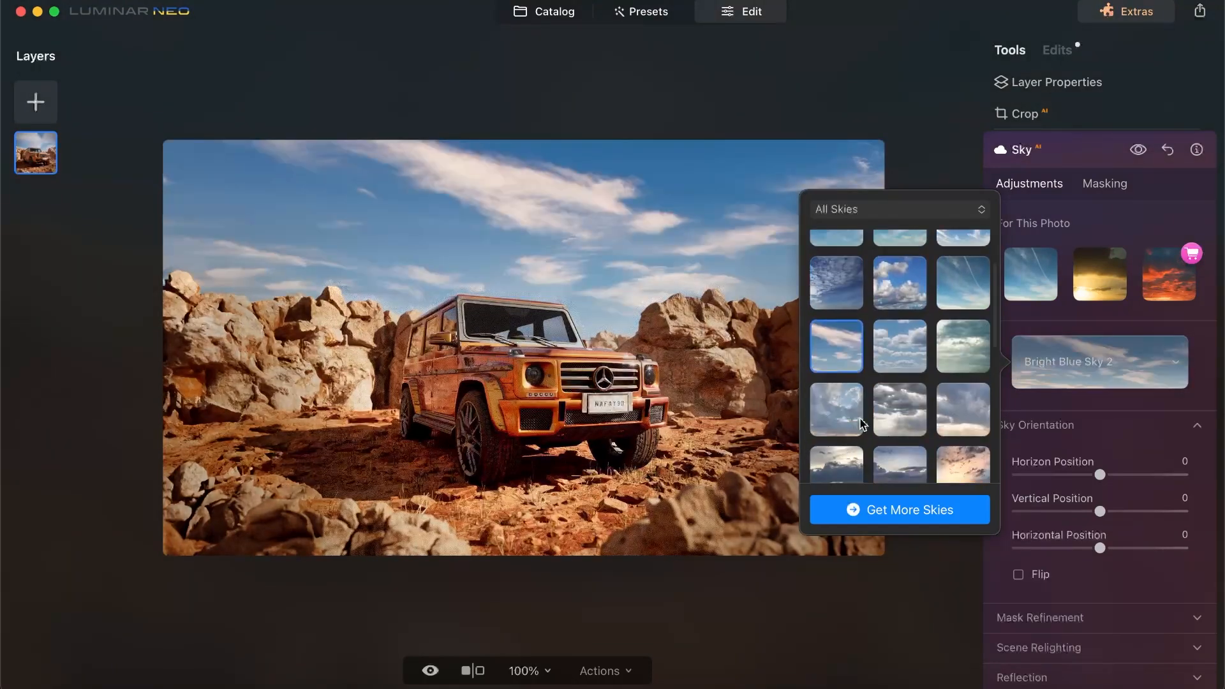
# Try the Dramatic Sky 1, 2, 3, 4 and 6 replacements behind the car
pyautogui.click(965, 346)
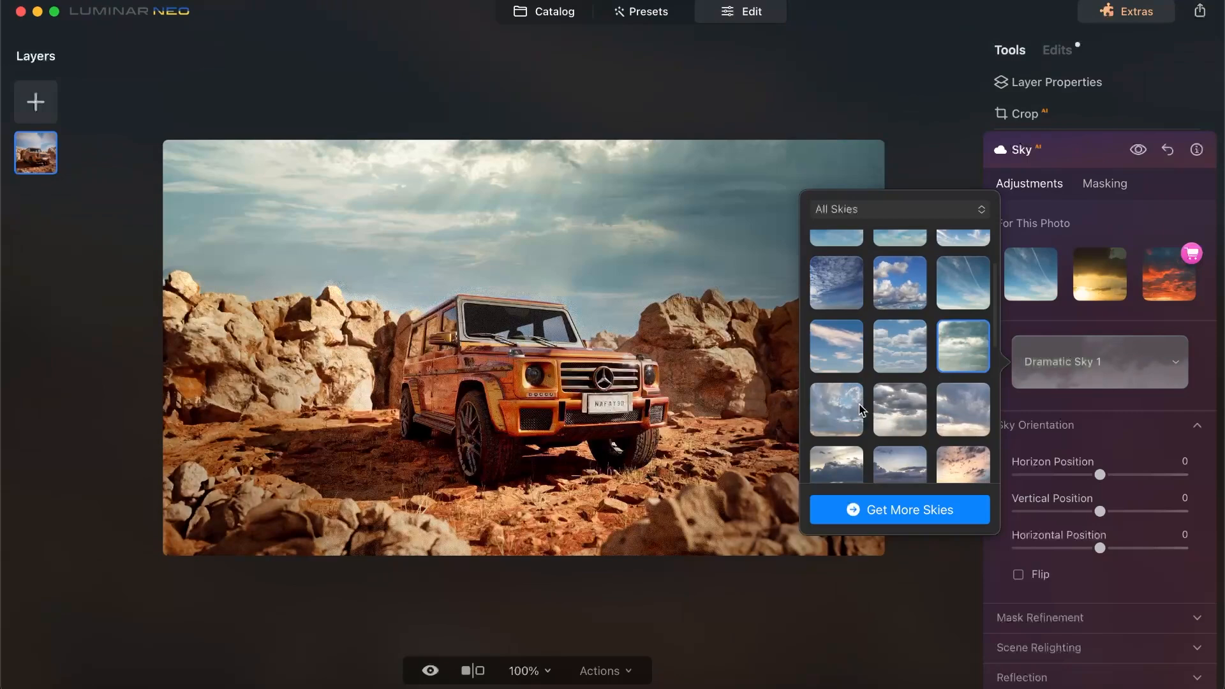
pyautogui.click(861, 409)
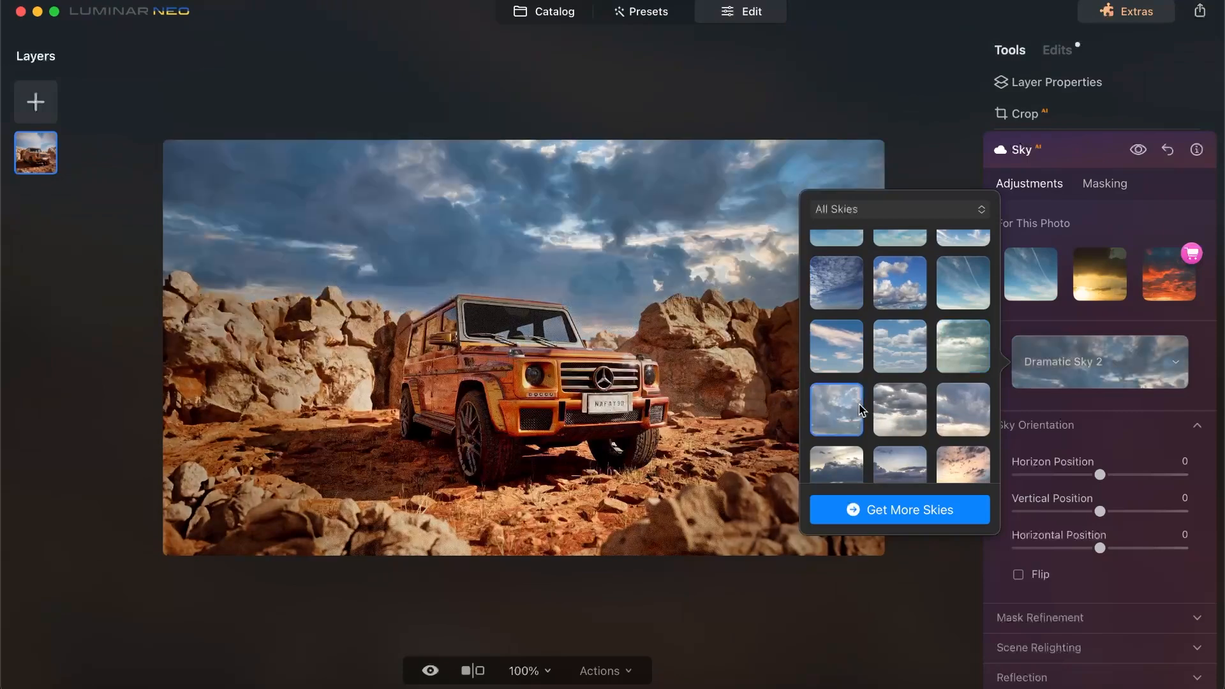
pyautogui.click(893, 401)
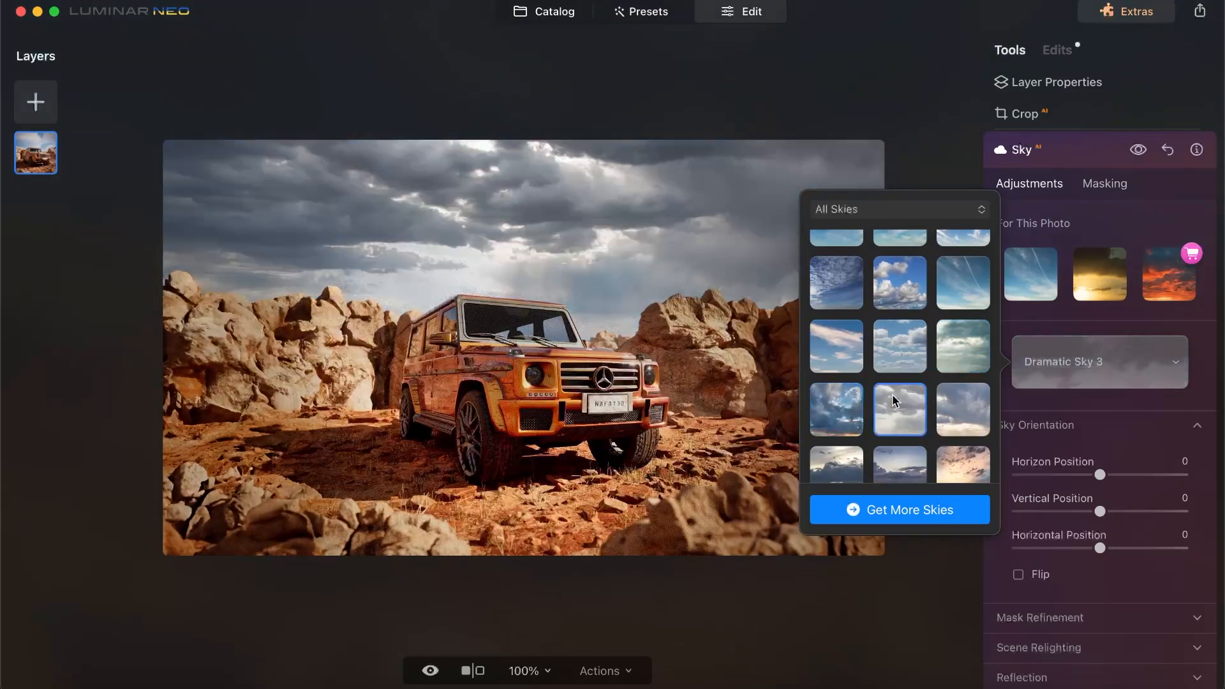
pyautogui.click(952, 404)
pyautogui.scroll(-2, 951, 404)
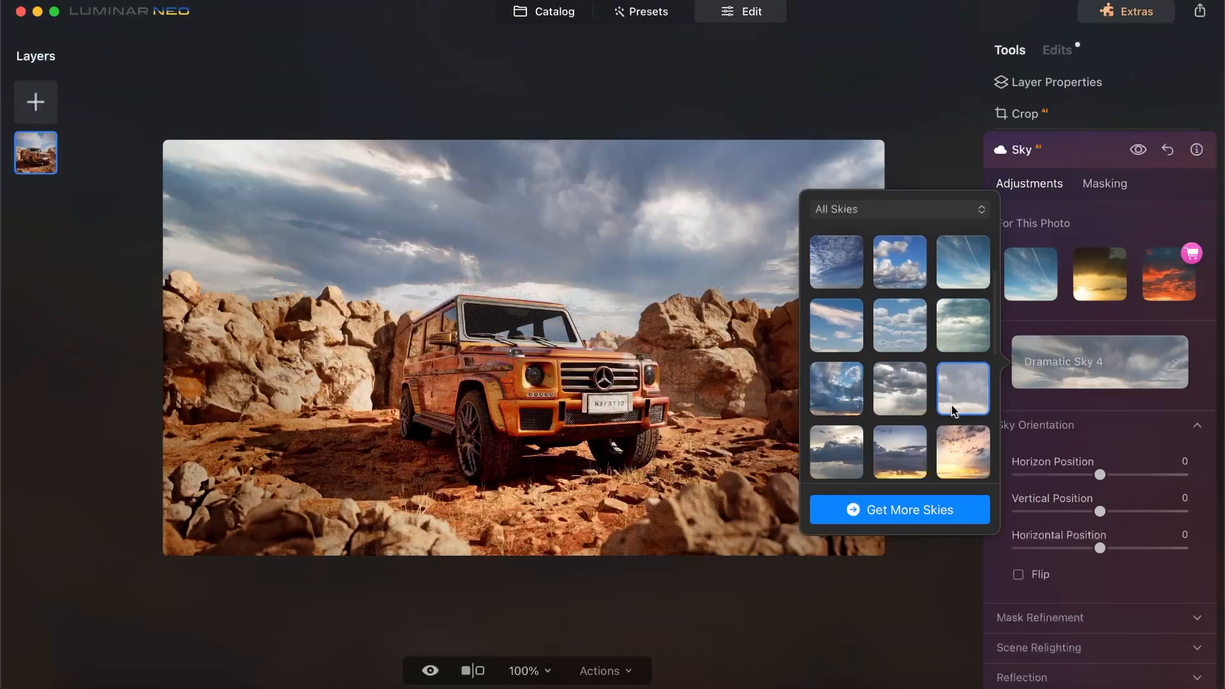
pyautogui.scroll(-1, 953, 412)
pyautogui.click(900, 440)
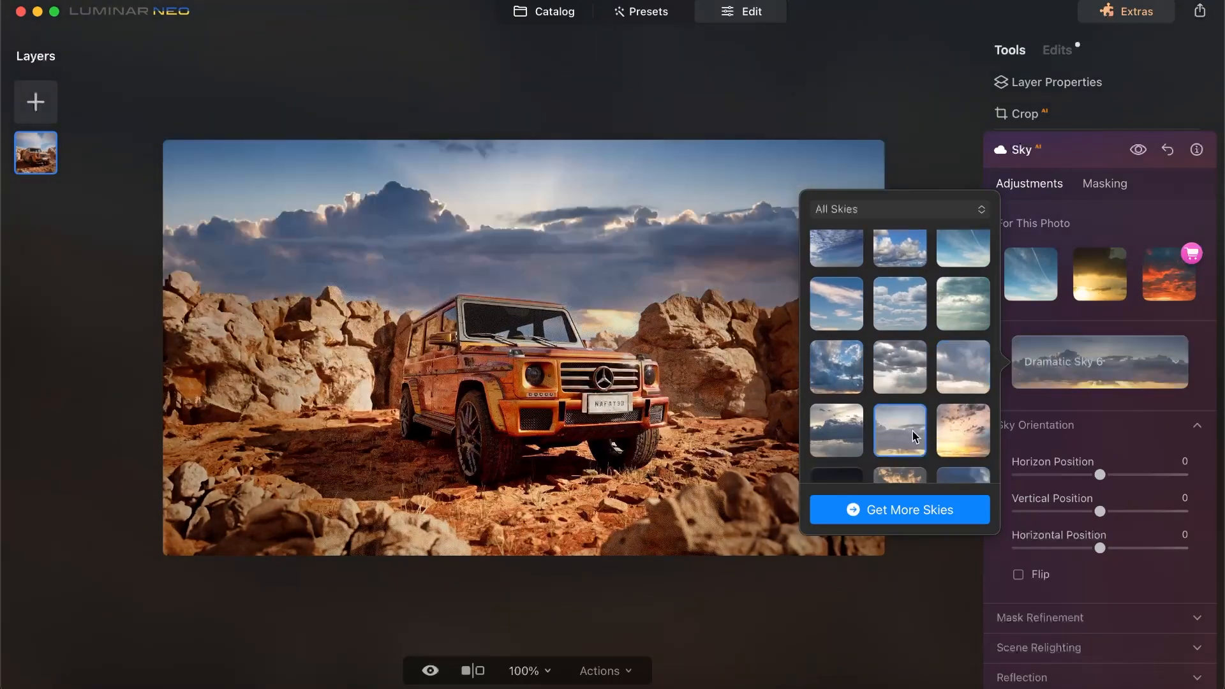
# Apply the Dramatic Sunset 1 sky, close the sky selection and set the horizon position to -22
pyautogui.click(946, 429)
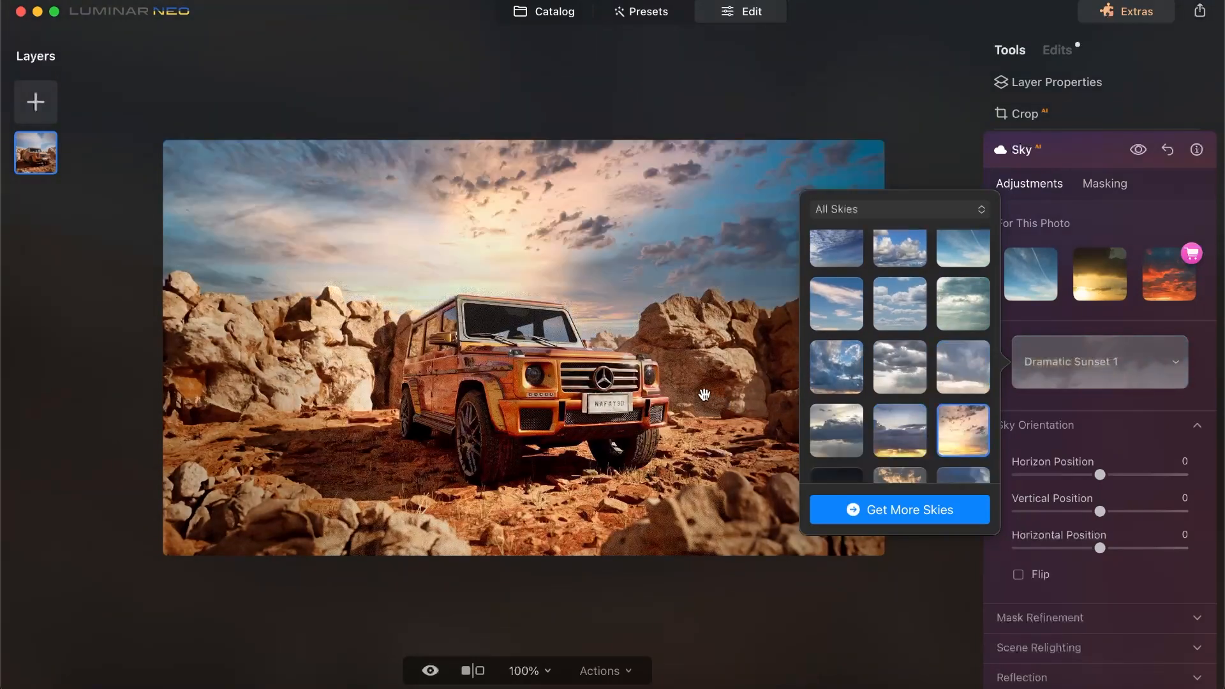
pyautogui.click(542, 243)
pyautogui.click(498, 284)
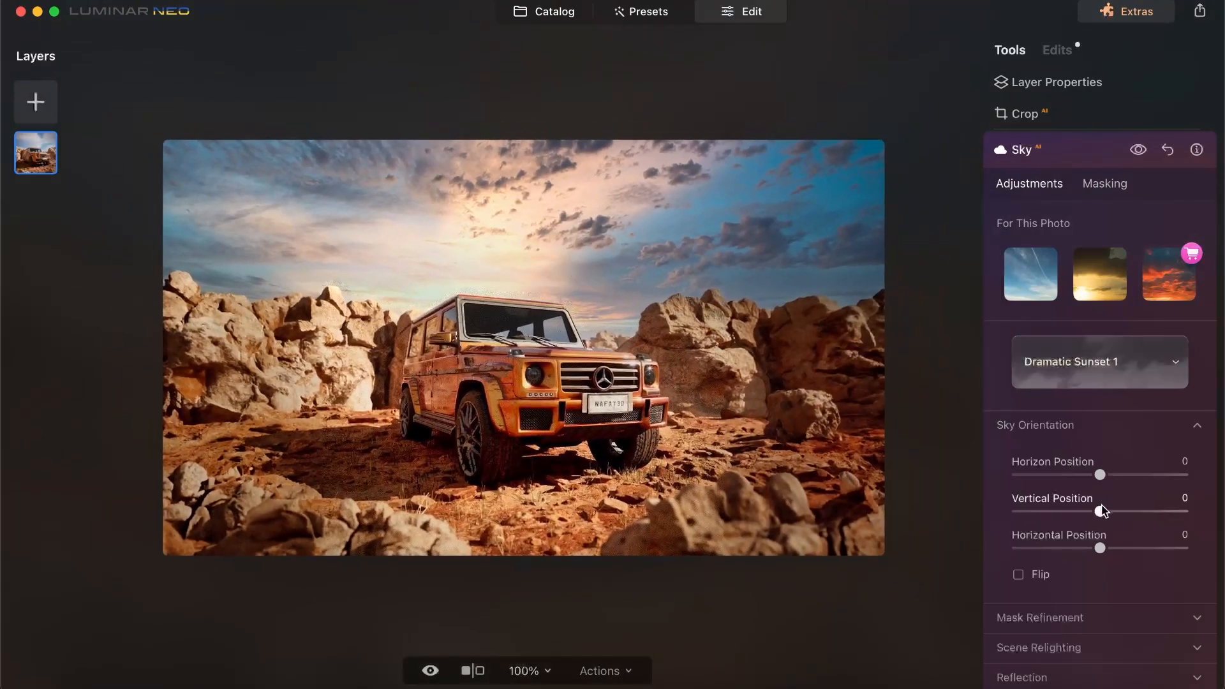
pyautogui.moveTo(1100, 475); pyautogui.dragTo(1115, 454)
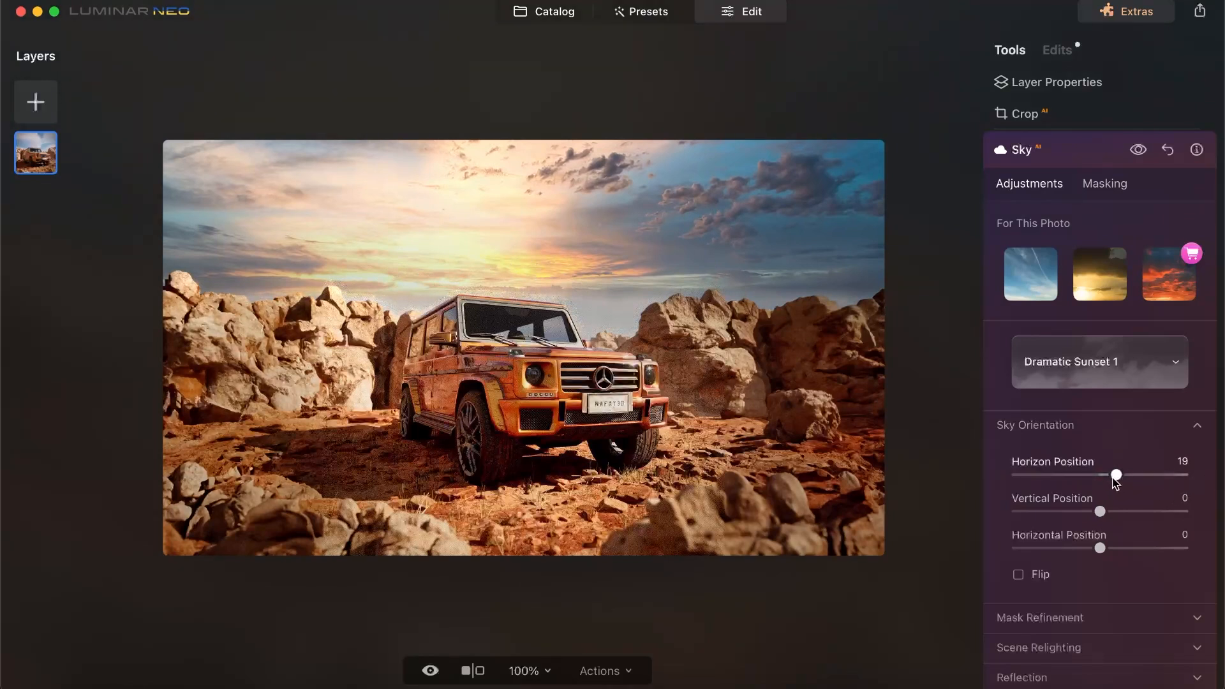
pyautogui.moveTo(1123, 483); pyautogui.dragTo(1081, 471)
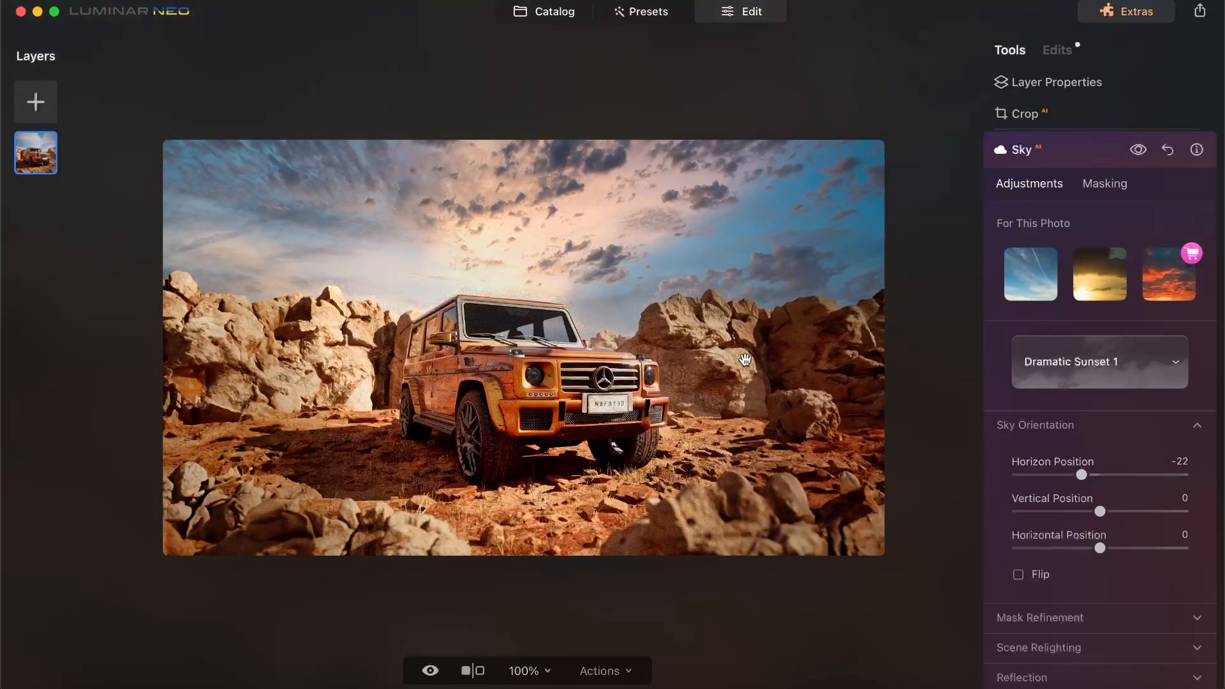
# Try shifting the sky's vertical position and flipping the sky, resetting both changes
pyautogui.moveTo(1099, 512)
pyautogui.mouseDown()
pyautogui.moveTo(1127, 514)
pyautogui.moveTo(1098, 514)
pyautogui.moveTo(1117, 520)
pyautogui.mouseUp()
pyautogui.doubleClick(1110, 511)
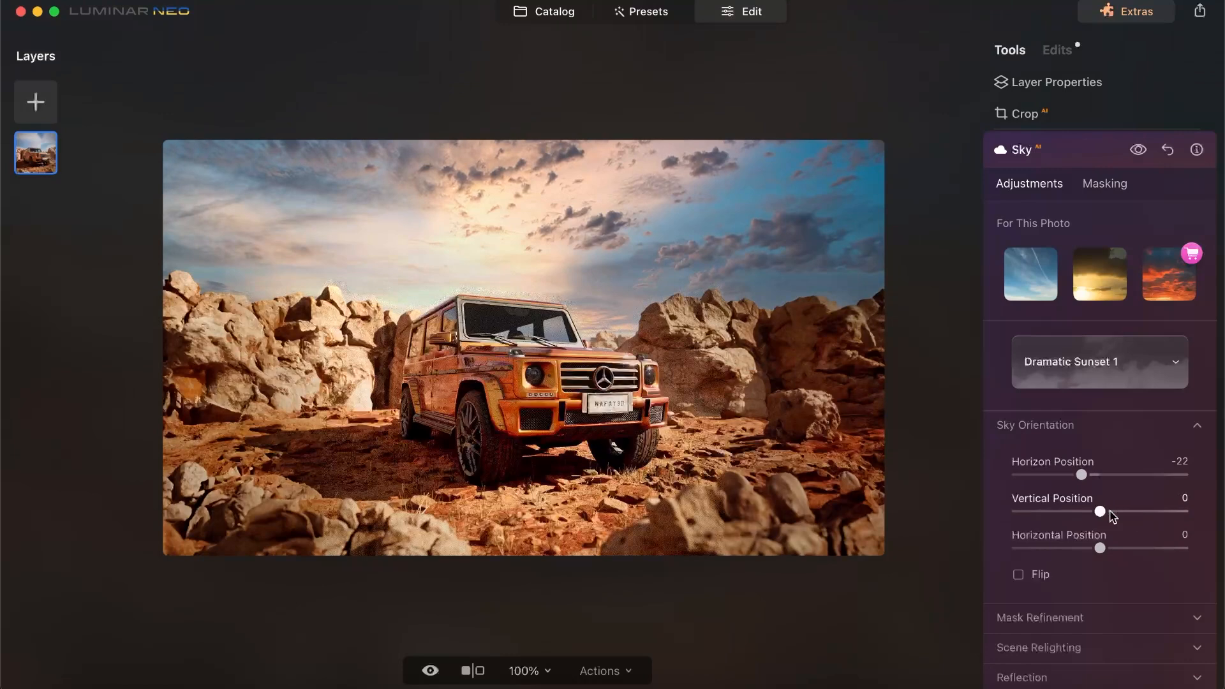
pyautogui.scroll(-1, 1105, 542)
pyautogui.click(1019, 540)
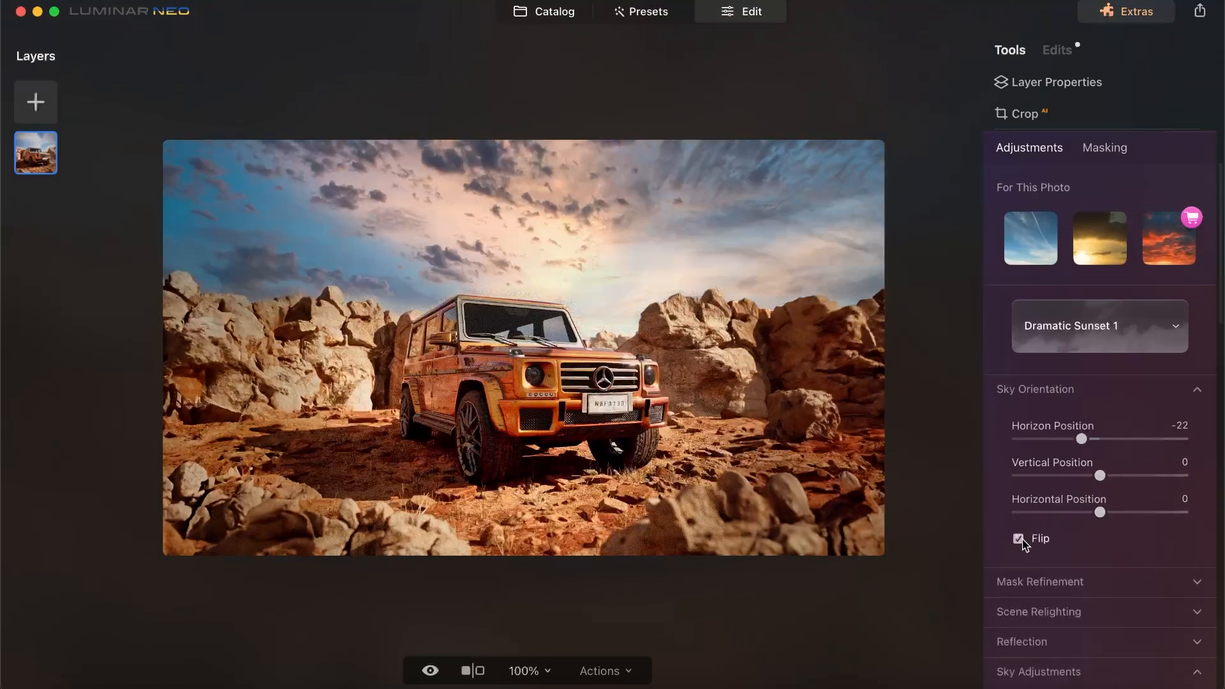
pyautogui.click(1020, 541)
pyautogui.click(1021, 541)
pyautogui.click(1019, 541)
# Examine the available sky adjustments and the replaced sky's edges along the rocks and the car roof up close
pyautogui.scroll(-3, 1021, 541)
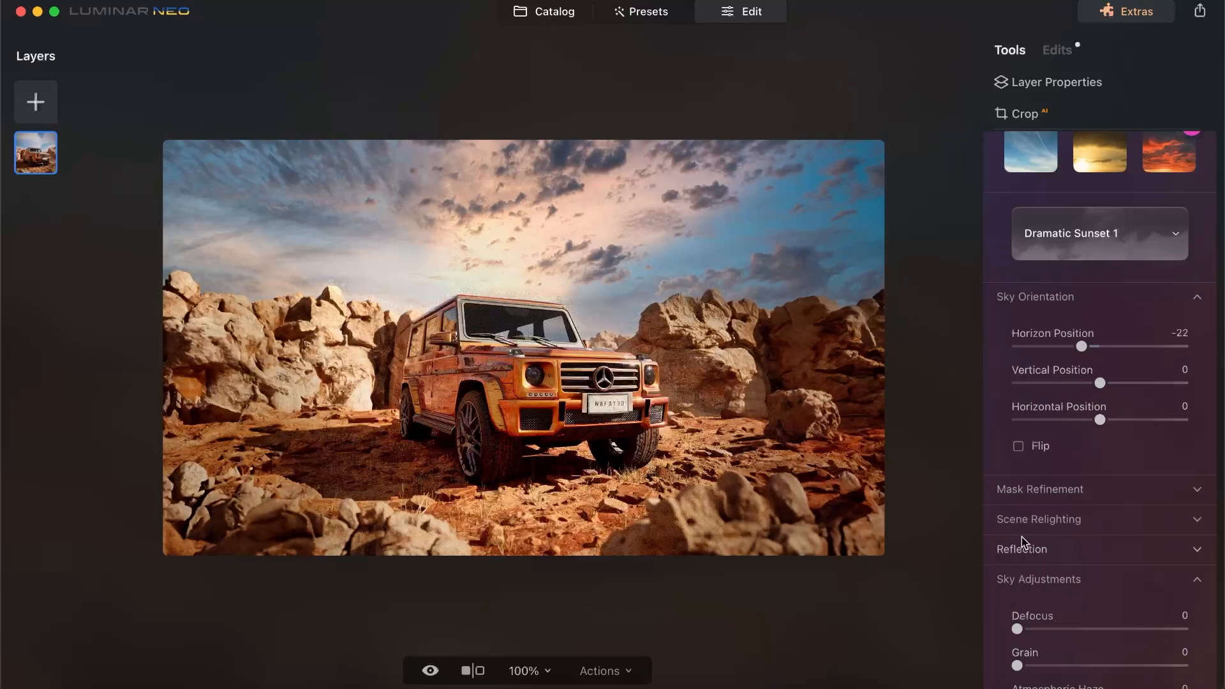
pyautogui.scroll(-4, 1025, 492)
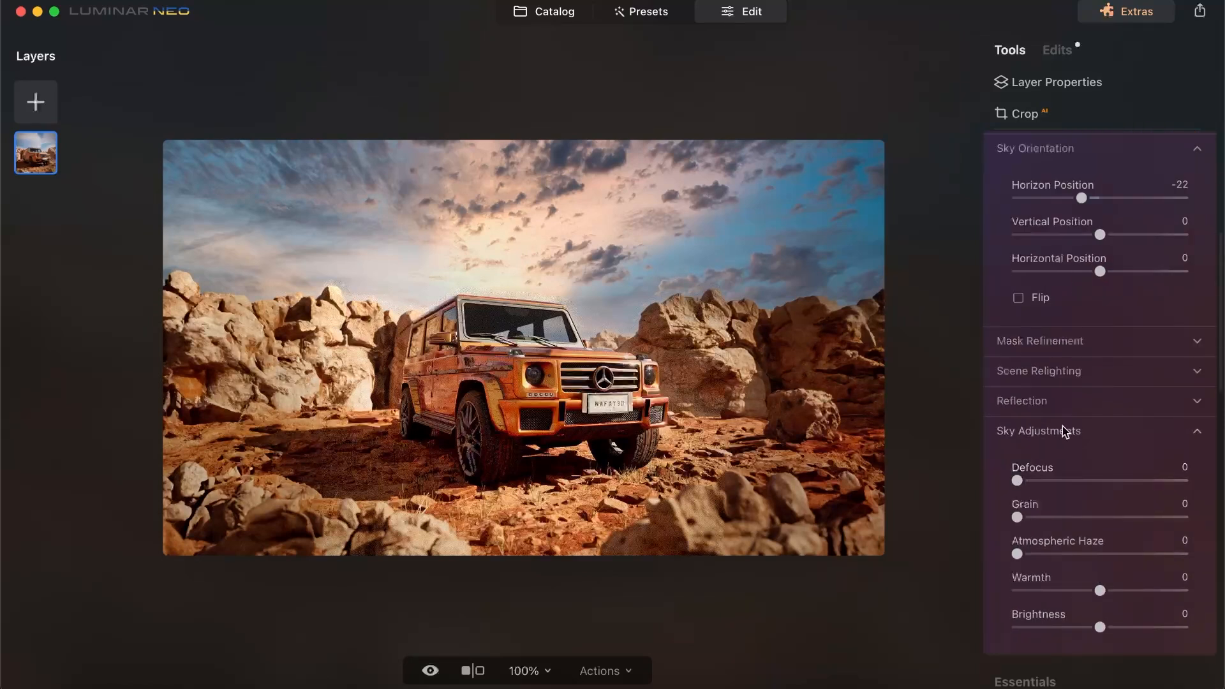
pyautogui.scroll(5, 505, 235)
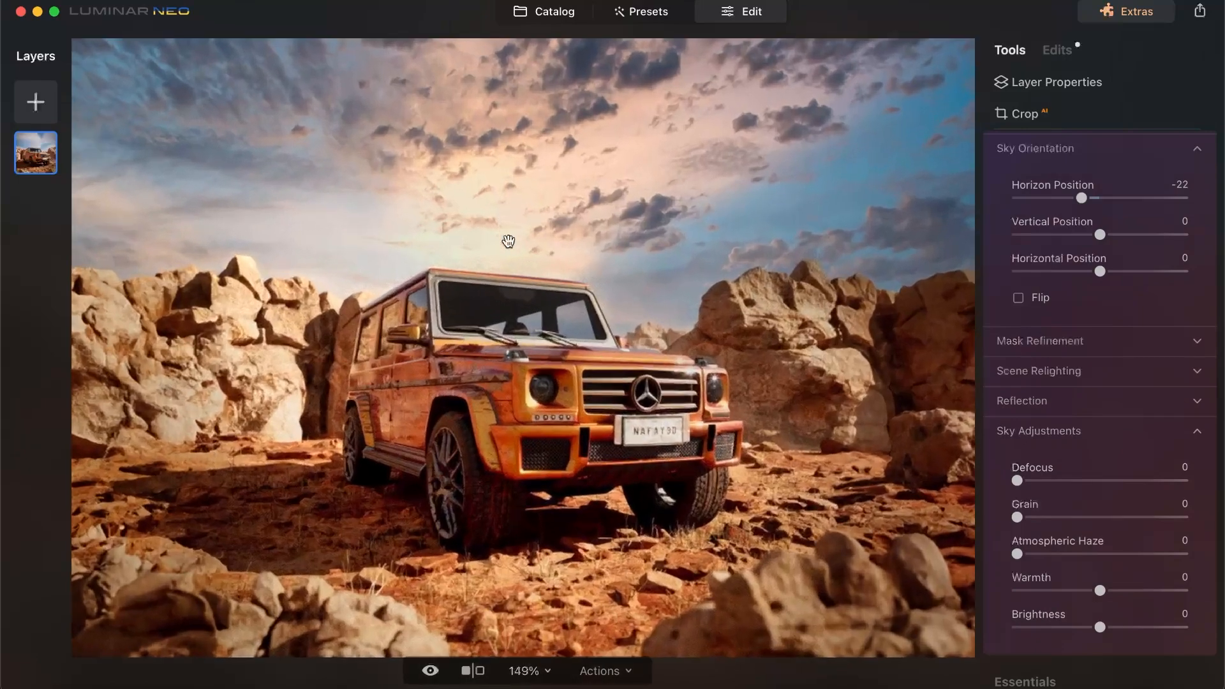
pyautogui.scroll(-5, 509, 291)
pyautogui.scroll(6, 451, 300)
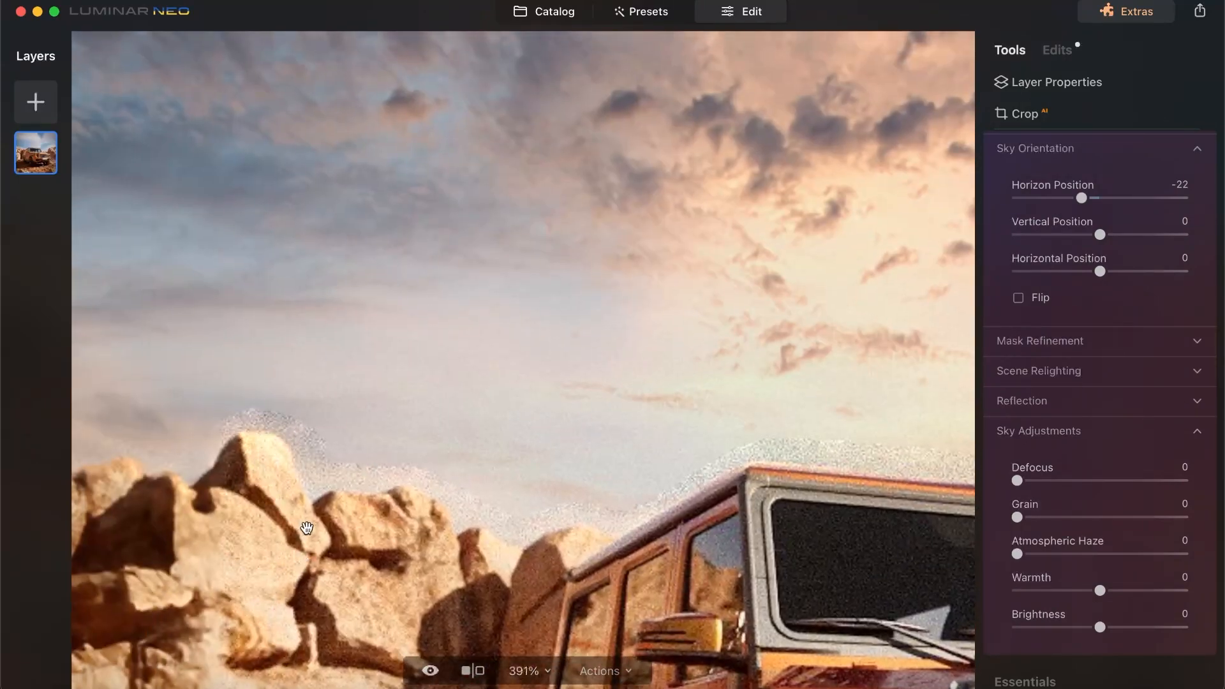
pyautogui.scroll(-5, 334, 546)
pyautogui.scroll(5, 331, 536)
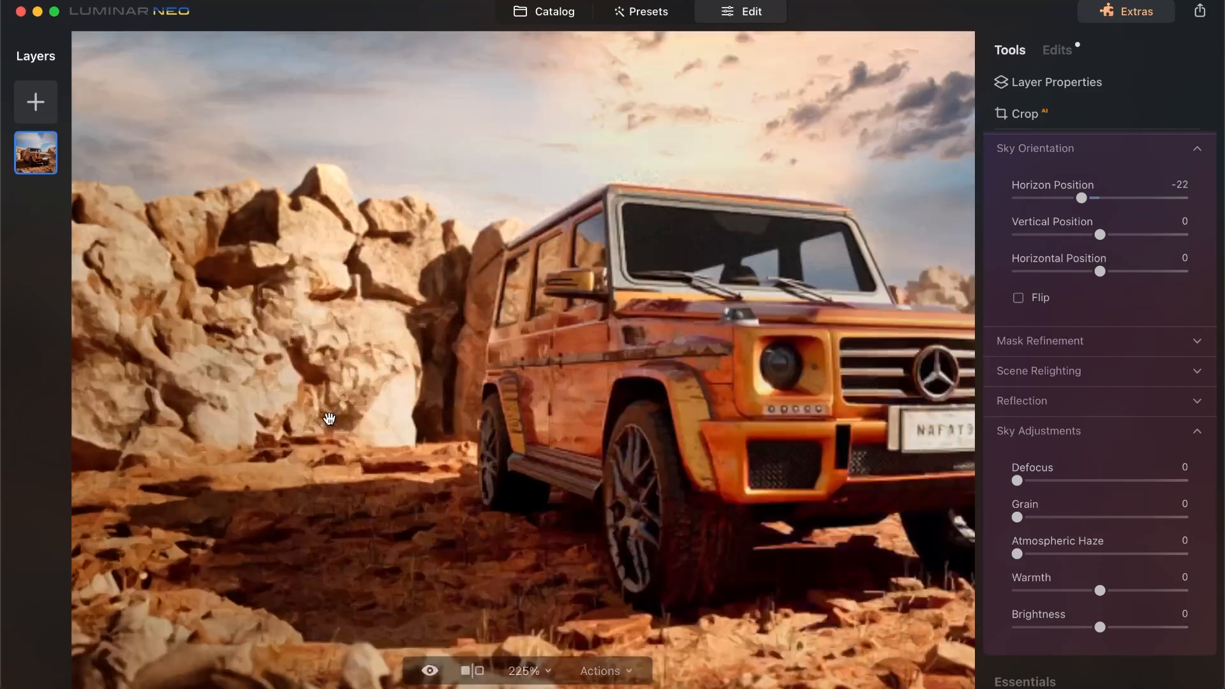
pyautogui.scroll(10, 372, 416)
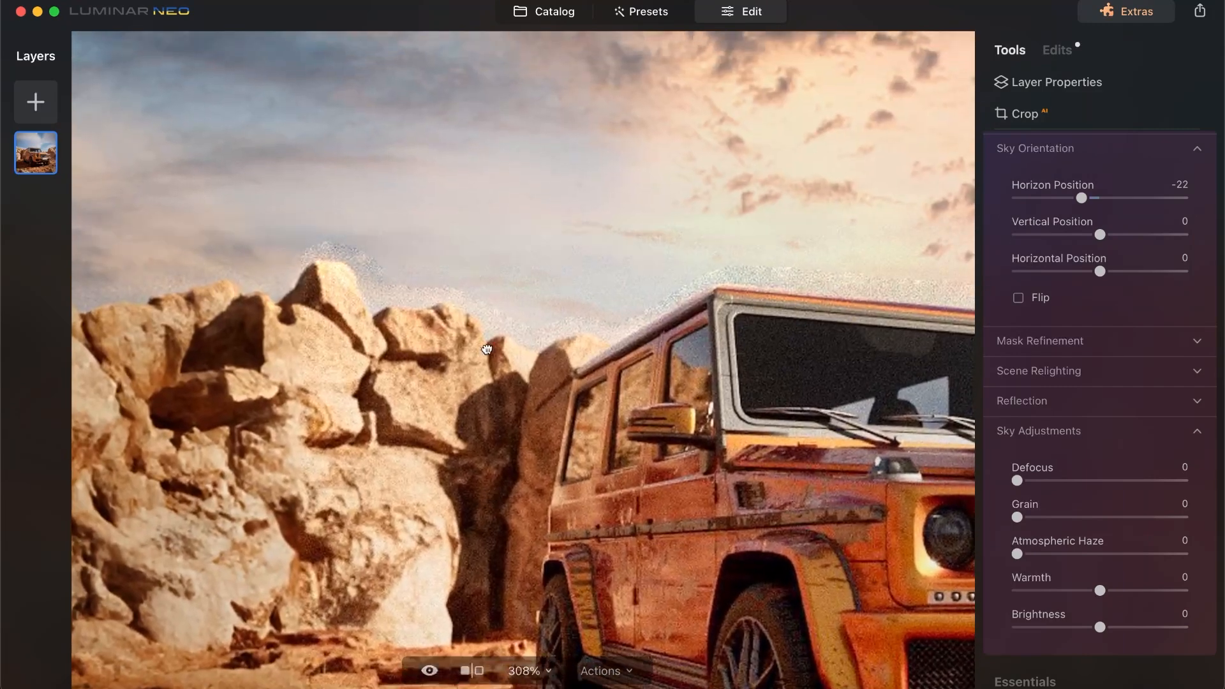
pyautogui.scroll(1, 455, 453)
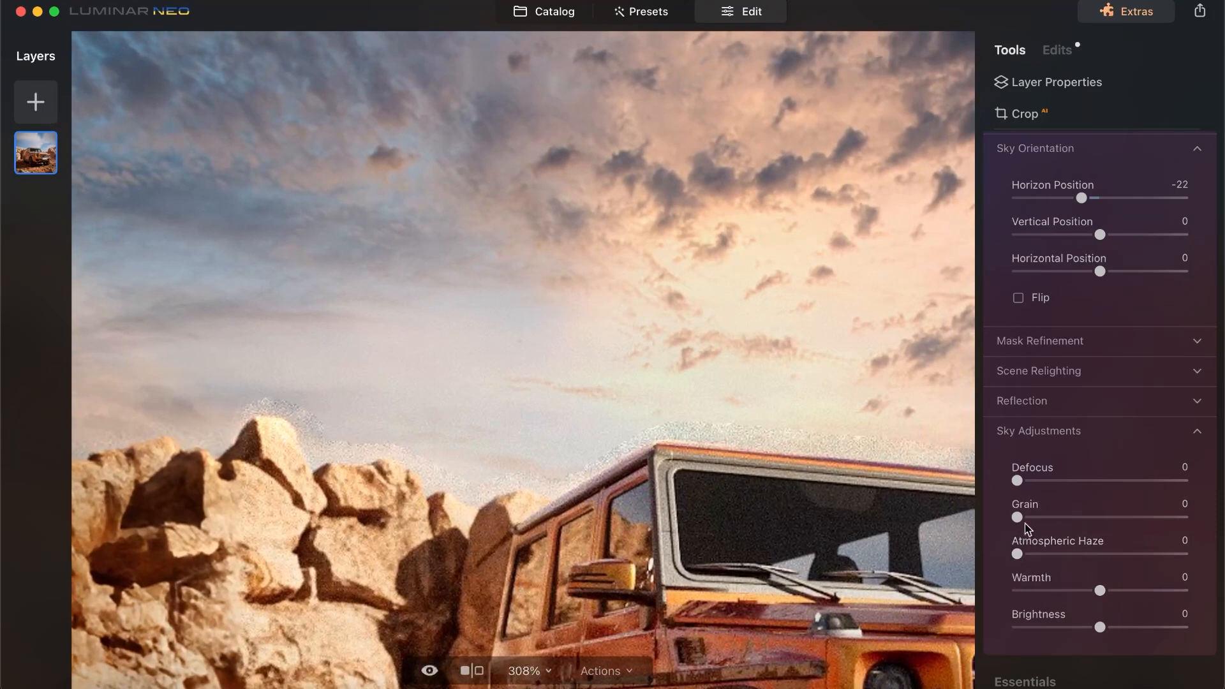
# Set the sky's grain to 17 and check the effect across the photo
pyautogui.moveTo(1015, 518); pyautogui.dragTo(1044, 520)
pyautogui.scroll(-10, 487, 388)
pyautogui.scroll(8, 498, 392)
pyautogui.scroll(-3, 501, 392)
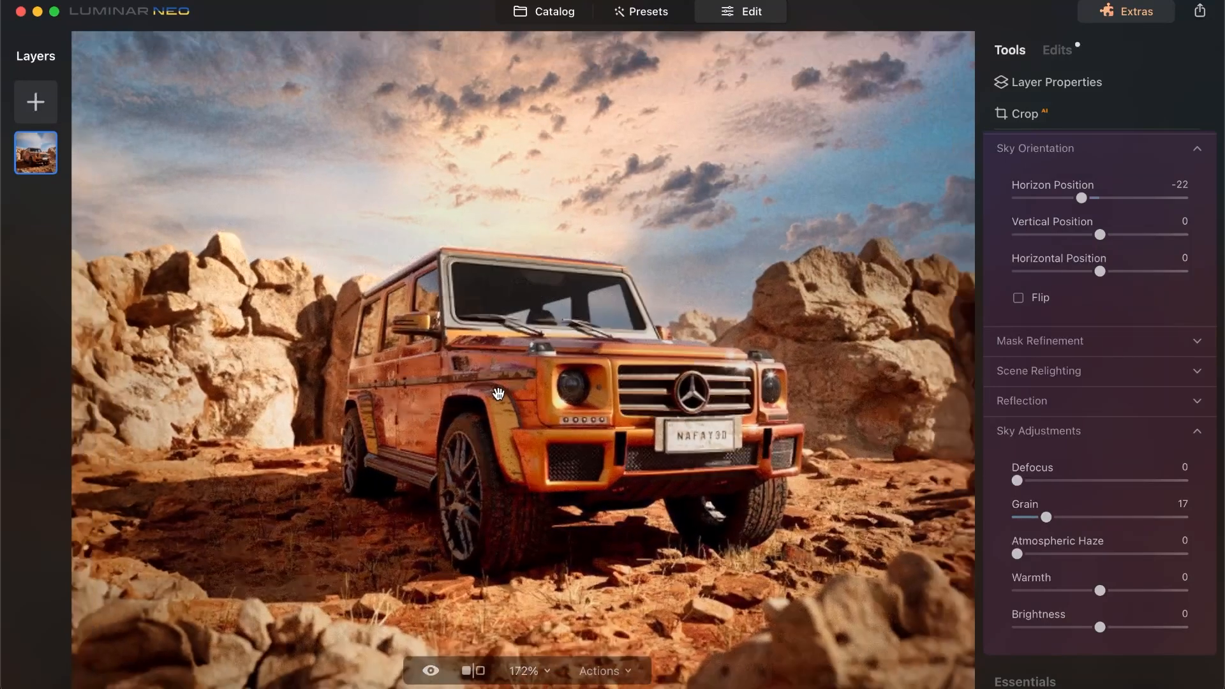
pyautogui.scroll(-1, 501, 391)
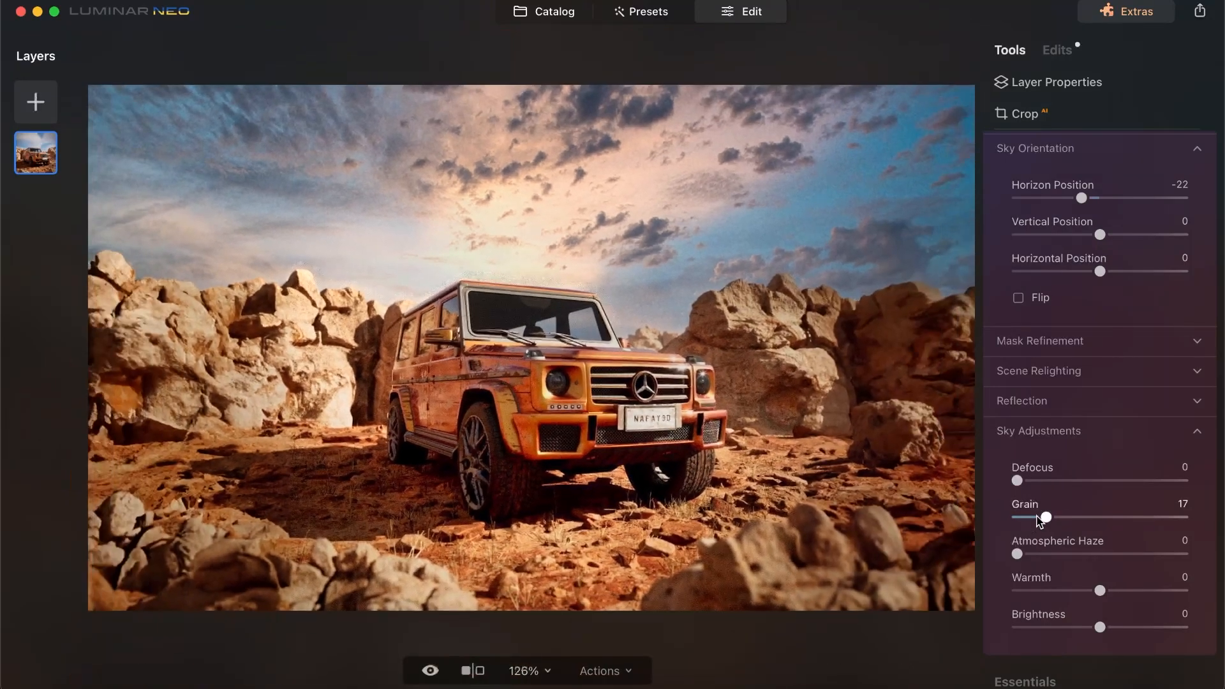
# Set the sky's grain to 24 and its warmth to 11, with no atmospheric haze
pyautogui.moveTo(1046, 518); pyautogui.dragTo(1059, 518)
pyautogui.scroll(-2, 423, 433)
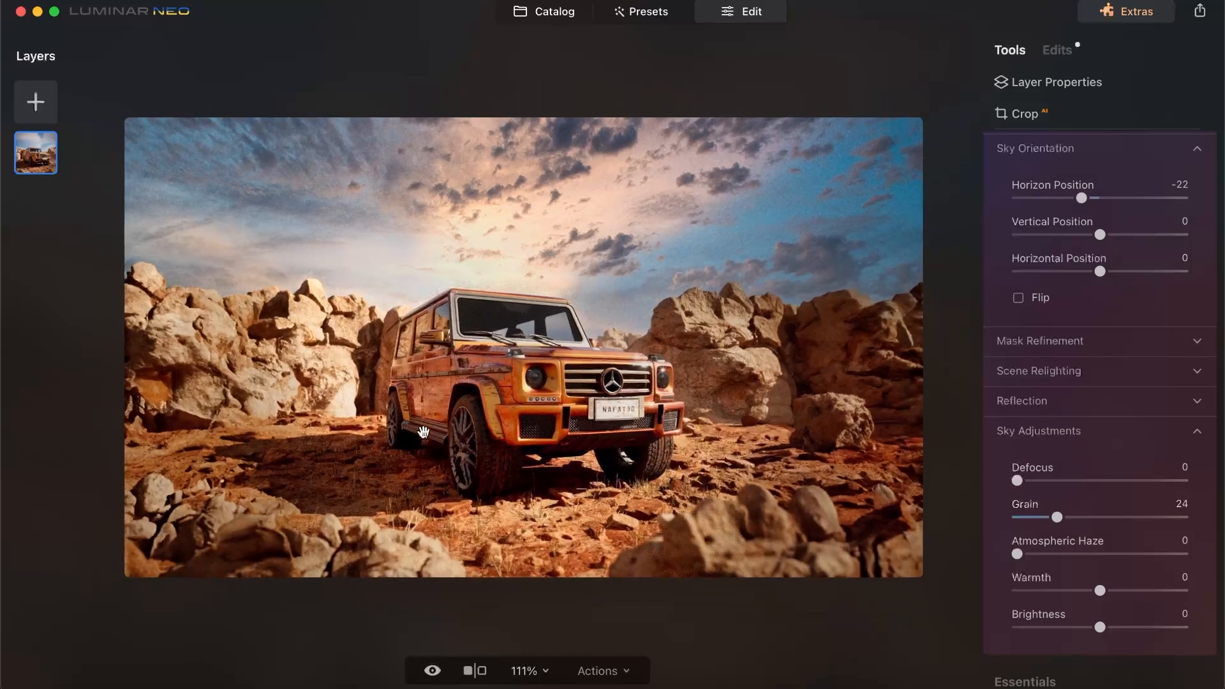
pyautogui.scroll(-3, 1053, 505)
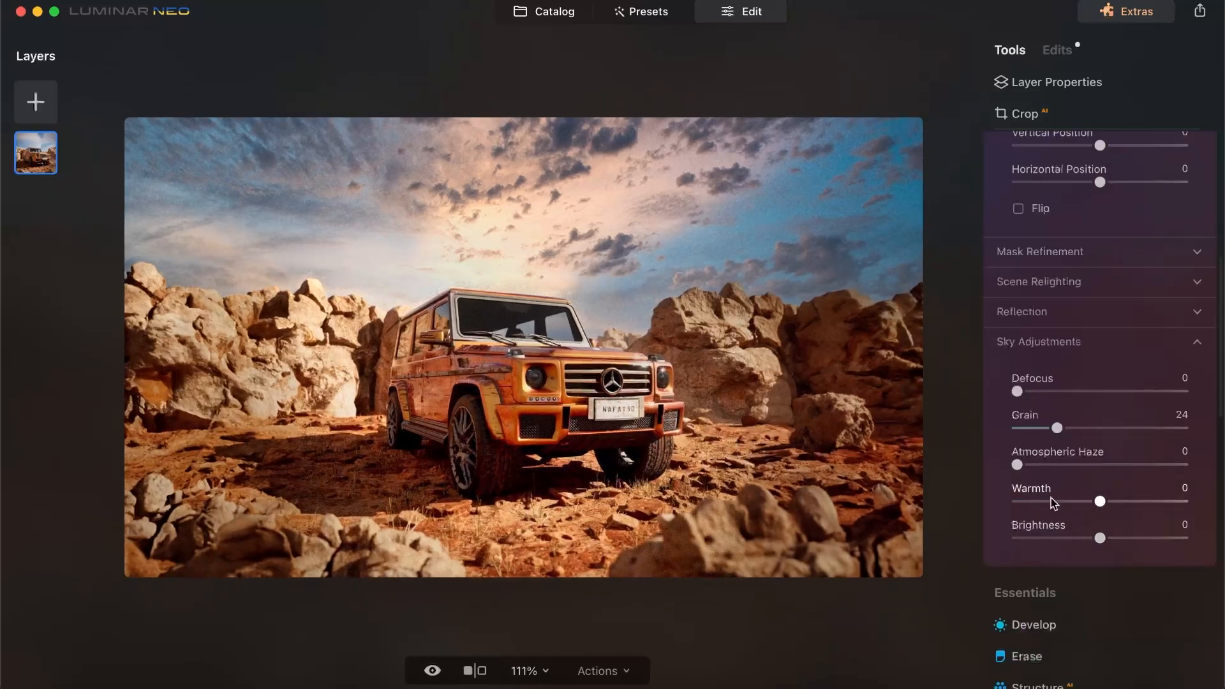
pyautogui.moveTo(1021, 464)
pyautogui.mouseDown()
pyautogui.moveTo(1149, 460)
pyautogui.moveTo(1018, 472)
pyautogui.mouseUp()
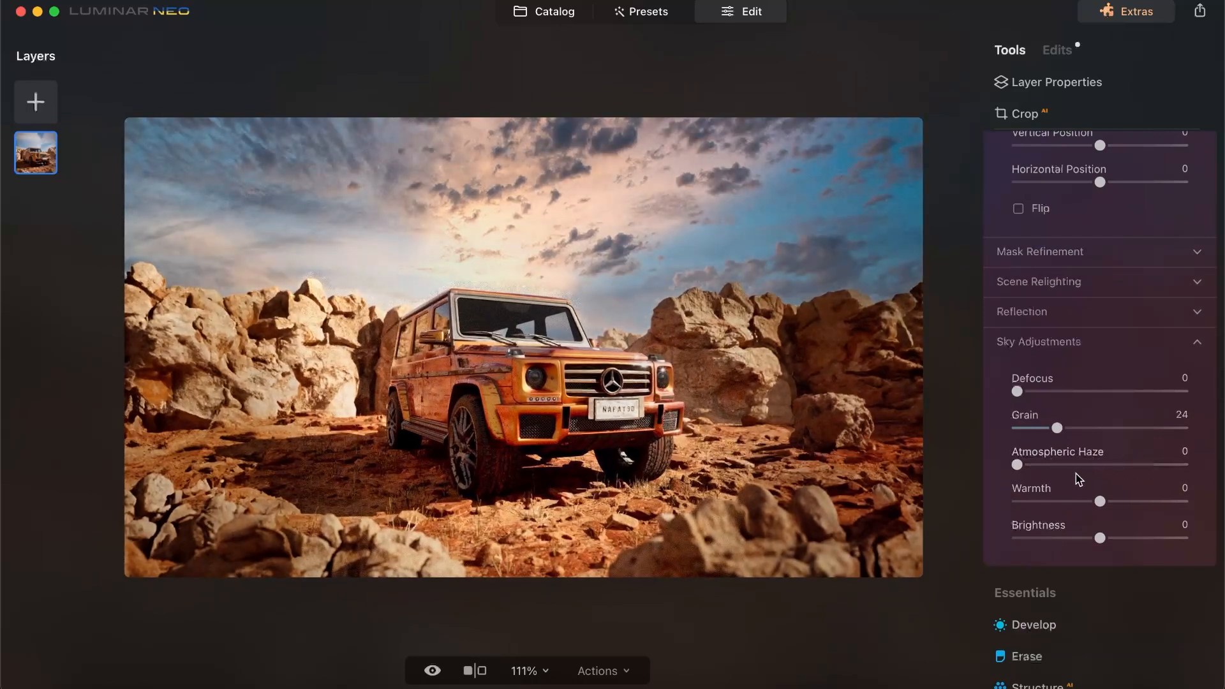
pyautogui.moveTo(1099, 501)
pyautogui.mouseDown()
pyautogui.moveTo(1044, 504)
pyautogui.moveTo(1089, 490)
pyautogui.moveTo(1188, 492)
pyautogui.moveTo(971, 494)
pyautogui.moveTo(1215, 497)
pyautogui.moveTo(1112, 497)
pyautogui.mouseUp()
# Examine the Develop tool's light settings and remaining adjustment sections, along with the list of other editing tools
pyautogui.scroll(-5, 1095, 490)
pyautogui.scroll(5, 1085, 504)
pyautogui.scroll(-3, 1112, 525)
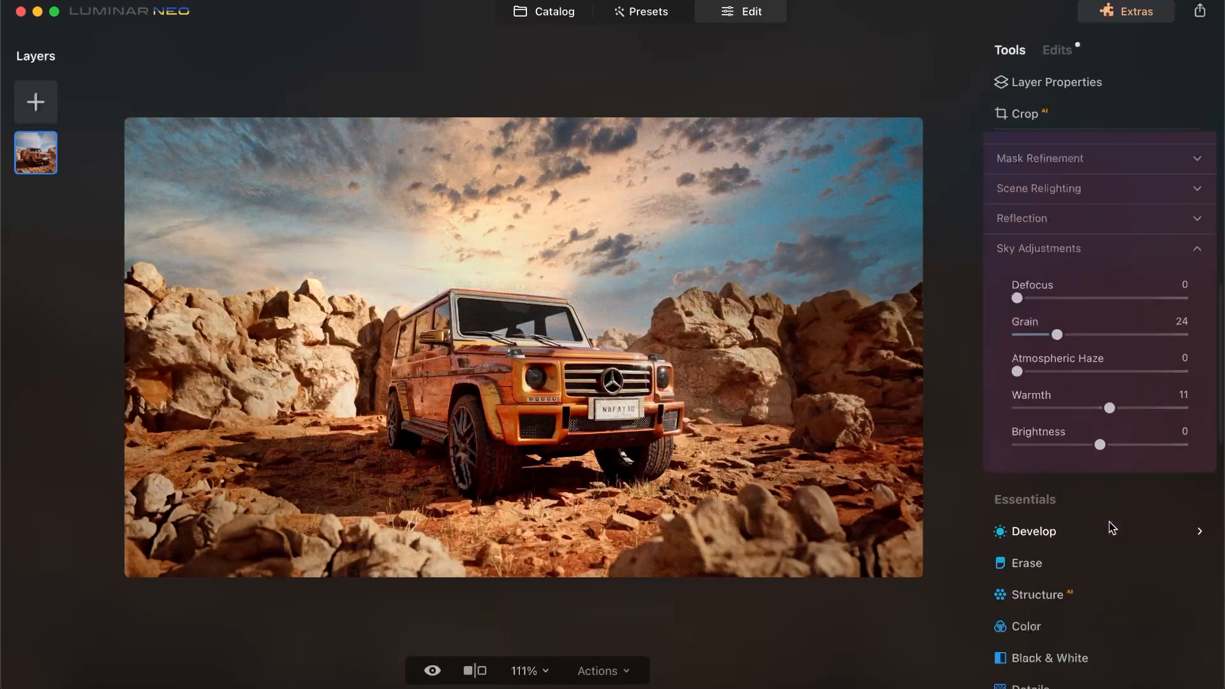
pyautogui.click(1021, 500)
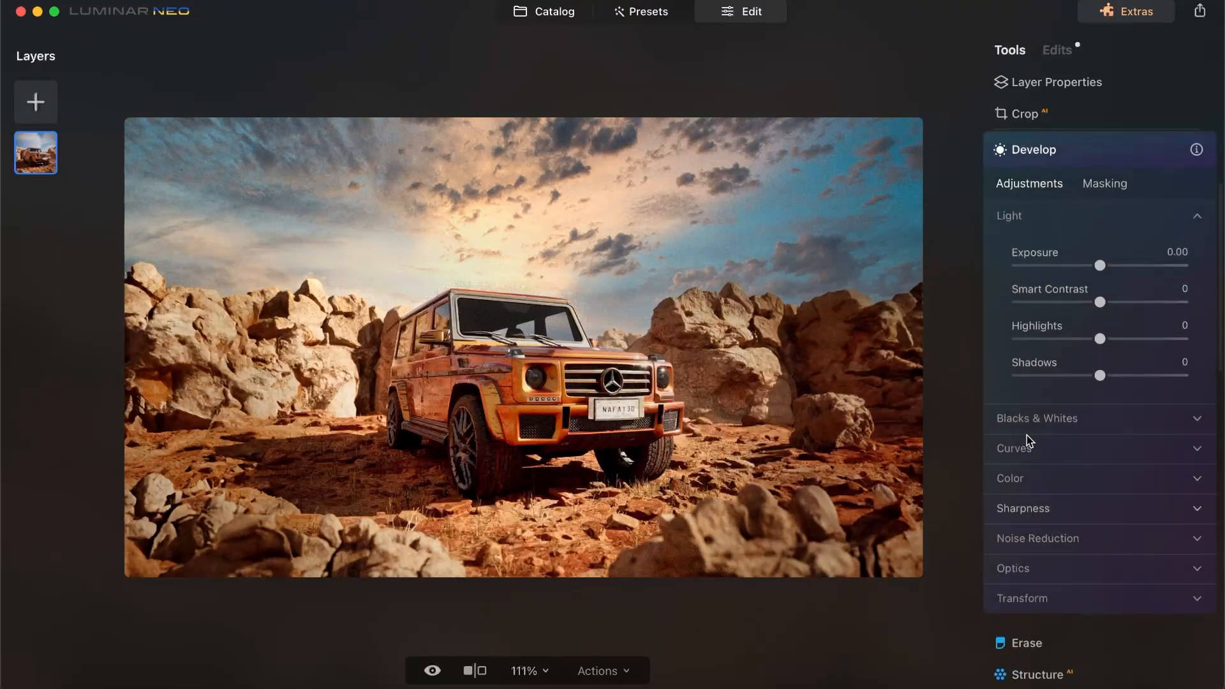
pyautogui.scroll(1, 1047, 192)
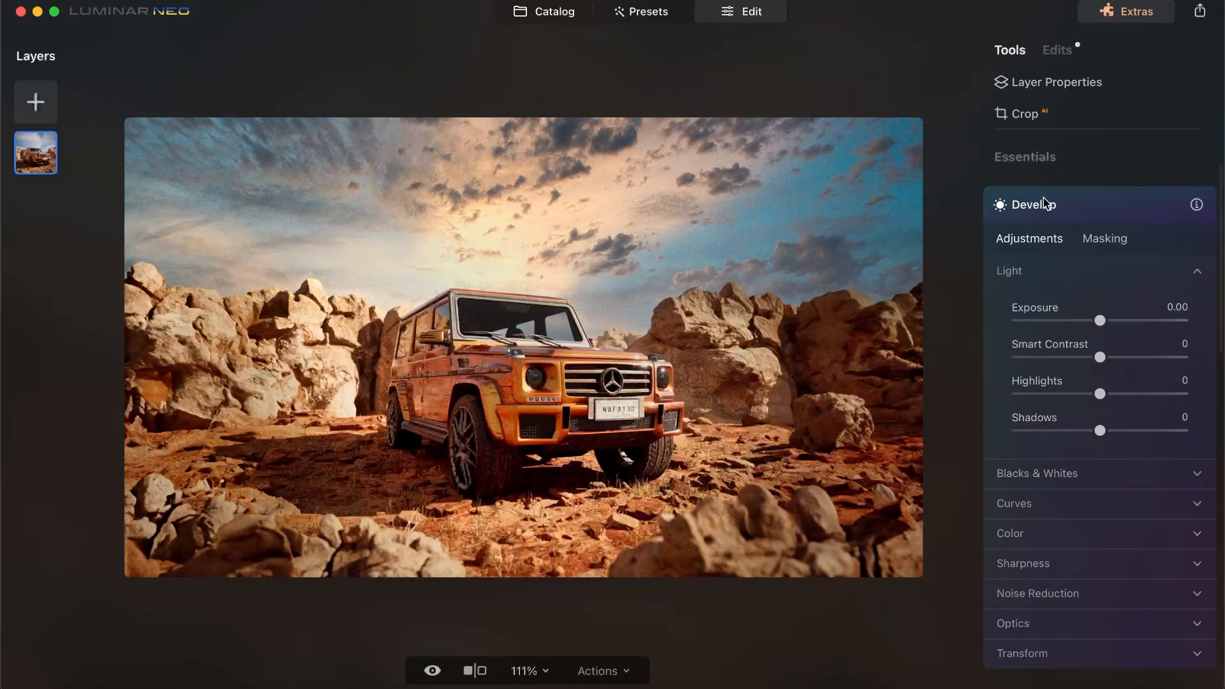
pyautogui.scroll(-10, 1083, 364)
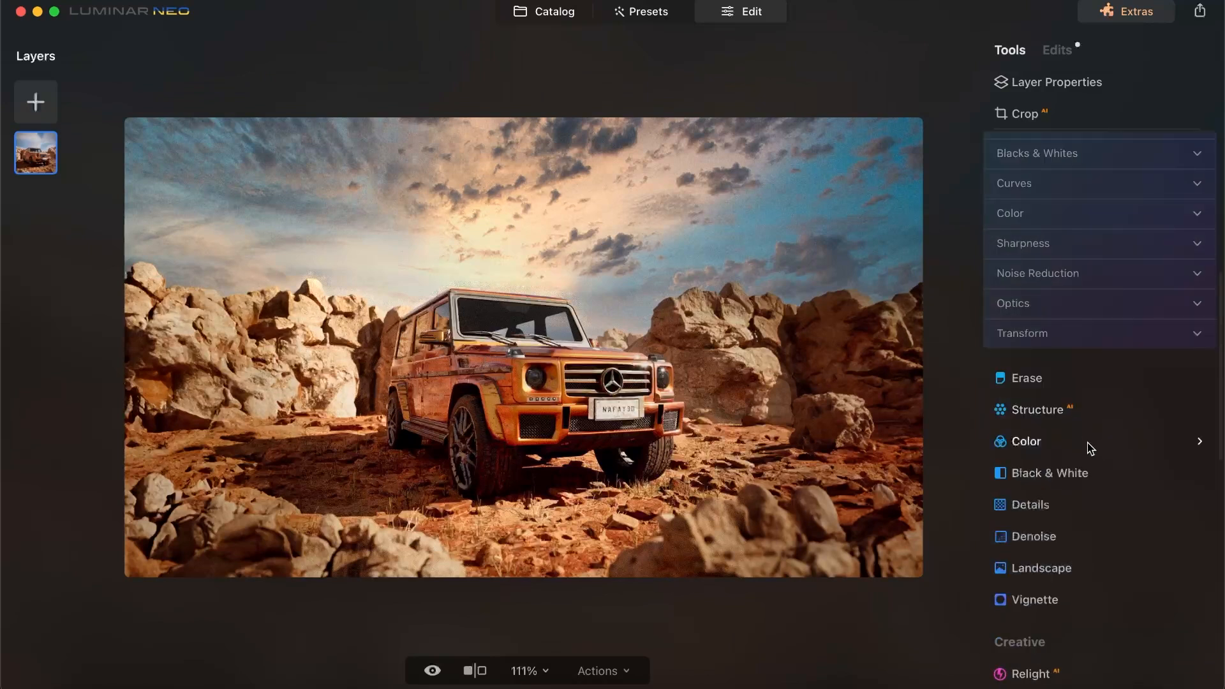
pyautogui.scroll(-1, 1089, 449)
pyautogui.scroll(7, 1086, 450)
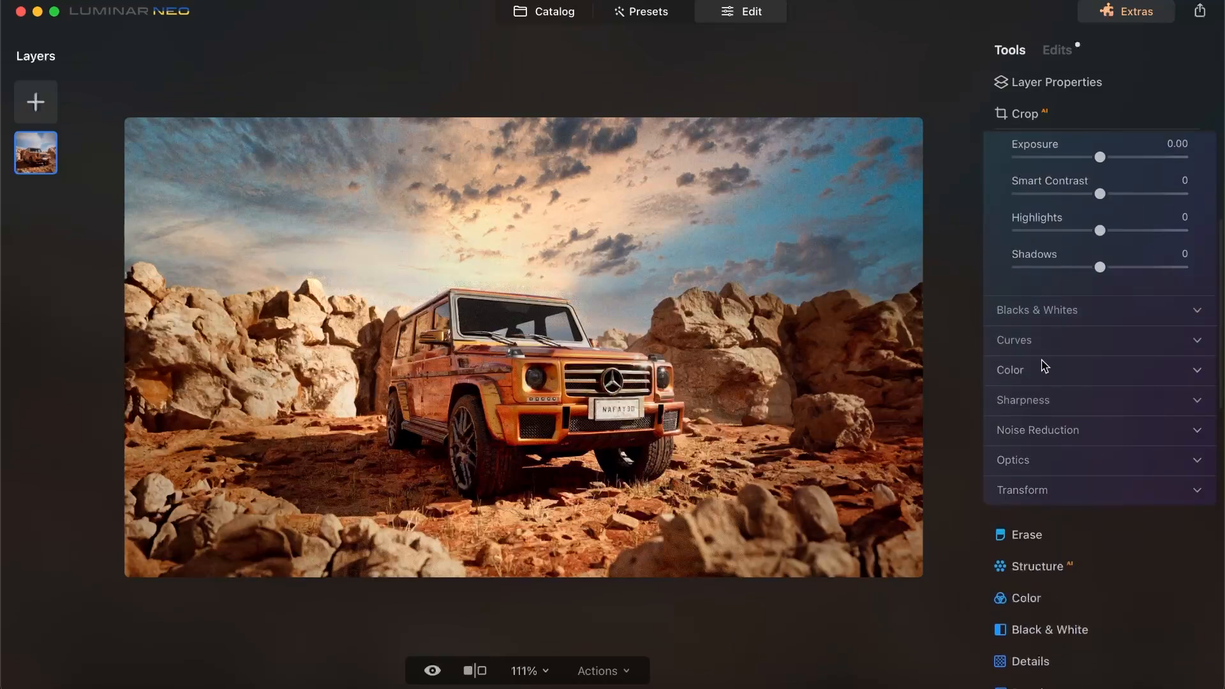
pyautogui.scroll(1, 1061, 325)
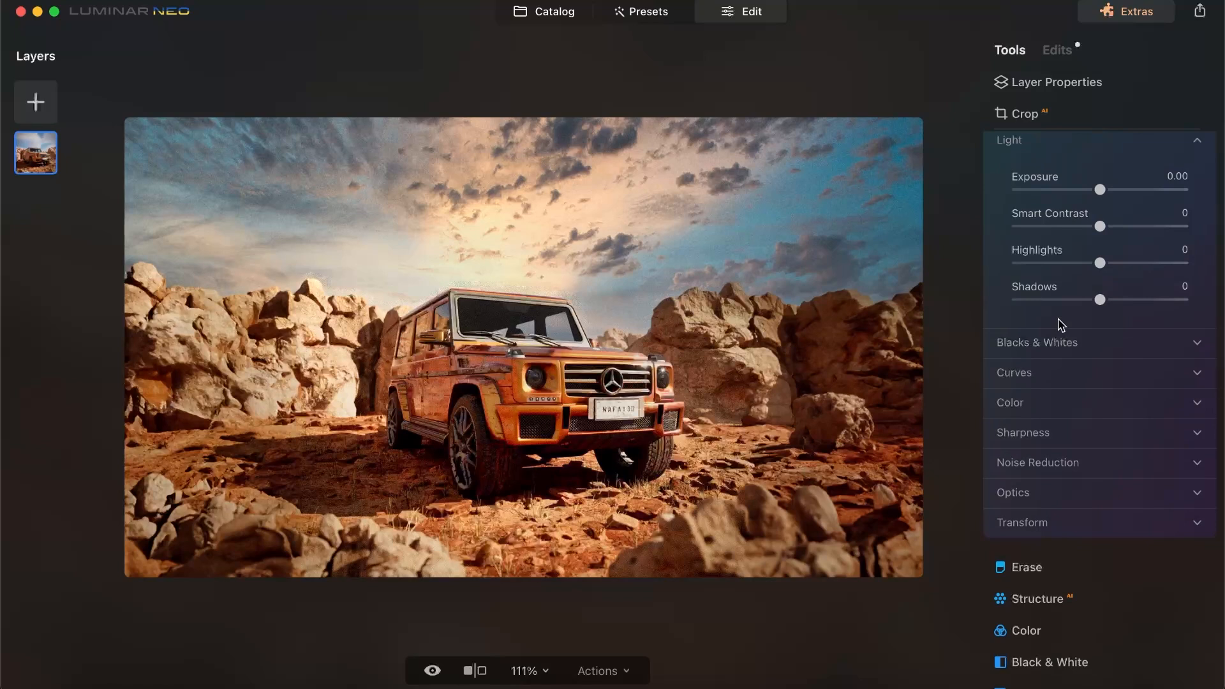
pyautogui.scroll(3, 1062, 324)
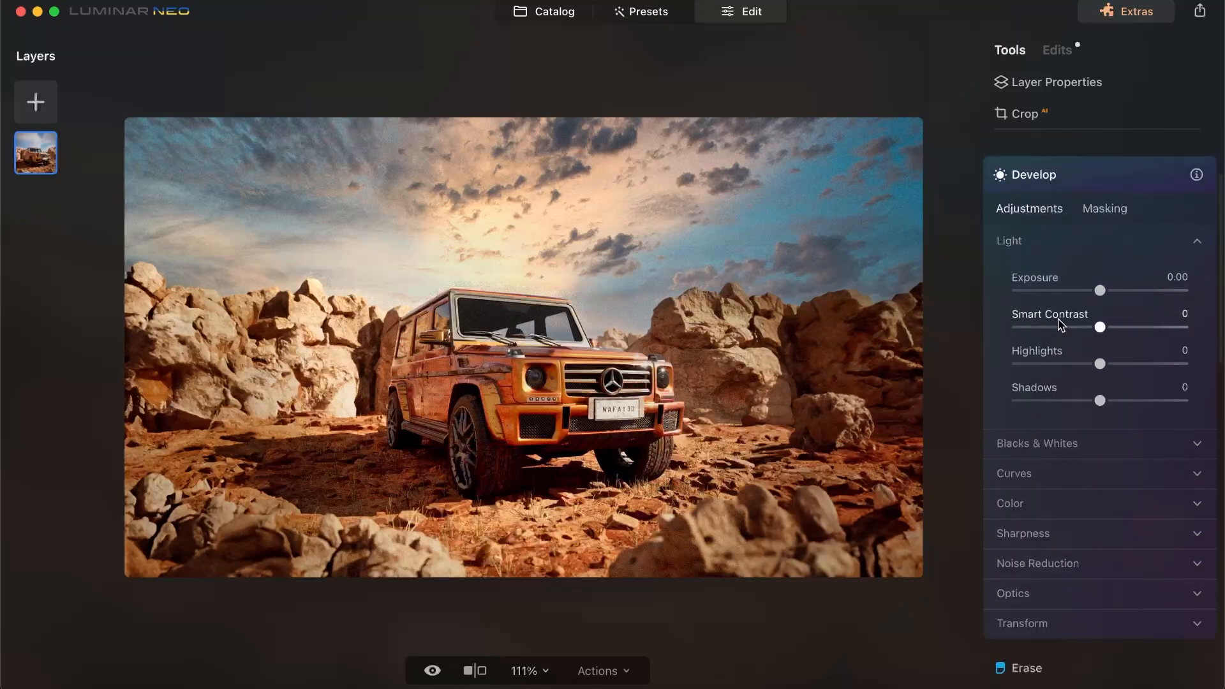
pyautogui.click(1059, 169)
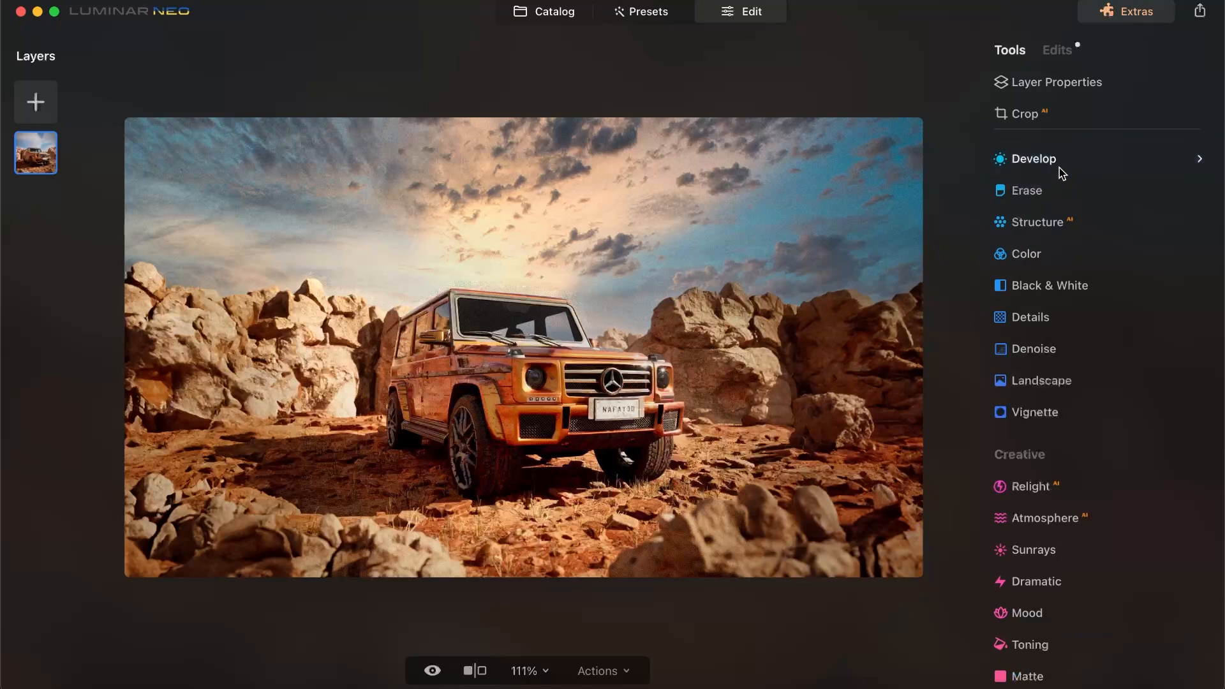
pyautogui.click(1040, 164)
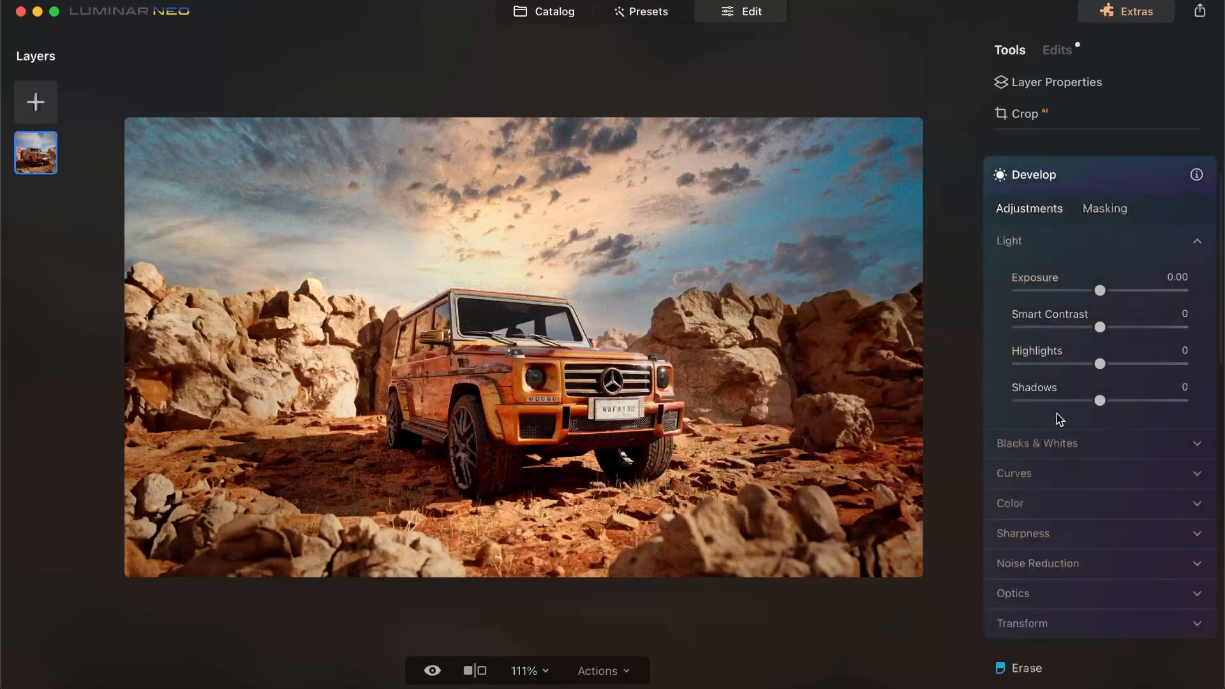
# Apply Structure AI to the photo, testing it at 100 before reducing the amount to 11
pyautogui.scroll(-4, 1063, 418)
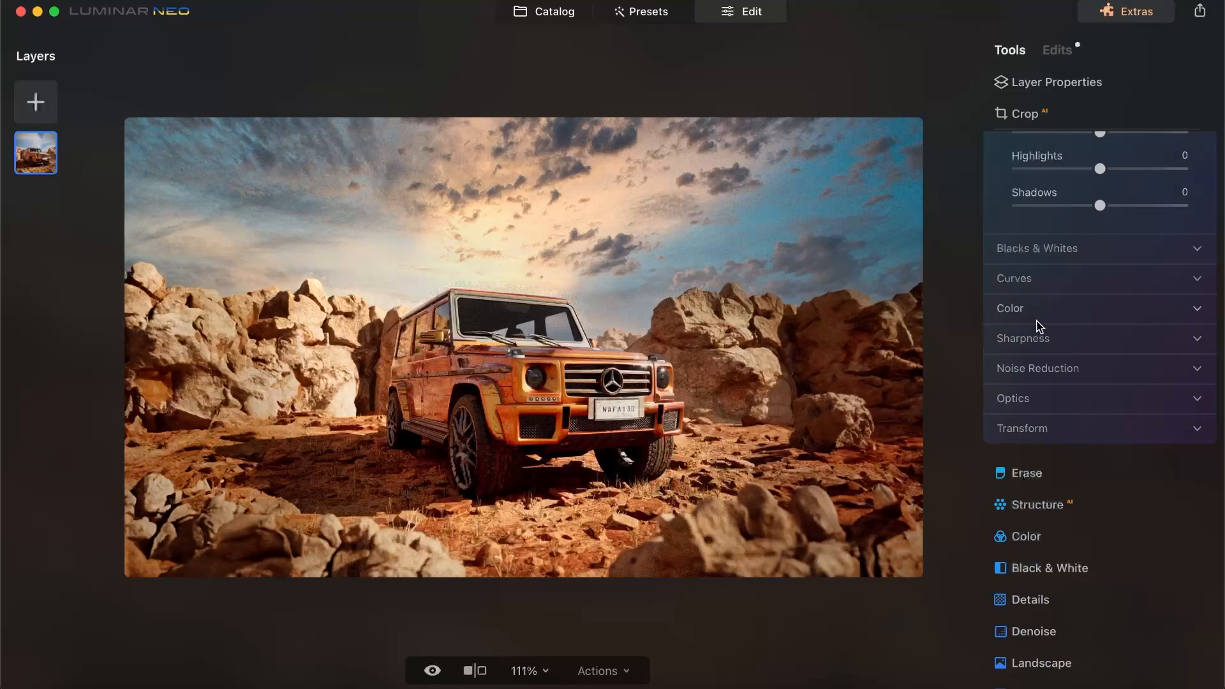
pyautogui.scroll(-3, 1067, 317)
pyautogui.click(1047, 462)
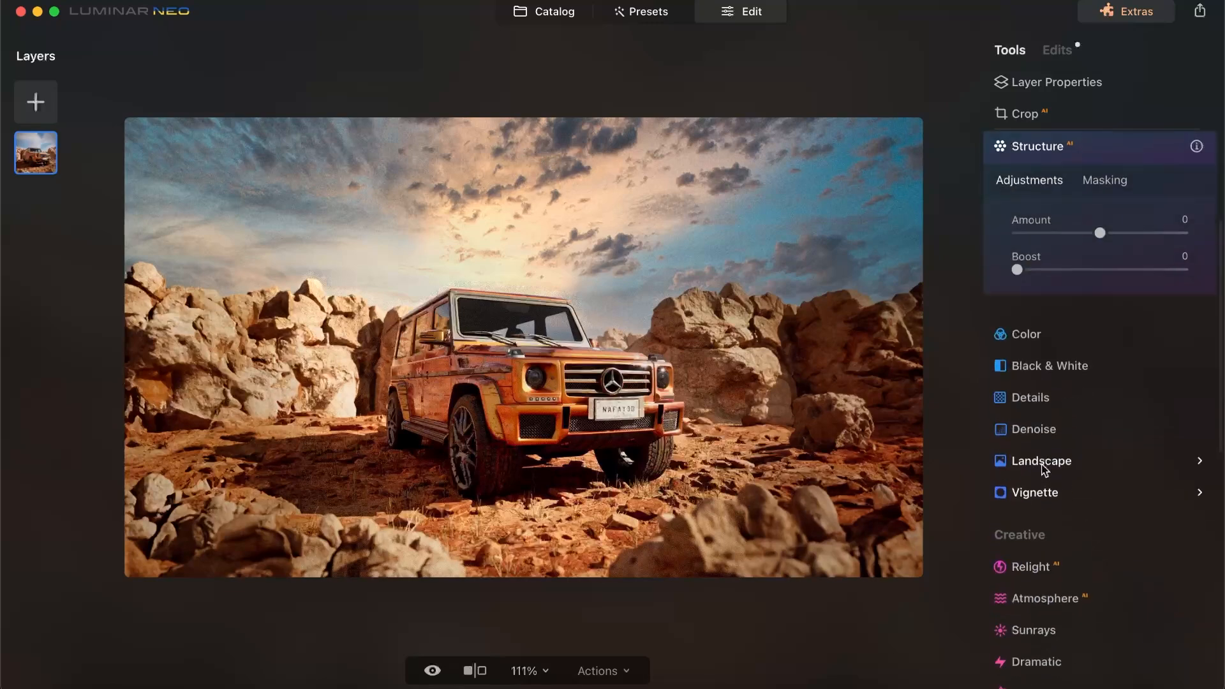
pyautogui.moveTo(1102, 238)
pyautogui.mouseDown()
pyautogui.moveTo(1178, 236)
pyautogui.moveTo(1122, 235)
pyautogui.mouseUp()
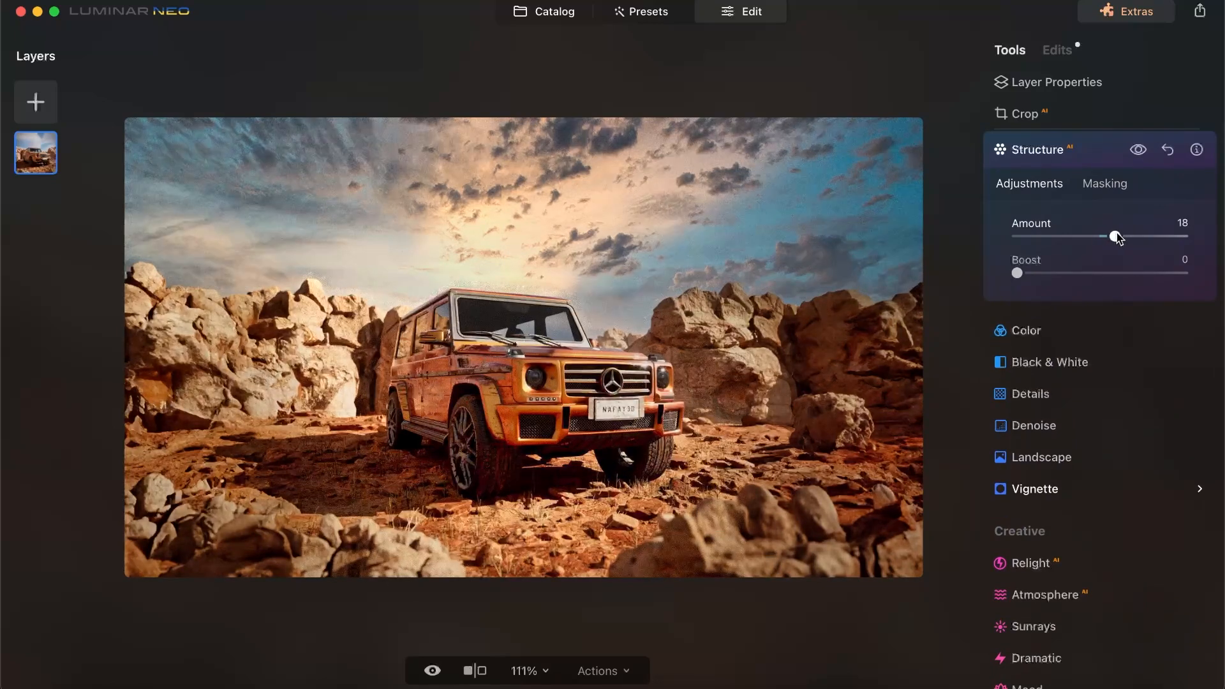
pyautogui.moveTo(1117, 238); pyautogui.dragTo(1213, 241)
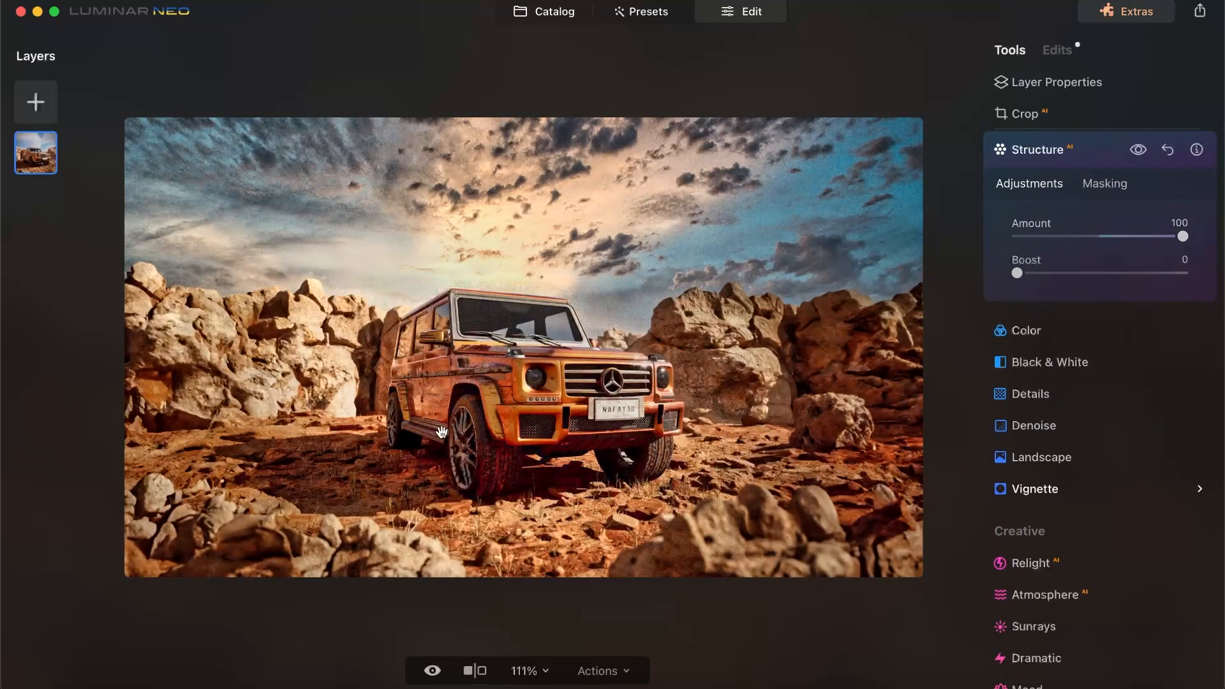
pyautogui.moveTo(1184, 236); pyautogui.dragTo(1112, 253)
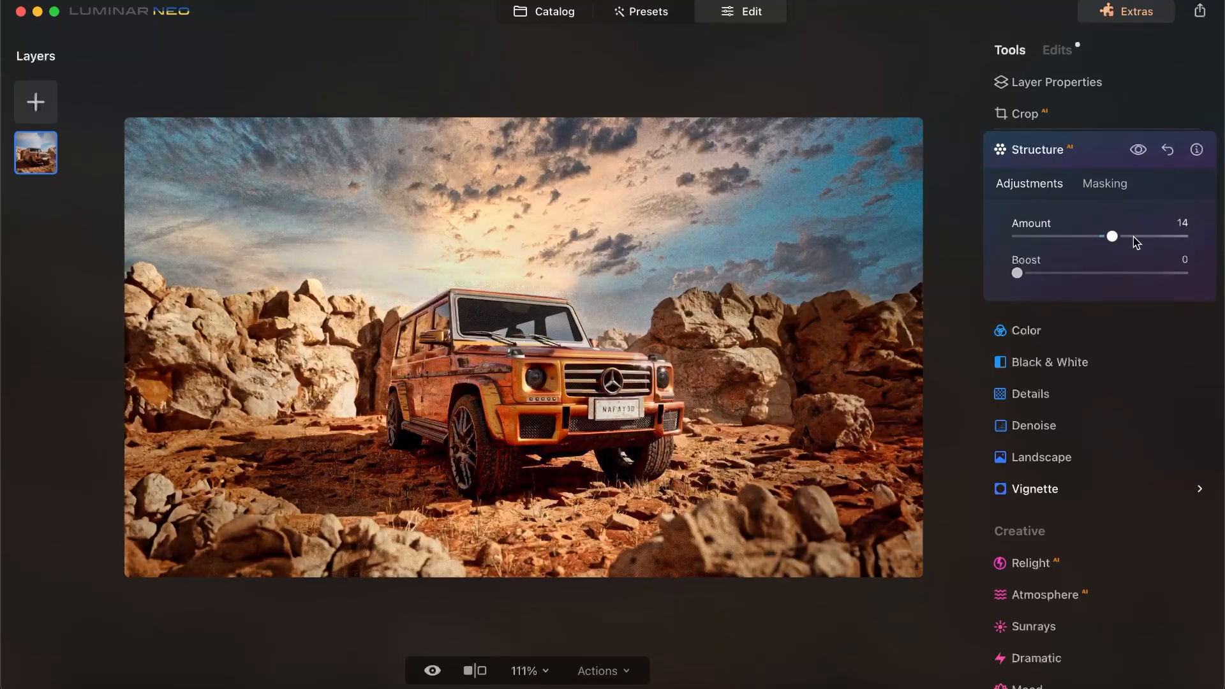
pyautogui.moveTo(1113, 239); pyautogui.dragTo(1109, 239)
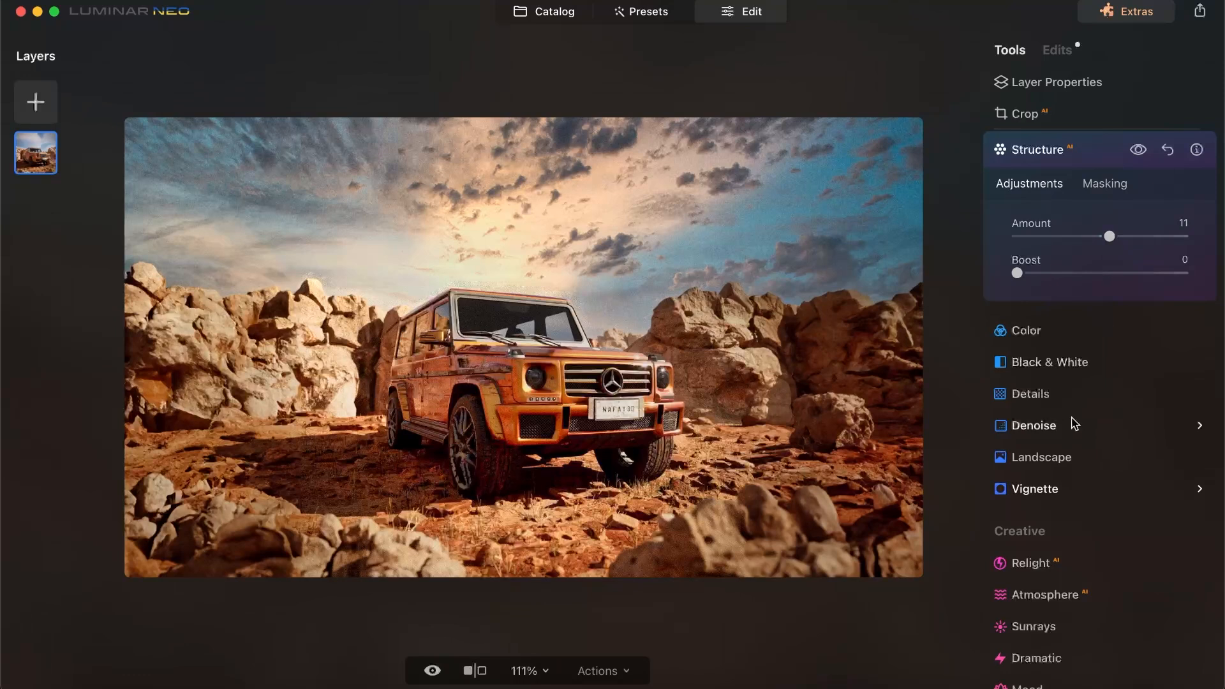
# Use Relight AI to test a brighter foreground up to 74, and set Brightness Near to -48
pyautogui.click(1038, 332)
pyautogui.scroll(-5, 1041, 345)
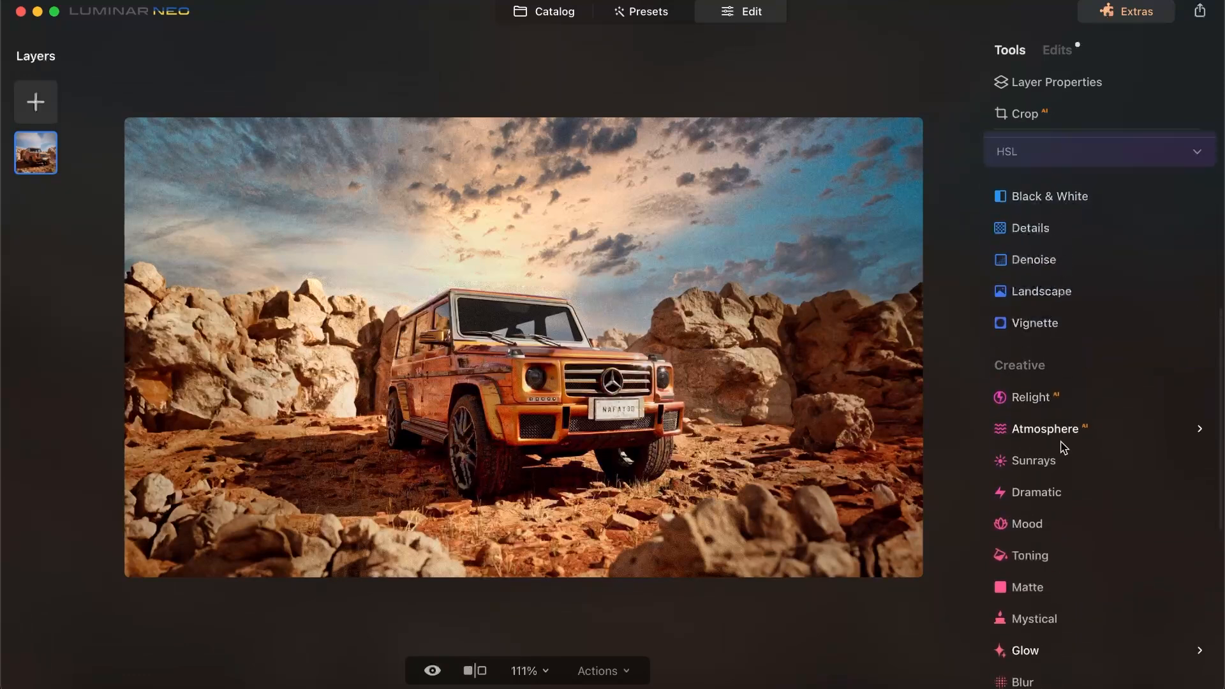
pyautogui.click(1048, 396)
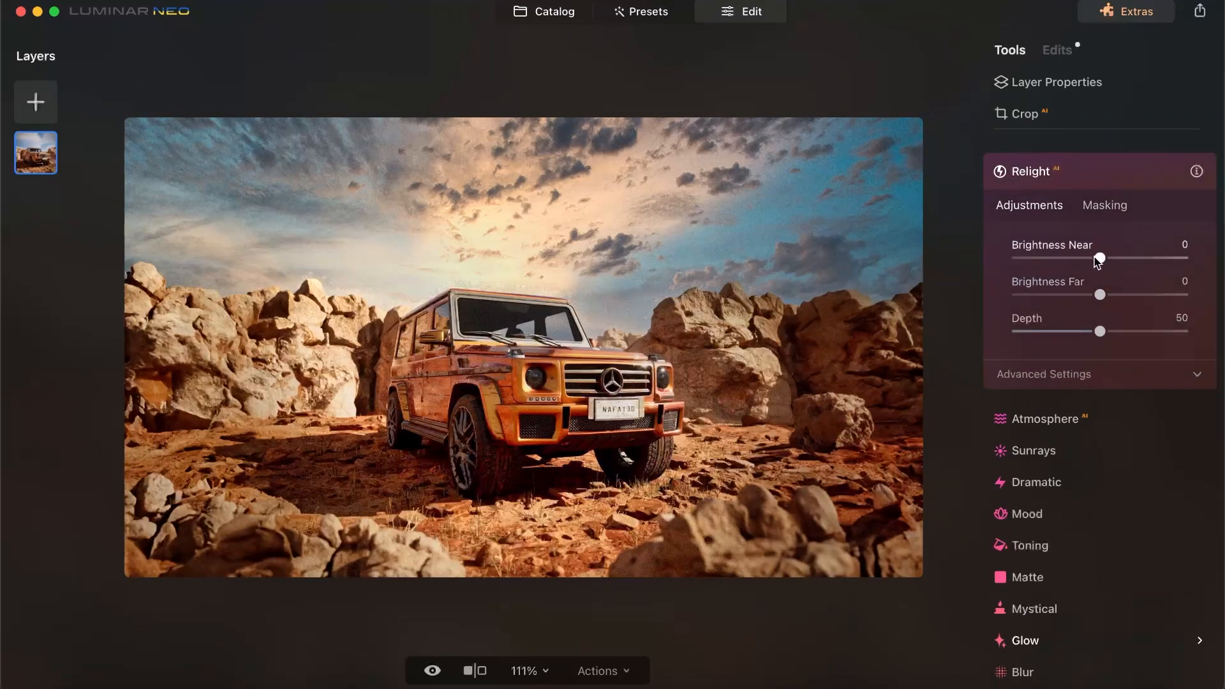
pyautogui.moveTo(1102, 262); pyautogui.dragTo(1141, 264)
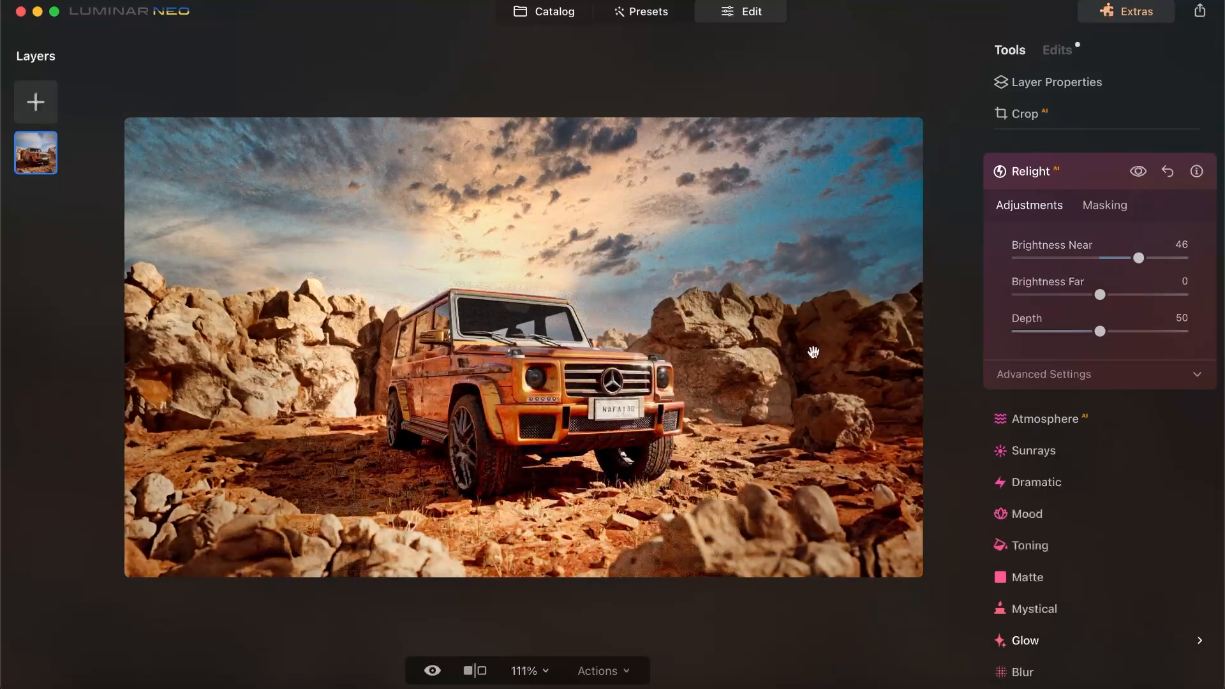
pyautogui.moveTo(1140, 263)
pyautogui.mouseDown()
pyautogui.moveTo(1050, 263)
pyautogui.moveTo(1155, 264)
pyautogui.mouseUp()
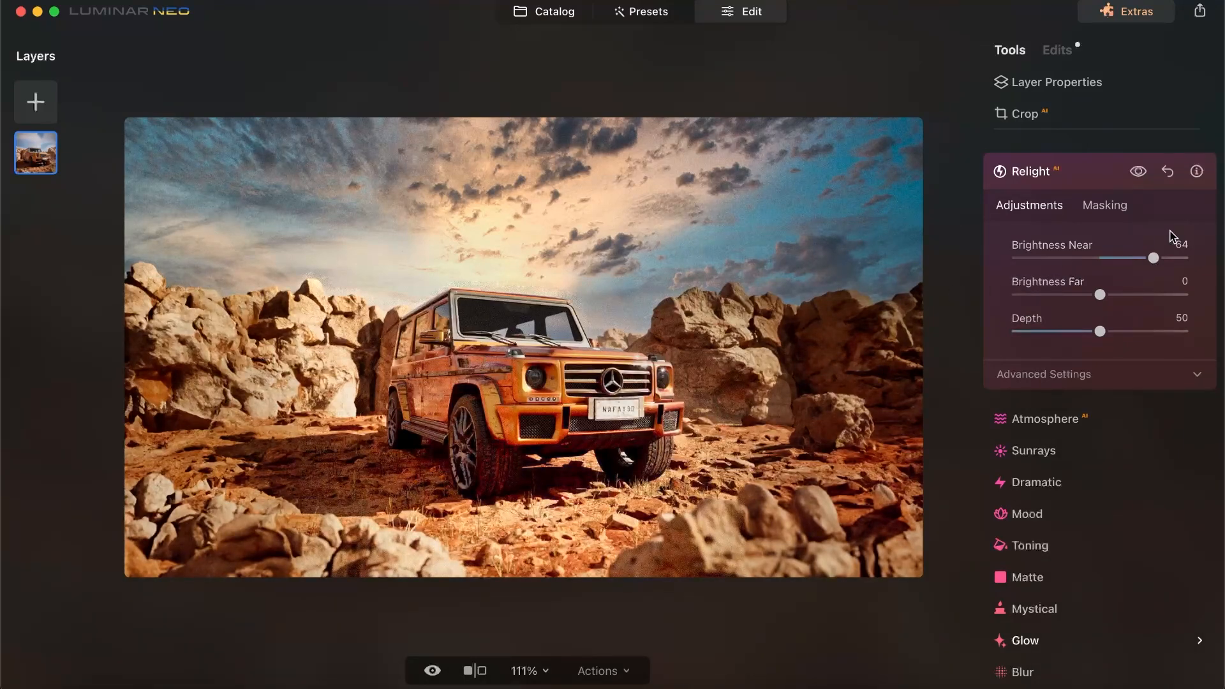
pyautogui.moveTo(1154, 258); pyautogui.dragTo(1162, 261)
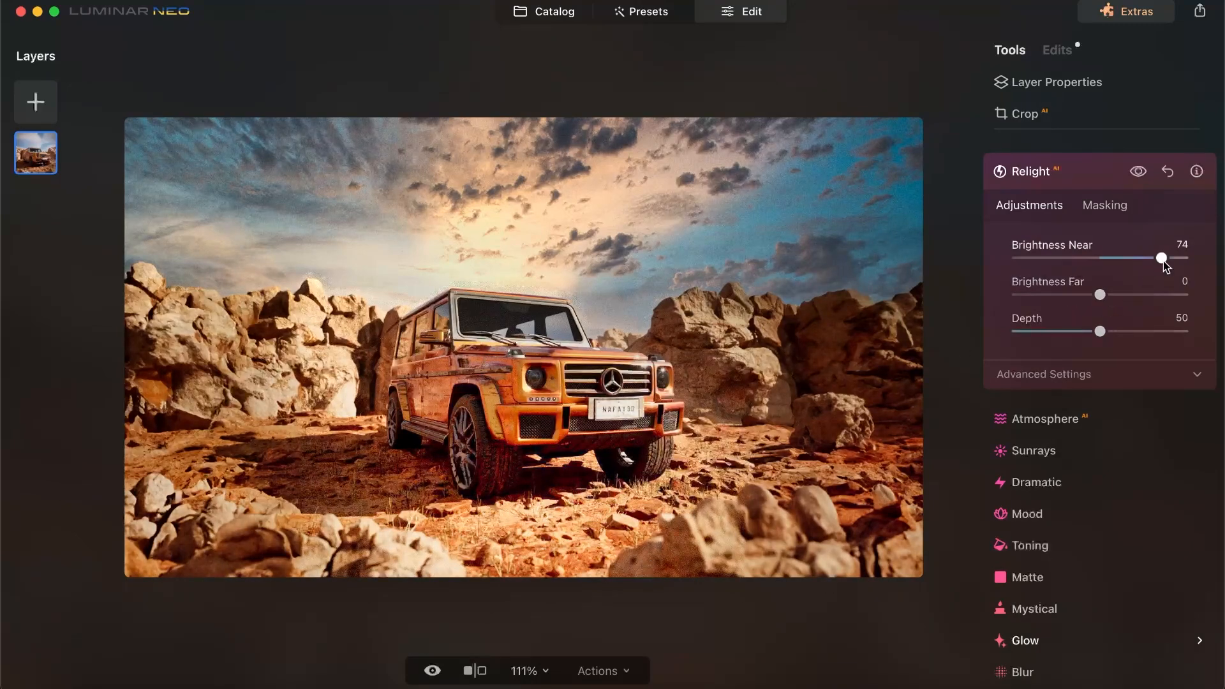
pyautogui.moveTo(1162, 257); pyautogui.dragTo(1053, 265)
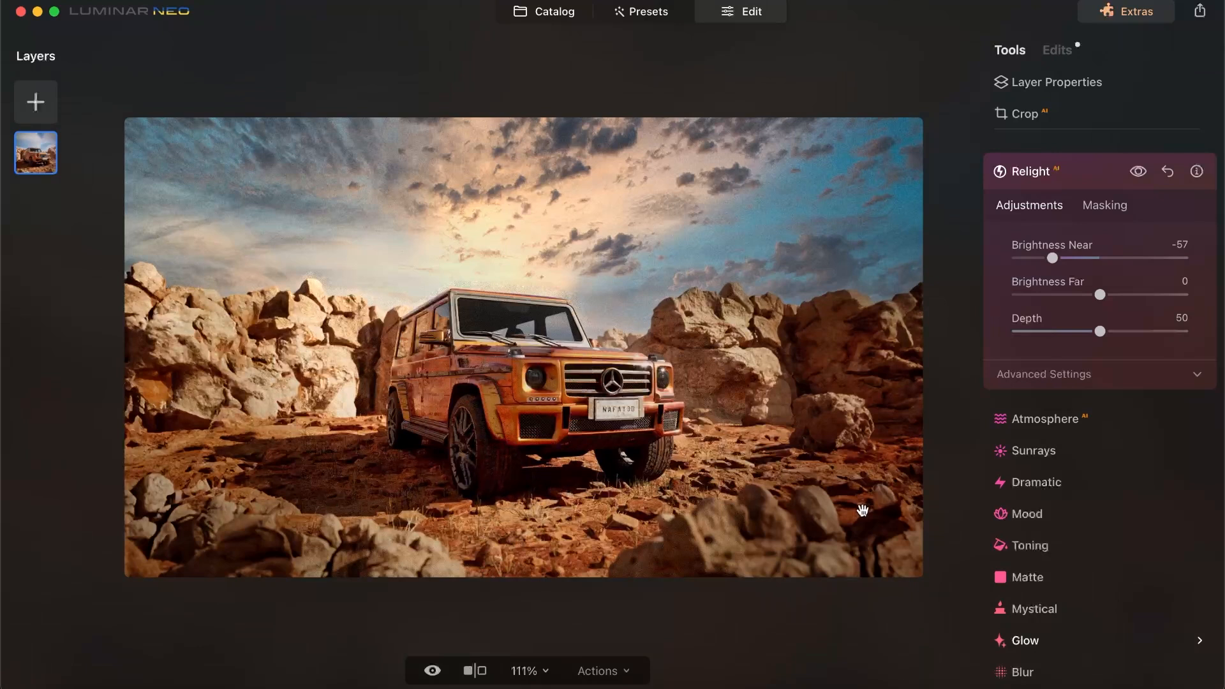
pyautogui.moveTo(1054, 262); pyautogui.dragTo(1062, 260)
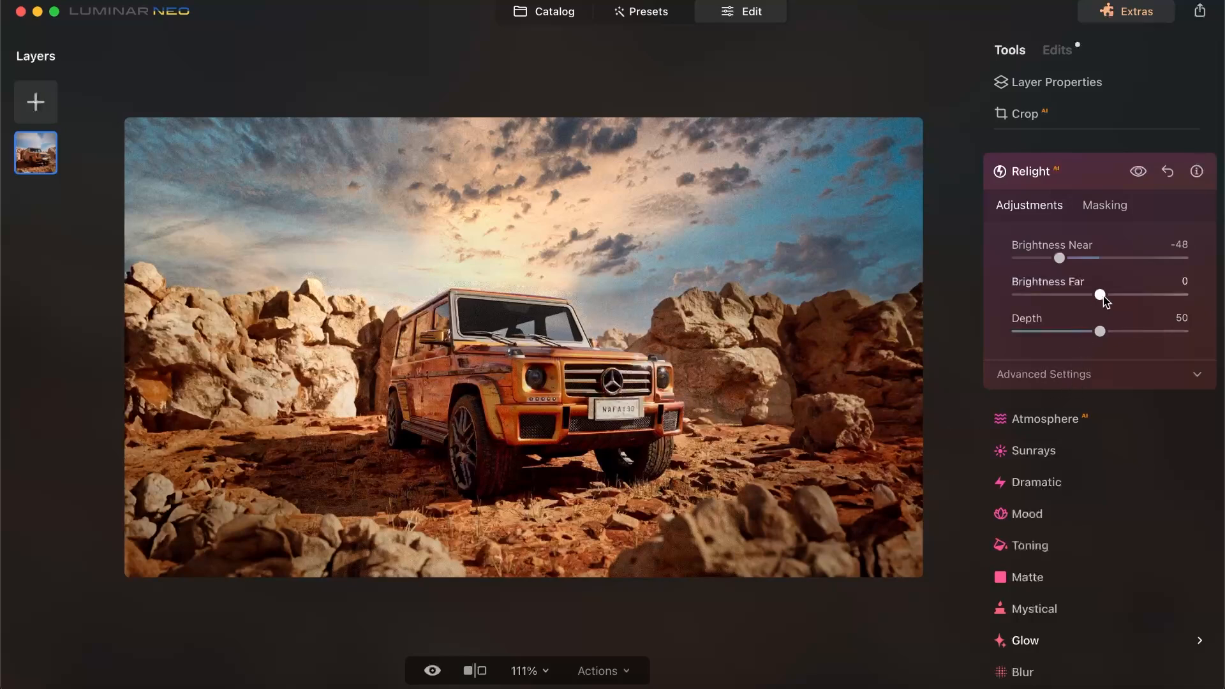
# Set Relight AI's Brightness Far to 17 and its Depth to 17
pyautogui.moveTo(1103, 295)
pyautogui.mouseDown()
pyautogui.moveTo(1061, 295)
pyautogui.moveTo(1118, 296)
pyautogui.mouseUp()
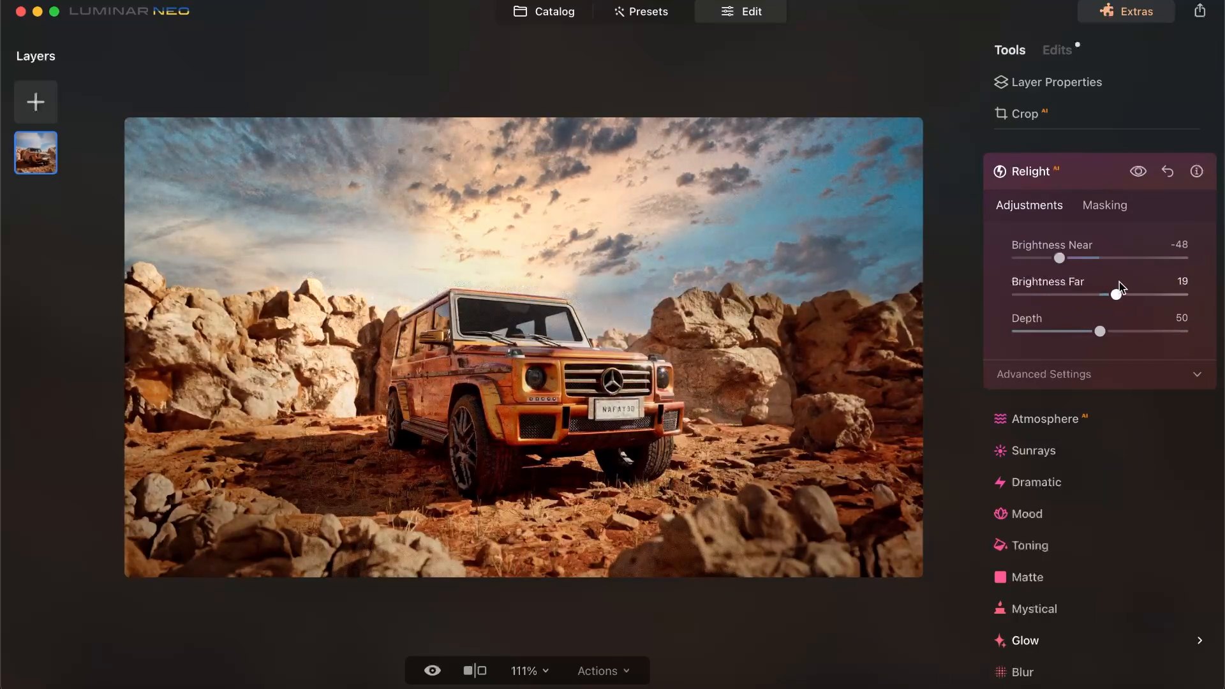
pyautogui.moveTo(1117, 293); pyautogui.dragTo(1114, 295)
pyautogui.moveTo(1101, 331); pyautogui.dragTo(1053, 323)
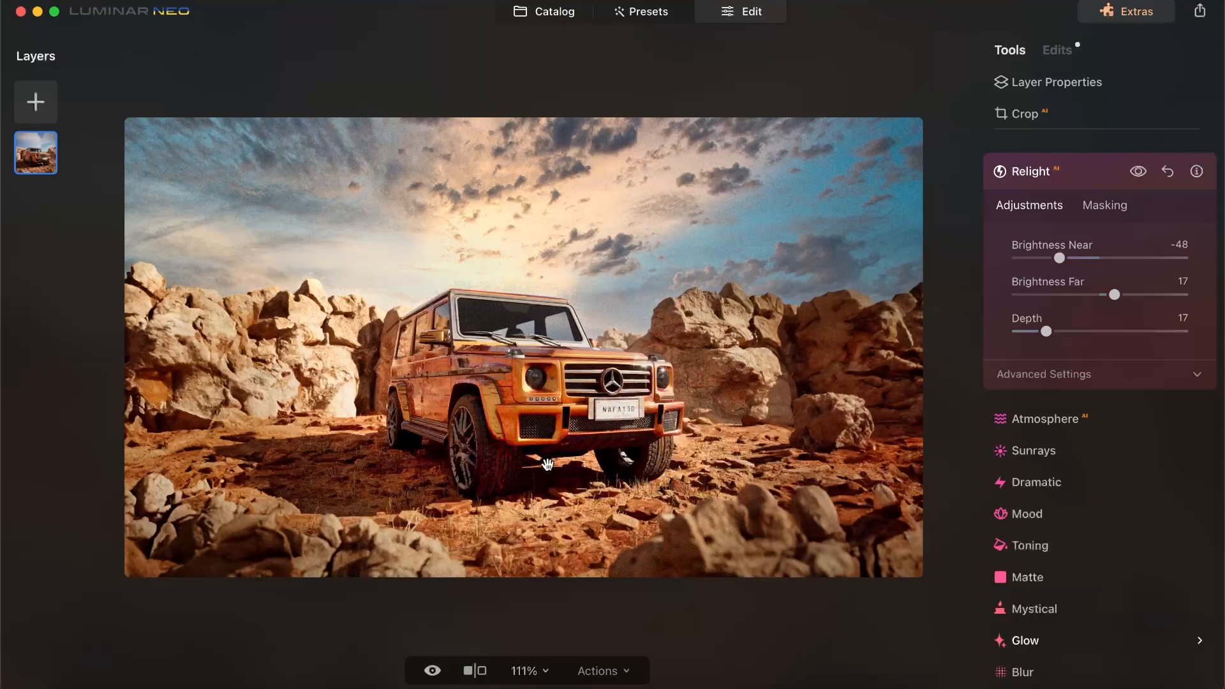
# Try a cooler Warmth Near in Relight AI's advanced settings and reset it to 0
pyautogui.scroll(-1, 1202, 480)
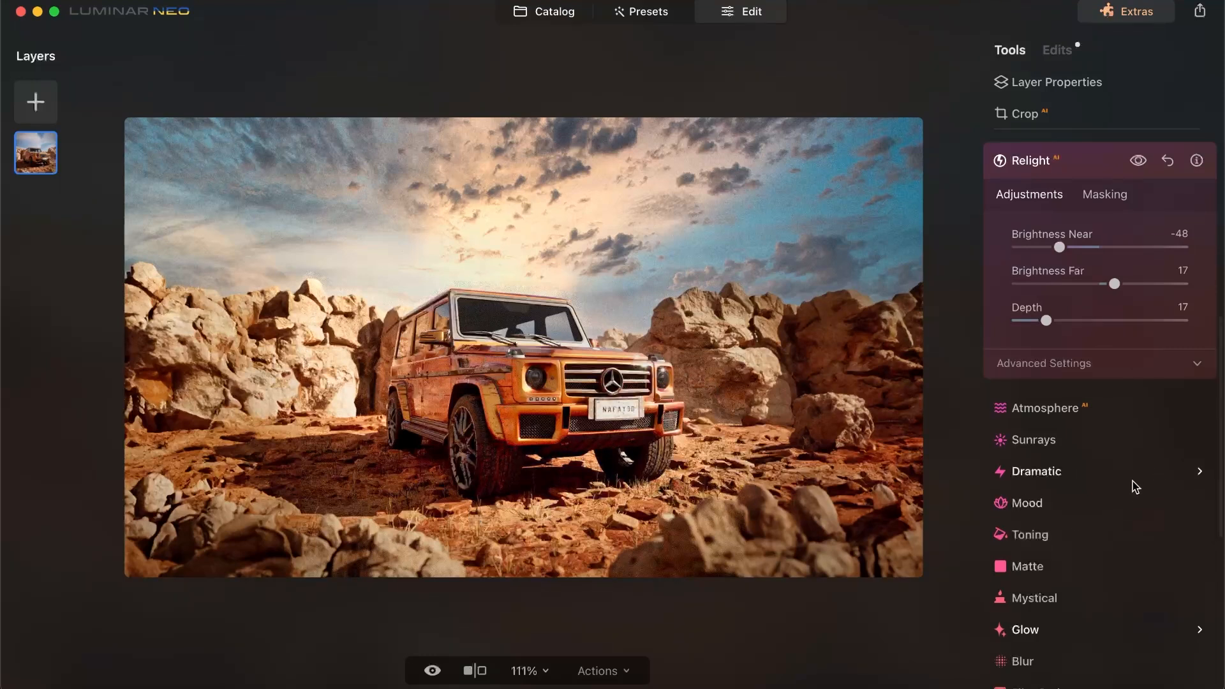
pyautogui.click(1084, 375)
pyautogui.scroll(-2, 1079, 389)
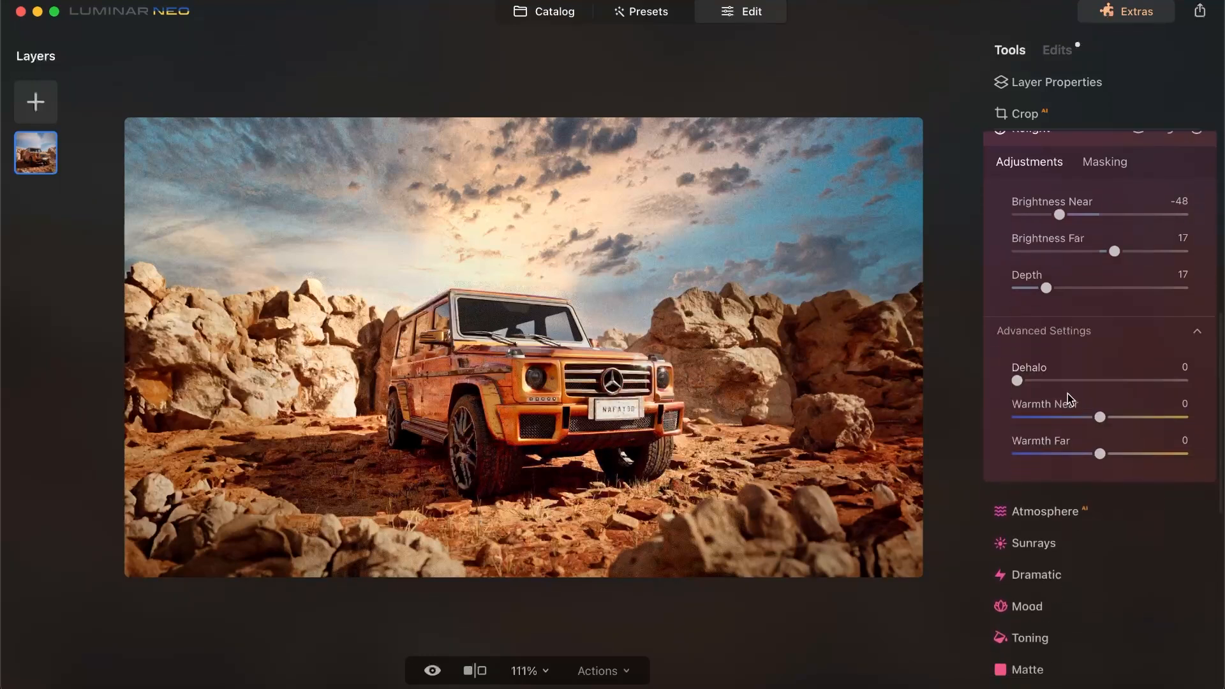
pyautogui.moveTo(1017, 381); pyautogui.dragTo(978, 403)
pyautogui.scroll(-3, 1067, 348)
pyautogui.moveTo(1100, 375); pyautogui.dragTo(1065, 375)
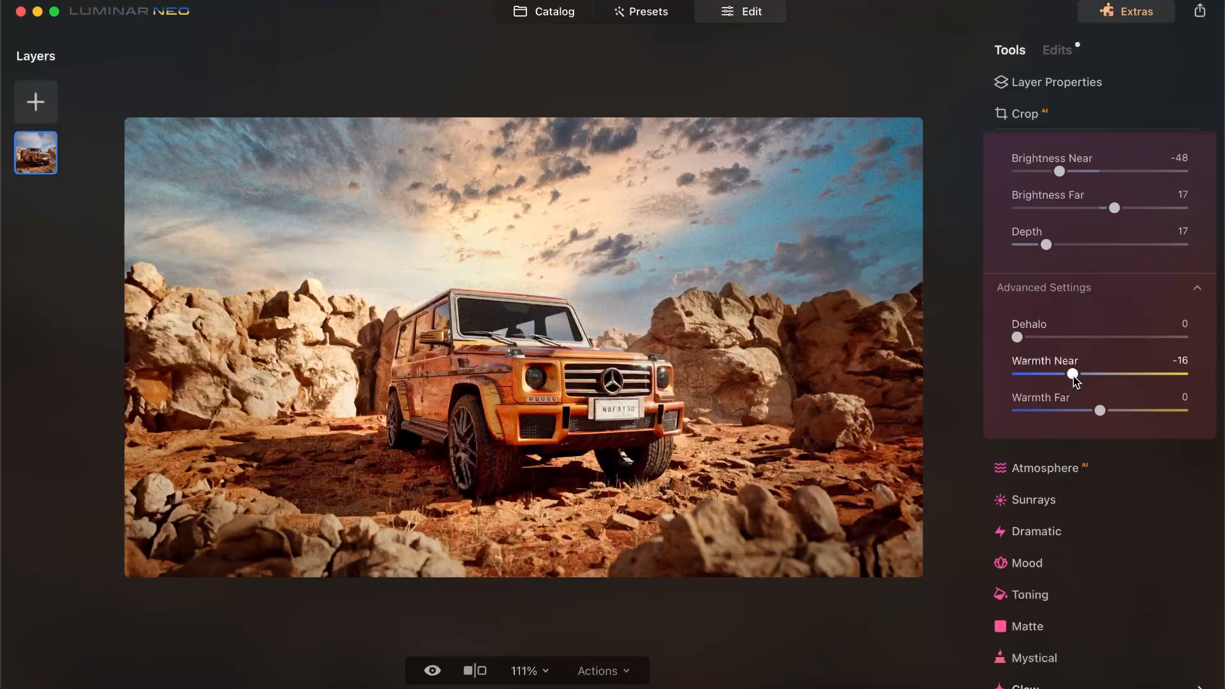
pyautogui.doubleClick(1074, 375)
pyautogui.scroll(-2, 1066, 475)
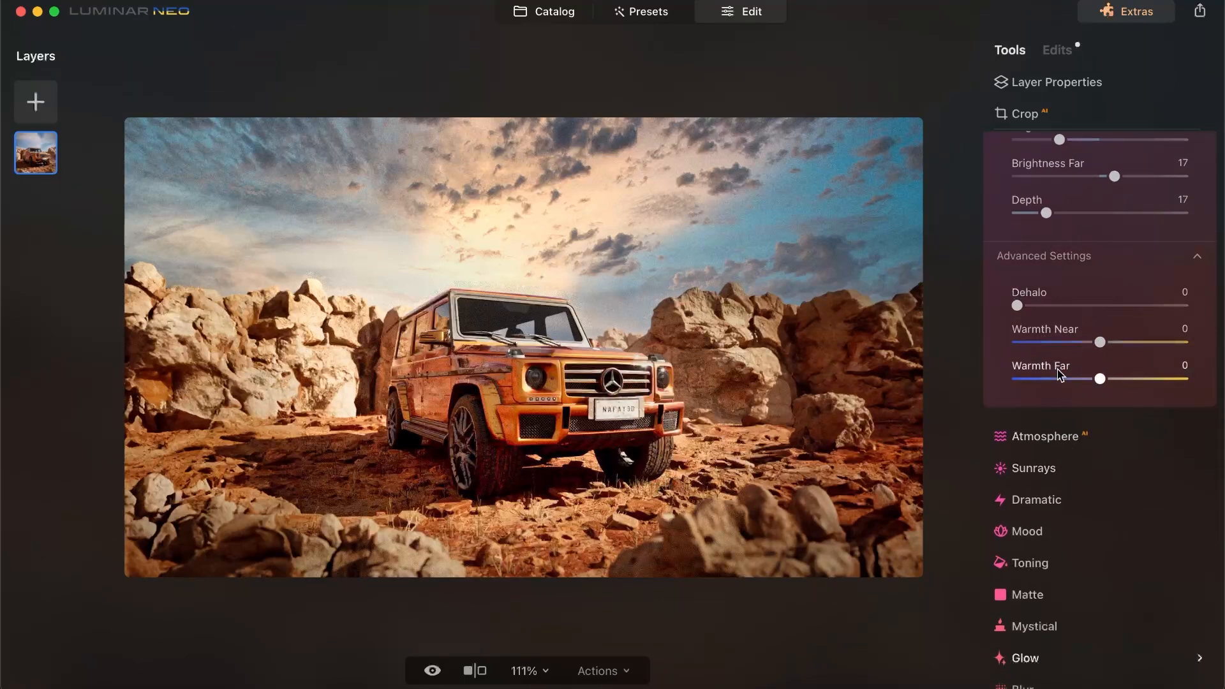
# Add Atmosphere AI fog to the photo with an amount of 73 and a depth of 0
pyautogui.click(1050, 446)
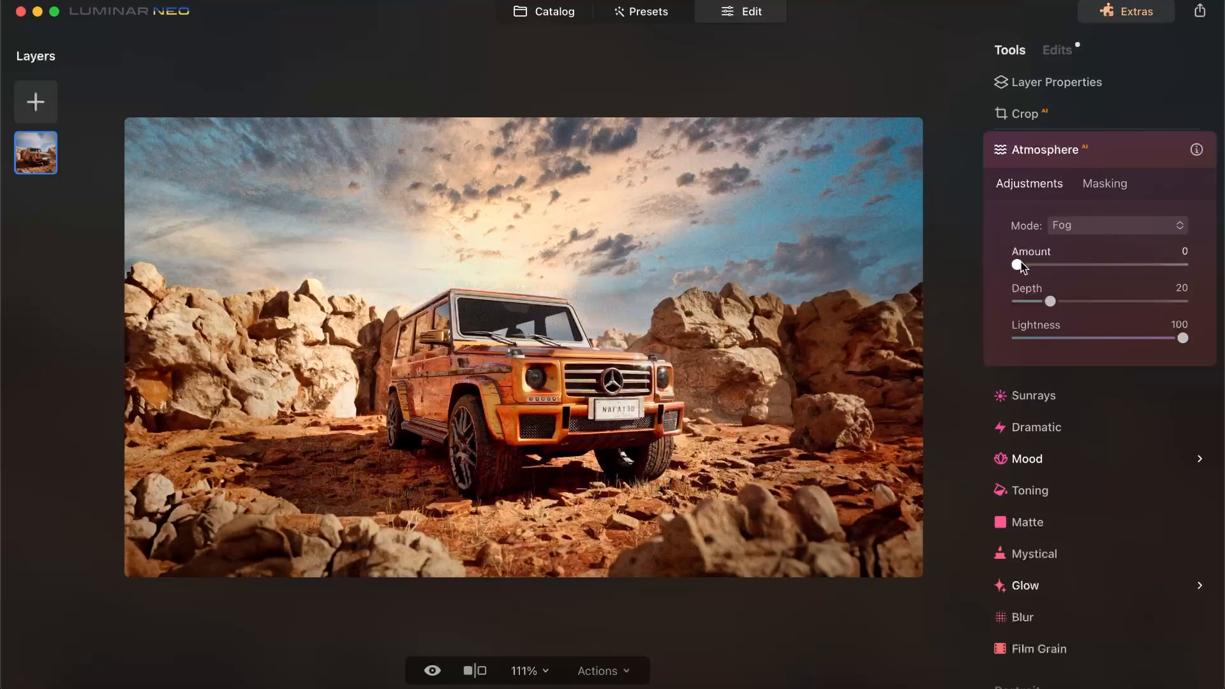
pyautogui.moveTo(1019, 267); pyautogui.dragTo(1077, 267)
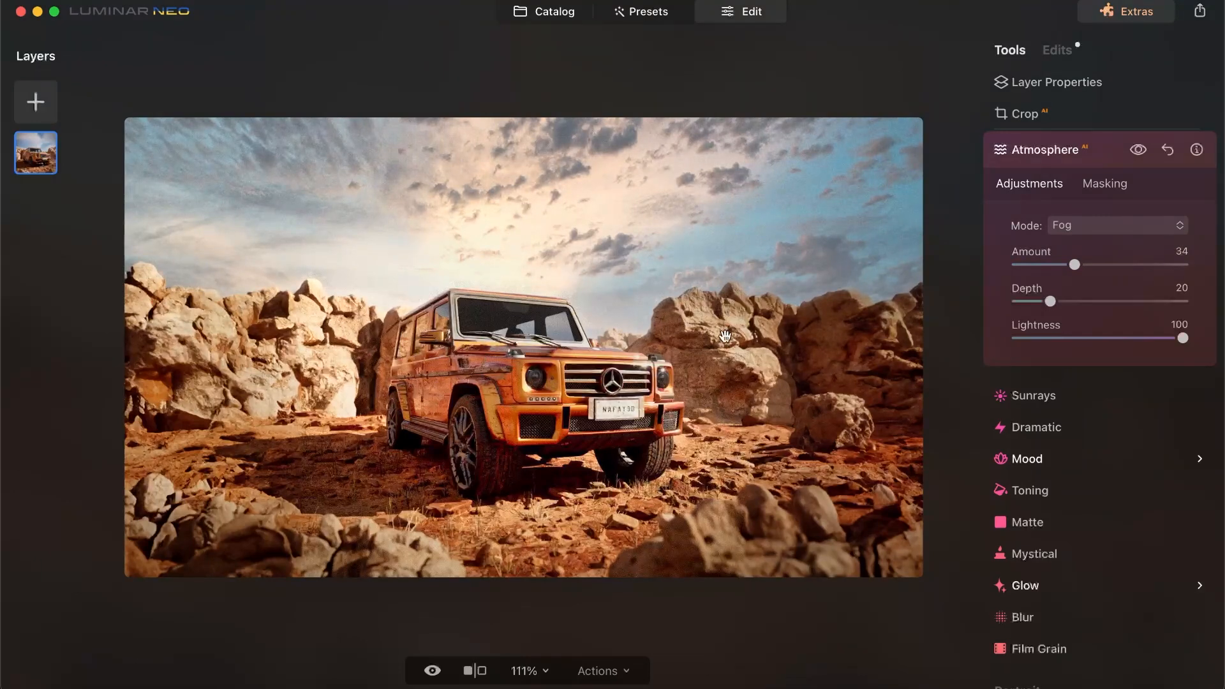
pyautogui.moveTo(1075, 264); pyautogui.dragTo(973, 307)
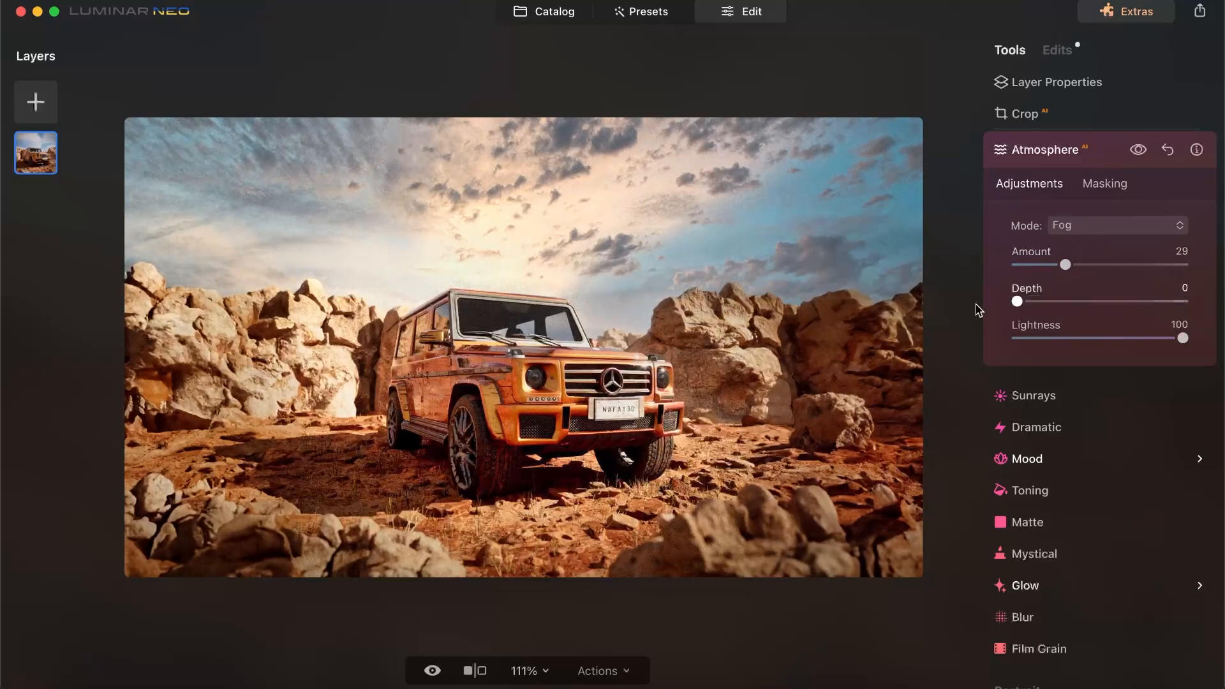
pyautogui.moveTo(1065, 265); pyautogui.dragTo(1140, 266)
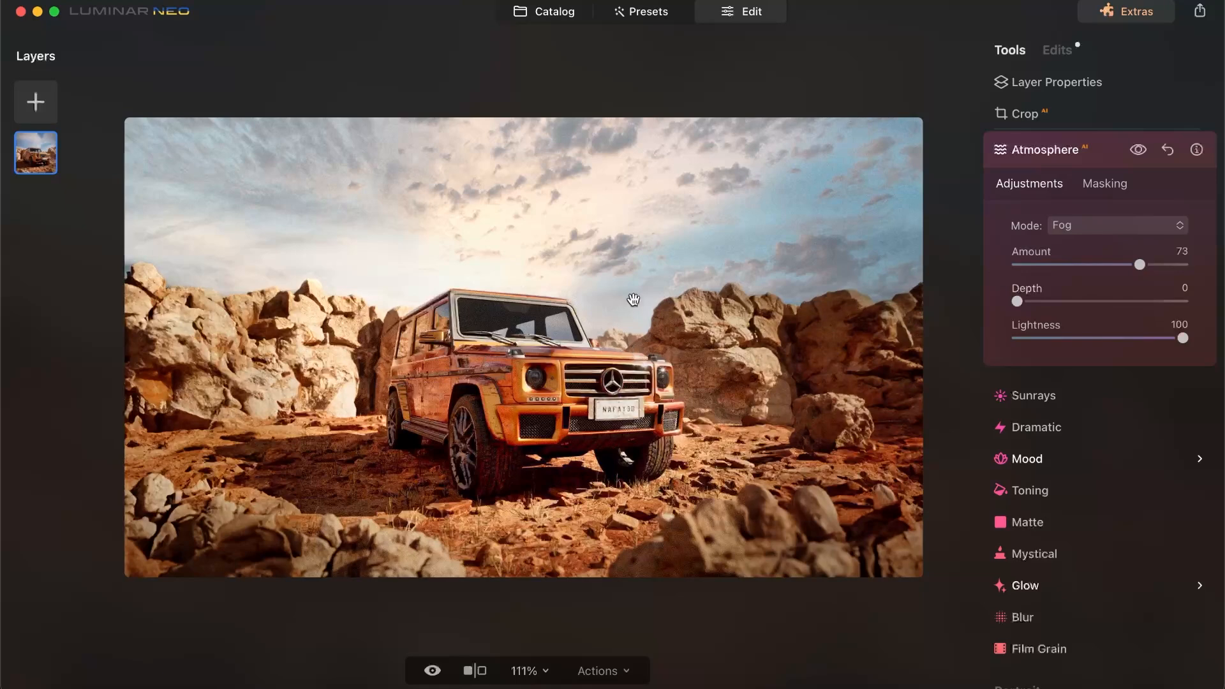
# Test Atmosphere AI fog at a depth of 100, and reduce it to an amount of 29 and a depth of 39
pyautogui.moveTo(1019, 302); pyautogui.dragTo(1192, 304)
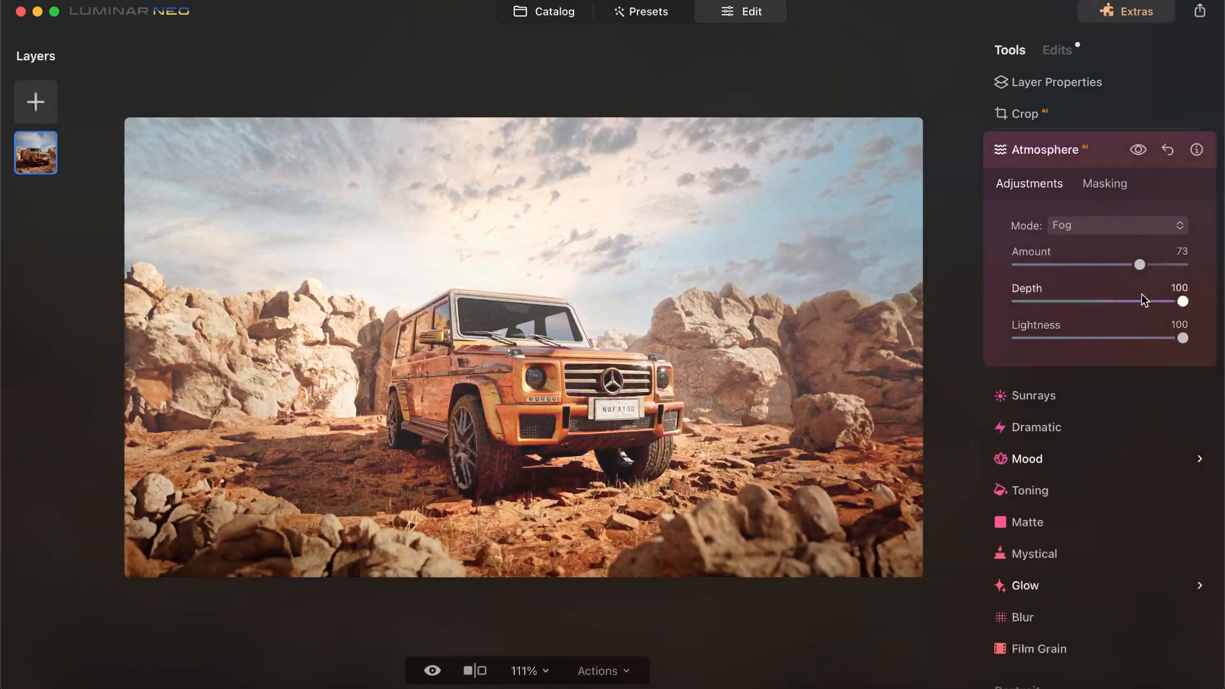
pyautogui.moveTo(1140, 264); pyautogui.dragTo(1067, 289)
pyautogui.moveTo(1181, 302); pyautogui.dragTo(1080, 297)
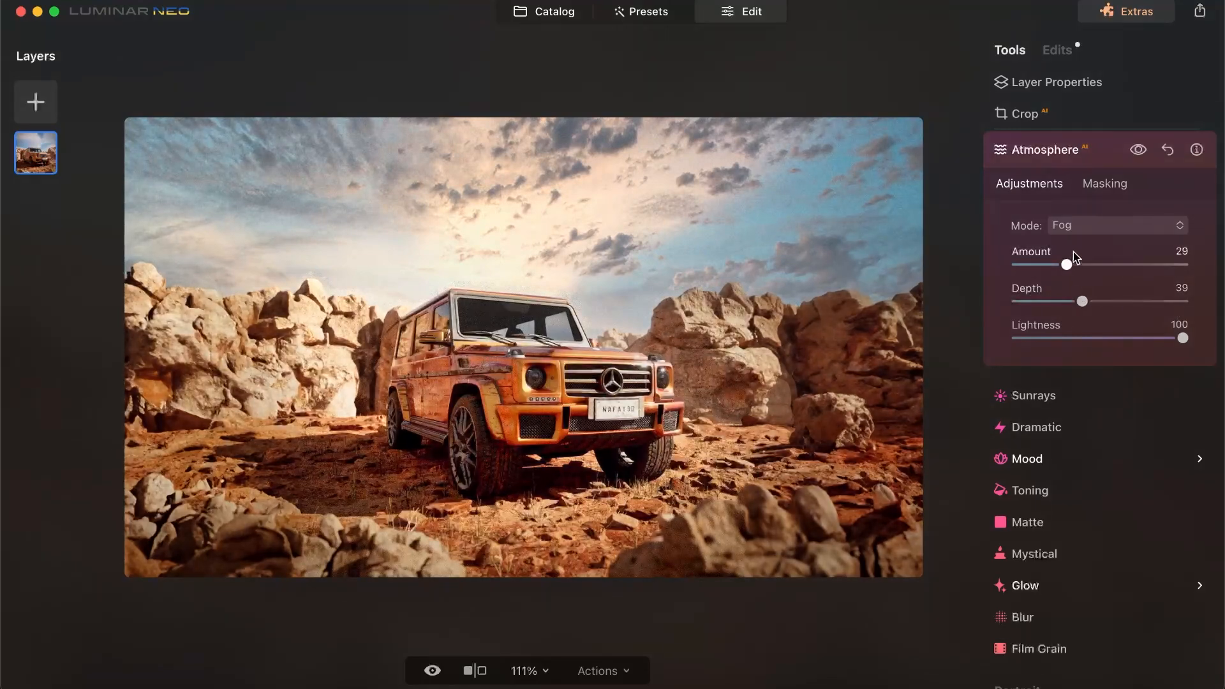
# Try Atmosphere AI's Layered Fog, Mist and Haze modes, testing Haze at an amount of 69
pyautogui.click(1085, 225)
pyautogui.click(1077, 268)
pyautogui.click(1111, 226)
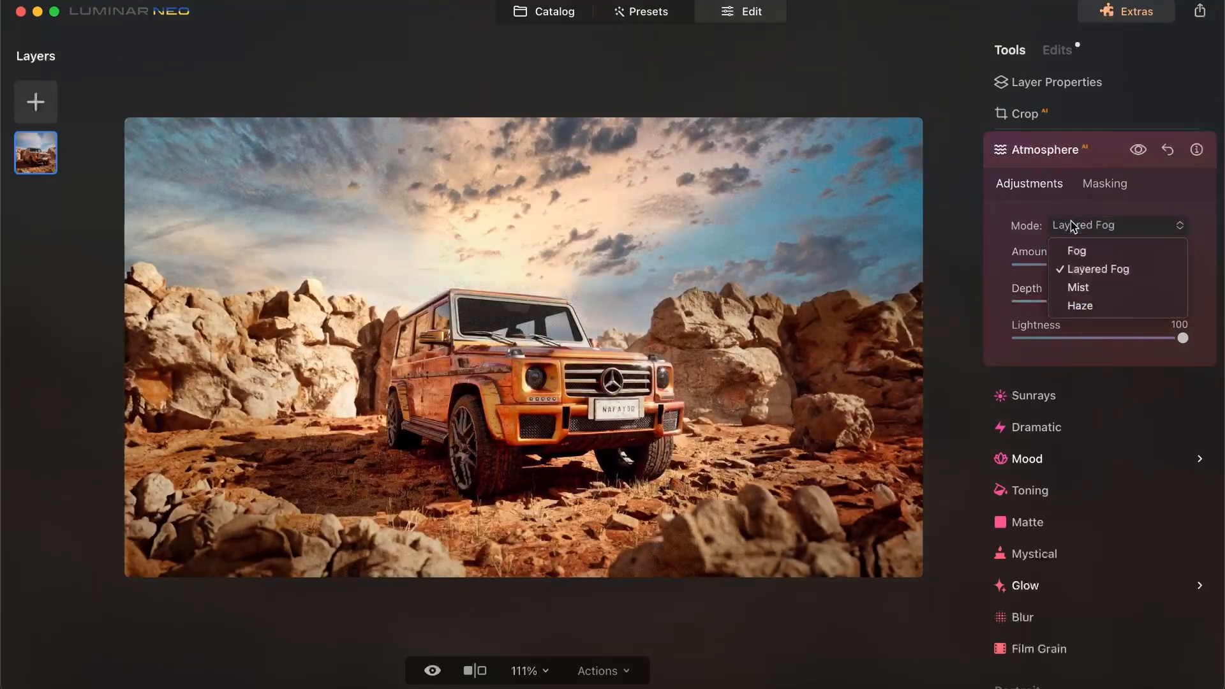
pyautogui.click(1074, 285)
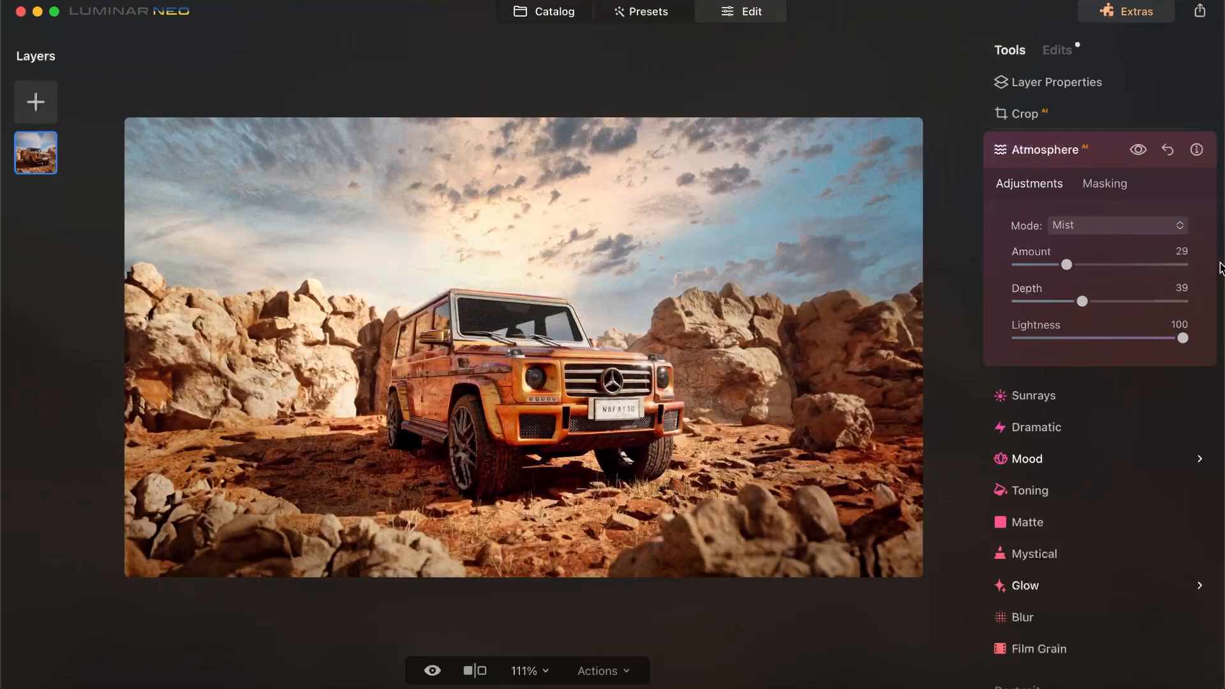
pyautogui.click(1113, 228)
pyautogui.click(1115, 305)
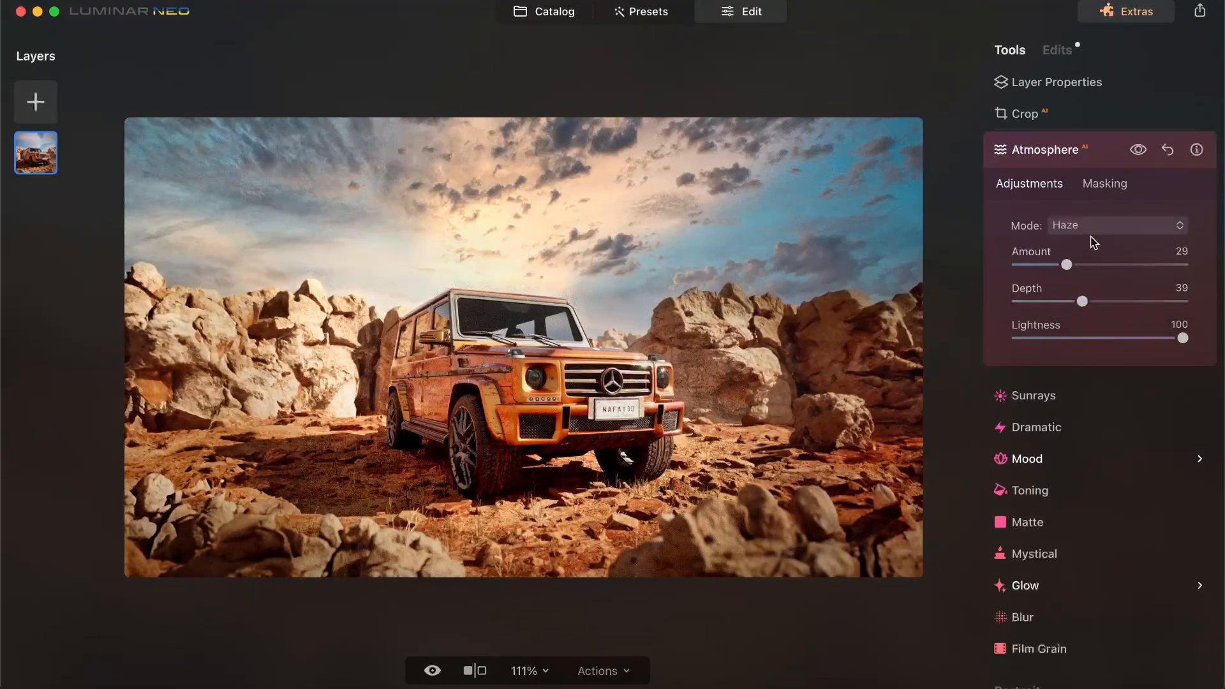
pyautogui.moveTo(1066, 264); pyautogui.dragTo(1133, 264)
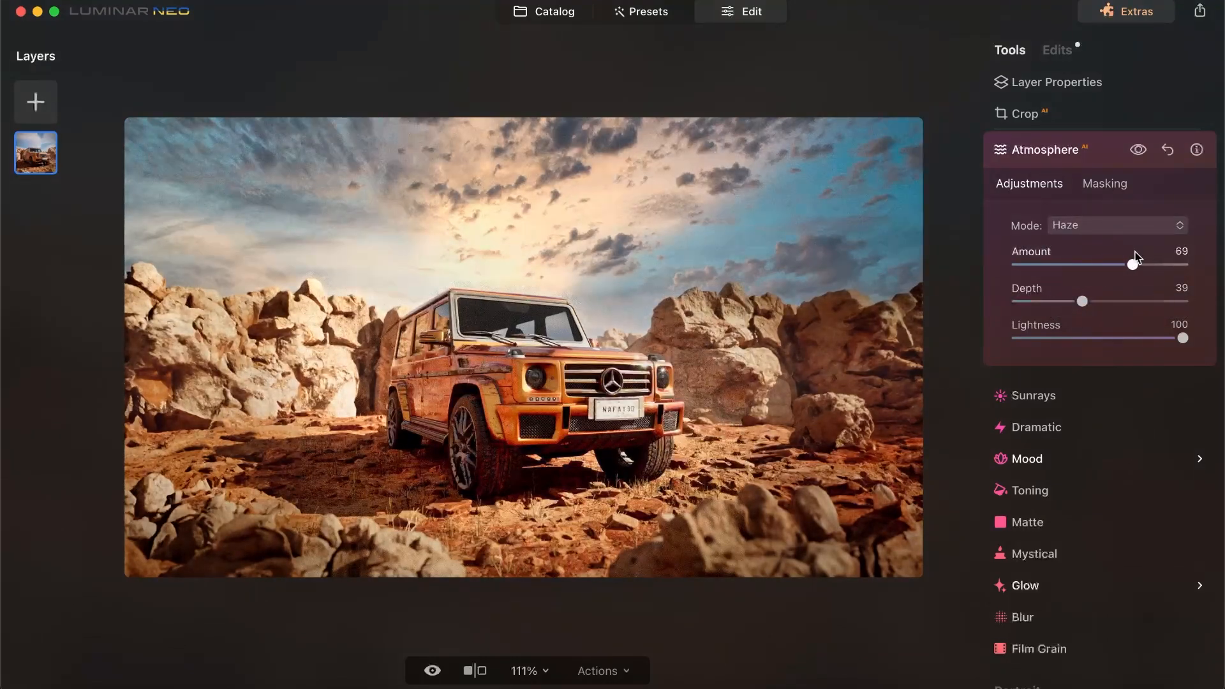
# Set Atmosphere AI to Mist mode with a depth of 32 and an amount of 18
pyautogui.moveTo(1082, 302)
pyautogui.mouseDown()
pyautogui.moveTo(1118, 303)
pyautogui.moveTo(1070, 302)
pyautogui.mouseUp()
pyautogui.click(1085, 225)
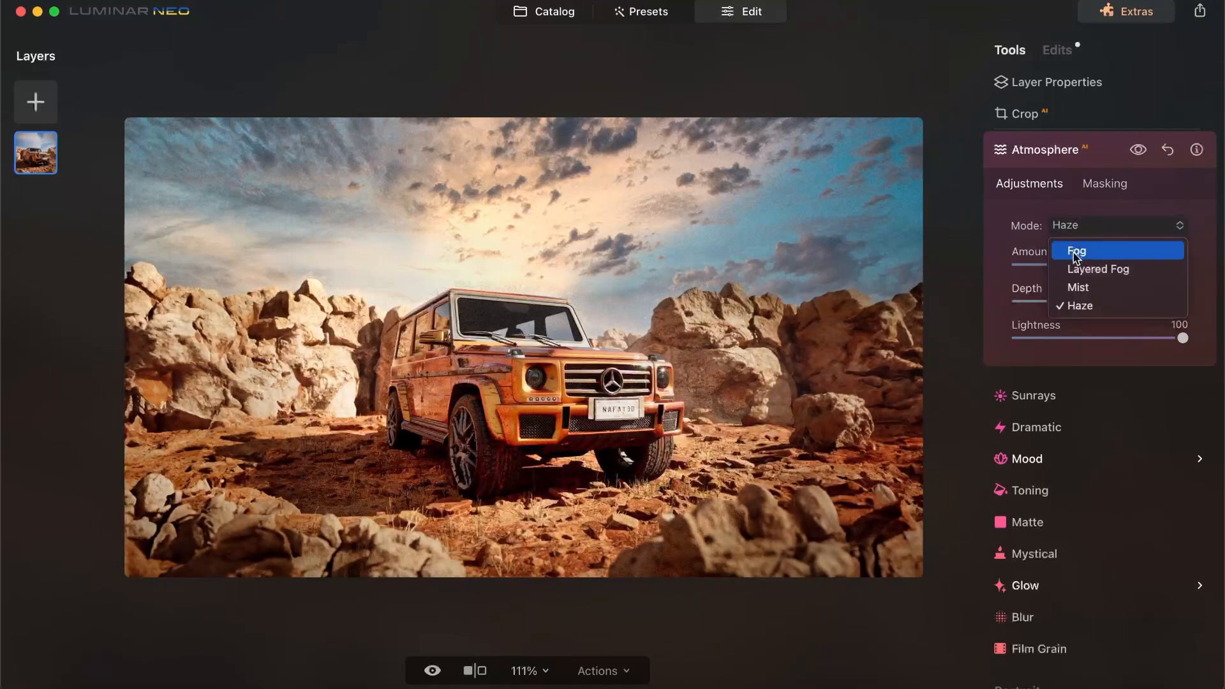
pyautogui.click(1077, 288)
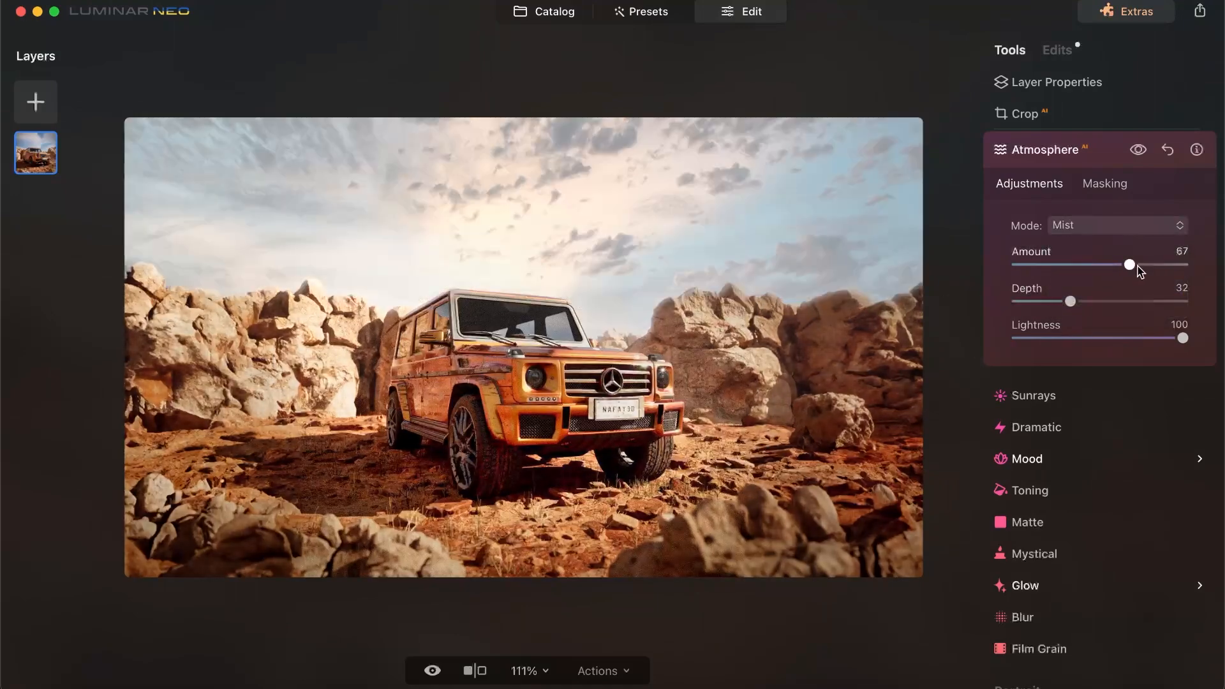
pyautogui.moveTo(1133, 265); pyautogui.dragTo(1048, 265)
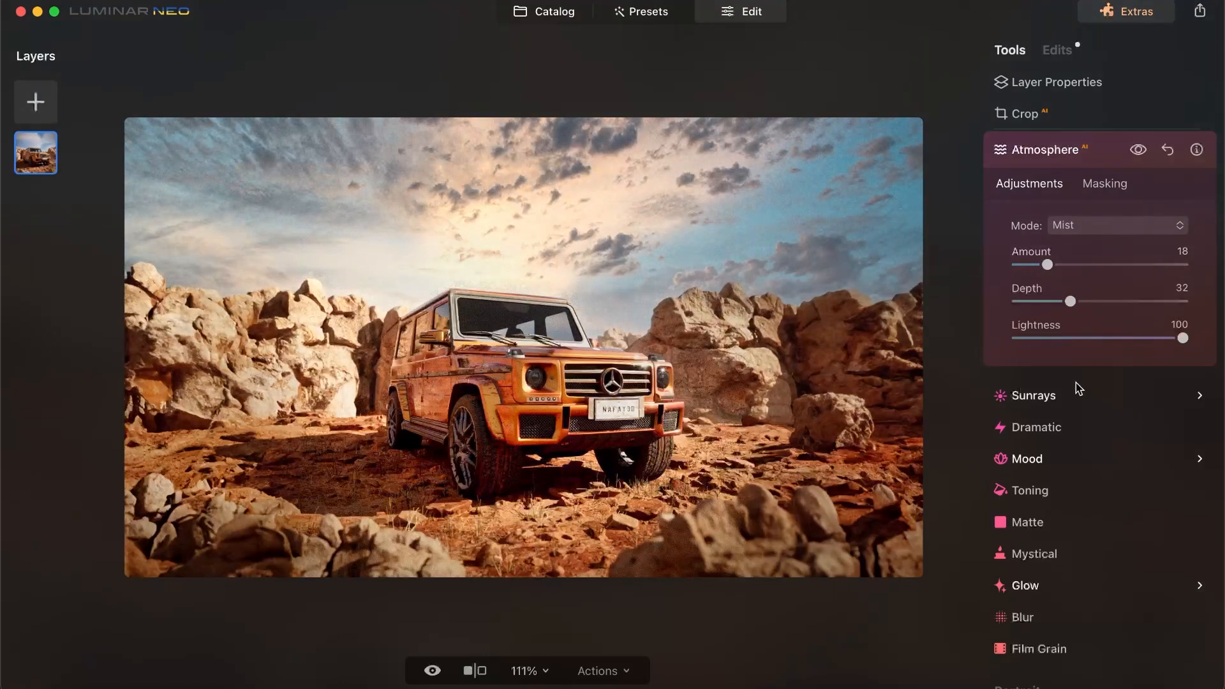
# Add Sunrays with an amount of 21 and the sun center placed just outside the photo's upper-right corner
pyautogui.scroll(-1, 1082, 396)
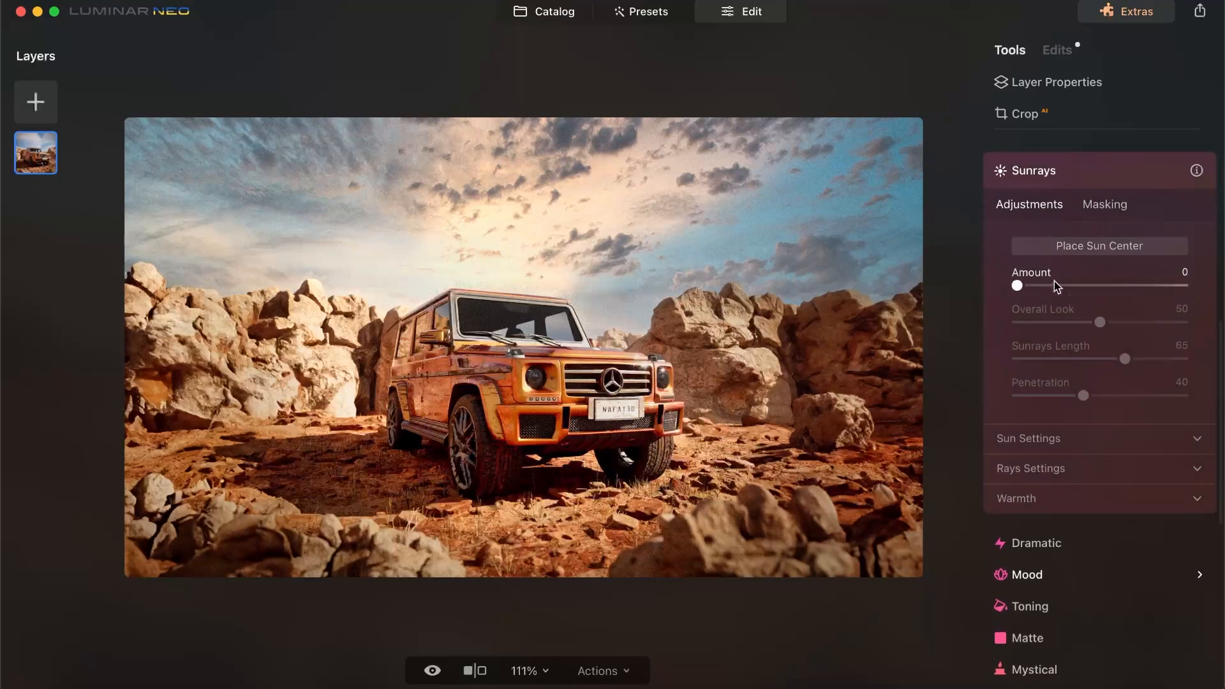
pyautogui.click(1073, 249)
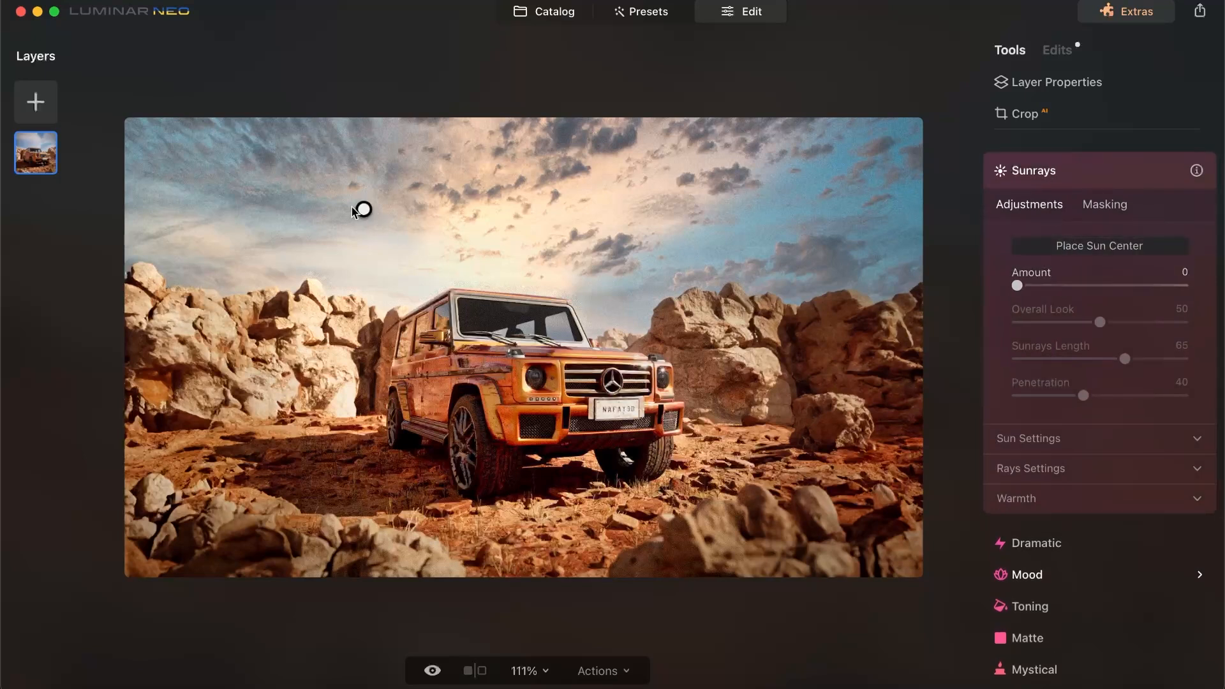
pyautogui.moveTo(365, 210)
pyautogui.mouseDown()
pyautogui.moveTo(383, 207)
pyautogui.moveTo(614, 324)
pyautogui.moveTo(943, 167)
pyautogui.moveTo(944, 187)
pyautogui.moveTo(945, 169)
pyautogui.mouseUp()
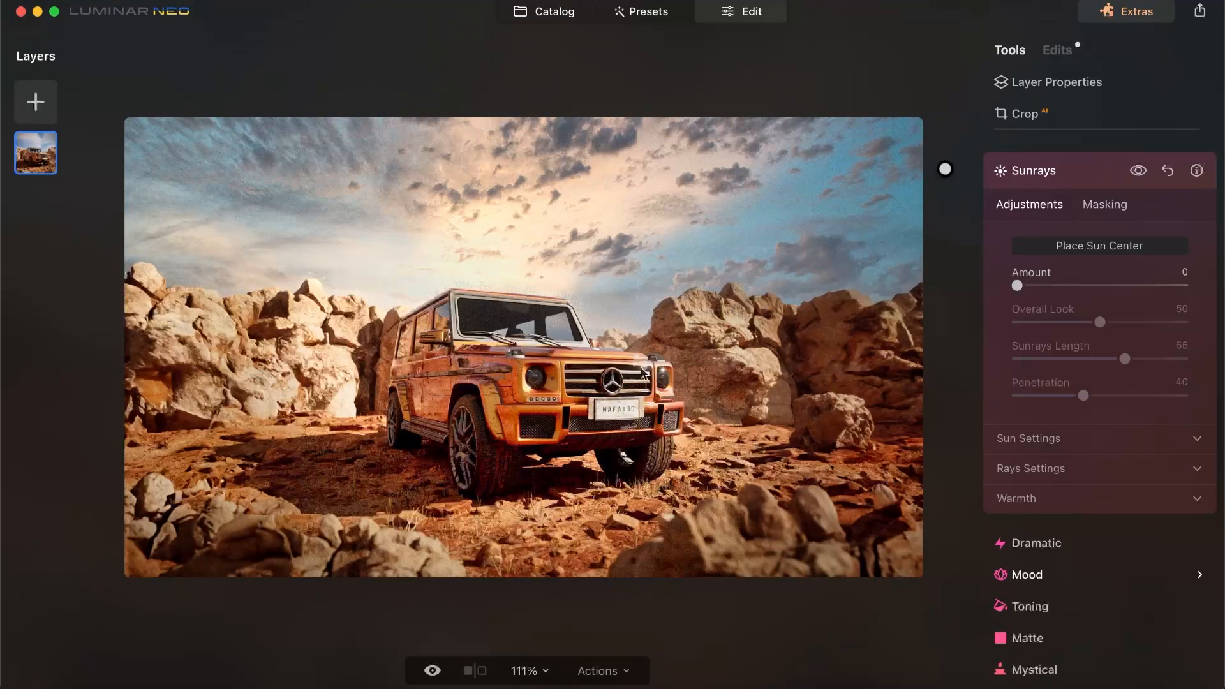
pyautogui.moveTo(1017, 285)
pyautogui.mouseDown()
pyautogui.moveTo(1084, 287)
pyautogui.moveTo(1043, 289)
pyautogui.moveTo(1064, 291)
pyautogui.moveTo(1053, 288)
pyautogui.mouseUp()
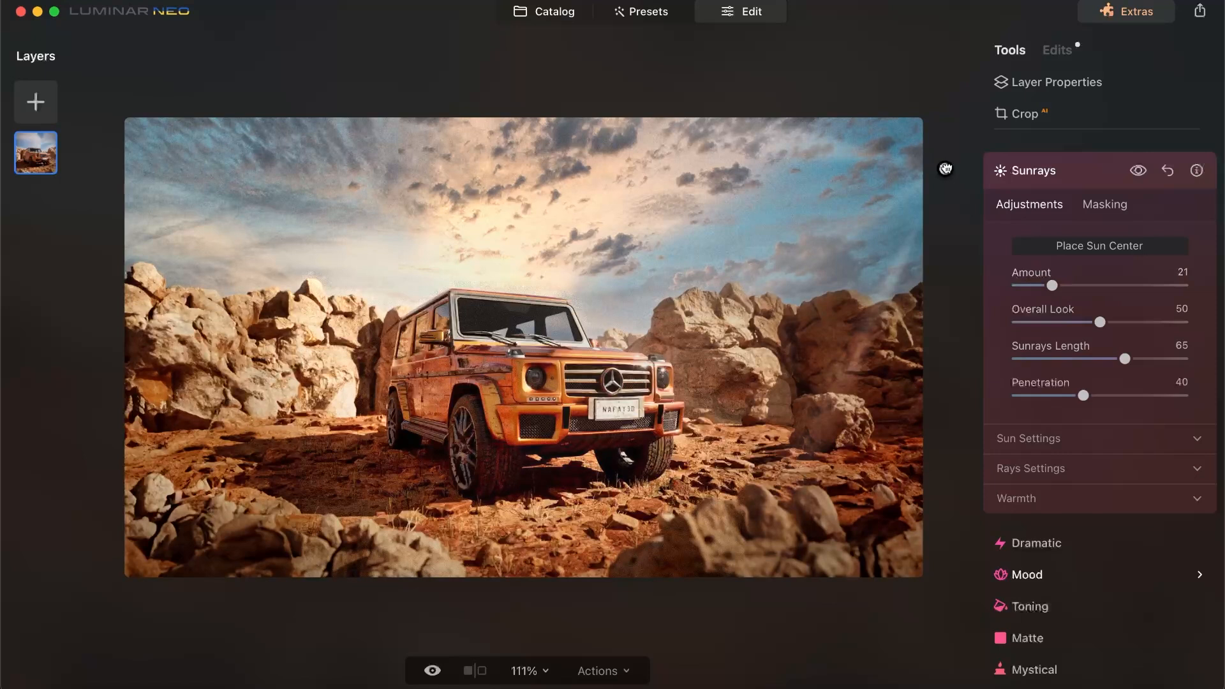
pyautogui.moveTo(946, 169)
pyautogui.mouseDown()
pyautogui.moveTo(952, 128)
pyautogui.moveTo(966, 123)
pyautogui.mouseUp()
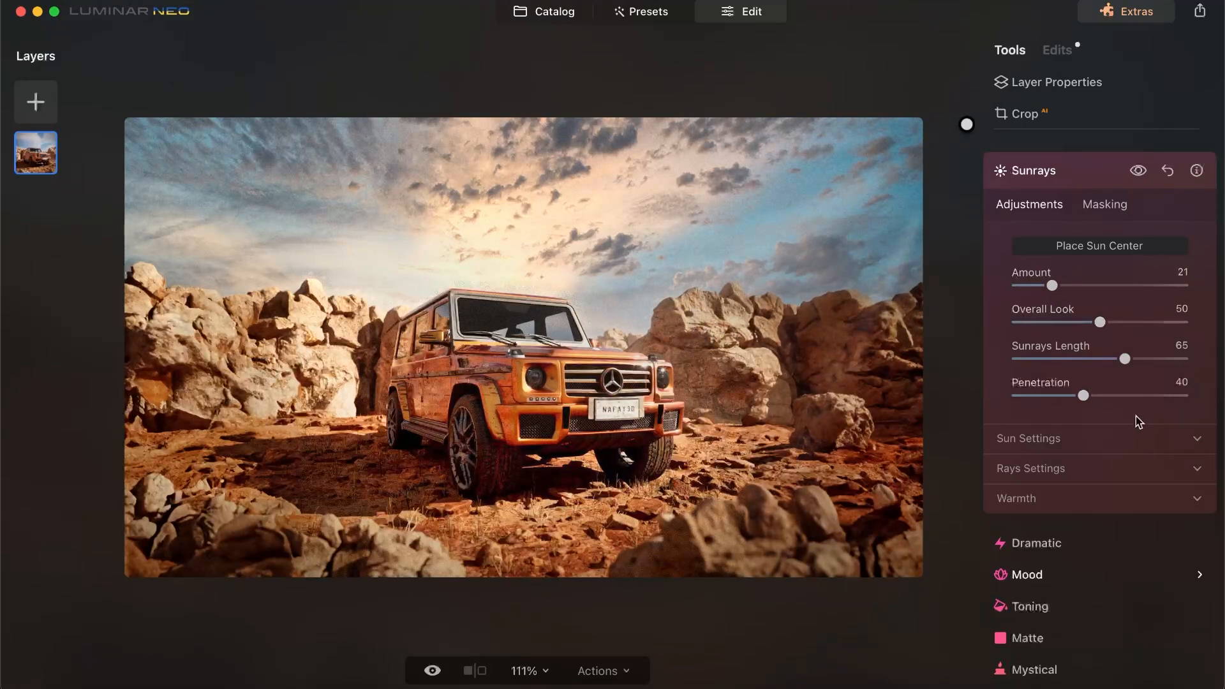
pyautogui.moveTo(1084, 396)
pyautogui.mouseDown()
pyautogui.moveTo(1147, 397)
pyautogui.moveTo(1084, 396)
pyautogui.mouseUp()
# Compare the edited photo with the original several times
pyautogui.scroll(-4, 1033, 403)
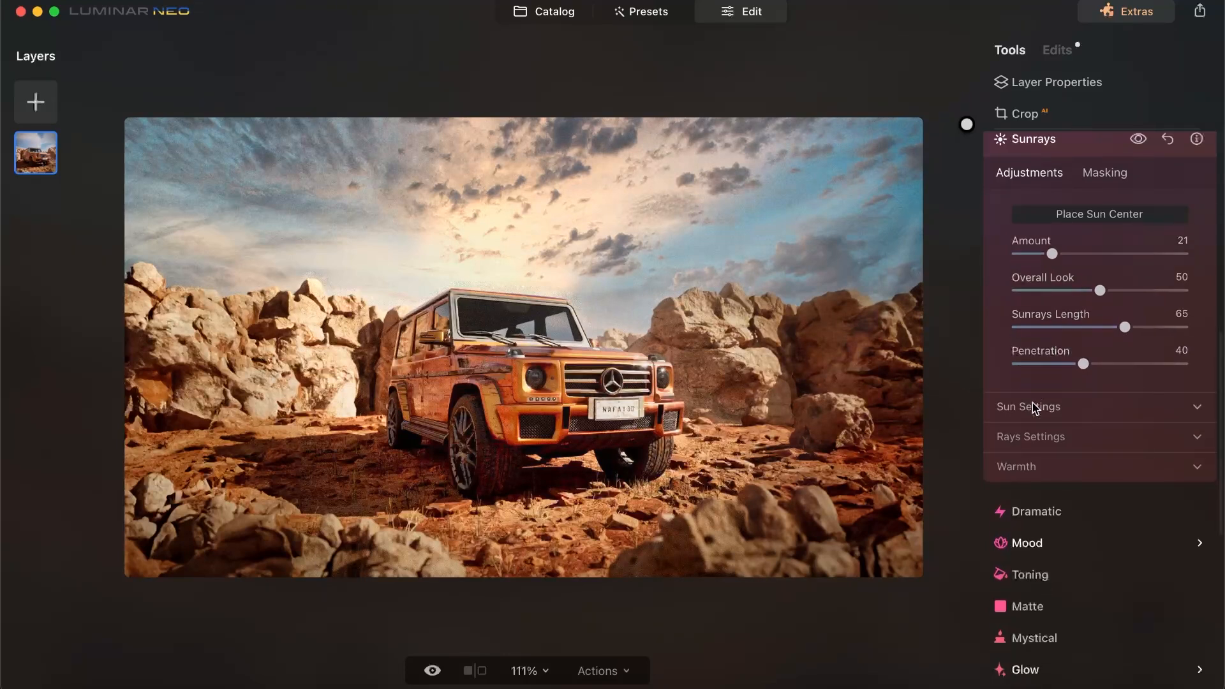
pyautogui.scroll(-1, 1034, 406)
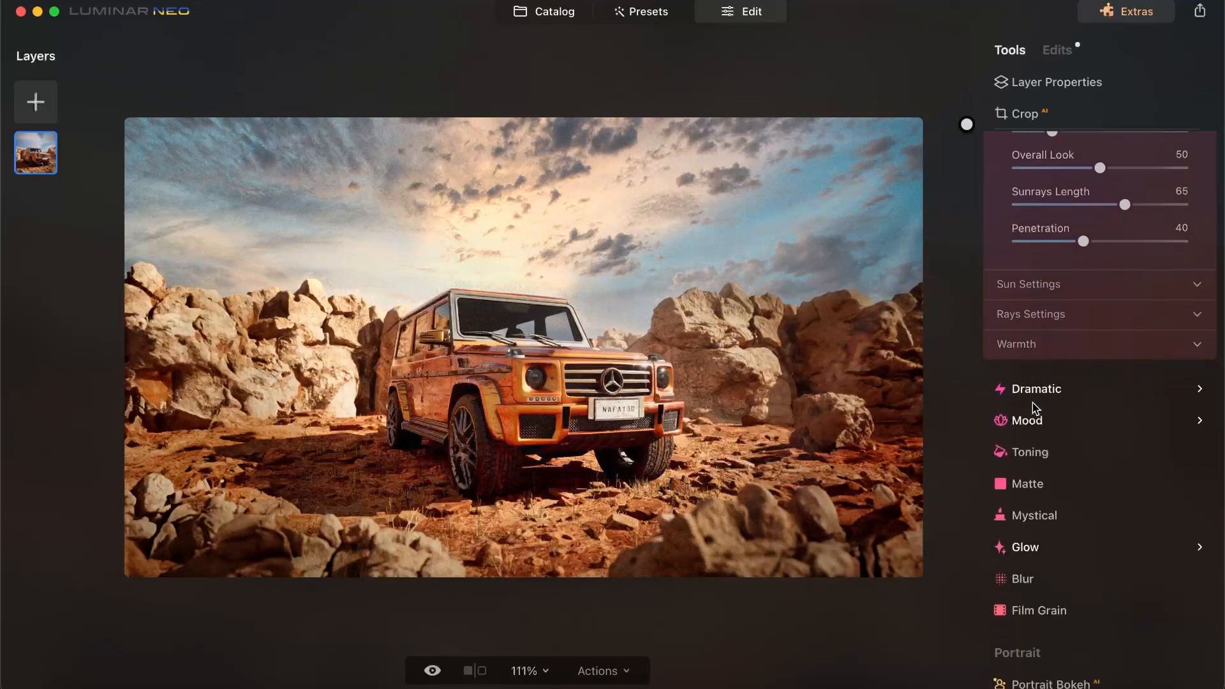
pyautogui.scroll(-7, 1034, 404)
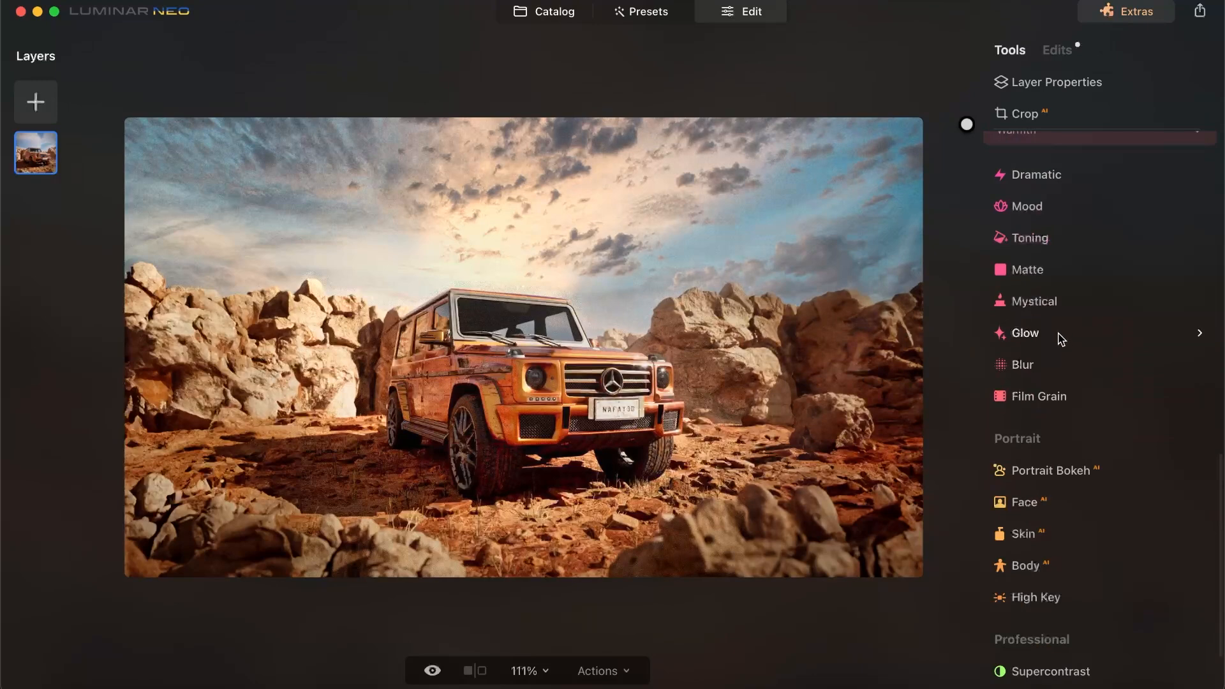
pyautogui.click(431, 672)
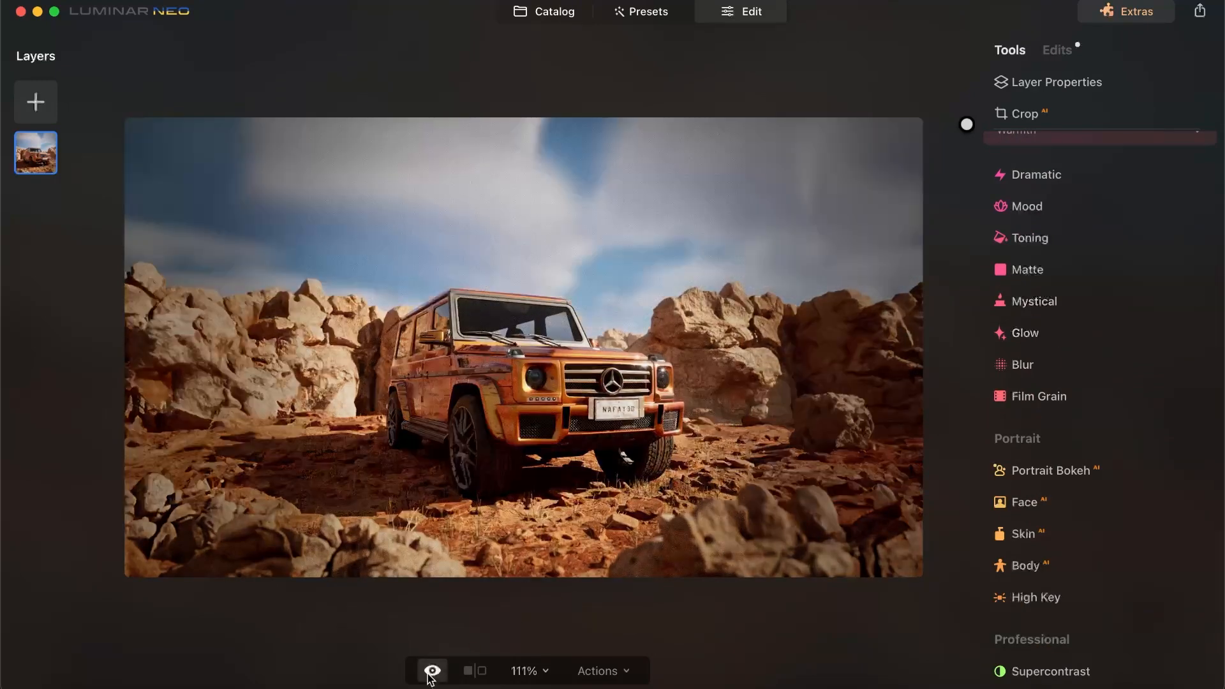
pyautogui.click(431, 672)
pyautogui.click(431, 672)
pyautogui.click(431, 673)
pyautogui.click(431, 673)
pyautogui.click(432, 673)
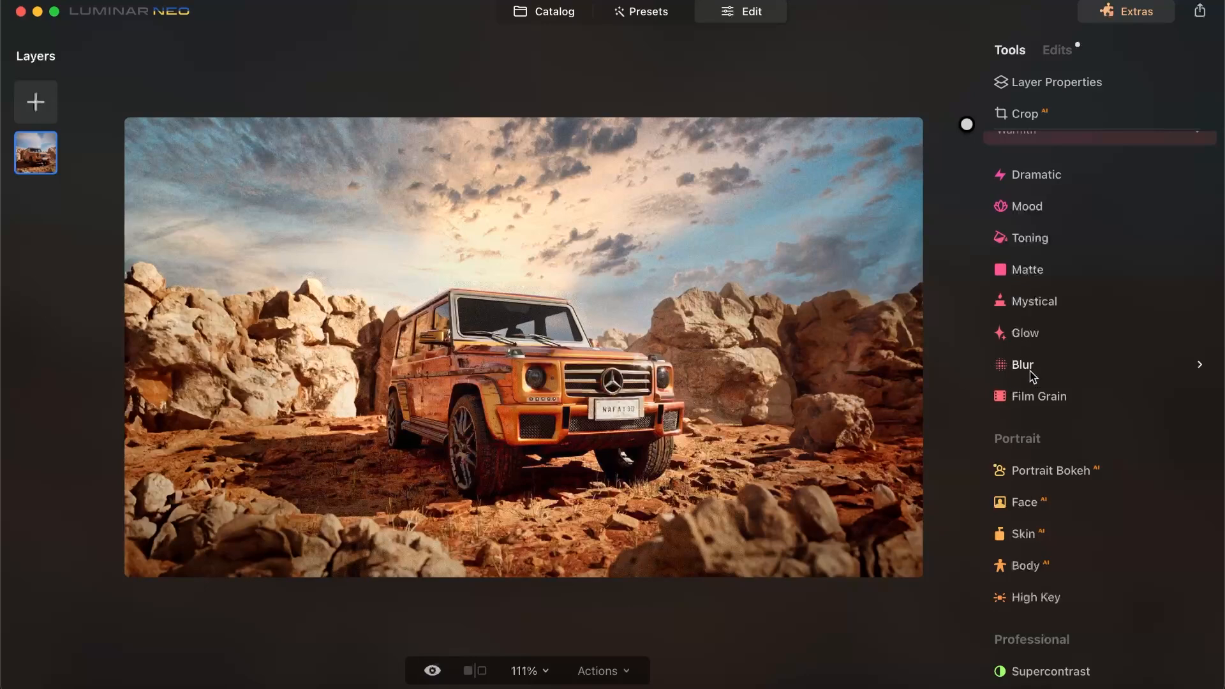
# Try the Dramatic effect and a lower Toning amount, restoring both to their default values
pyautogui.click(1034, 176)
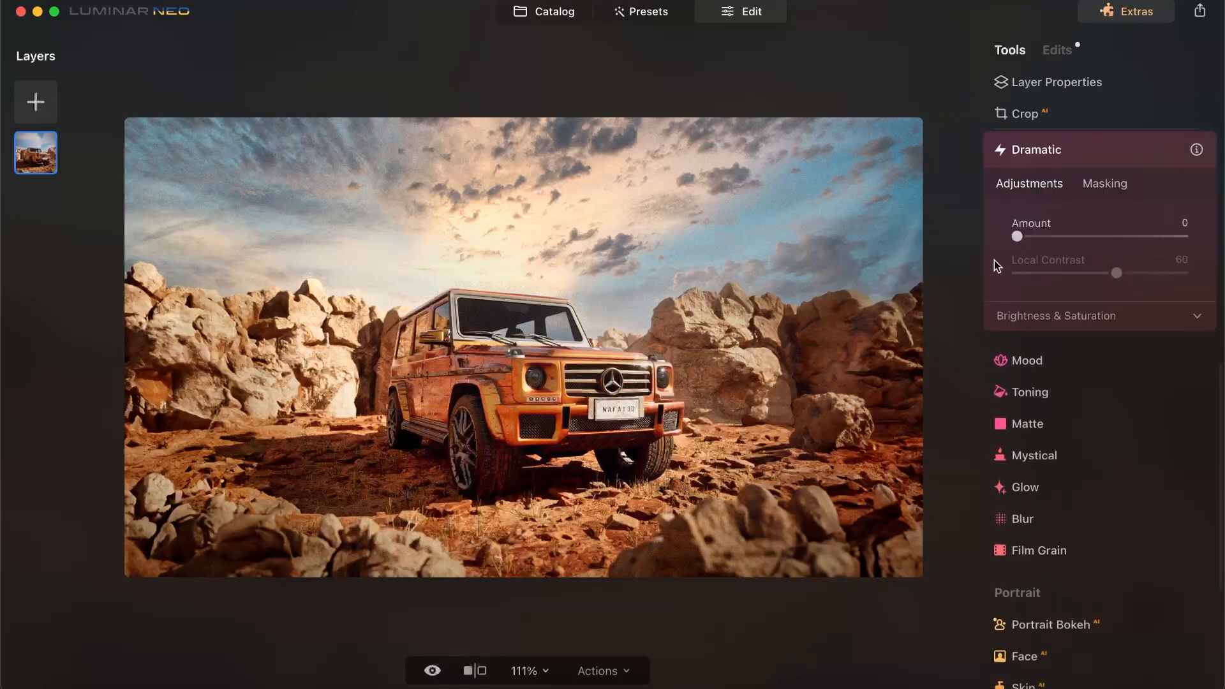
pyautogui.moveTo(1017, 235)
pyautogui.mouseDown()
pyautogui.moveTo(1193, 240)
pyautogui.moveTo(1013, 235)
pyautogui.moveTo(1075, 237)
pyautogui.moveTo(1028, 256)
pyautogui.moveTo(1013, 237)
pyautogui.mouseUp()
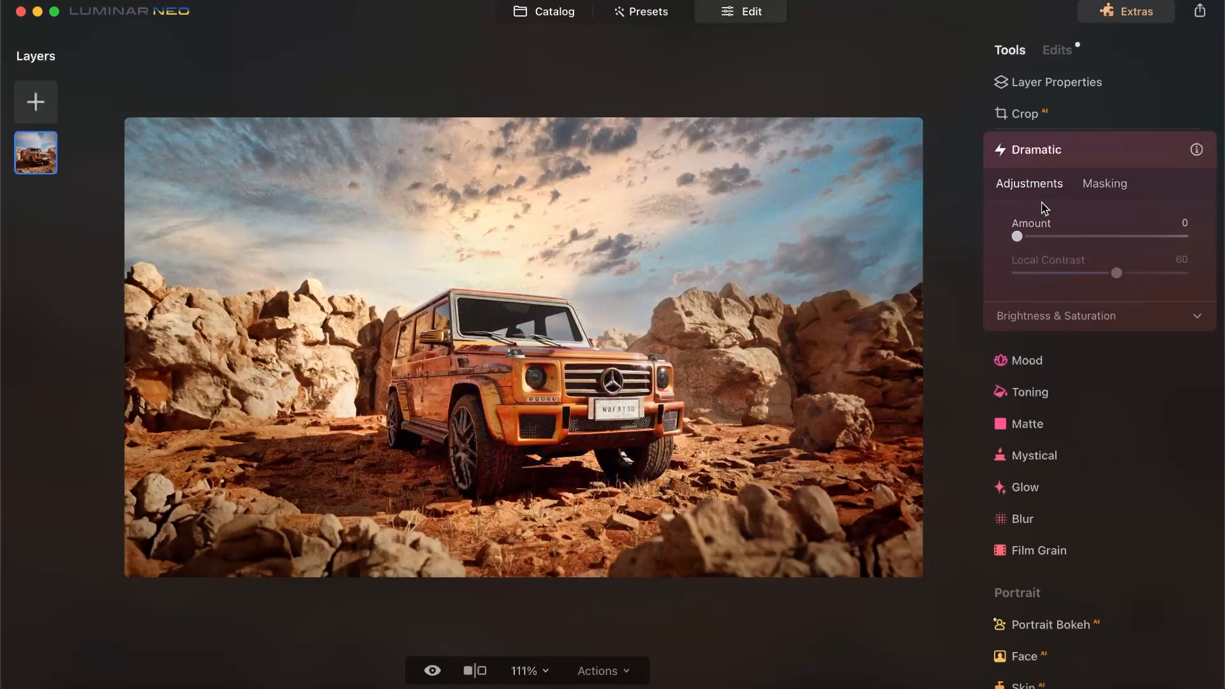
pyautogui.scroll(-1, 1045, 374)
pyautogui.click(1044, 375)
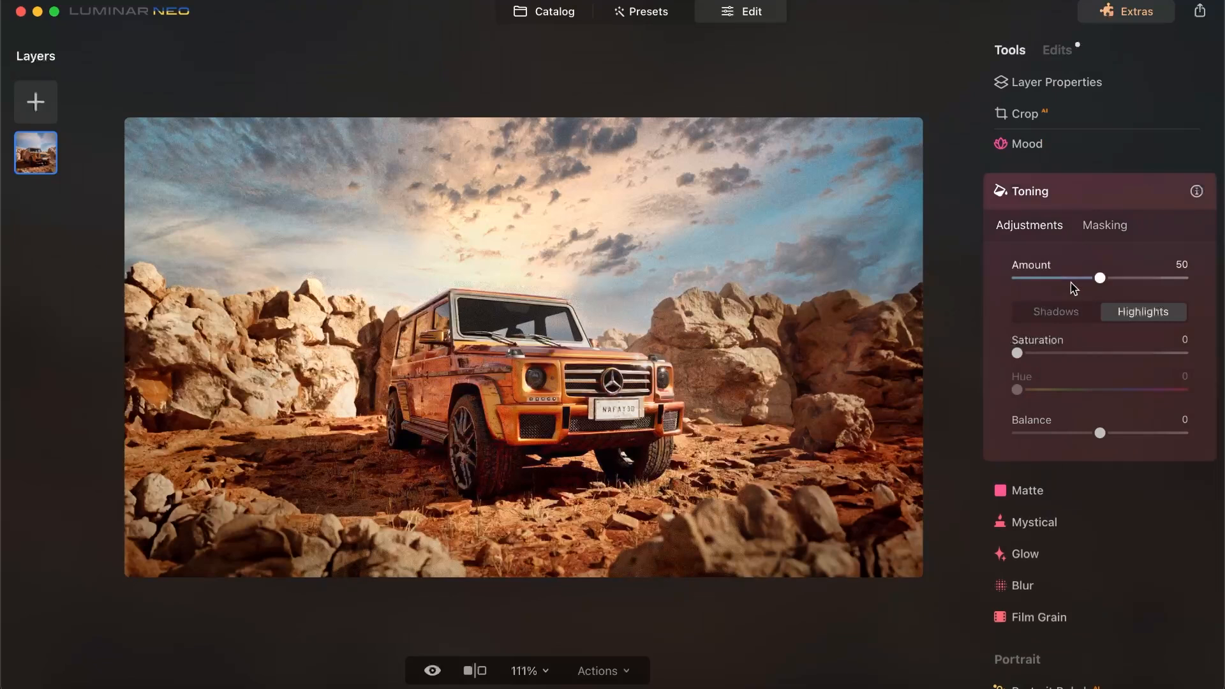
pyautogui.moveTo(1099, 278); pyautogui.dragTo(1040, 282)
pyautogui.doubleClick(1039, 280)
pyautogui.click(1047, 192)
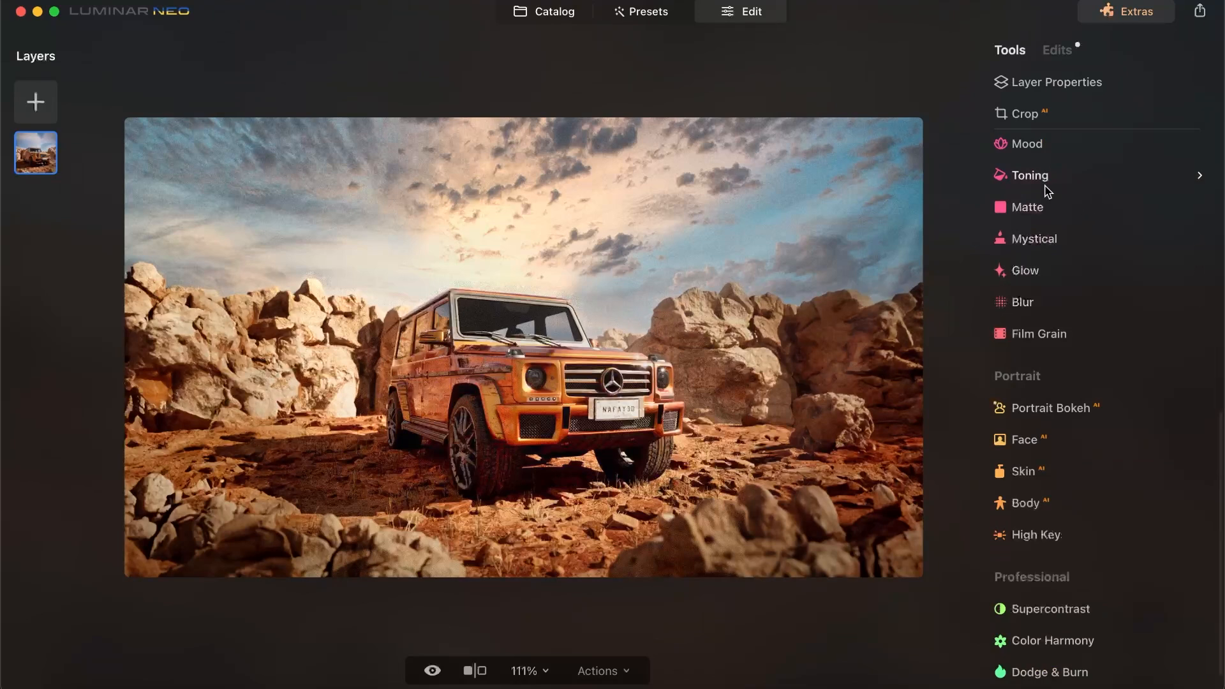
# Look through the Favorites, Essentials, Creative, Portrait and Professional editing tools
pyautogui.scroll(2, 1021, 367)
pyautogui.scroll(6, 1021, 368)
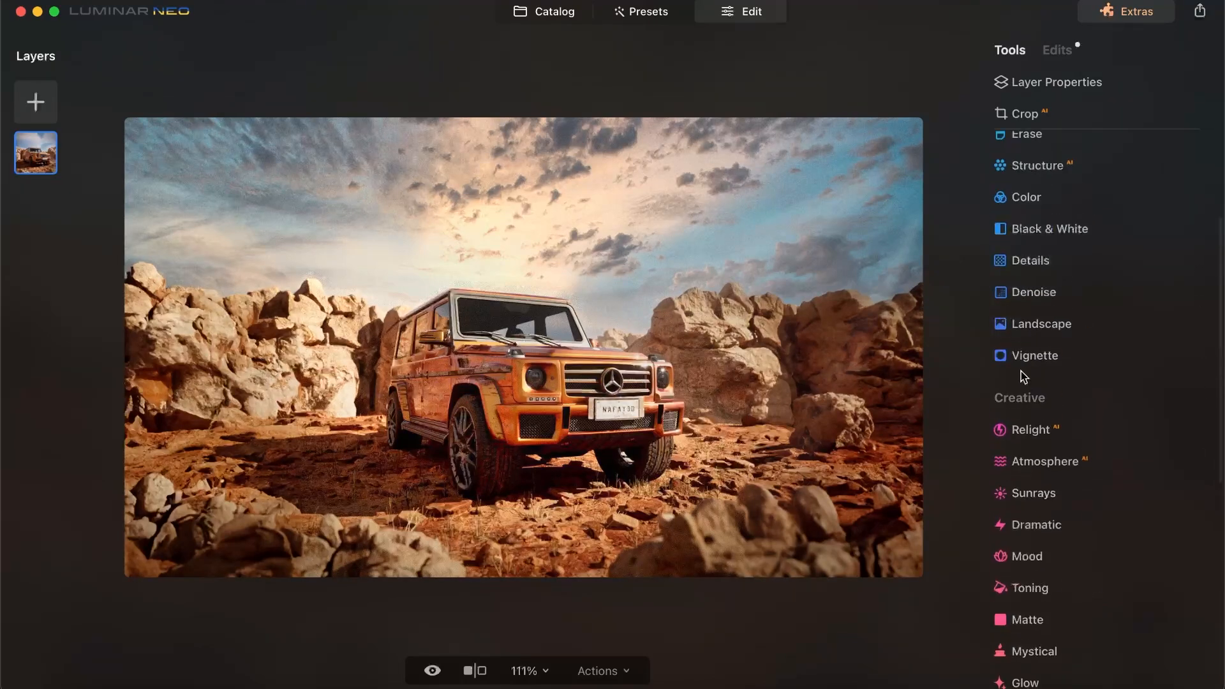
pyautogui.scroll(3, 1079, 371)
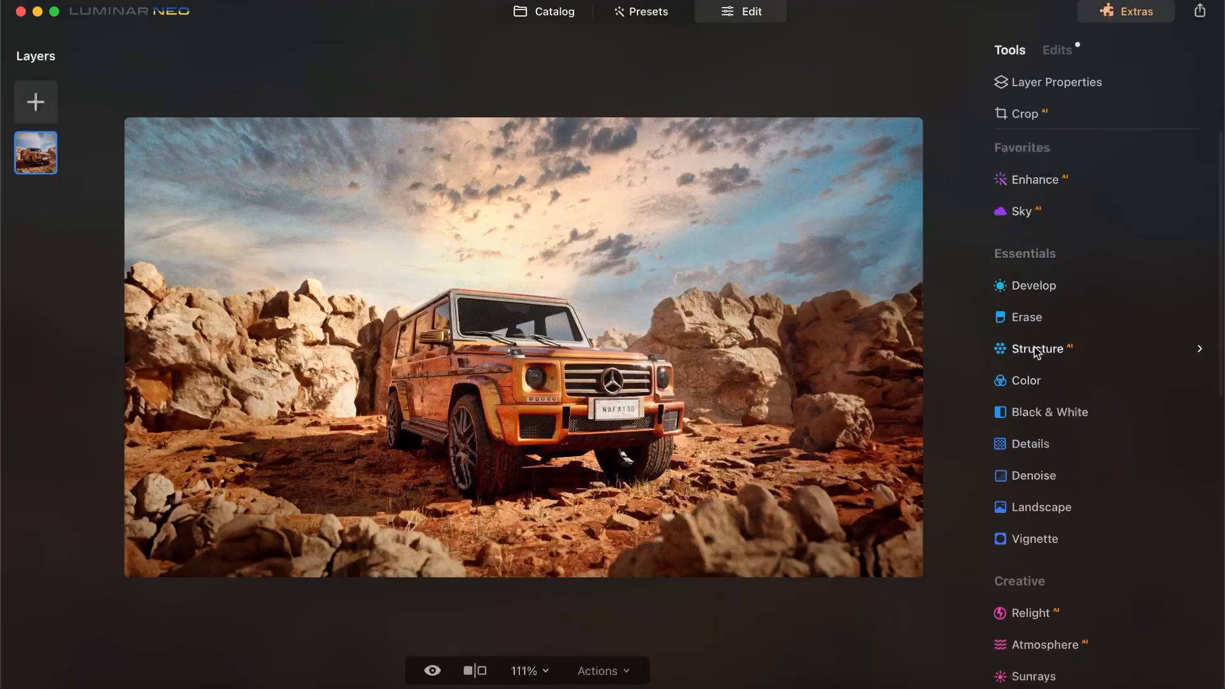
pyautogui.scroll(-3, 1035, 353)
pyautogui.scroll(-2, 1037, 355)
pyautogui.scroll(5, 1040, 345)
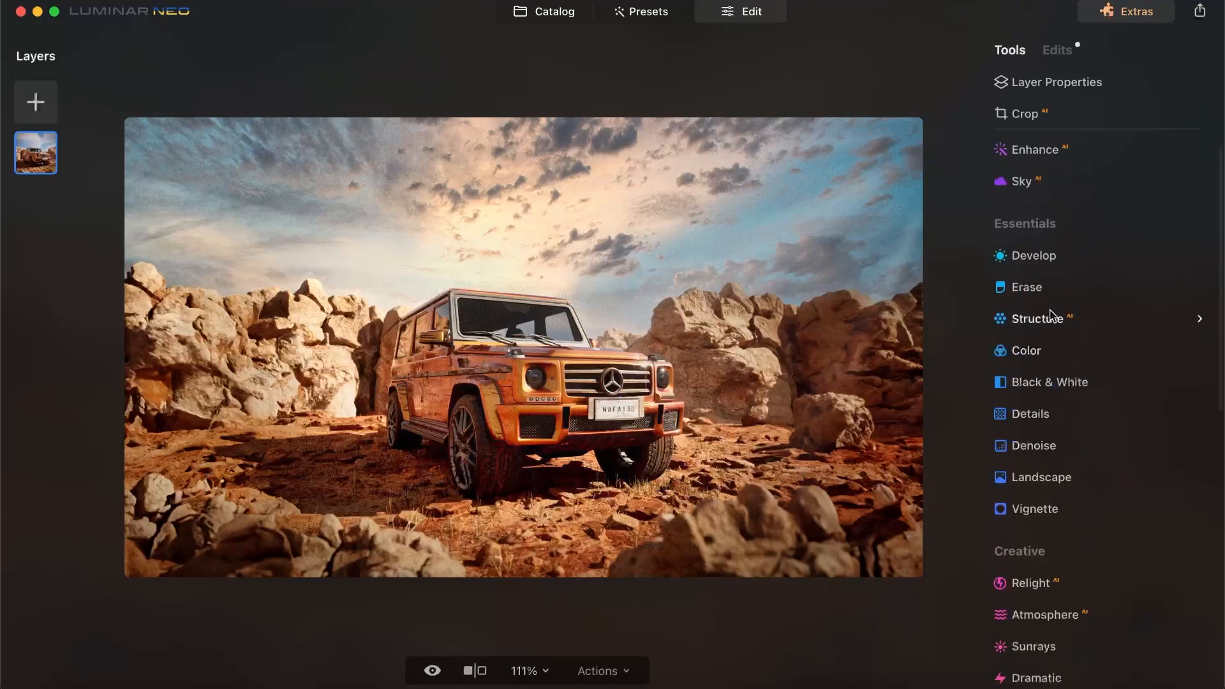
pyautogui.scroll(-8, 1054, 377)
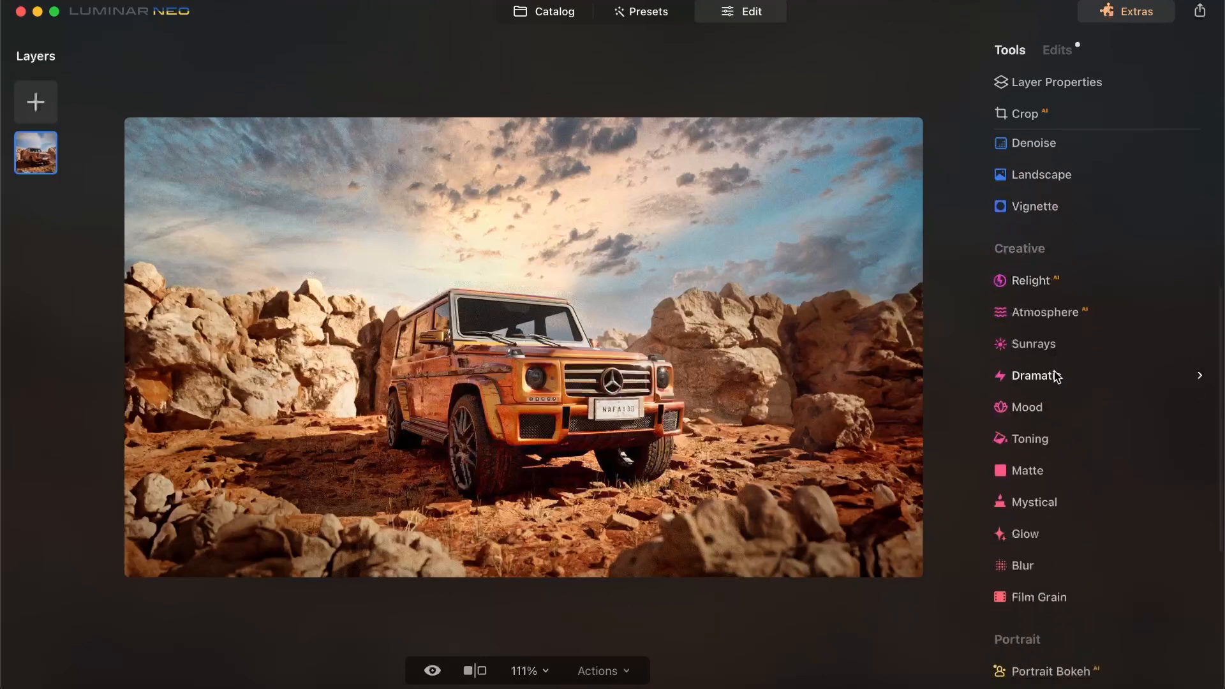
pyautogui.scroll(-1, 1057, 377)
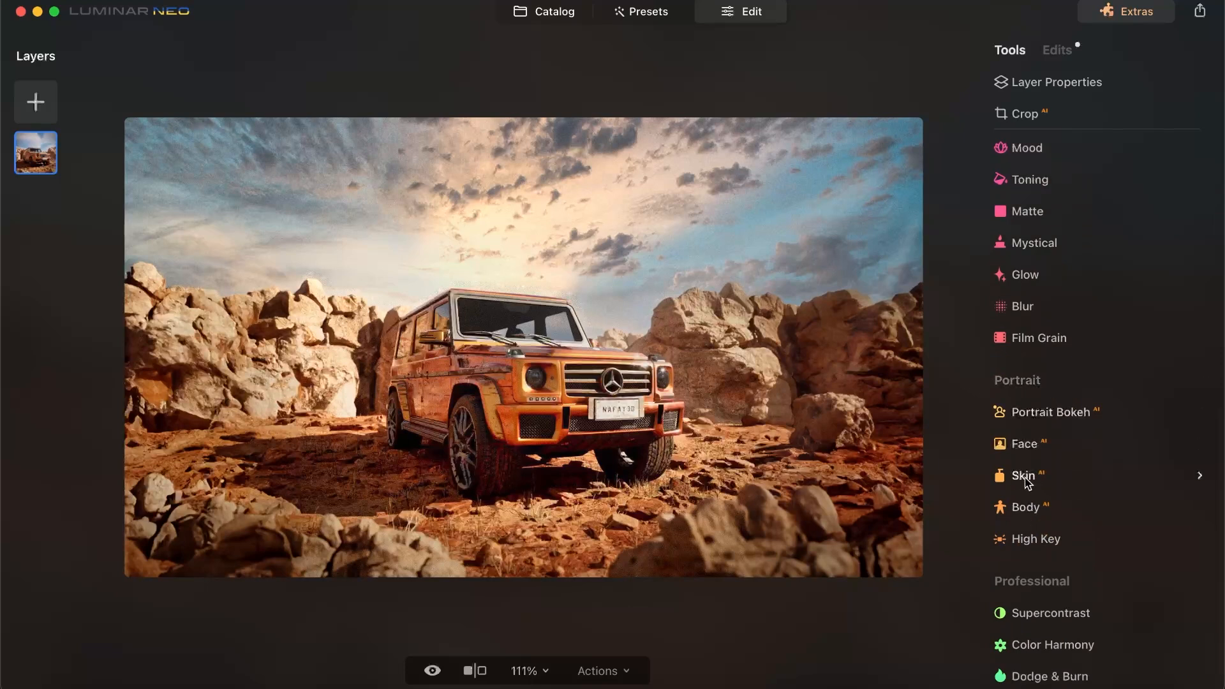
pyautogui.scroll(-1, 1057, 422)
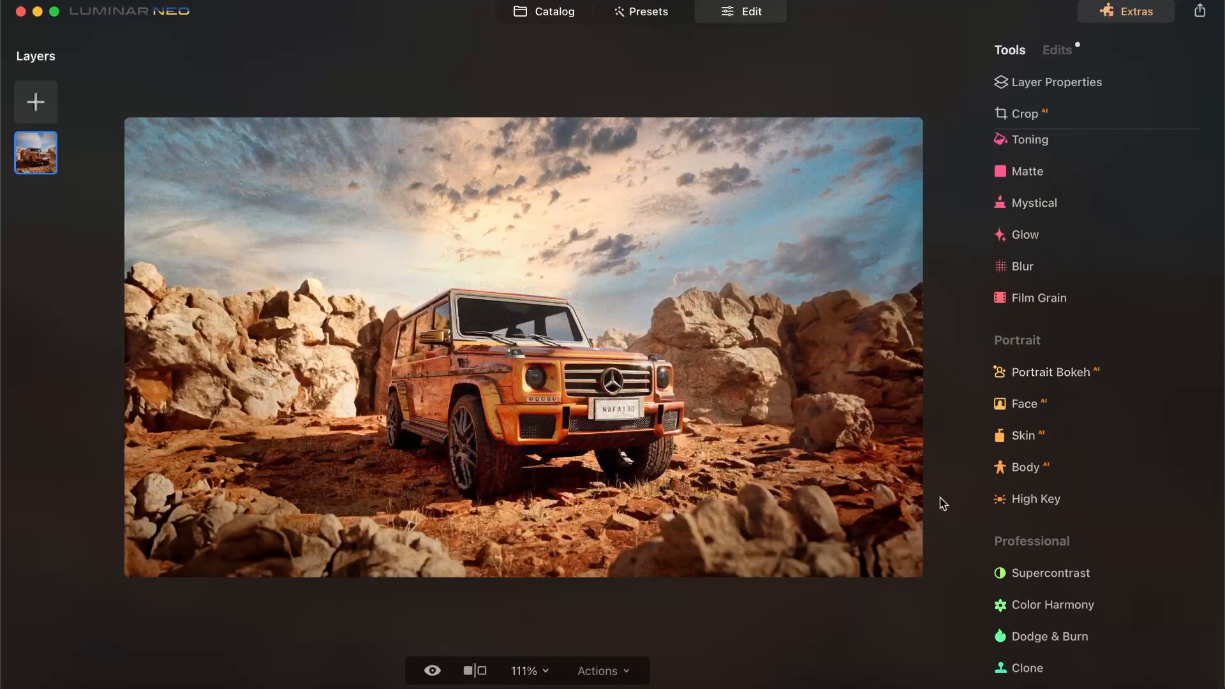
pyautogui.scroll(10, 1130, 480)
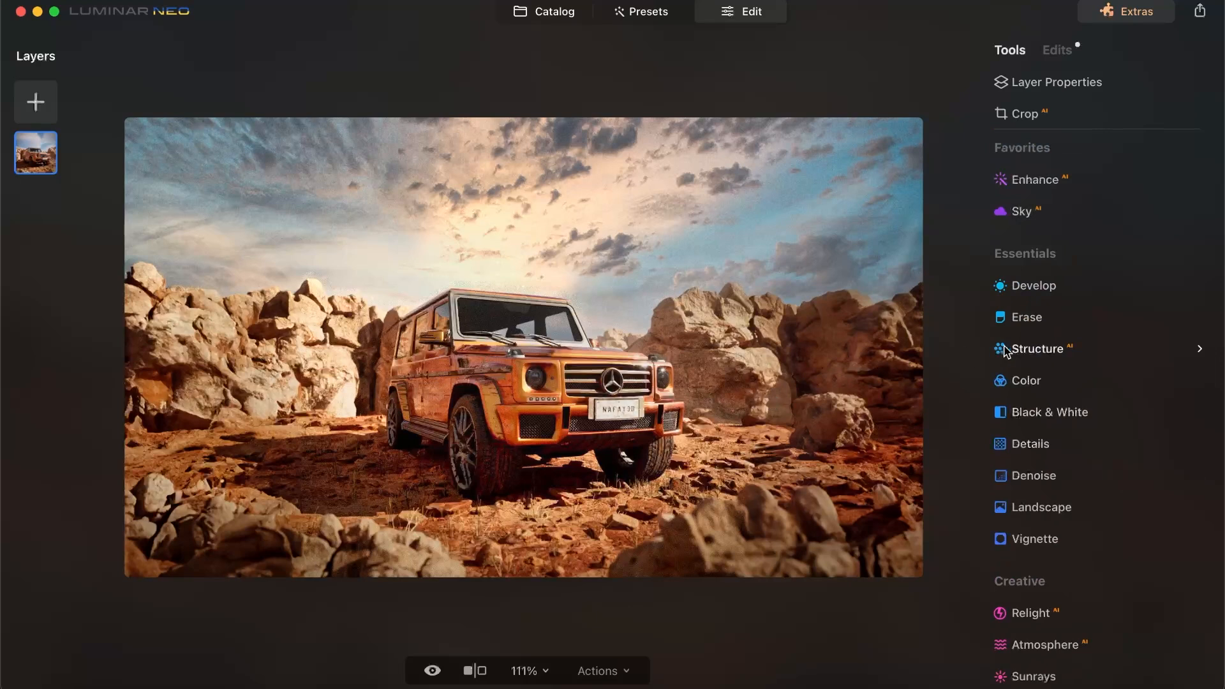
# Set the photo's Vibrance to 25 with the Color tool
pyautogui.click(1050, 293)
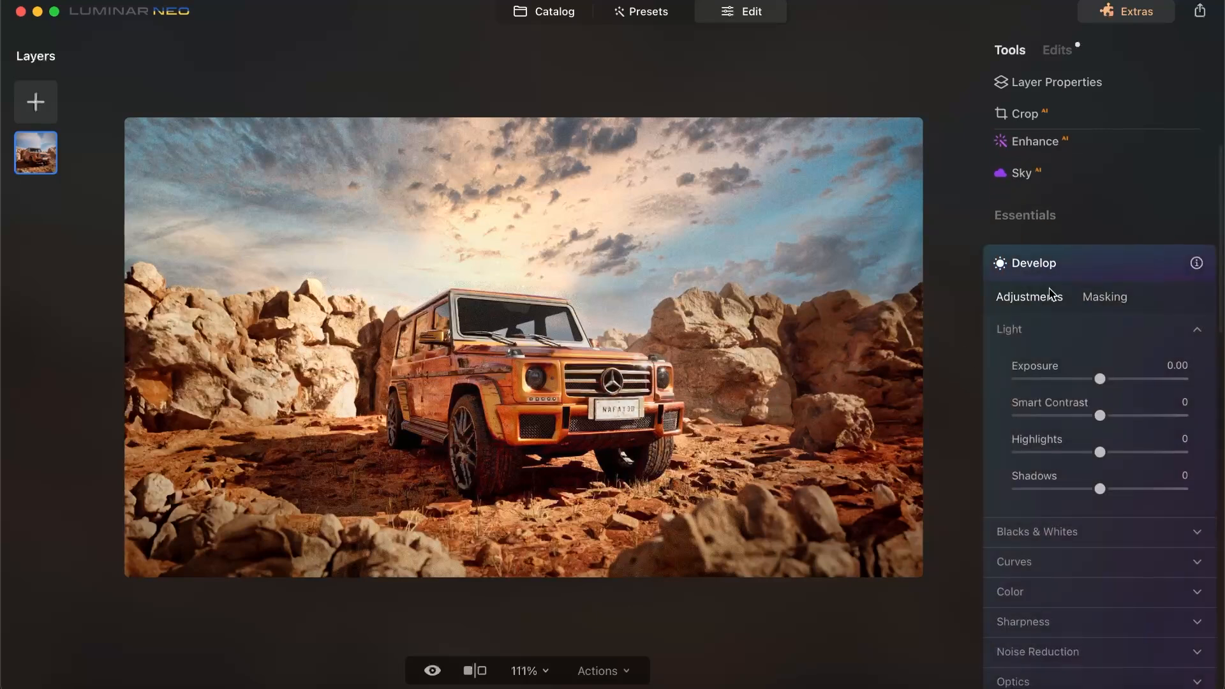
pyautogui.scroll(-5, 1029, 456)
pyautogui.scroll(3, 1045, 455)
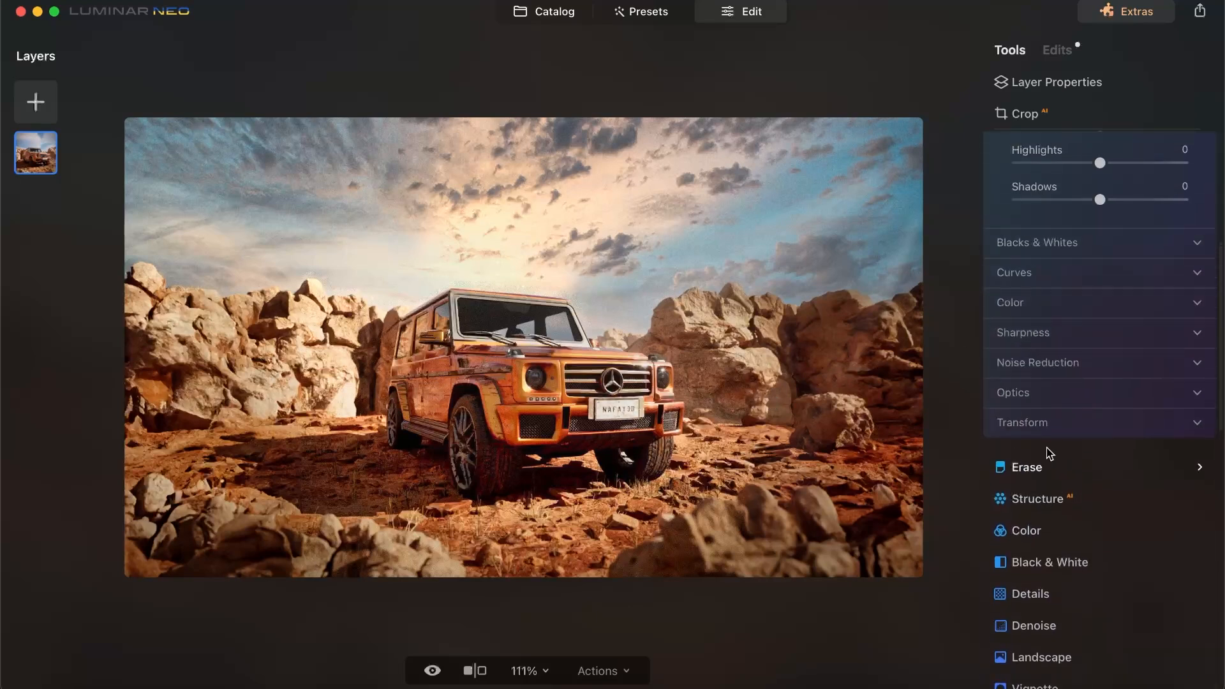
pyautogui.click(1035, 539)
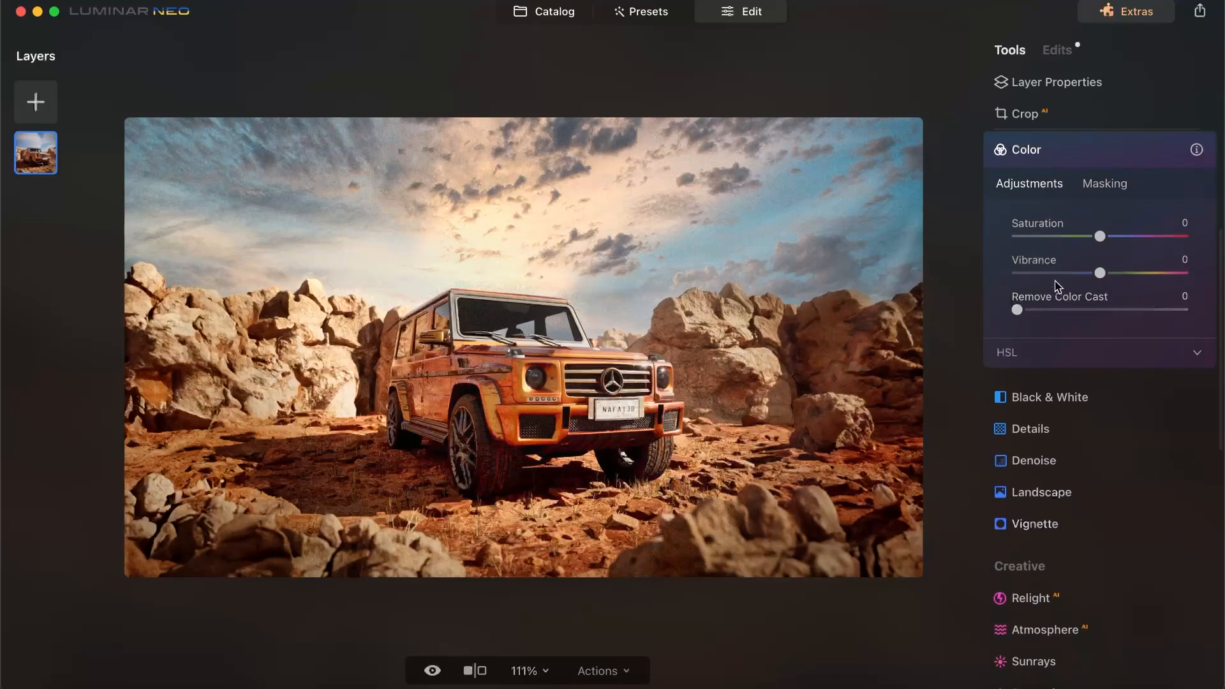
pyautogui.moveTo(1102, 273)
pyautogui.mouseDown()
pyautogui.moveTo(1139, 274)
pyautogui.moveTo(1122, 273)
pyautogui.mouseUp()
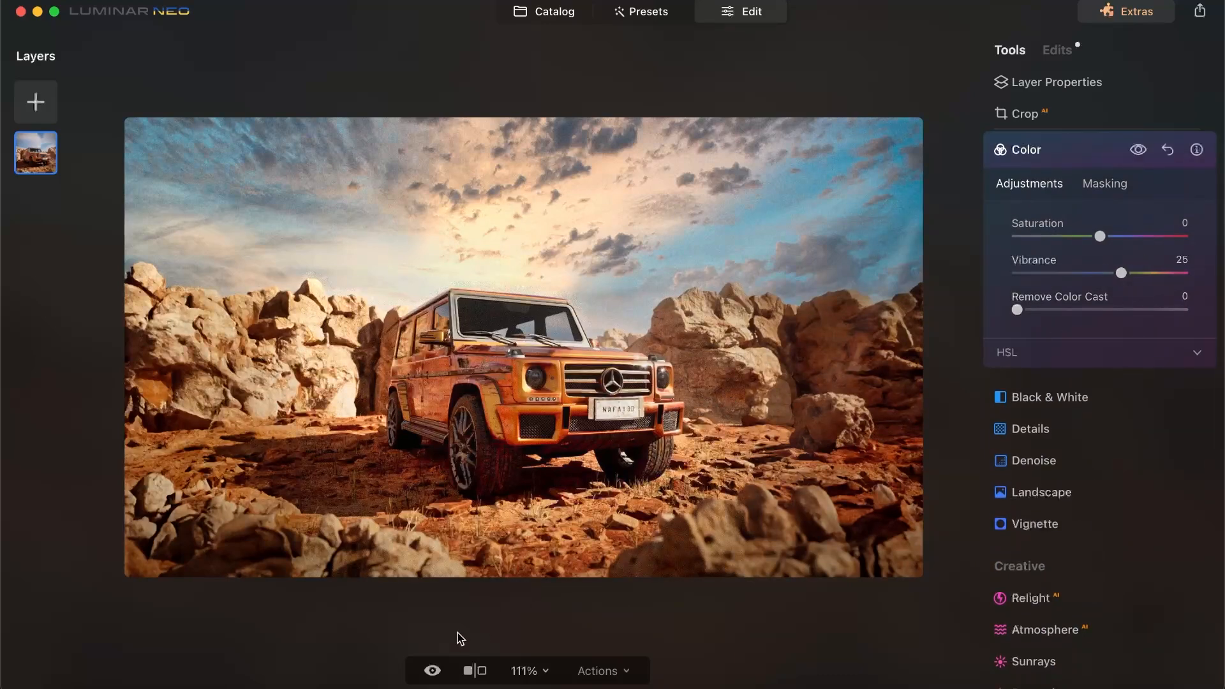
# Check the photo before and after the edits and inspect the car's details up close
pyautogui.click(434, 671)
pyautogui.click(434, 671)
pyautogui.scroll(5, 446, 451)
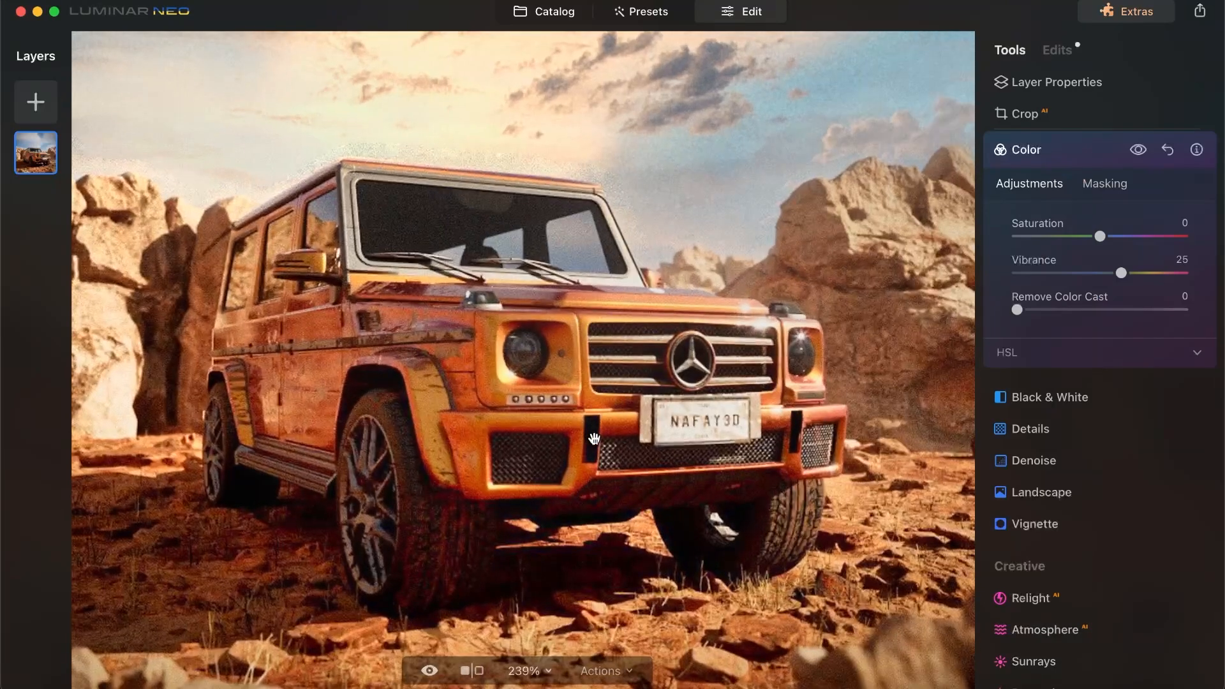
# Export the edited car photo to disk as "luminar neo render" on the Desktop, with JPEG quality set to 100
pyautogui.scroll(-5, 594, 439)
pyautogui.scroll(-3, 564, 389)
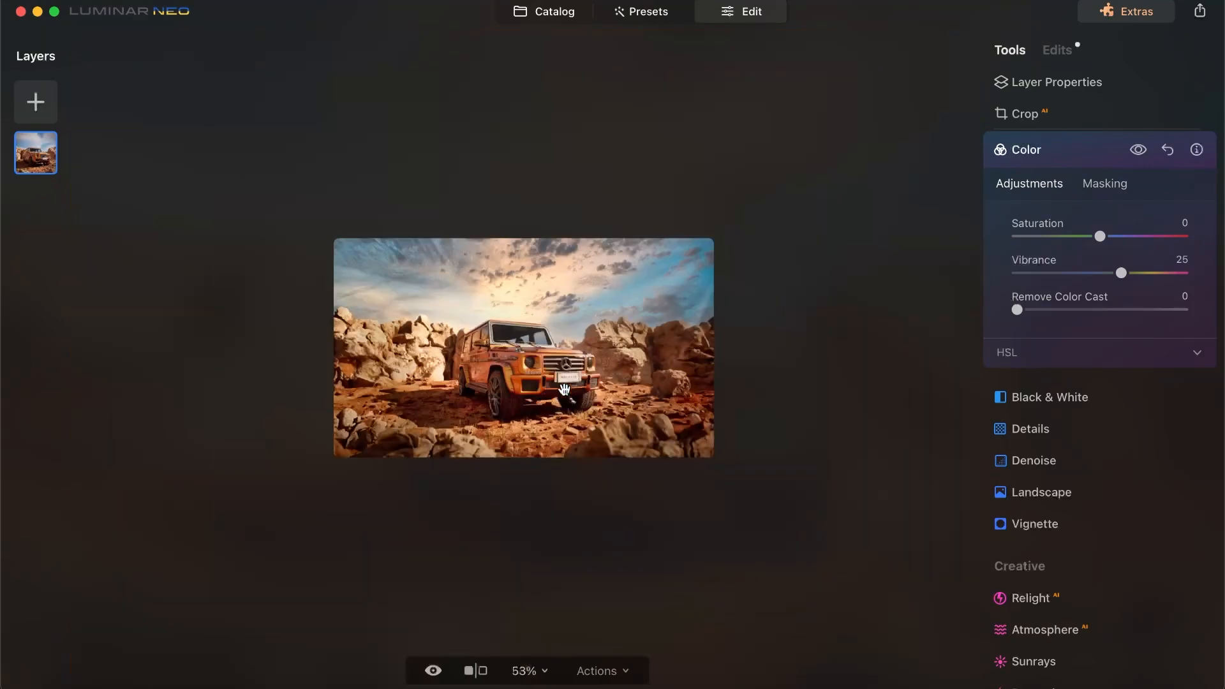
pyautogui.scroll(4, 564, 390)
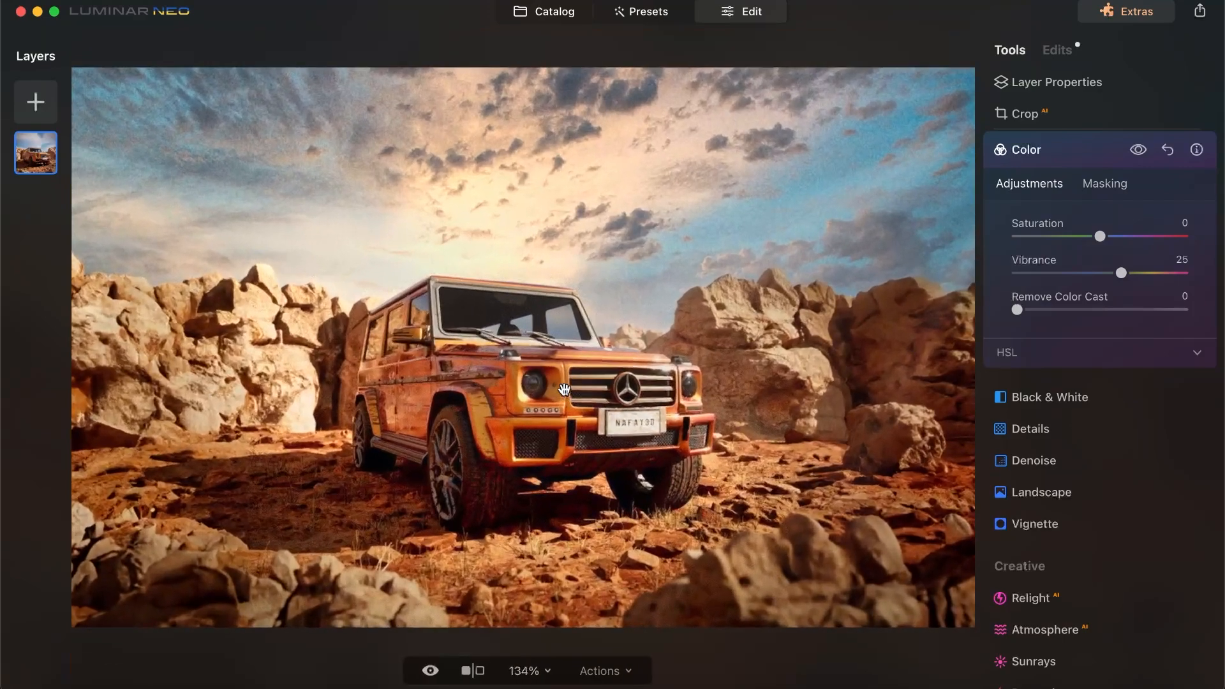
pyautogui.scroll(-1, 564, 389)
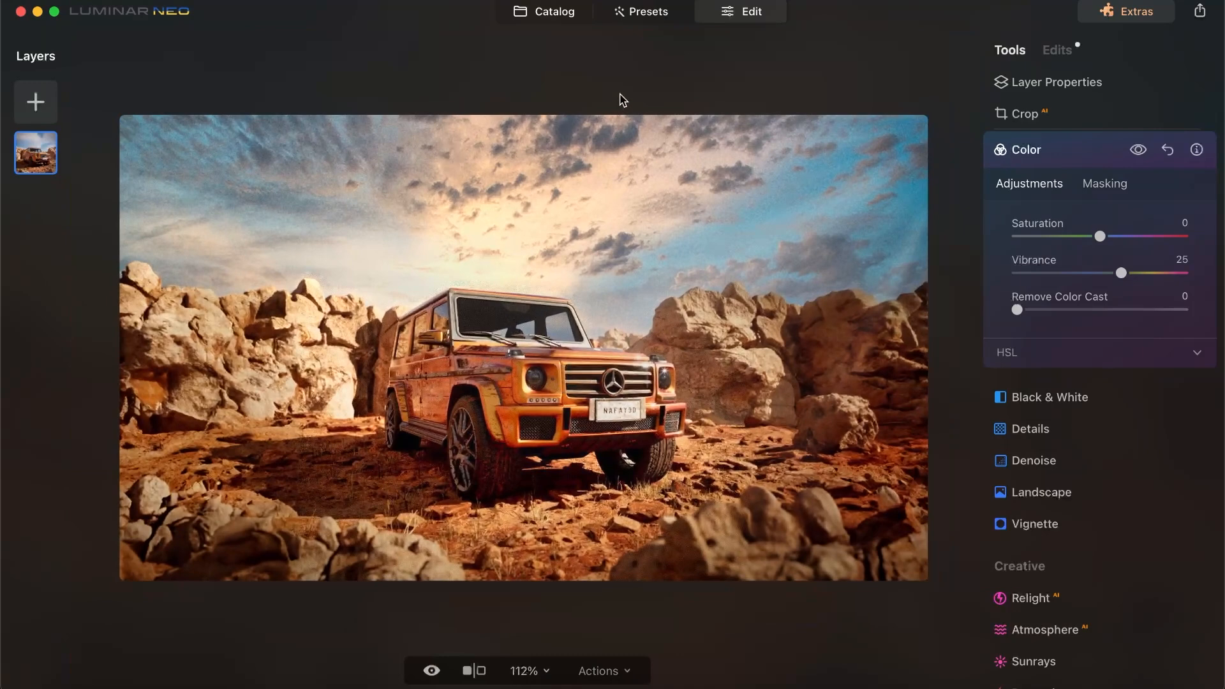
pyautogui.click(1200, 10)
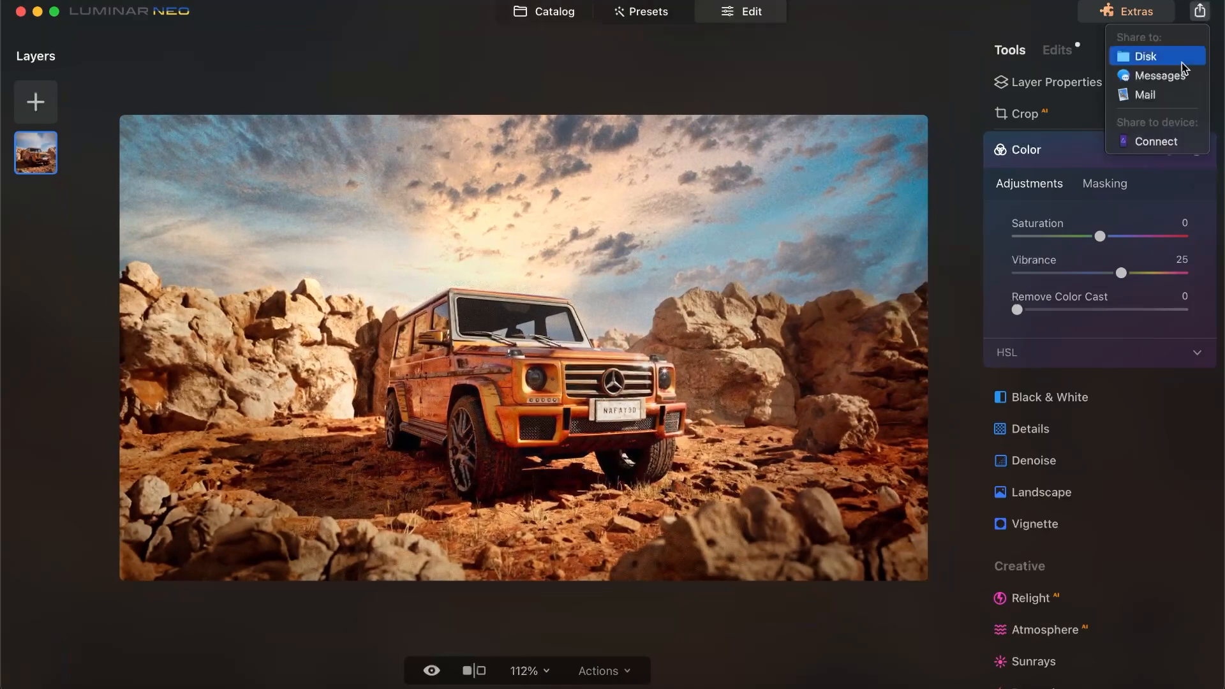
pyautogui.click(1140, 58)
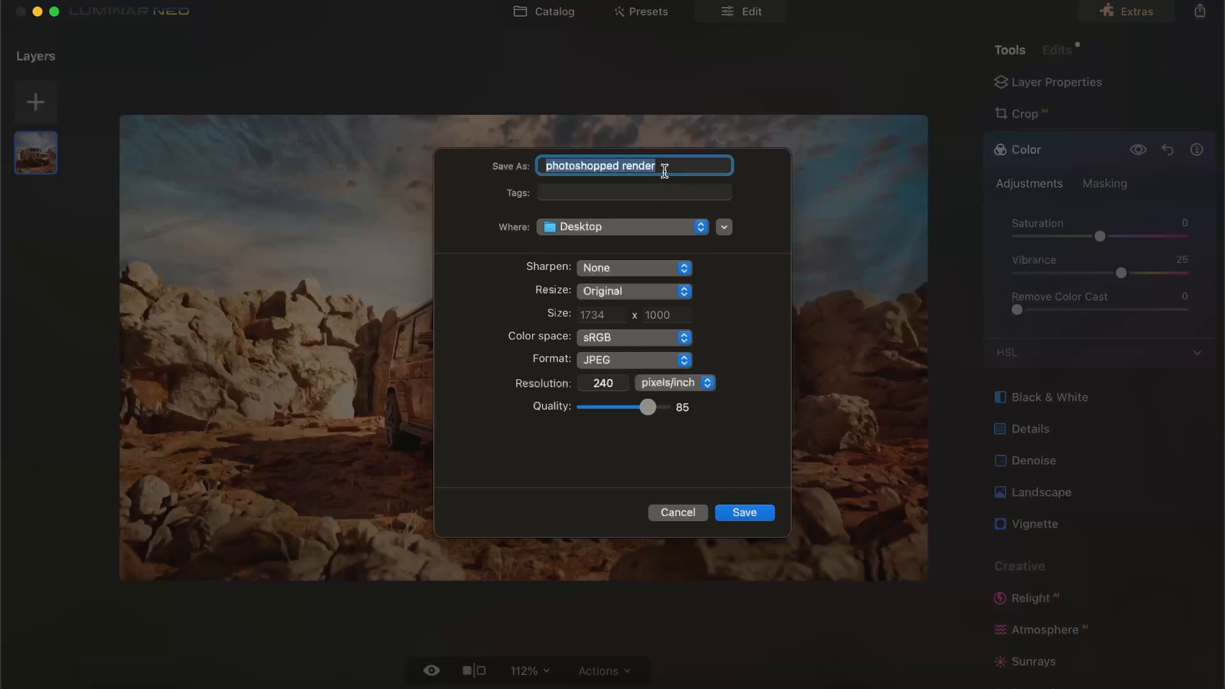
pyautogui.write('luma')
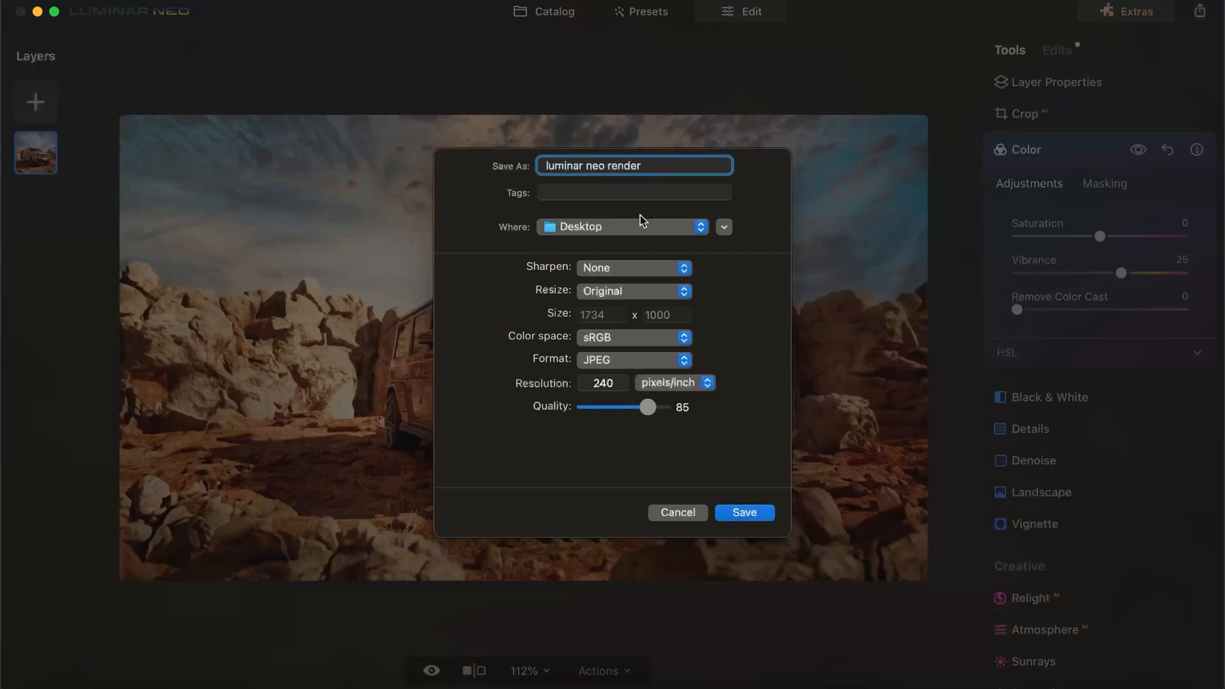
pyautogui.moveTo(648, 407); pyautogui.dragTo(665, 409)
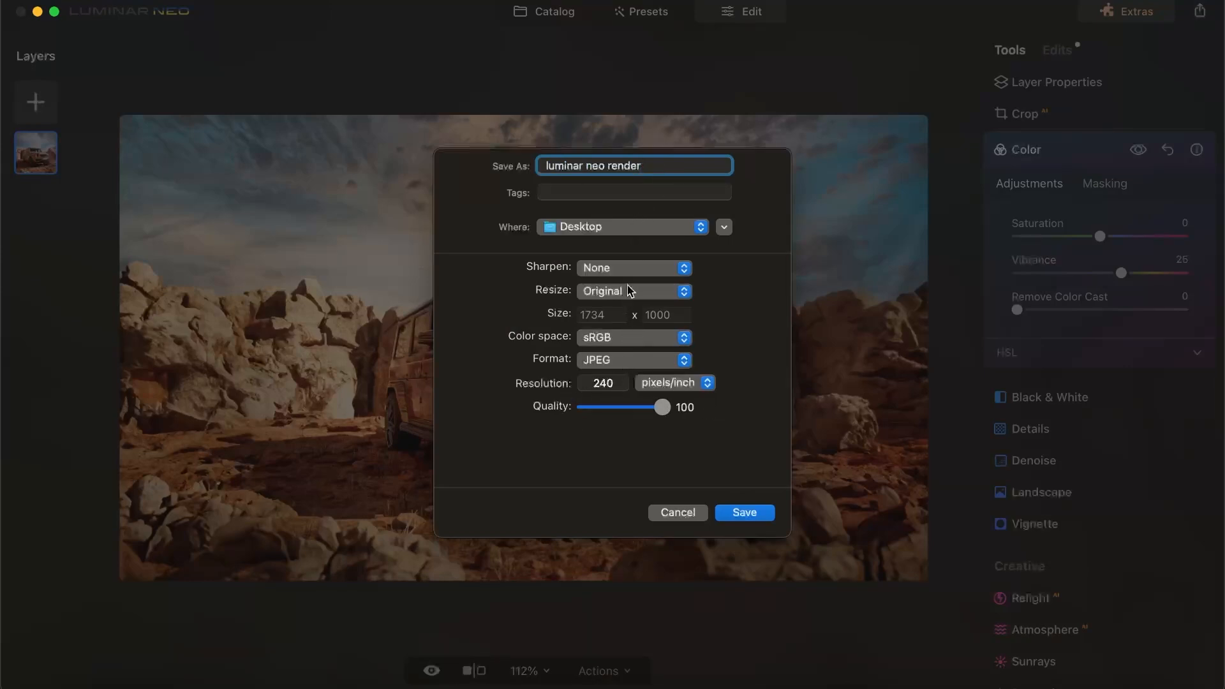
pyautogui.click(729, 515)
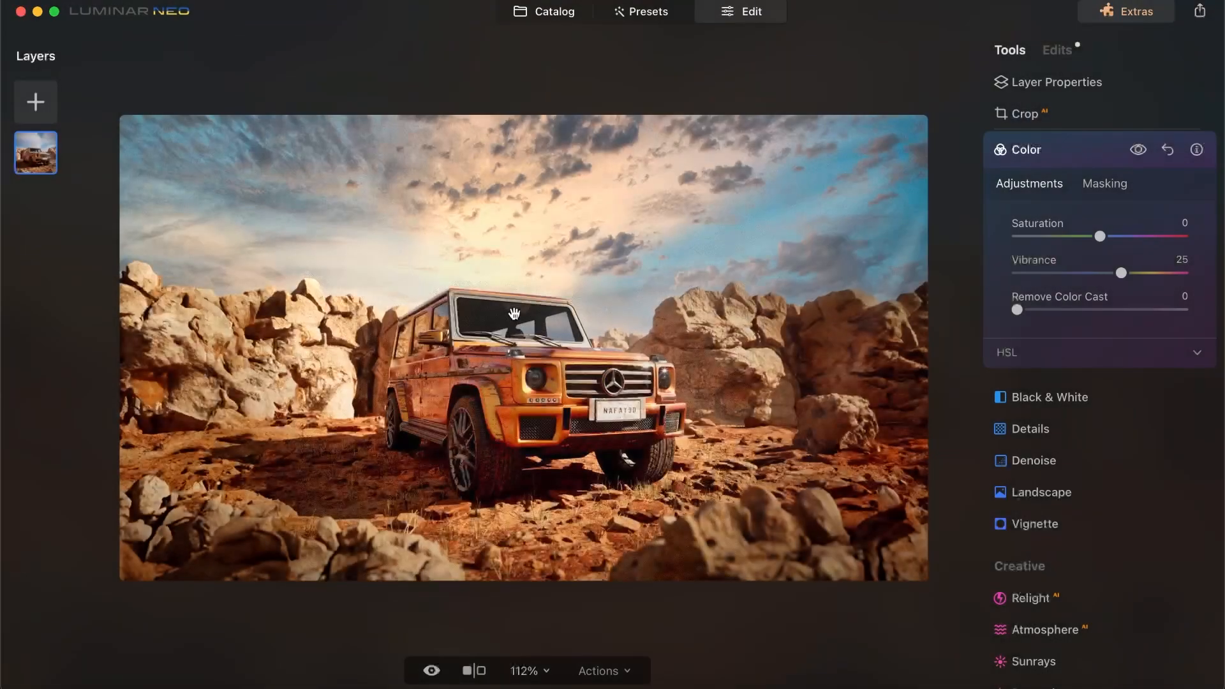
# Minimize Luminar Neo and switch to the Chrome browser showing the Skylum page
pyautogui.click(37, 12)
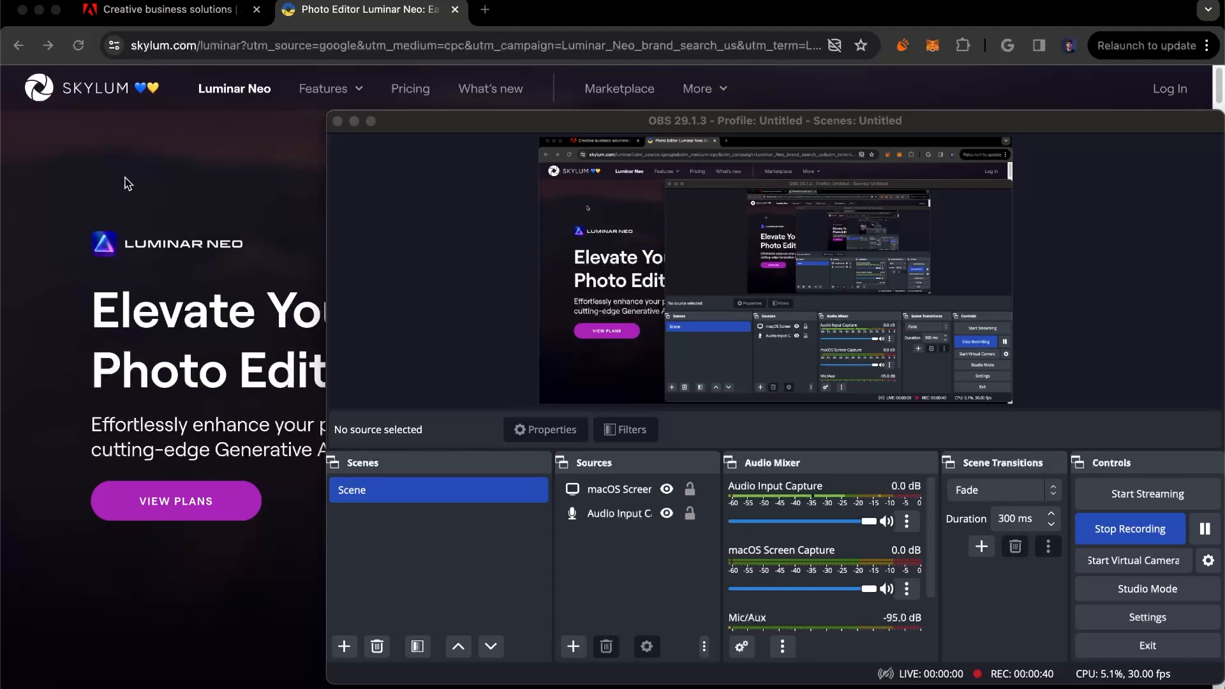
pyautogui.click(141, 170)
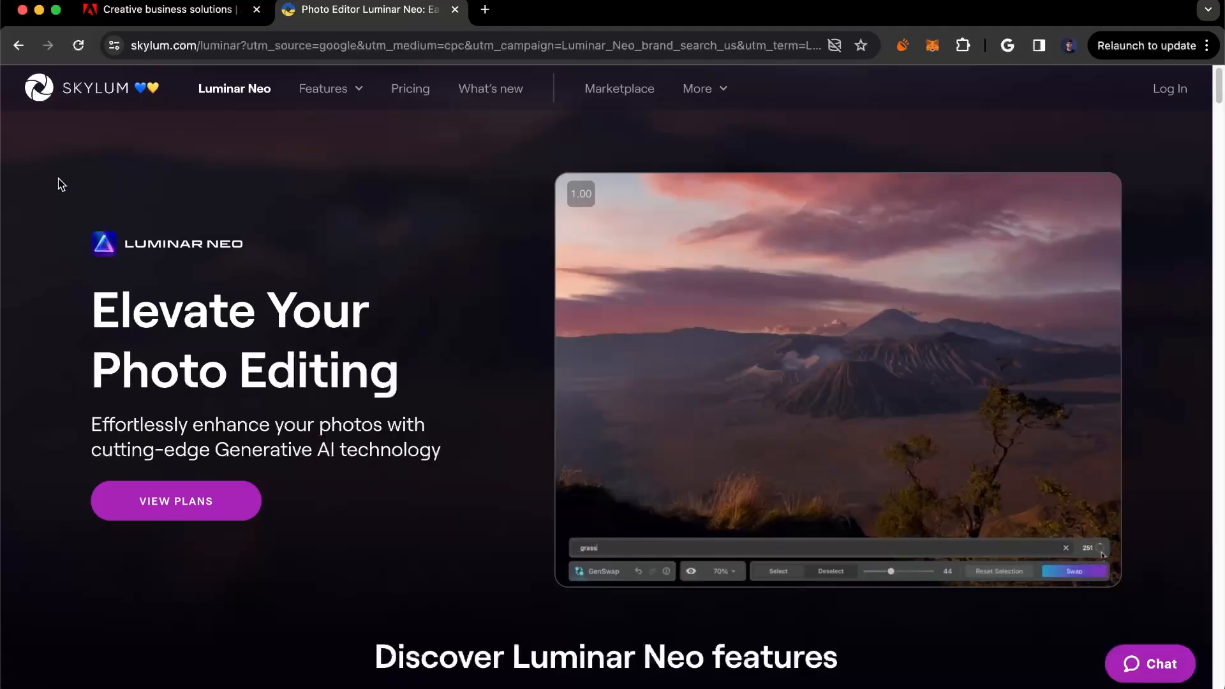
pyautogui.rightClick(38, 182)
pyautogui.click(19, 183)
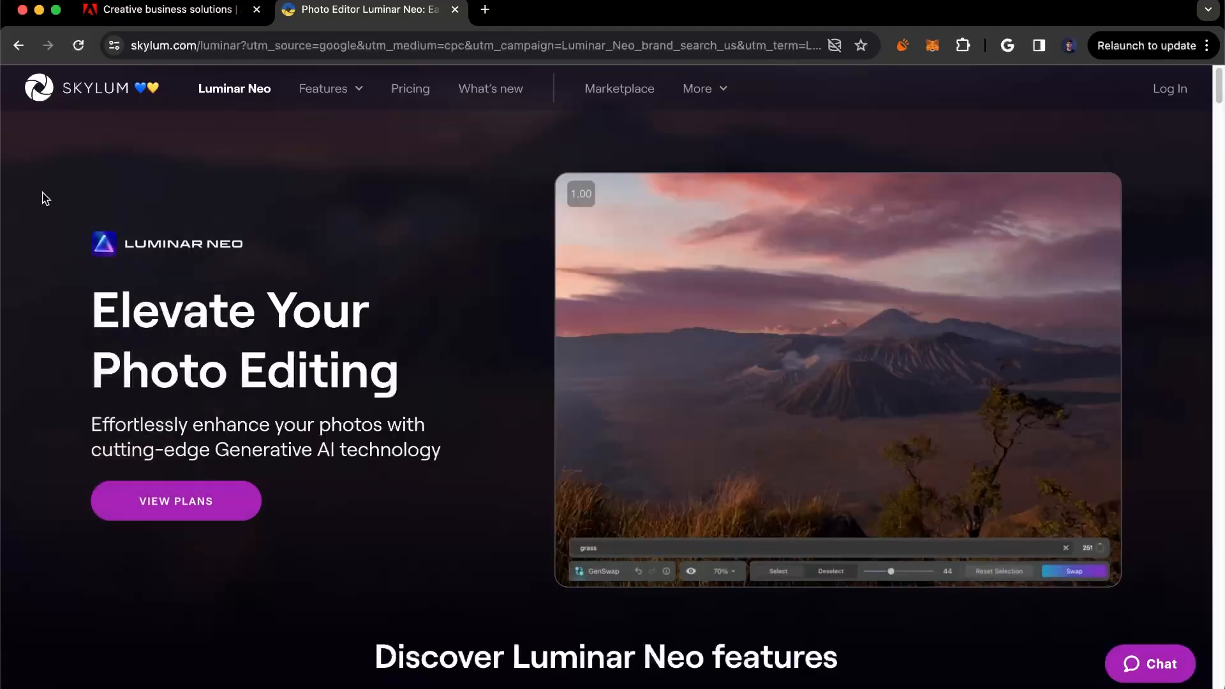
# Search Google for "gigapixel ai" in a new browser tab and open the sponsored Topaz Labs Gigapixel AI result
pyautogui.click(485, 10)
pyautogui.write('giga')
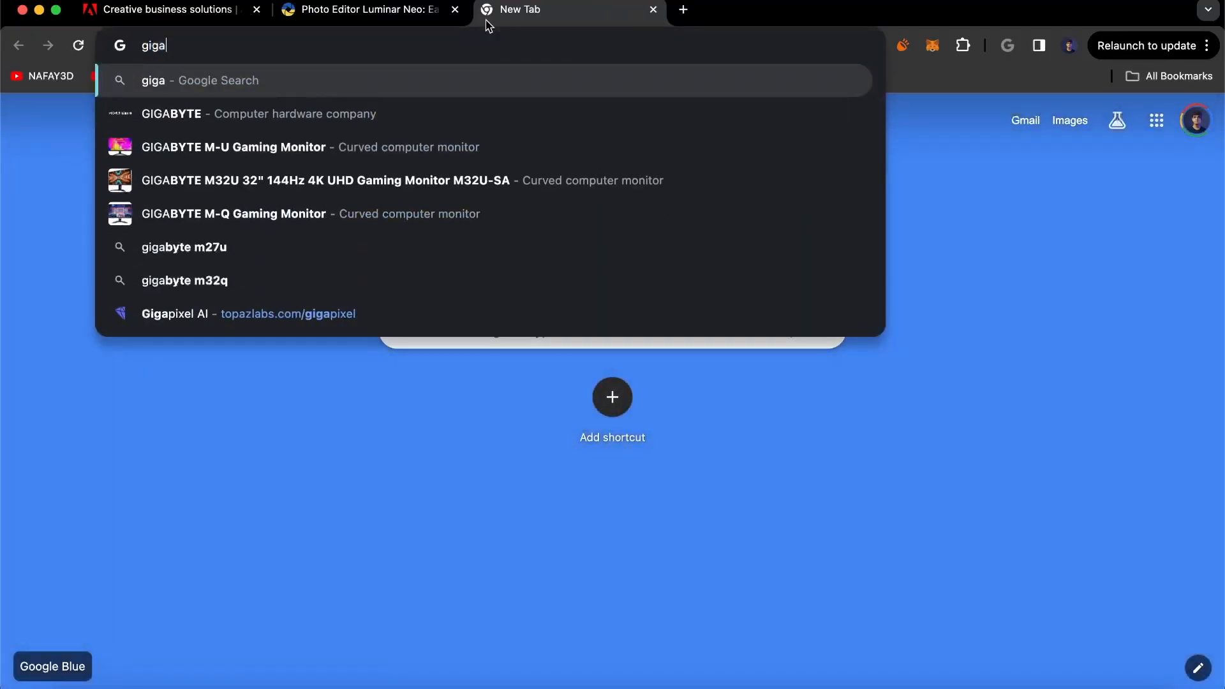
pyautogui.write('pi')
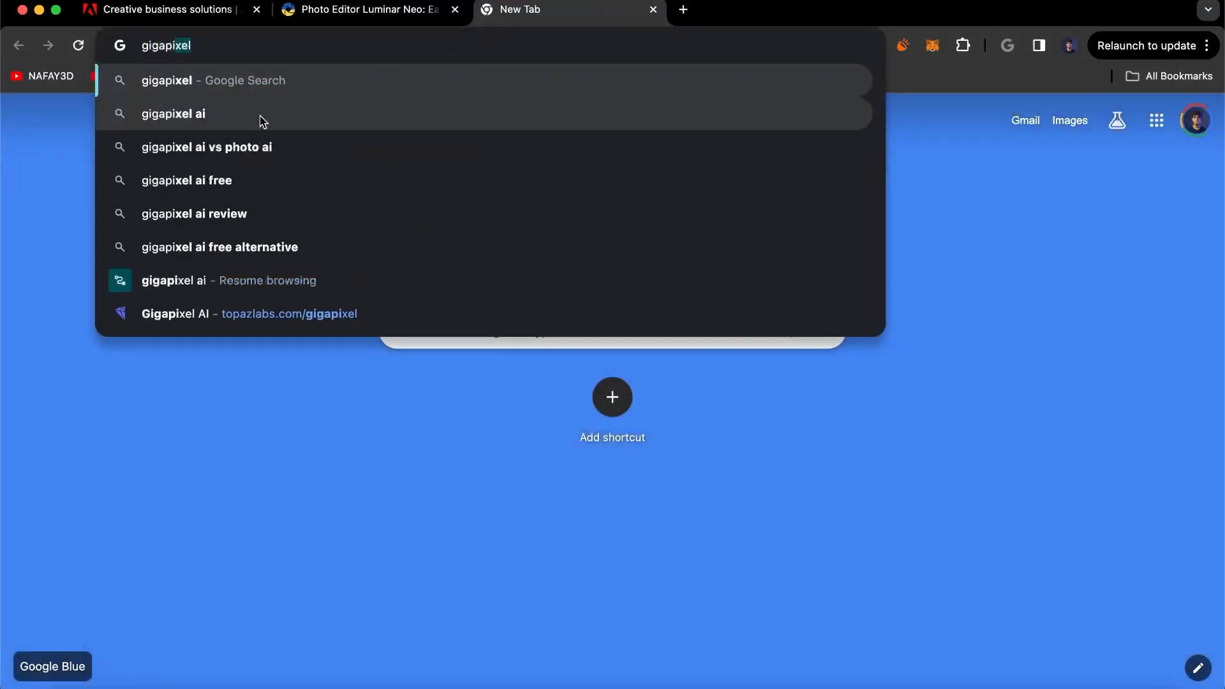
pyautogui.click(258, 114)
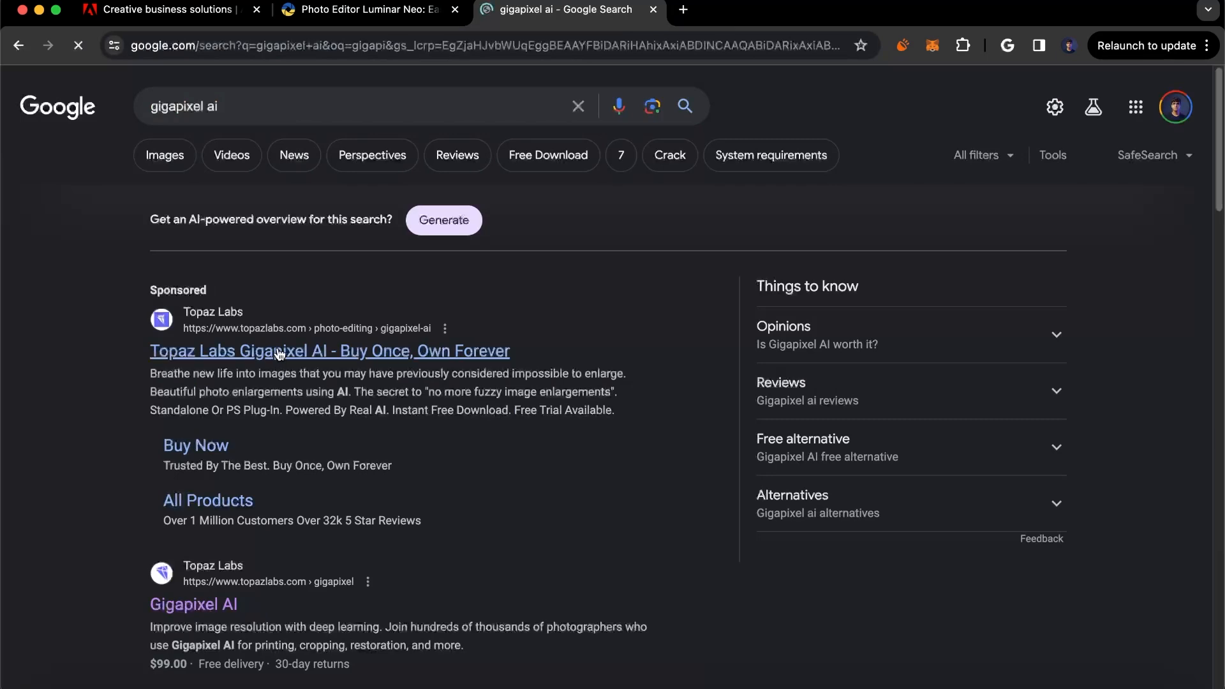
pyautogui.click(276, 355)
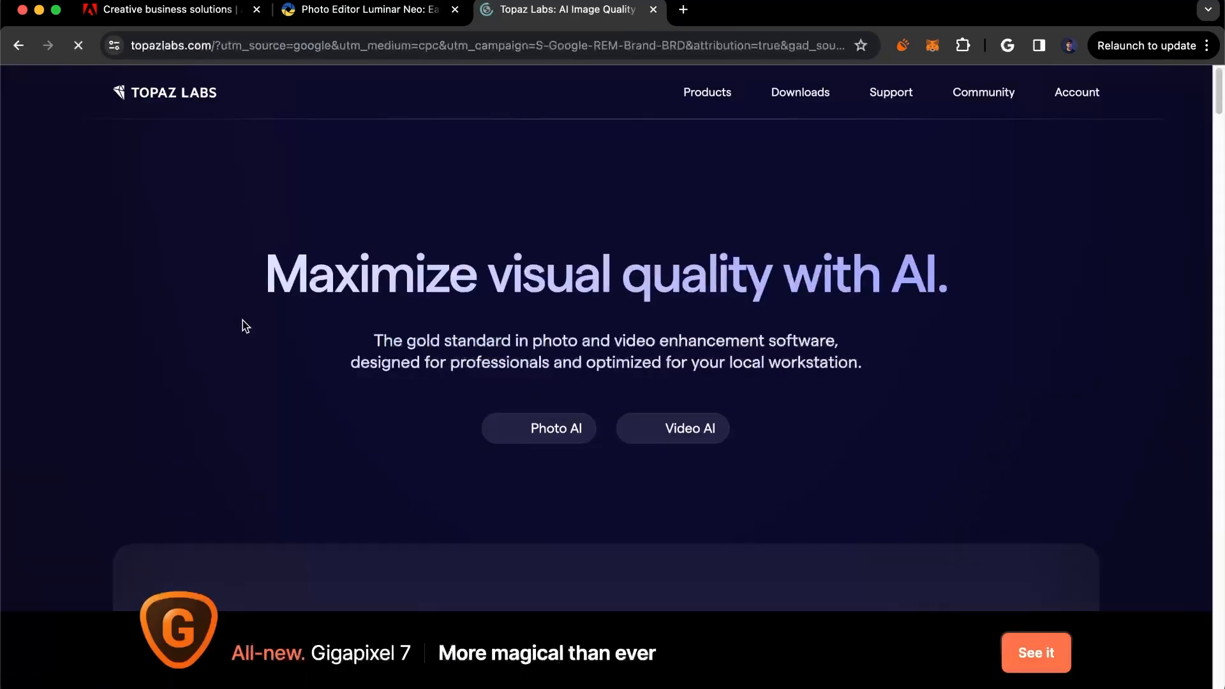
# Examine the tiger before/after comparison on the Topaz Labs homepage
pyautogui.scroll(-3, 566, 353)
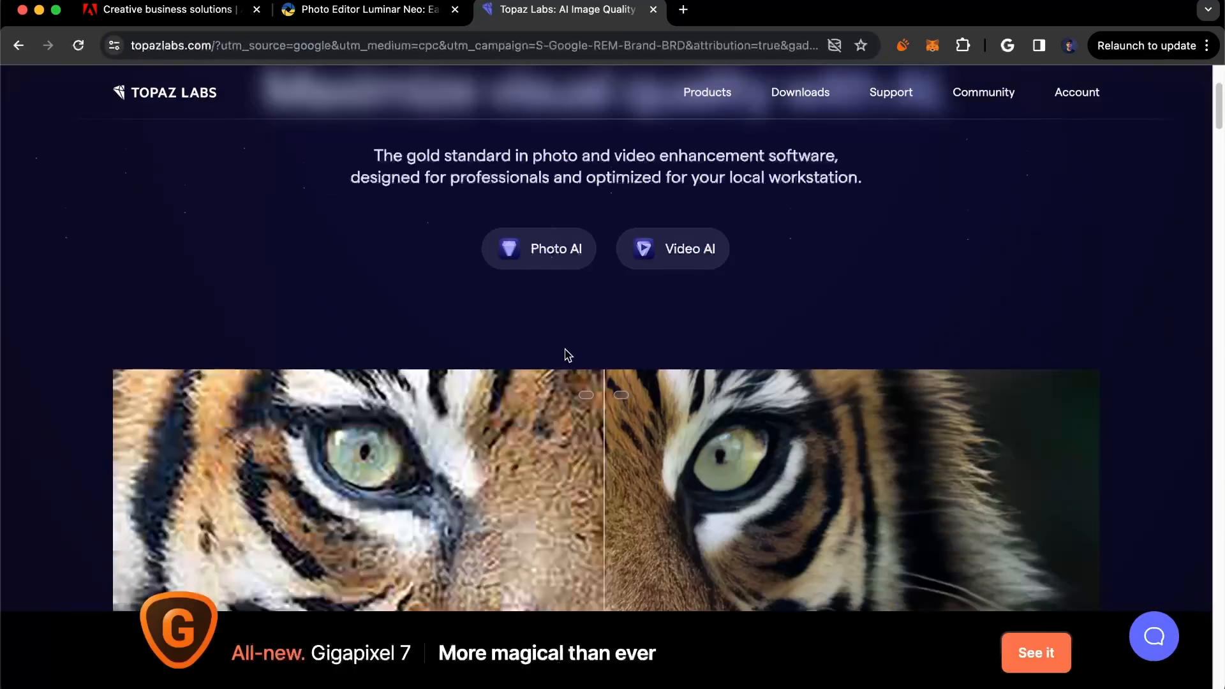
pyautogui.scroll(3, 566, 353)
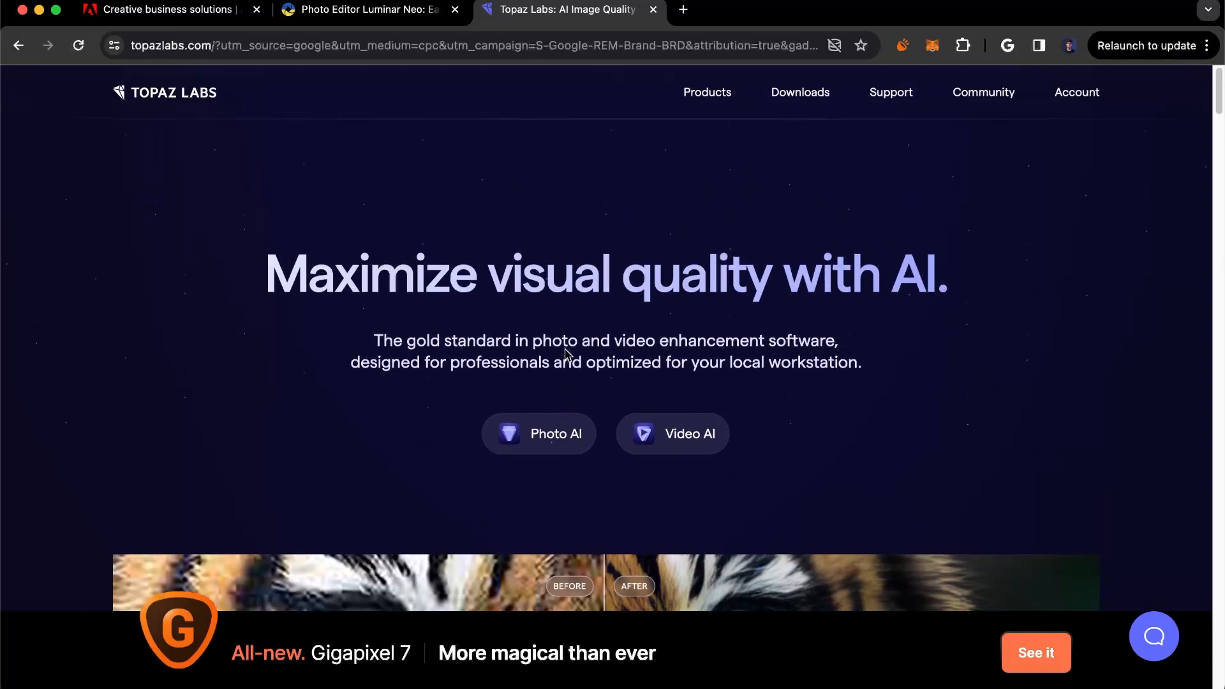
pyautogui.scroll(-5, 742, 418)
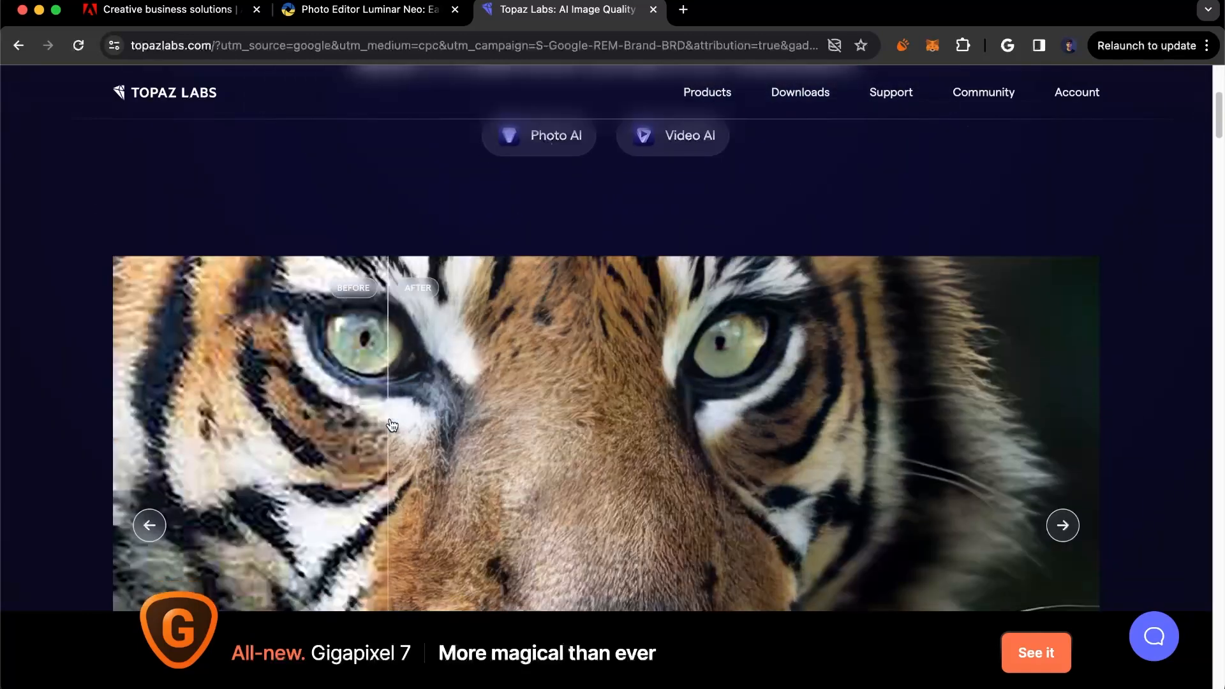
pyautogui.scroll(-2, 185, 435)
pyautogui.scroll(-2, 185, 436)
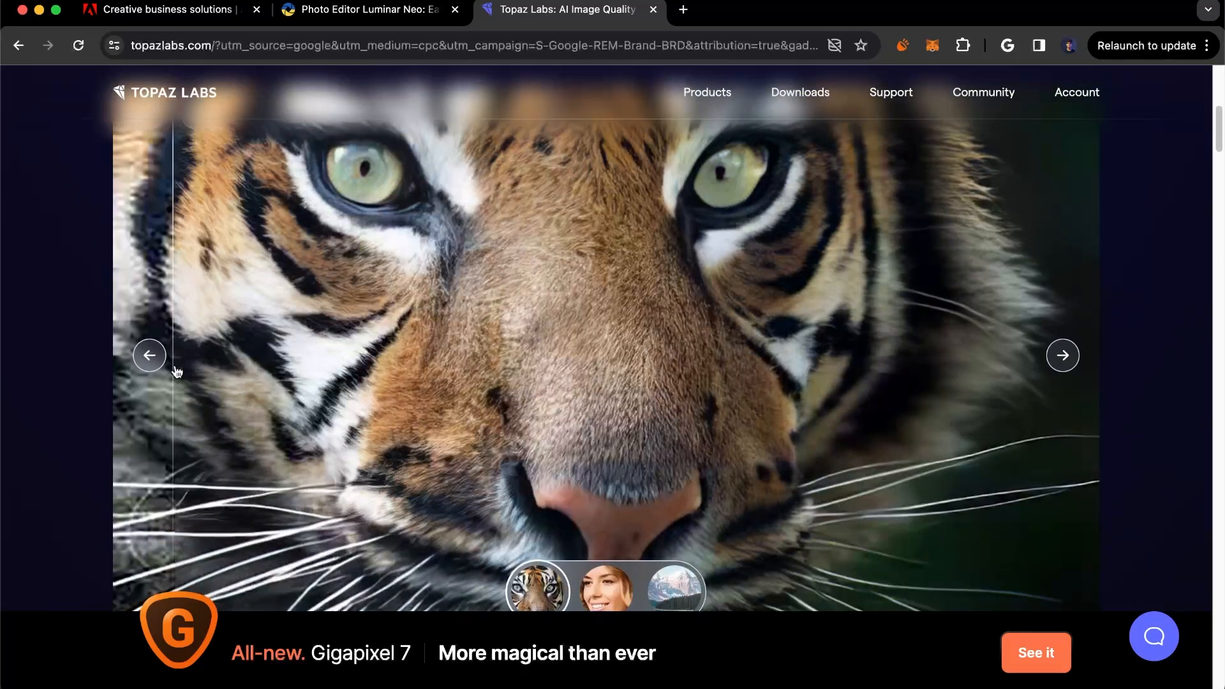
pyautogui.scroll(3, 182, 365)
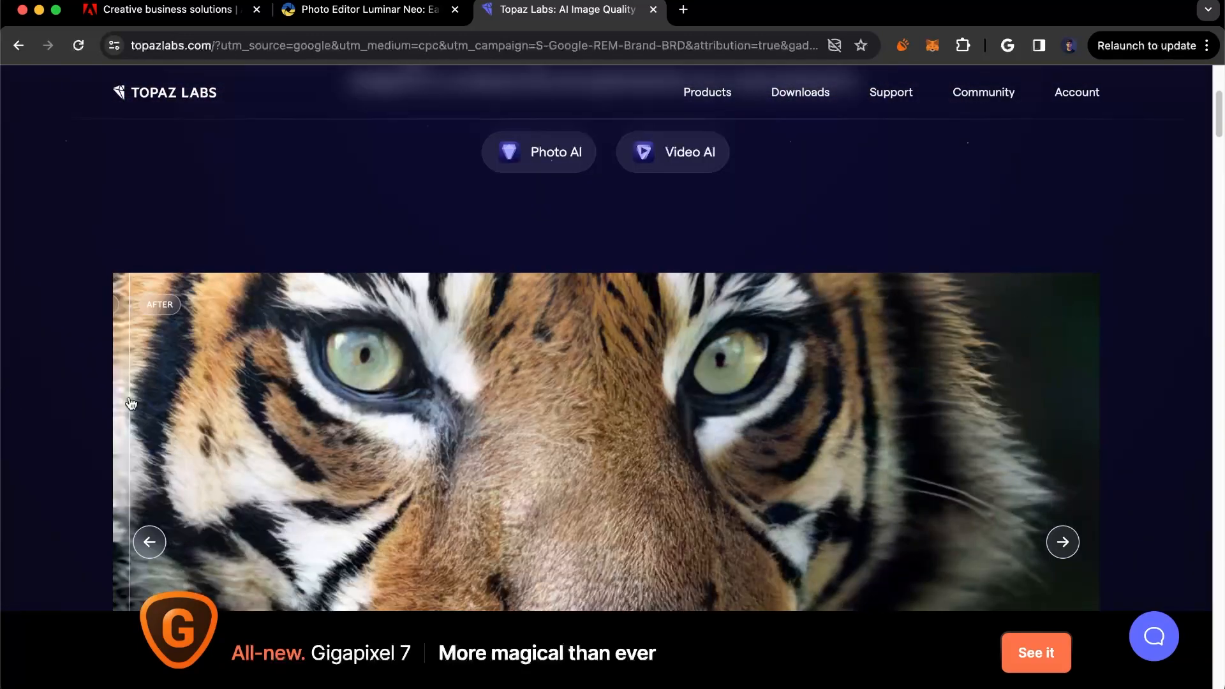
pyautogui.scroll(-6, 259, 416)
pyautogui.scroll(-7, 255, 413)
pyautogui.scroll(14, 500, 429)
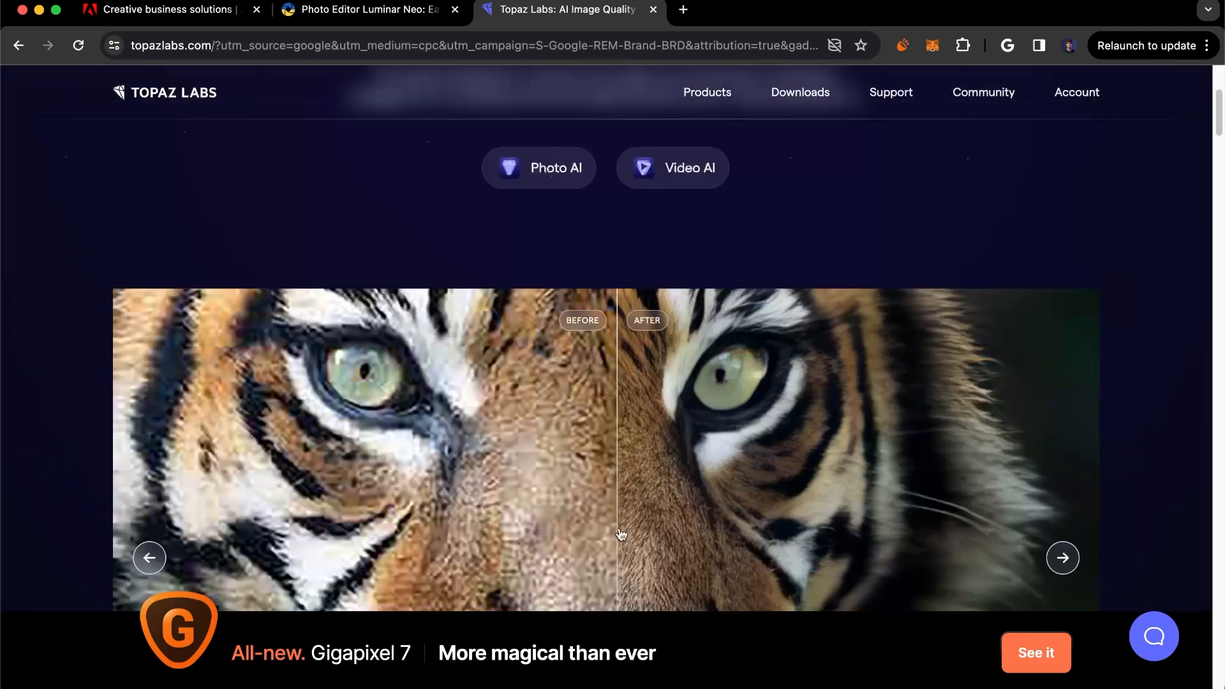
# View the portrait and mountain lake samples in the homepage's before/after comparison
pyautogui.scroll(-5, 611, 475)
pyautogui.click(611, 475)
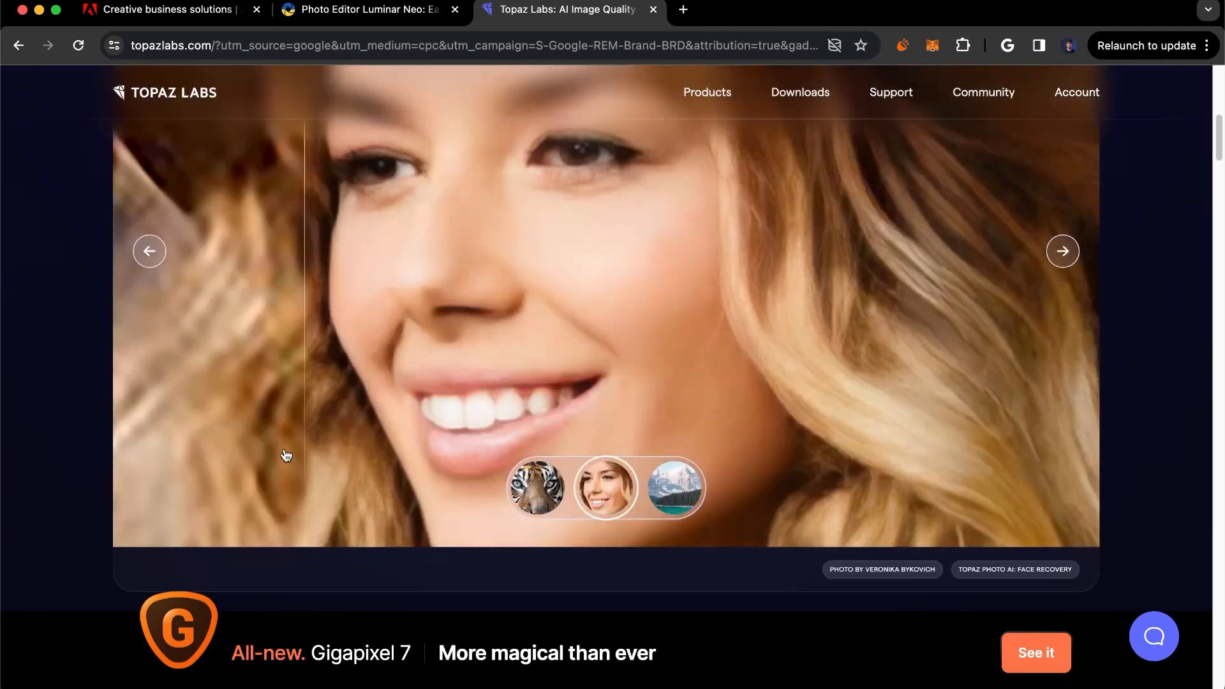
pyautogui.click(676, 497)
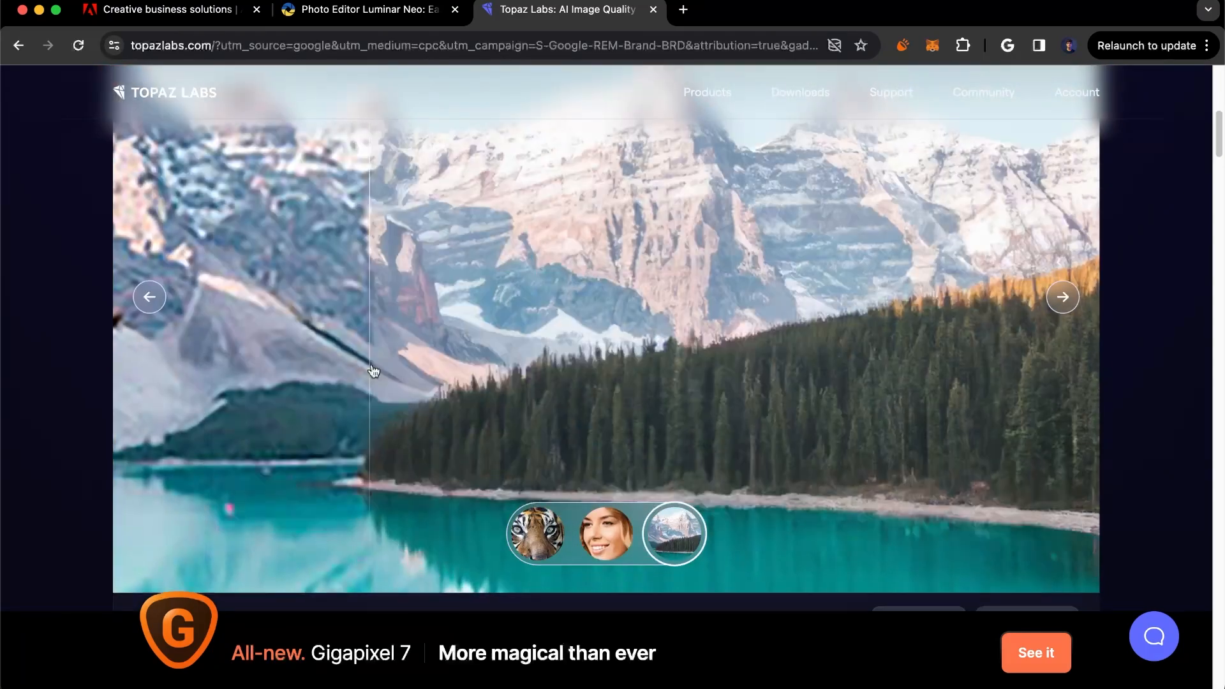
pyautogui.scroll(-5, 201, 417)
pyautogui.scroll(-3, 201, 417)
pyautogui.scroll(7, 184, 429)
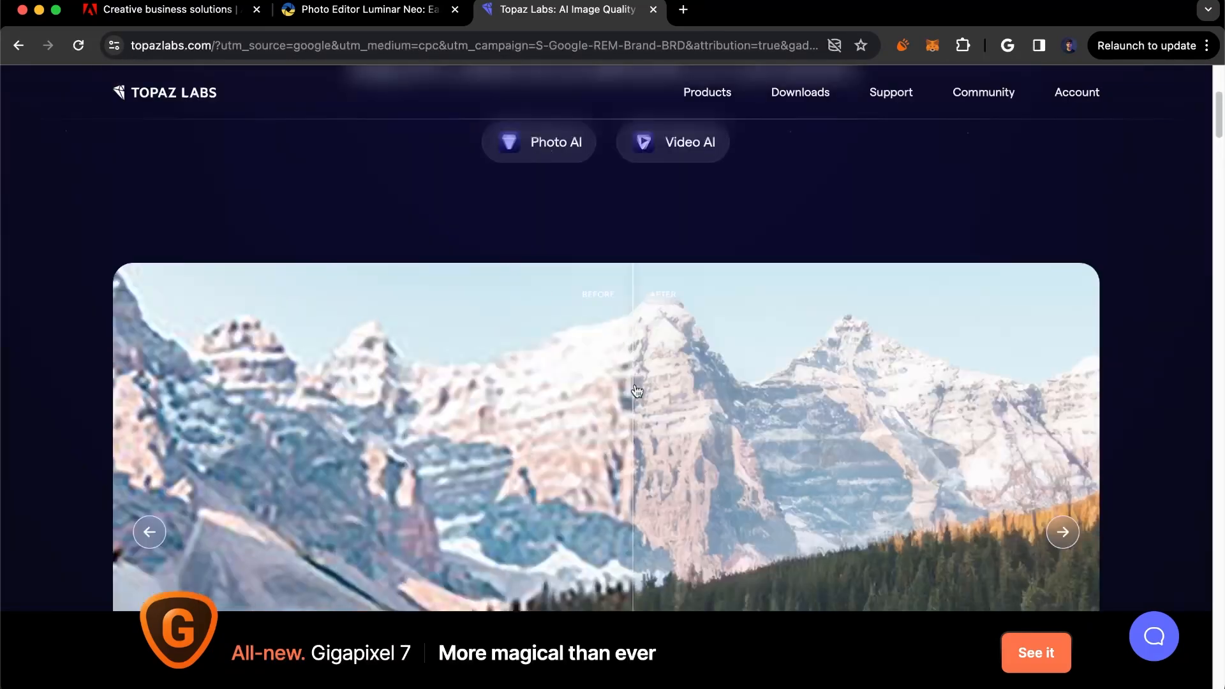
pyautogui.scroll(-4, 915, 398)
pyautogui.scroll(5, 517, 330)
pyautogui.scroll(-4, 634, 345)
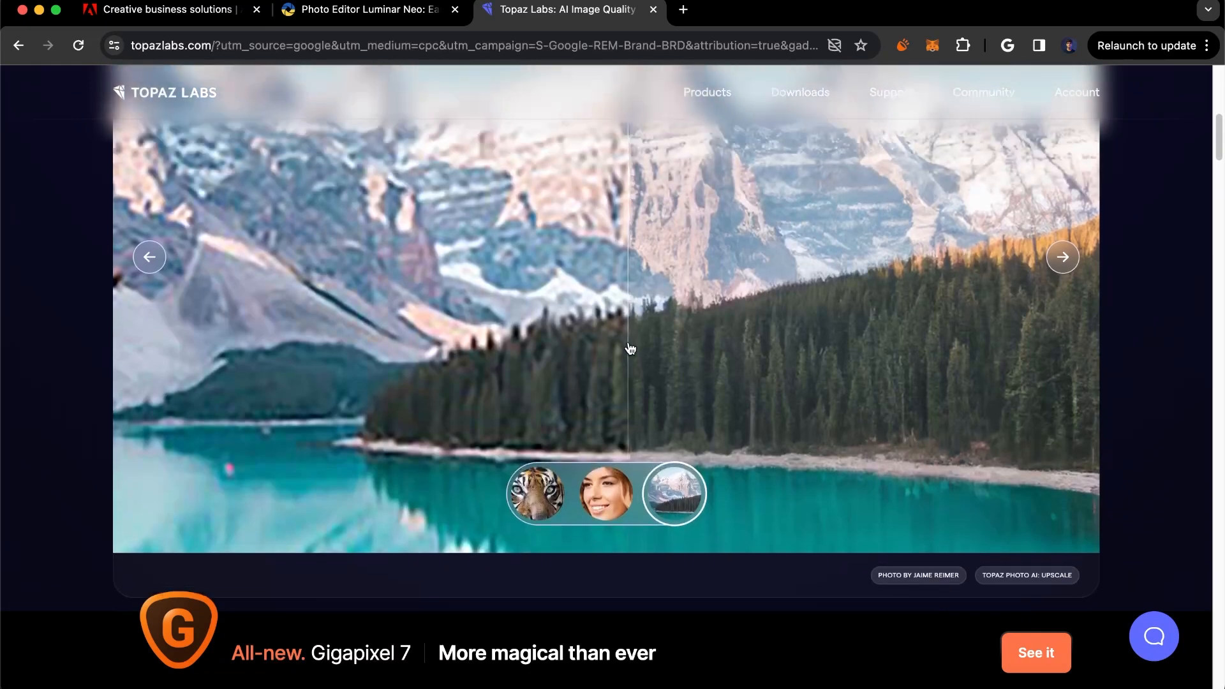
pyautogui.scroll(1, 629, 354)
pyautogui.scroll(1, 629, 354)
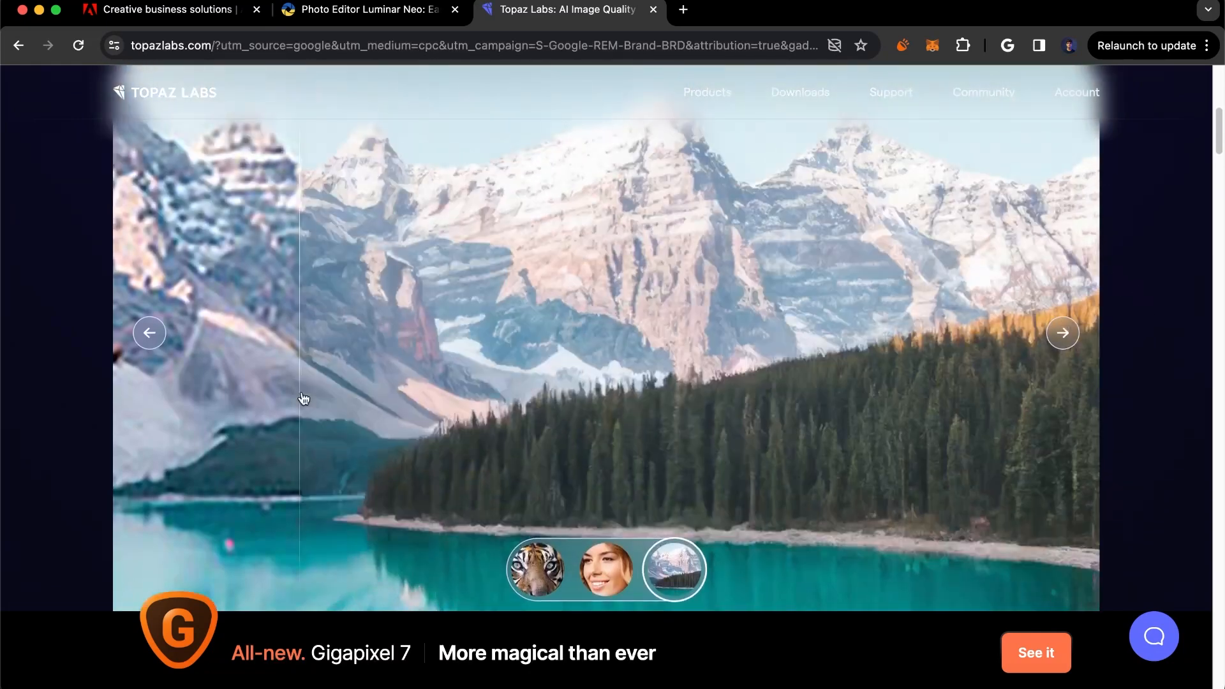
# Review the homepage's customer logos, the Topaz Photo AI parrot comparison and the feature cards
pyautogui.scroll(-8, 547, 387)
pyautogui.scroll(-3, 421, 303)
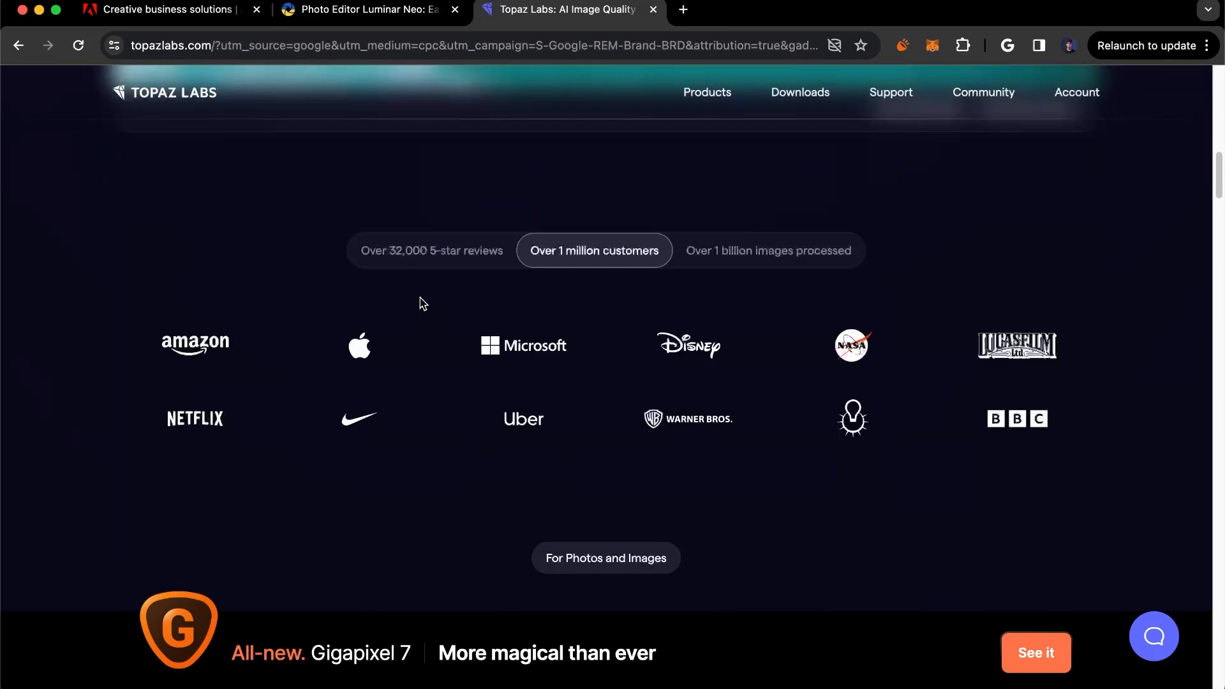
pyautogui.scroll(-3, 446, 305)
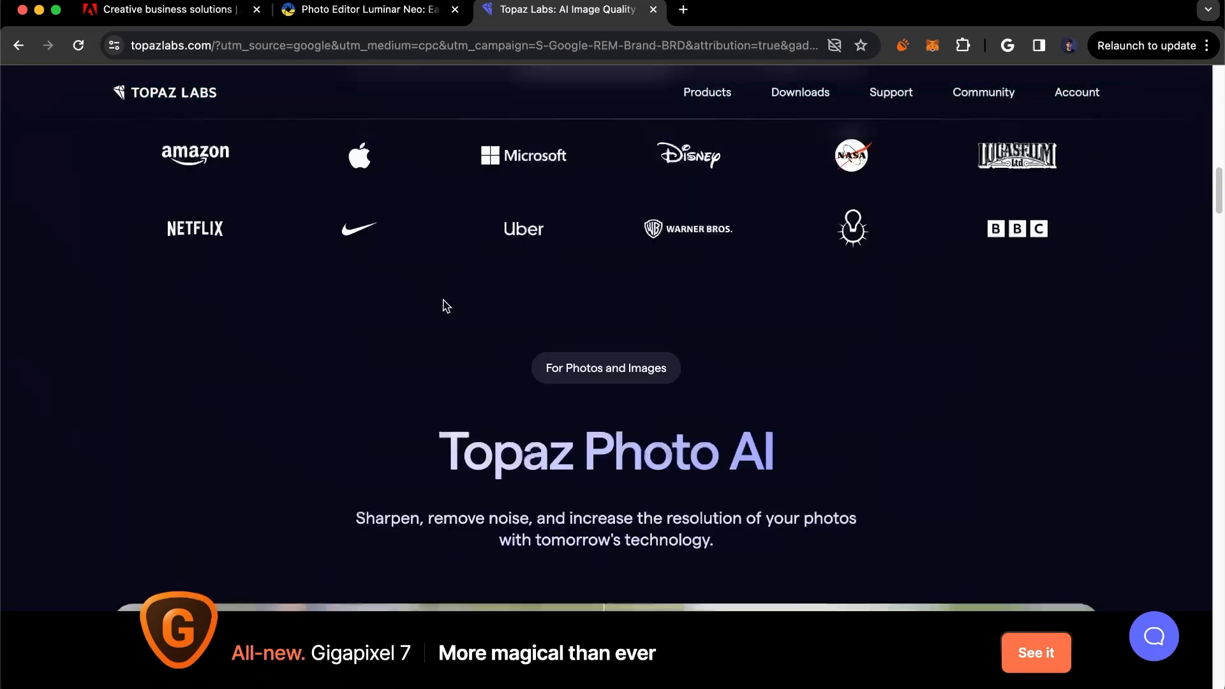
pyautogui.scroll(-10, 446, 306)
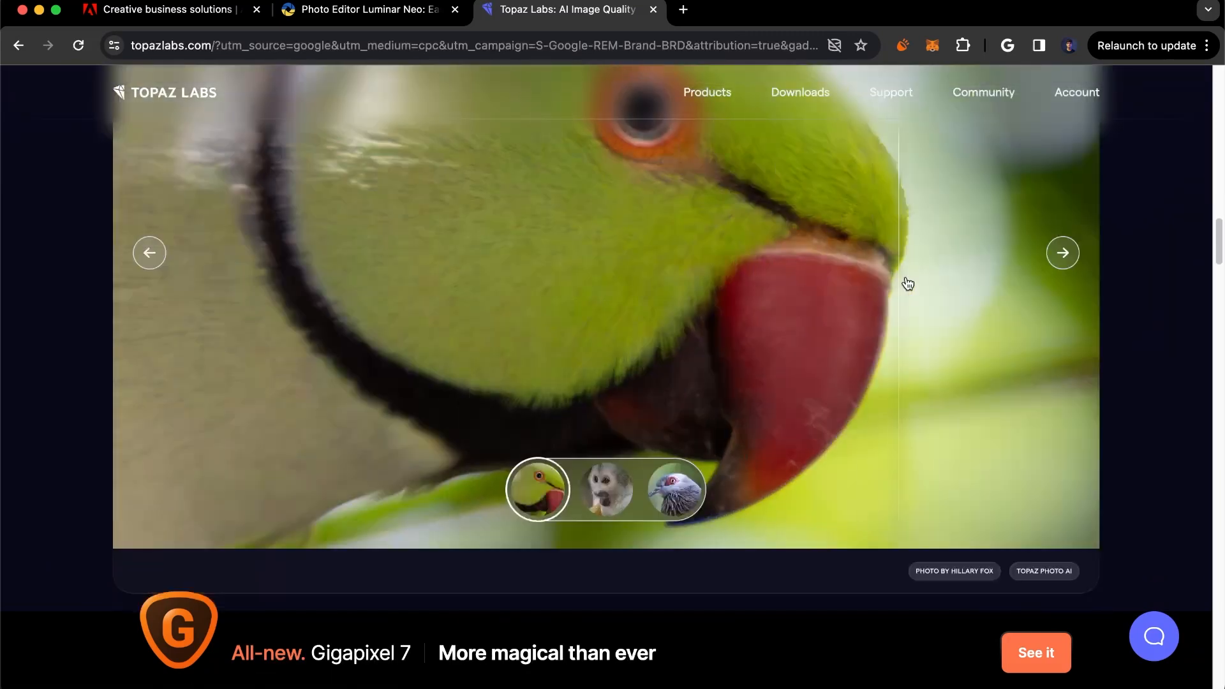
pyautogui.scroll(2, 932, 291)
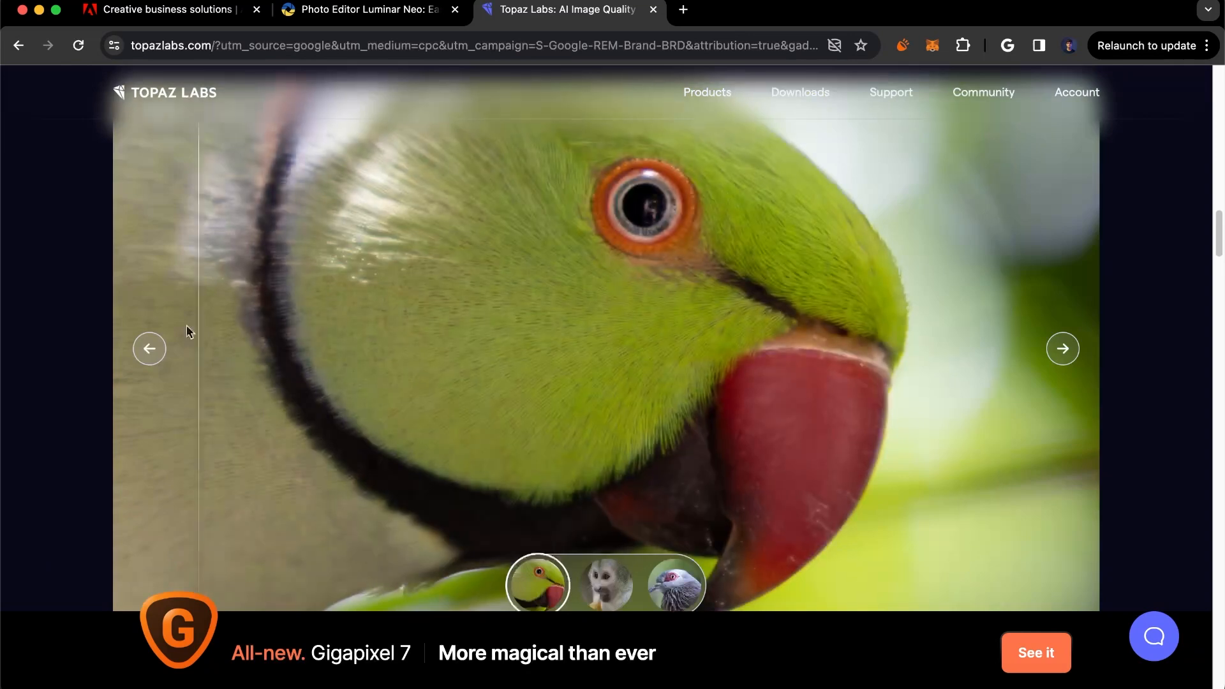
pyautogui.scroll(-10, 584, 536)
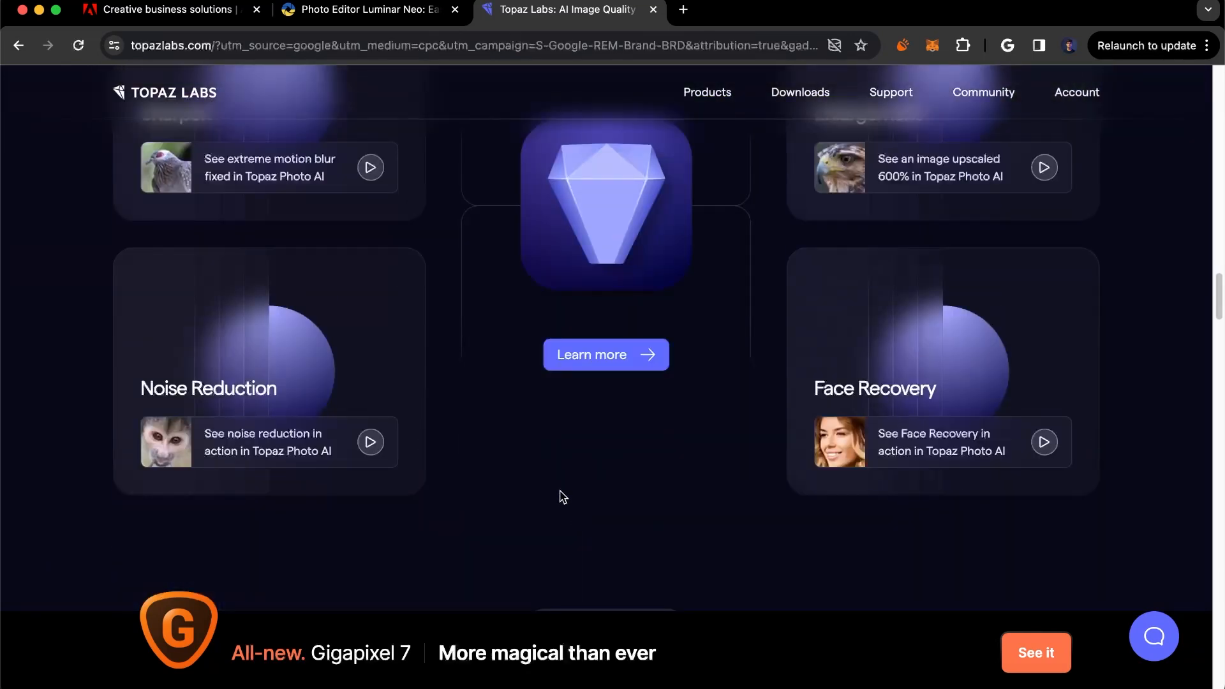
# Minimize the browser and OBS windows, and launch Topaz Gigapixel AI from the desktop in a floating window
pyautogui.click(38, 10)
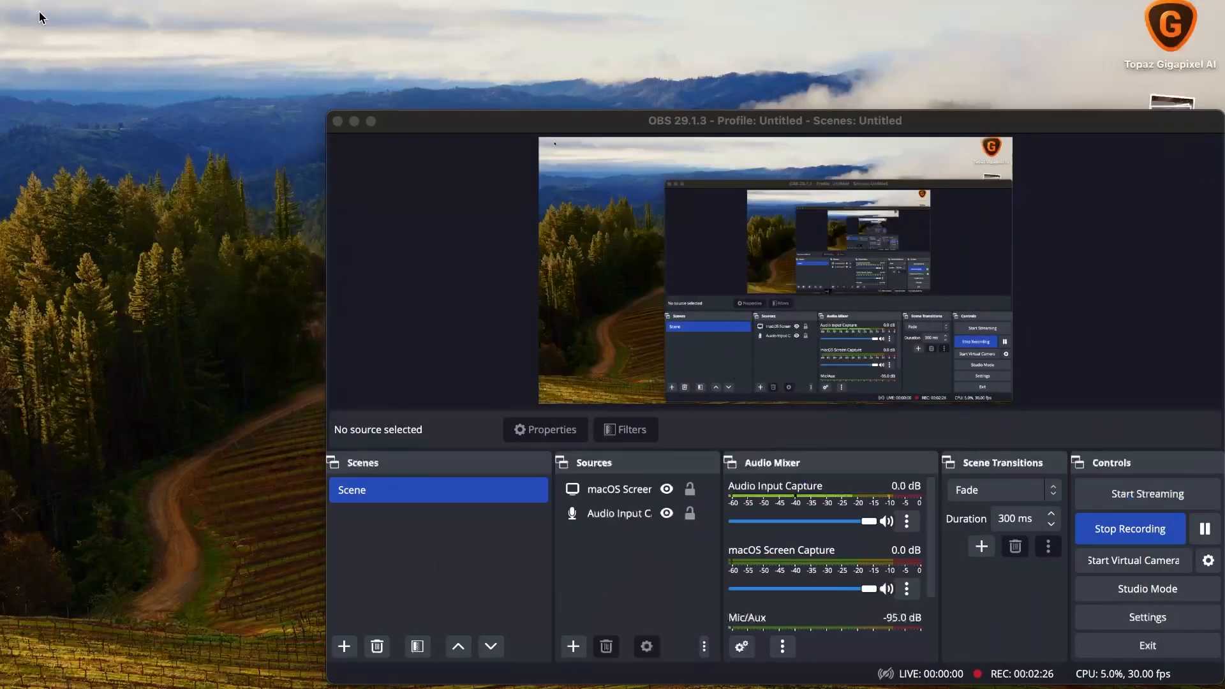
pyautogui.click(354, 120)
pyautogui.click(1168, 26)
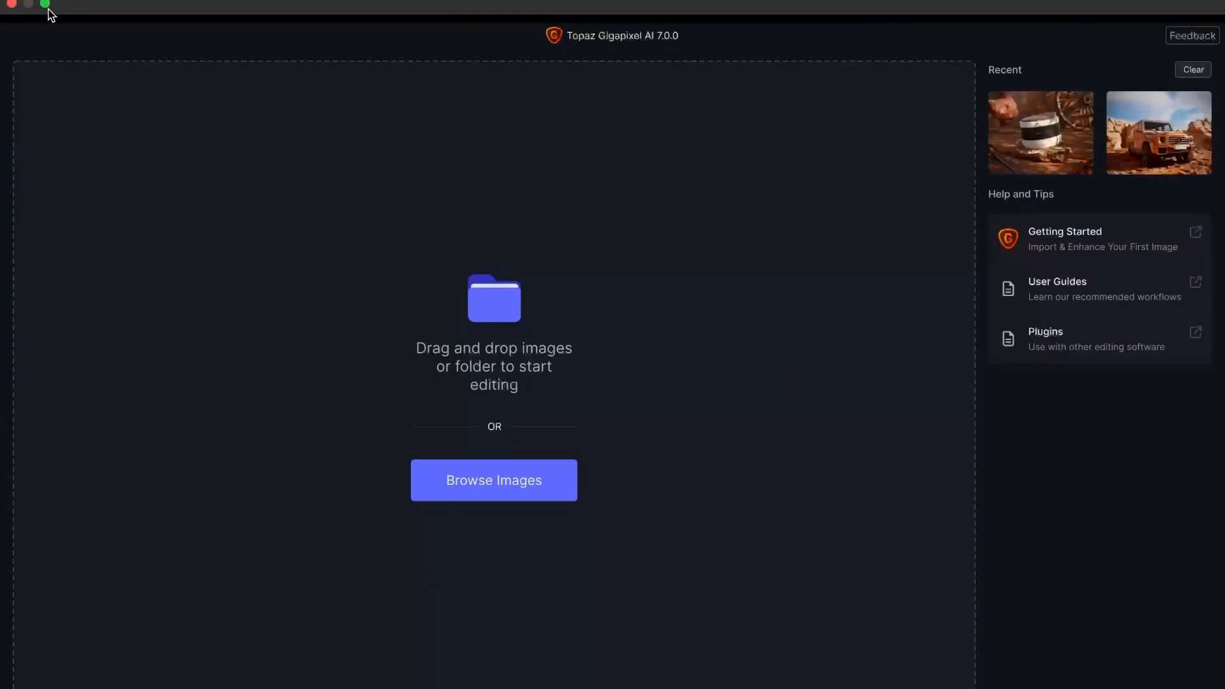
pyautogui.click(45, 4)
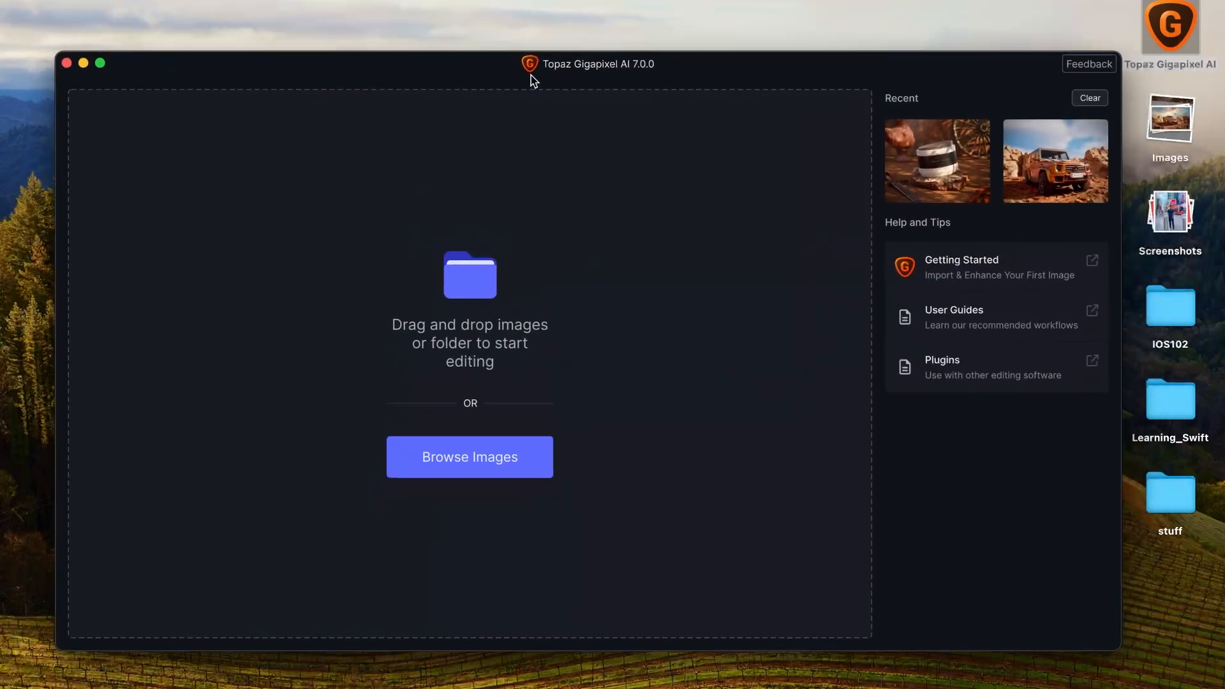
pyautogui.moveTo(530, 74); pyautogui.dragTo(528, 75)
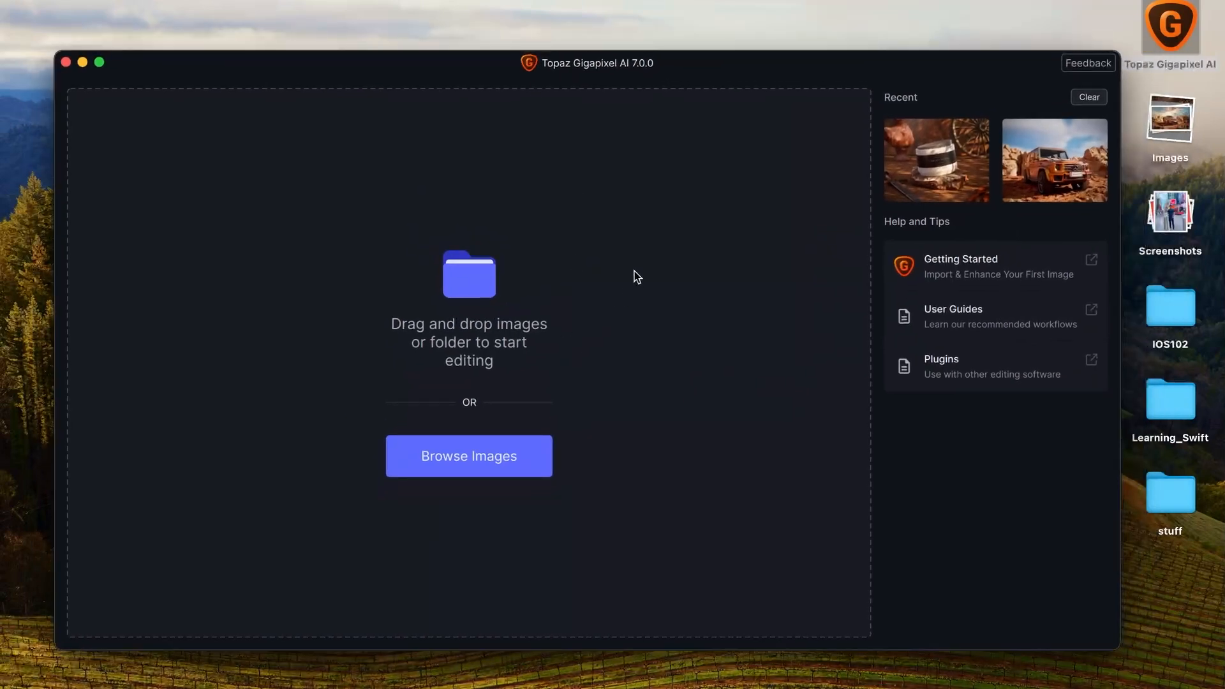
# Open the image "luminar neo render.jpeg" from the Desktop folder
pyautogui.click(473, 466)
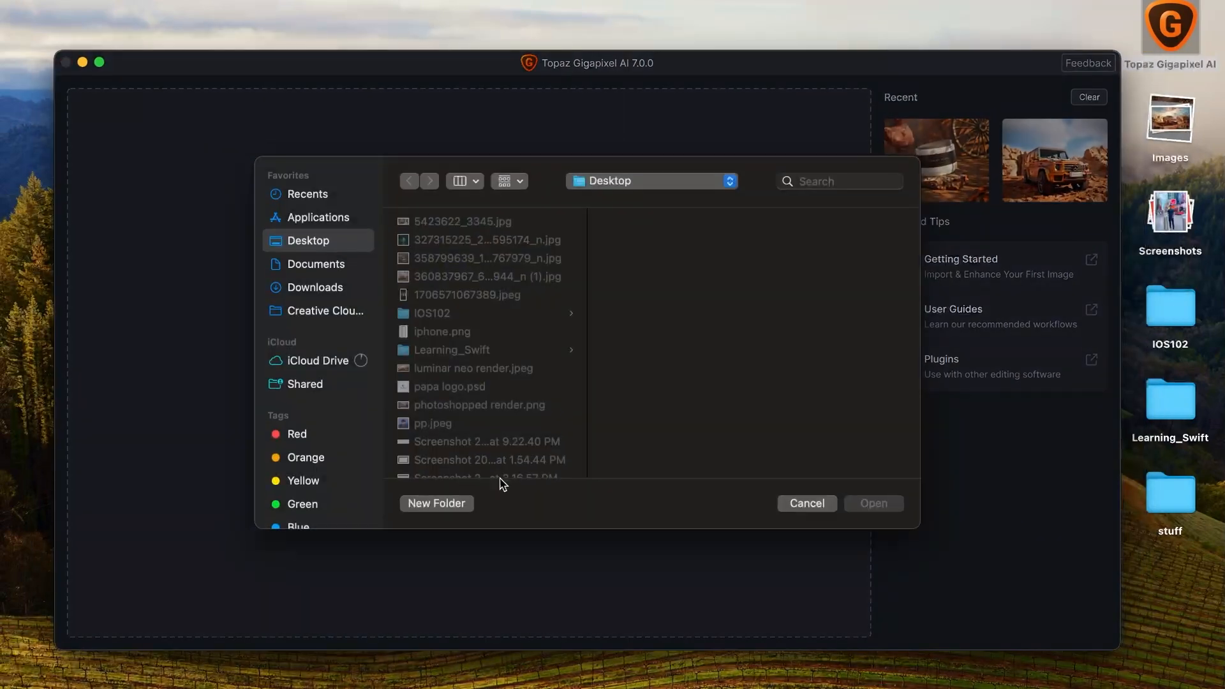
pyautogui.scroll(-2, 459, 323)
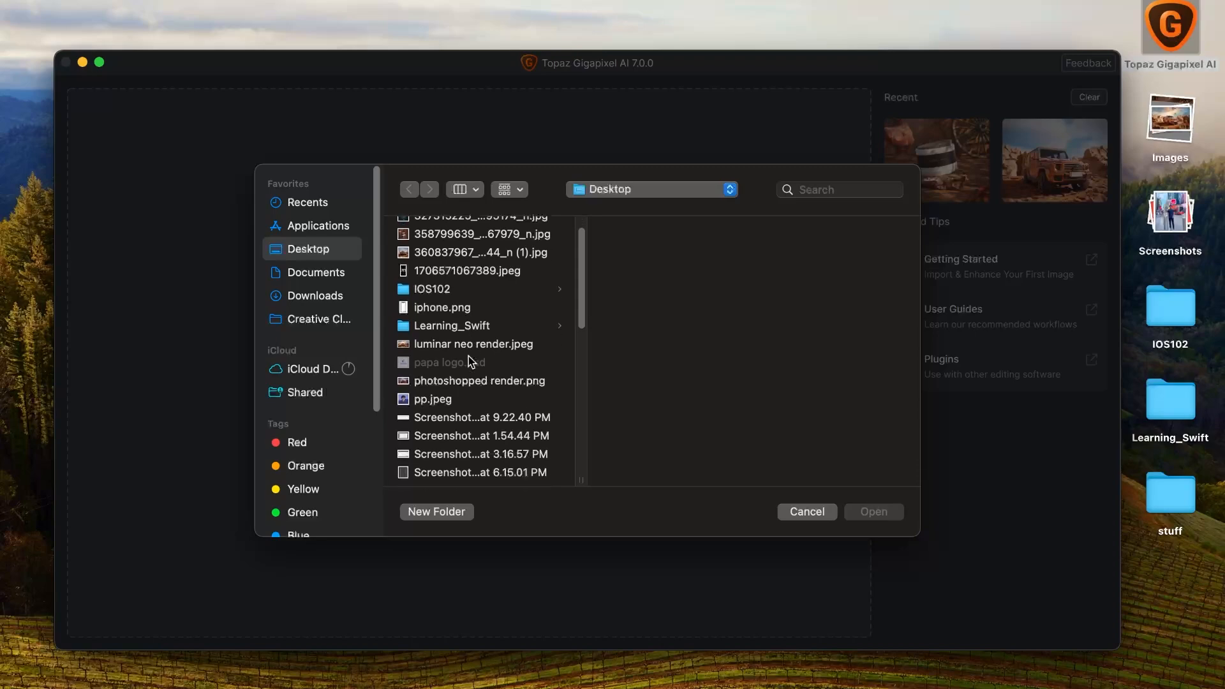
pyautogui.click(468, 345)
pyautogui.click(873, 512)
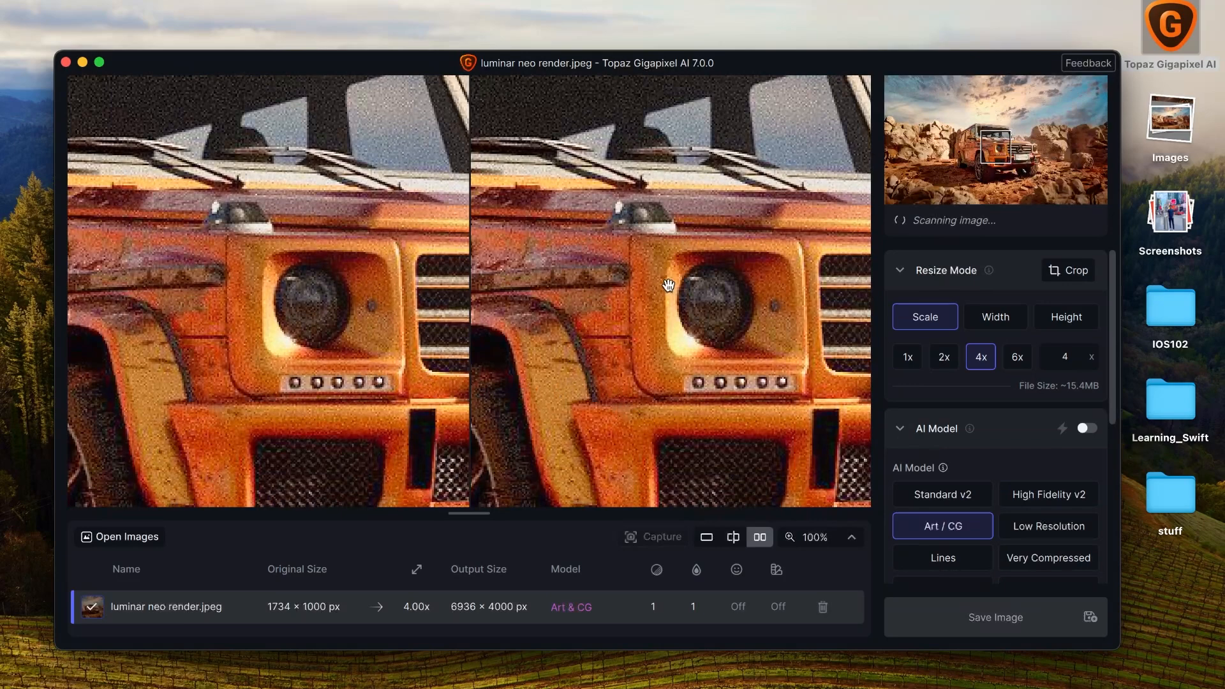
# Try the 1x, 2x and 4x scale factors on the image, ending on 2x
pyautogui.click(944, 357)
pyautogui.click(908, 357)
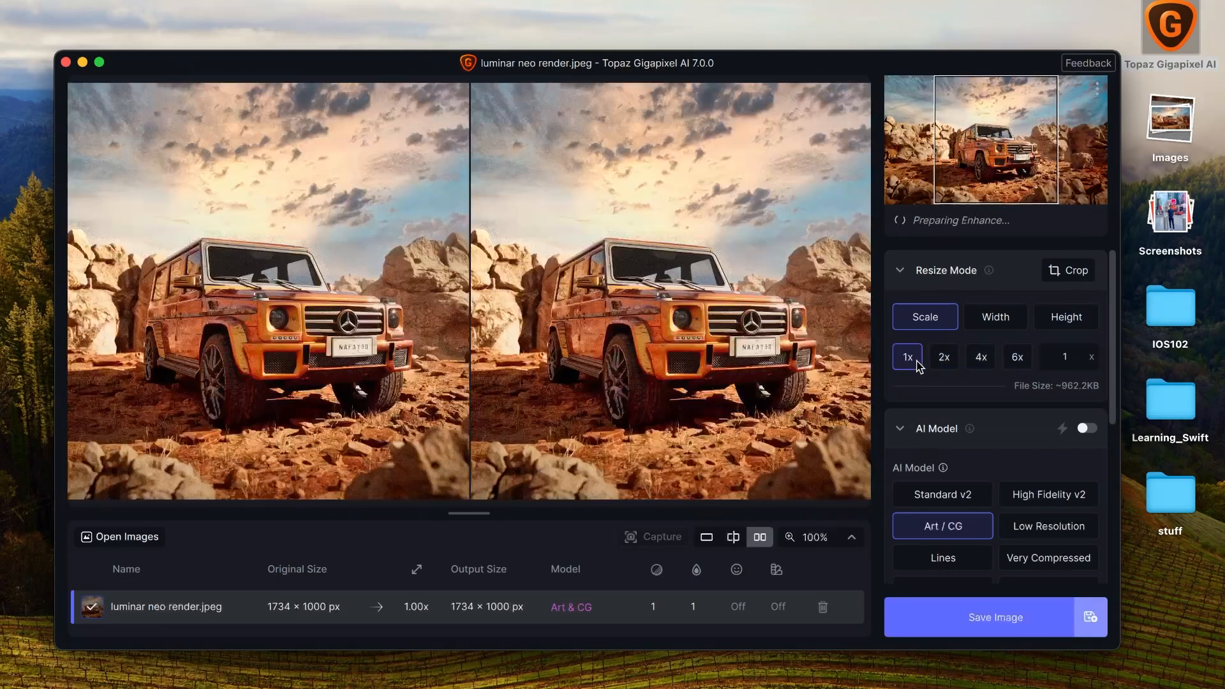
pyautogui.click(981, 357)
pyautogui.click(944, 357)
pyautogui.click(908, 356)
pyautogui.click(974, 361)
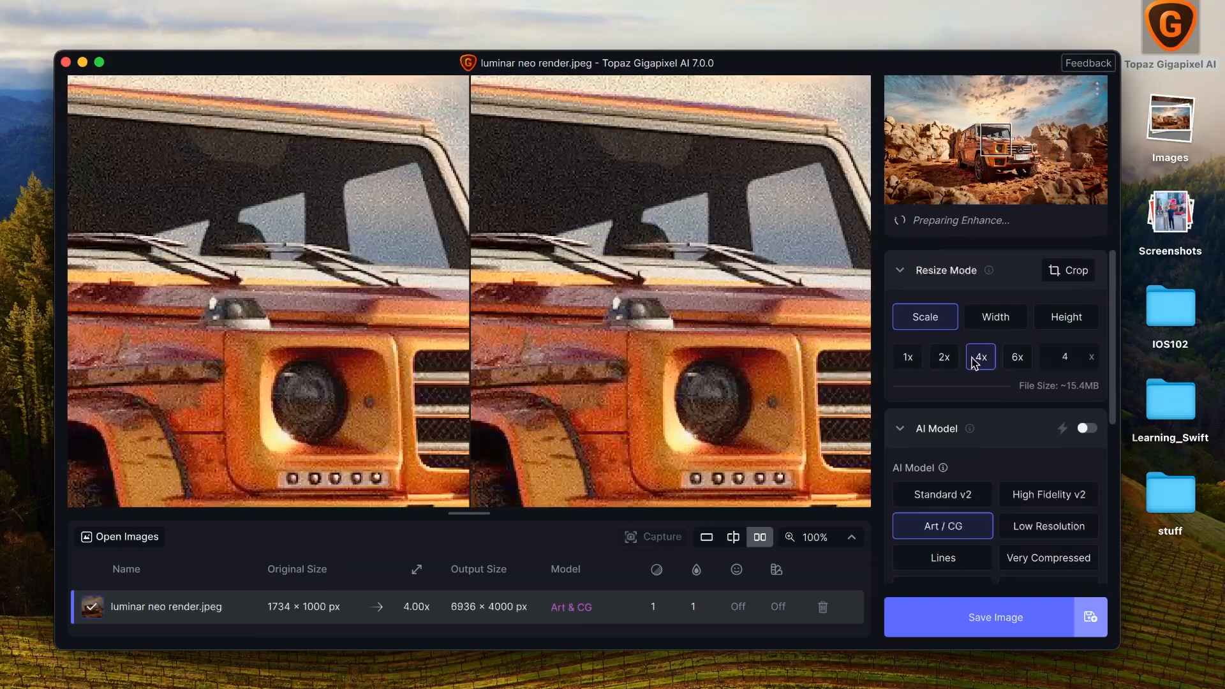
pyautogui.click(946, 360)
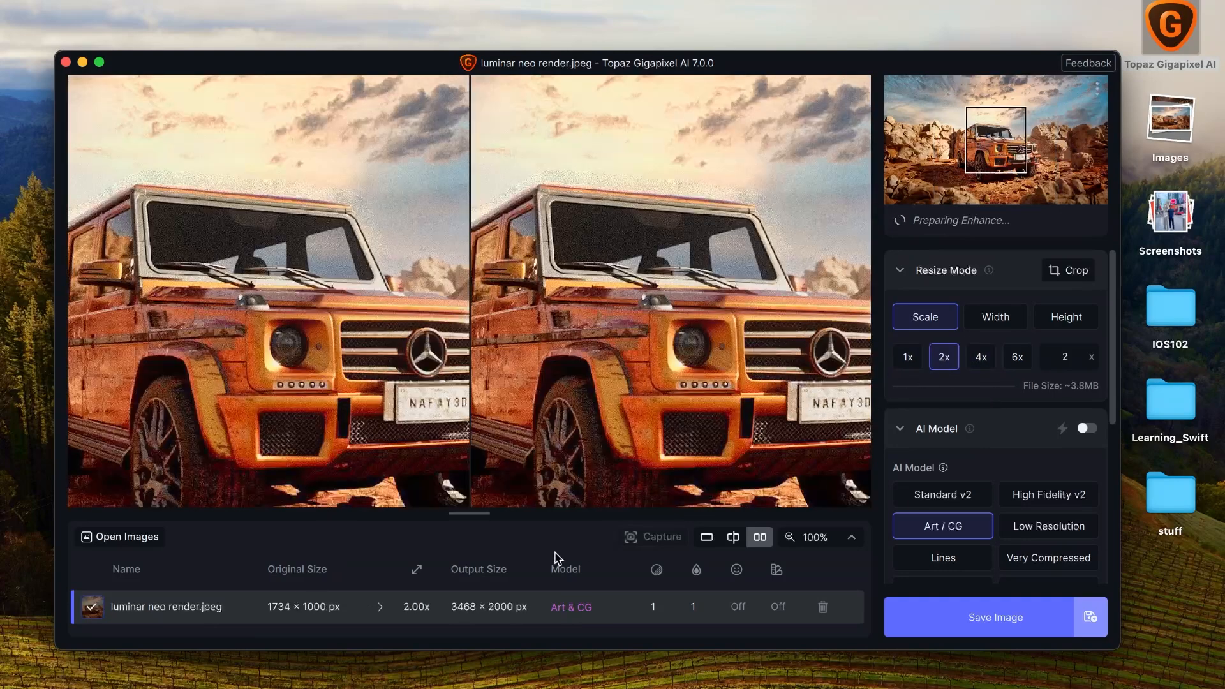
# Review the AI model options and compare the original and enhanced 2x previews of the orange off-roader
pyautogui.scroll(-5, 945, 358)
pyautogui.scroll(-1, 989, 400)
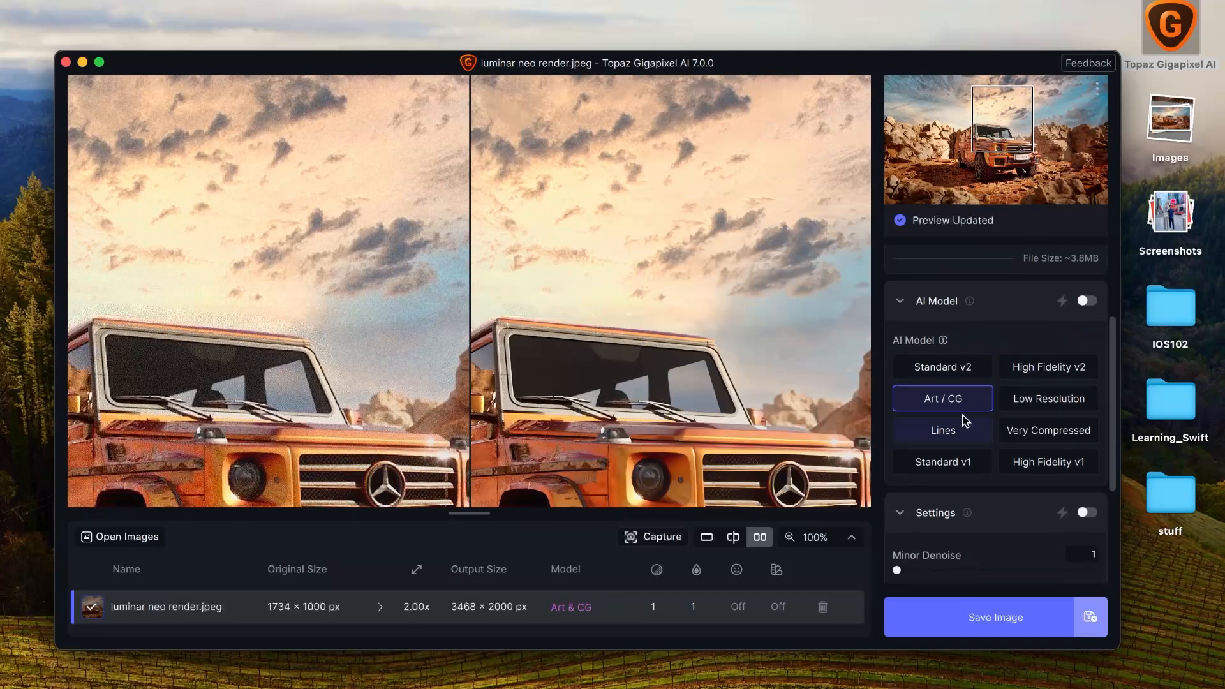
pyautogui.moveTo(594, 491); pyautogui.dragTo(593, 373)
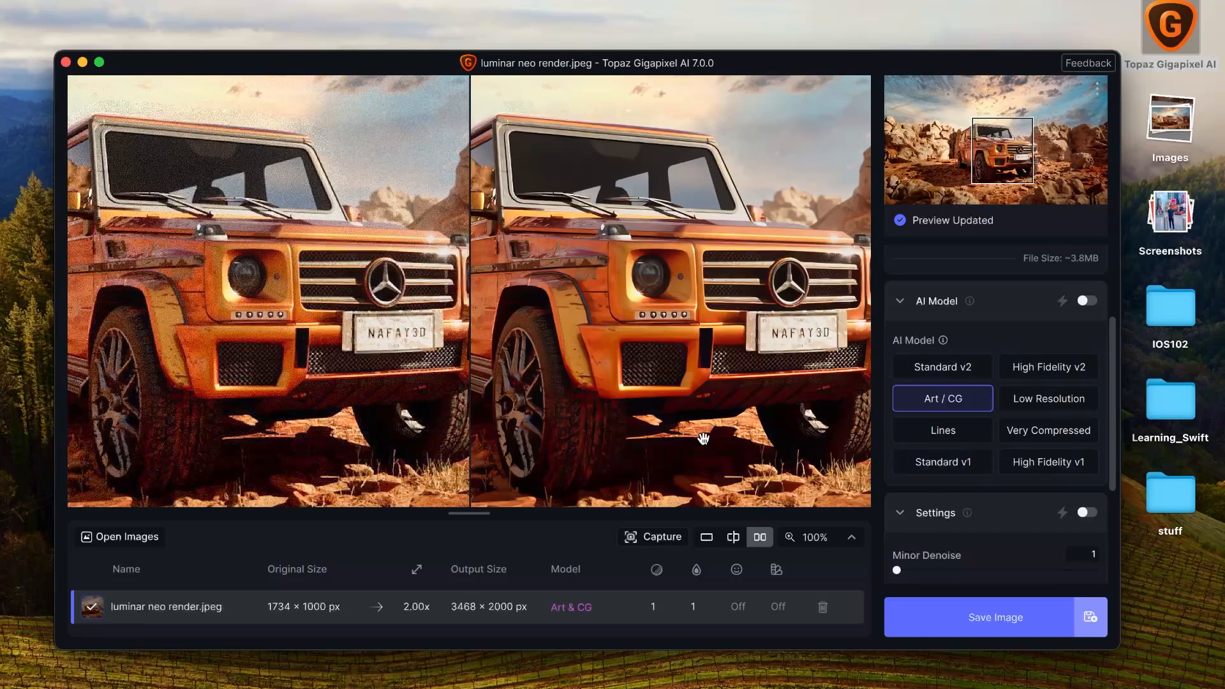
pyautogui.scroll(-1, 574, 327)
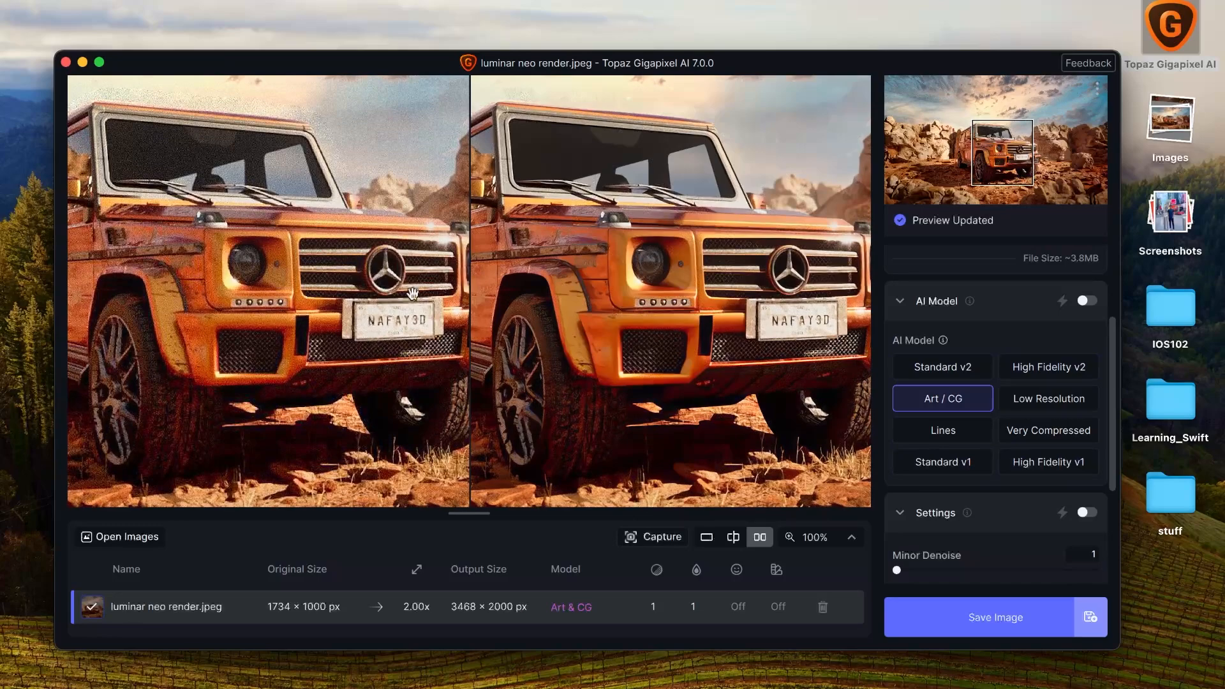
pyautogui.scroll(1, 413, 294)
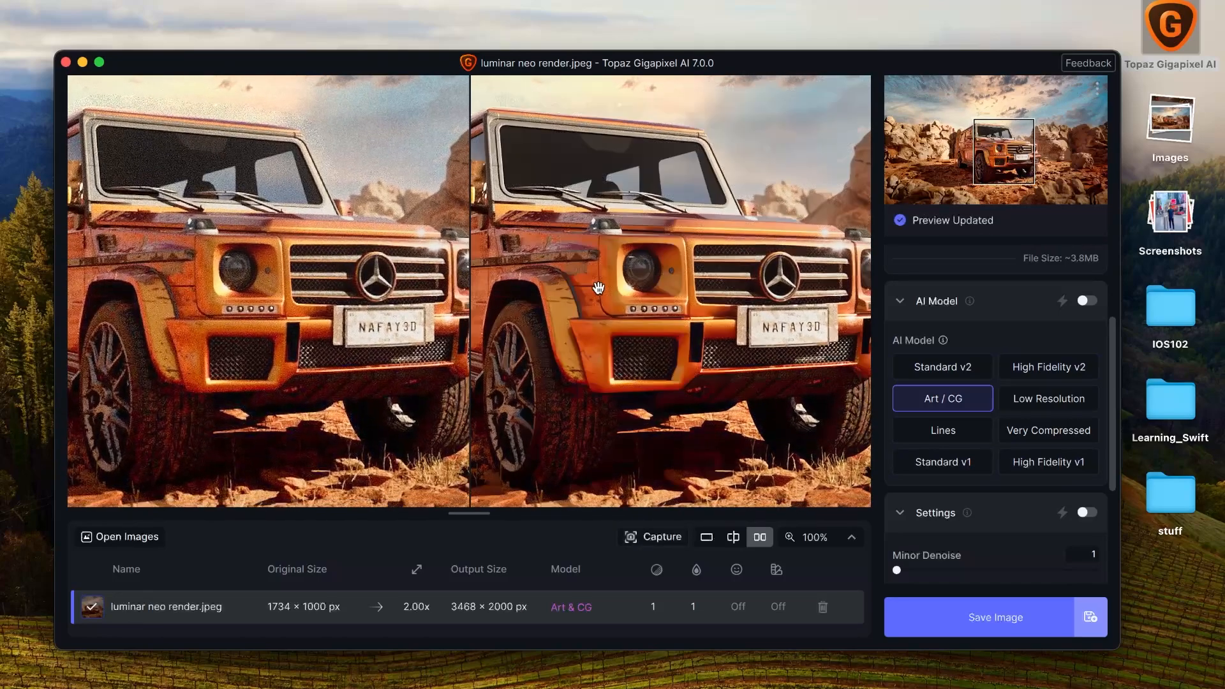
pyautogui.scroll(-1, 598, 288)
pyautogui.scroll(10, 727, 292)
pyautogui.scroll(-10, 727, 334)
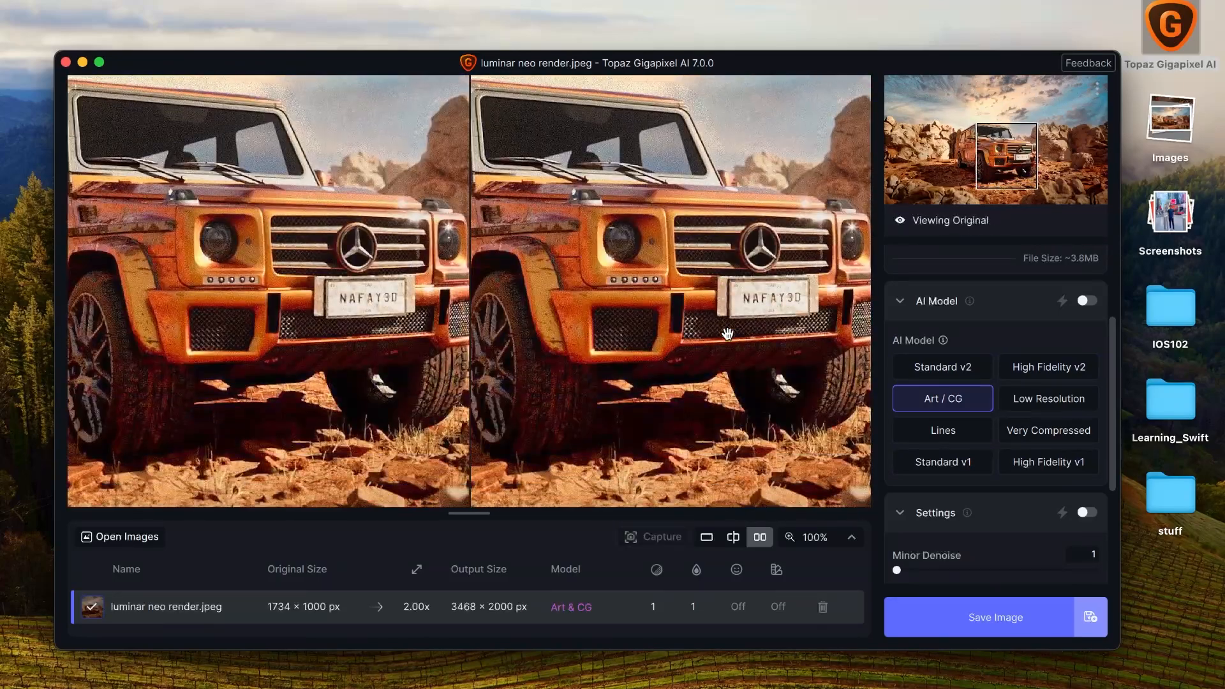
# Set the scale to 4x and compare the previews around the off-roader's grille and number plate
pyautogui.scroll(3, 944, 307)
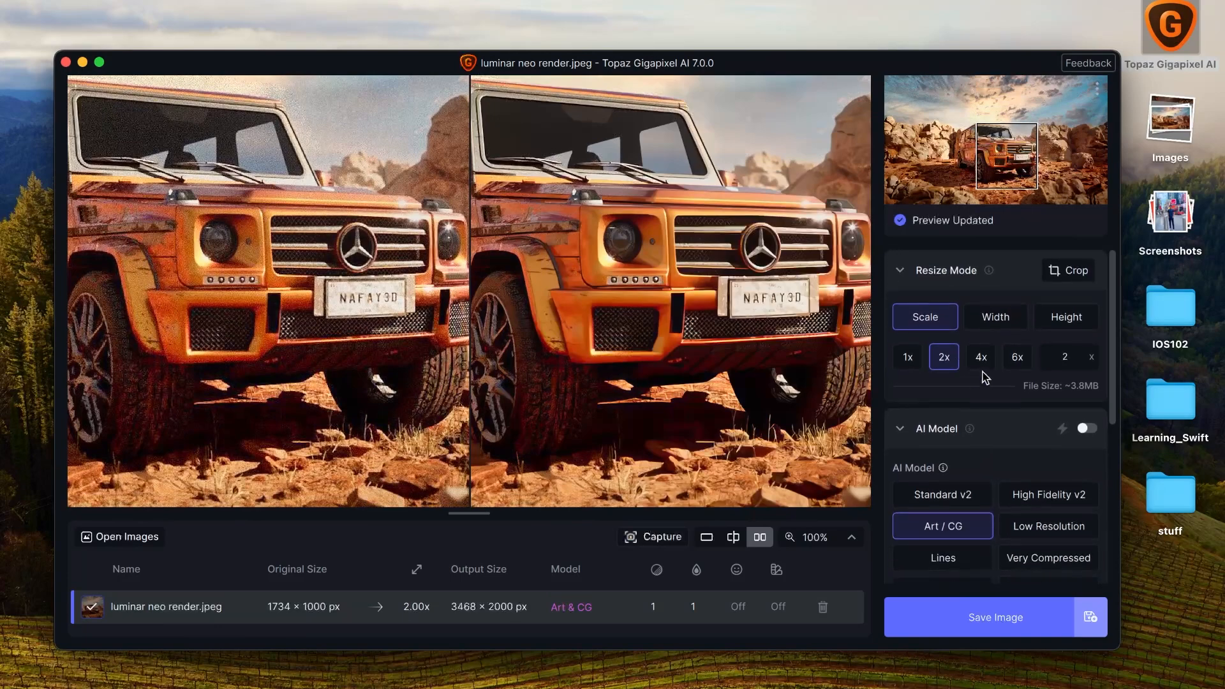
pyautogui.click(981, 357)
pyautogui.scroll(1, 561, 330)
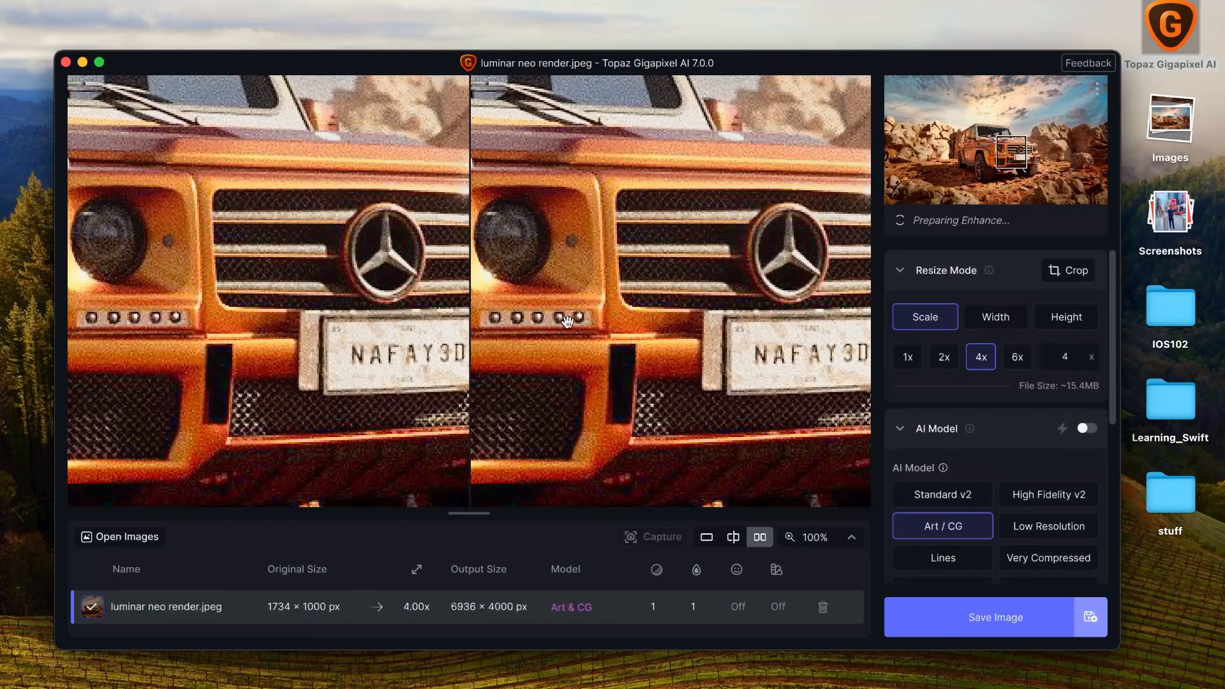
pyautogui.moveTo(568, 322); pyautogui.dragTo(544, 293)
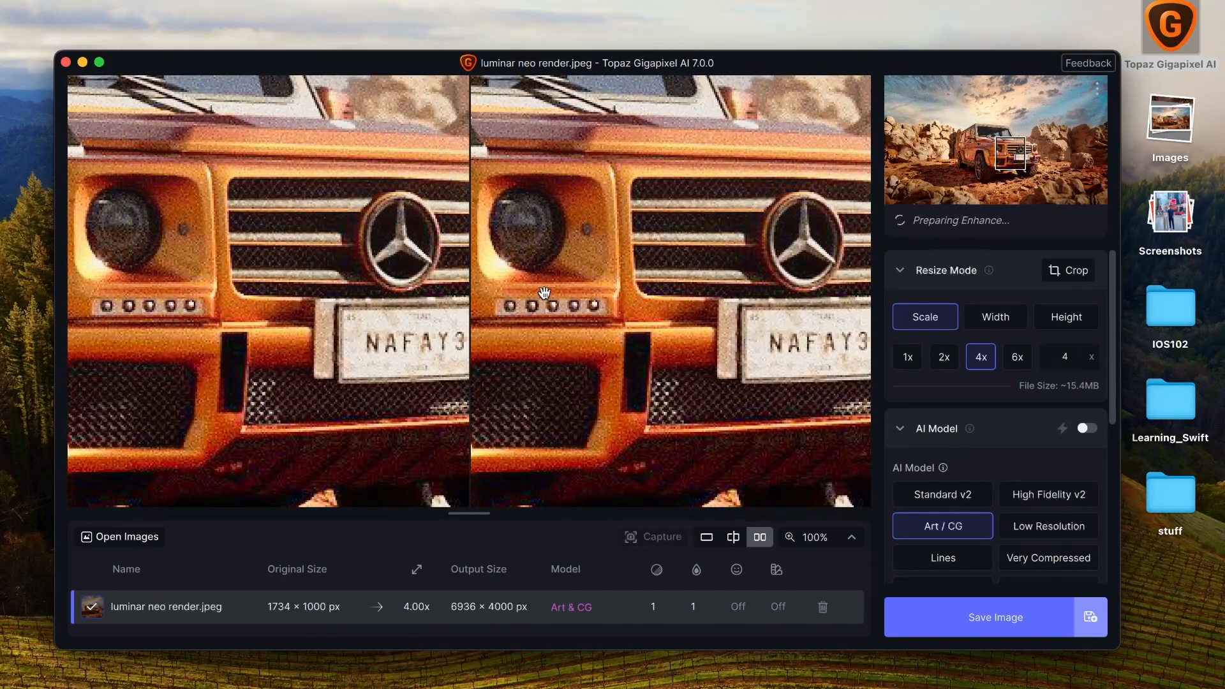
pyautogui.moveTo(560, 290); pyautogui.dragTo(533, 305)
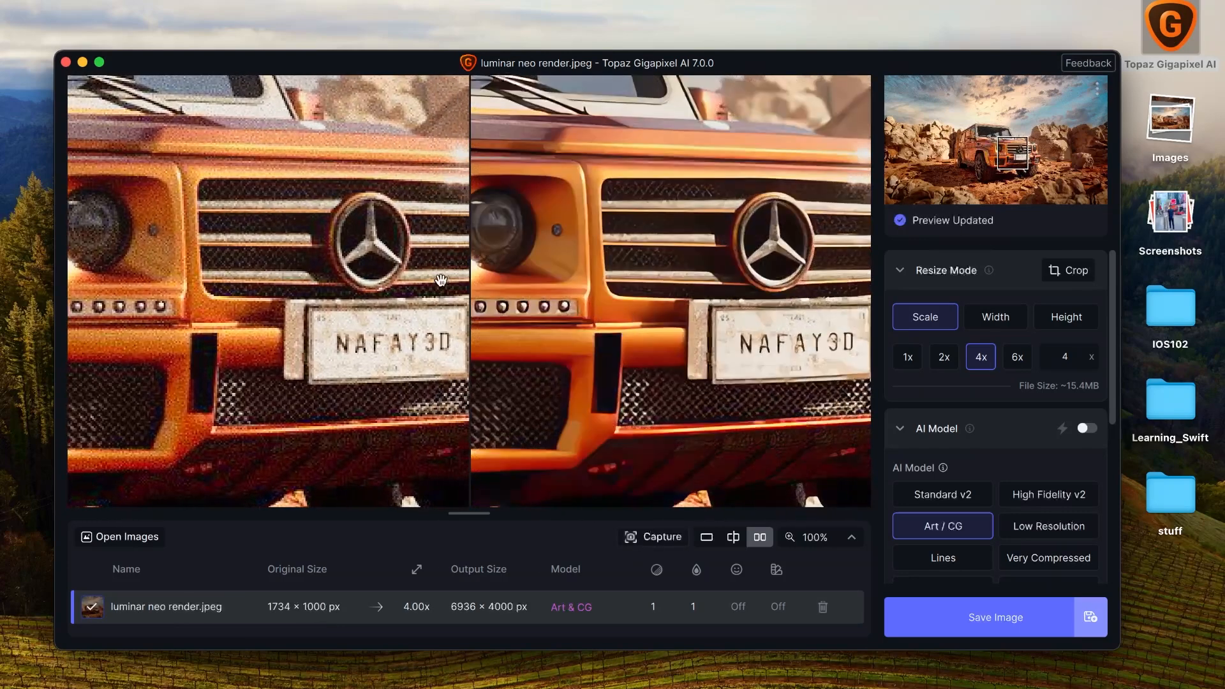
# Compare the original and enhanced 4x previews around the off-roader's headlight, windshield, side, roof and the sky above it
pyautogui.moveTo(582, 220); pyautogui.dragTo(709, 339)
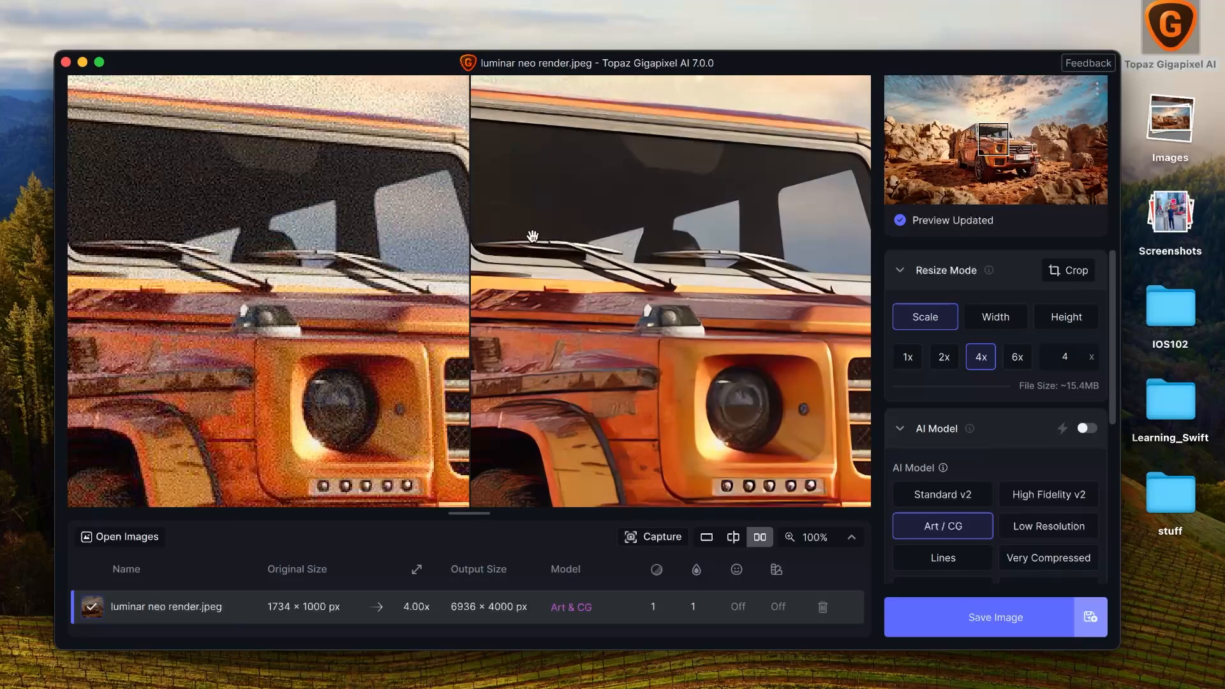
pyautogui.moveTo(532, 236); pyautogui.dragTo(623, 261)
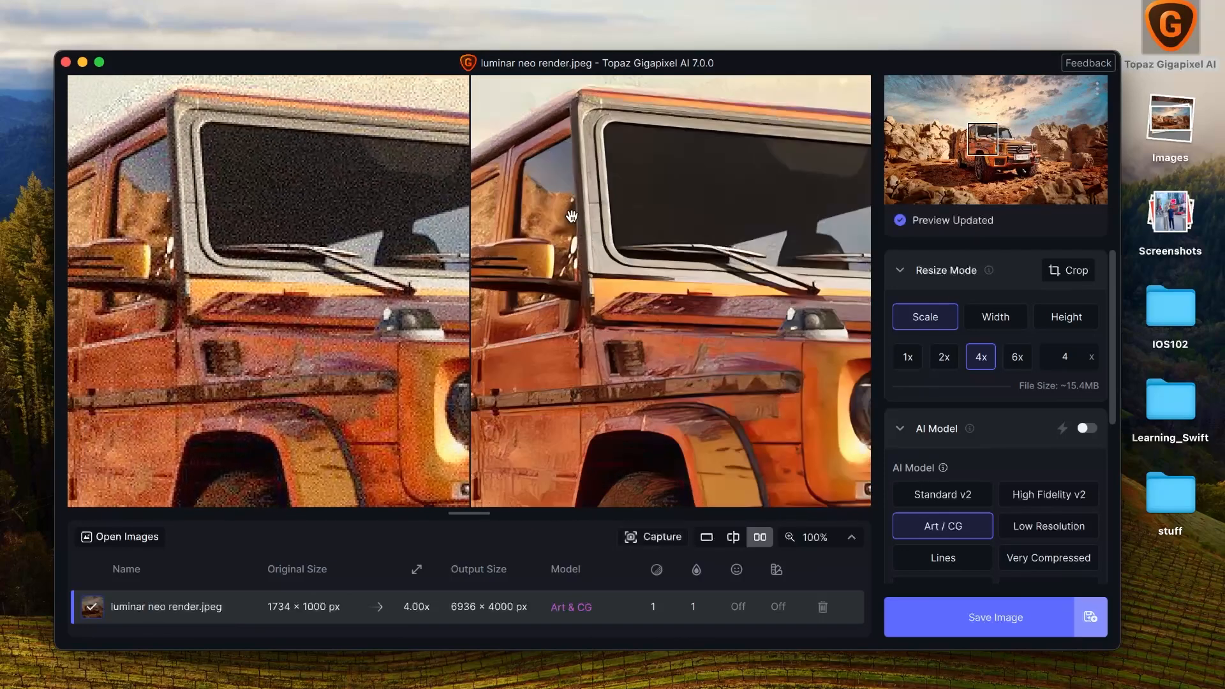
pyautogui.moveTo(572, 215); pyautogui.dragTo(744, 189)
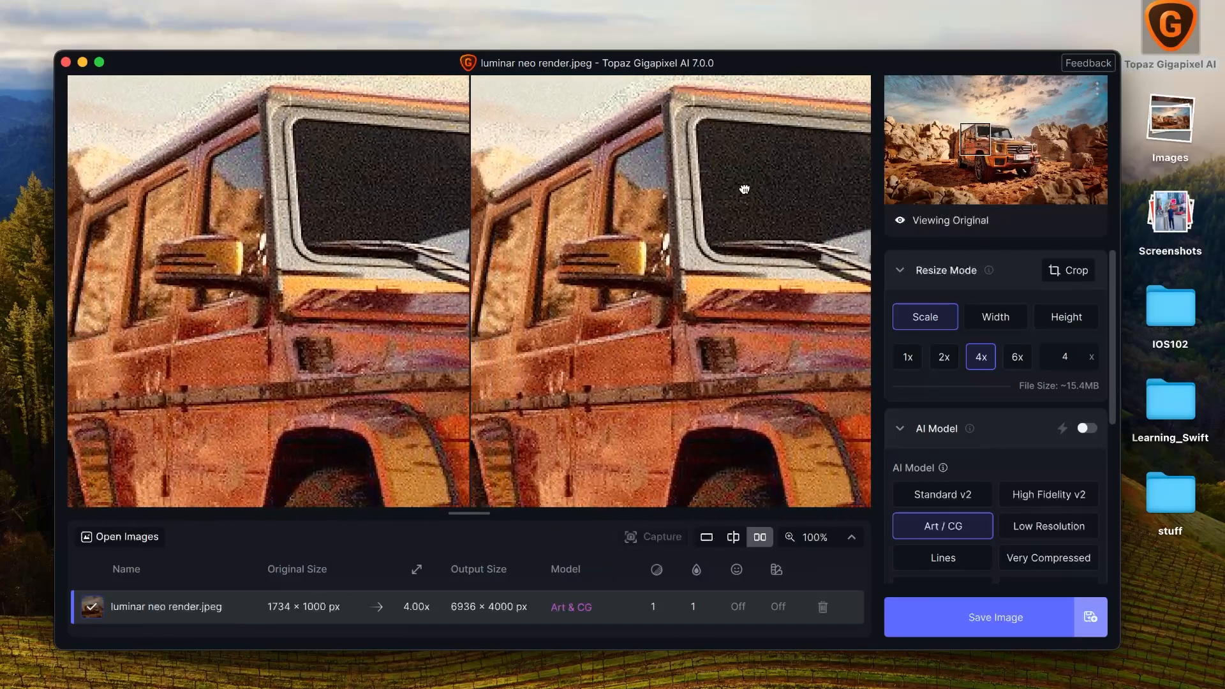
pyautogui.moveTo(621, 201); pyautogui.dragTo(564, 385)
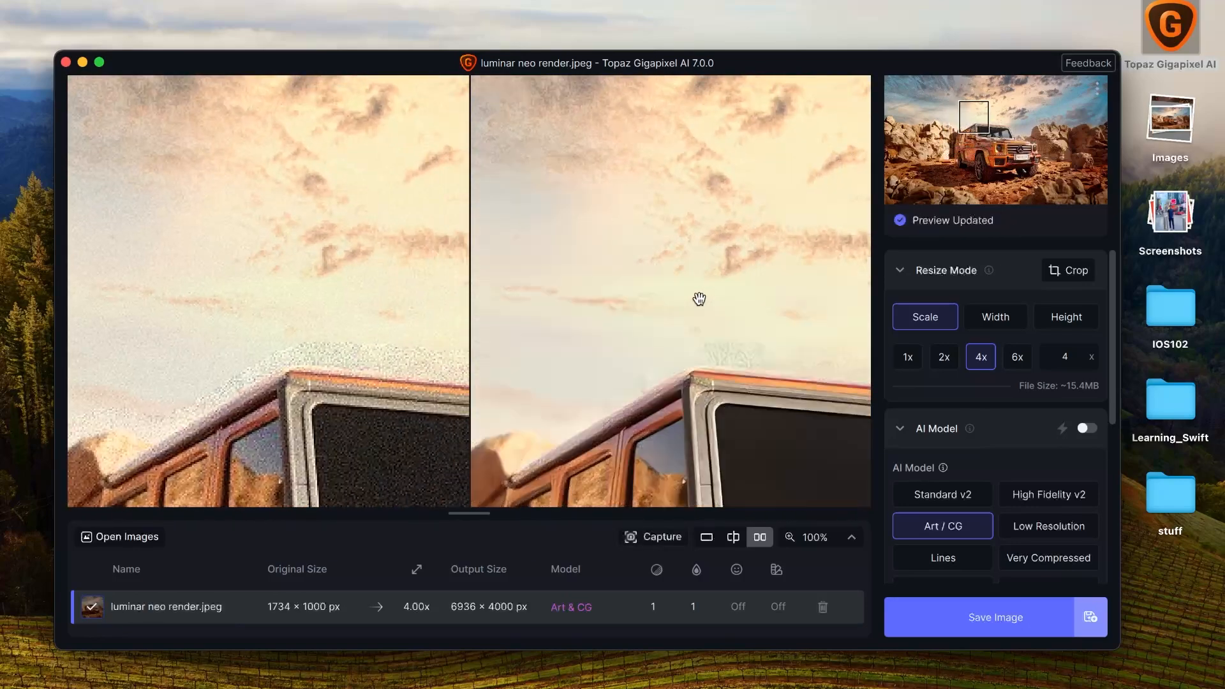
pyautogui.moveTo(693, 327); pyautogui.dragTo(423, 317)
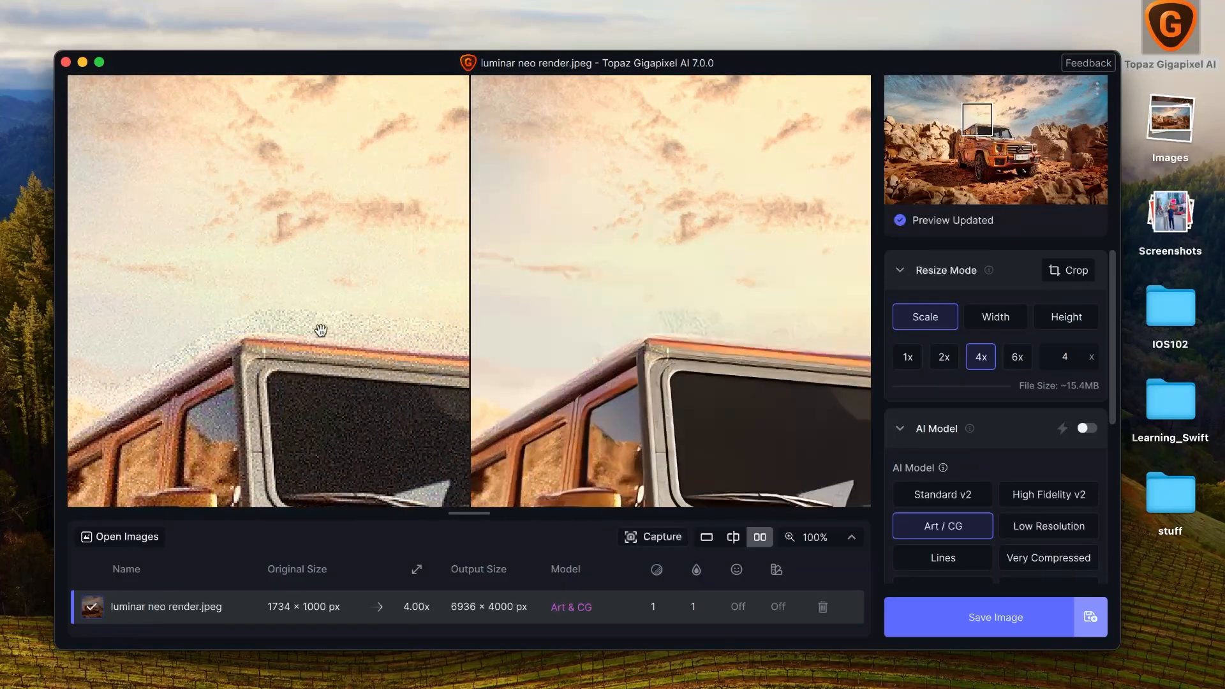
pyautogui.moveTo(613, 364); pyautogui.dragTo(418, 337)
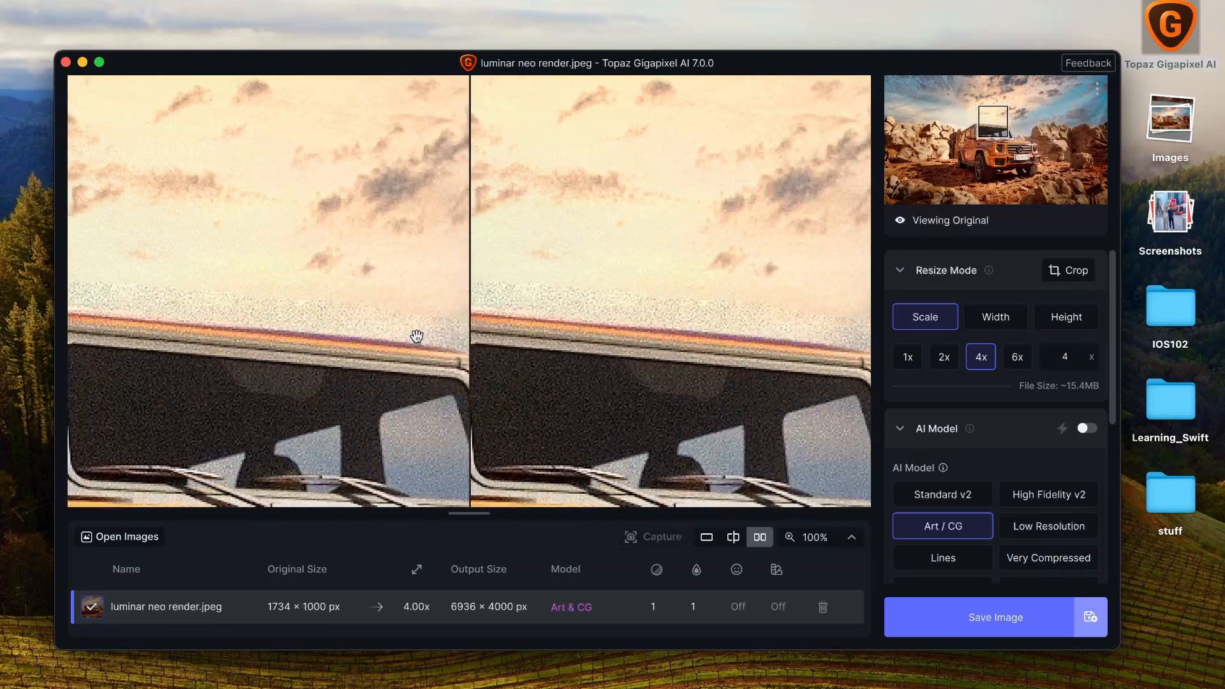
pyautogui.scroll(-5, 624, 361)
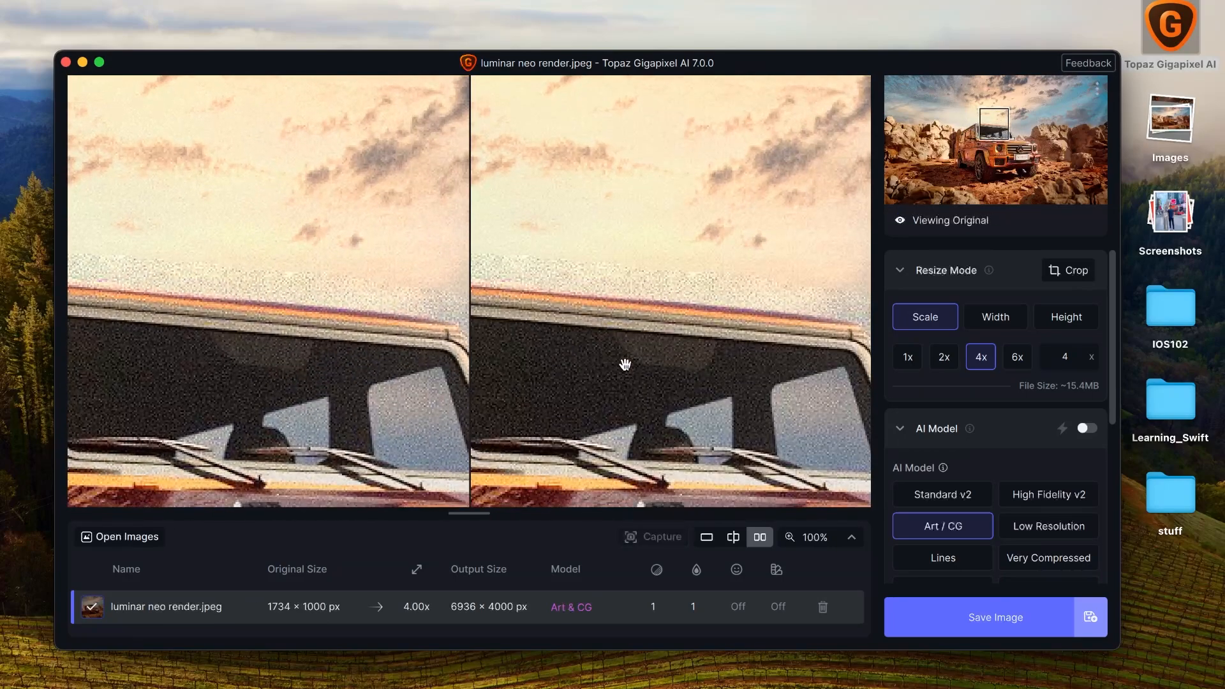
pyautogui.scroll(-2, 625, 358)
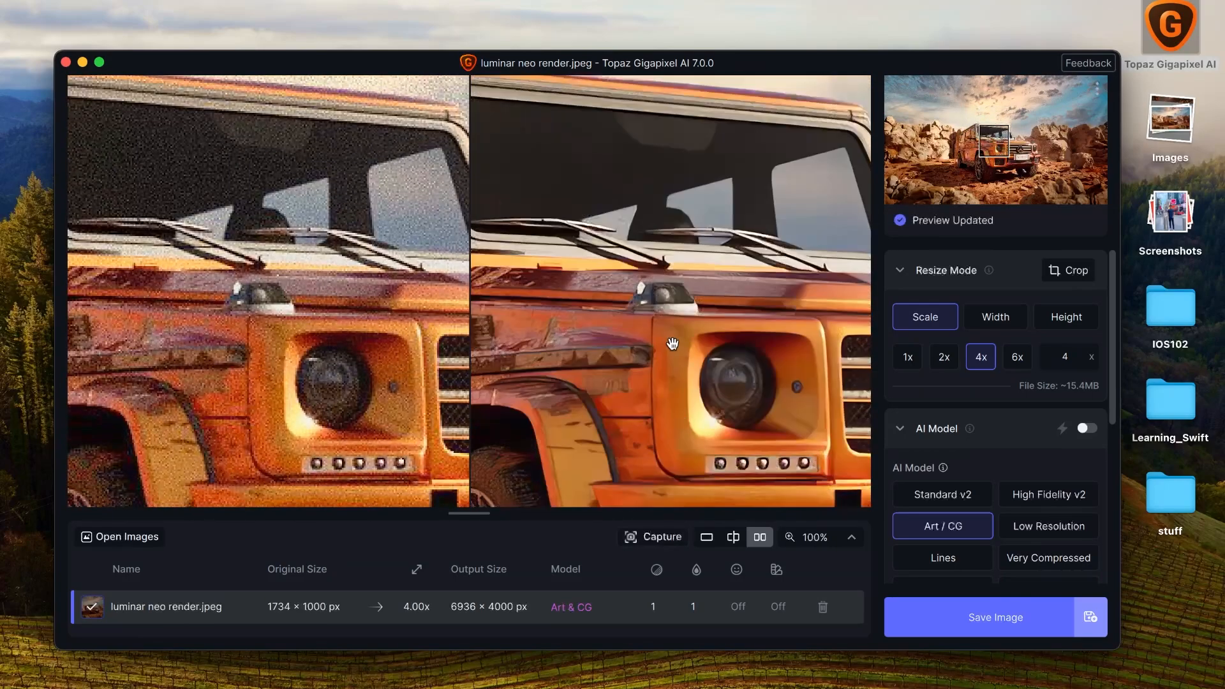
# Examine the 4x previews of the whole render, then of the off-roader's front and the surrounding rocks at wider magnifications
pyautogui.scroll(-10, 672, 344)
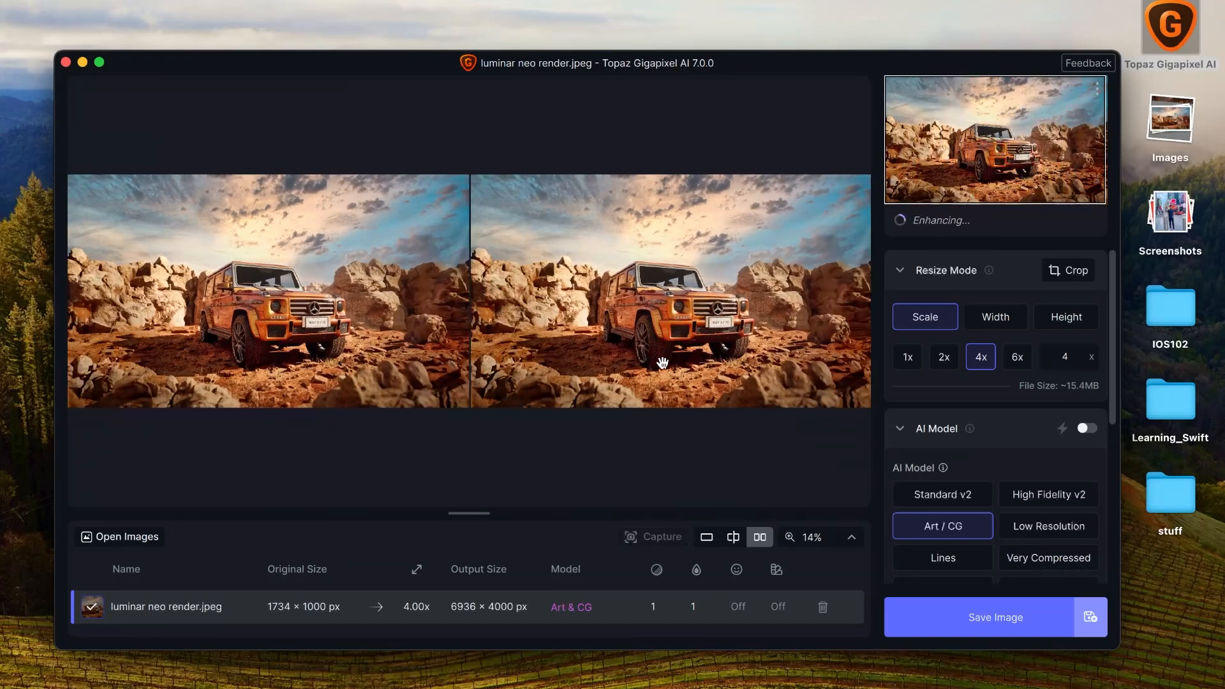
pyautogui.scroll(8, 662, 363)
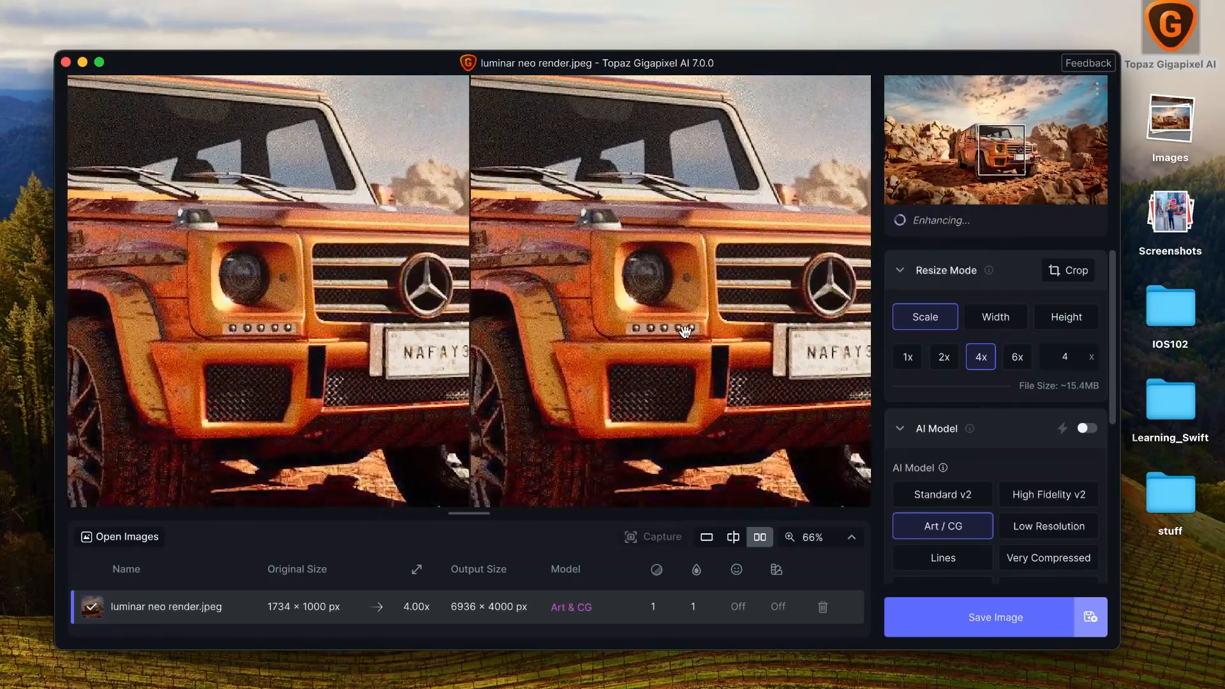
pyautogui.hscroll(2, 685, 332)
pyautogui.hscroll(2, 685, 332)
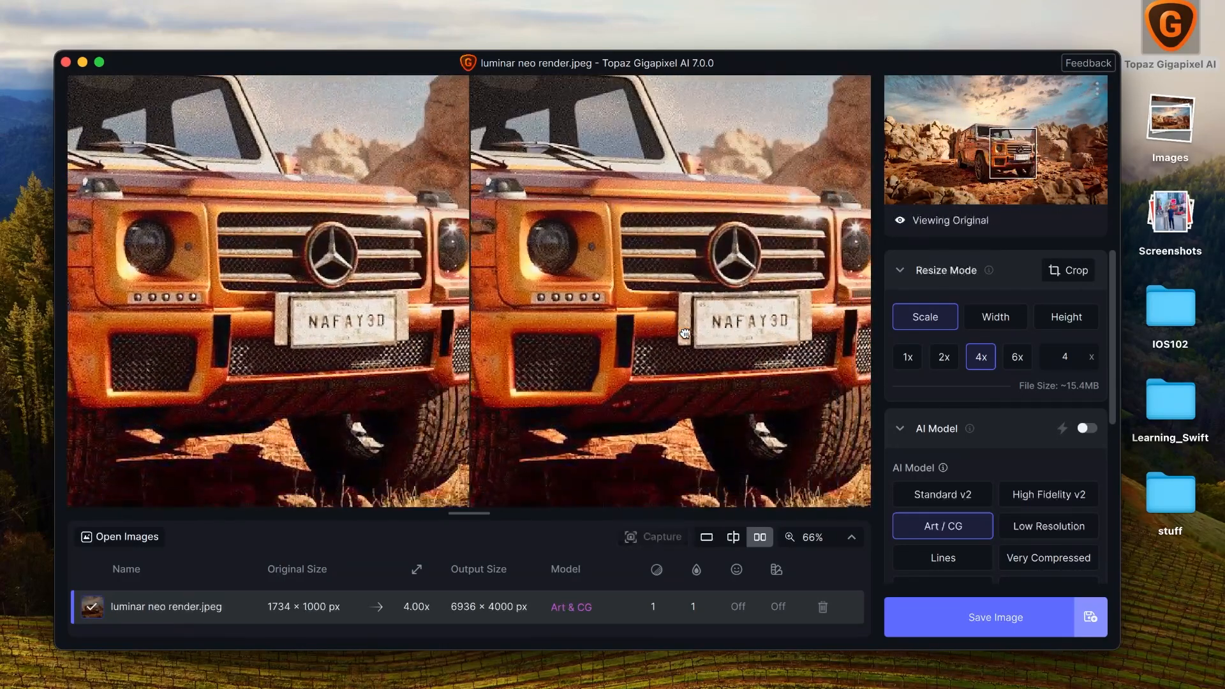
pyautogui.hscroll(2, 684, 332)
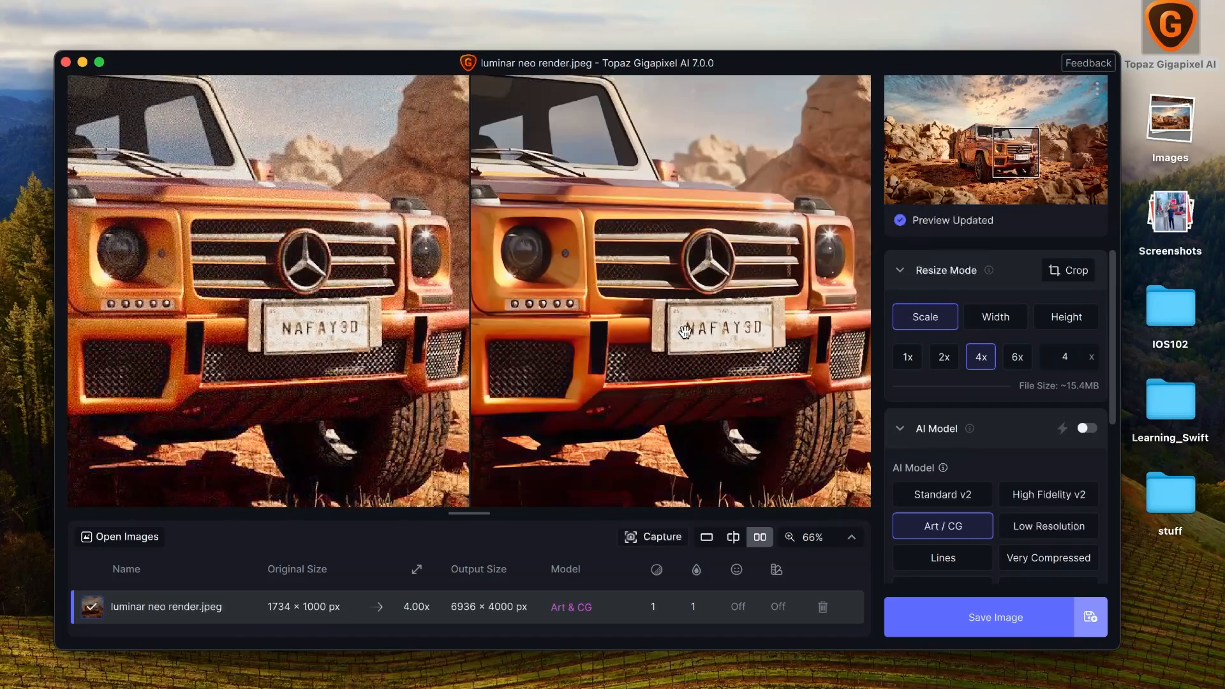
pyautogui.scroll(-8, 625, 275)
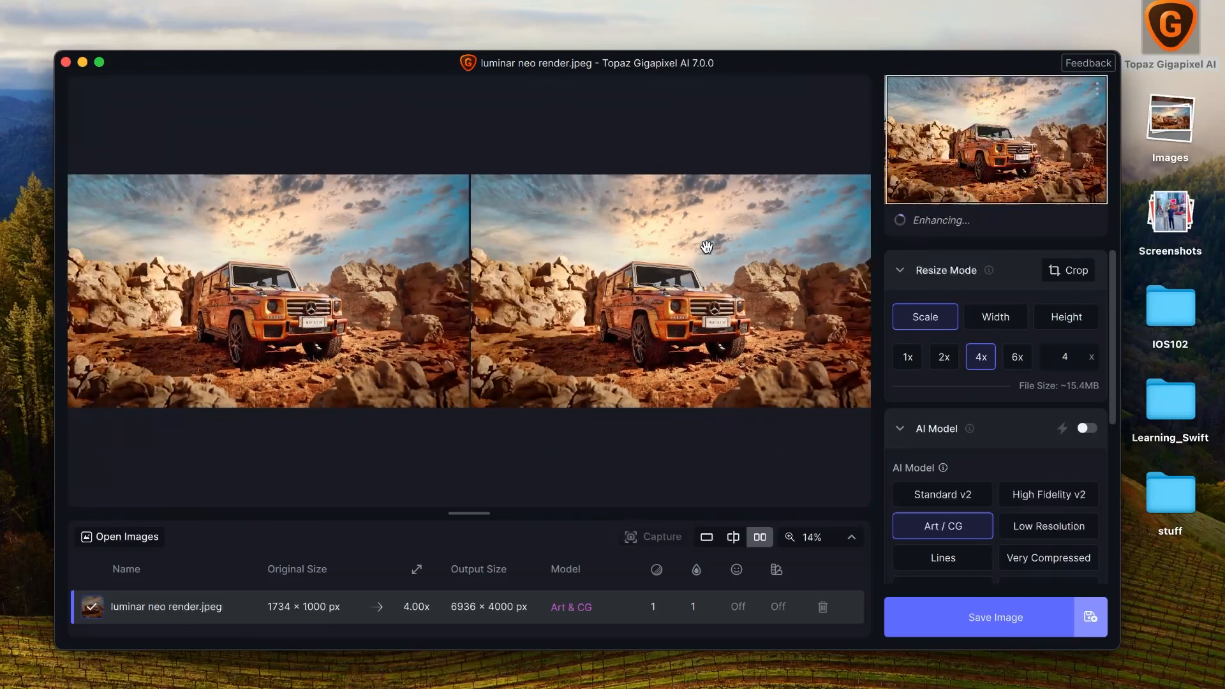
pyautogui.scroll(4, 670, 261)
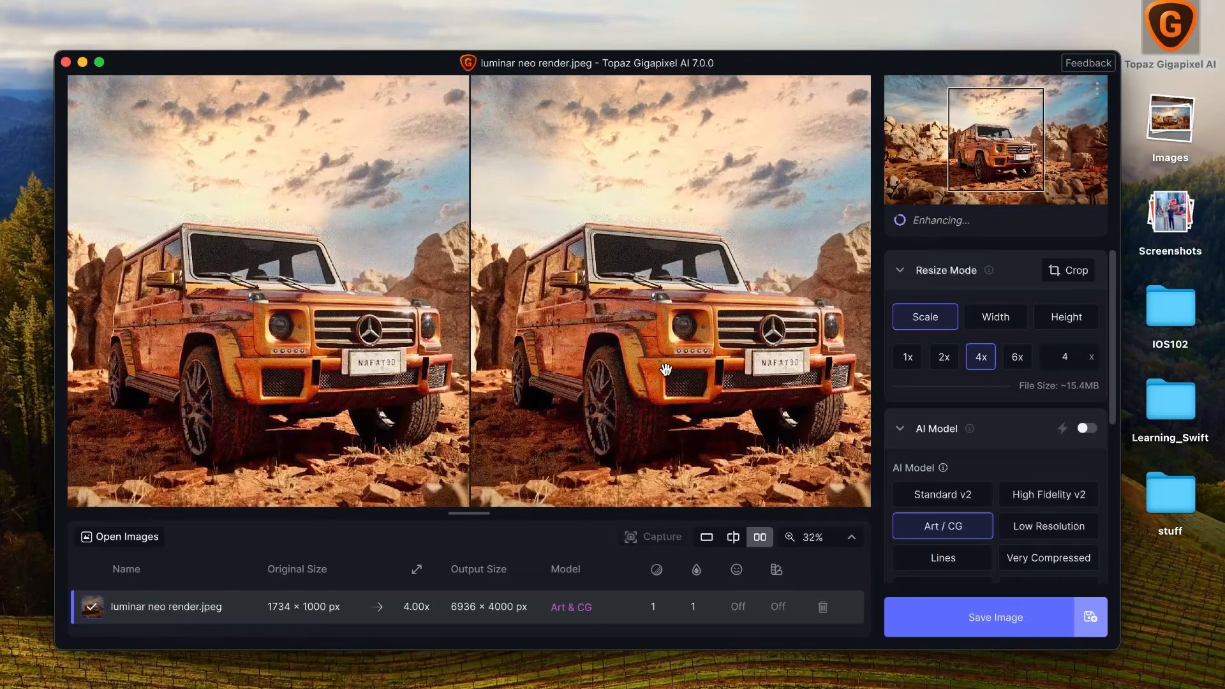
pyautogui.hscroll(3, 702, 313)
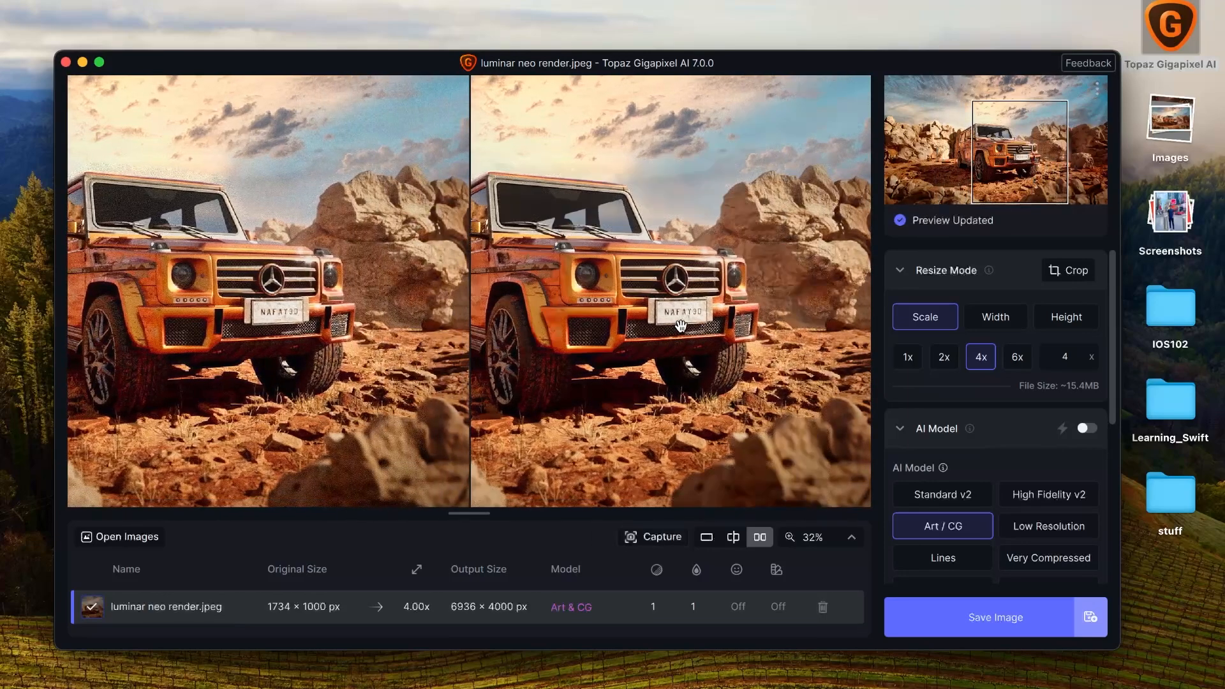
pyautogui.moveTo(742, 310); pyautogui.dragTo(1164, 317)
pyautogui.moveTo(1164, 315); pyautogui.dragTo(1158, 315)
pyautogui.moveTo(727, 320); pyautogui.dragTo(439, 312)
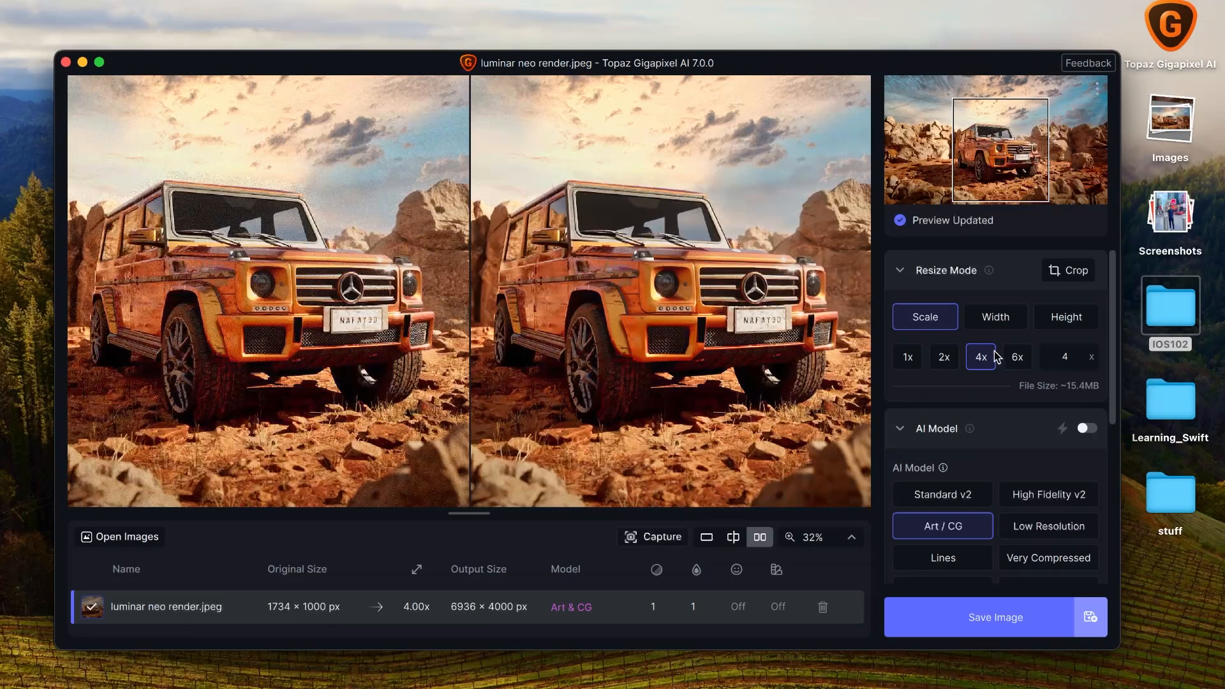
# Export the 4x image with the filename prefix "upscaled" and an empty suffix, keeping the original folder and input format
pyautogui.click(992, 615)
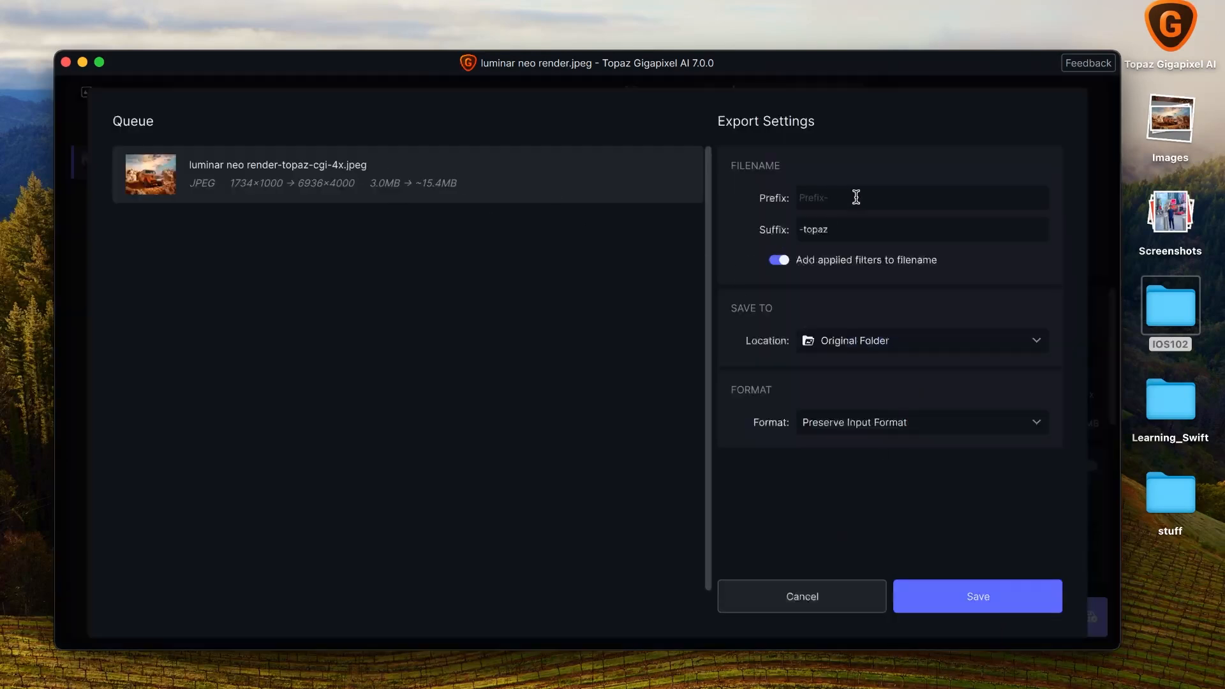
pyautogui.tripleClick(825, 239)
pyautogui.press('BackSpace')
pyautogui.write('up')
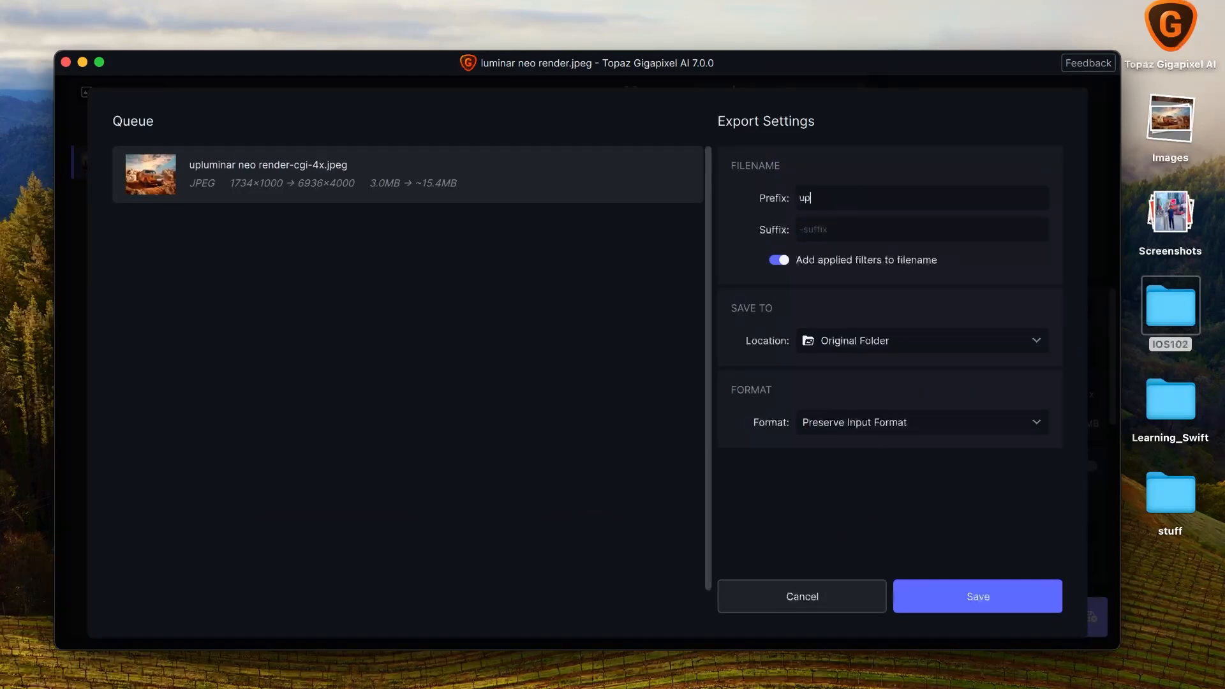
pyautogui.write('scall')
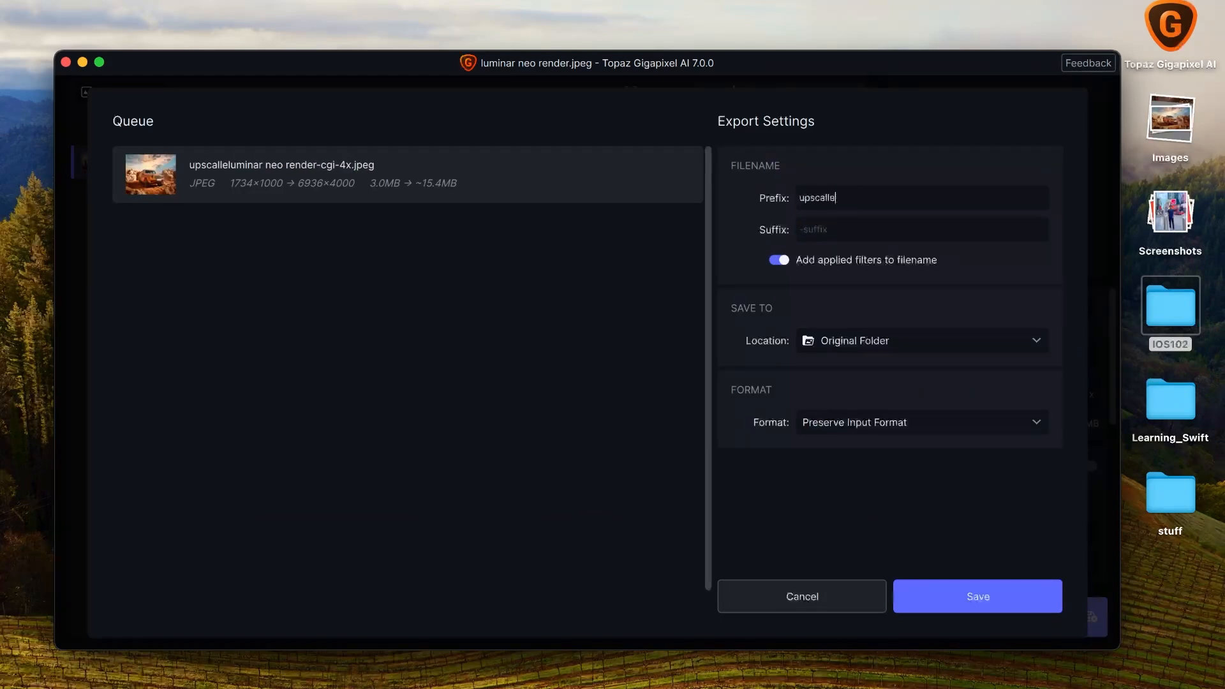
pyautogui.press('BackSpace')
pyautogui.write('ed')
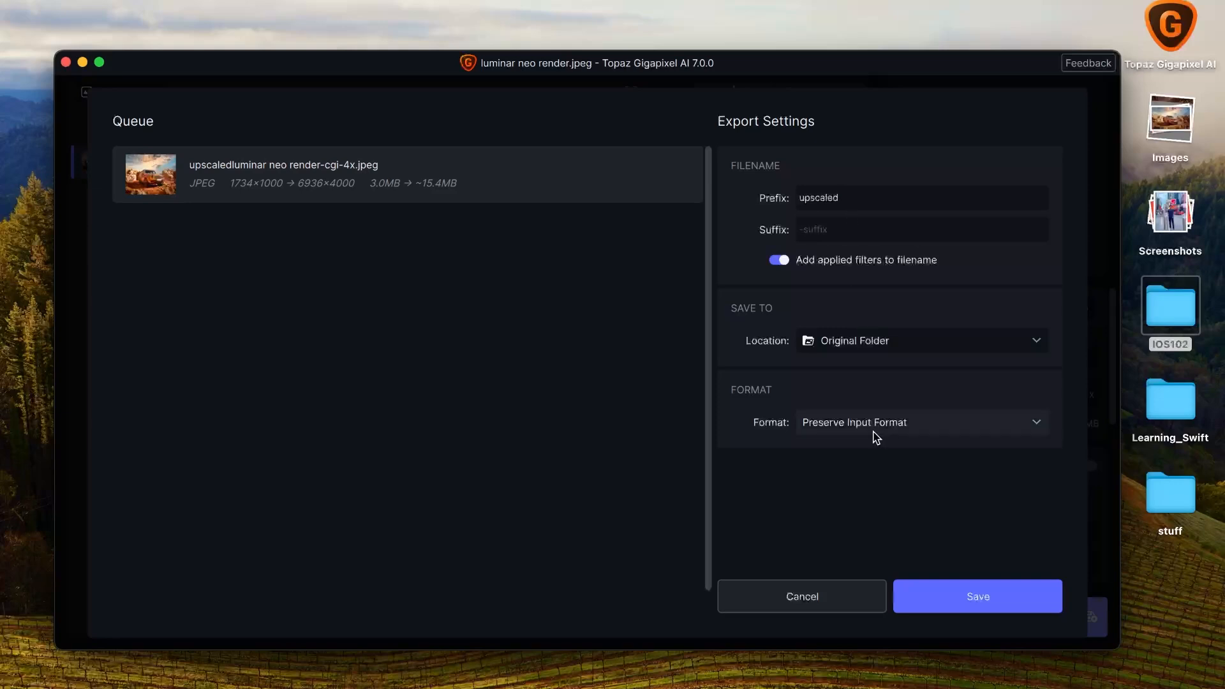
pyautogui.click(946, 592)
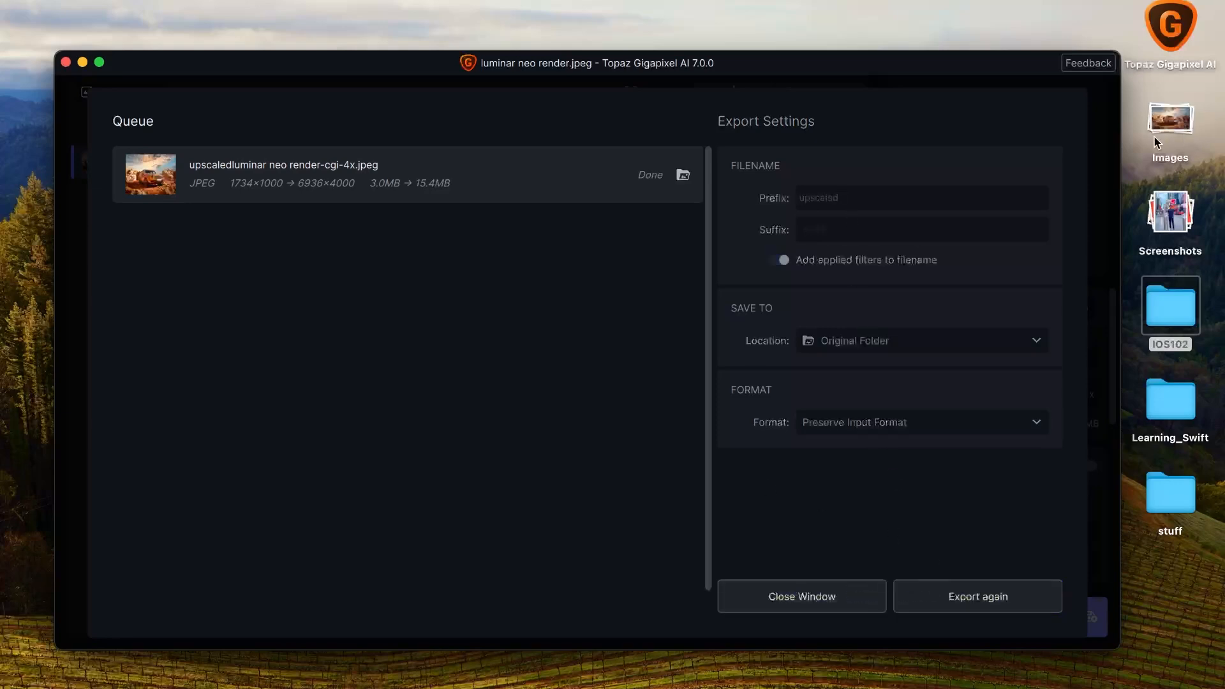
# Open the exported upscaled render from the desktop's Images stack, examine the off-roader's detail, and close the image
pyautogui.click(1179, 118)
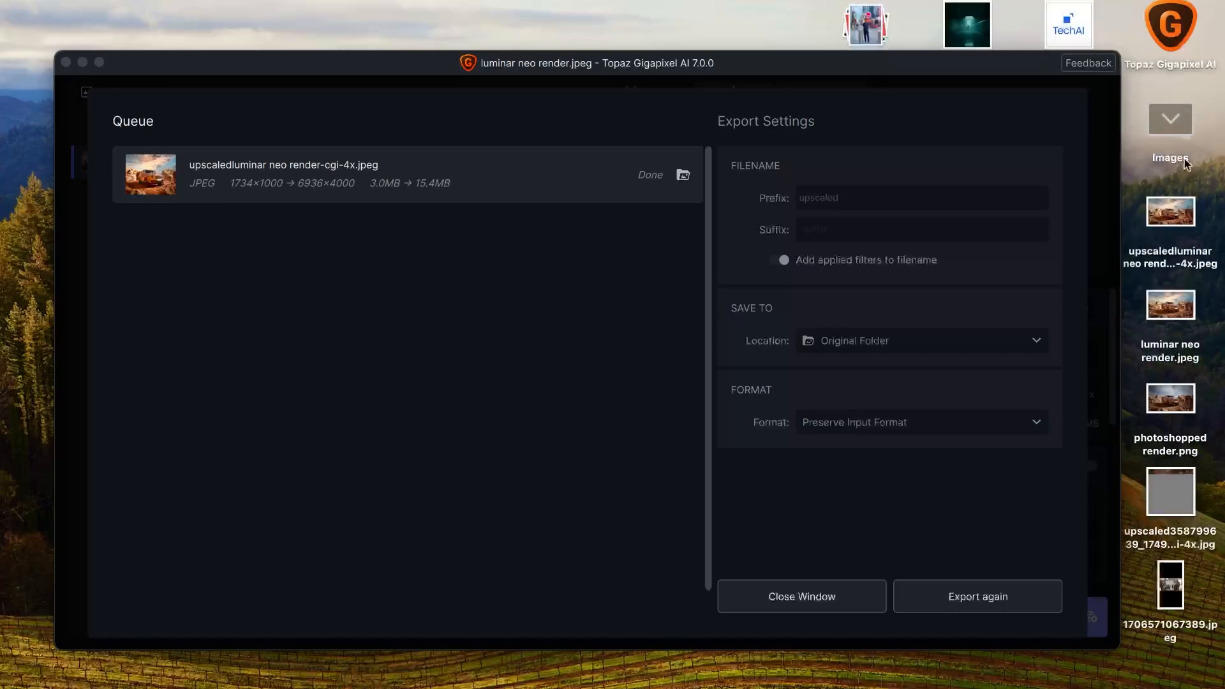
pyautogui.doubleClick(1173, 220)
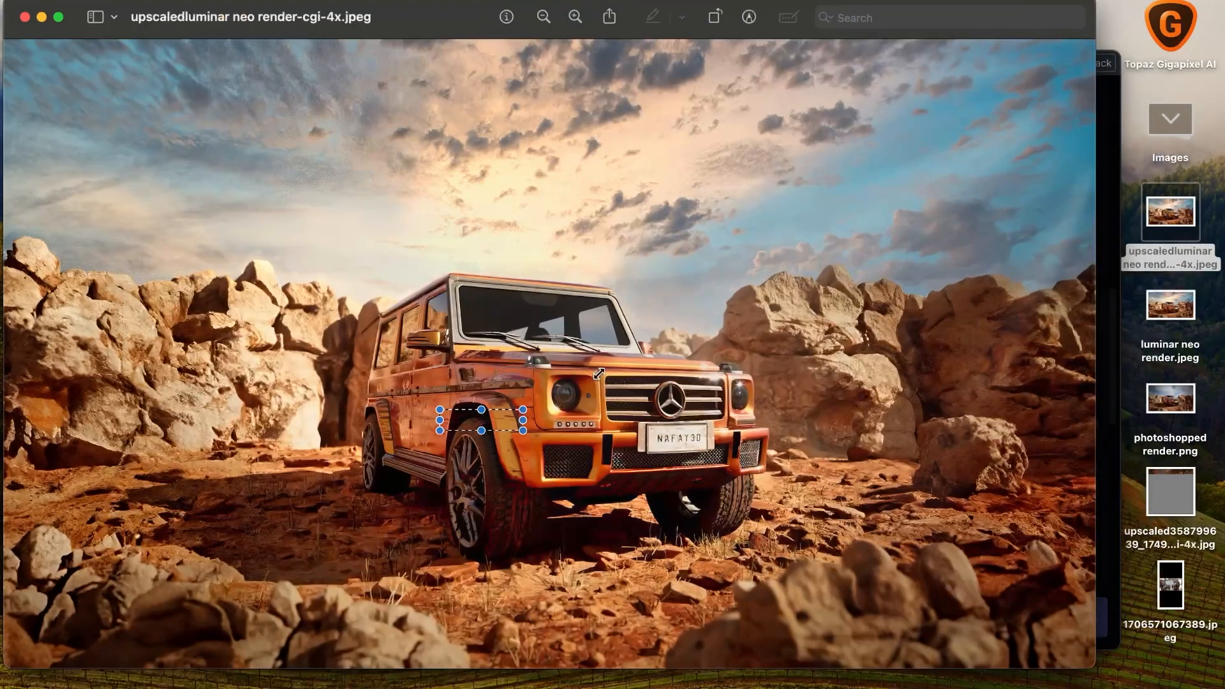
pyautogui.scroll(5, 550, 409)
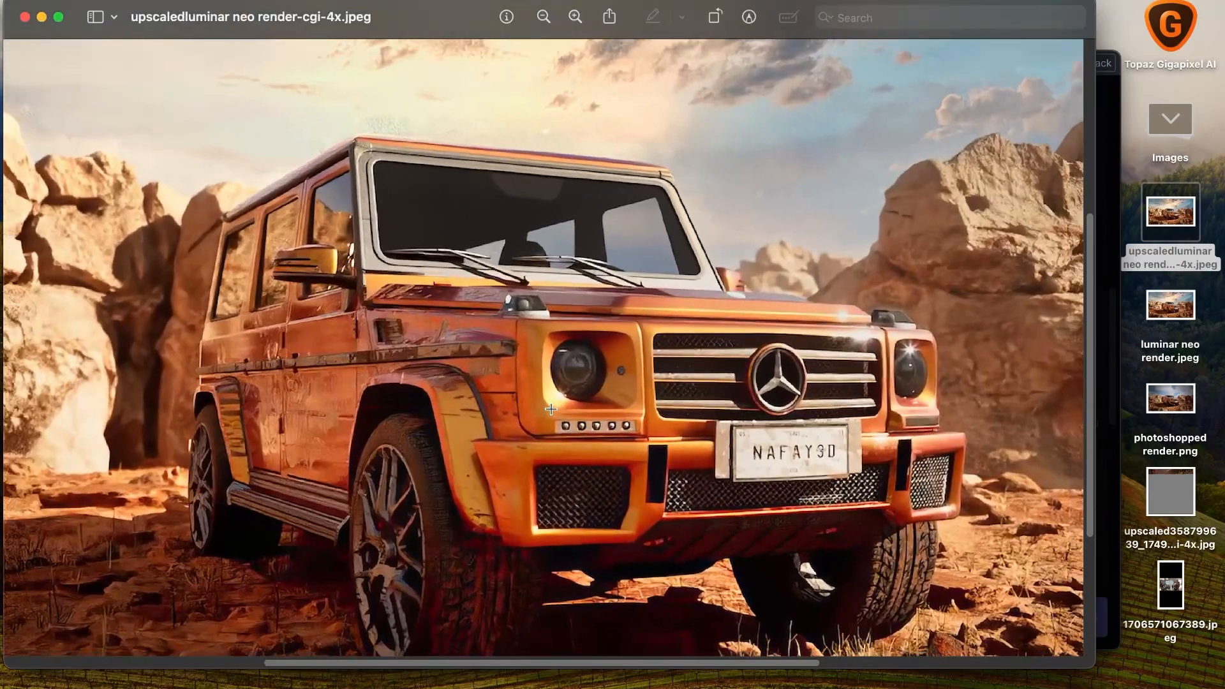
pyautogui.scroll(-5, 551, 409)
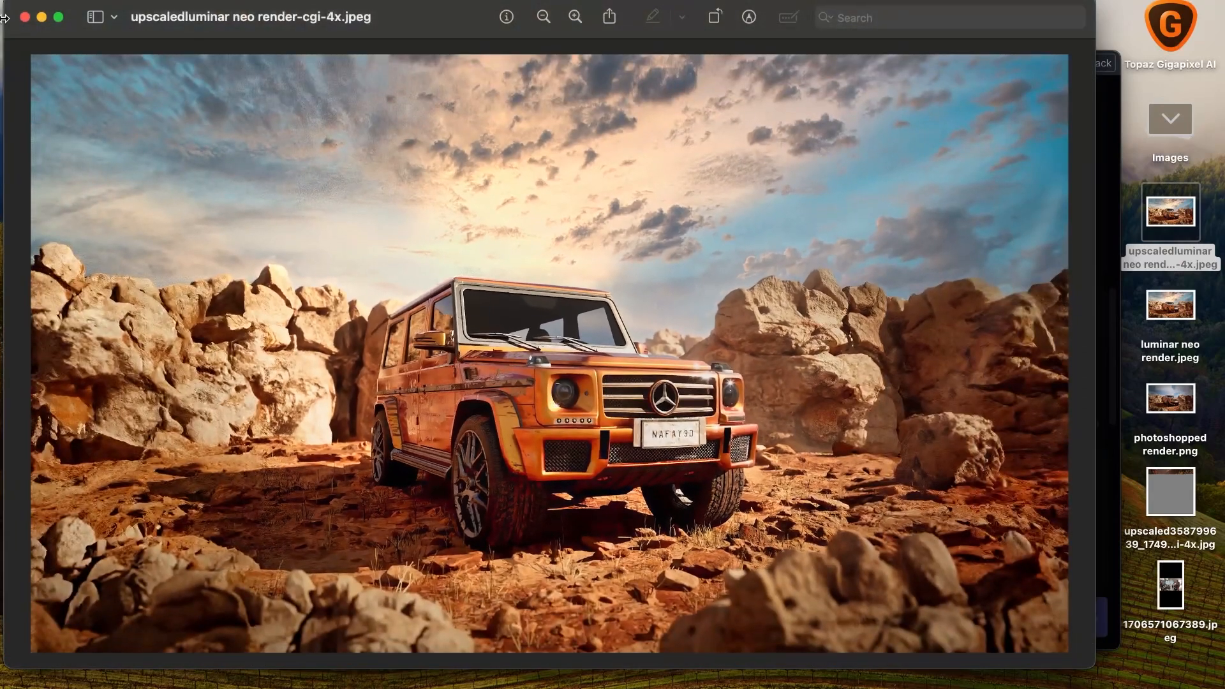
pyautogui.click(25, 17)
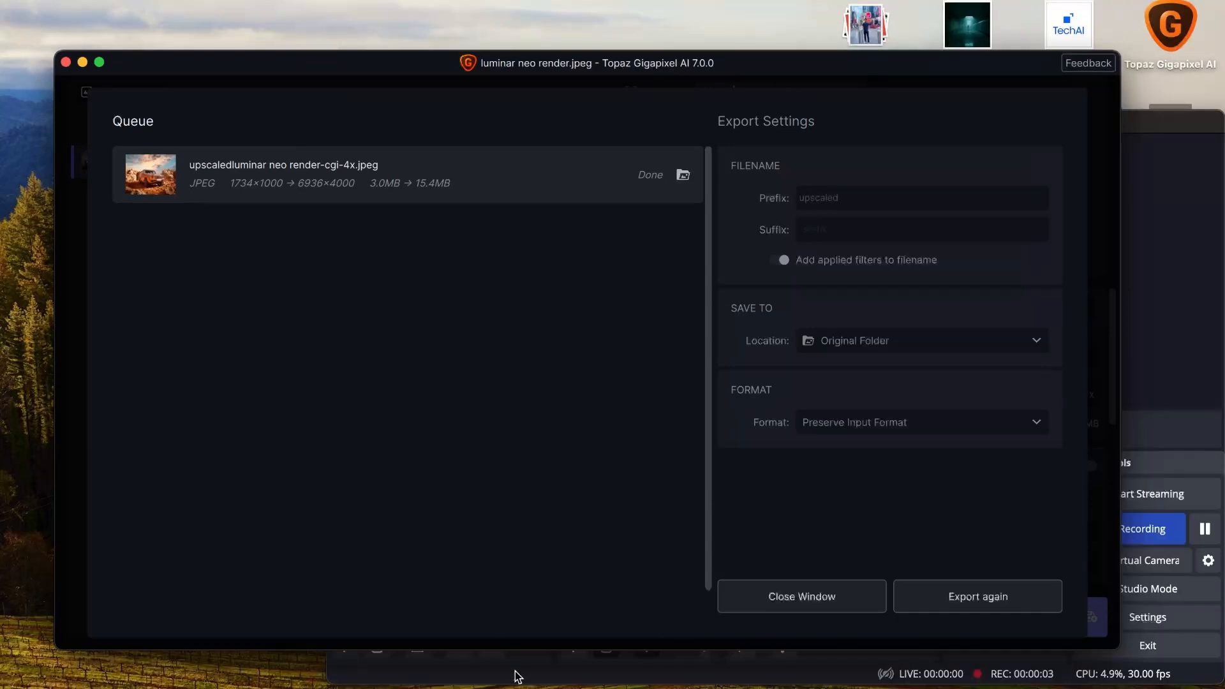
# Switch to Notes and open the lumalabs.ai link for generating 3D models from the "AI tools for Artists" note
pyautogui.click(472, 679)
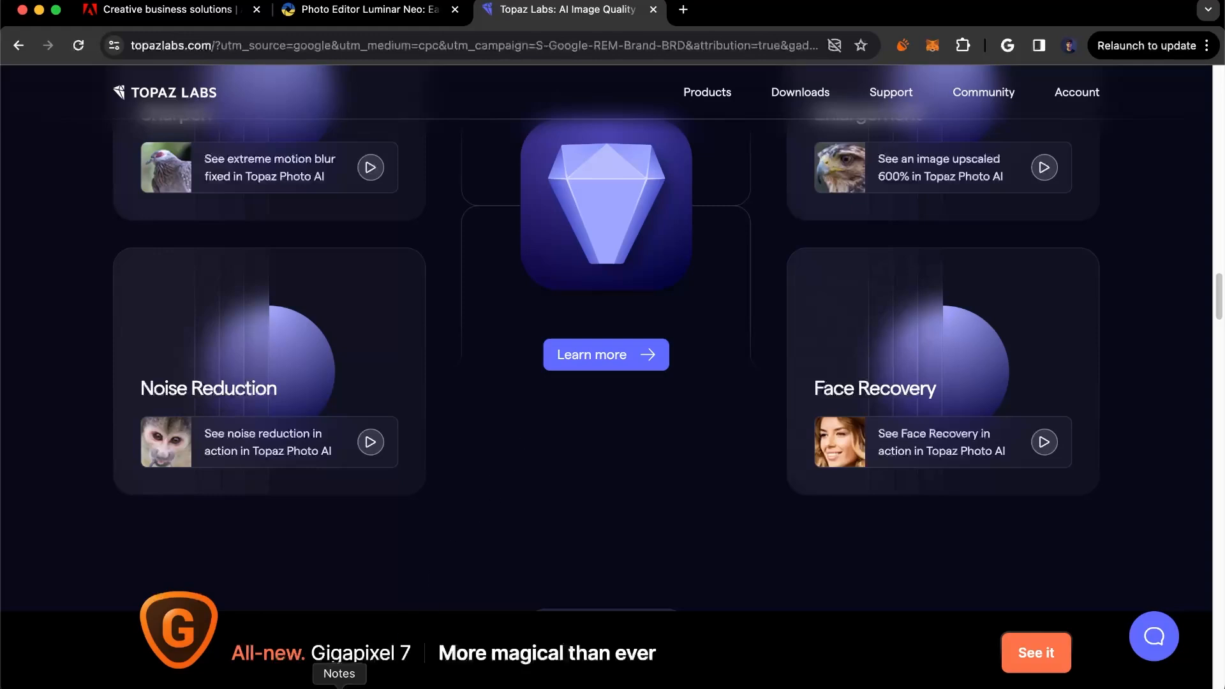
pyautogui.click(339, 686)
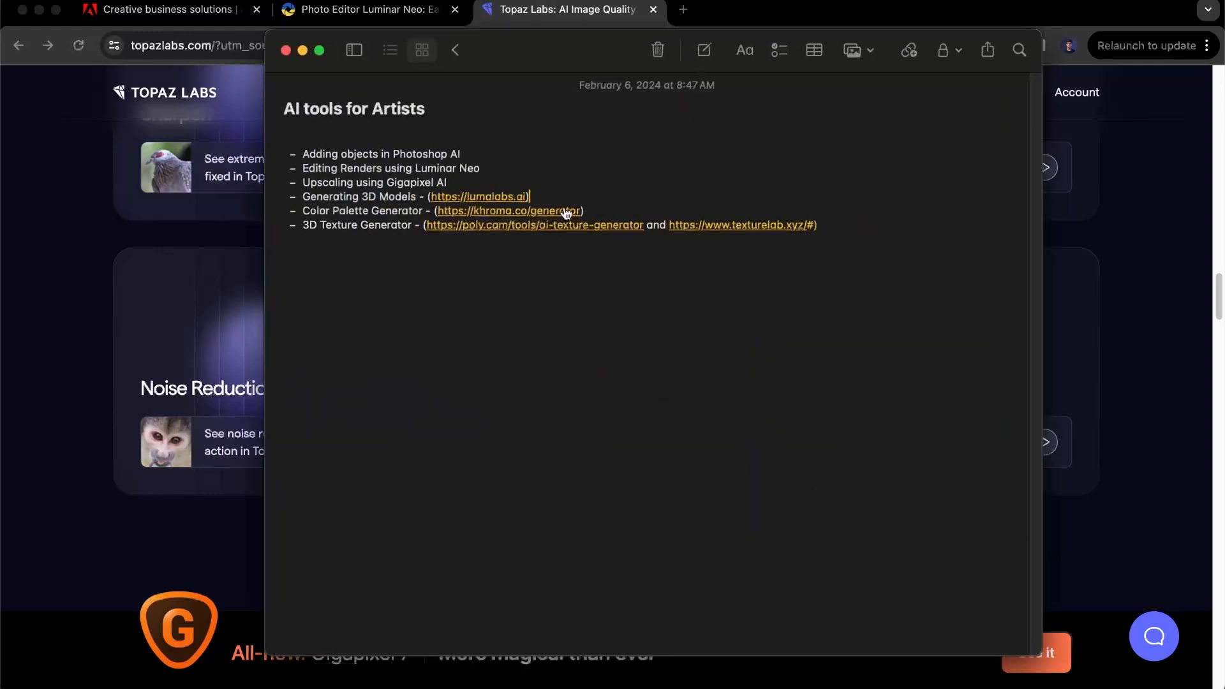
pyautogui.moveTo(504, 57); pyautogui.dragTo(614, 107)
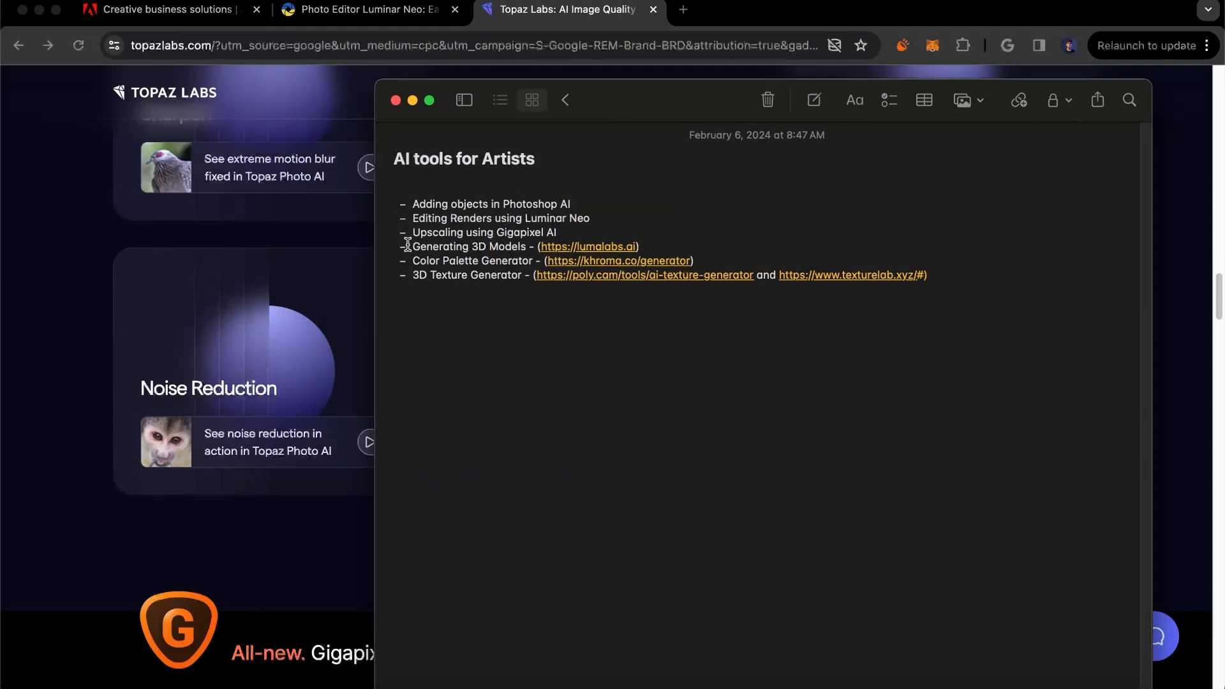
pyautogui.moveTo(407, 245); pyautogui.dragTo(650, 245)
pyautogui.click(487, 246)
pyautogui.click(613, 246)
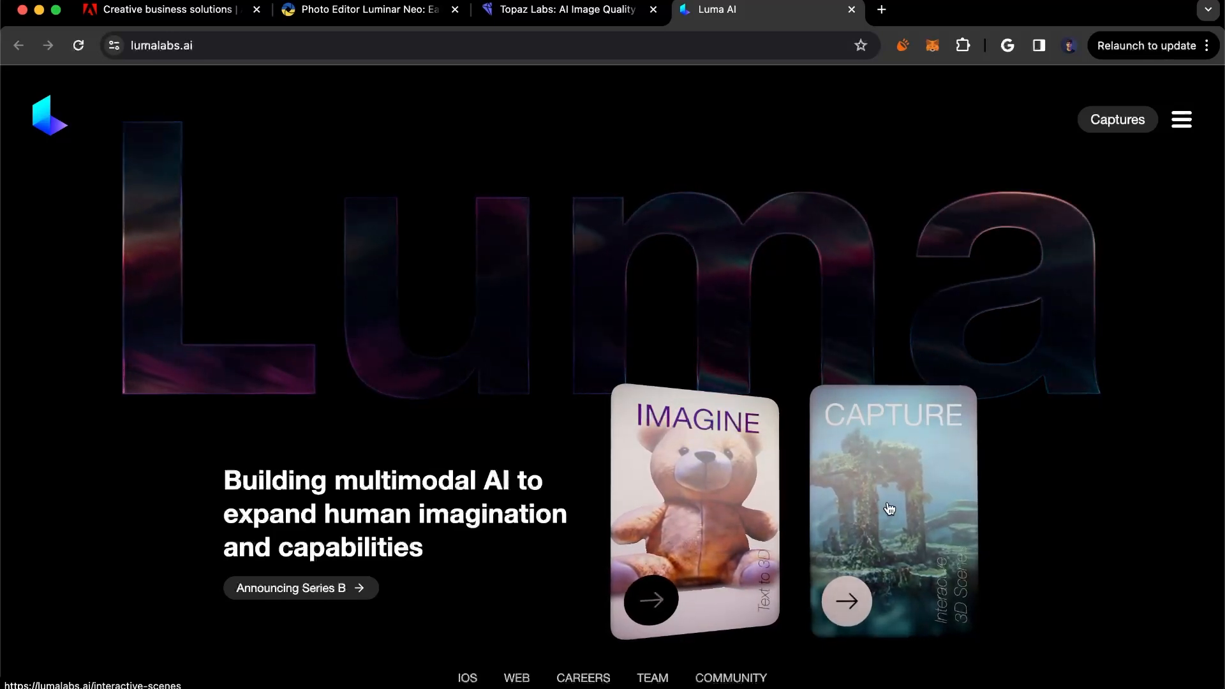
# Open Luma's Genie text-to-3D page, clear the prompt, and look through sample models including the Aztec sculpture, chest and skull
pyautogui.click(725, 509)
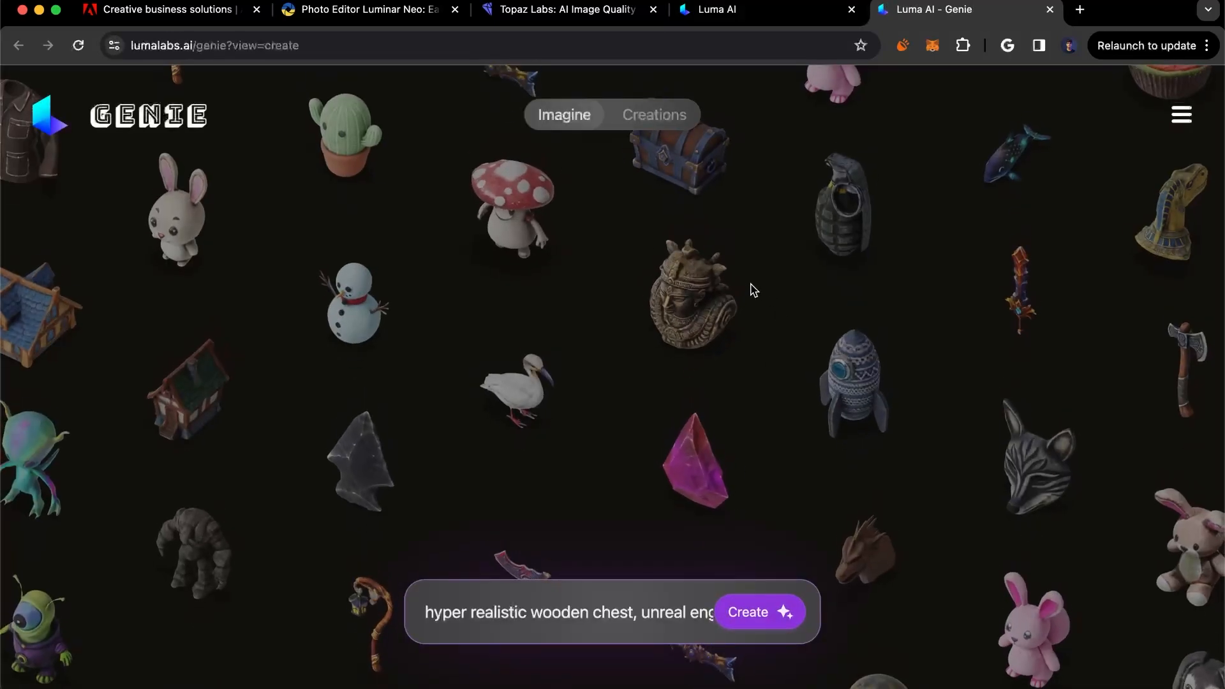
pyautogui.press('Return')
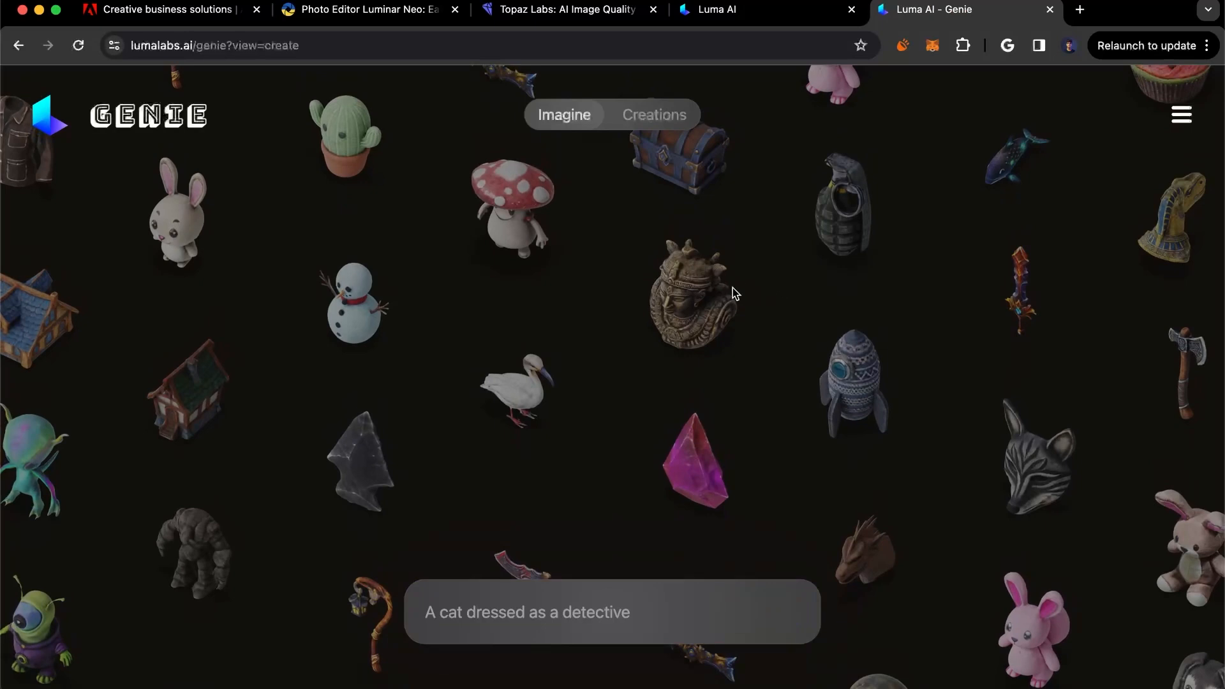
pyautogui.click(678, 310)
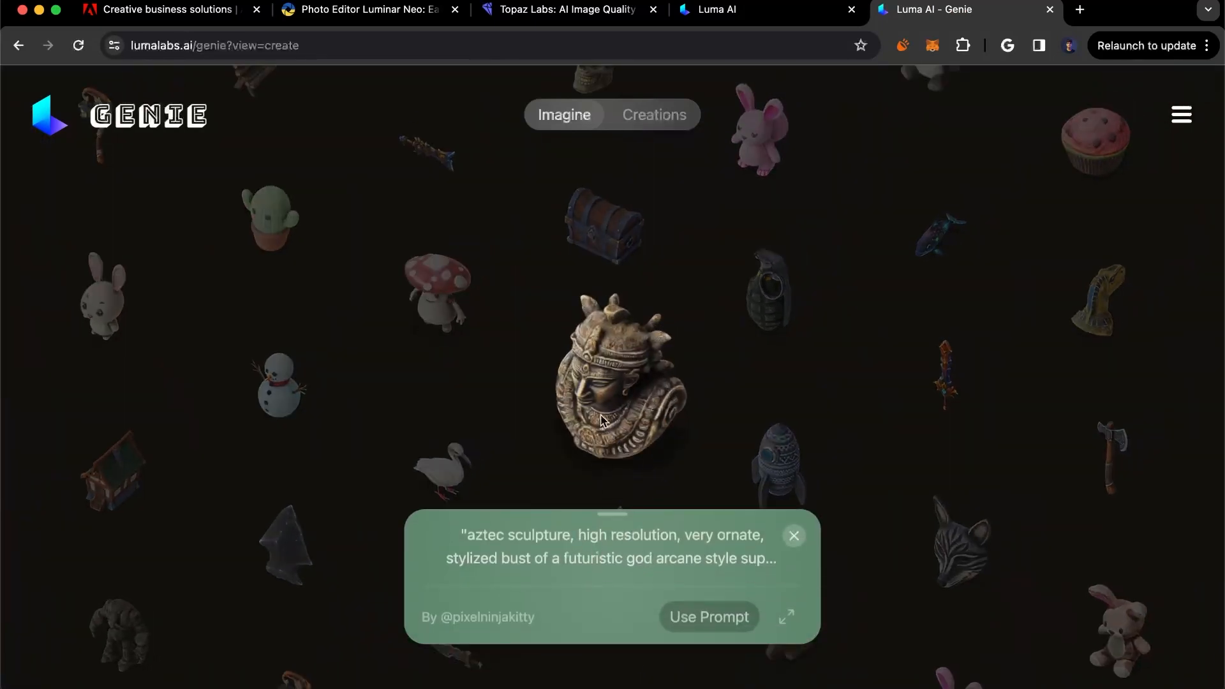
pyautogui.click(581, 243)
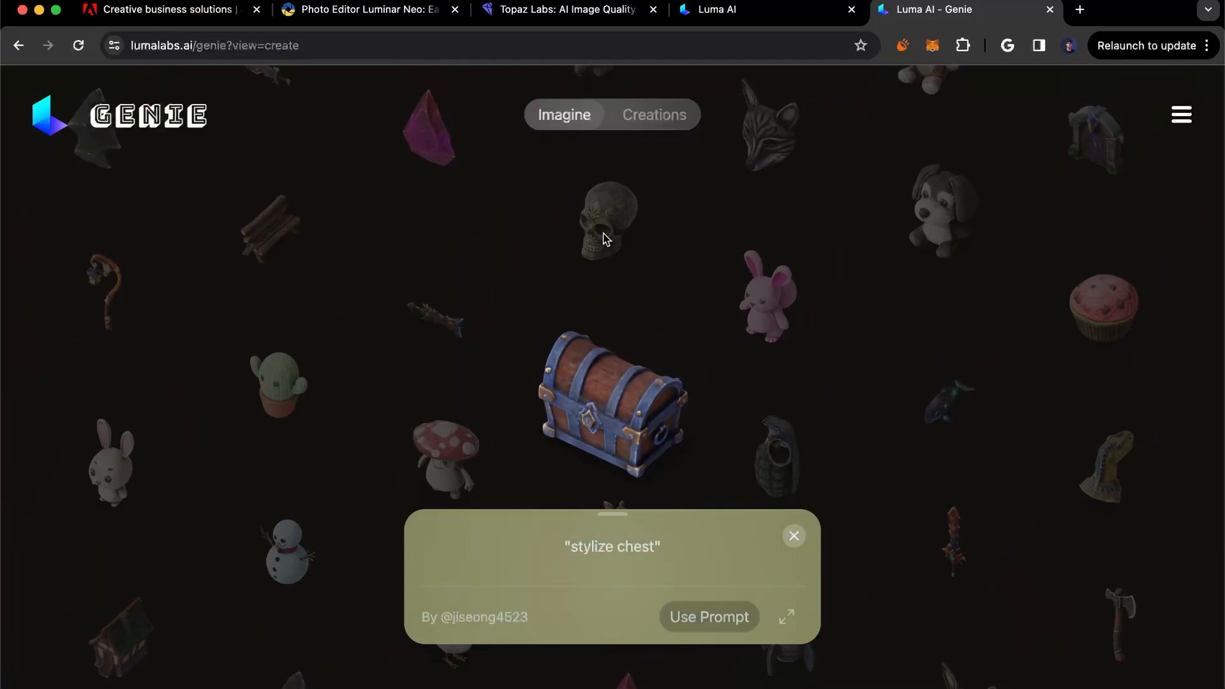
pyautogui.click(603, 233)
pyautogui.click(767, 351)
pyautogui.click(438, 307)
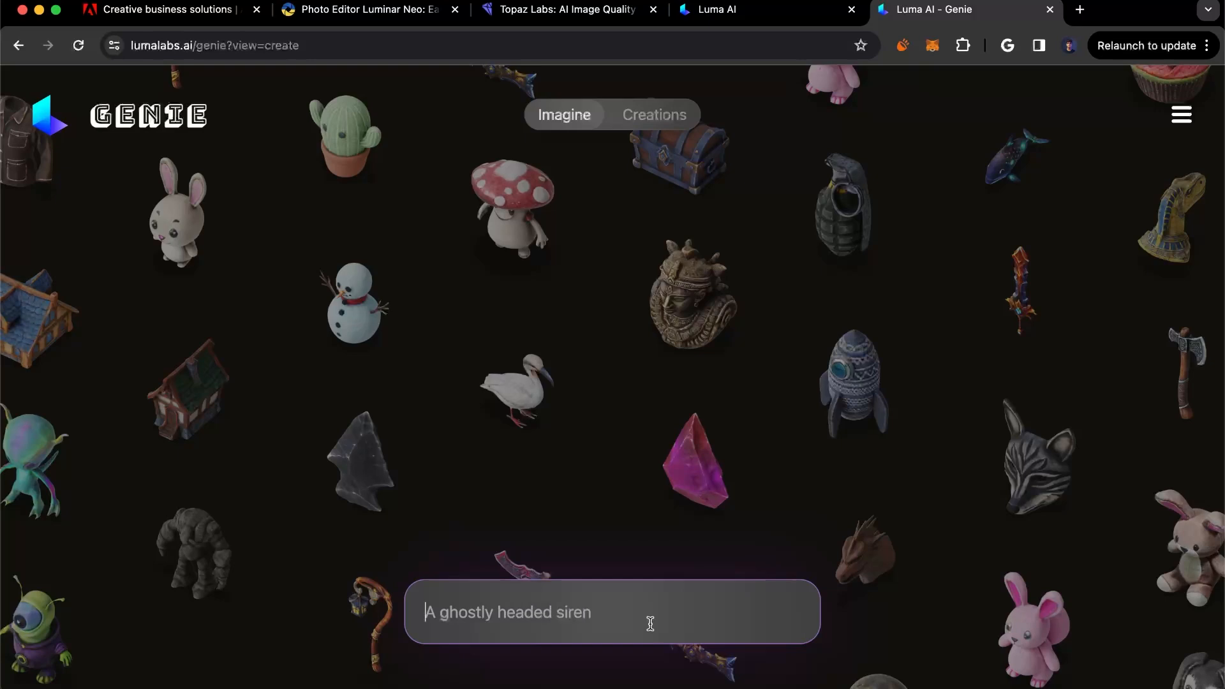
pyautogui.click(39, 9)
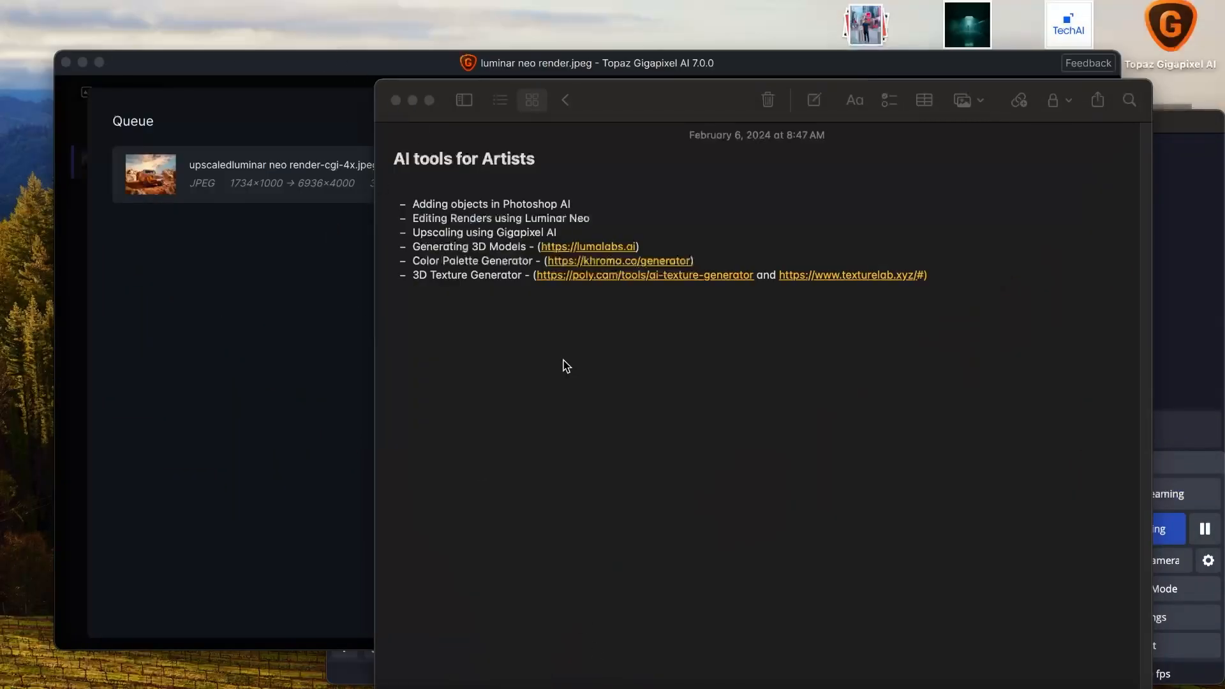
pyautogui.click(186, 245)
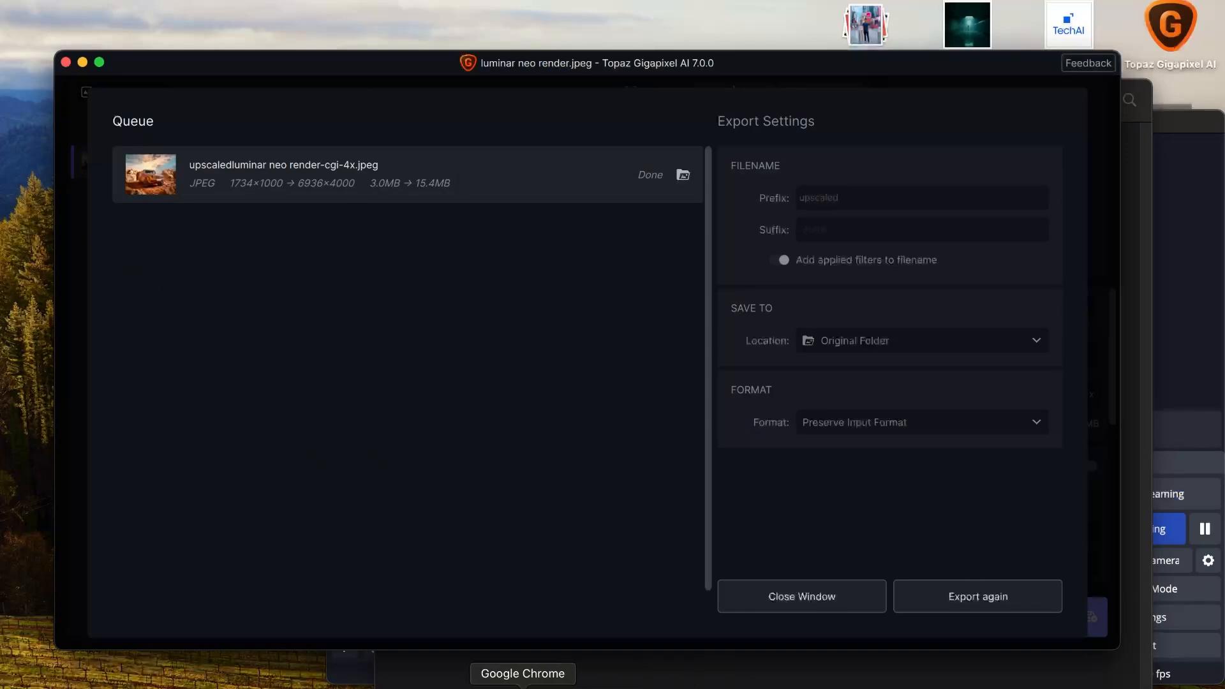
pyautogui.click(523, 683)
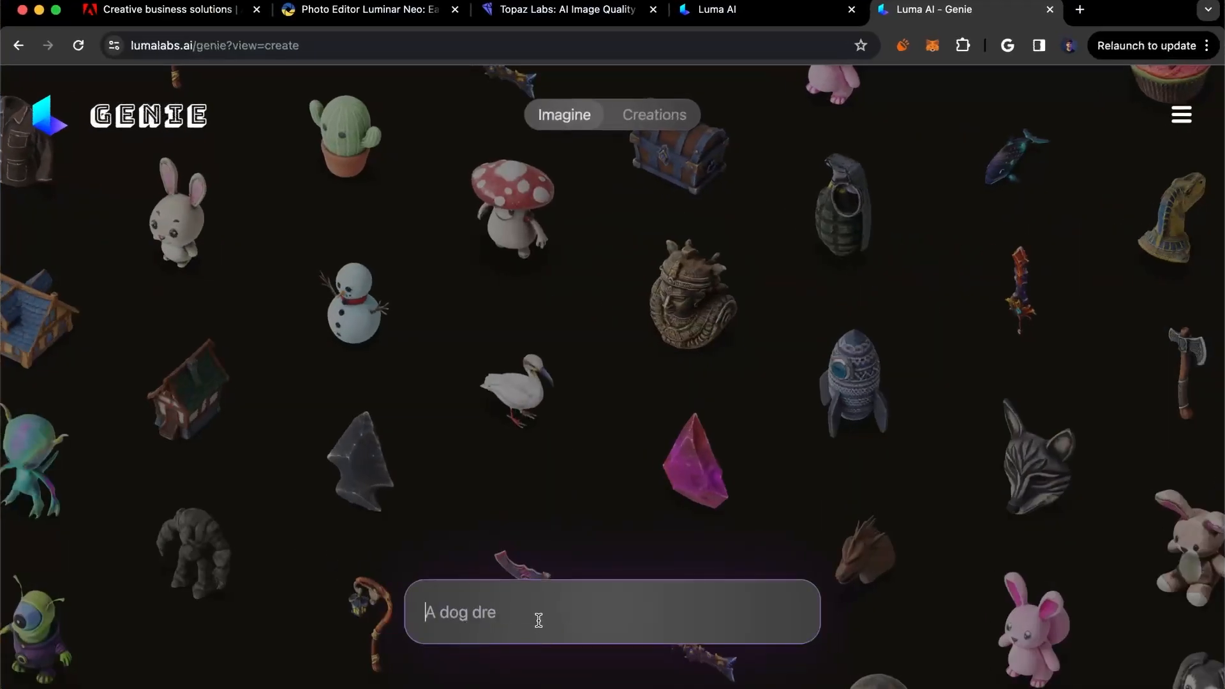
# Generate 3D models in Genie from the prompt "rock" and open the grey rock in the lower row
pyautogui.write('rock')
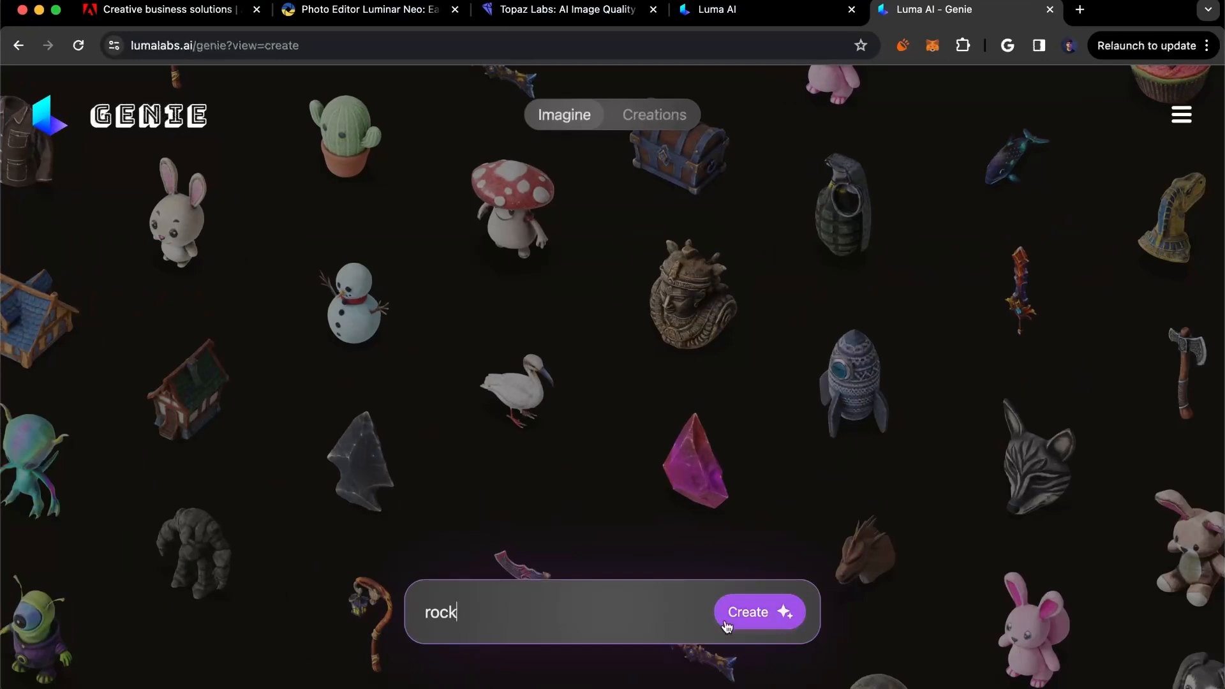
pyautogui.click(750, 614)
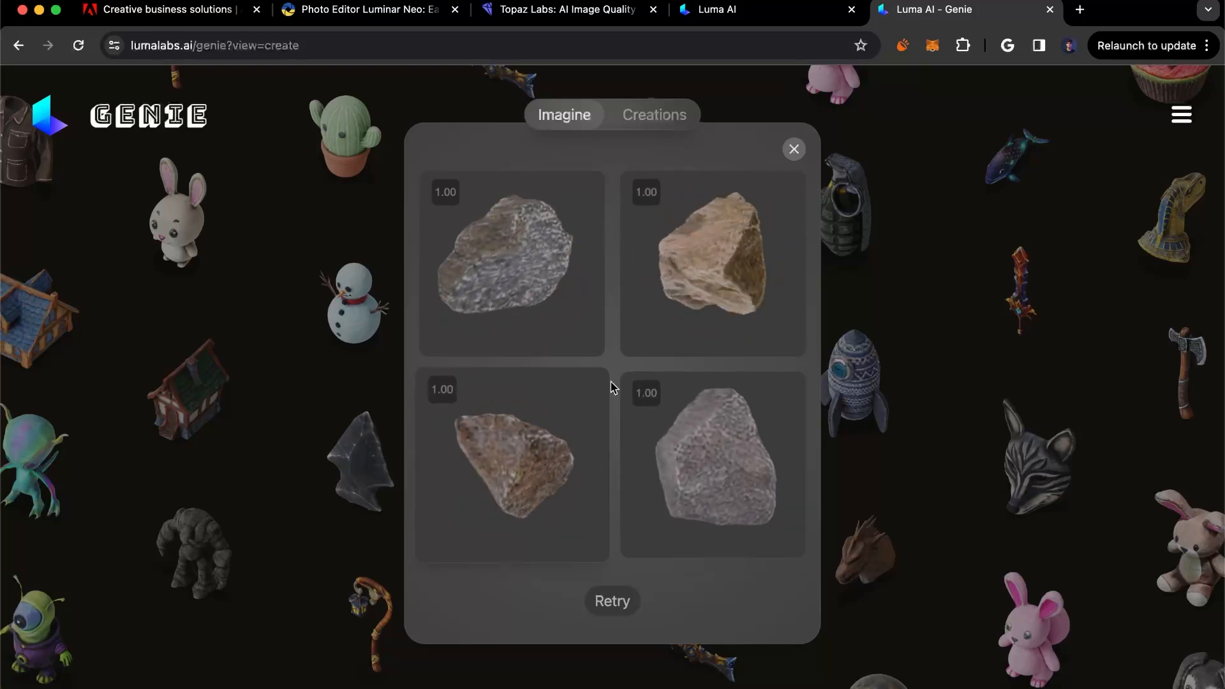
pyautogui.click(709, 453)
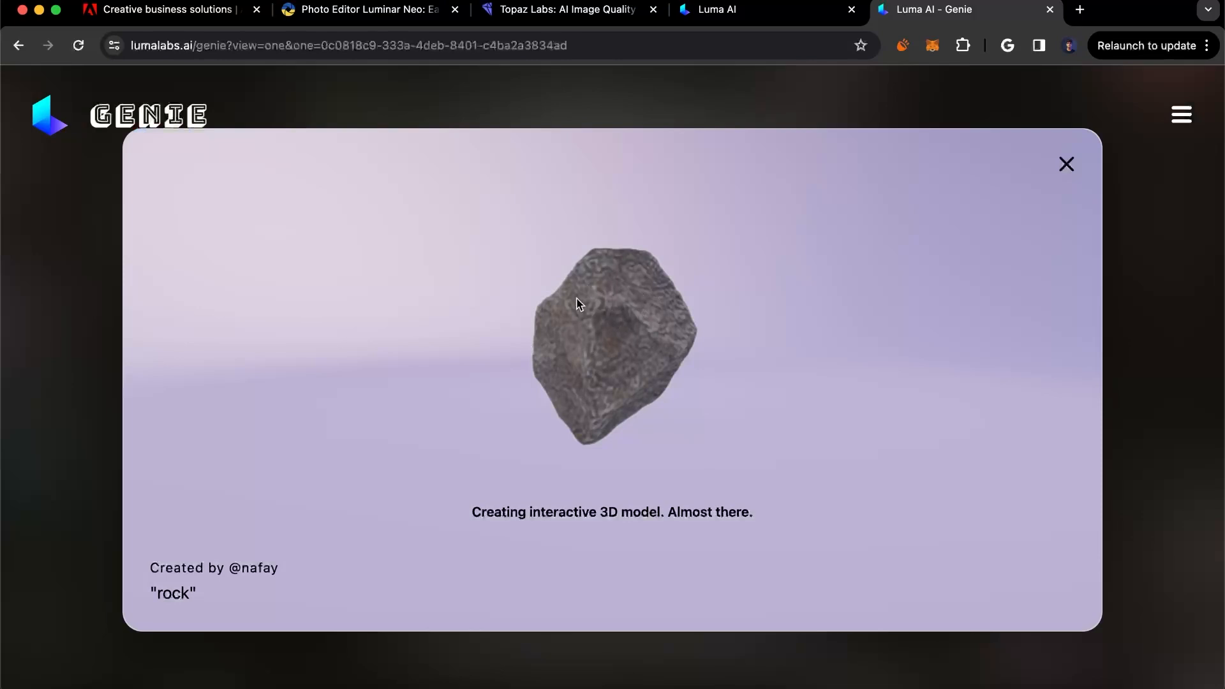
# Search Google Images for "rock texture high res" in a new browser tab and open the Unsplash rock texture result
pyautogui.click(1081, 10)
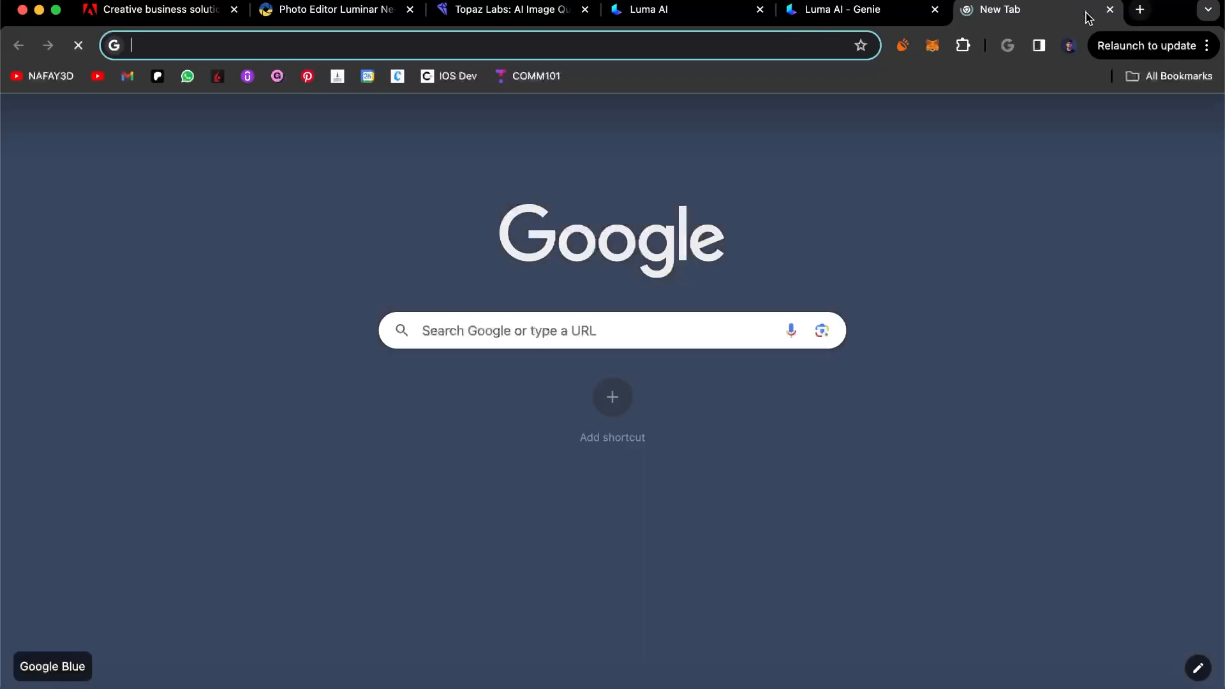
pyautogui.write('frock')
pyautogui.press('BackSpace')
pyautogui.press('BackSpace')
pyautogui.press('BackSpace')
pyautogui.press('BackSpace')
pyautogui.press('BackSpace')
pyautogui.write('ro')
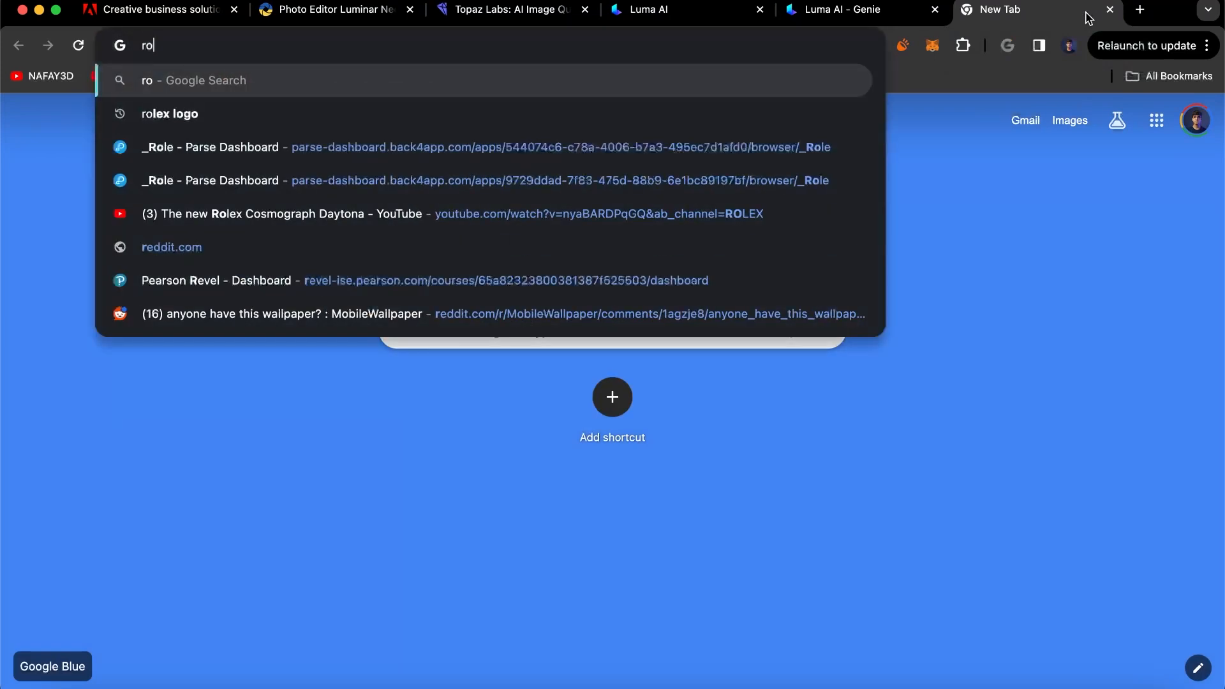
pyautogui.write('ck texture high res')
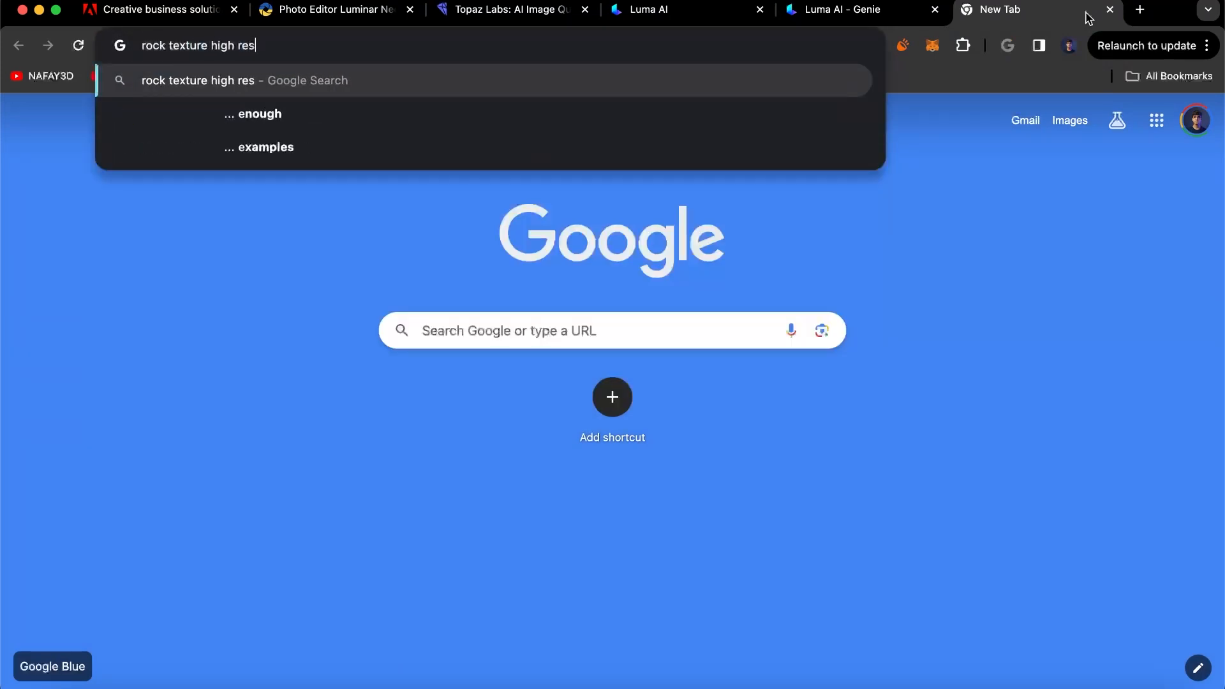
pyautogui.press('Return')
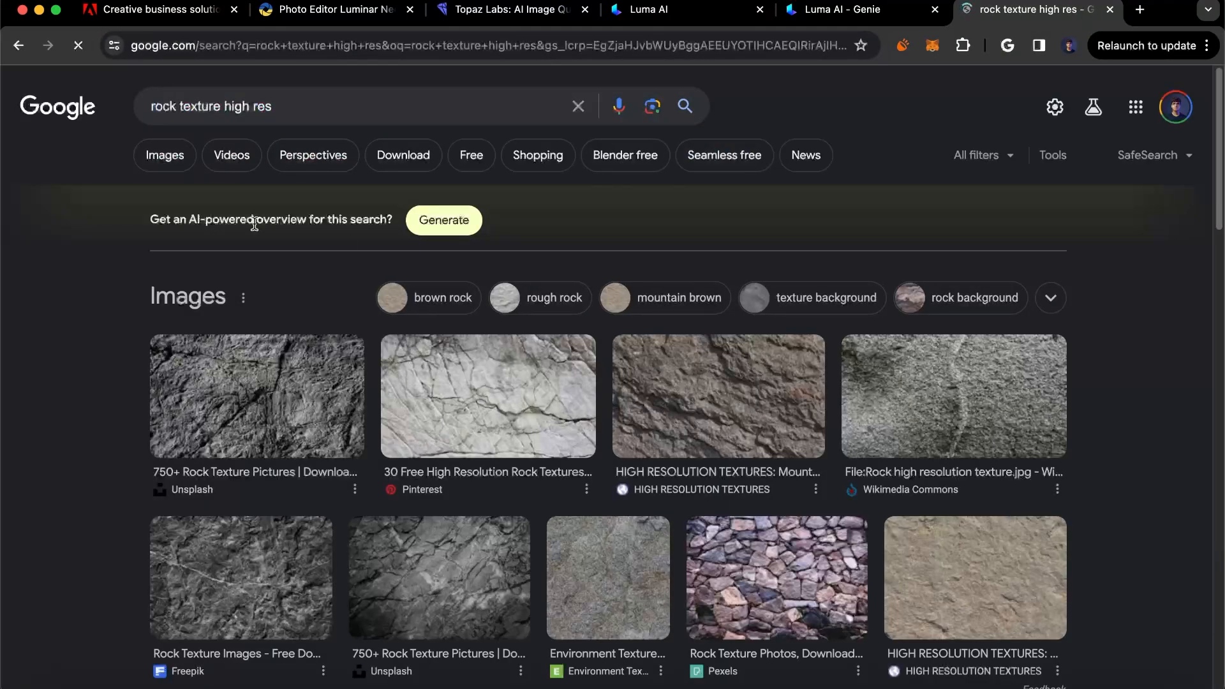
pyautogui.click(161, 155)
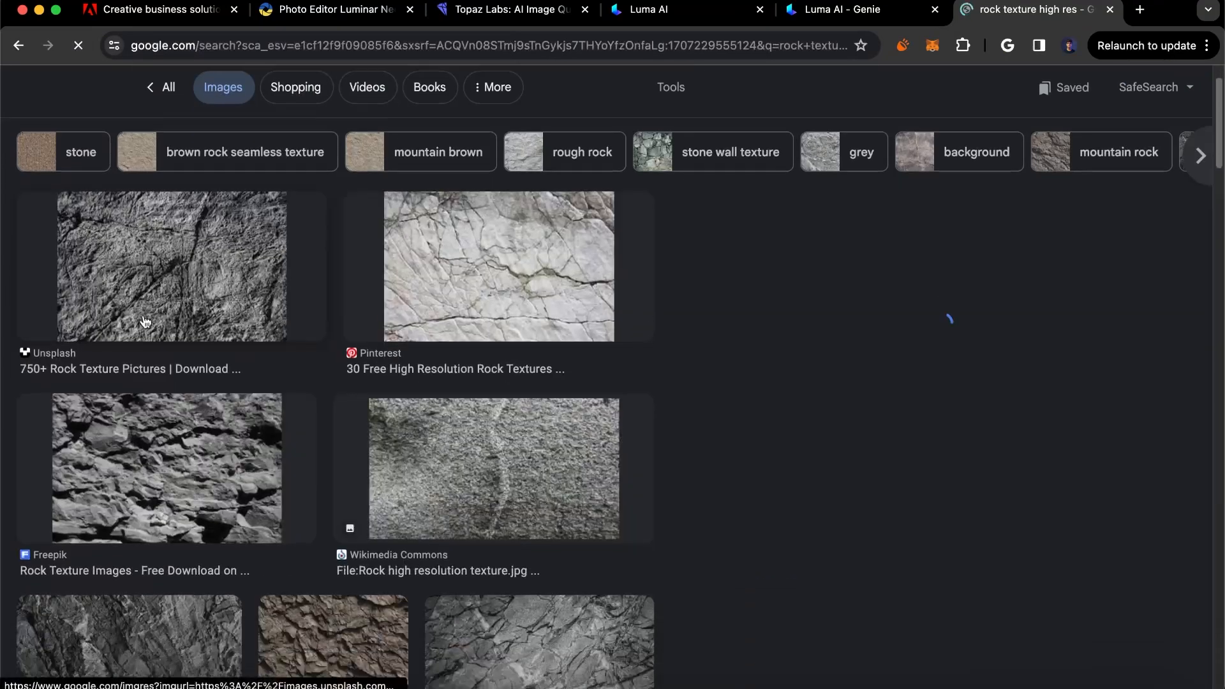
pyautogui.click(146, 322)
# Return to the Genie page and examine the generated grey rock model from several sides
pyautogui.click(820, 10)
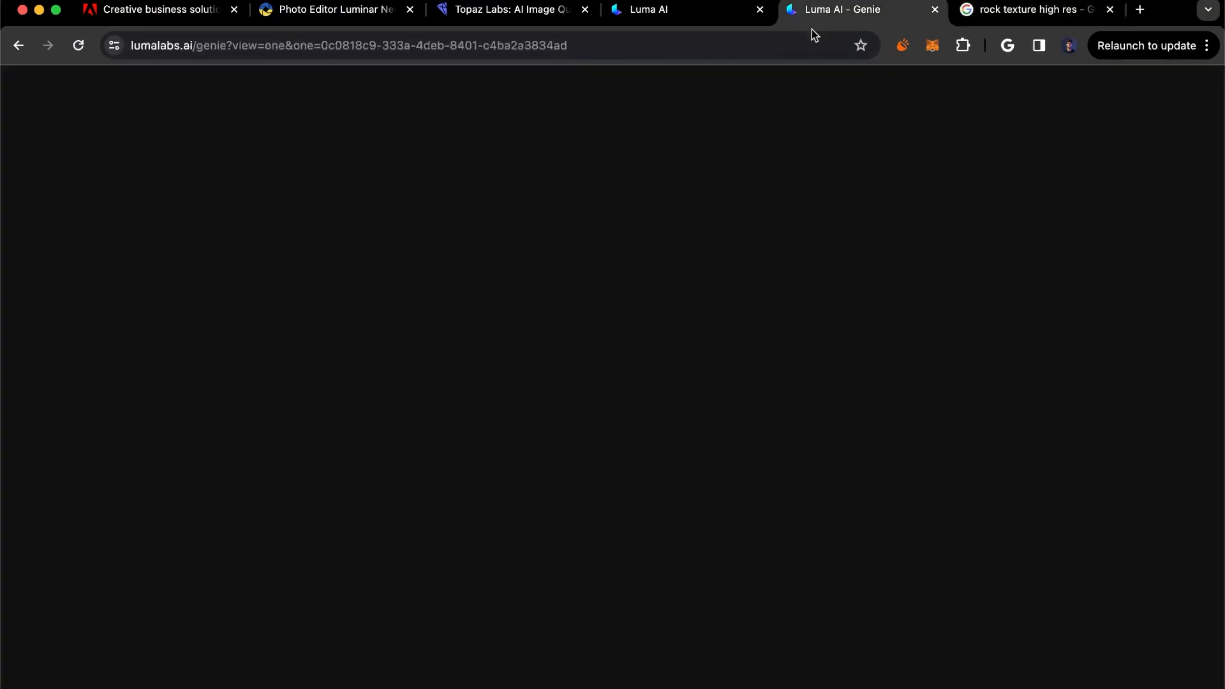
pyautogui.moveTo(529, 380); pyautogui.dragTo(643, 376)
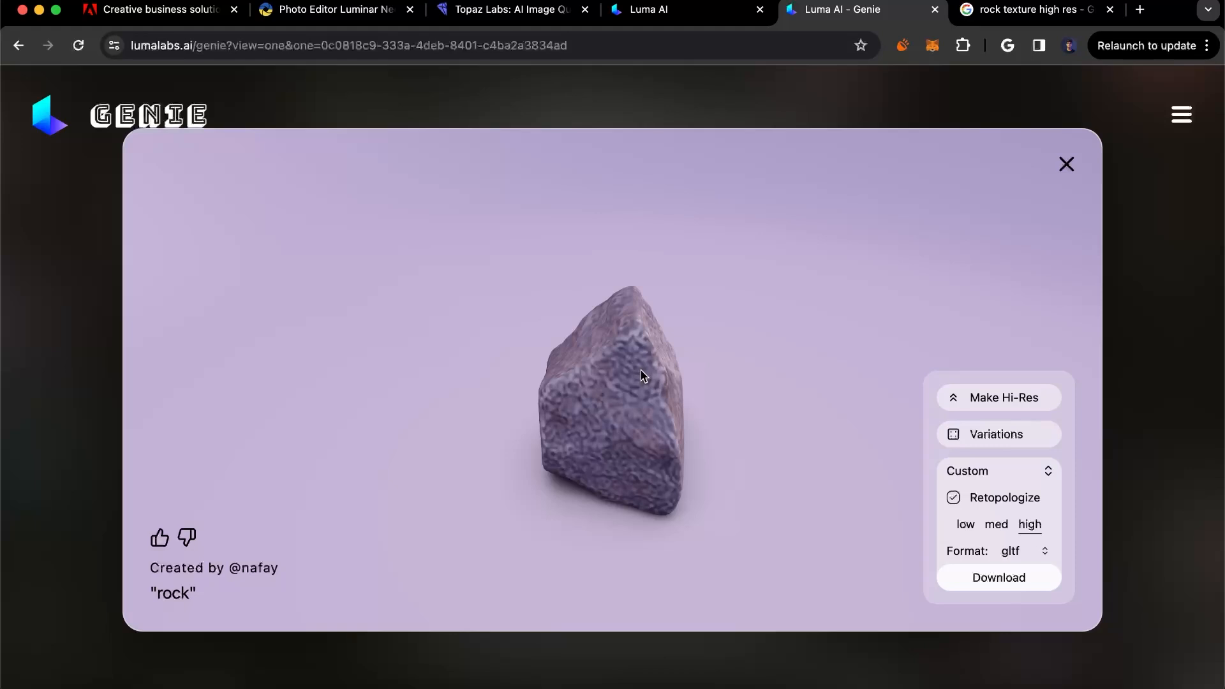
pyautogui.moveTo(637, 370); pyautogui.dragTo(641, 369)
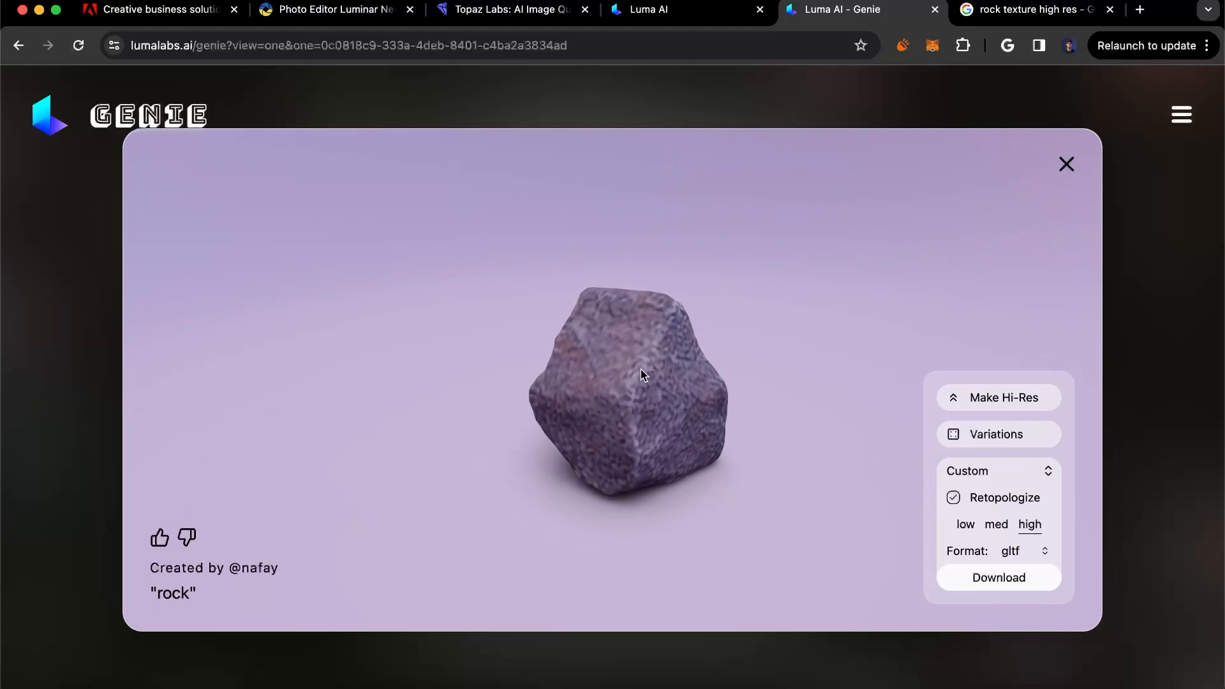
# Switch to Notes, review the 3D Texture Generator entry in the "AI tools for Artists" note, and minimize the window
pyautogui.click(348, 676)
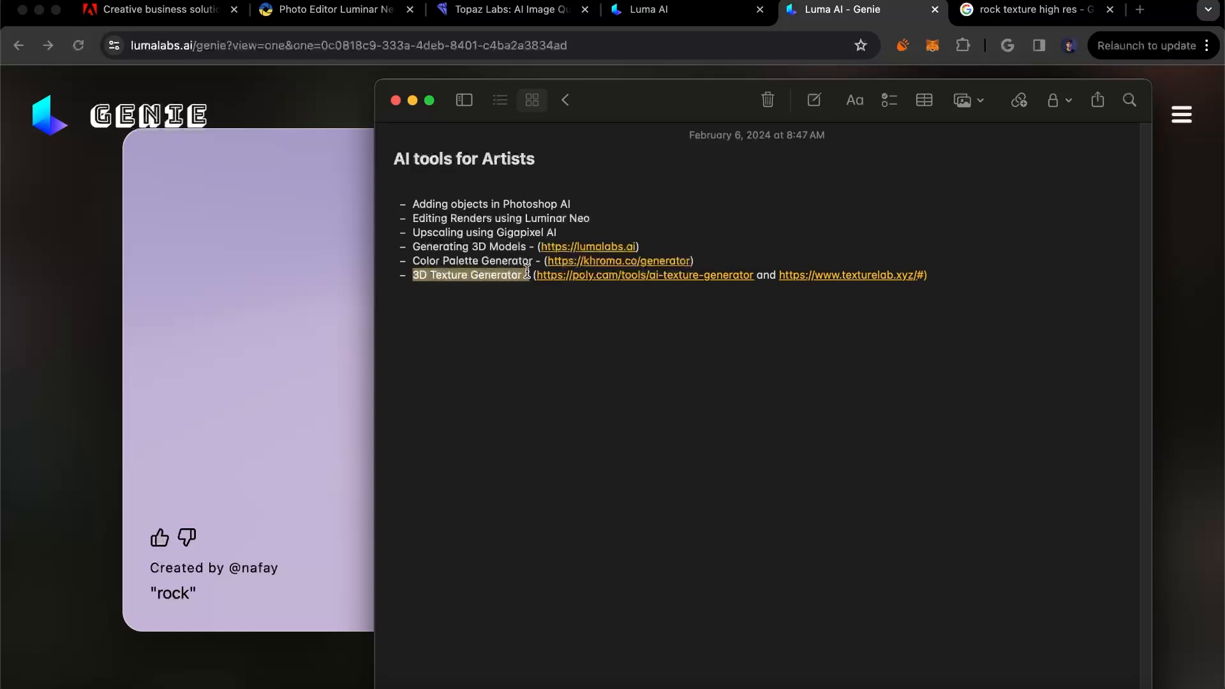
pyautogui.click(486, 297)
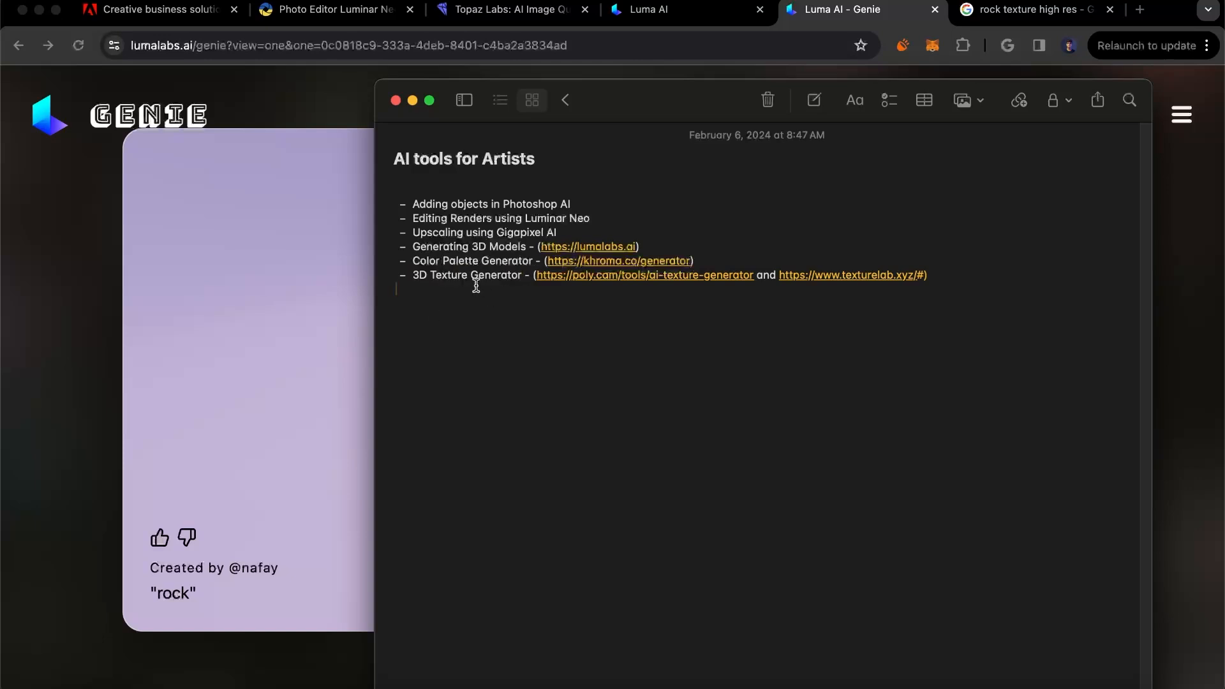
pyautogui.moveTo(645, 115); pyautogui.dragTo(564, 163)
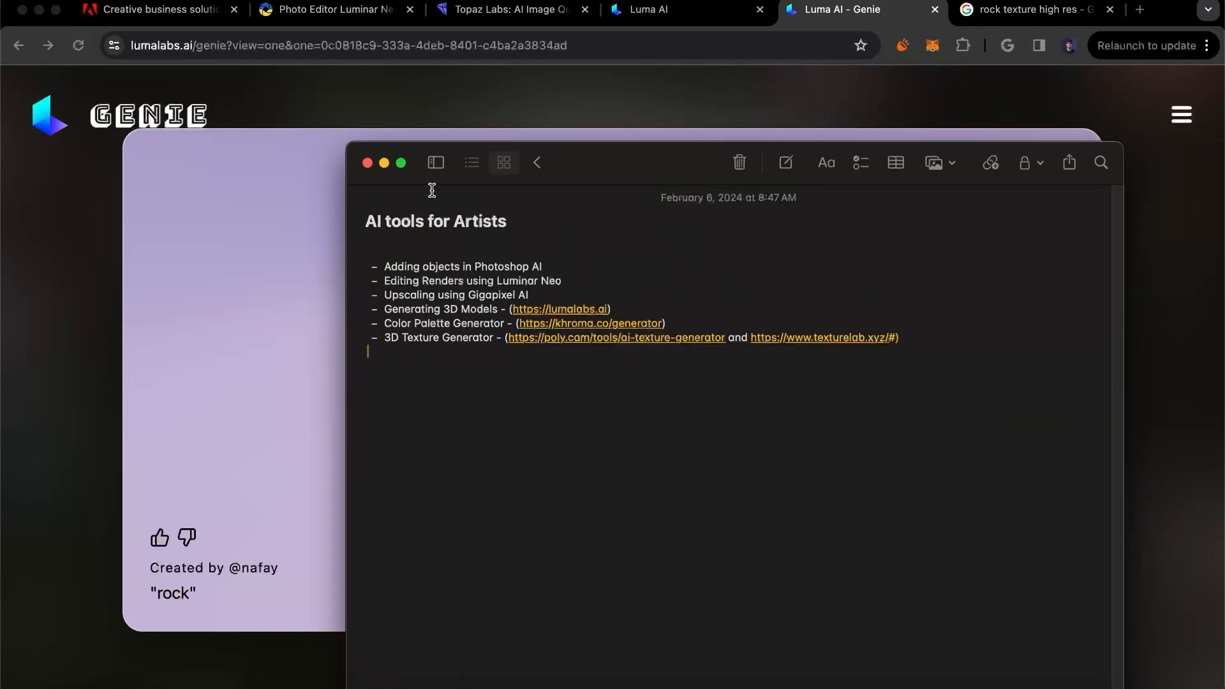
pyautogui.click(385, 163)
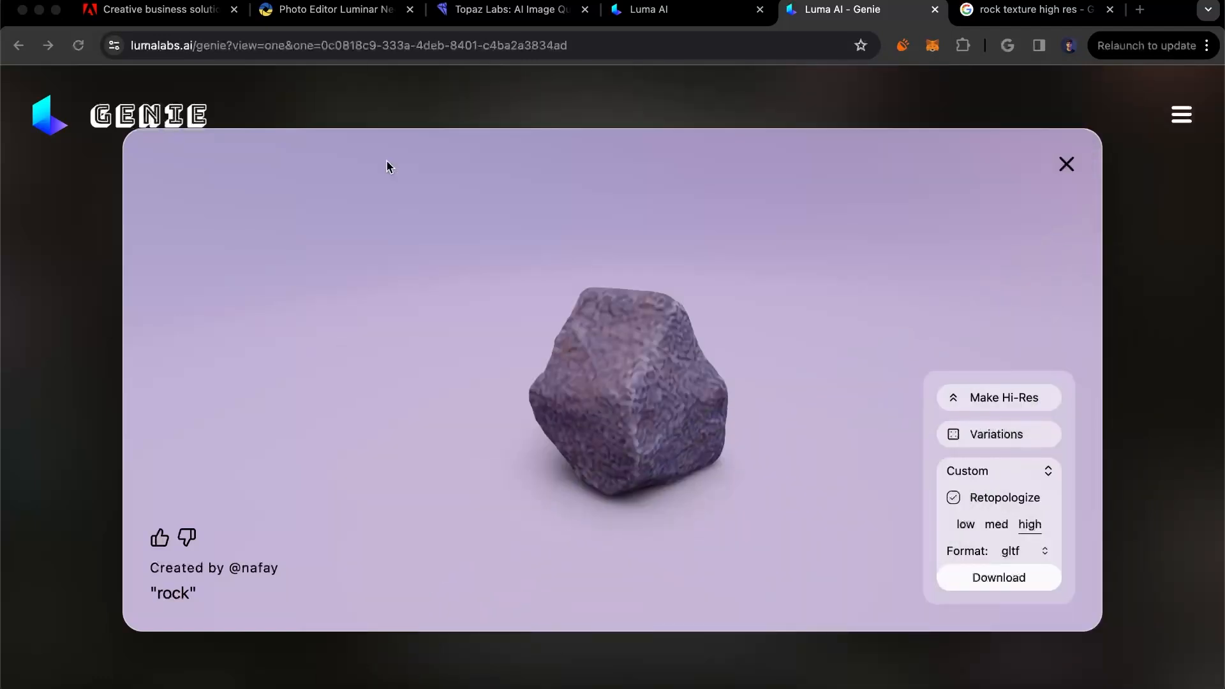
# Examine the grey rock and the brown rock models from other angles, closing each preview when finished
pyautogui.moveTo(574, 332); pyautogui.dragTo(595, 361)
pyautogui.click(1078, 163)
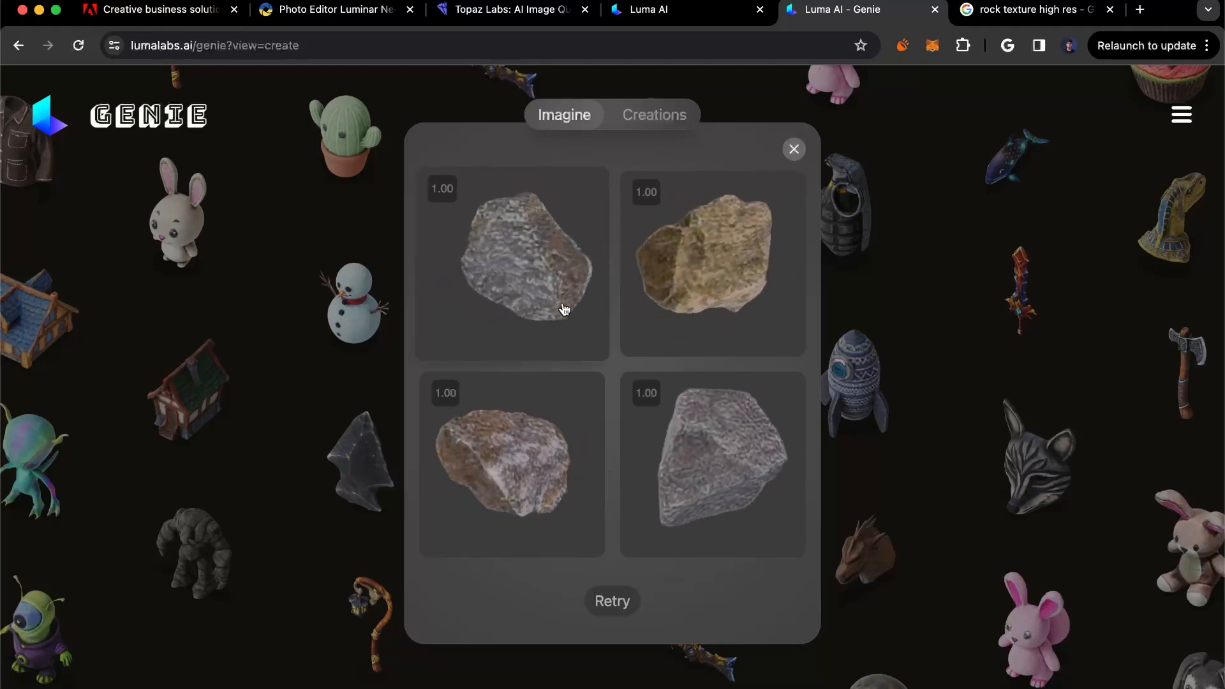
pyautogui.click(792, 152)
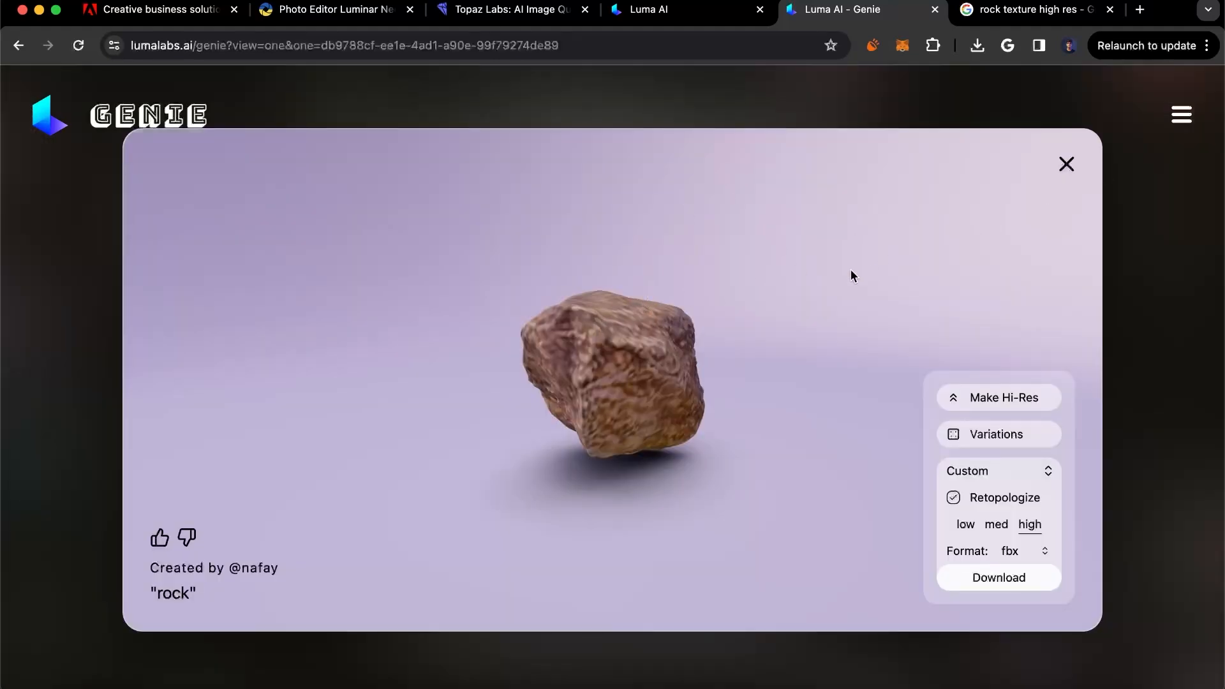
pyautogui.moveTo(827, 282); pyautogui.dragTo(679, 370)
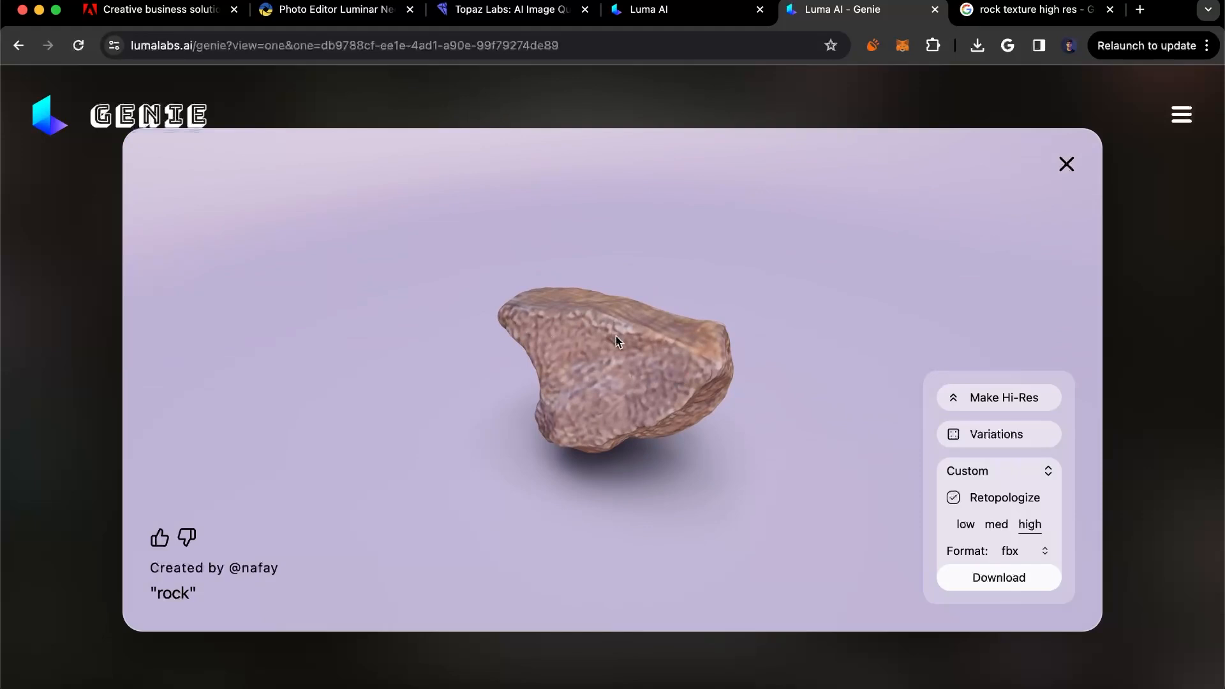
pyautogui.click(1066, 164)
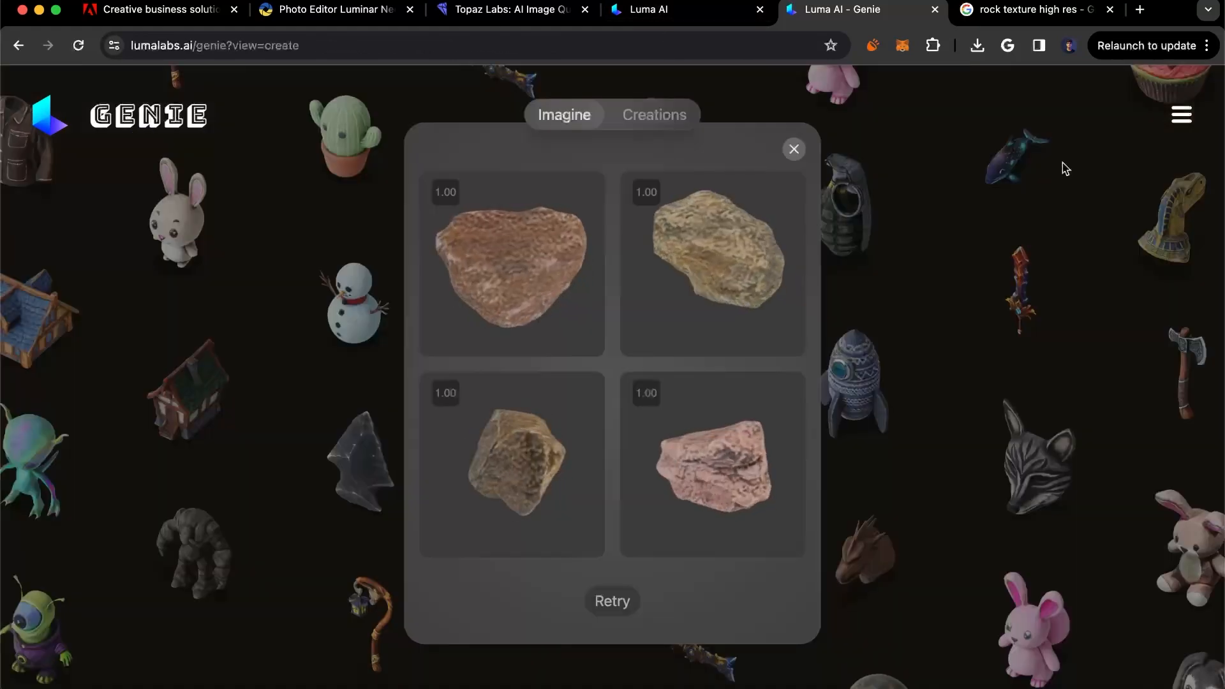
# Retry the rock generation, close its results, and generate new 3D models from the prompt "chair"
pyautogui.click(608, 602)
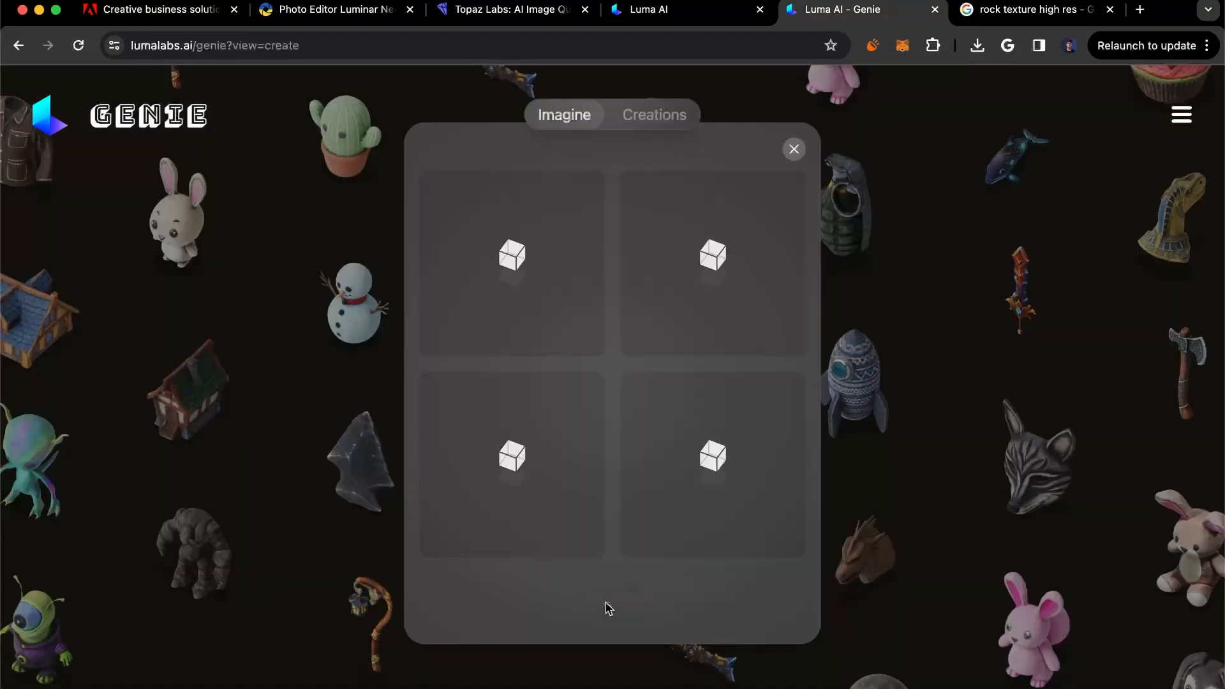
pyautogui.click(794, 149)
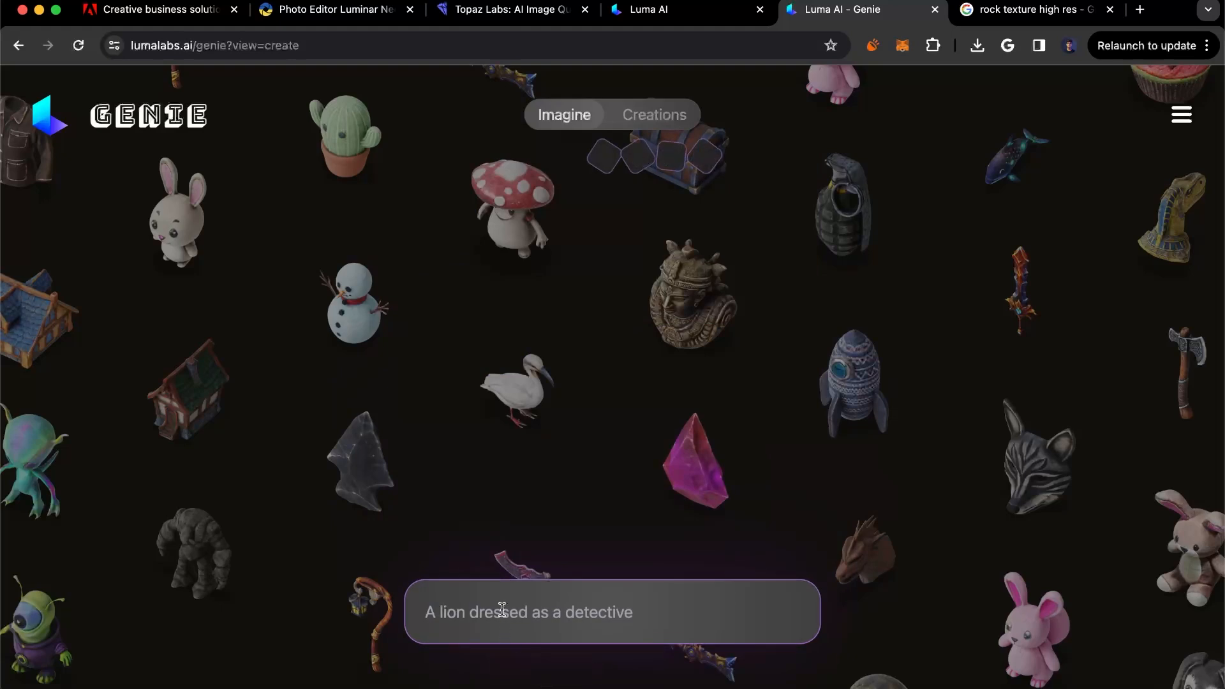
pyautogui.write('cha')
pyautogui.press('Return')
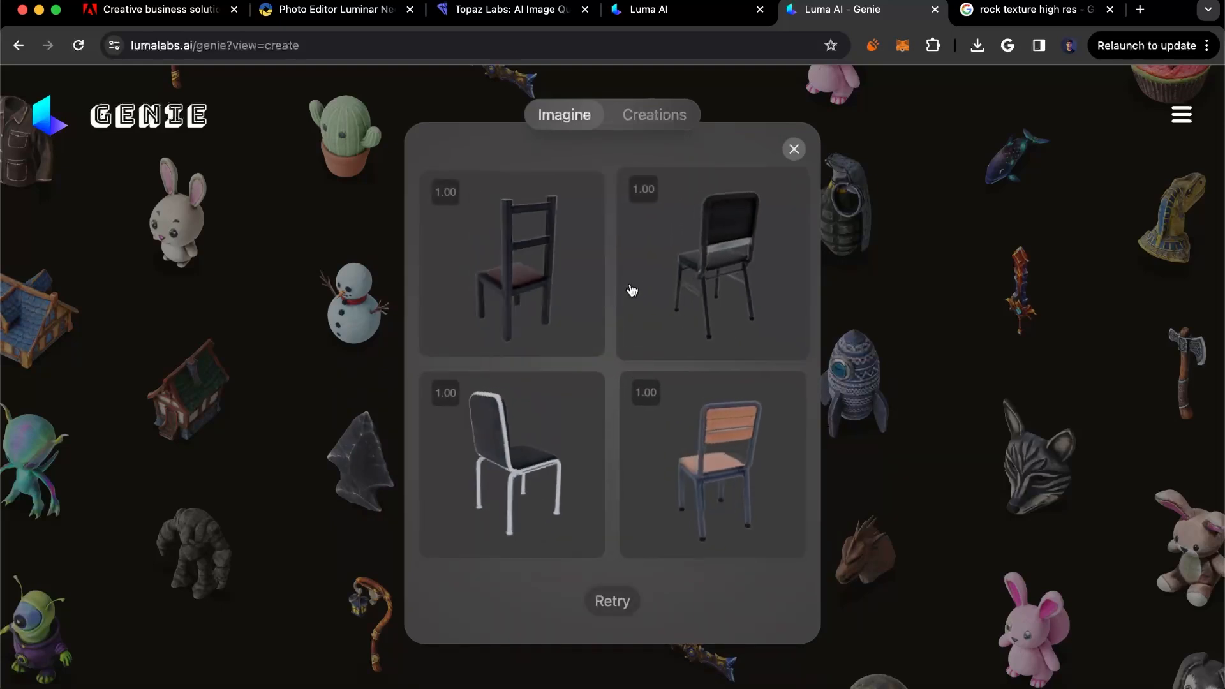
# Close the chair results and view the sample red and purple crystal and Aztec sculpture on the Genie page
pyautogui.click(790, 155)
pyautogui.click(710, 506)
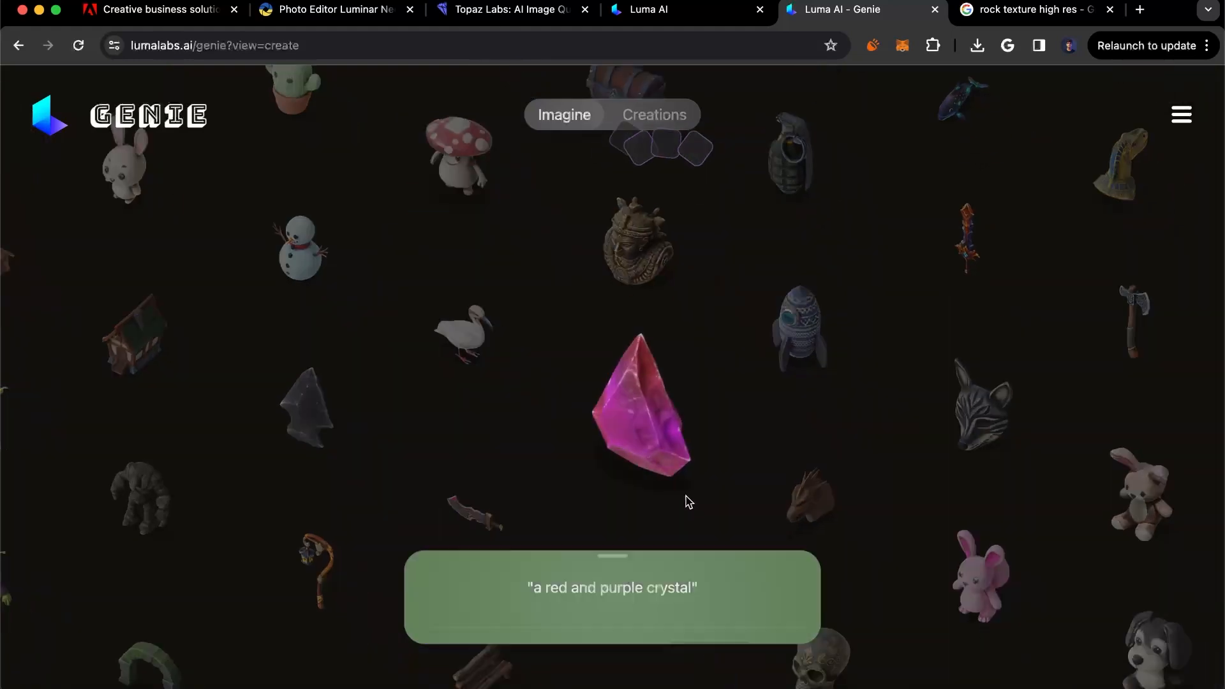
pyautogui.click(646, 488)
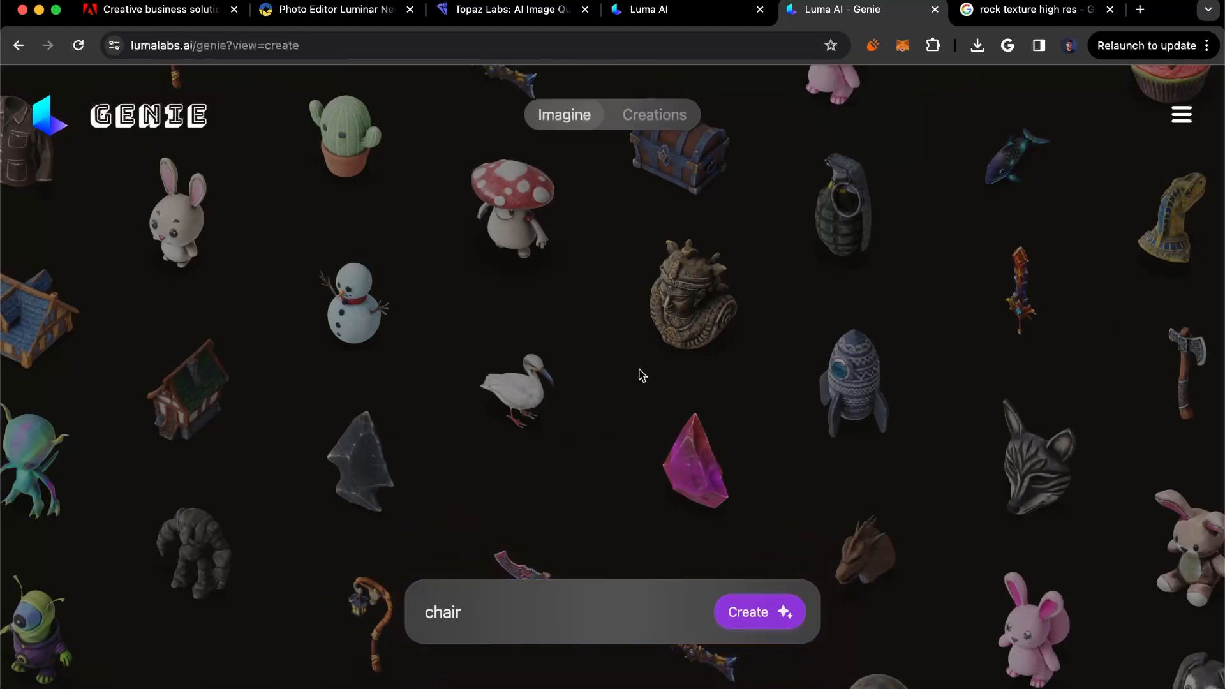
pyautogui.click(678, 304)
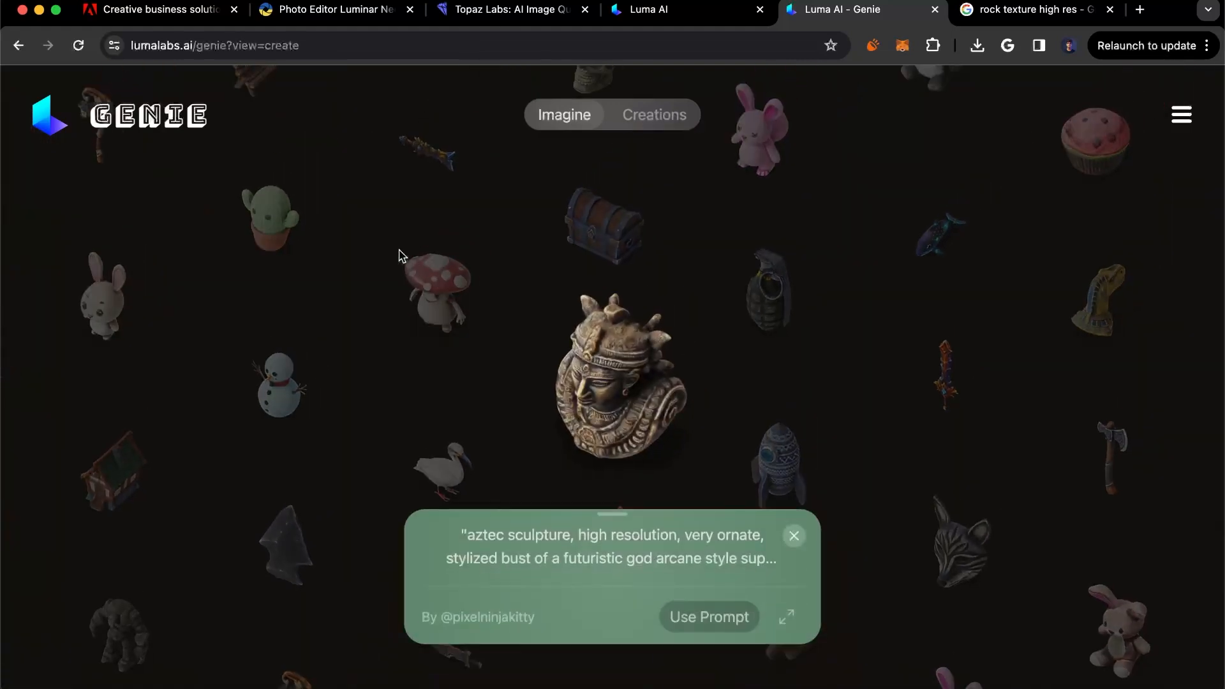
pyautogui.click(386, 227)
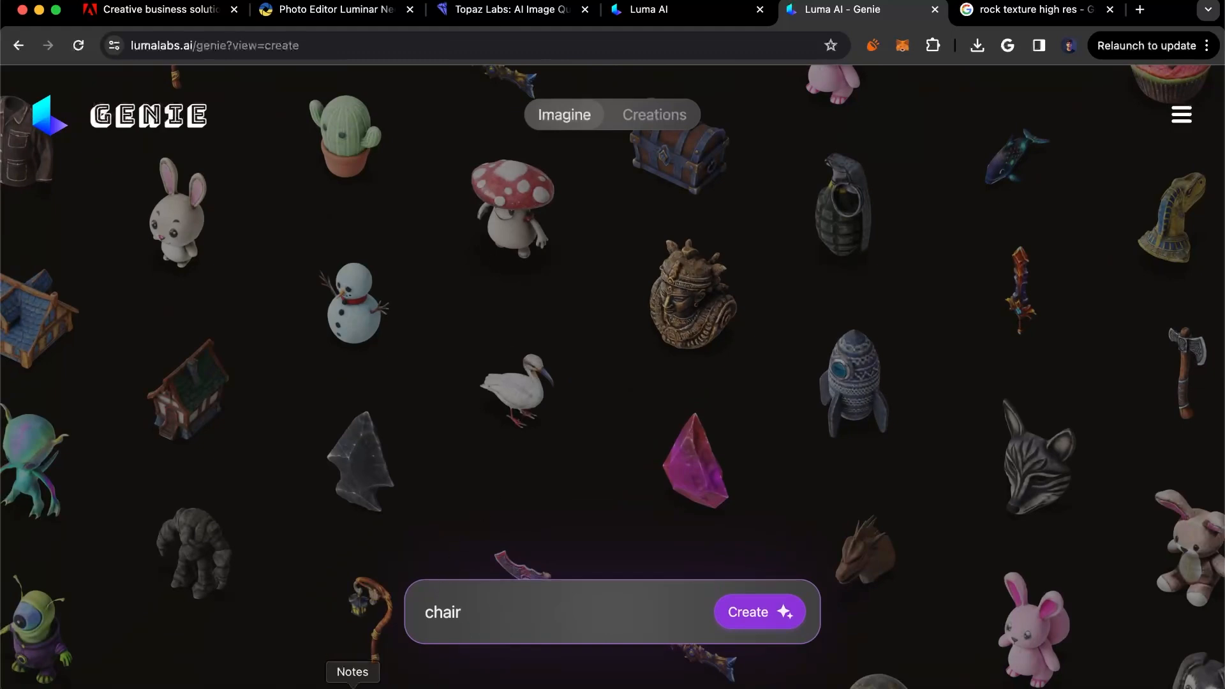
# Switch to Notes, go over the tools listed so far, and open the Color Palette Generator link khroma.co/generator
pyautogui.click(352, 688)
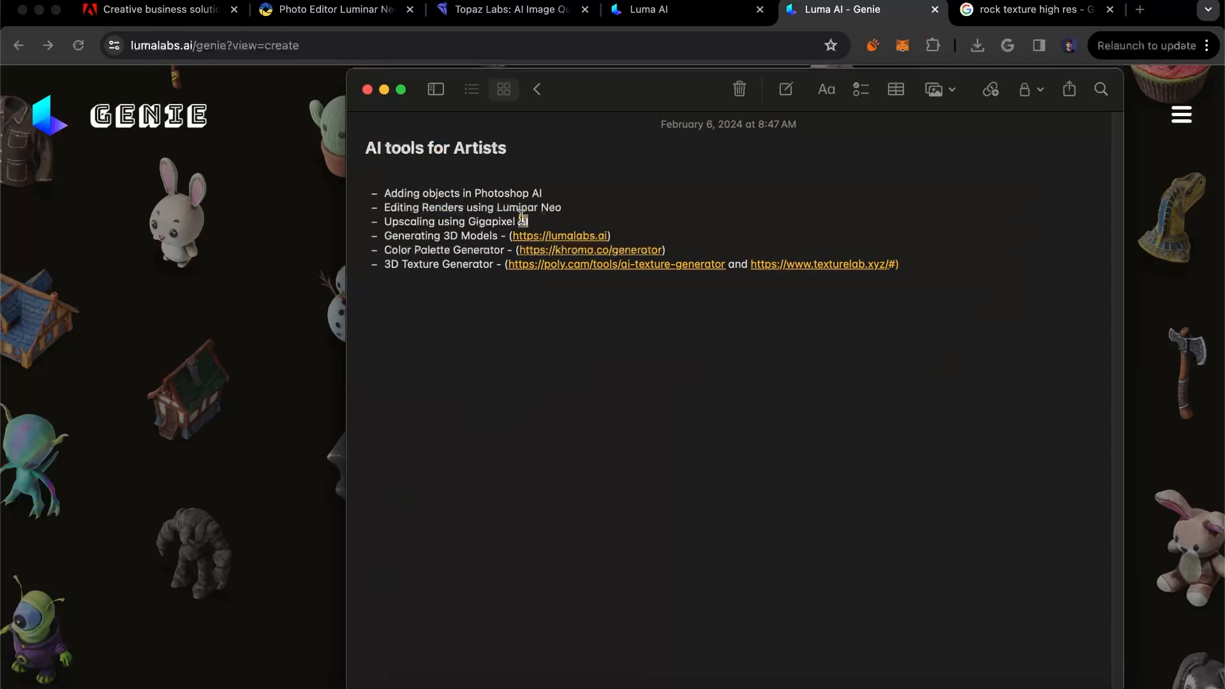
pyautogui.moveTo(522, 217); pyautogui.dragTo(350, 192)
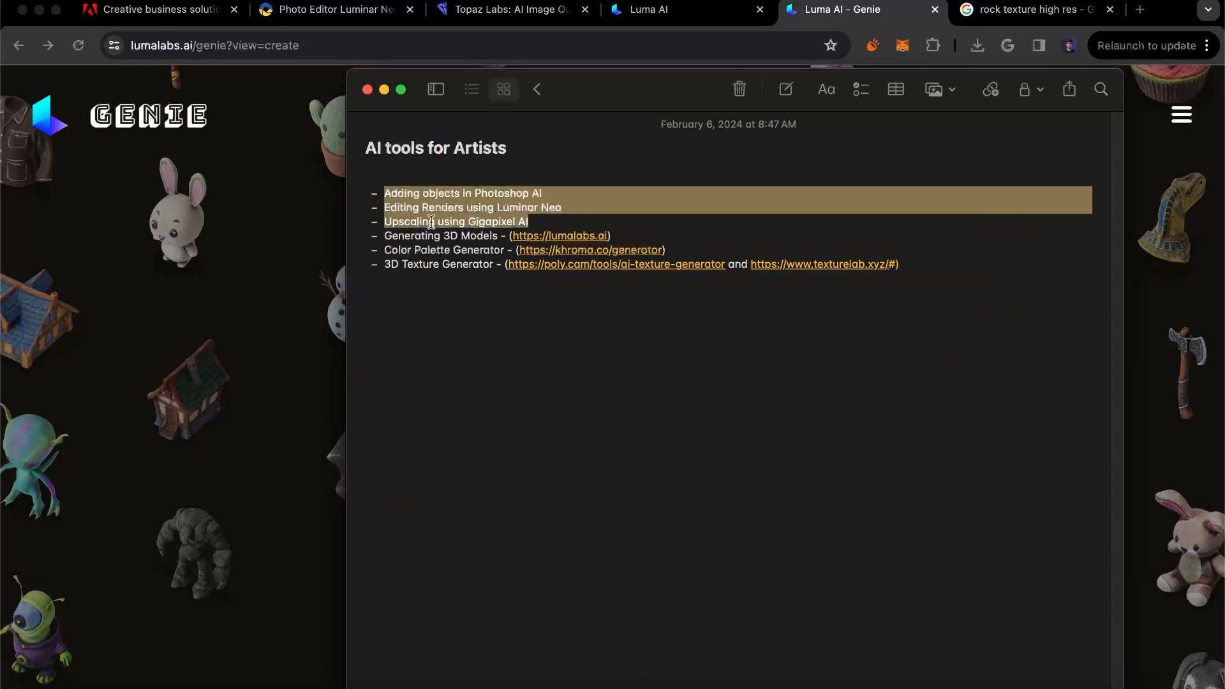
pyautogui.moveTo(383, 247); pyautogui.dragTo(677, 252)
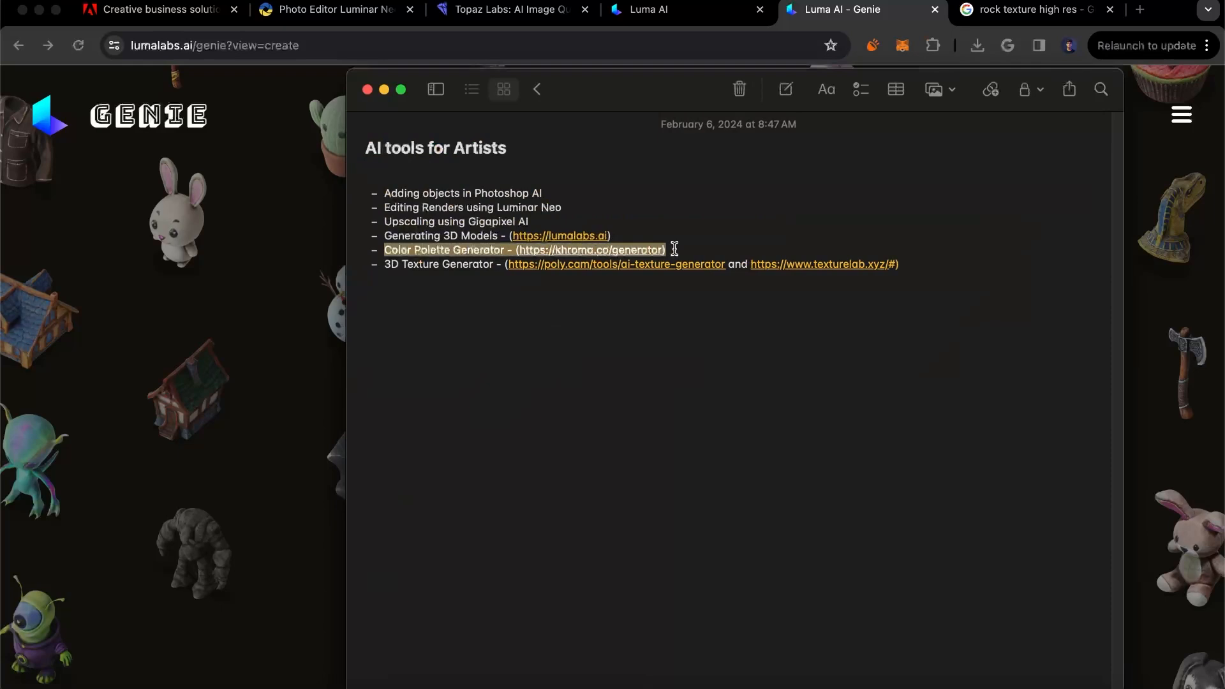
pyautogui.click(674, 249)
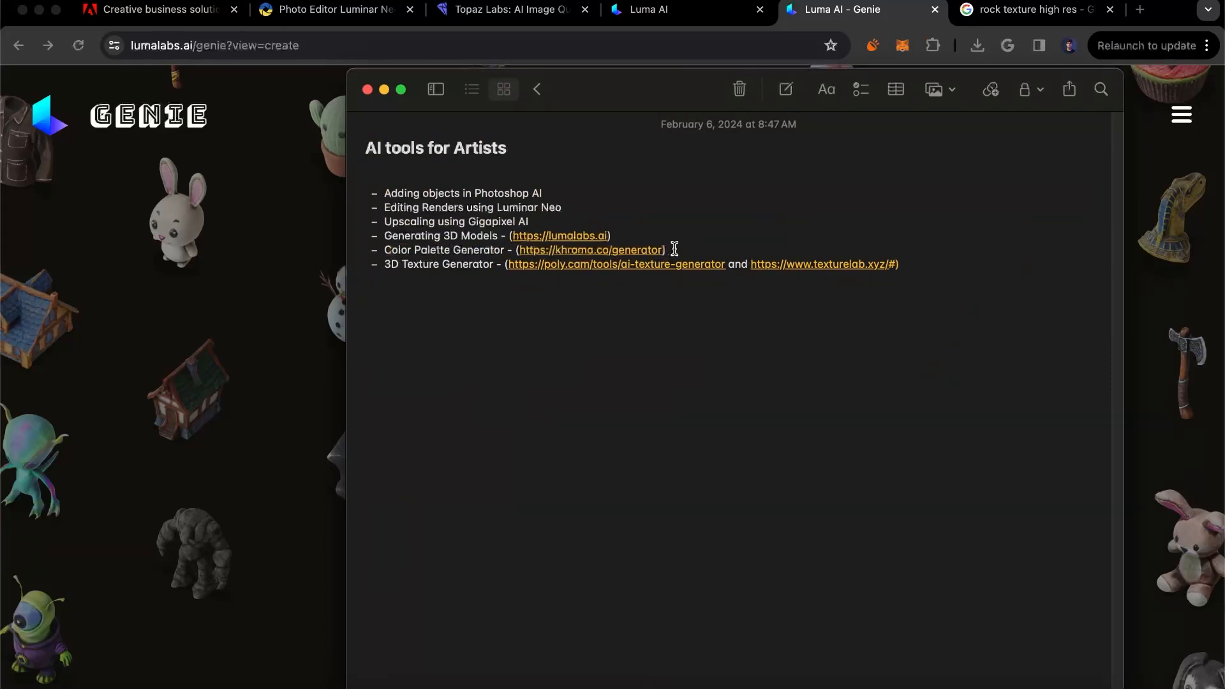
pyautogui.click(627, 251)
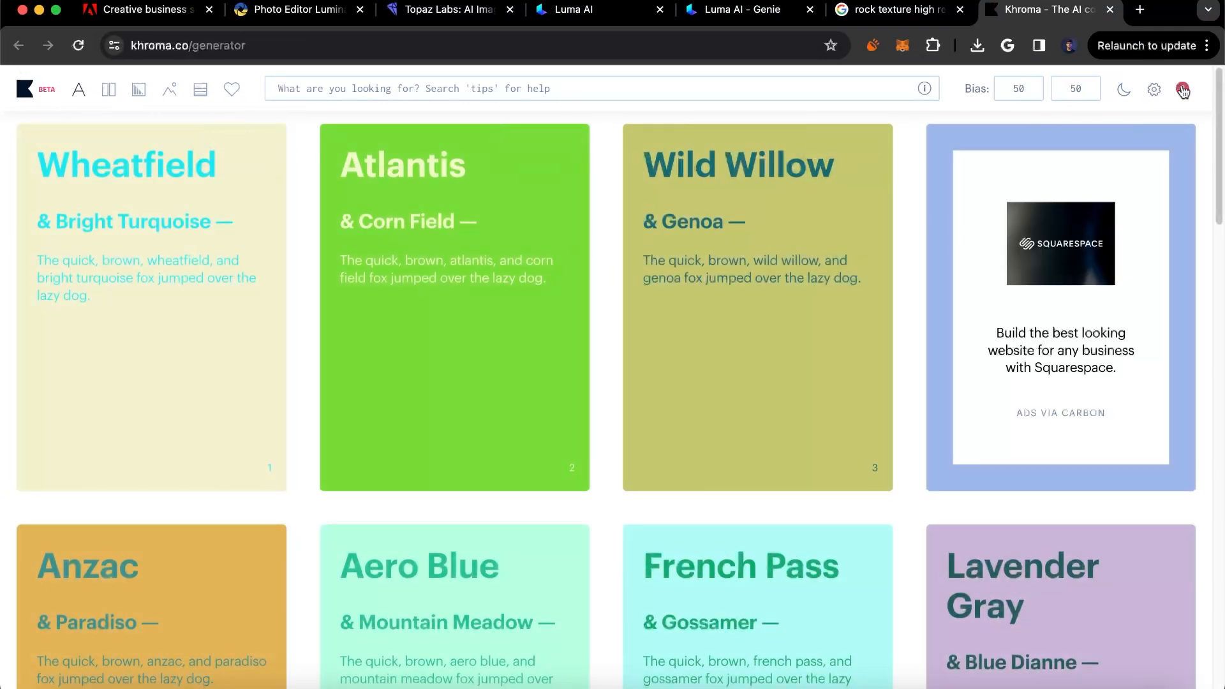
# Review the Khroma settings, including custom image upload, chromatic gradients, training colors and data saving, and close them
pyautogui.click(1183, 90)
pyautogui.click(1154, 90)
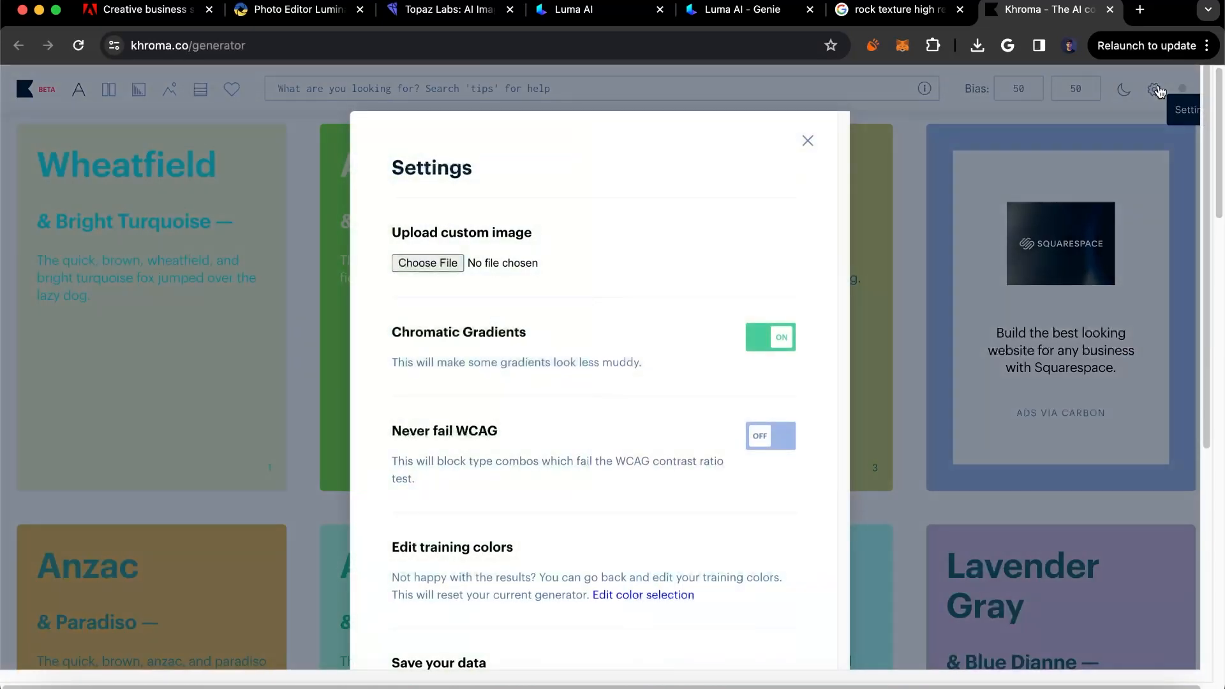
pyautogui.scroll(-5, 635, 358)
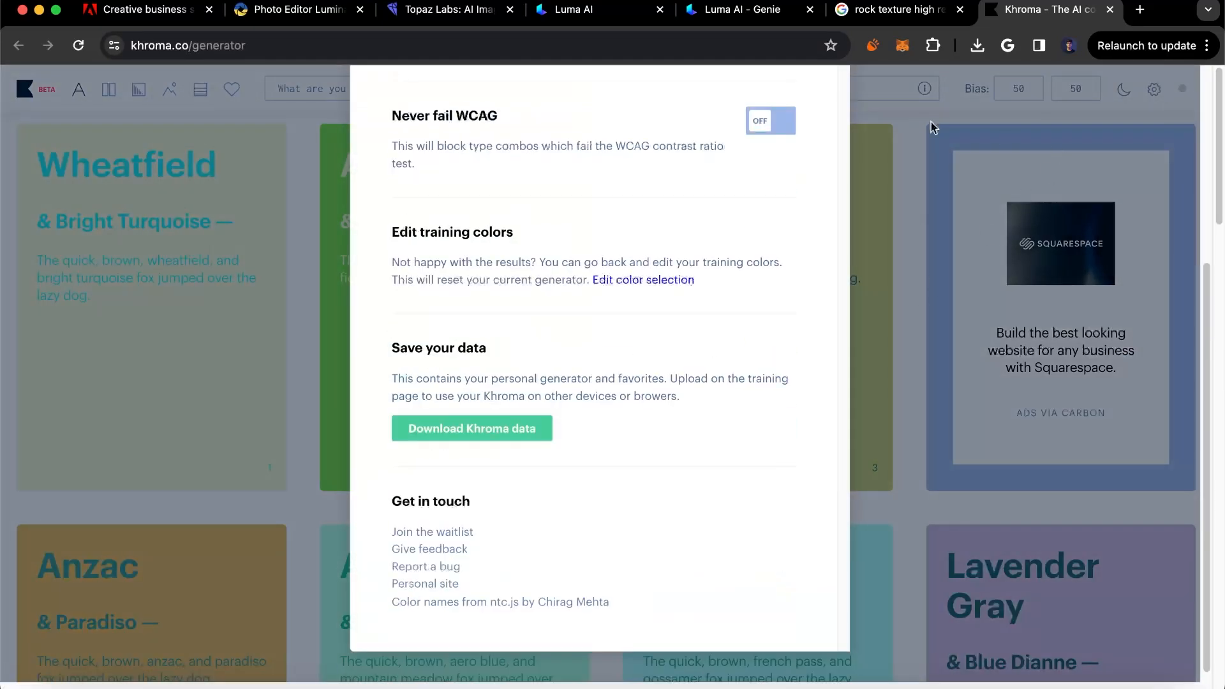
pyautogui.scroll(5, 696, 134)
pyautogui.click(808, 141)
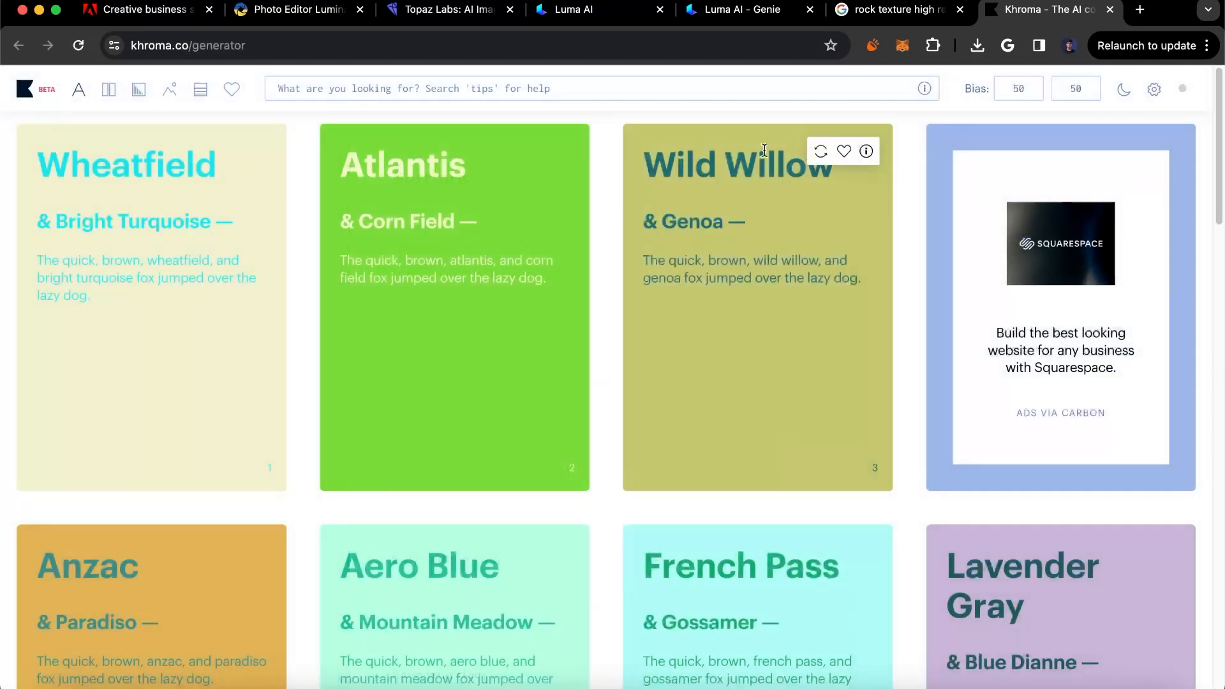
# Open the training page khroma.co/train and look through the color swatches available for choosing 50 favorites
pyautogui.click(121, 50)
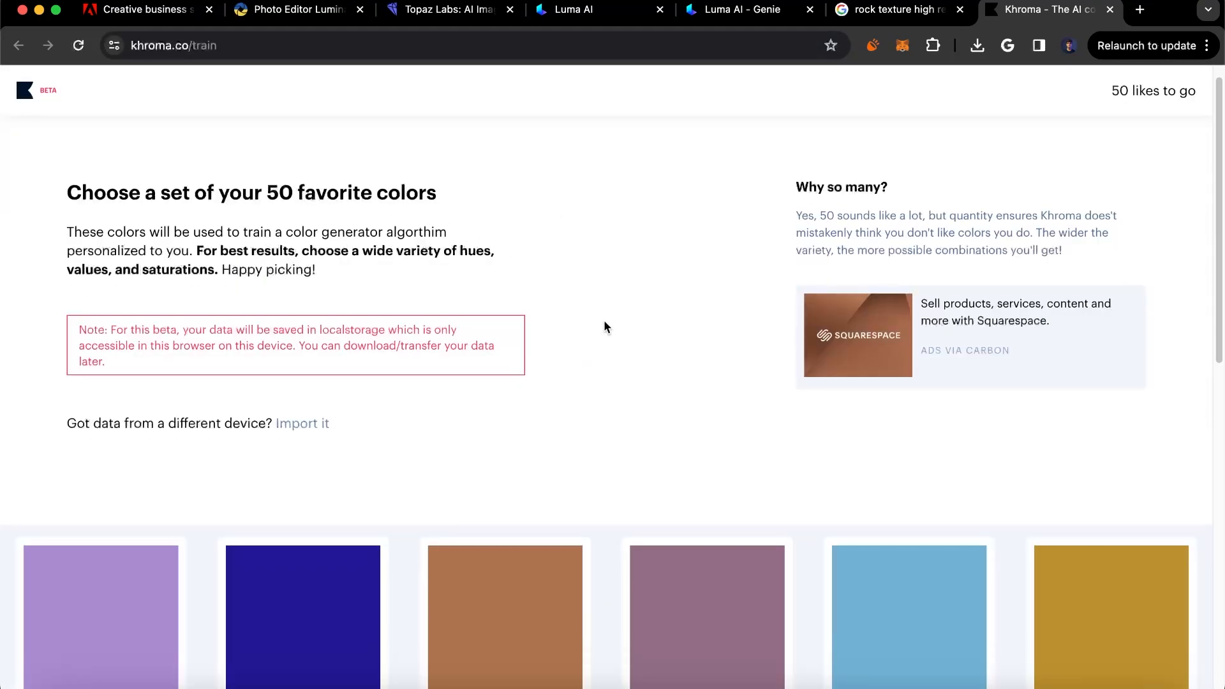
pyautogui.scroll(-7, 603, 326)
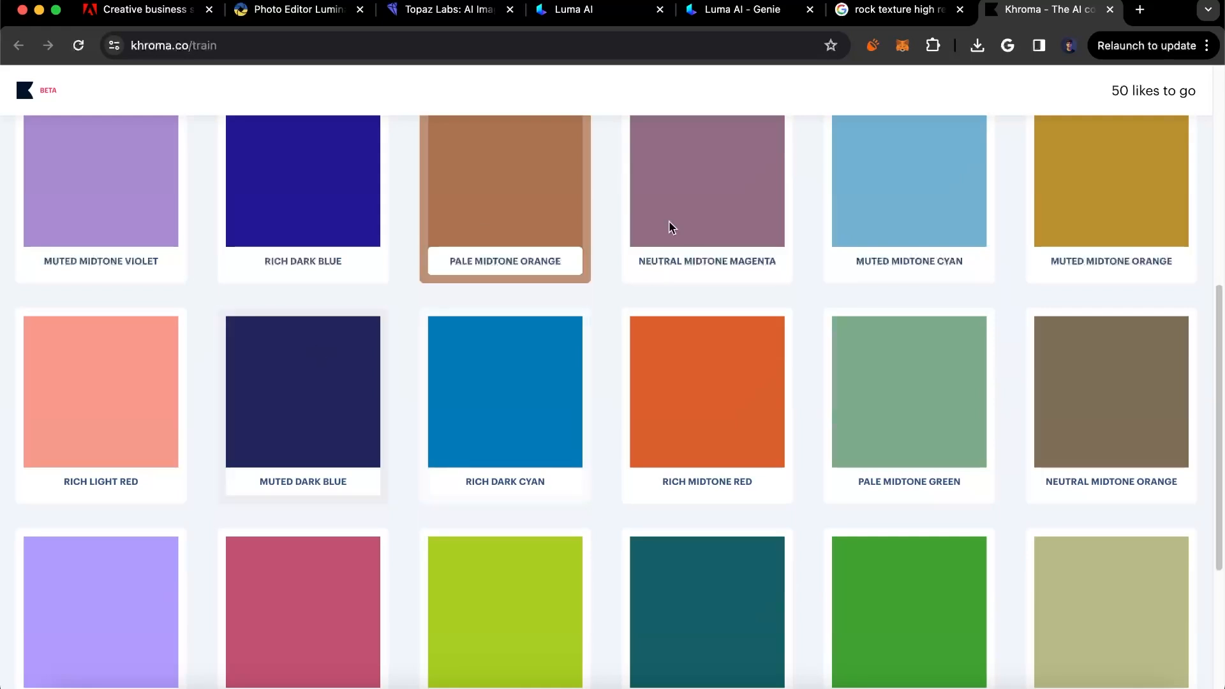
pyautogui.scroll(-15, 843, 536)
pyautogui.scroll(-12, 822, 518)
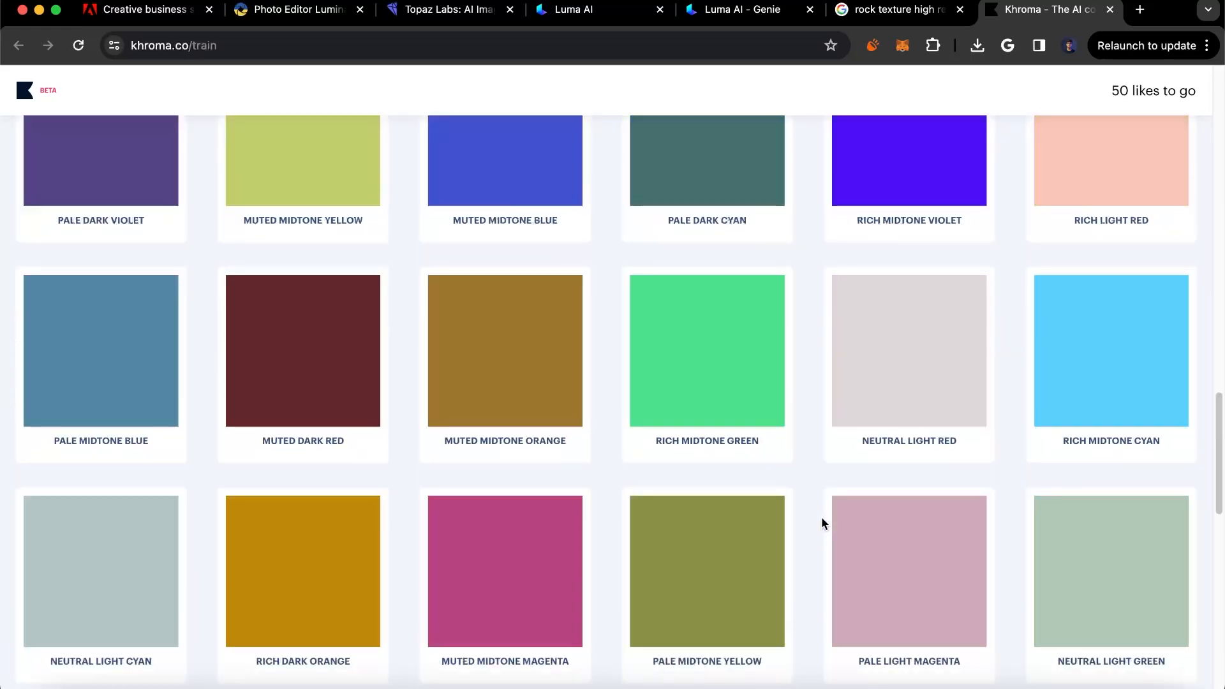
pyautogui.scroll(20, 821, 519)
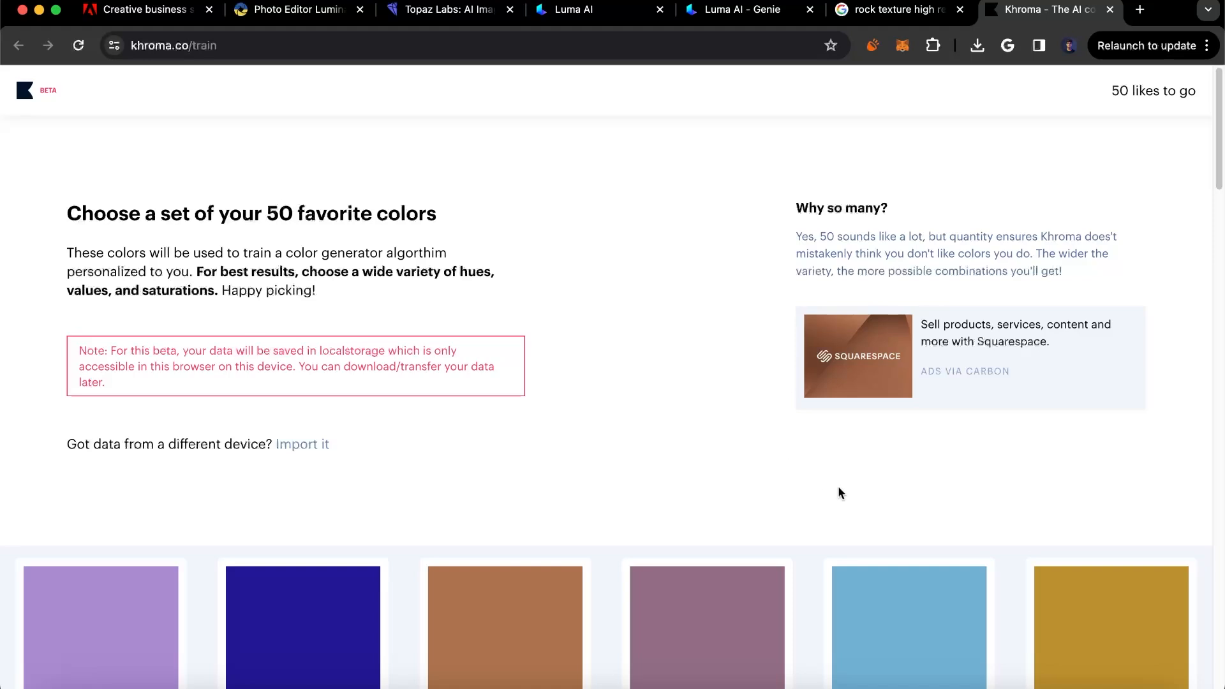
pyautogui.press('F2')
# Choose Muted Midtone Violet, Rich Dark Blue and Muted Midtone Cyan from the first row as favorite colors
pyautogui.scroll(-3, 770, 434)
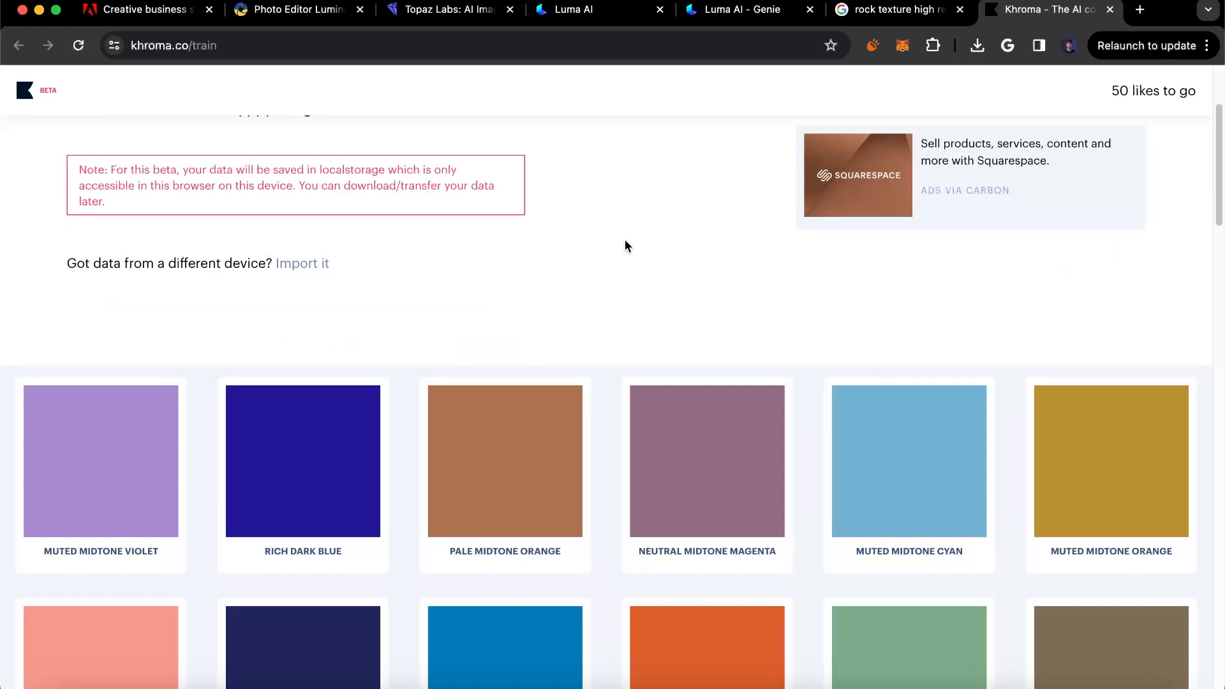
pyautogui.scroll(-4, 625, 246)
pyautogui.click(82, 279)
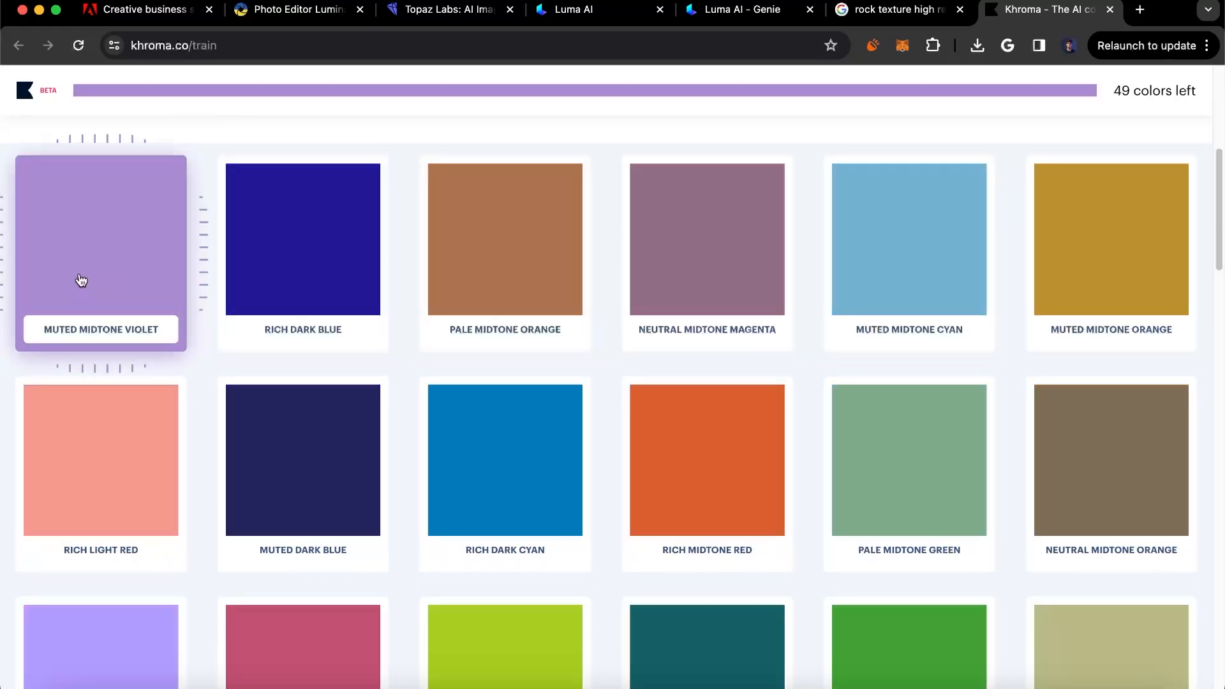
pyautogui.click(271, 236)
pyautogui.click(944, 249)
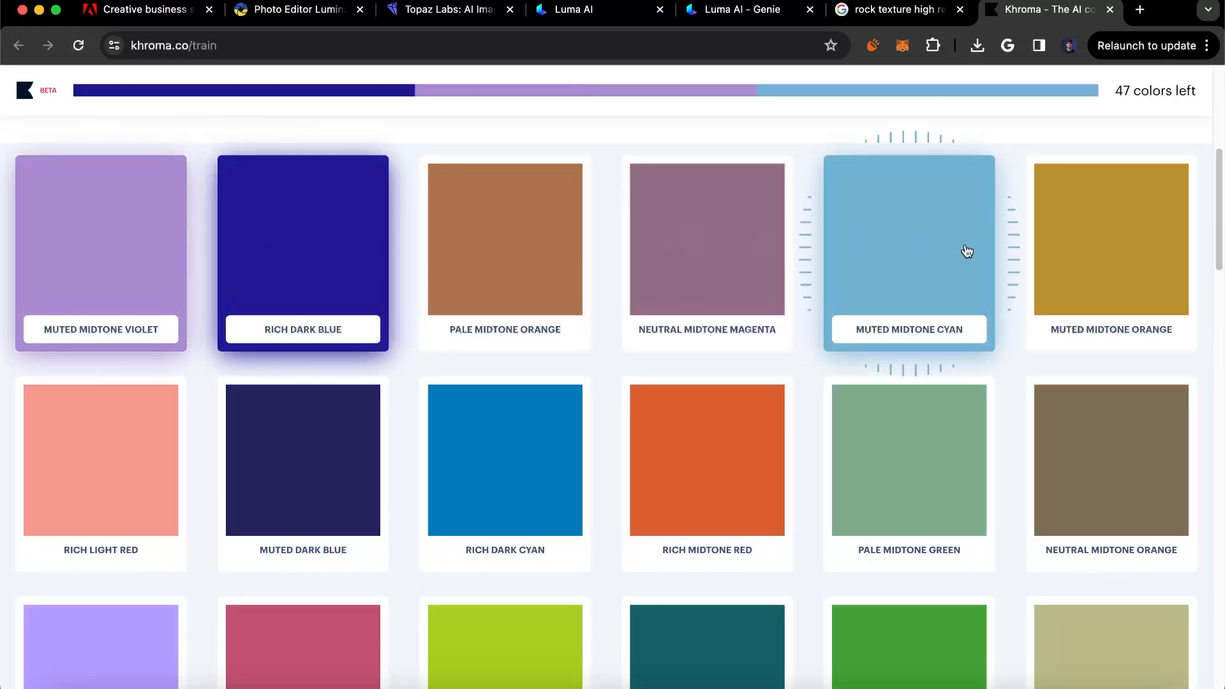
# Choose Pale Midtone Green, Rich Midtone Red, Rich Dark Cyan, Rich Light Red and Muted Dark Blue in the second row
pyautogui.click(867, 510)
pyautogui.click(732, 465)
pyautogui.click(429, 459)
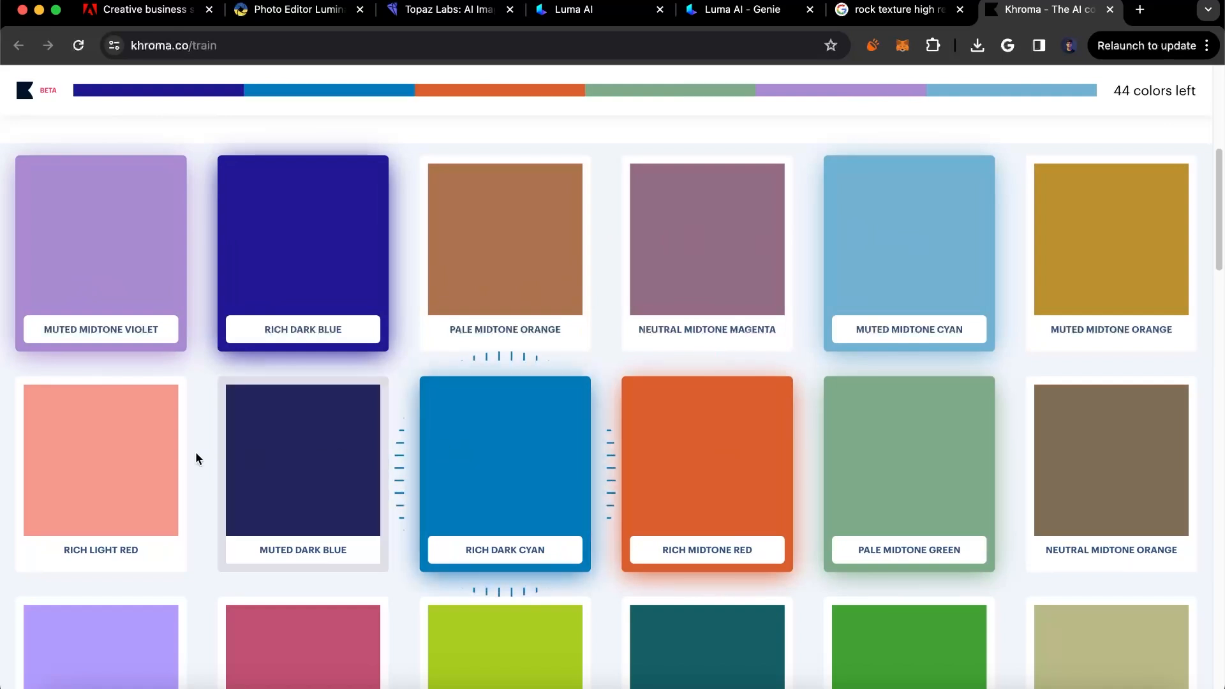
pyautogui.click(181, 451)
pyautogui.click(272, 453)
# Add Rich Light Violet, Muted Midtone Magenta, Rich Midtone Yellow, Muted Dark Cyan and Muted Midtone Green from the third row
pyautogui.scroll(-6, 554, 465)
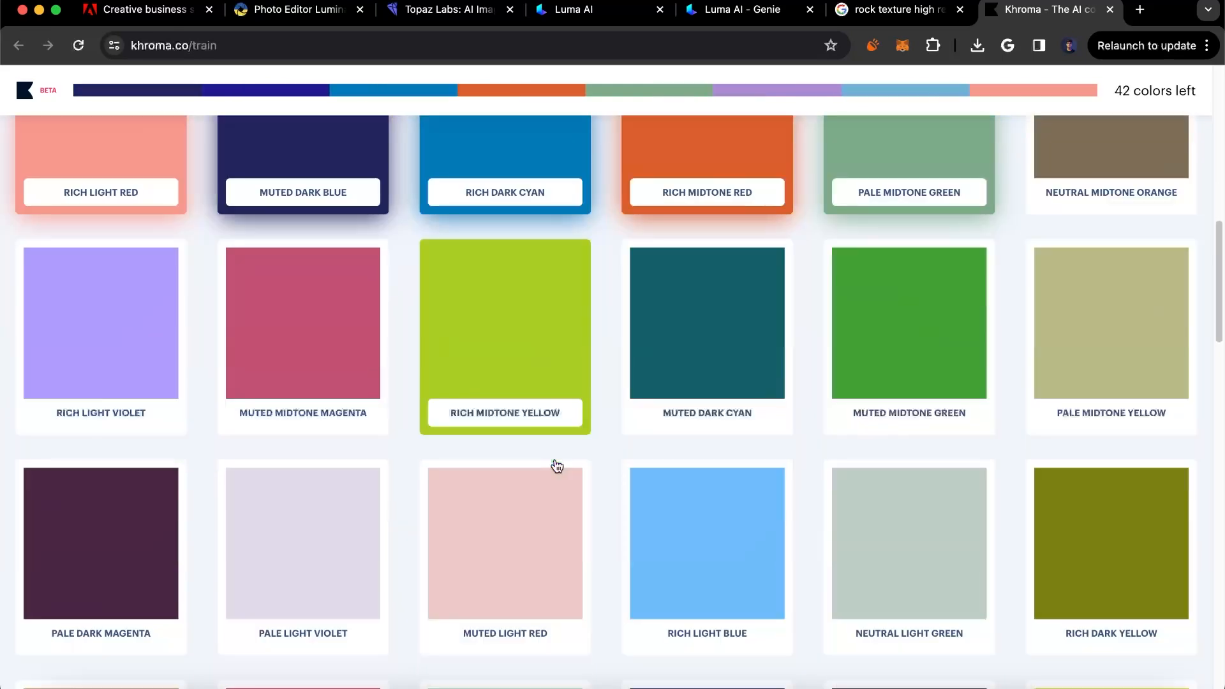
pyautogui.click(86, 357)
pyautogui.click(370, 339)
pyautogui.click(504, 328)
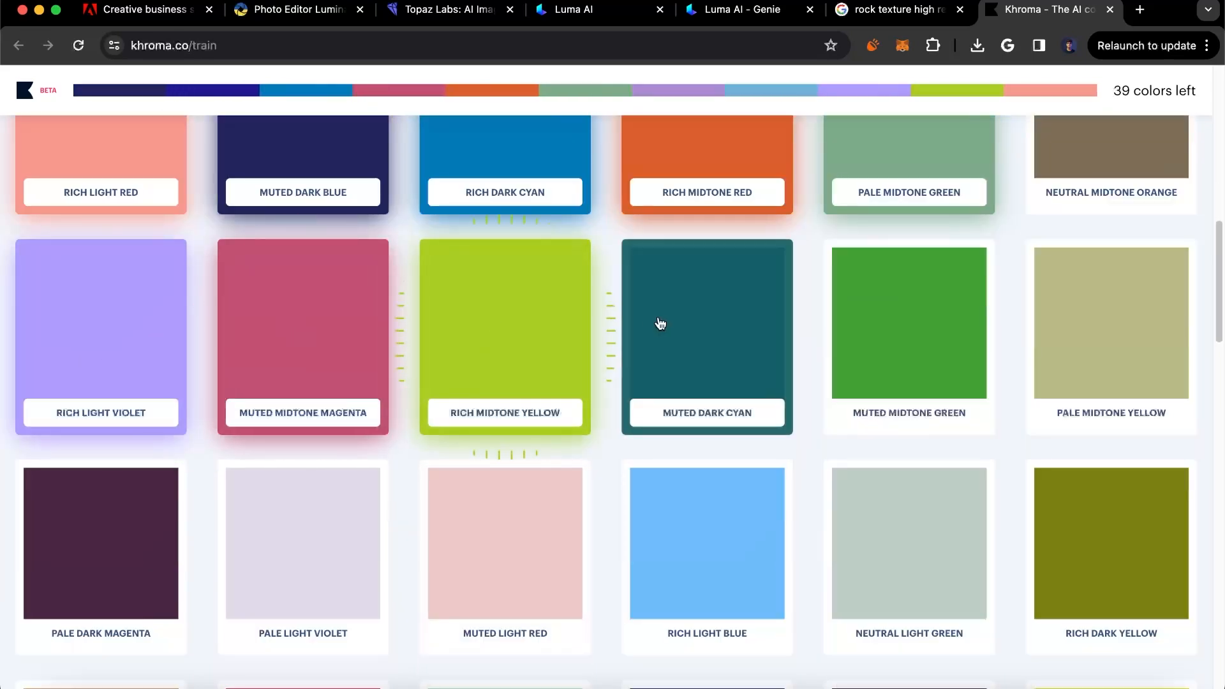
pyautogui.click(659, 323)
pyautogui.click(910, 334)
# Add Rich Light Blue, Muted Light Red, Pale Dark Magenta and Pale Light Violet from the fourth row
pyautogui.scroll(-2, 910, 335)
pyautogui.click(683, 457)
pyautogui.click(567, 458)
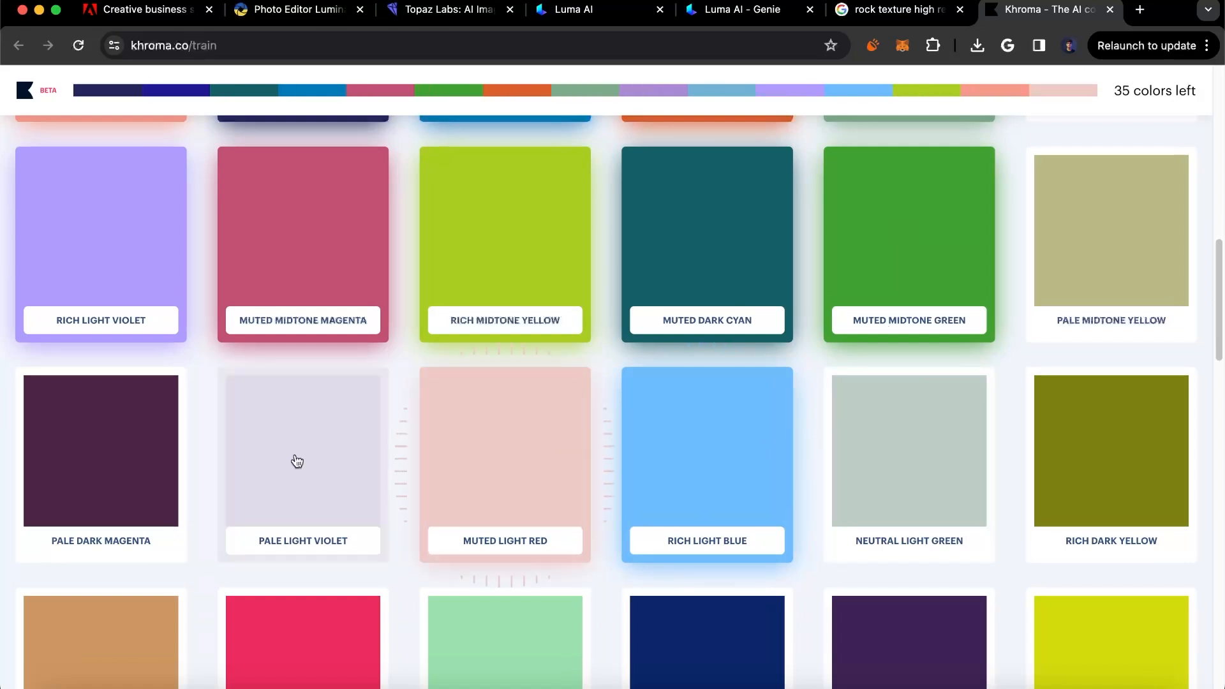
pyautogui.click(87, 462)
pyautogui.scroll(-5, 87, 462)
pyautogui.click(320, 208)
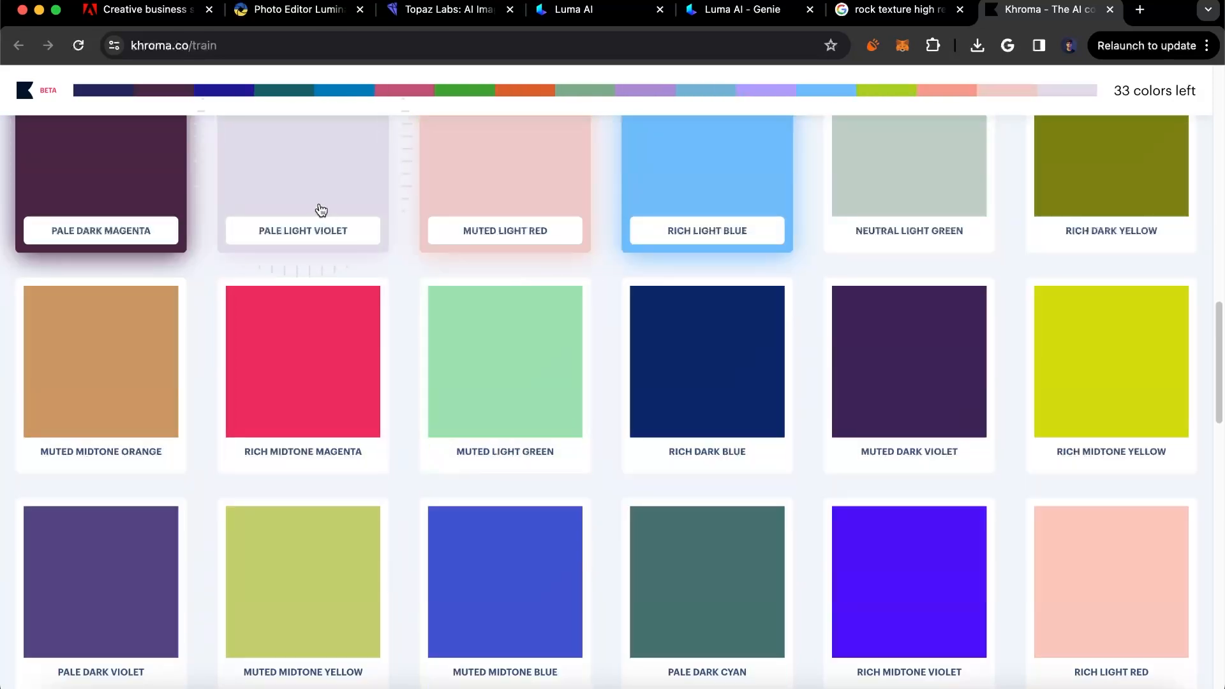
# Pick Rich Midtone Magenta, Muted Light Green, Rich Midtone Yellow, Pale Dark Cyan and Muted Midtone Yellow from the next two rows
pyautogui.click(277, 373)
pyautogui.click(501, 374)
pyautogui.click(1108, 361)
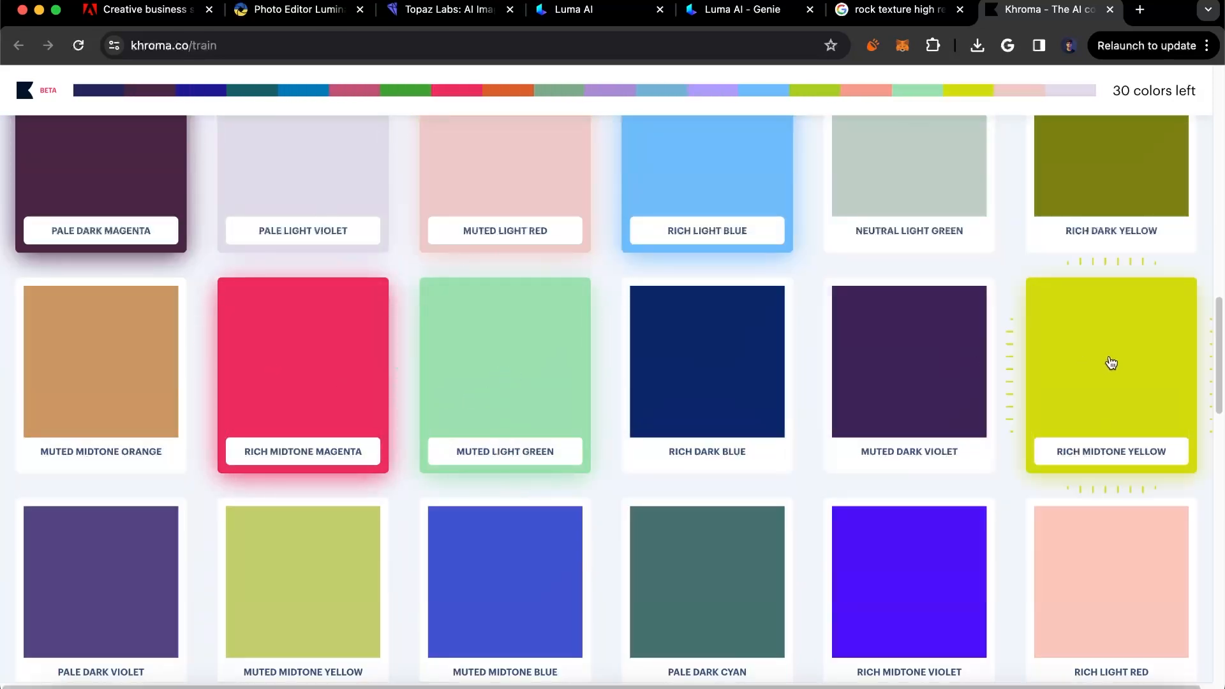
pyautogui.scroll(-8, 1085, 358)
pyautogui.scroll(6, 1015, 355)
pyautogui.click(703, 460)
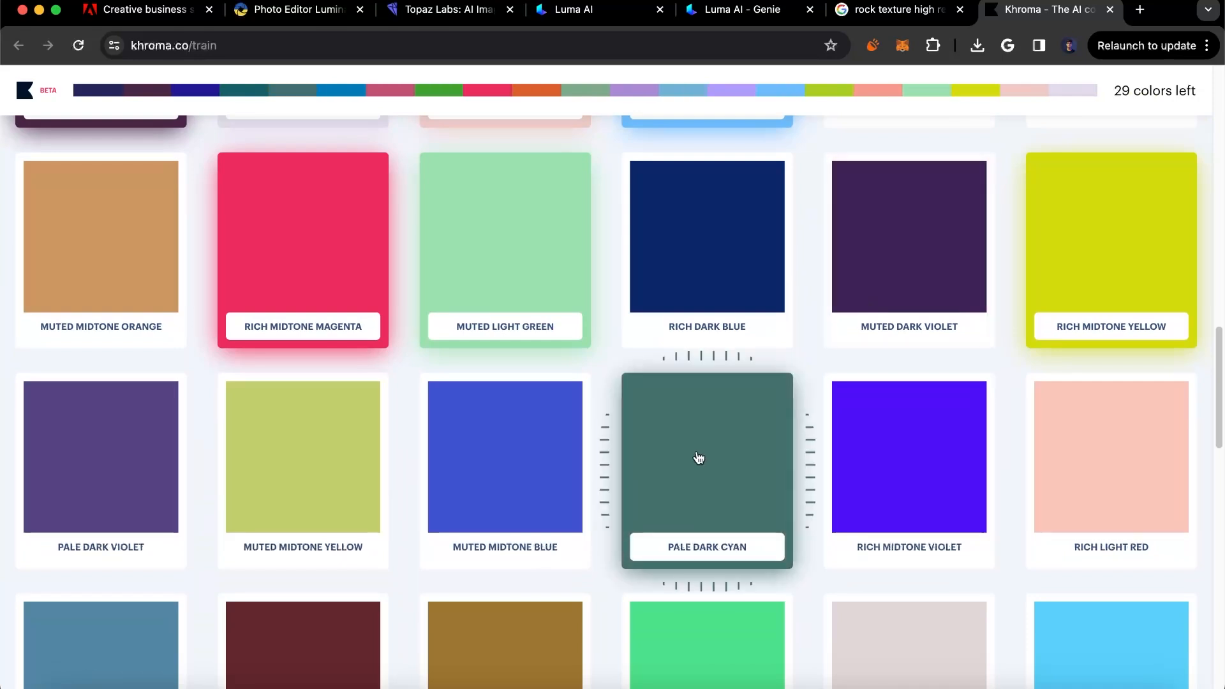
pyautogui.click(354, 478)
# Add Rich Midtone Green, Rich Midtone Cyan, Pale Midtone Blue, Neutral Light Cyan, Pale Midtone Yellow and Neutral Light Green to the favorites
pyautogui.scroll(-5, 342, 469)
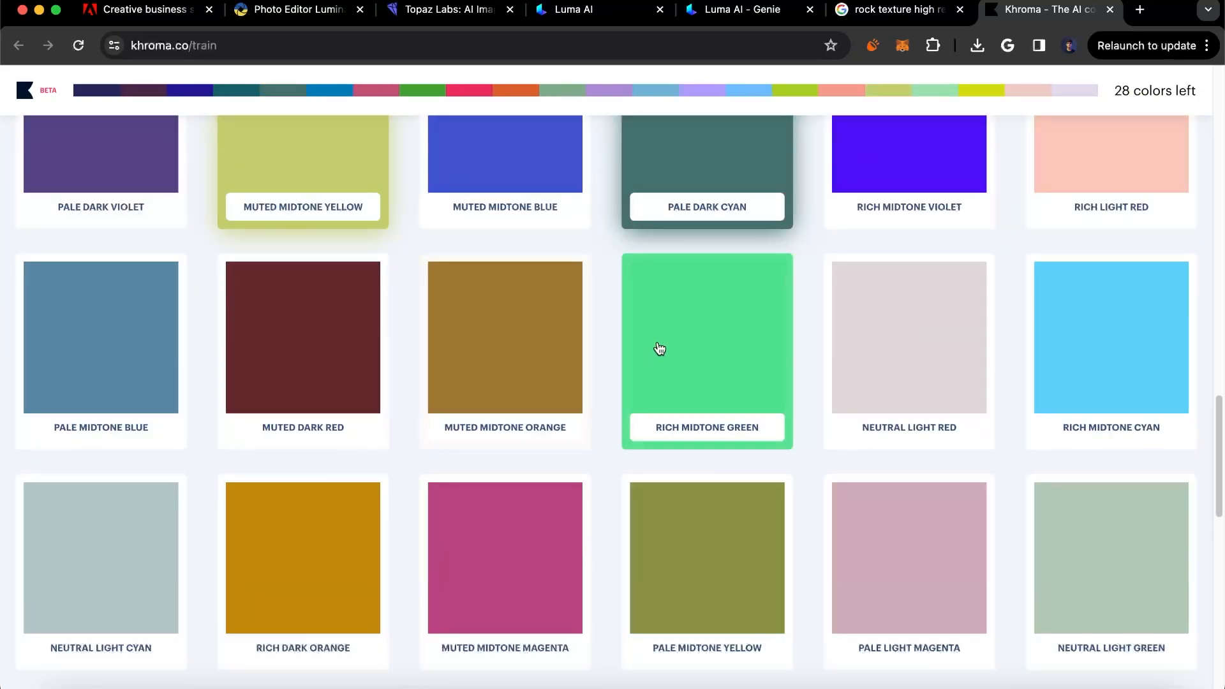
pyautogui.click(660, 348)
pyautogui.click(1162, 296)
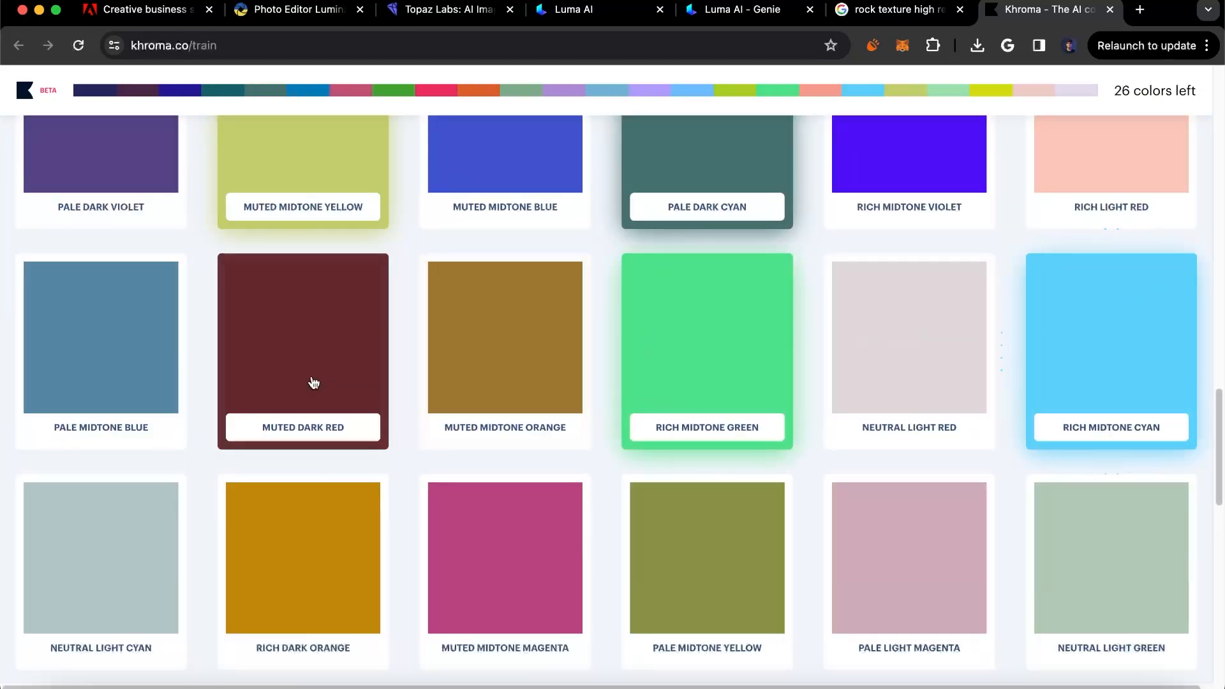
pyautogui.click(138, 366)
pyautogui.scroll(-5, 136, 364)
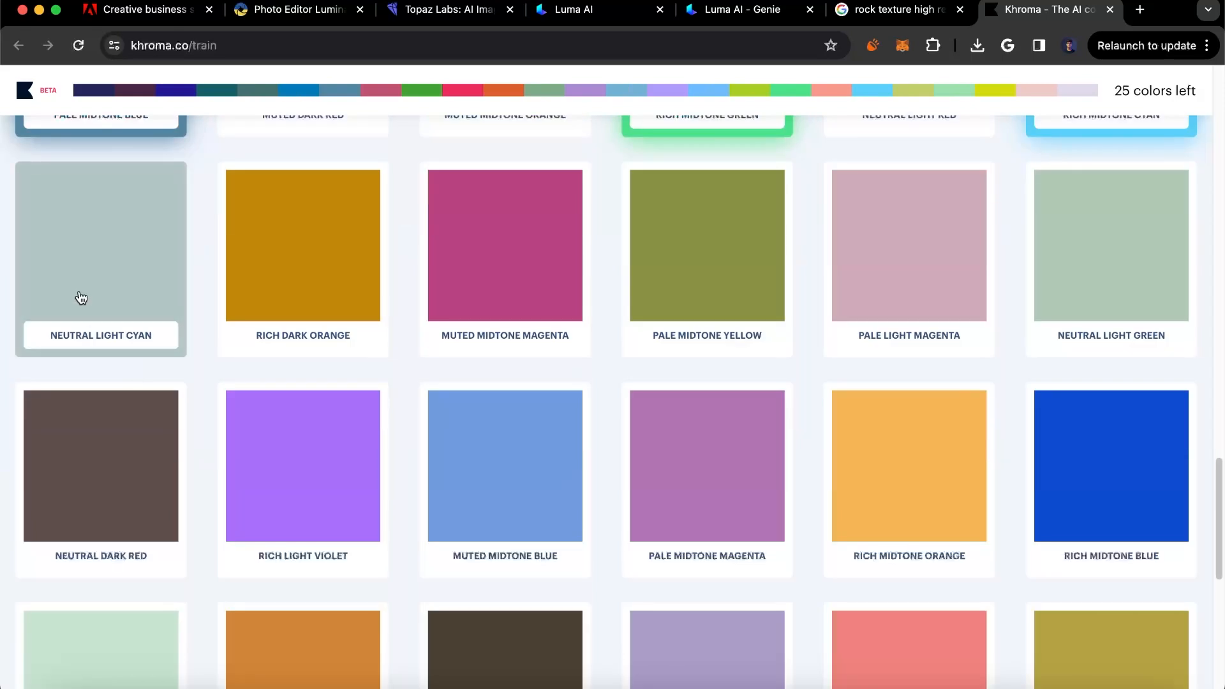
pyautogui.click(79, 298)
pyautogui.click(744, 249)
pyautogui.click(1036, 269)
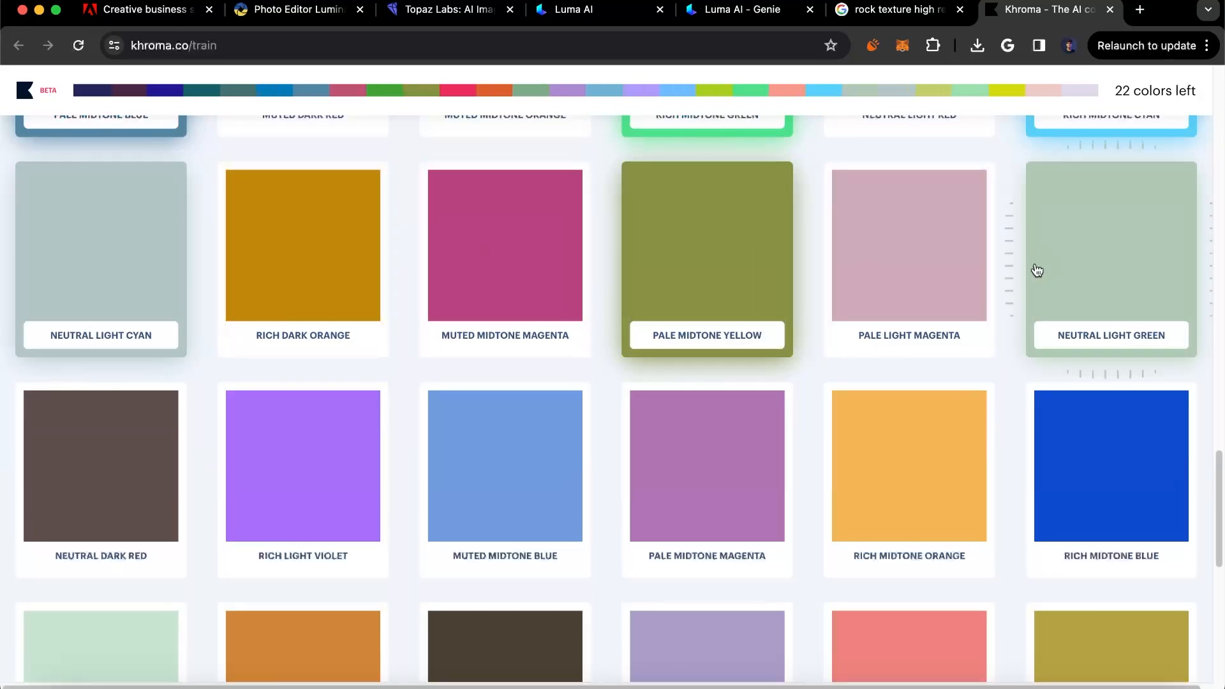
# Choose Rich Midtone Orange, Muted Midtone Blue, Neutral Dark Red and Rich Light Violet in the row below
pyautogui.click(894, 447)
pyautogui.click(505, 470)
pyautogui.click(107, 471)
pyautogui.click(320, 470)
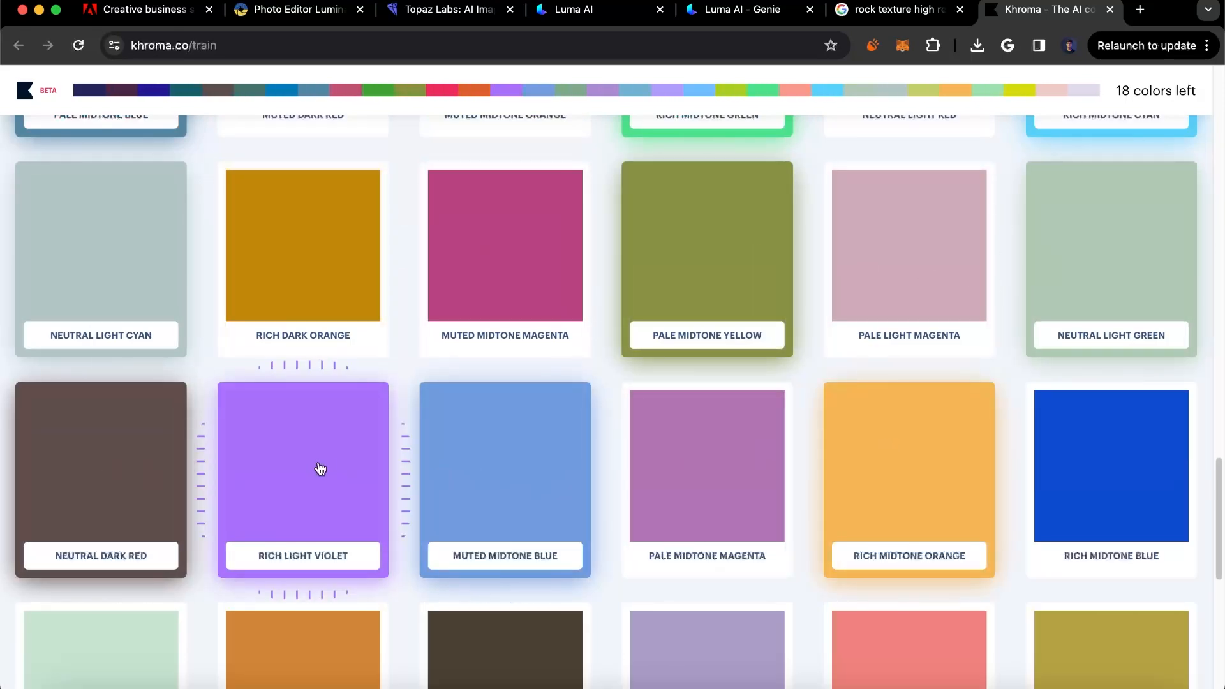
# Add Muted Midtone Orange, Pale Light Green, Pale Midtone Violet and Rich Light Red to the training colors
pyautogui.scroll(-10, 380, 446)
pyautogui.scroll(3, 379, 448)
pyautogui.click(255, 238)
pyautogui.click(147, 227)
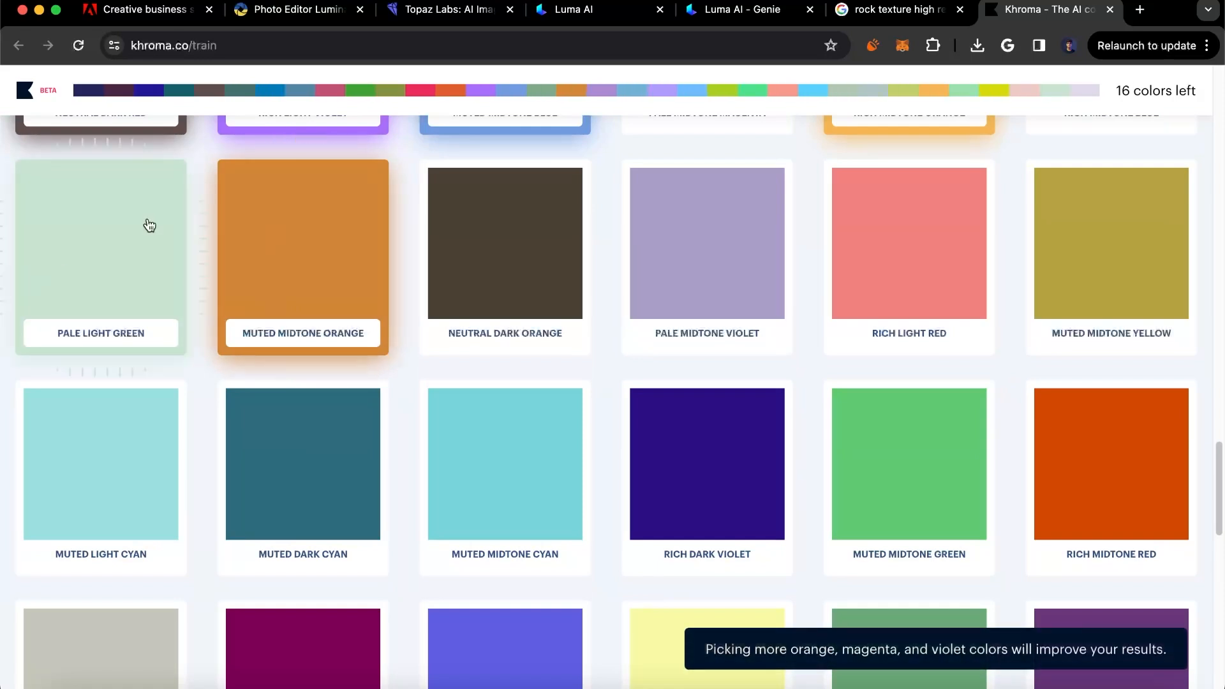
pyautogui.click(786, 266)
pyautogui.click(951, 249)
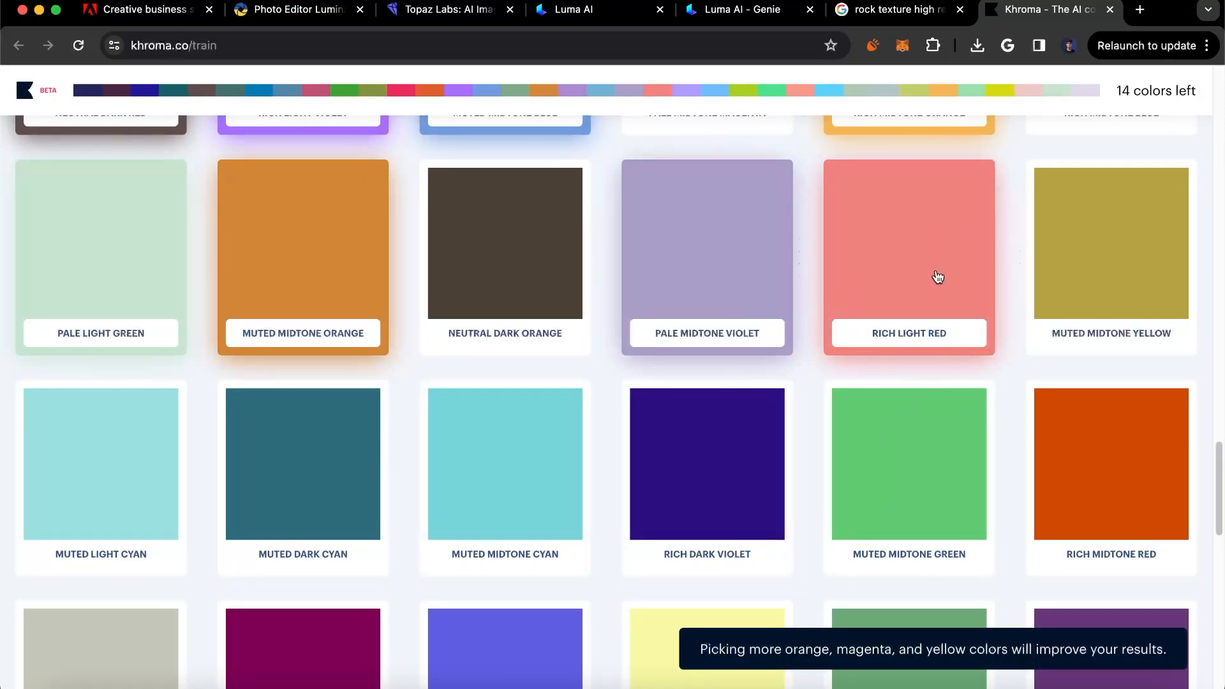
# Choose Muted Midtone Green, Rich Midtone Red, Muted Midtone Cyan, Muted Light Cyan and Muted Dark Cyan in the following row
pyautogui.click(889, 454)
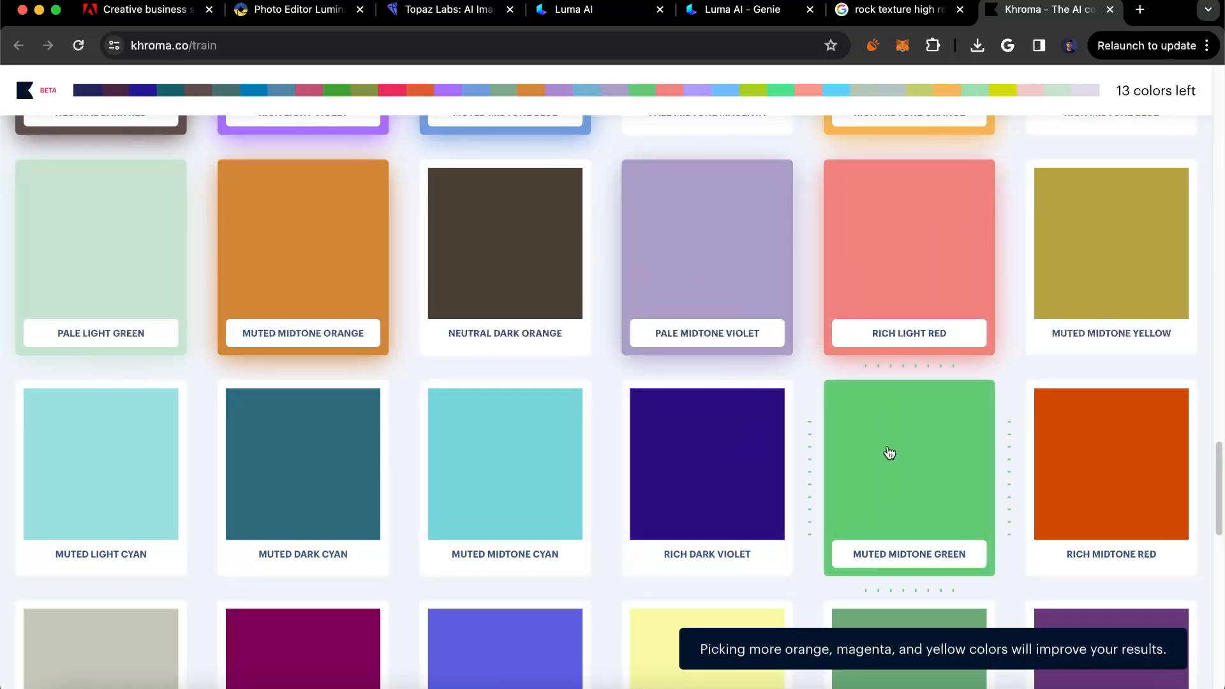
pyautogui.click(1094, 456)
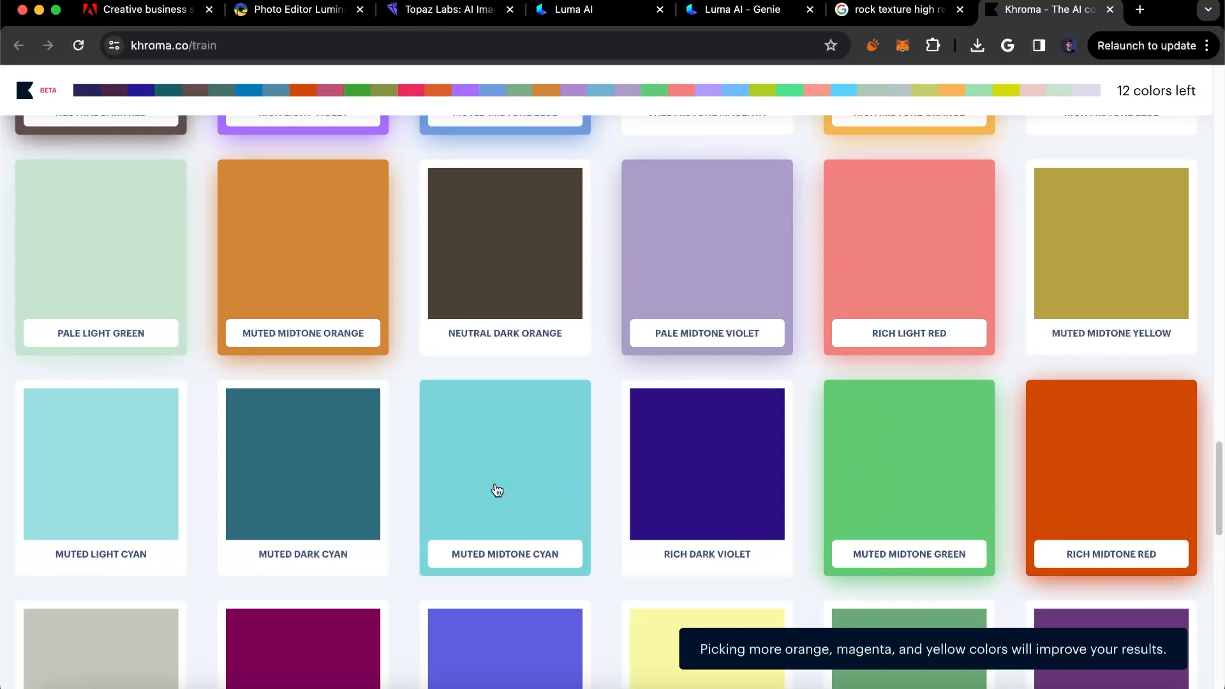
pyautogui.click(486, 467)
pyautogui.click(90, 495)
pyautogui.scroll(-6, 202, 446)
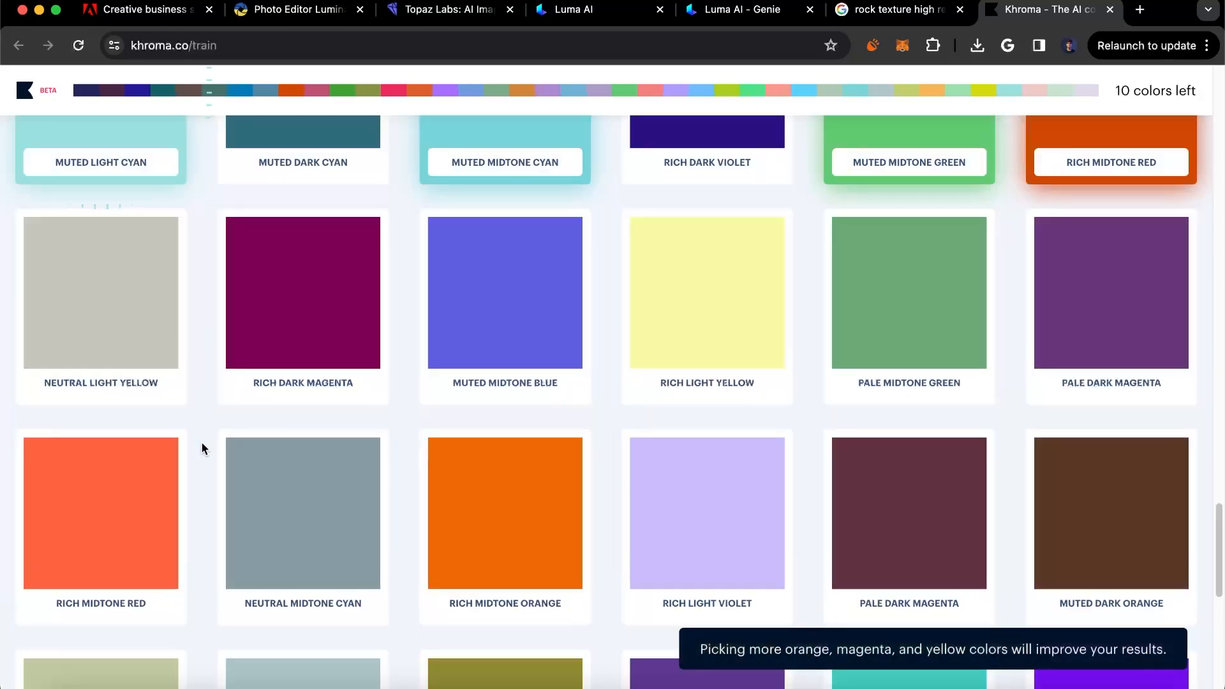
pyautogui.click(262, 136)
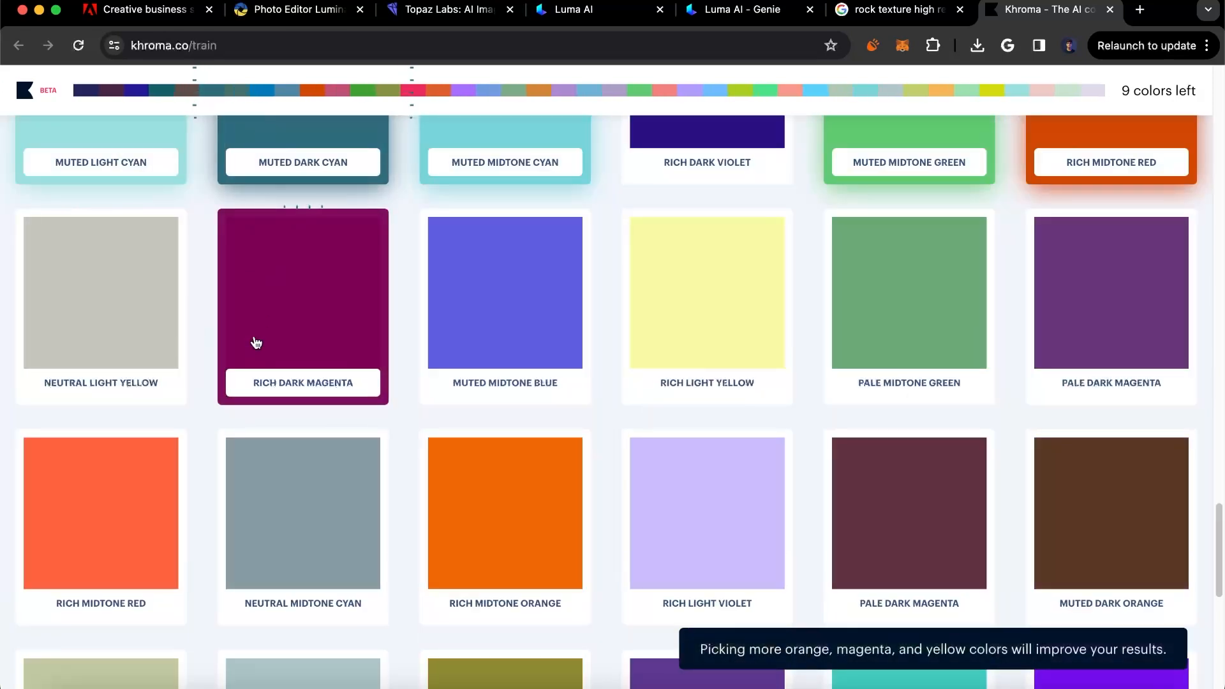
# Add Muted Midtone Blue, Pale Midtone Green, Rich Light Violet, Rich Midtone Orange and Rich Midtone Red from the next two rows
pyautogui.click(547, 335)
pyautogui.click(823, 306)
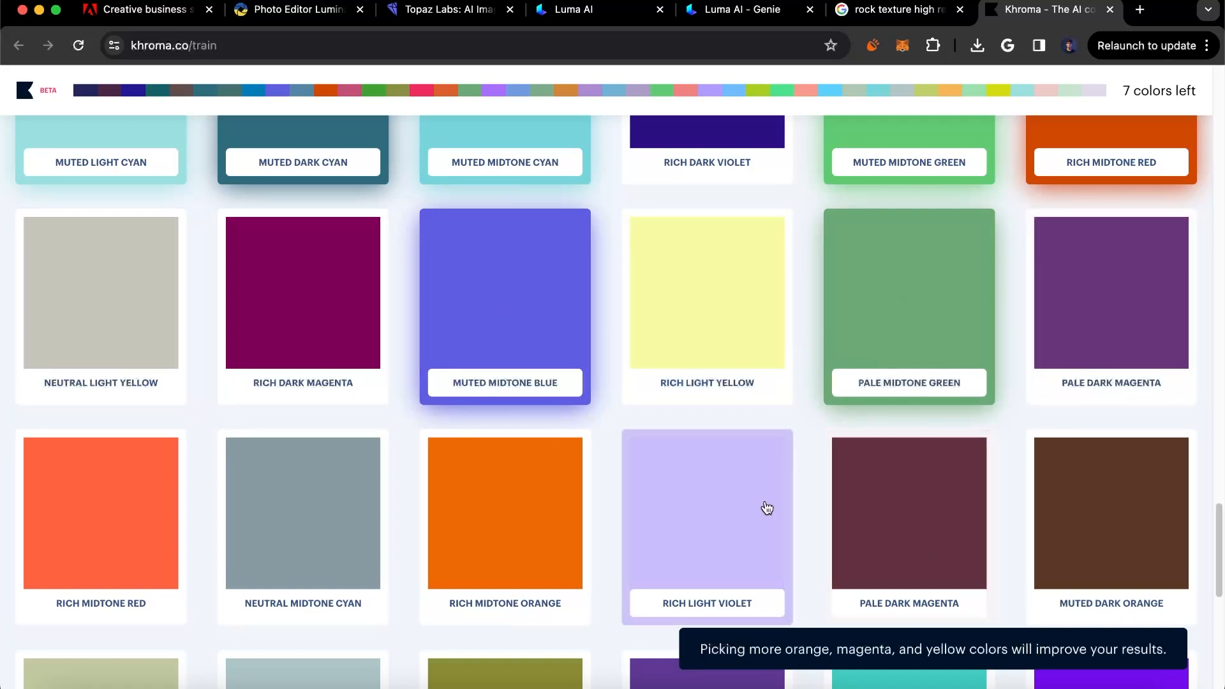
pyautogui.click(667, 508)
pyautogui.click(497, 524)
pyautogui.scroll(-8, 115, 446)
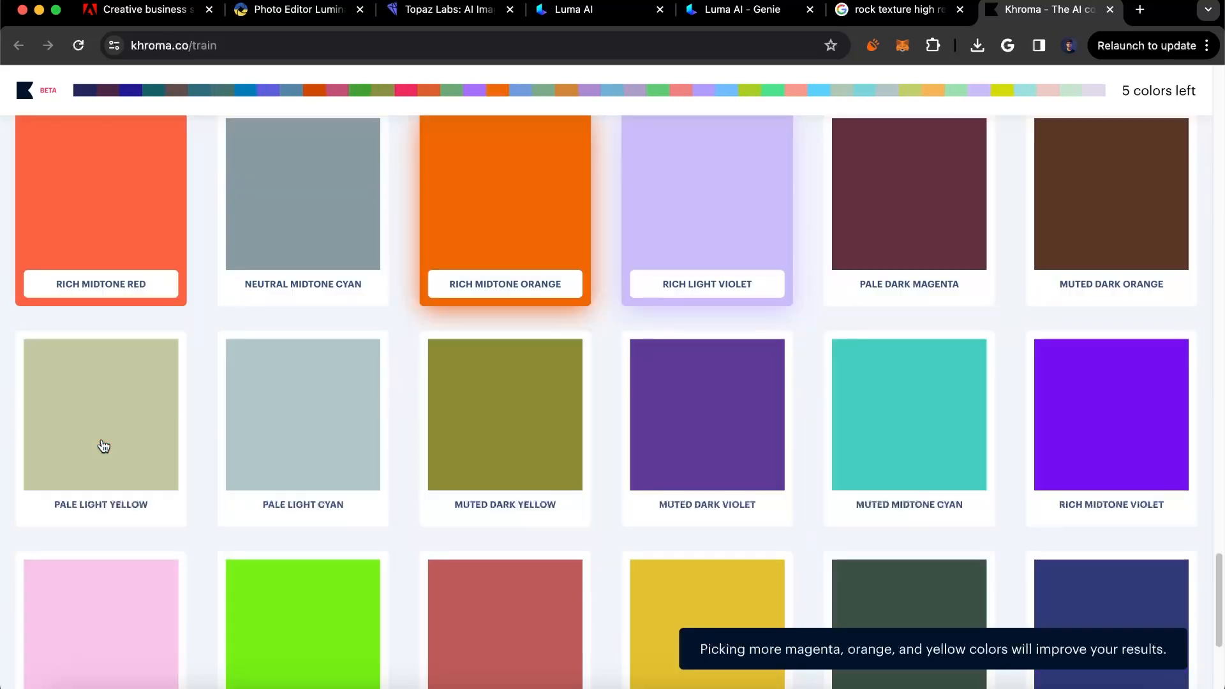
pyautogui.click(81, 206)
# Complete the 50 favorites with Muted Midtone Red, Rich Midtone Magenta, Rich Midtone Green and Muted Light Blue, leaving Rich Midtone Yellow unselected
pyautogui.scroll(-4, 385, 440)
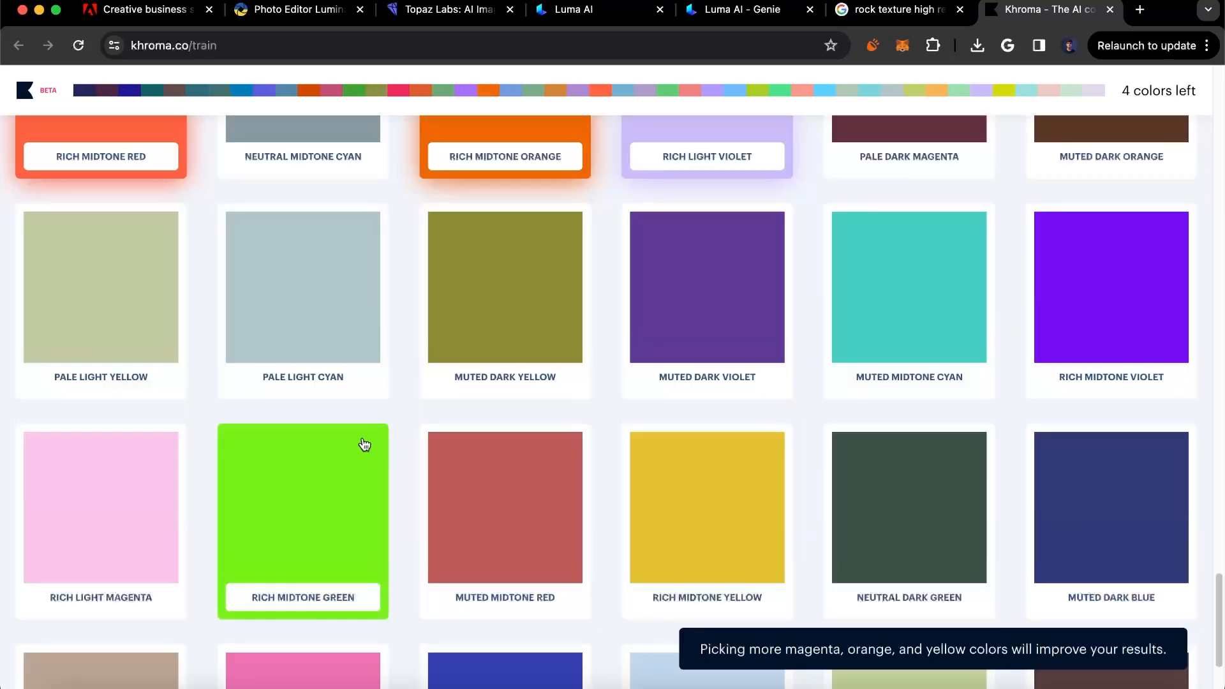
pyautogui.click(524, 514)
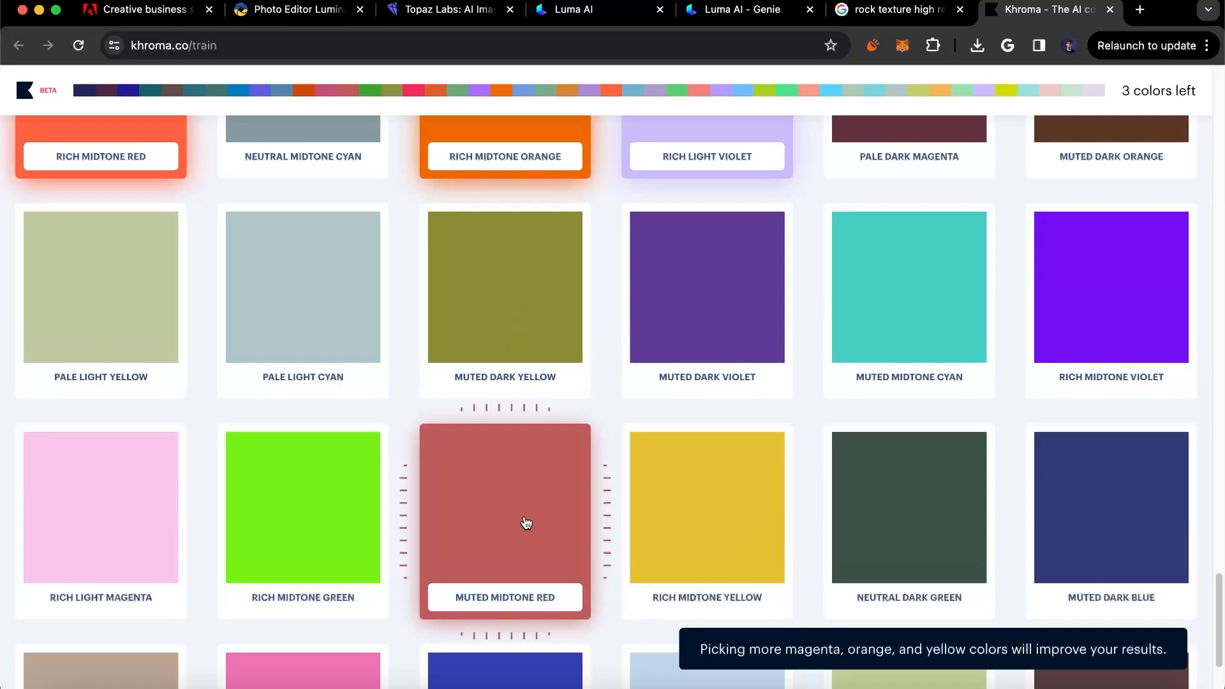
pyautogui.click(680, 484)
pyautogui.click(717, 525)
pyautogui.scroll(-5, 824, 531)
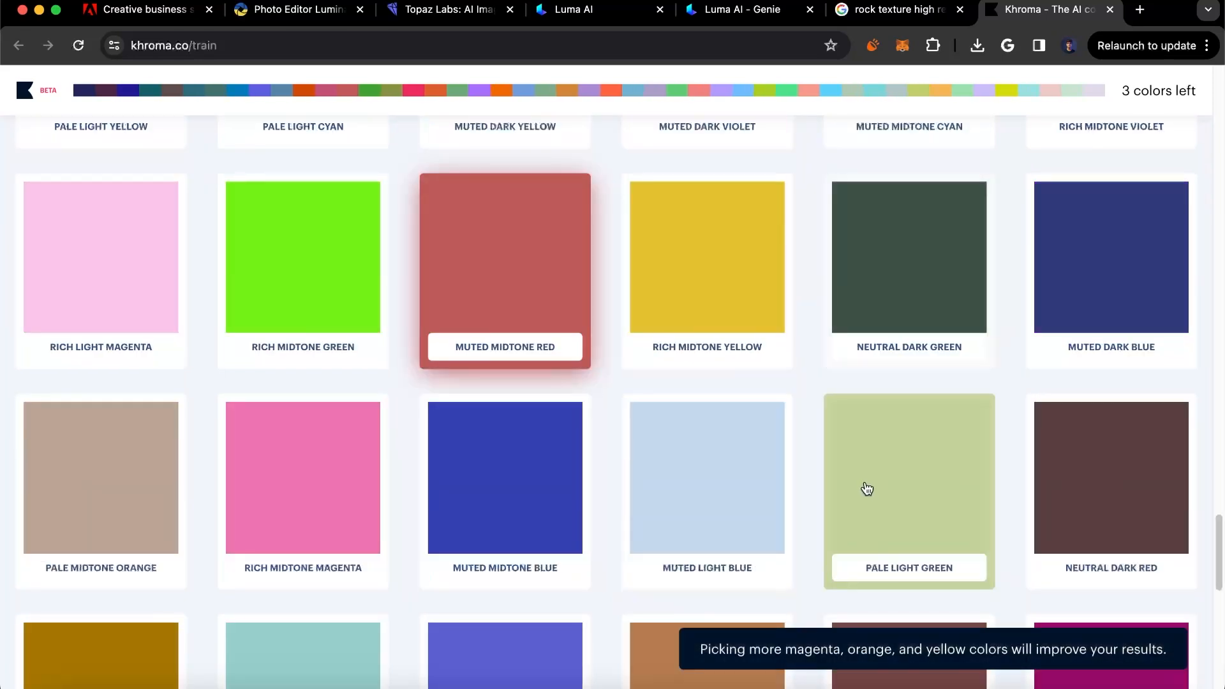
pyautogui.click(253, 471)
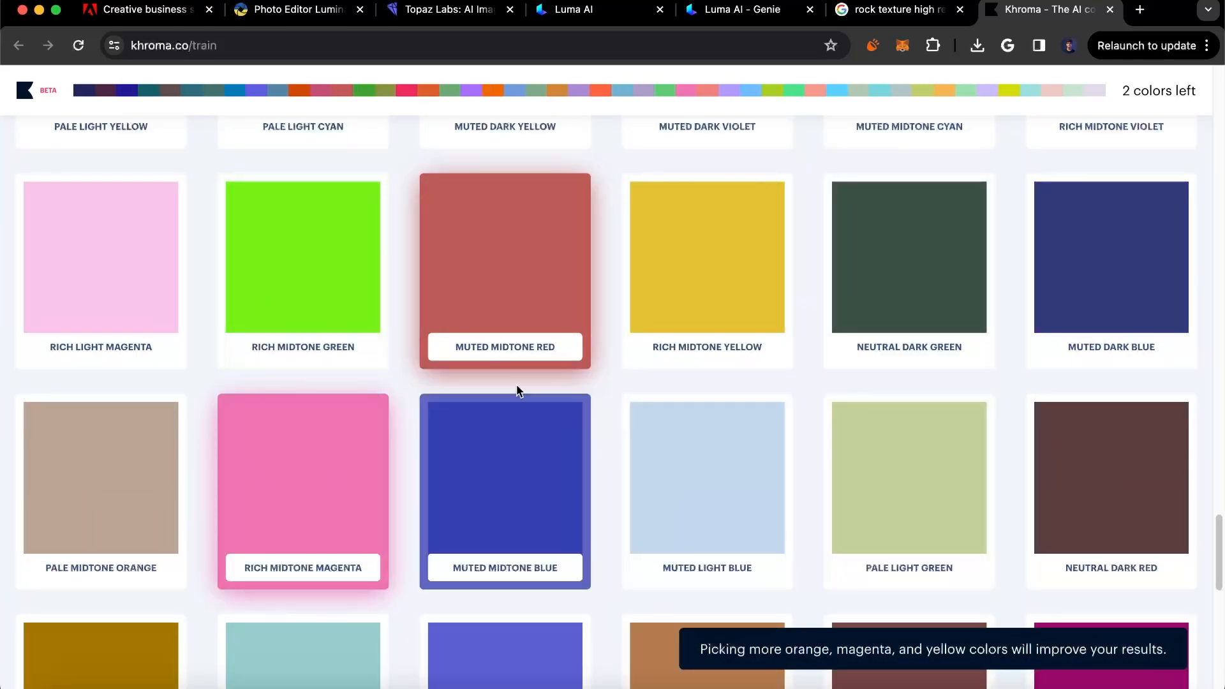
pyautogui.click(271, 279)
pyautogui.click(692, 467)
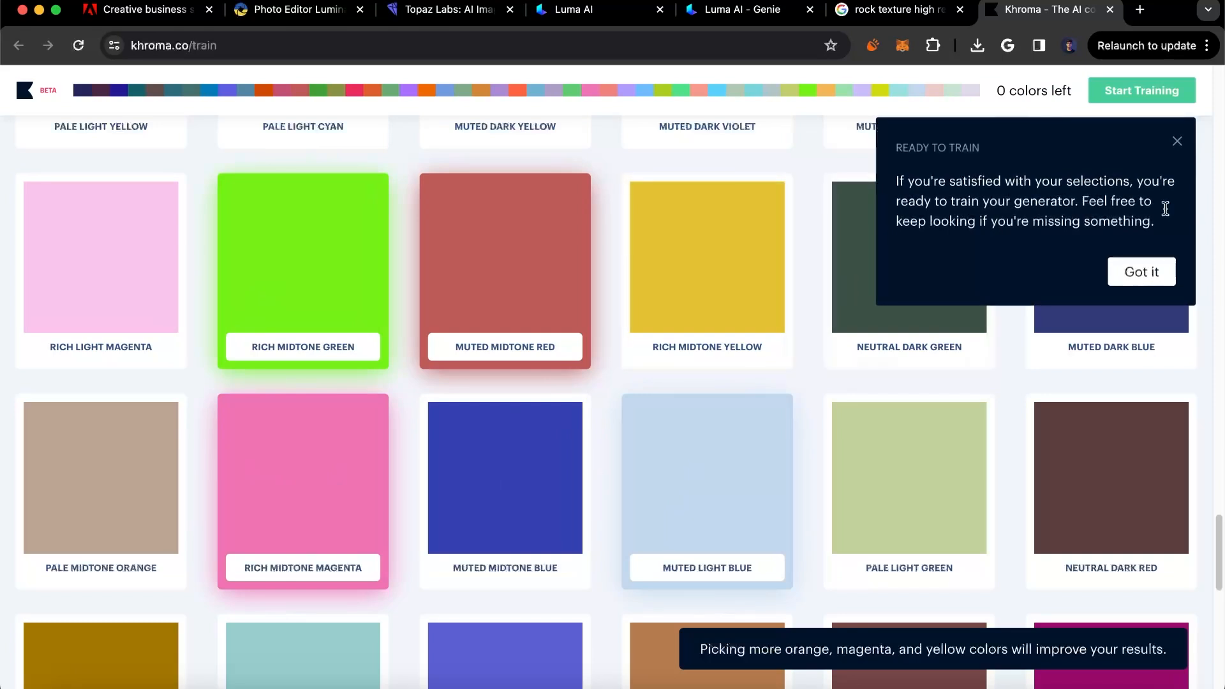
# Dismiss the ready-to-train notice and start training the color generator with the 50 chosen colors
pyautogui.click(1143, 271)
pyautogui.click(726, 368)
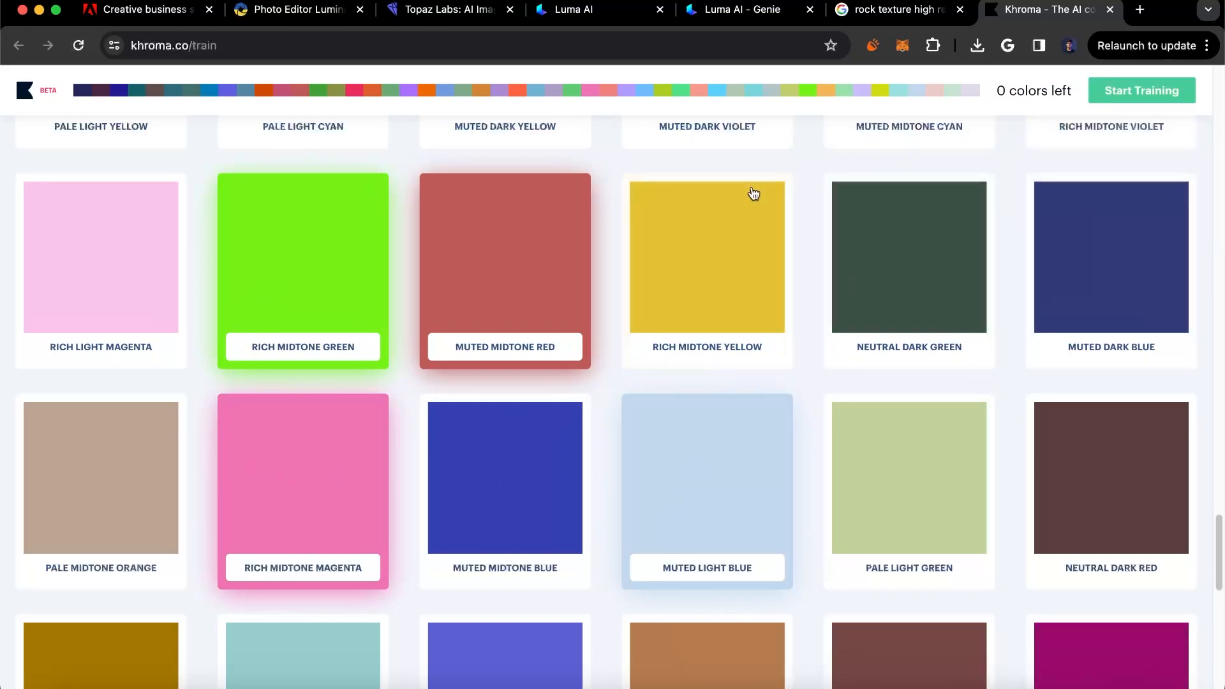
pyautogui.click(1142, 92)
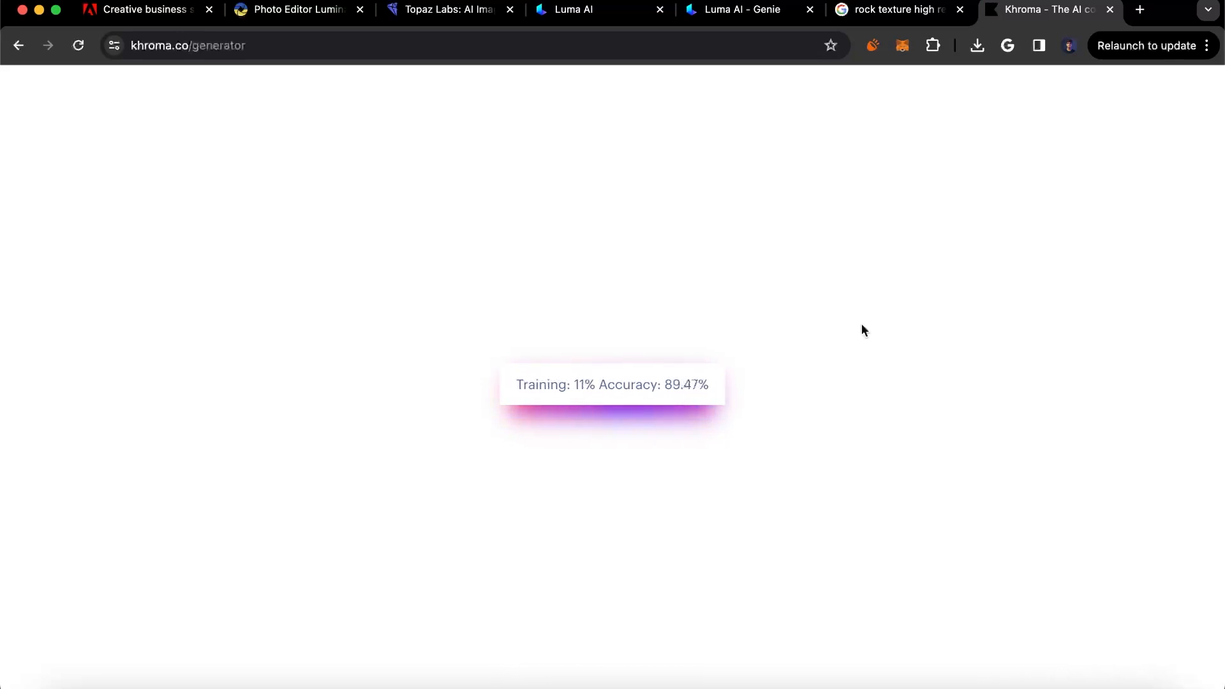
# Browse the newest palettes on colorhunt.co in a separate tab, closing it to return to Khroma
pyautogui.click(1140, 11)
pyautogui.write('colorhunt.co')
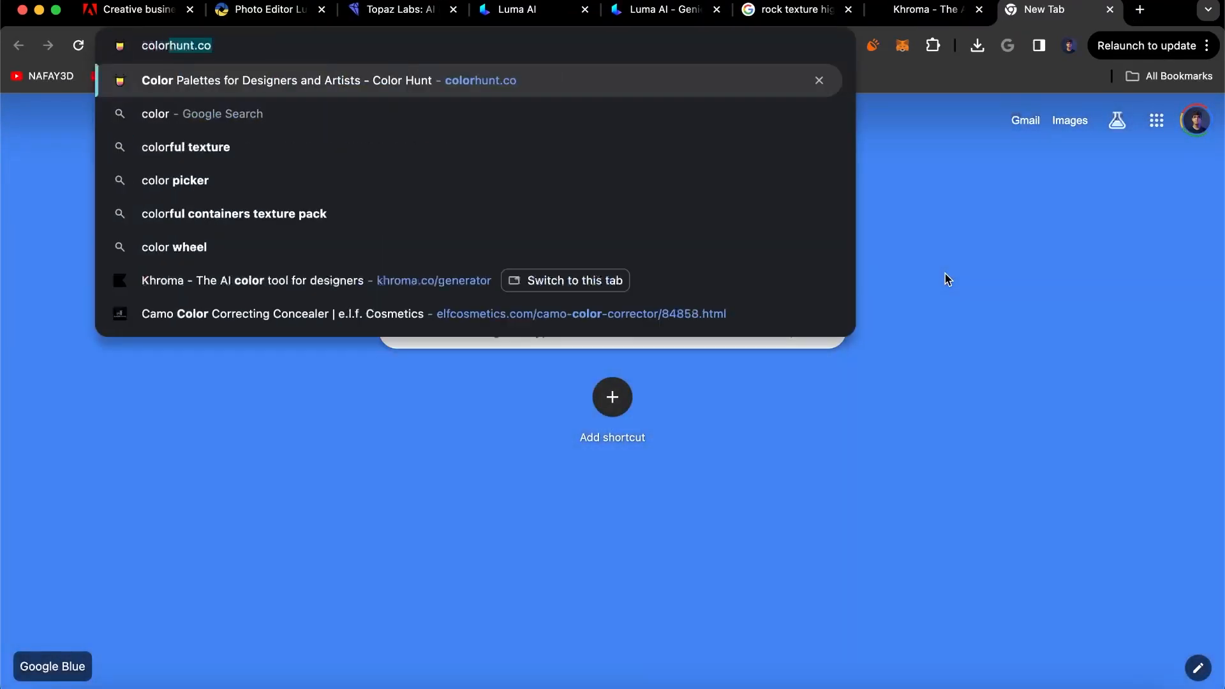
pyautogui.press('Return')
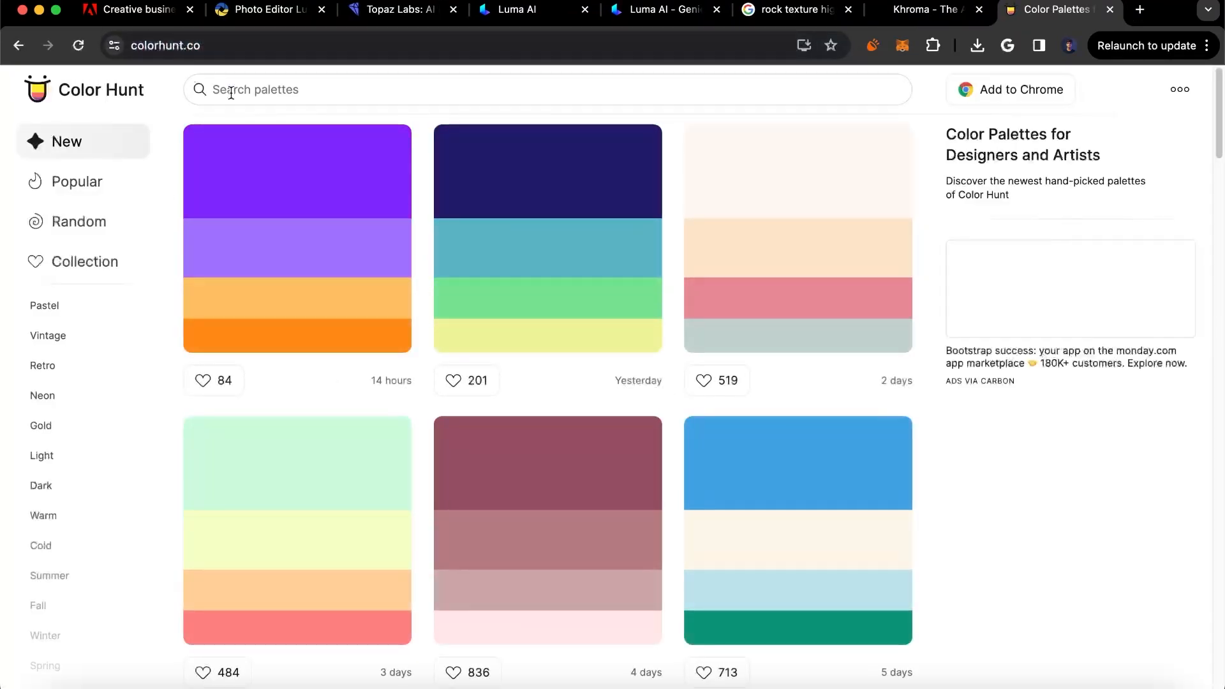
pyautogui.scroll(-5, 278, 404)
pyautogui.scroll(1, 349, 401)
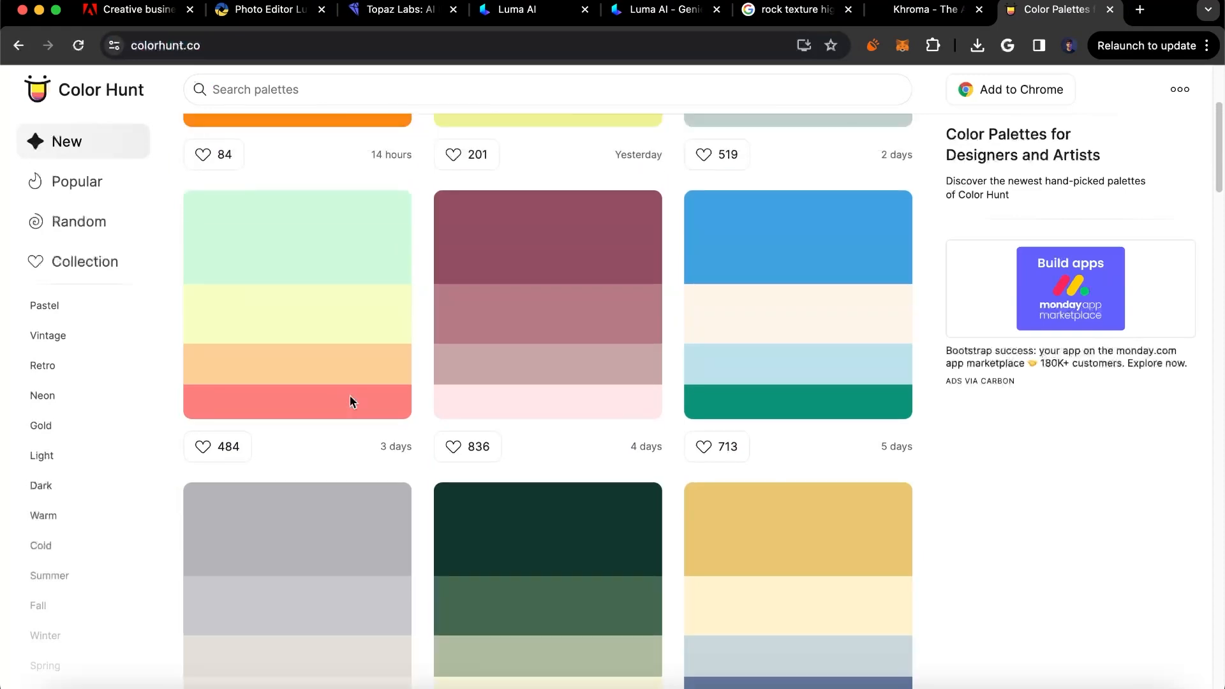
pyautogui.scroll(1, 350, 402)
pyautogui.scroll(2, 979, 457)
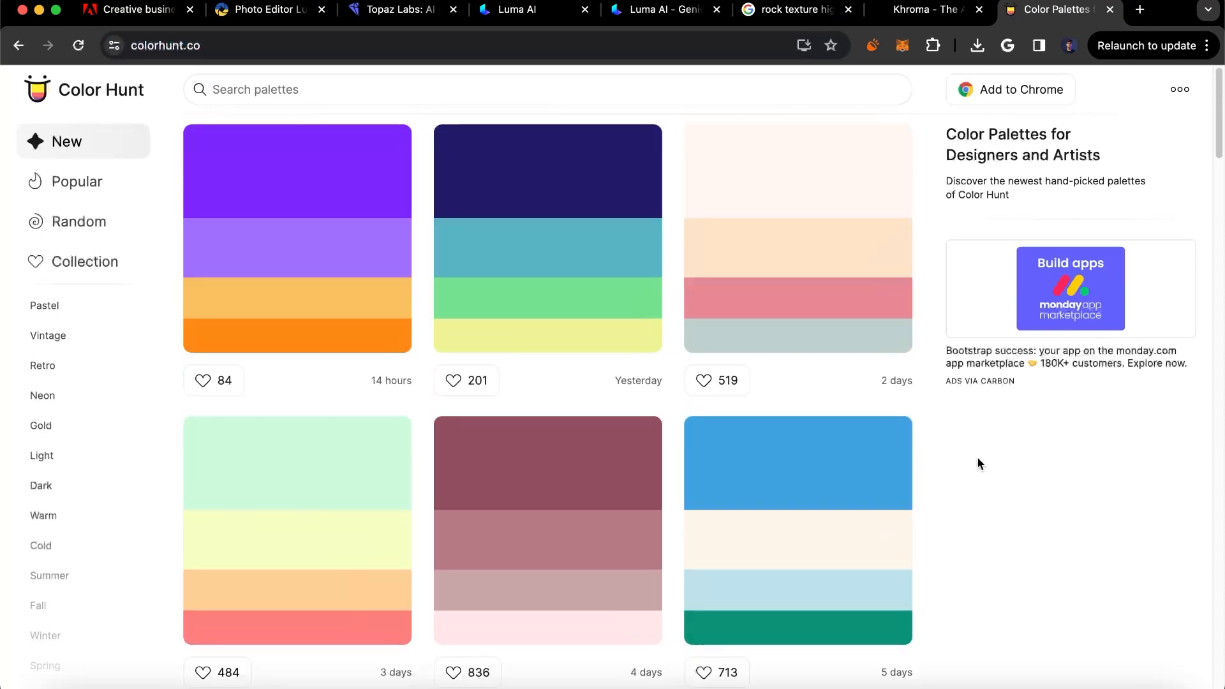
pyautogui.scroll(-4, 977, 457)
pyautogui.scroll(-5, 978, 457)
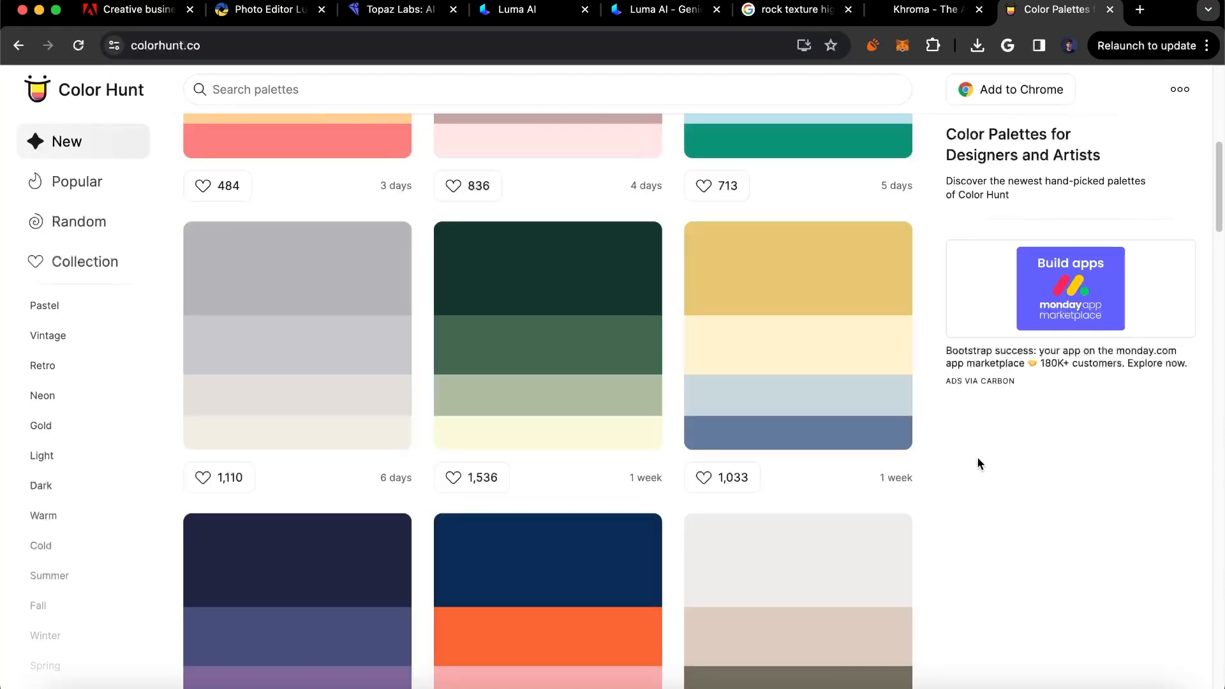
pyautogui.click(934, 17)
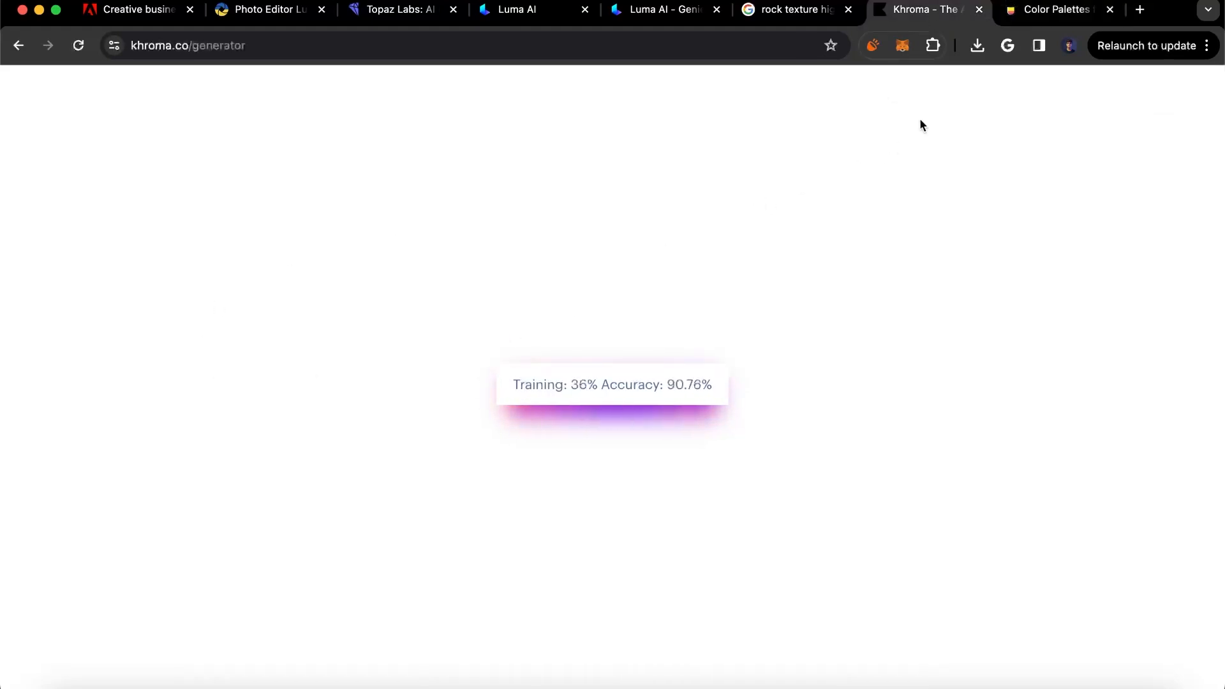
pyautogui.click(1110, 9)
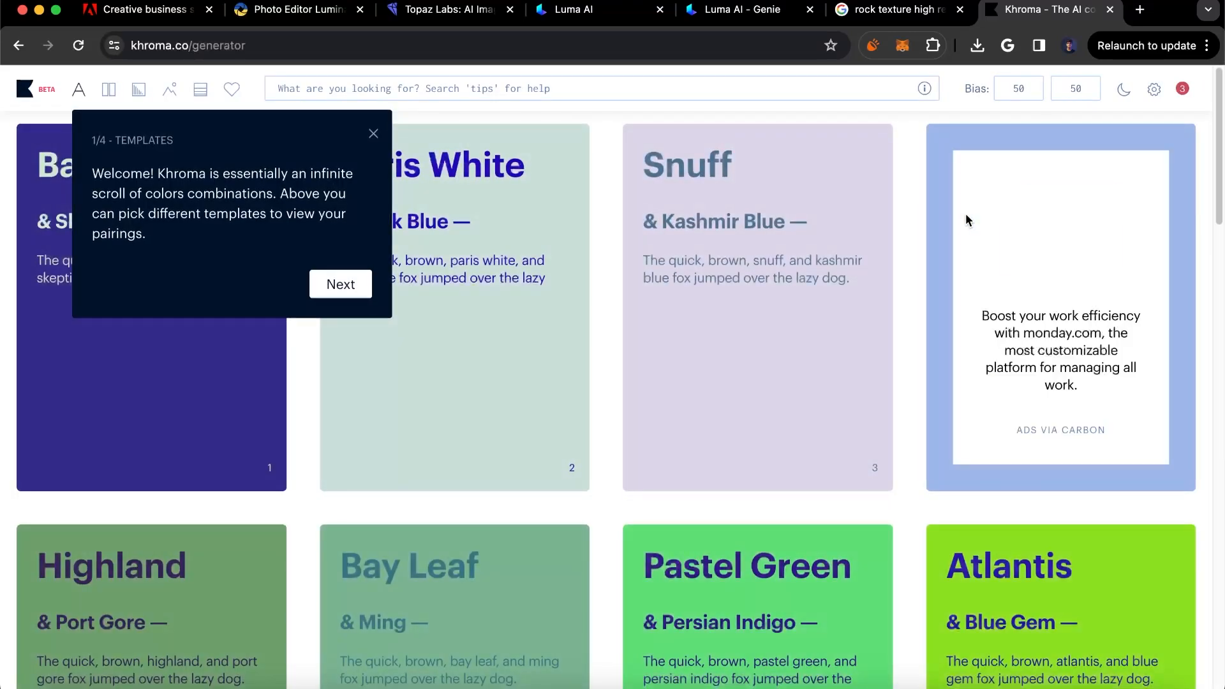
# Dismiss the generator's introductory tips and swap the colors of the Bay of Many & Skeptic pairing
pyautogui.click(338, 284)
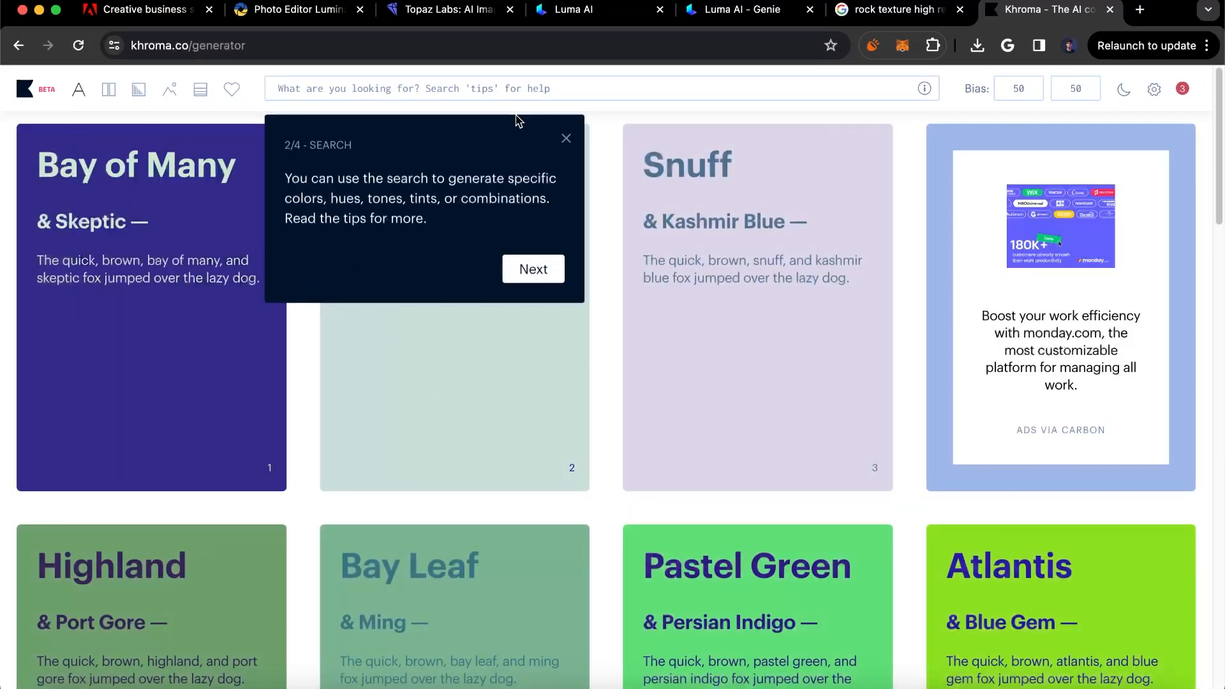
pyautogui.click(566, 135)
pyautogui.scroll(-3, 552, 313)
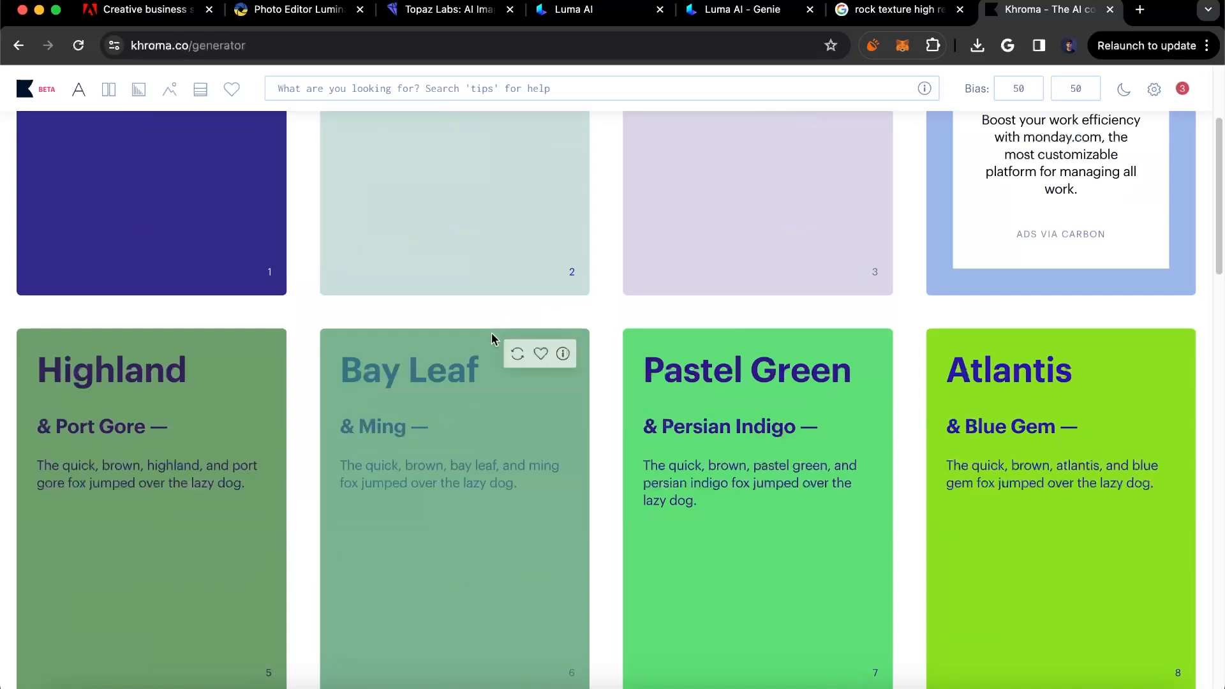
pyautogui.scroll(3, 485, 348)
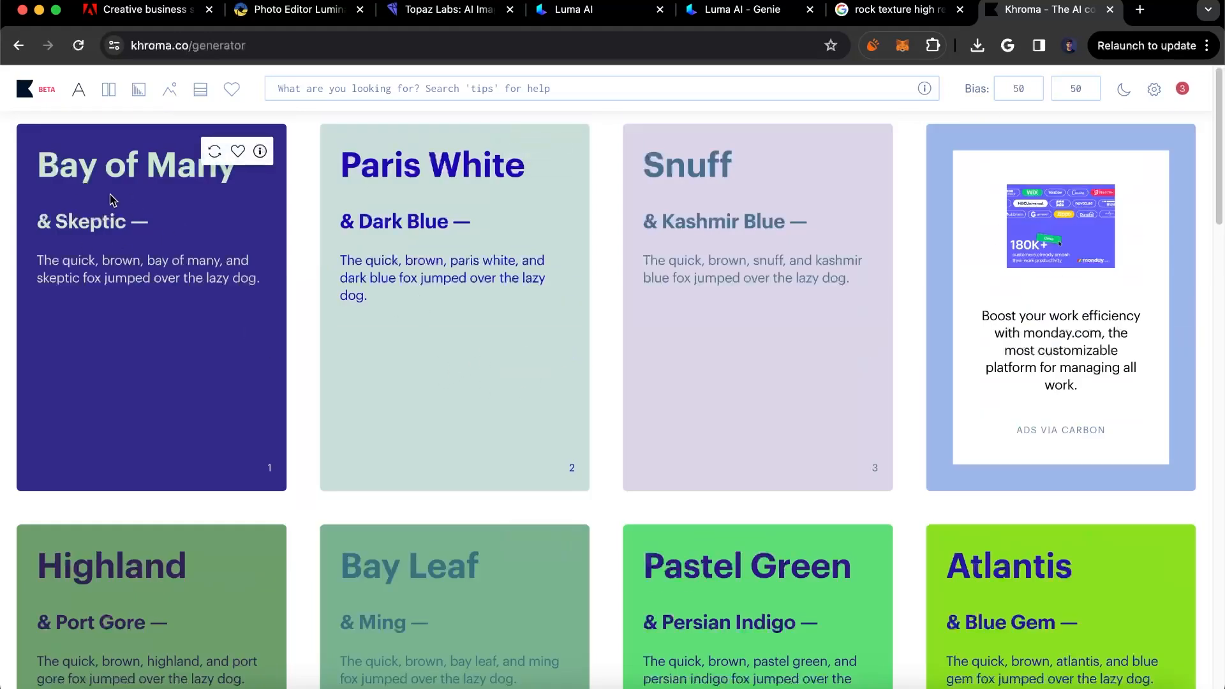
pyautogui.click(216, 152)
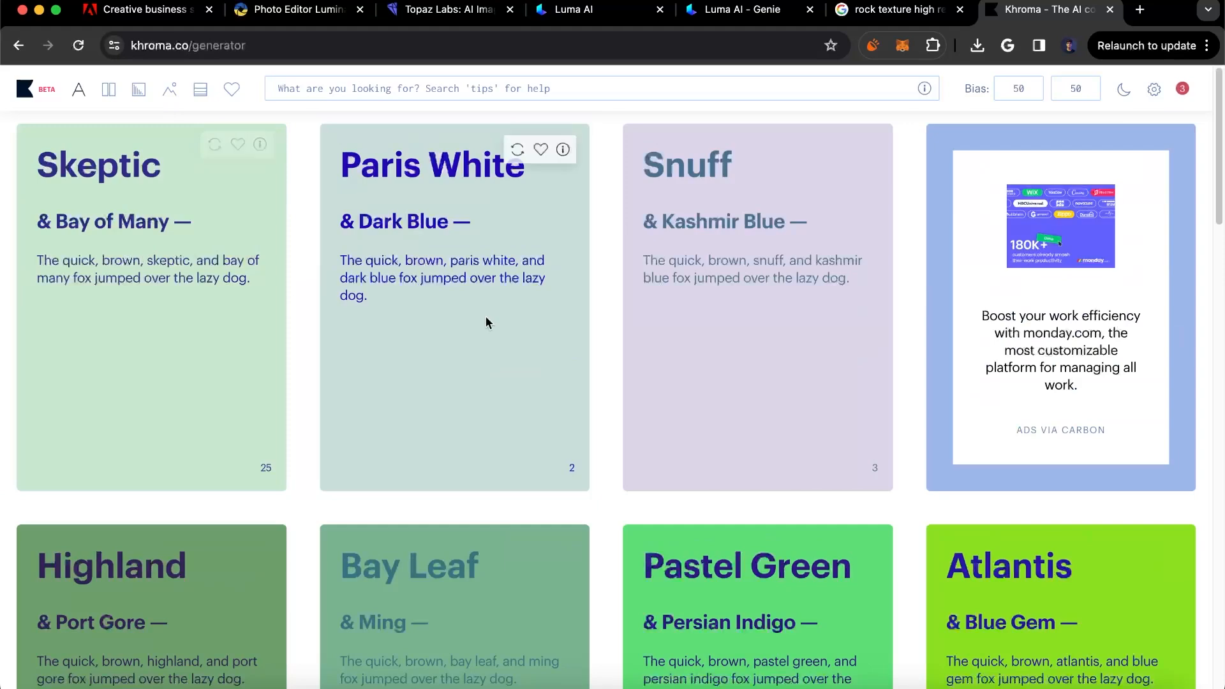
# Swap the colors of the Royal Blue & Nebula pairing among the generated combinations
pyautogui.scroll(-15, 638, 370)
pyautogui.scroll(-10, 639, 370)
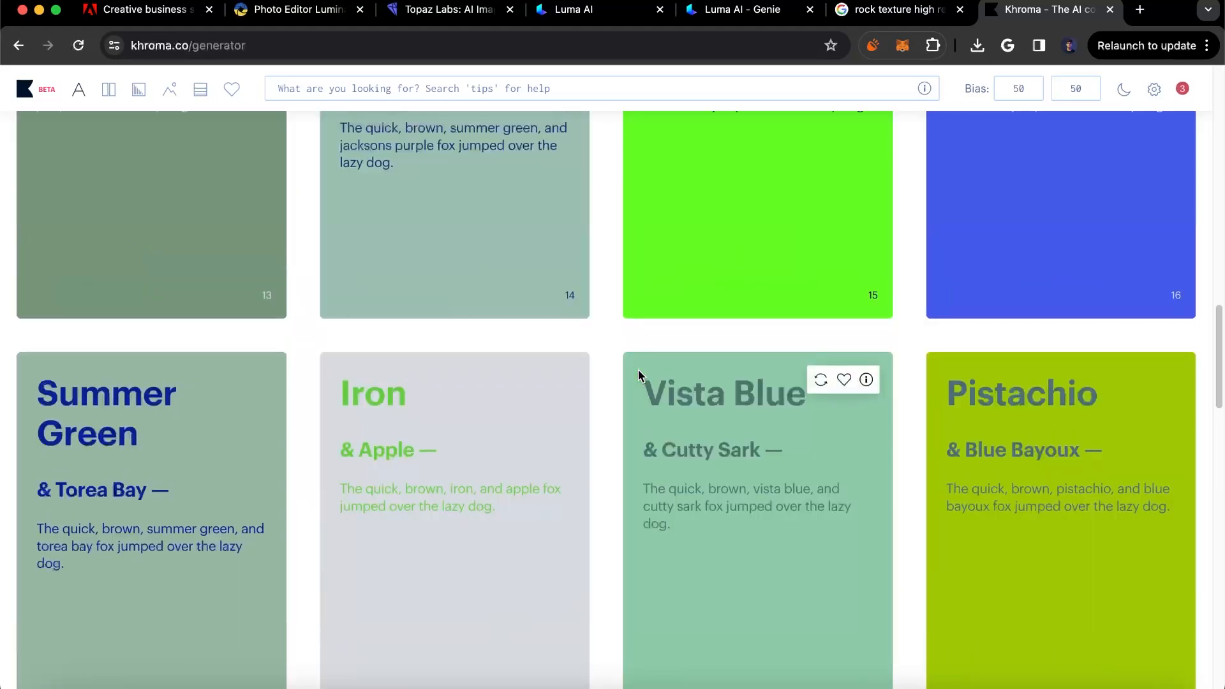
pyautogui.click(1124, 368)
# Browse further generated pairings and preview Tory Blue & French Lilac with its colors swapped, restoring the original order
pyautogui.scroll(-16, 1076, 426)
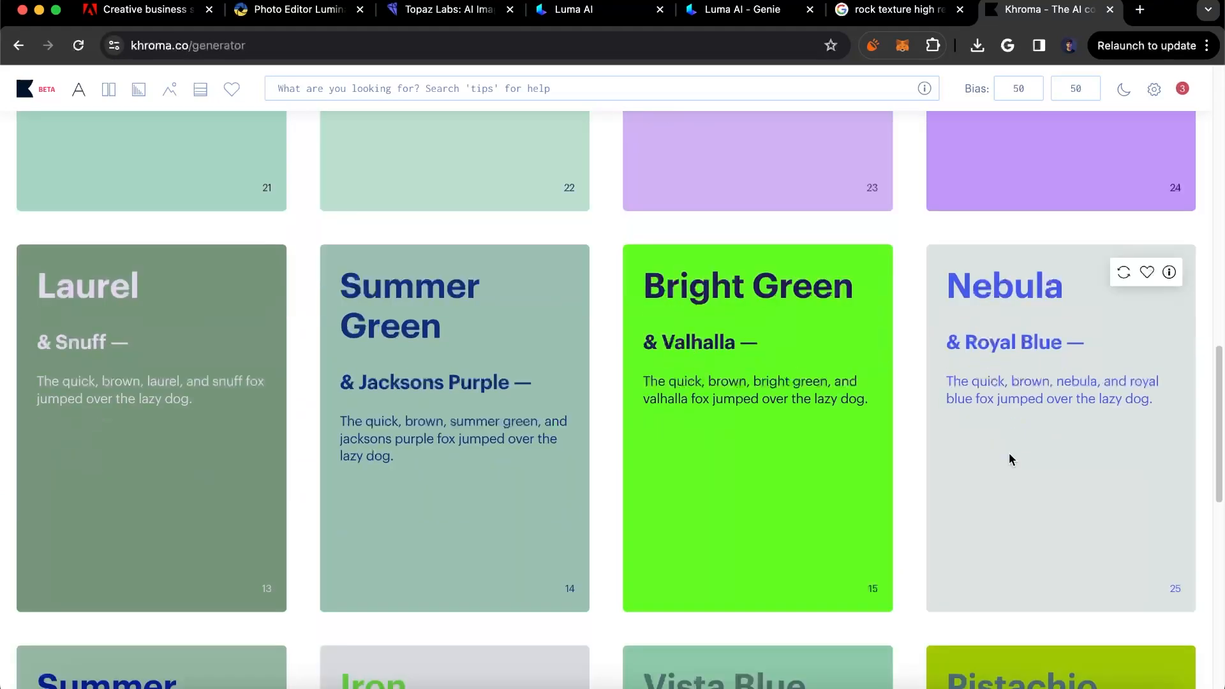
pyautogui.scroll(-9, 1012, 440)
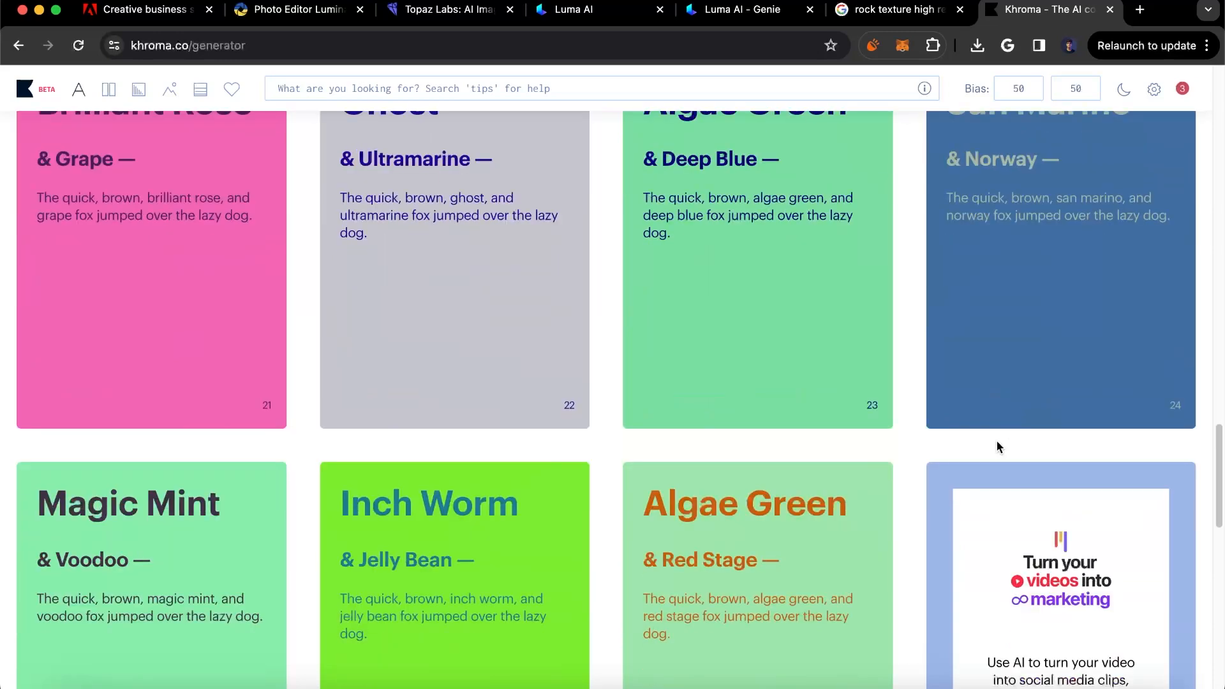
pyautogui.scroll(-2, 901, 462)
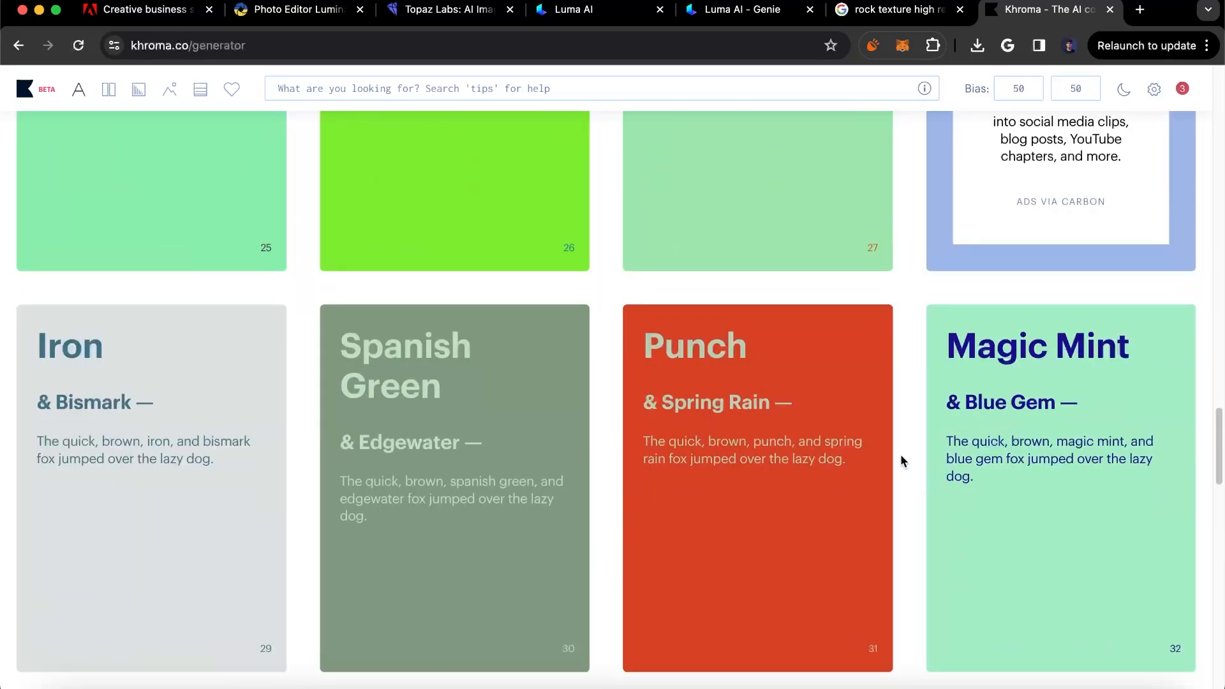
pyautogui.scroll(4, 901, 457)
pyautogui.scroll(-15, 901, 457)
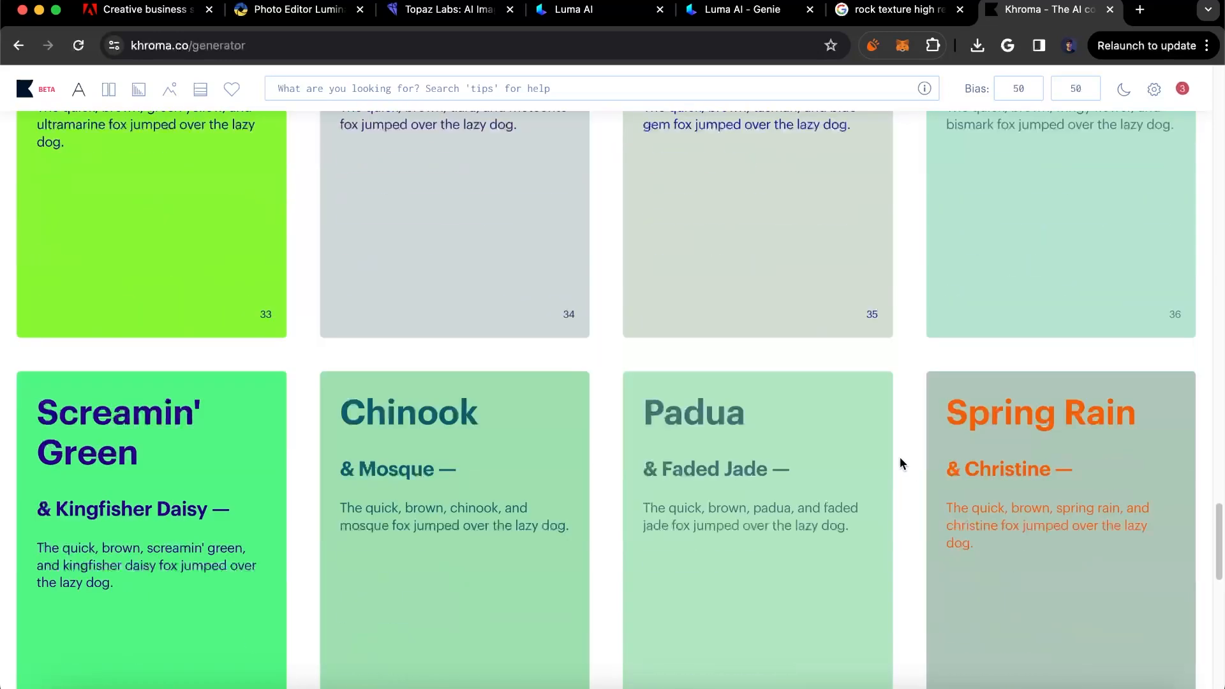
pyautogui.scroll(-20, 901, 460)
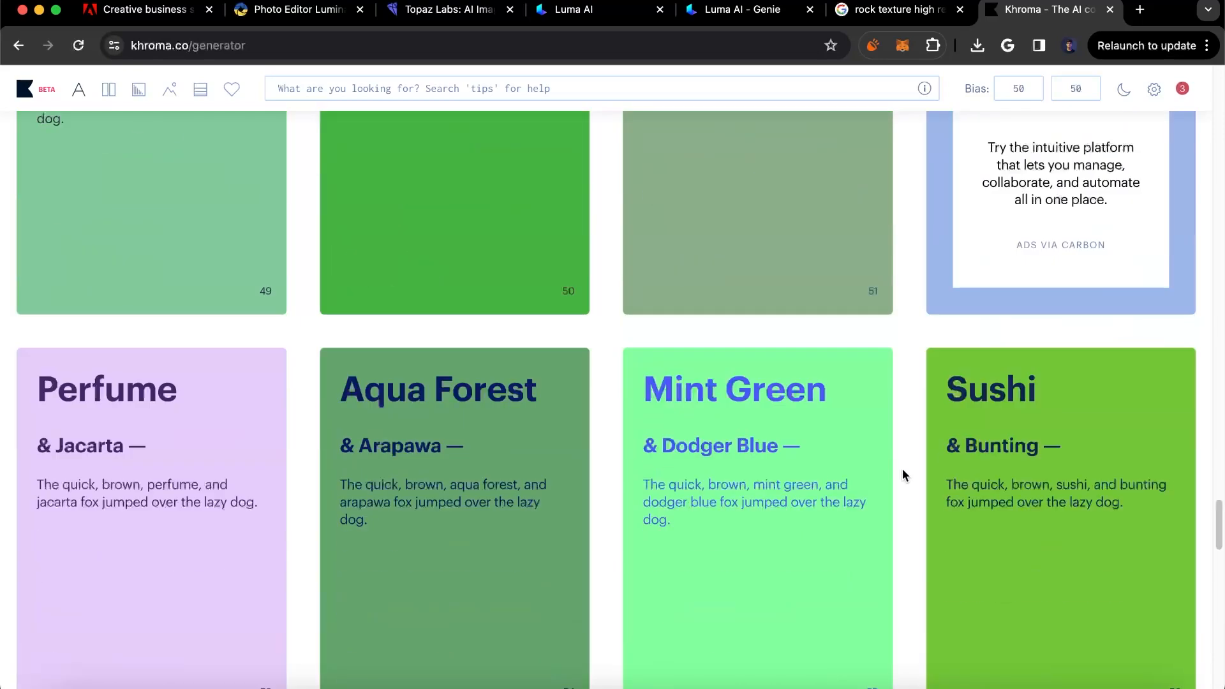
pyautogui.scroll(-17, 904, 470)
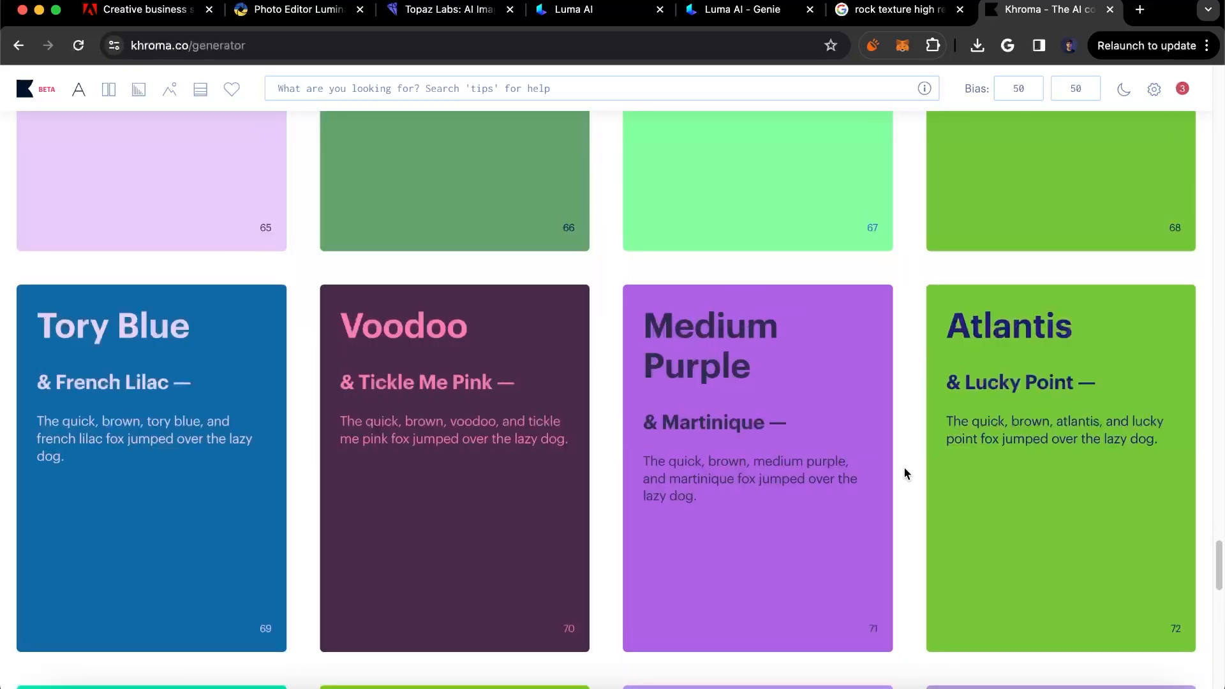
pyautogui.click(213, 313)
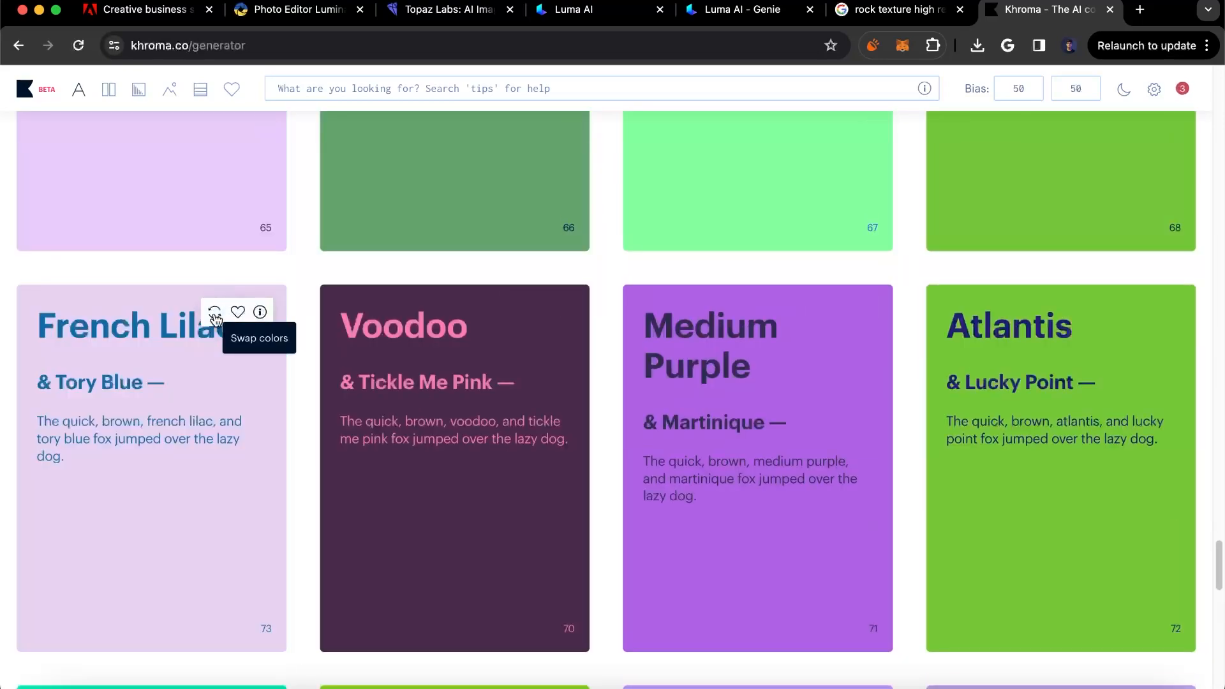
pyautogui.click(215, 313)
# Review the combinations from the first row and preview Ghost & Ultramarine with its colors swapped, restoring the original order
pyautogui.scroll(20, 198, 489)
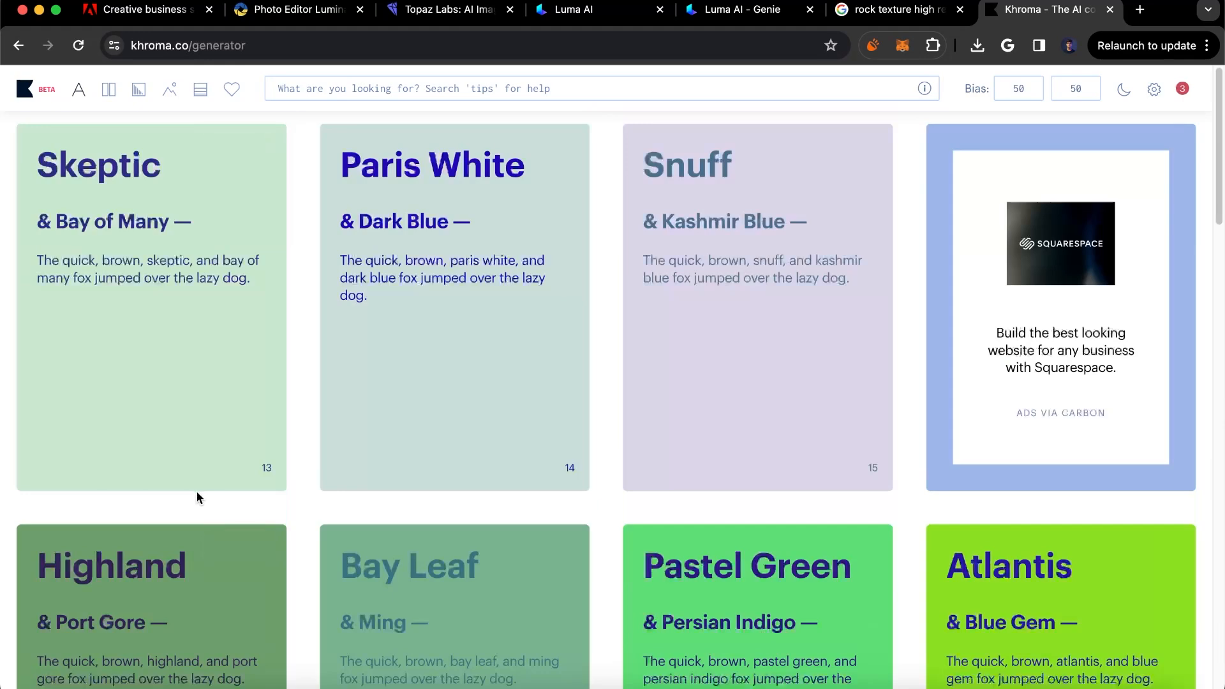
pyautogui.scroll(-16, 775, 291)
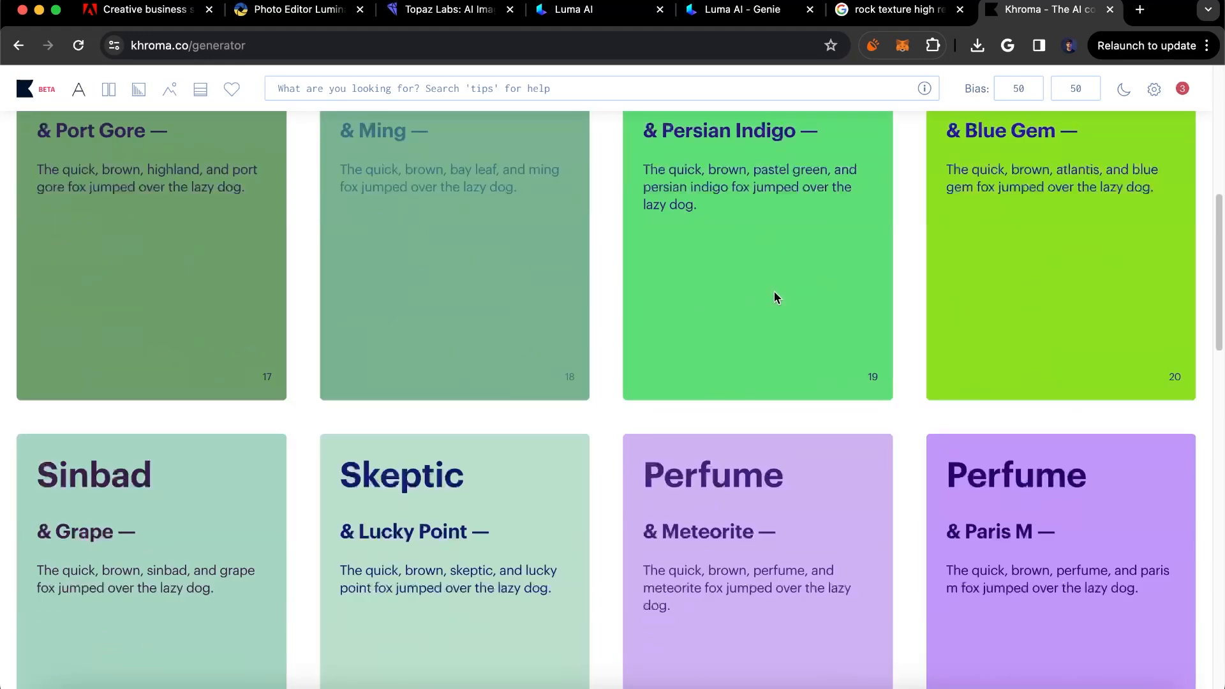
pyautogui.scroll(-9, 766, 294)
pyautogui.scroll(4, 634, 321)
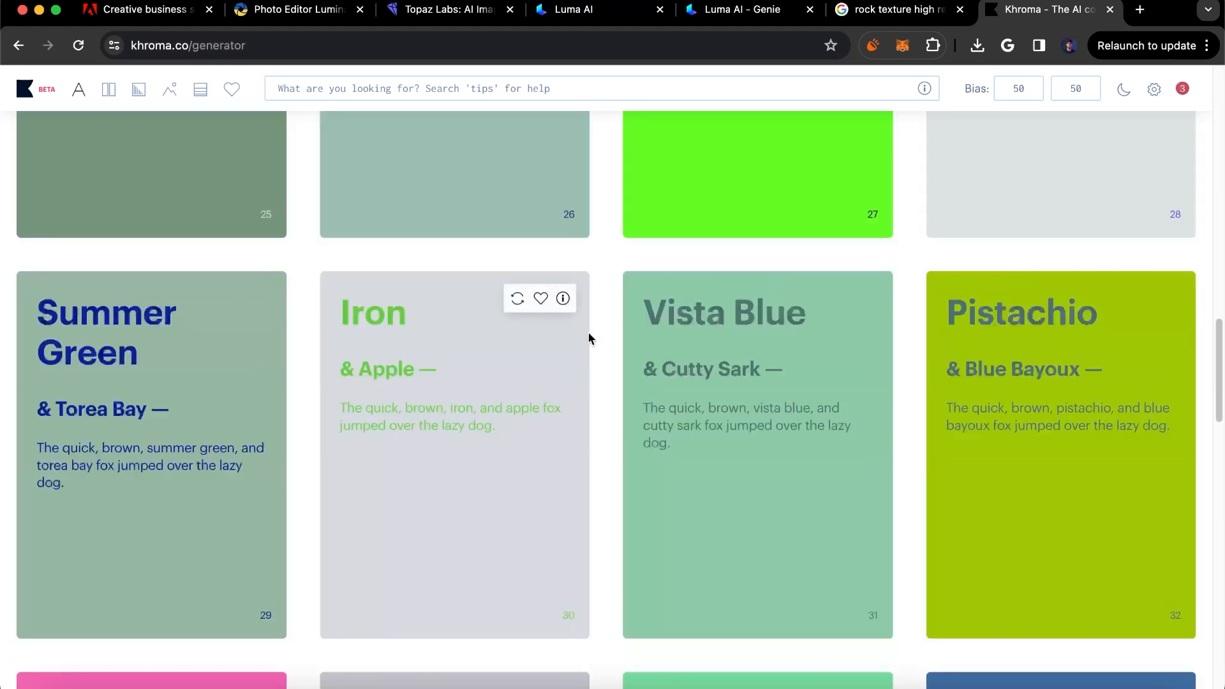
pyautogui.scroll(-5, 588, 332)
pyautogui.scroll(1, 588, 331)
pyautogui.click(518, 305)
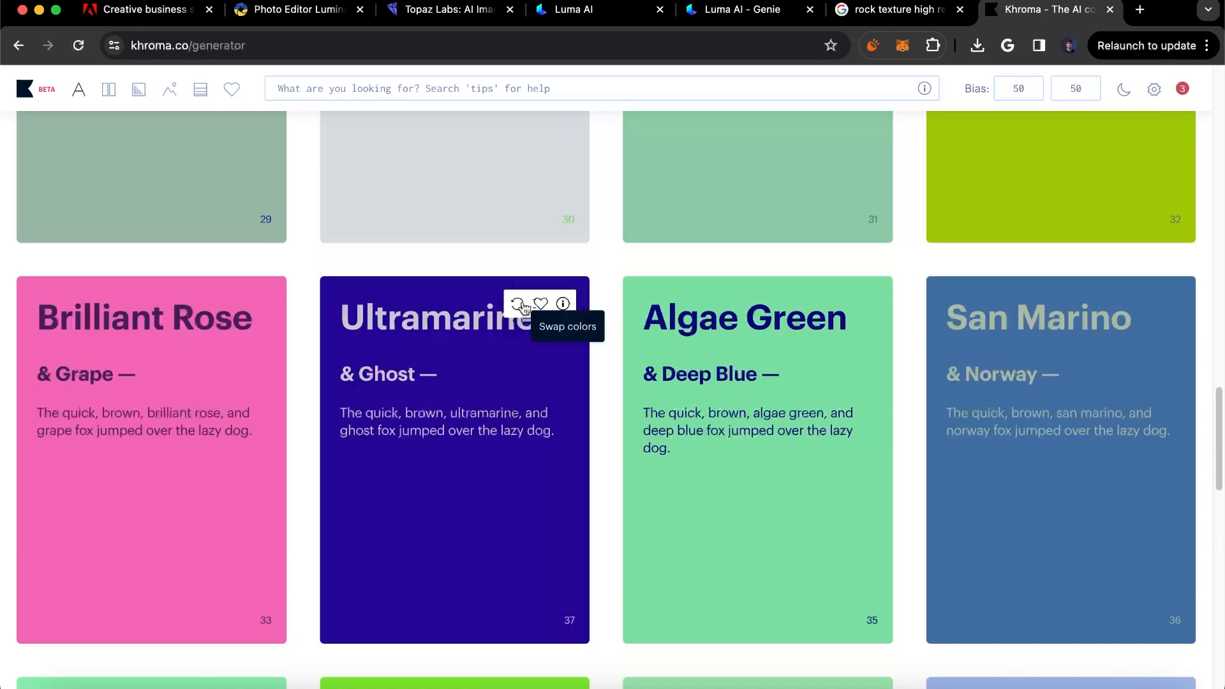
pyautogui.click(518, 307)
# Preview the Tiara & Meteorite pairing with its colors swapped and restore its original order
pyautogui.scroll(-20, 793, 414)
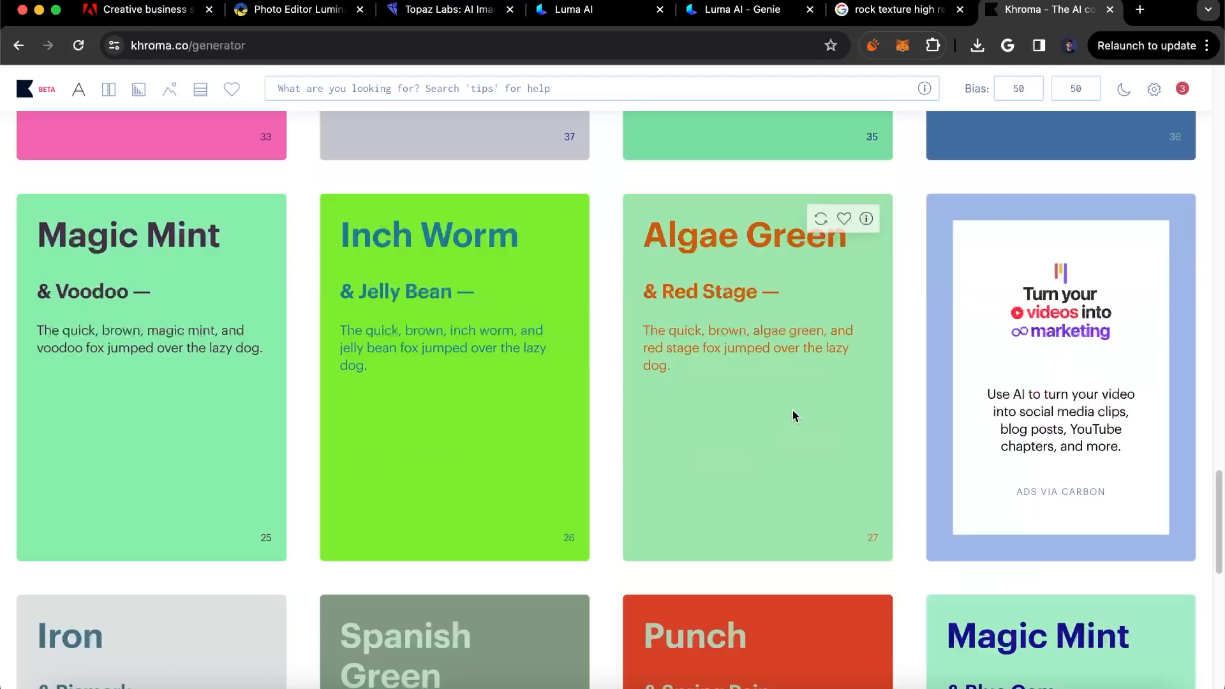
pyautogui.scroll(1, 801, 399)
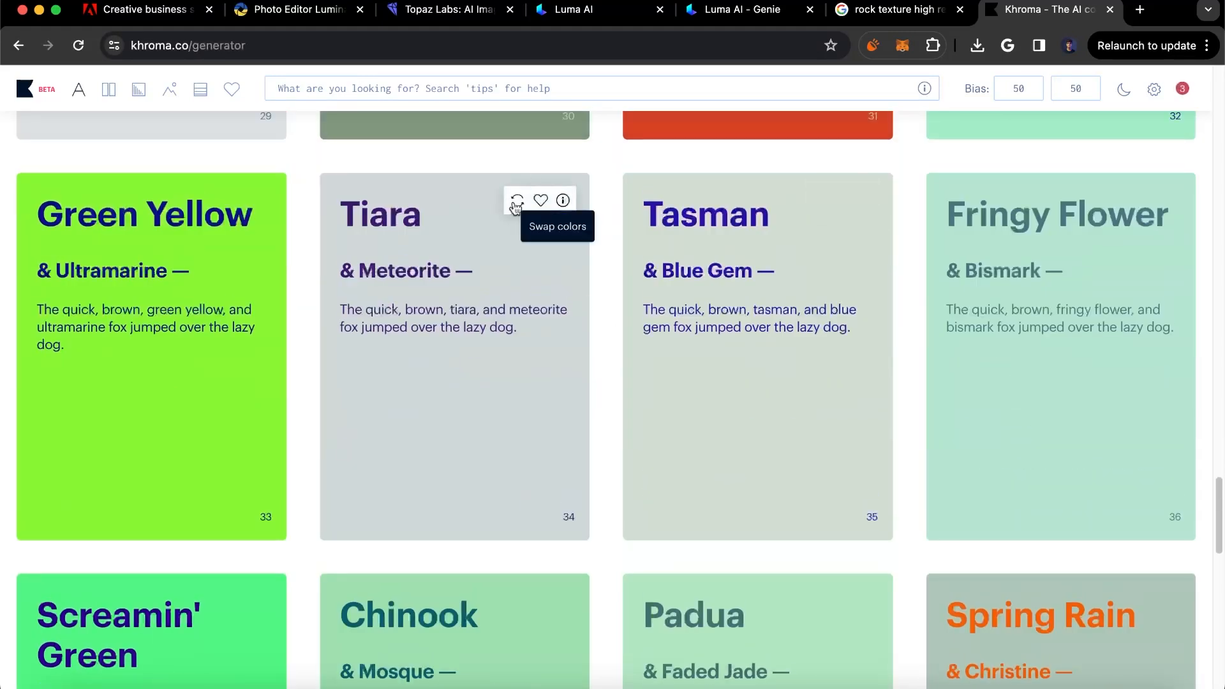
pyautogui.click(517, 203)
pyautogui.click(517, 203)
# Swap the colors of the Nebula & Cutty Sark pairing further along the generated combinations
pyautogui.scroll(-15, 517, 204)
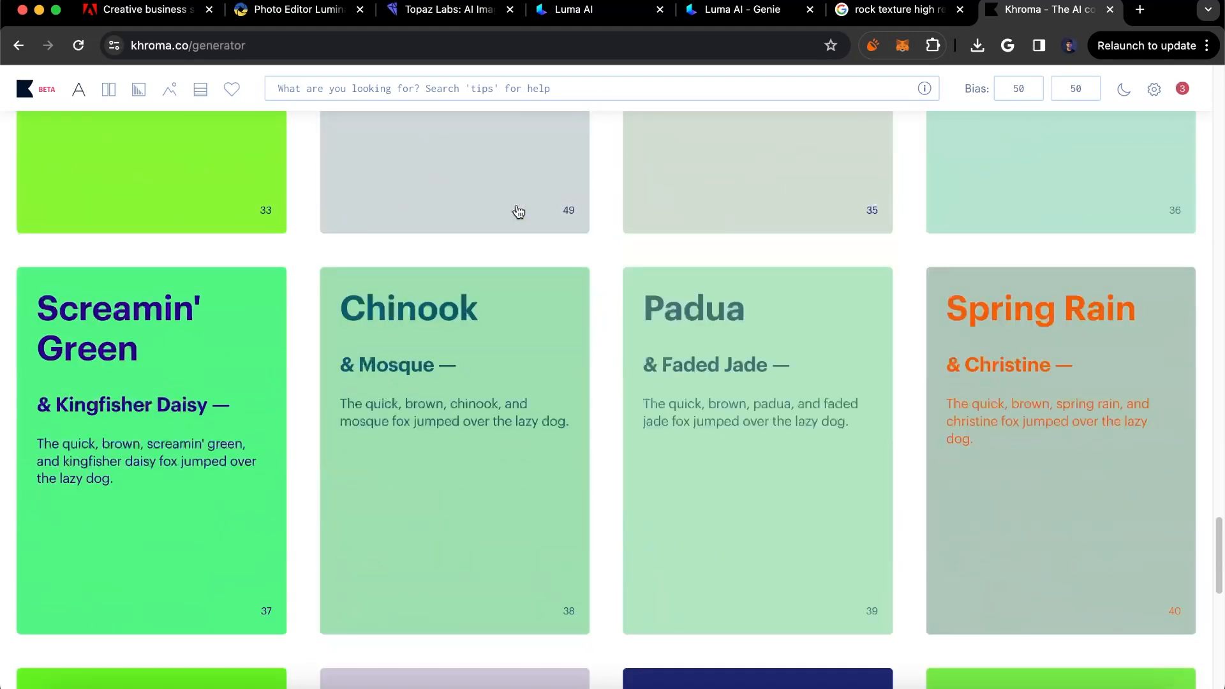
pyautogui.scroll(-20, 517, 205)
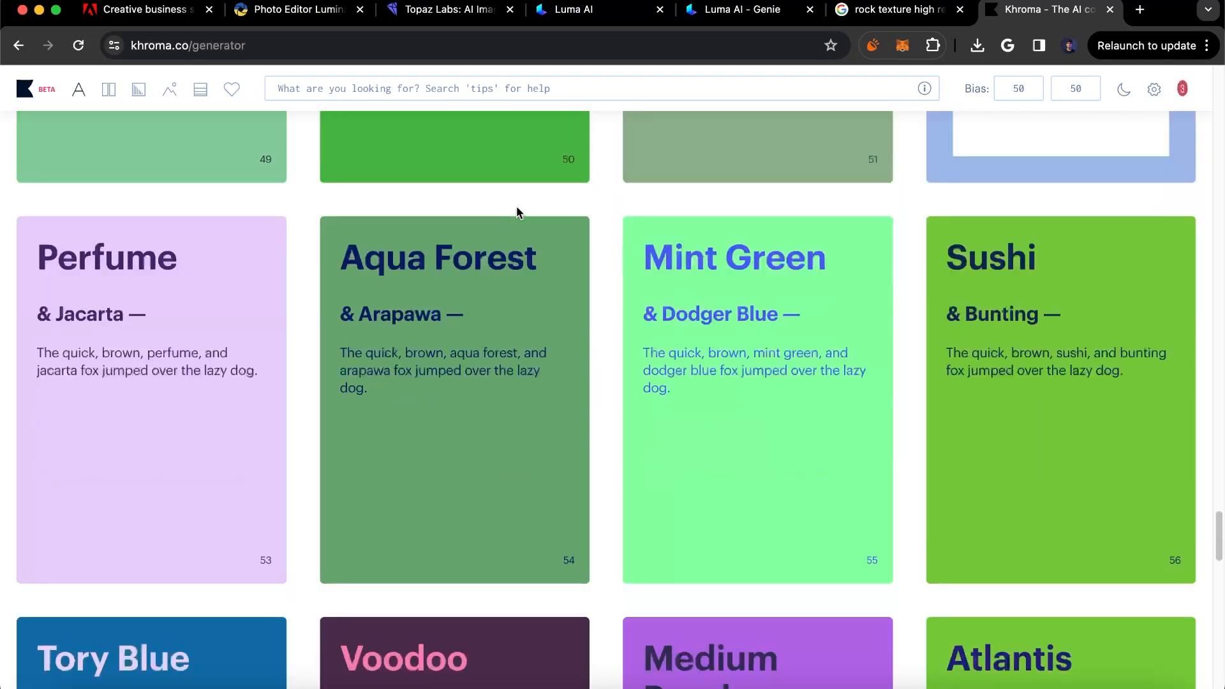
pyautogui.scroll(-20, 518, 217)
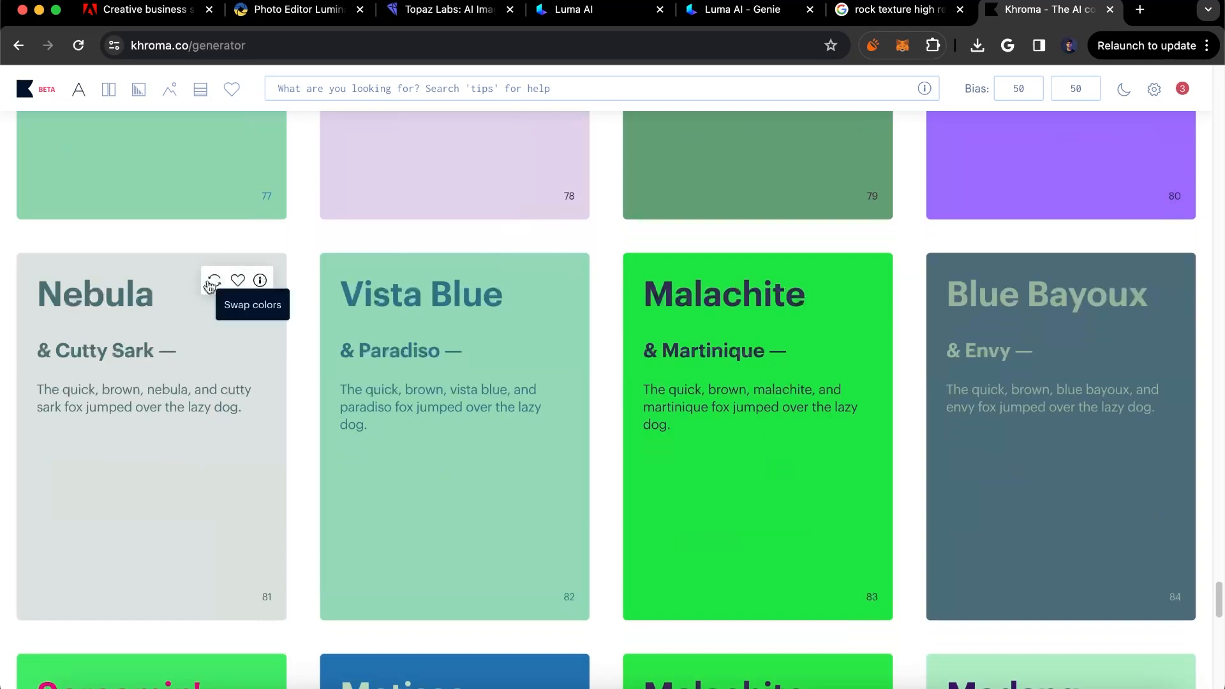
pyautogui.click(212, 281)
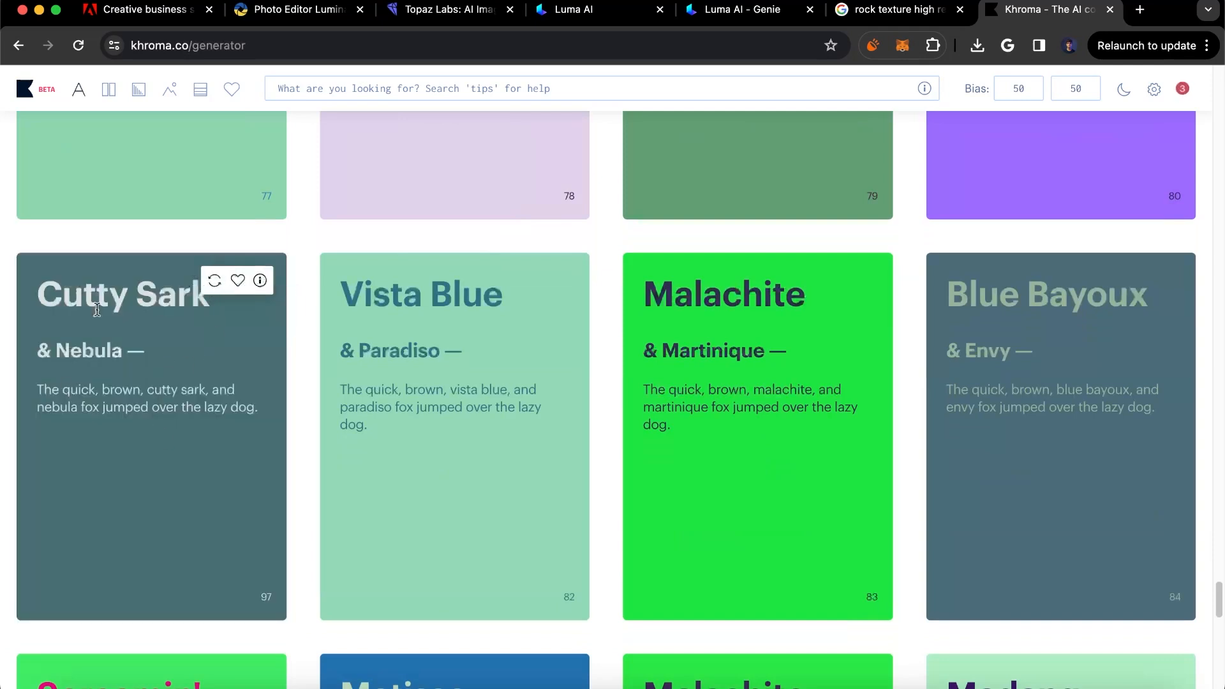
# Preview the Malachite & Martinique pairing with its colors swapped and restore its original order
pyautogui.scroll(-1, 643, 353)
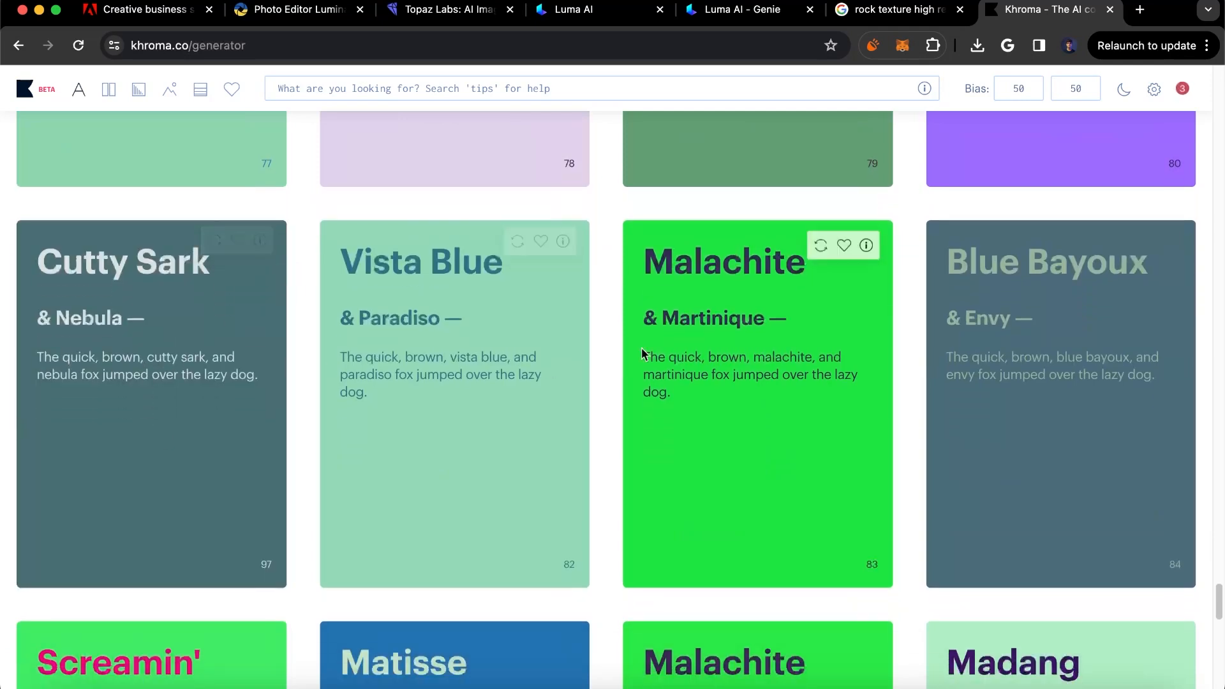
pyautogui.click(817, 253)
pyautogui.click(817, 253)
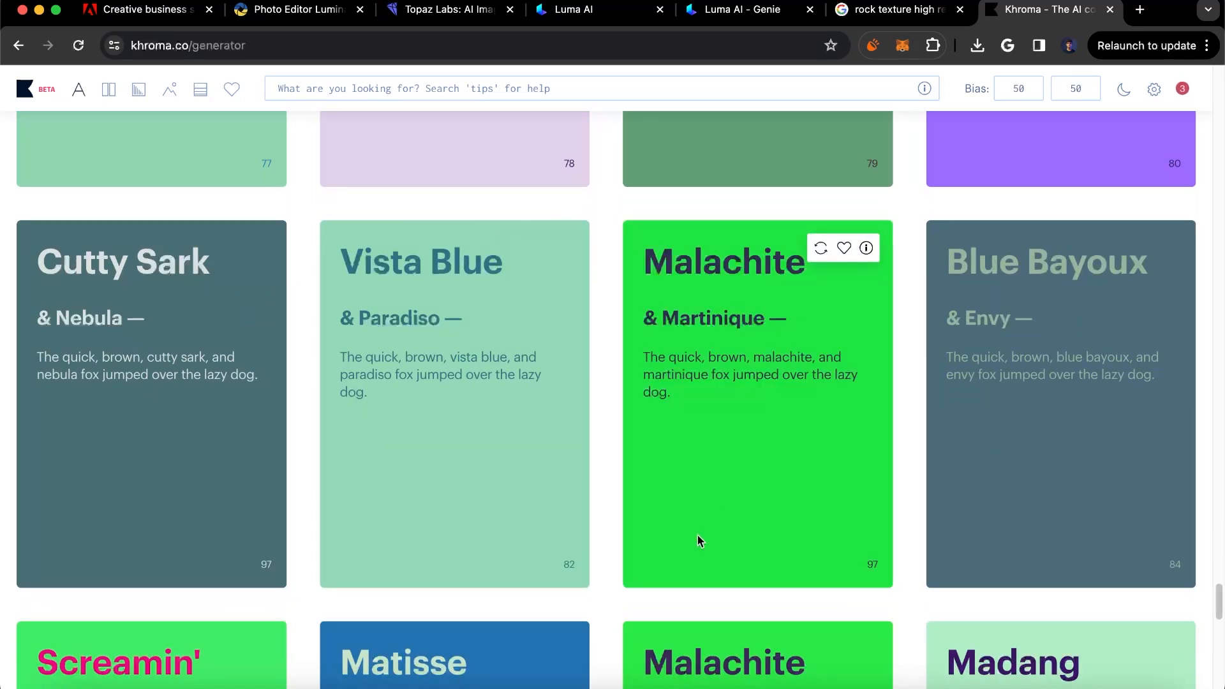
# Switch to the "AI tools for Artists" note in Notes and open its poly.cam/tools/ai-texture-generator link in the browser
pyautogui.click(663, 688)
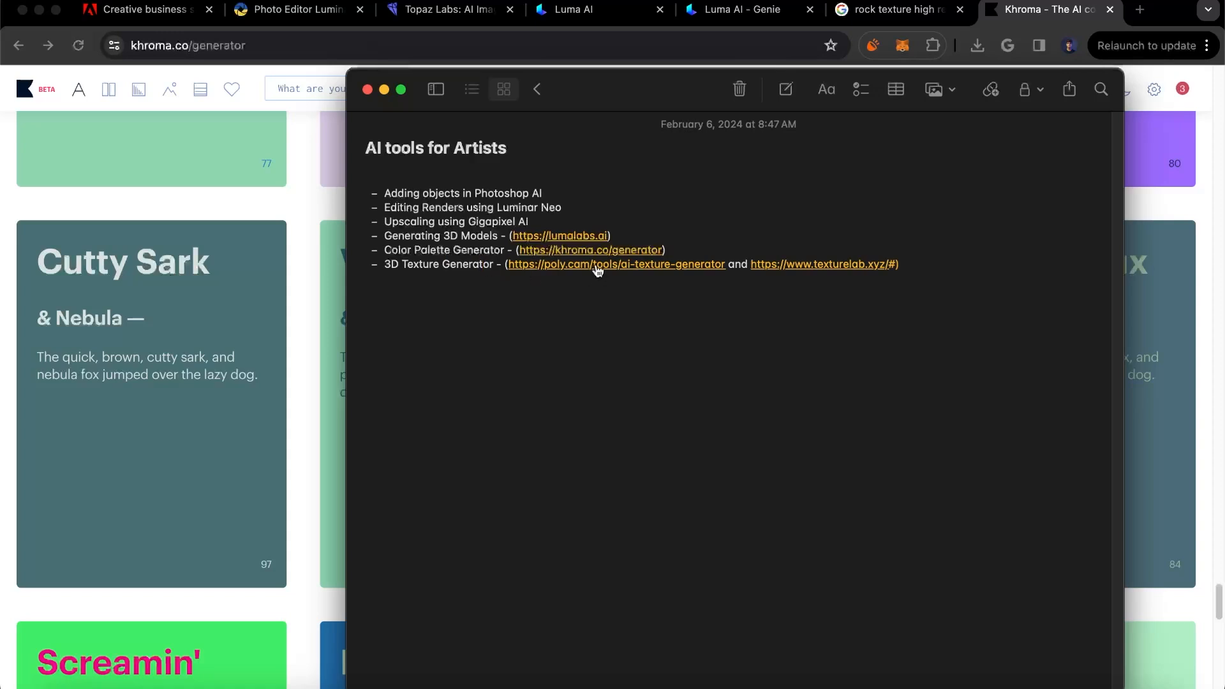
pyautogui.rightClick(665, 268)
pyautogui.click(622, 266)
pyautogui.click(610, 273)
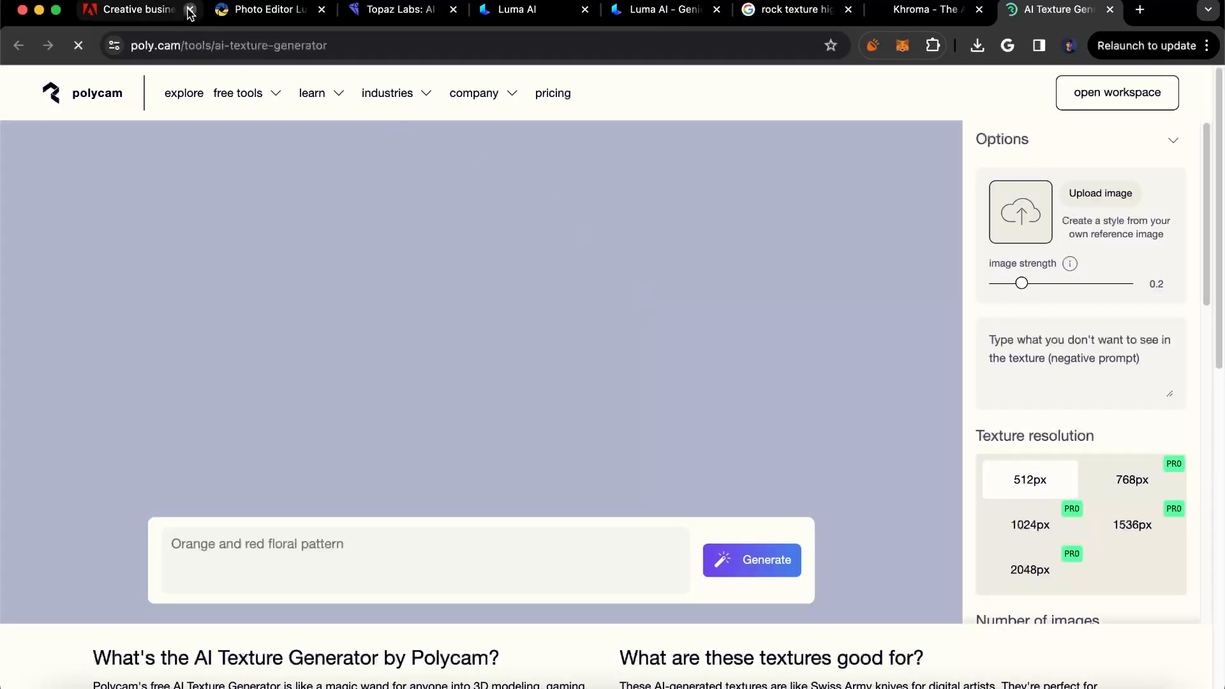
# Close all the other browser tabs so that only the AI Texture Generator page remains open
pyautogui.click(190, 10)
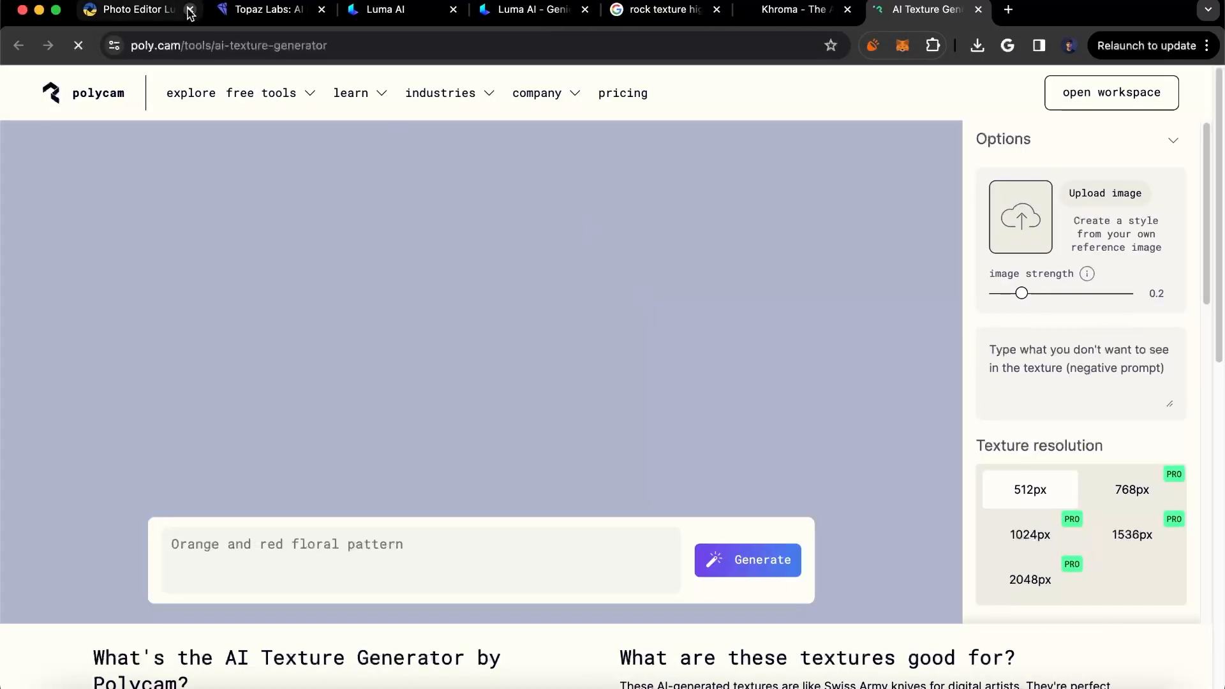
pyautogui.click(190, 10)
pyautogui.click(191, 10)
pyautogui.click(190, 11)
pyautogui.click(190, 10)
pyautogui.click(191, 11)
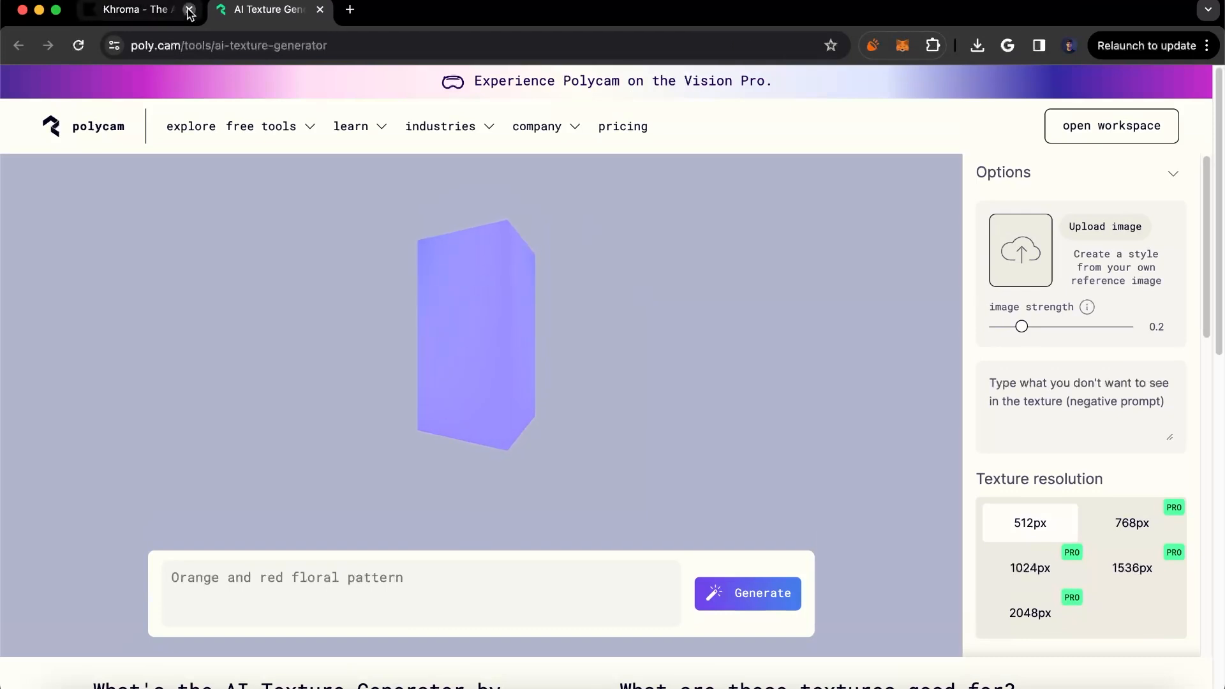
pyautogui.click(190, 10)
# Generate textures from the prompt "wooden planks with paint, old, antique"
pyautogui.moveTo(429, 293); pyautogui.dragTo(526, 345)
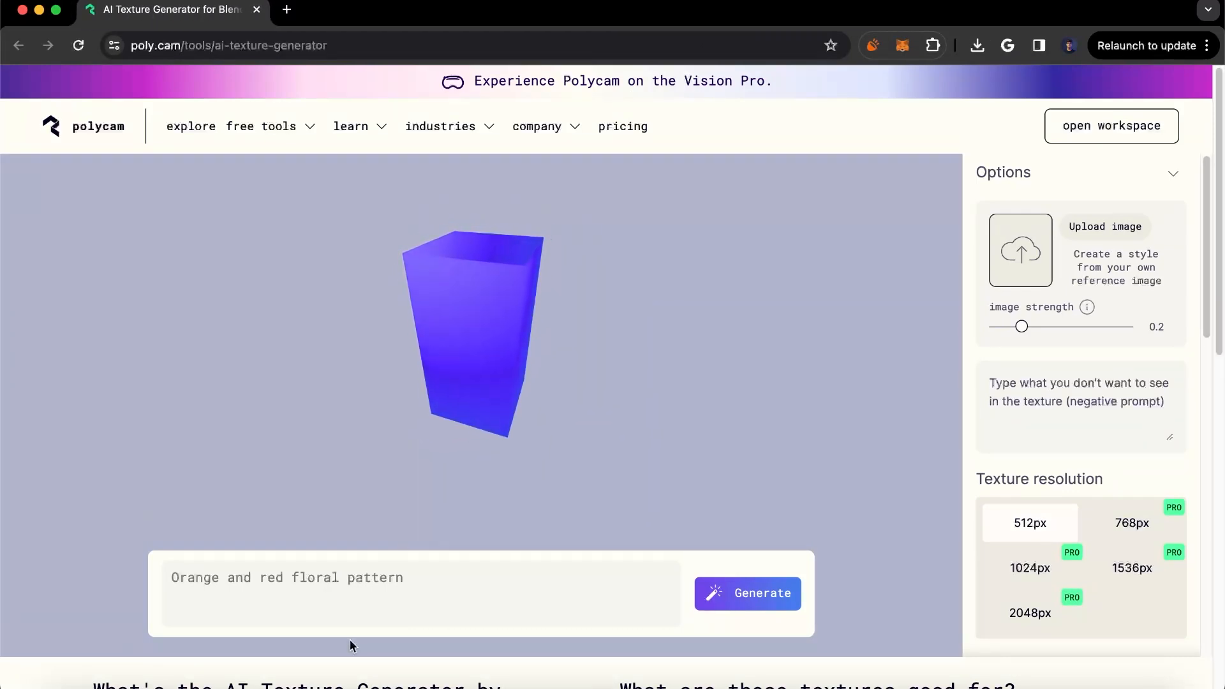
pyautogui.click(347, 612)
pyautogui.write('W')
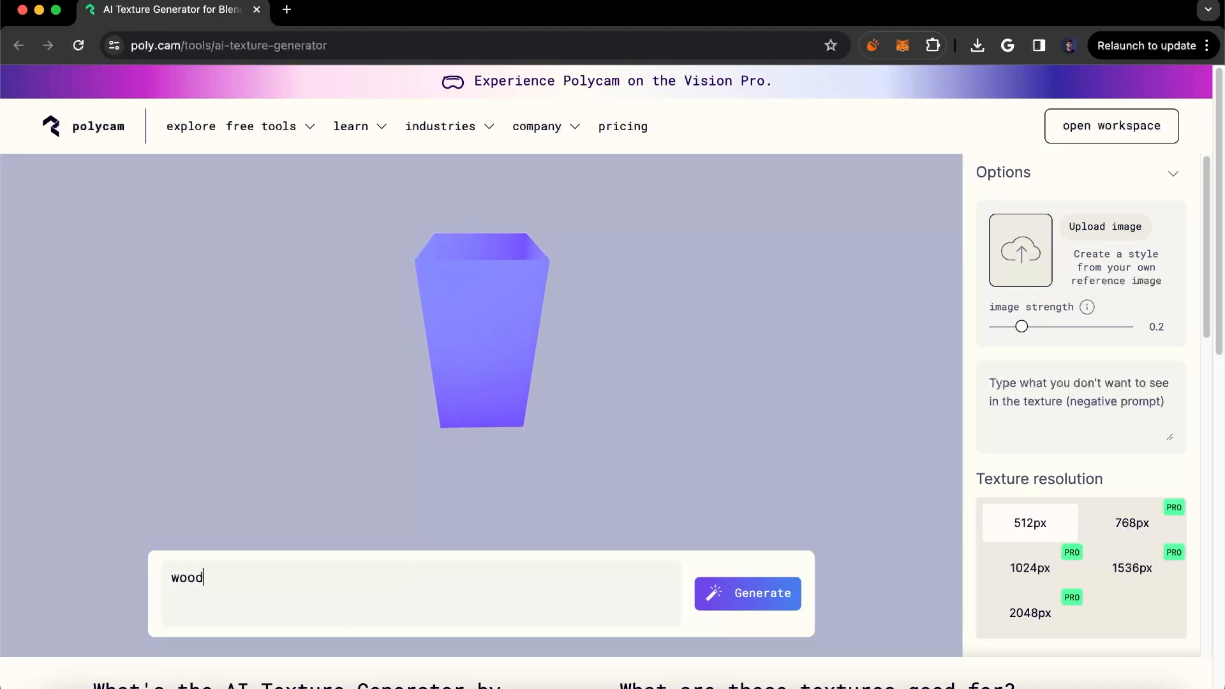
pyautogui.write('ooden planks')
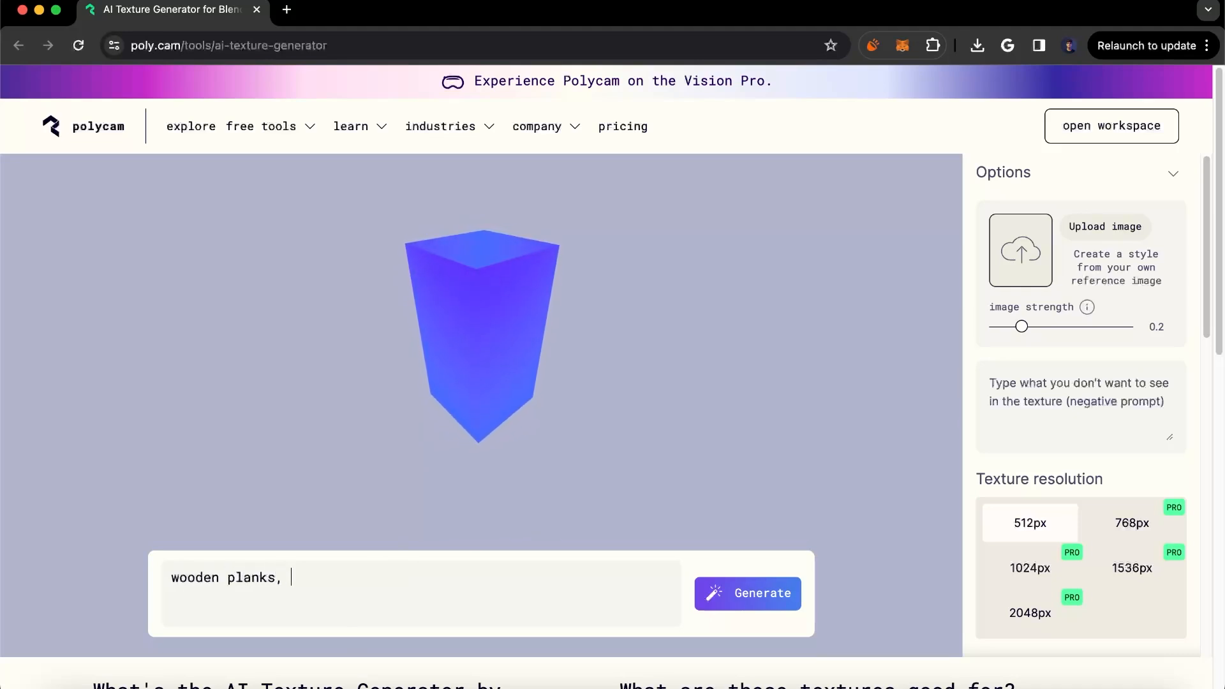
pyautogui.write(' w')
pyautogui.press('BackSpace')
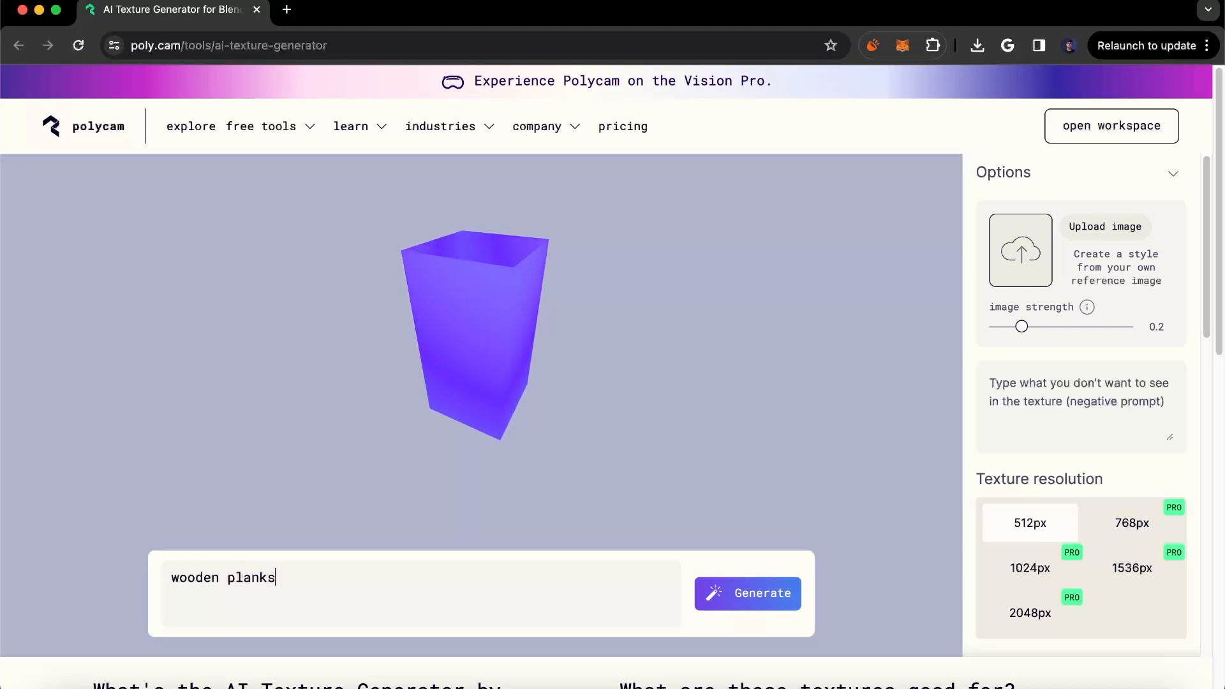
pyautogui.write('with paint')
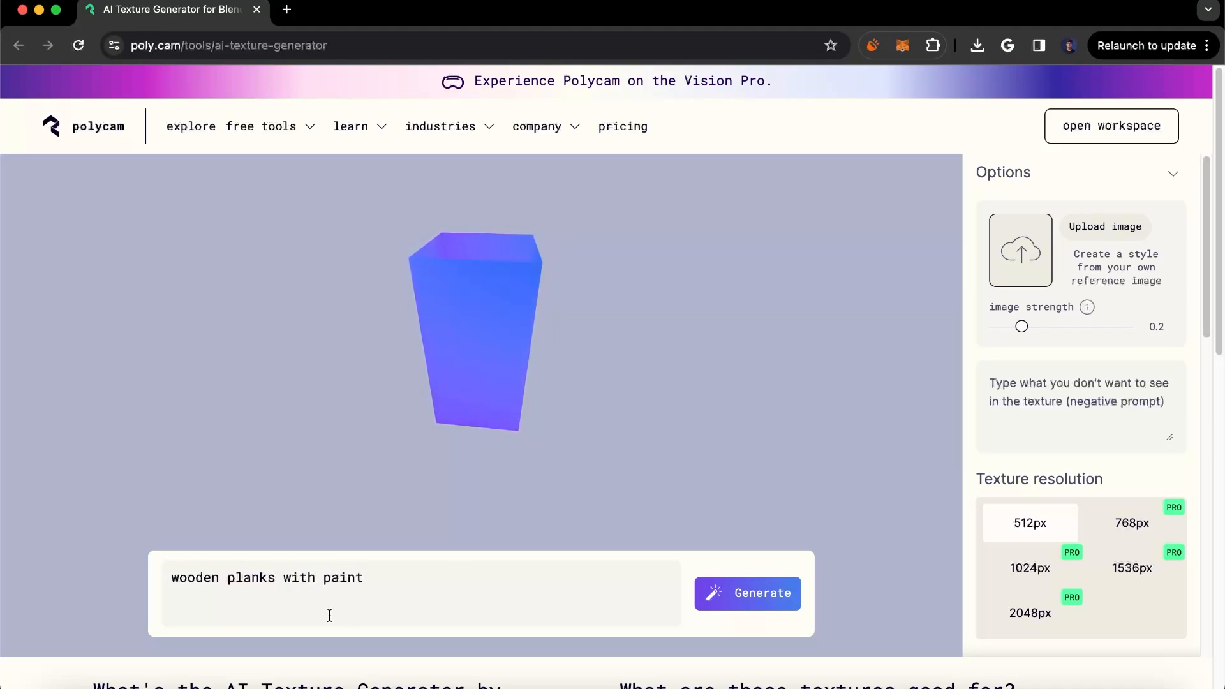
pyautogui.write(', old')
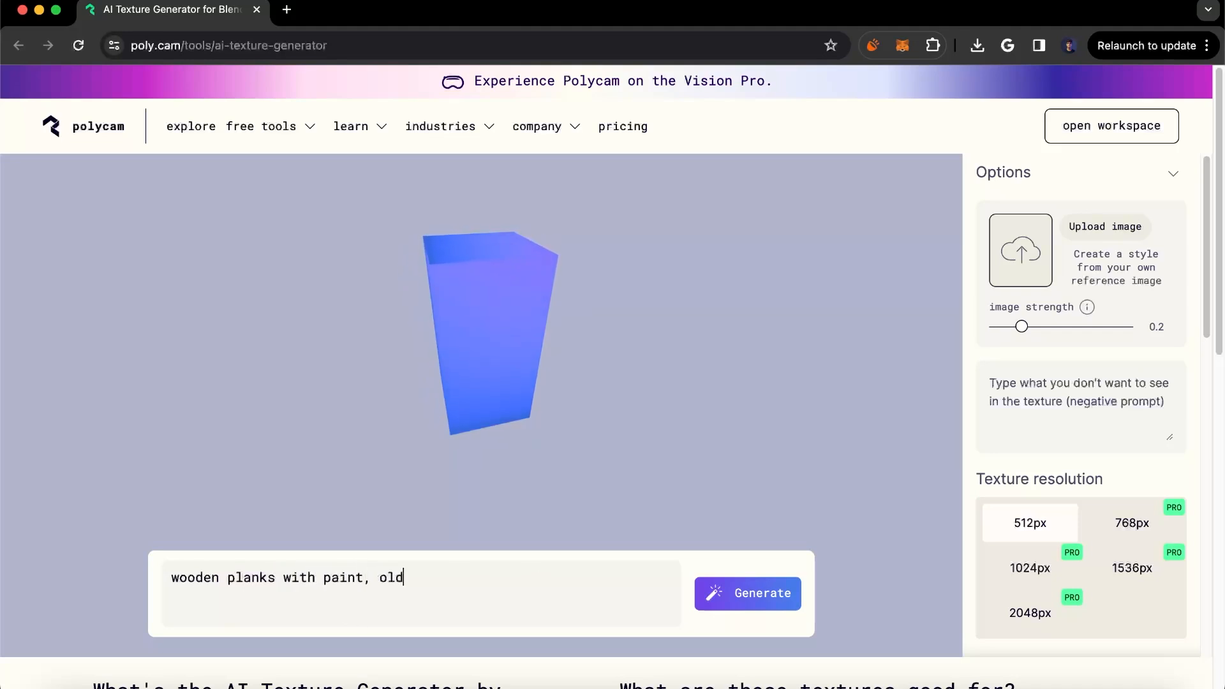
pyautogui.write(' a')
pyautogui.press('BackSpace')
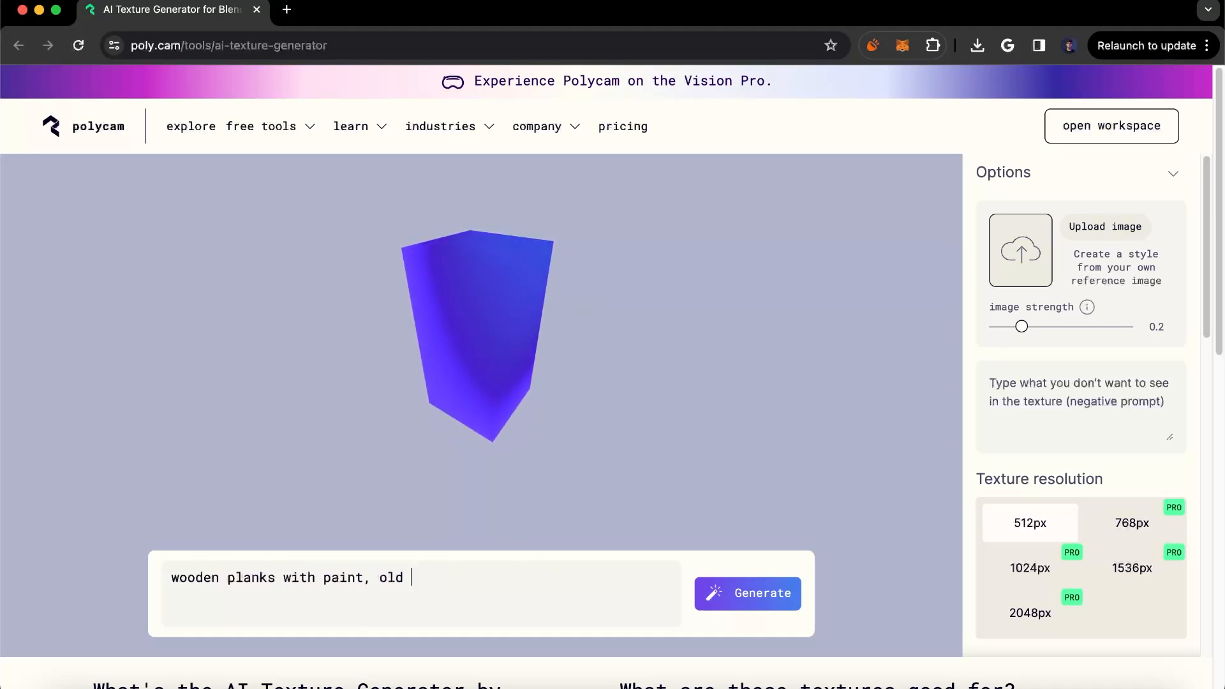
pyautogui.write(', antique')
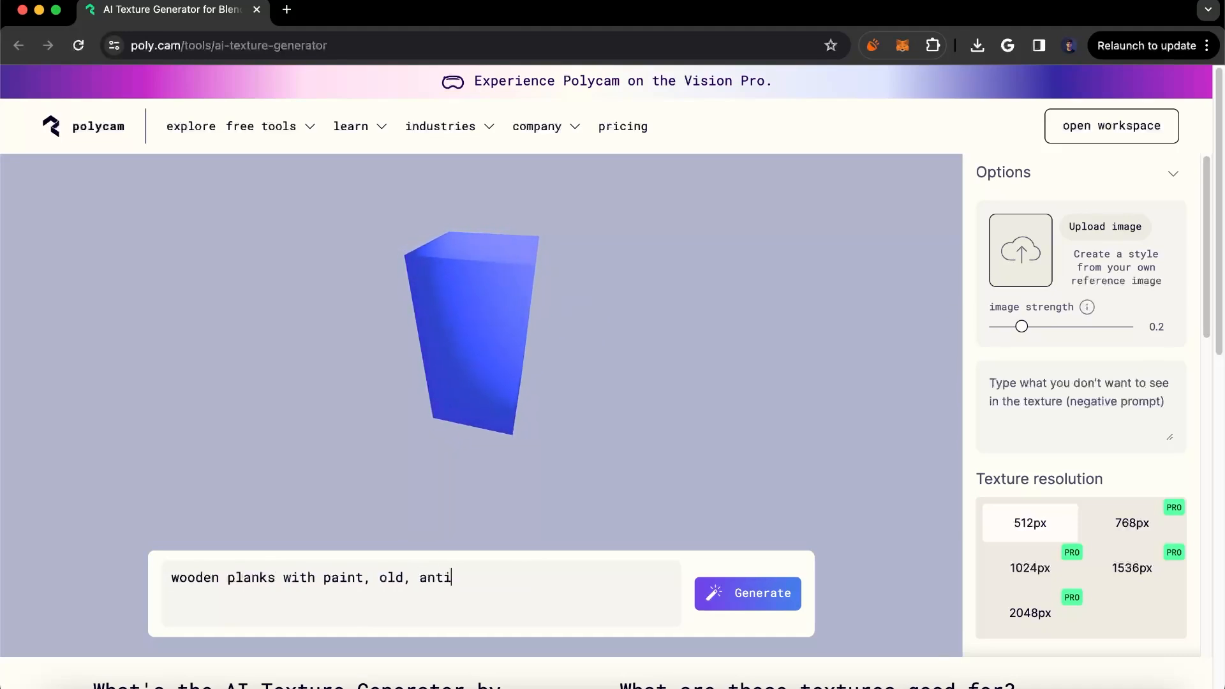
pyautogui.click(726, 596)
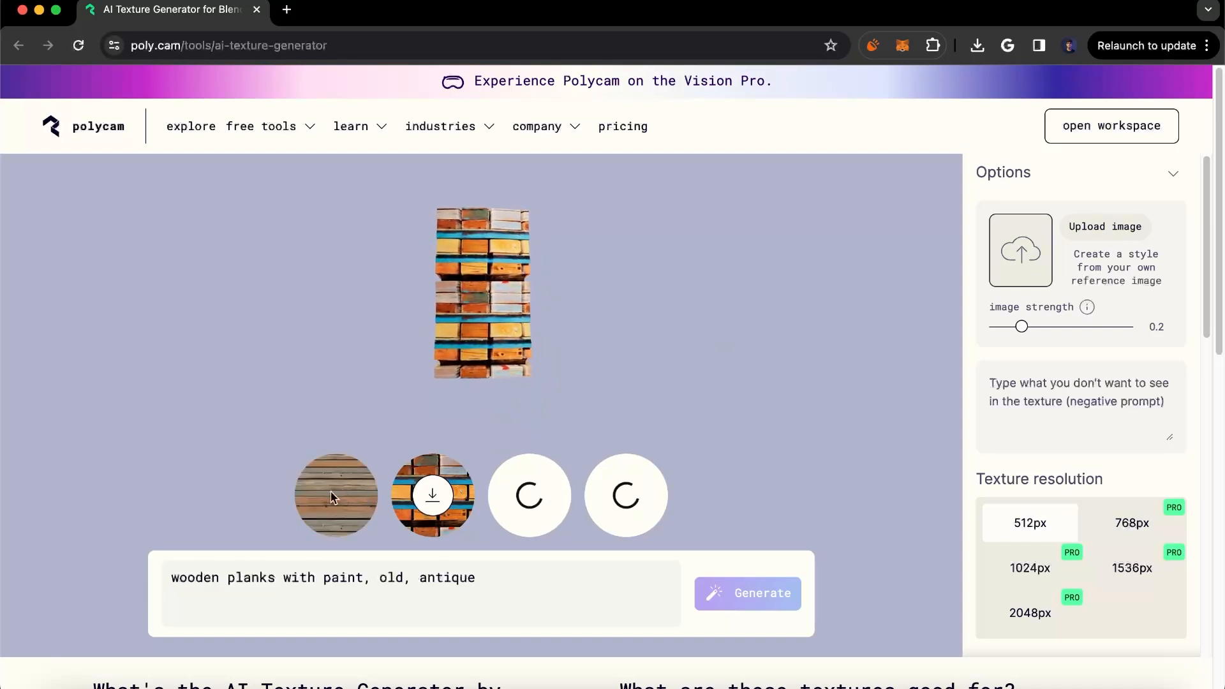
# Preview the horizontal-plank, vertical-plank and multicolored block textures on the 3D model and inspect the multicolored one from another angle
pyautogui.click(354, 469)
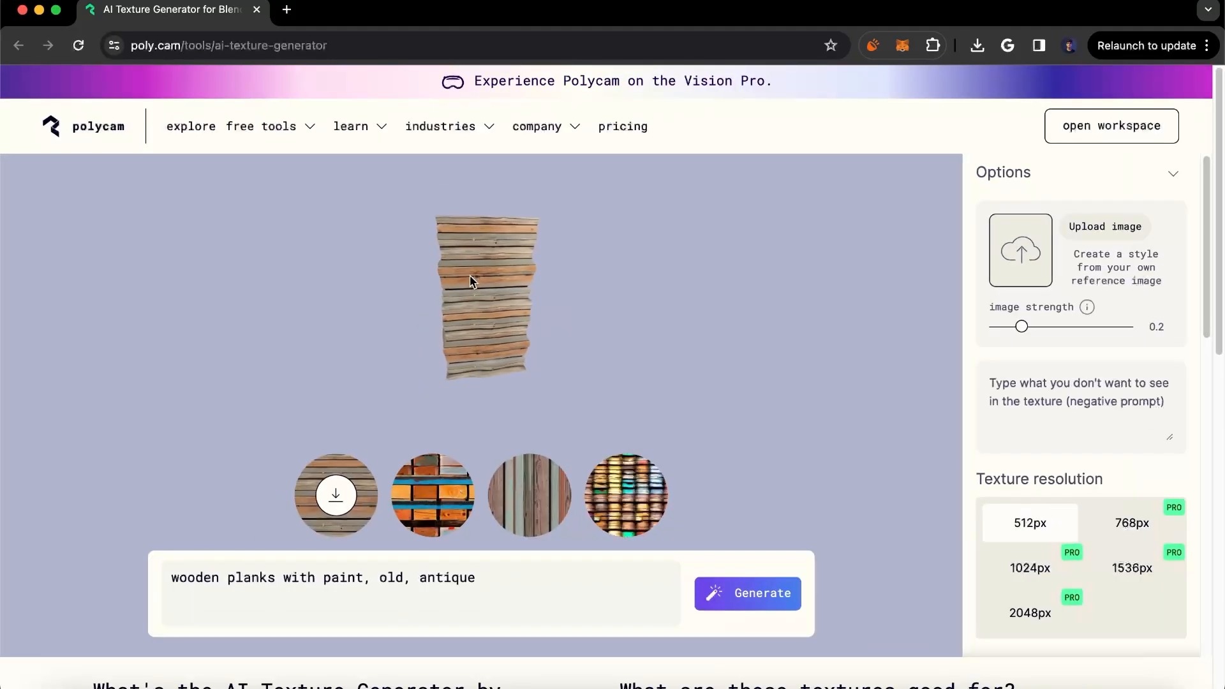
pyautogui.click(529, 479)
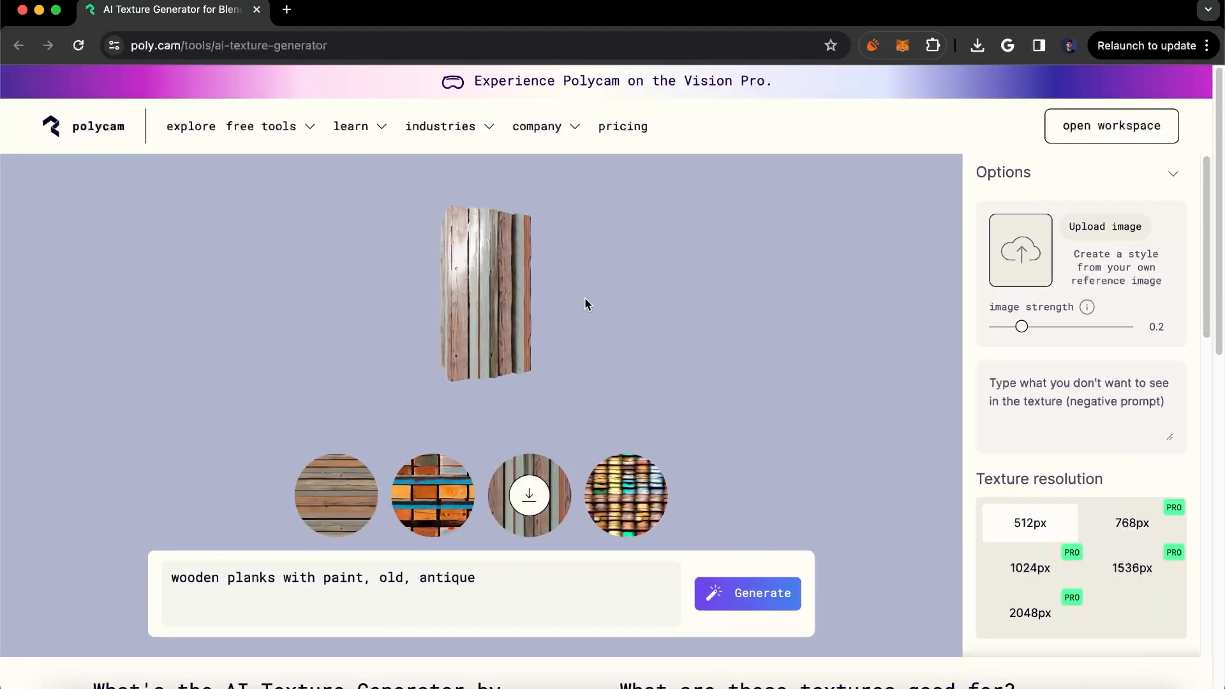
pyautogui.click(619, 464)
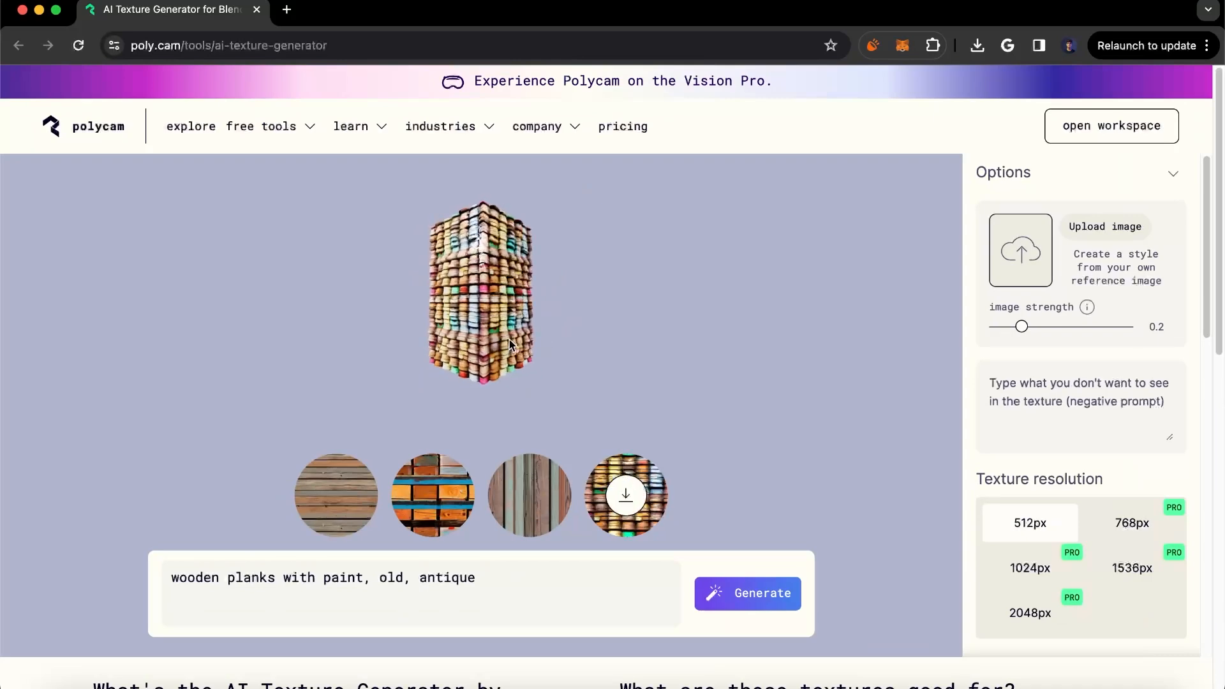
pyautogui.scroll(5, 509, 340)
pyautogui.scroll(-5, 510, 340)
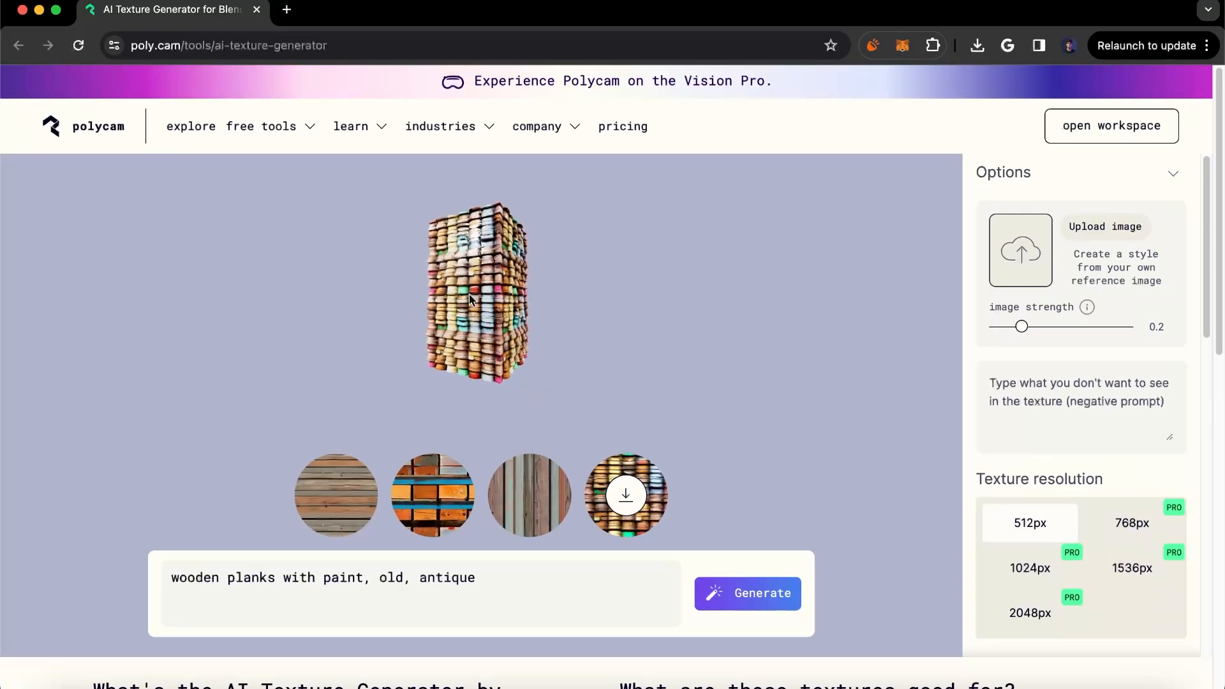
pyautogui.moveTo(509, 340); pyautogui.dragTo(518, 388)
# Compare all four painted-plank textures on the model once more, ending with the multicolored block texture
pyautogui.click(529, 495)
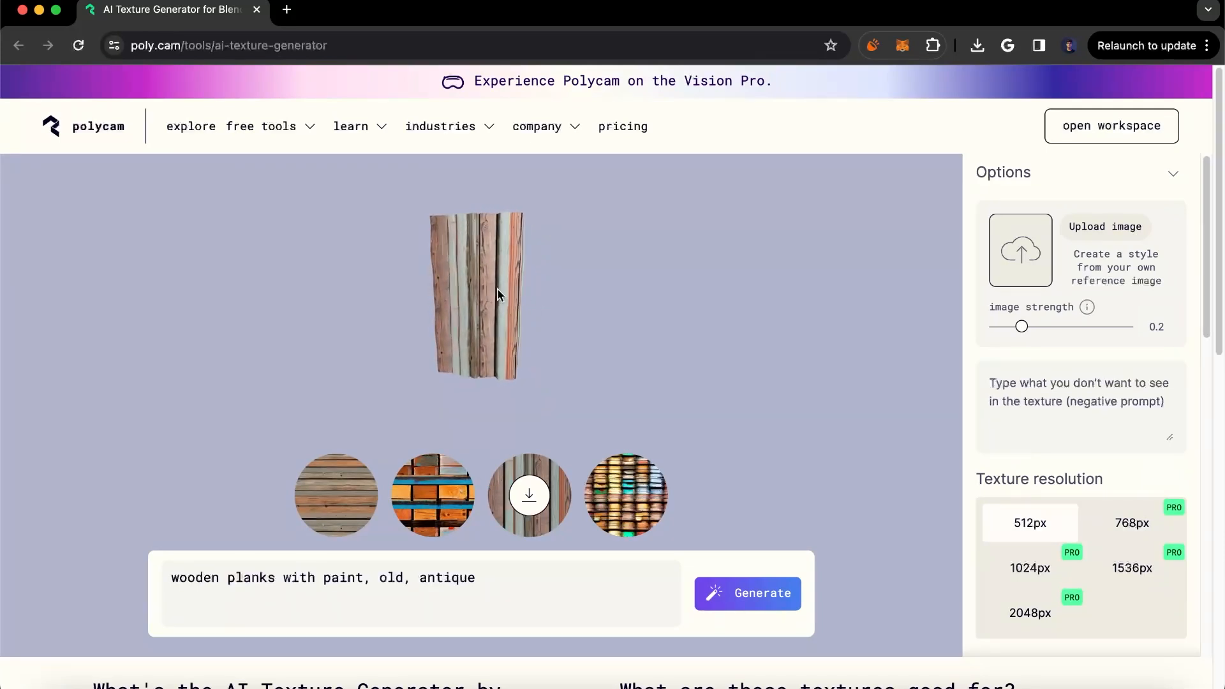
pyautogui.click(313, 505)
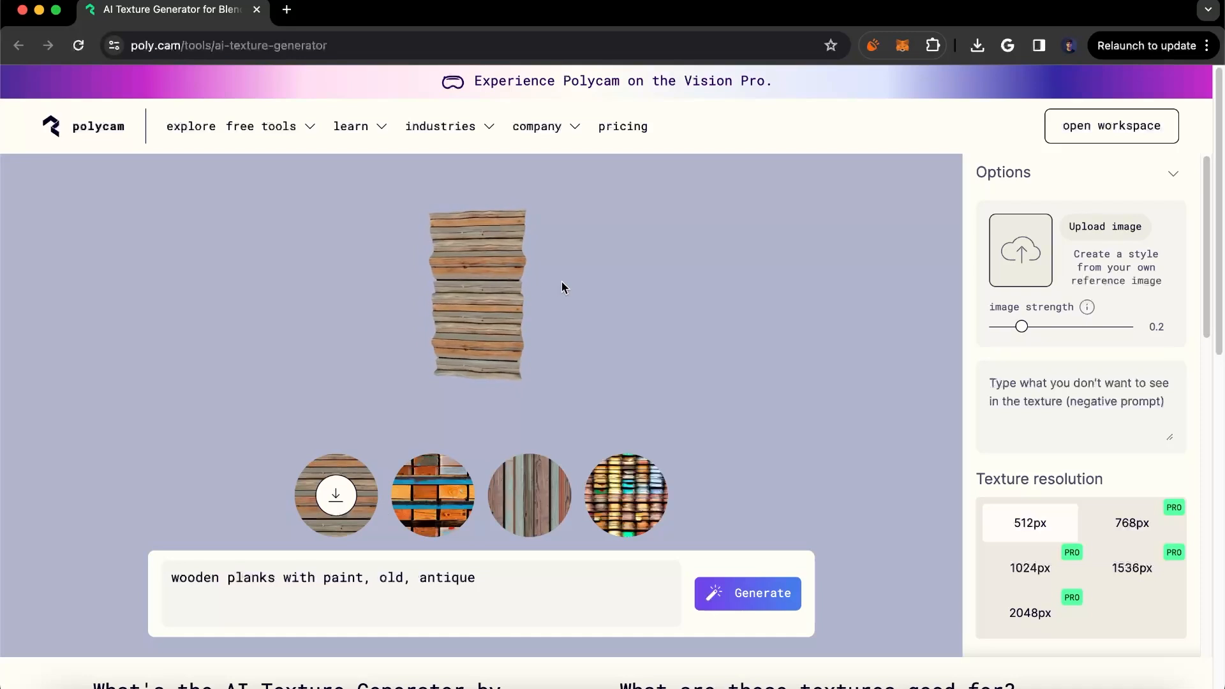
pyautogui.click(440, 469)
pyautogui.click(645, 491)
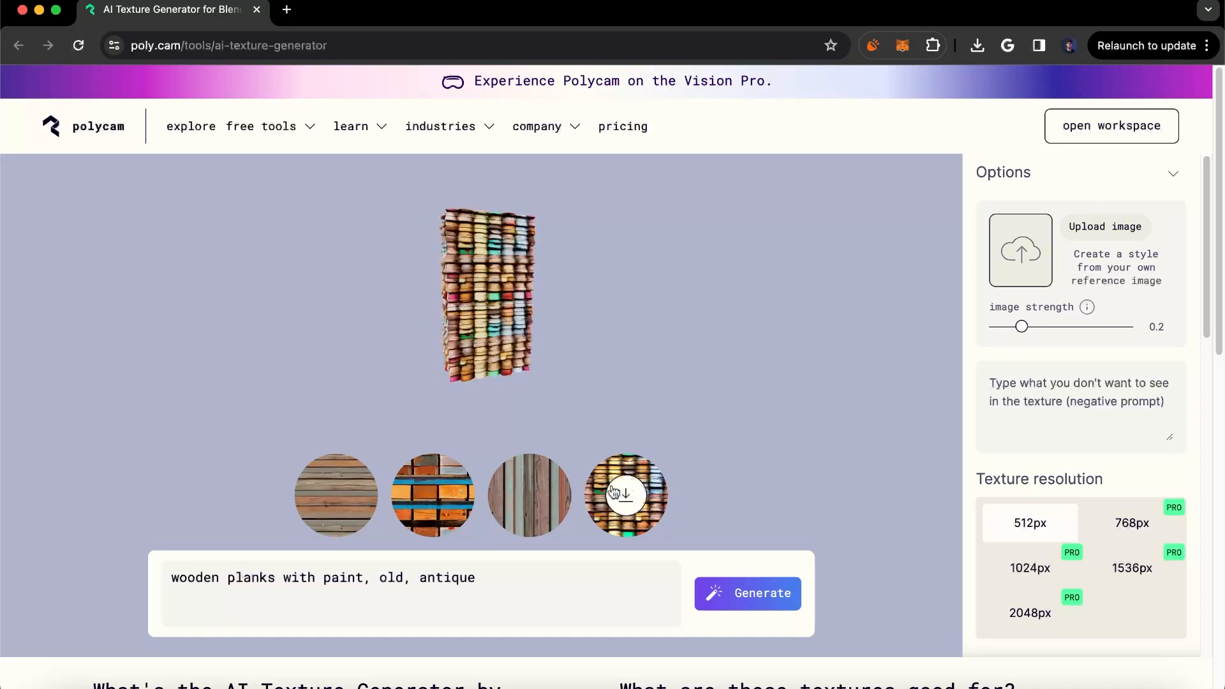
# Shorten the prompt to "wooden planks" and generate a new set of textures
pyautogui.click(501, 576)
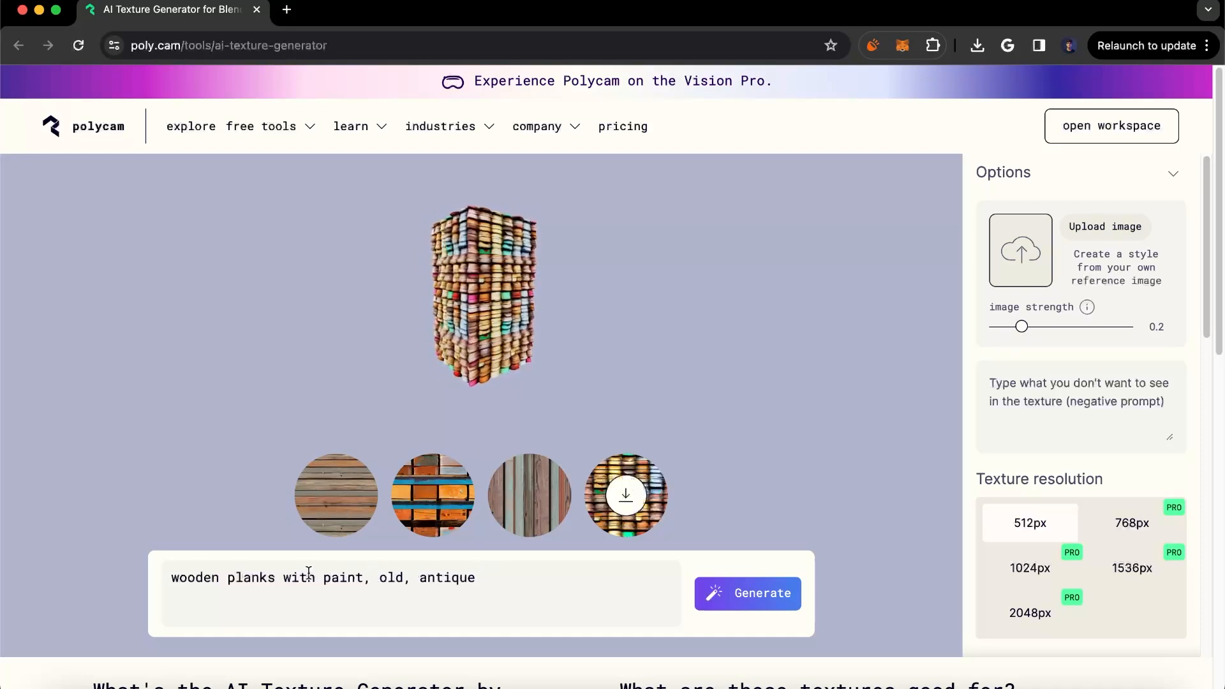
pyautogui.moveTo(274, 578); pyautogui.dragTo(498, 569)
pyautogui.press('BackSpace')
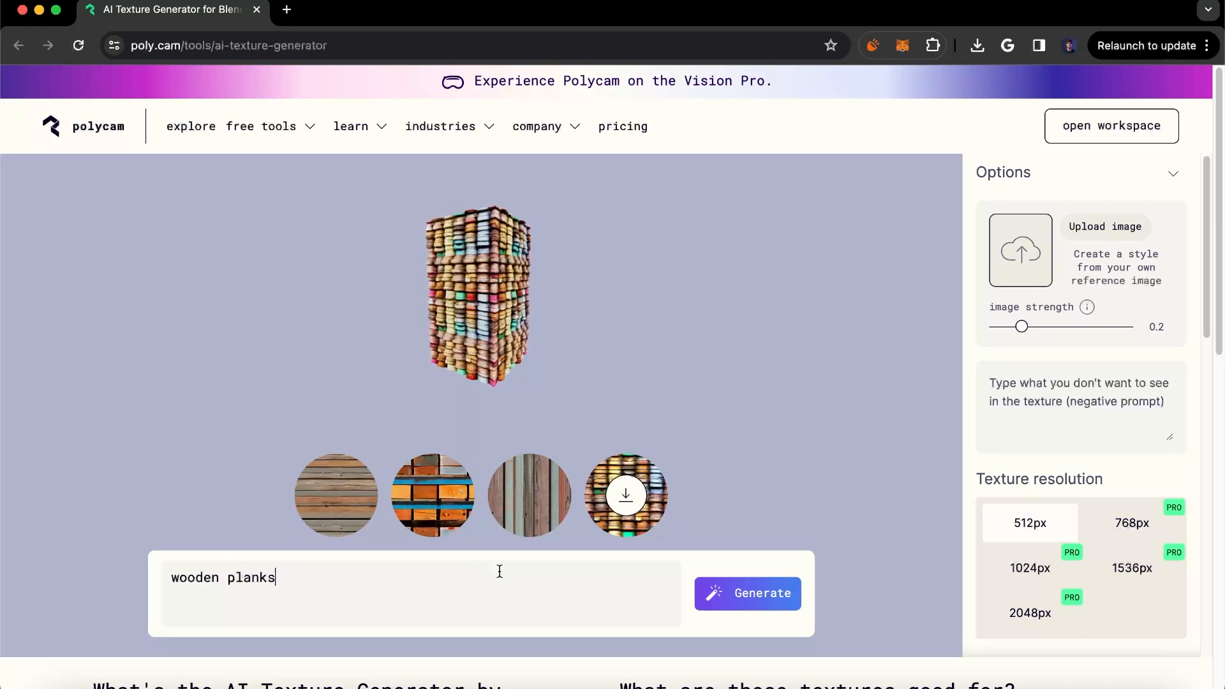
pyautogui.click(746, 600)
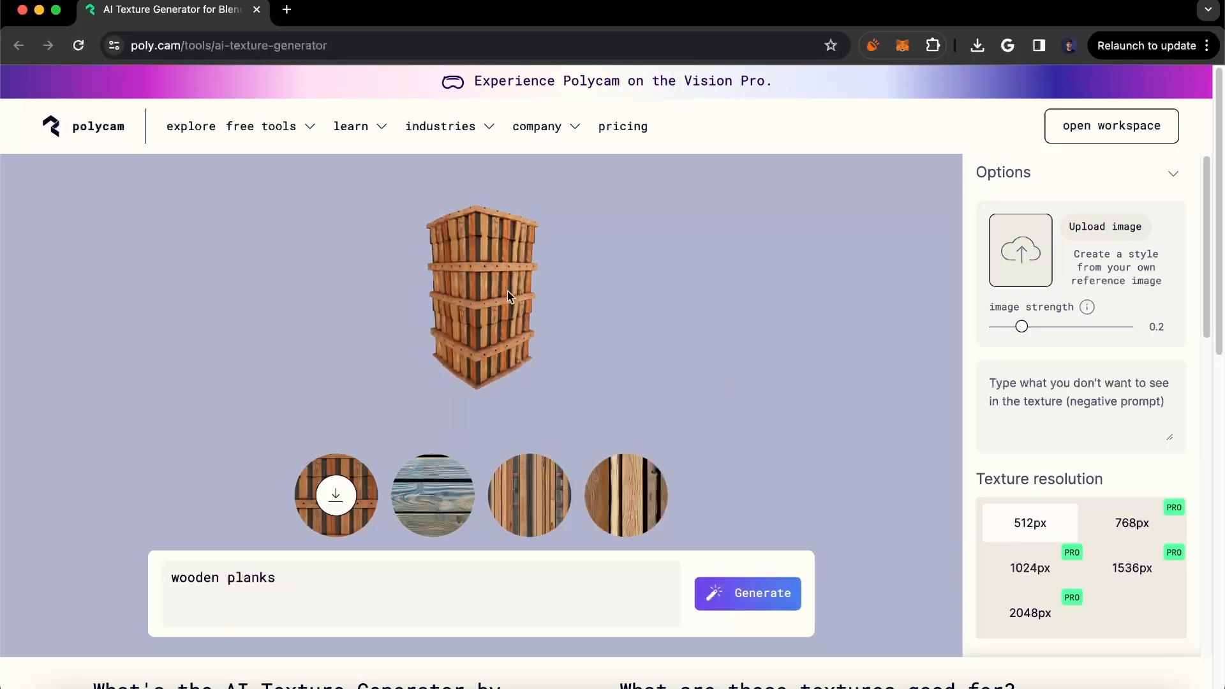
# Preview the narrow vertical, wide vertical and blue weathered horizontal plank textures on the model
pyautogui.click(521, 520)
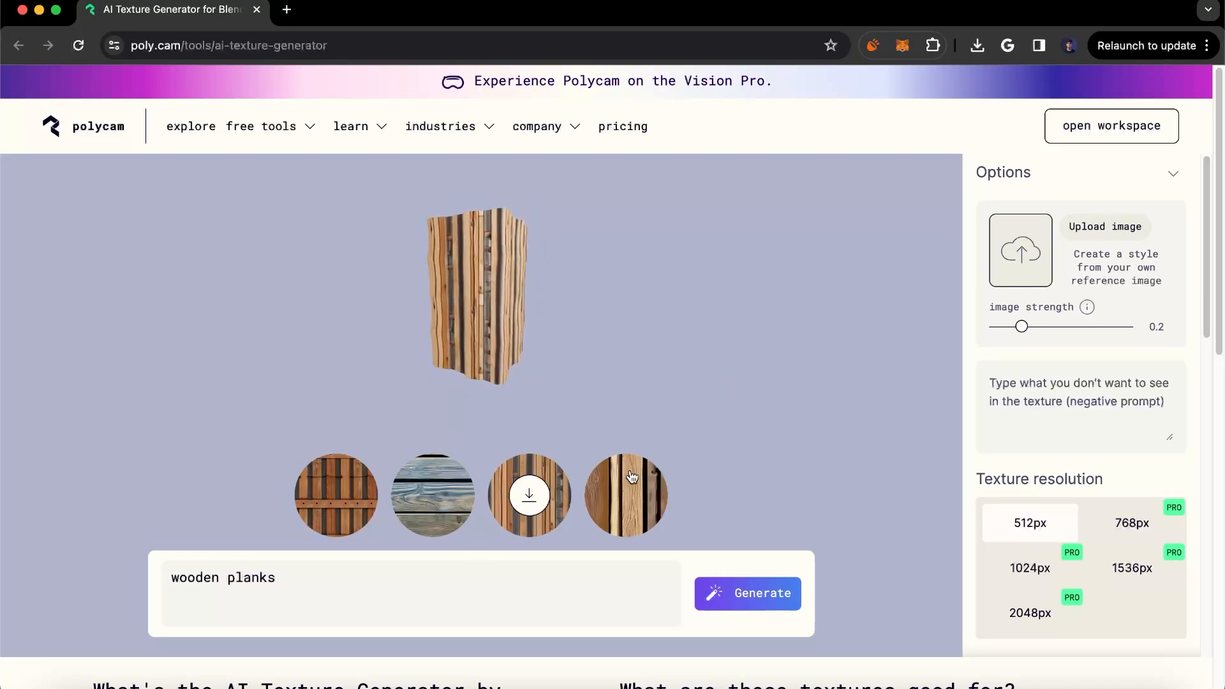
pyautogui.click(627, 497)
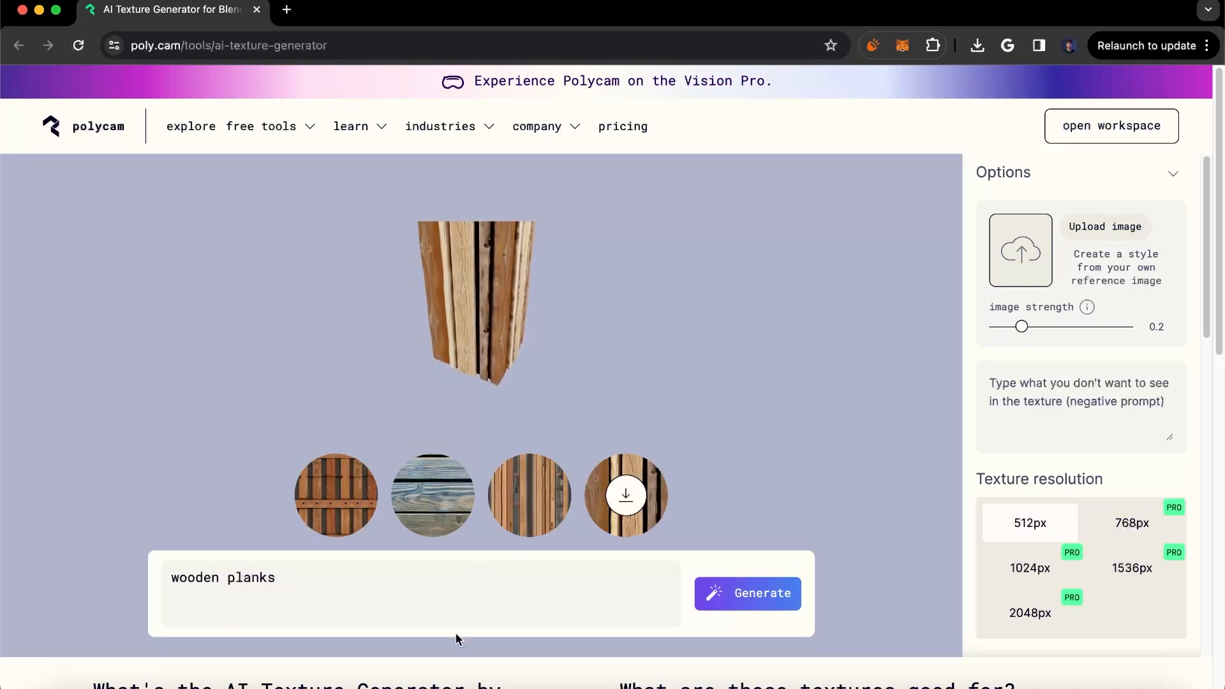
pyautogui.click(432, 517)
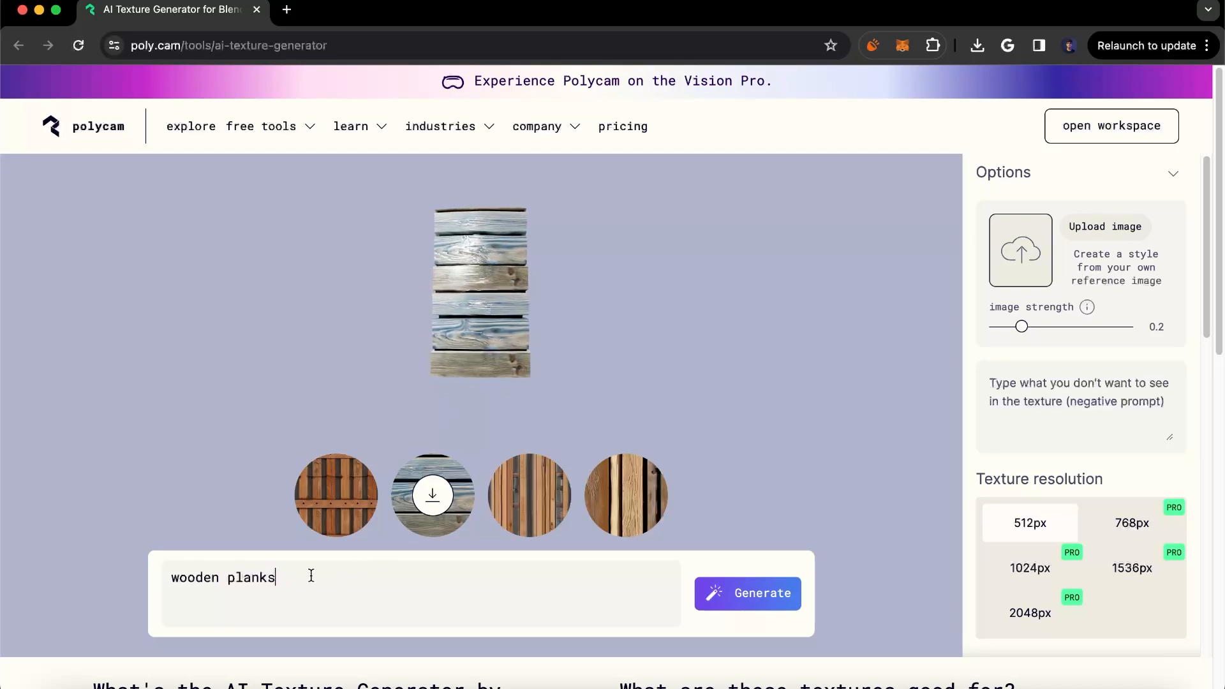
# Replace the prompt with "dragon skin" and generate a new set of textures
pyautogui.moveTo(309, 576); pyautogui.dragTo(166, 585)
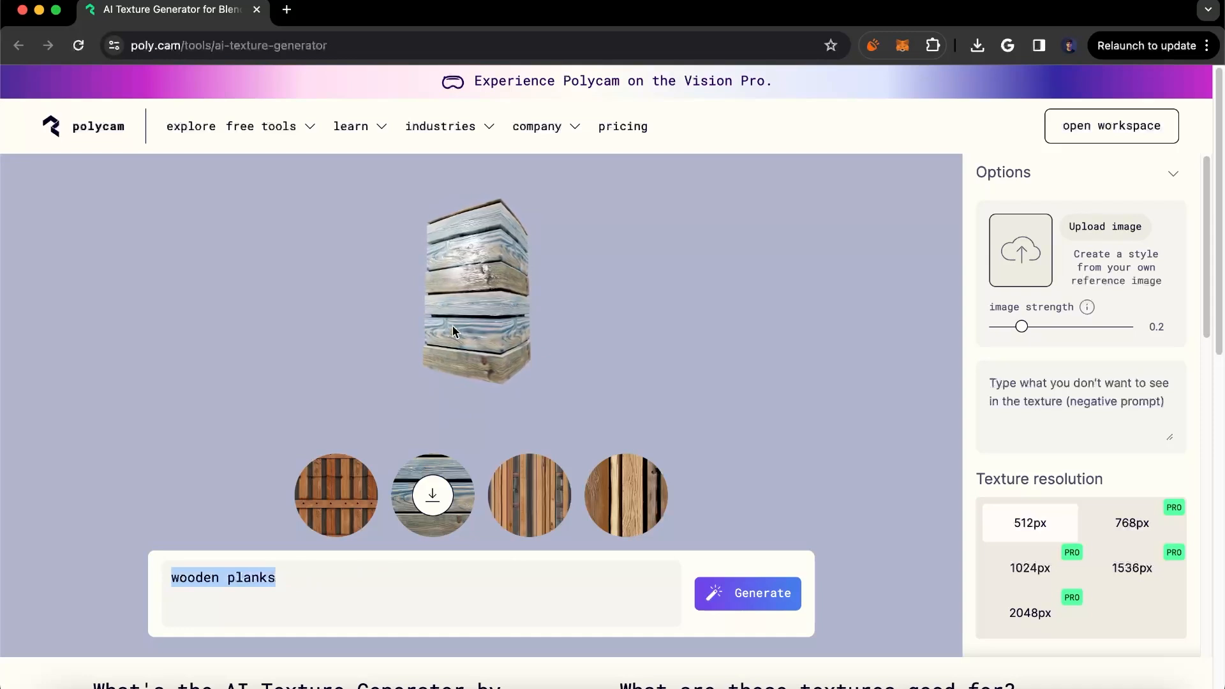
pyautogui.moveTo(453, 329); pyautogui.dragTo(345, 287)
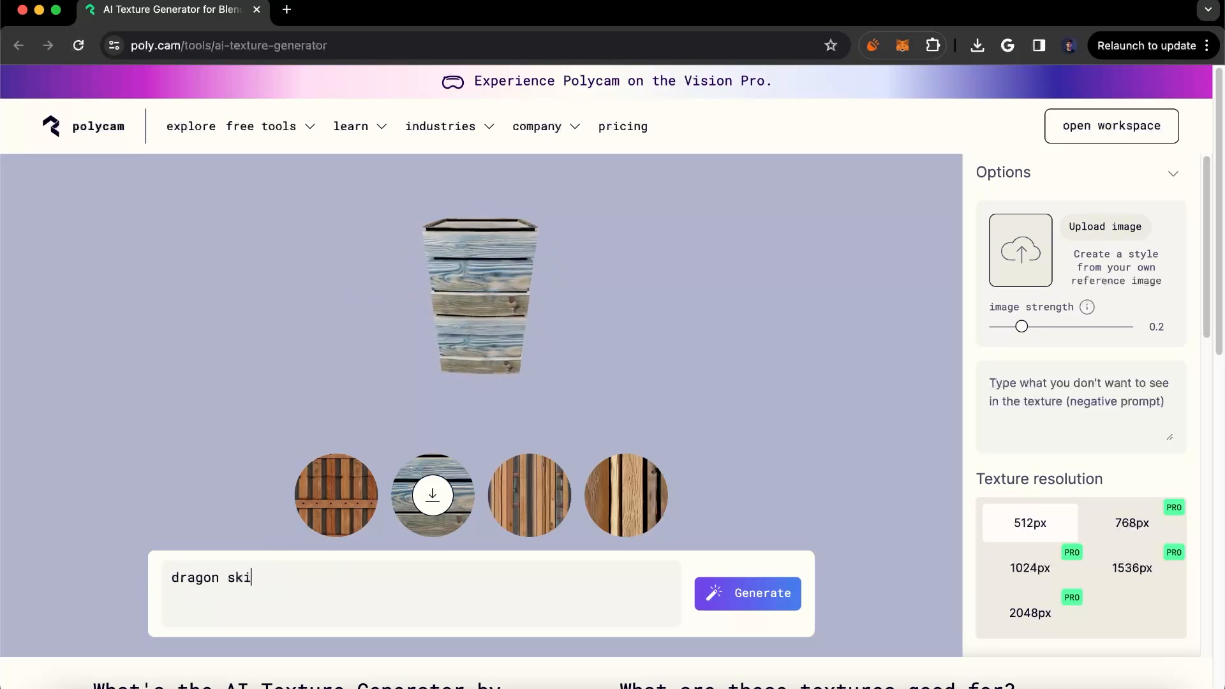
pyautogui.write('n')
pyautogui.press('Return')
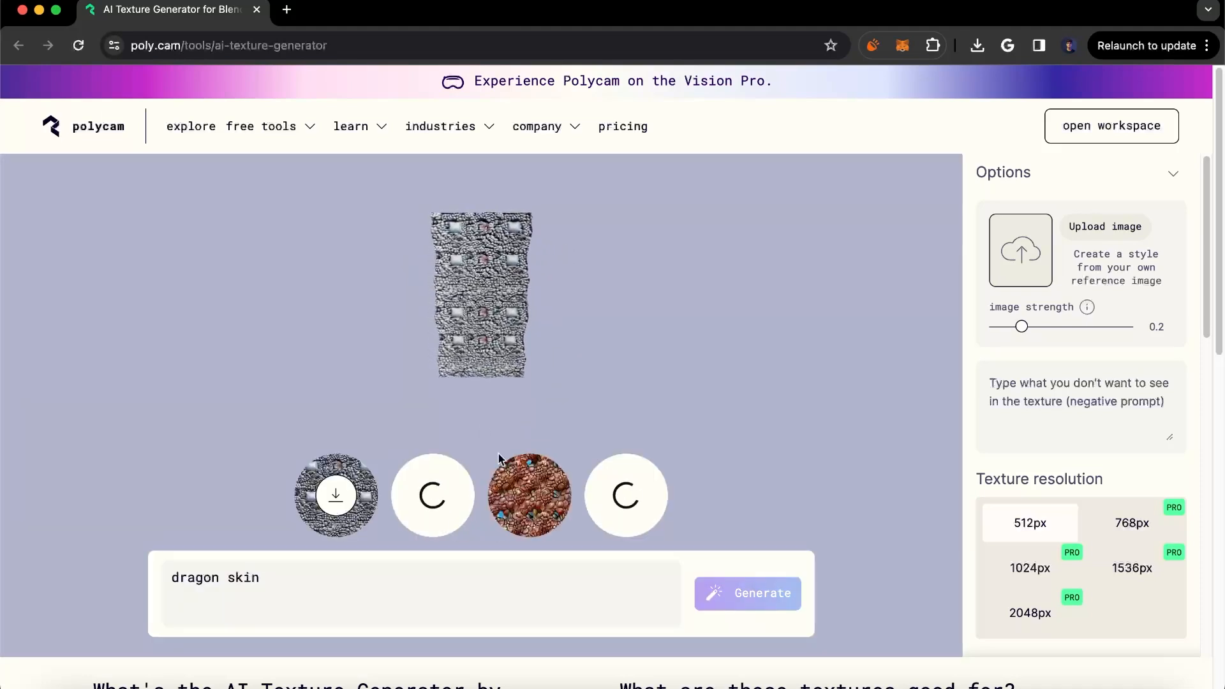
# Preview the reddish-brown, blue-and-orange and dark ribbed dragon skin textures on the model, then return to the reddish-brown one
pyautogui.click(529, 495)
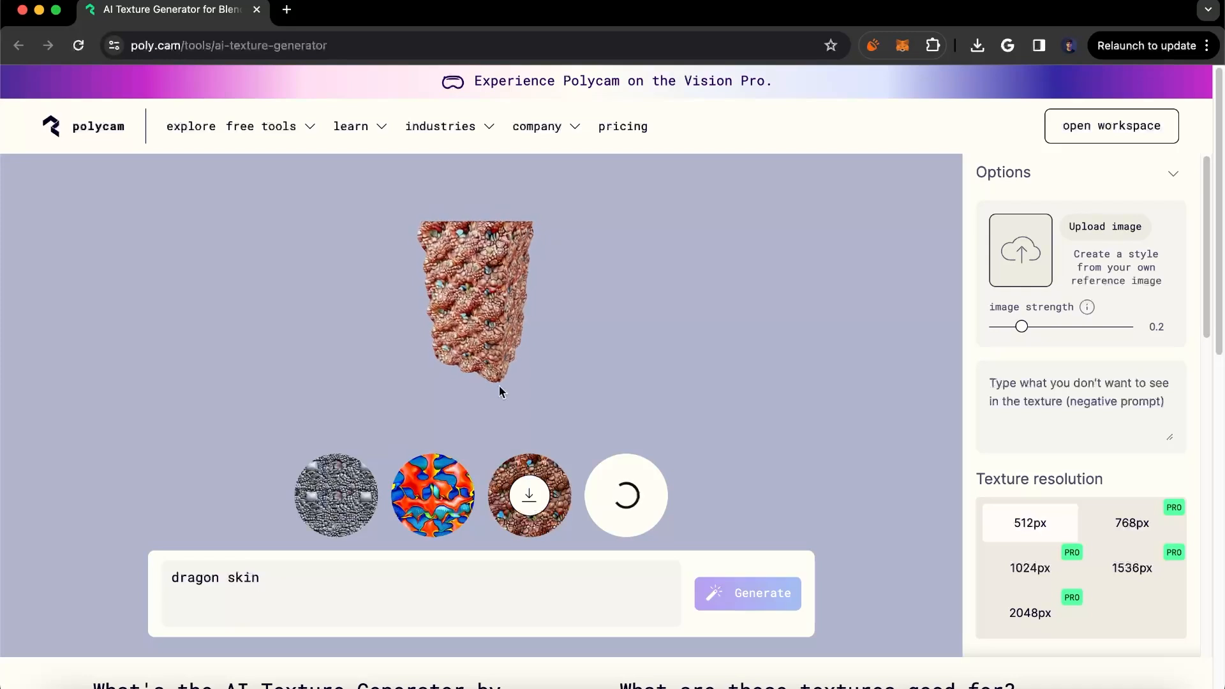
pyautogui.click(455, 491)
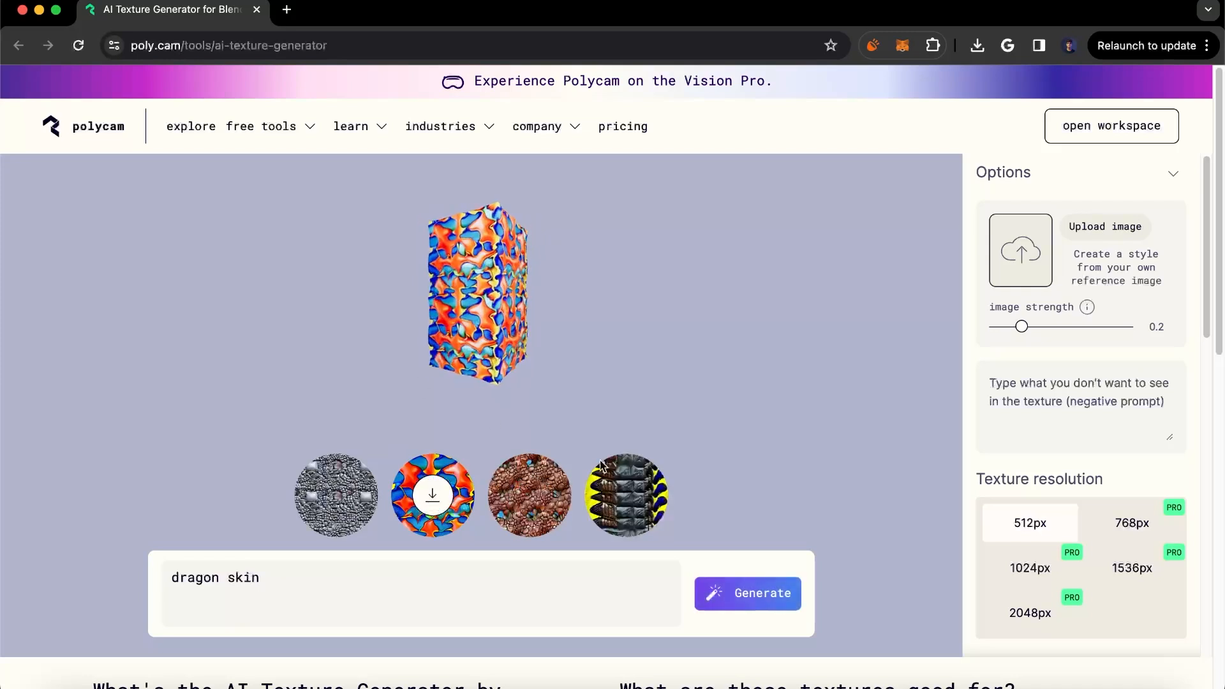
pyautogui.click(617, 496)
pyautogui.click(537, 499)
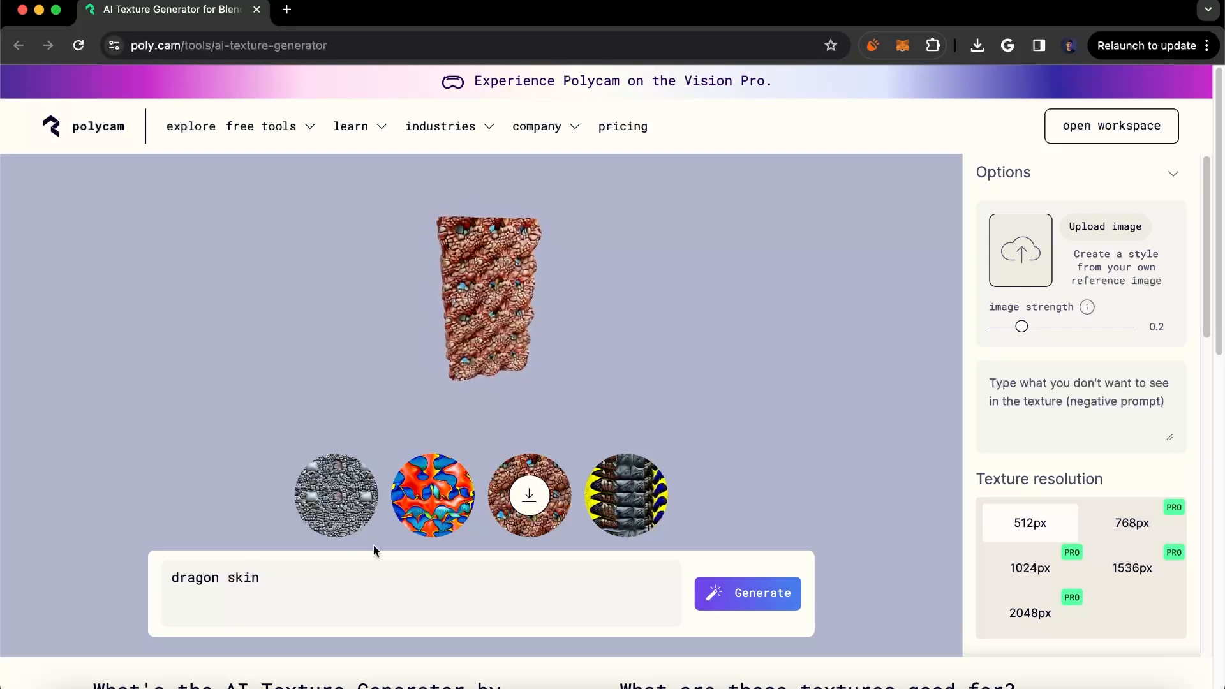
# Replace the prompt with "dinosaur skin" and generate a new set of textures
pyautogui.tripleClick(349, 579)
pyautogui.write('din')
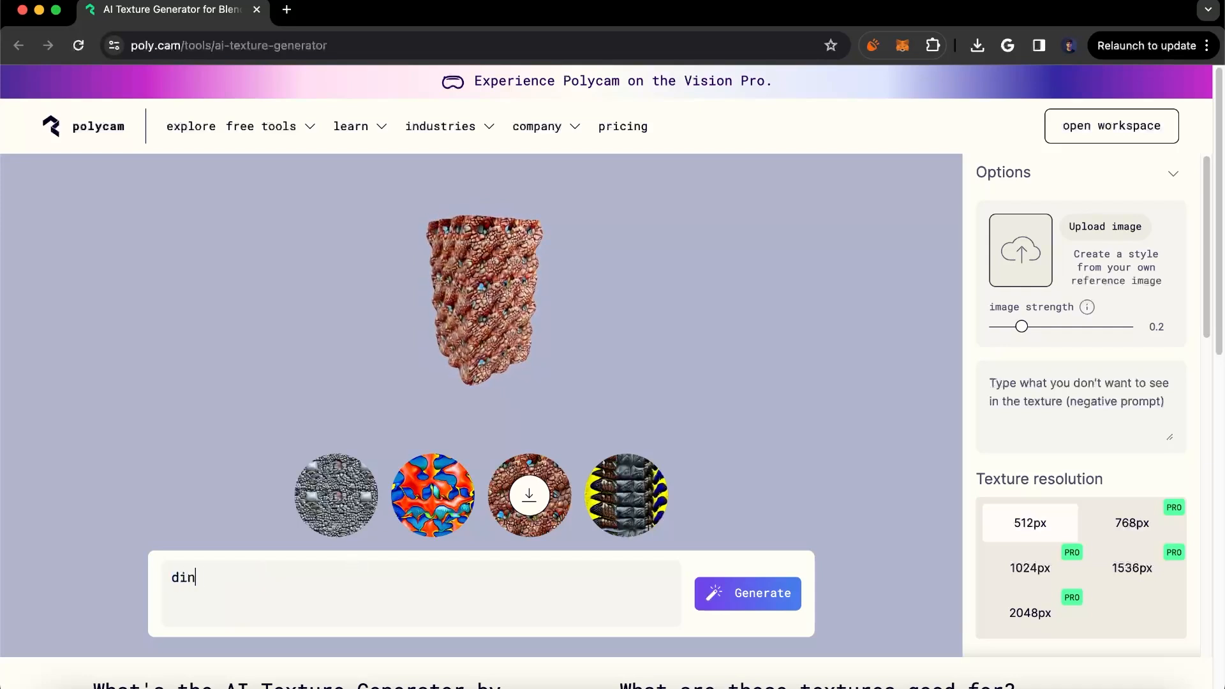
pyautogui.write('osuaur')
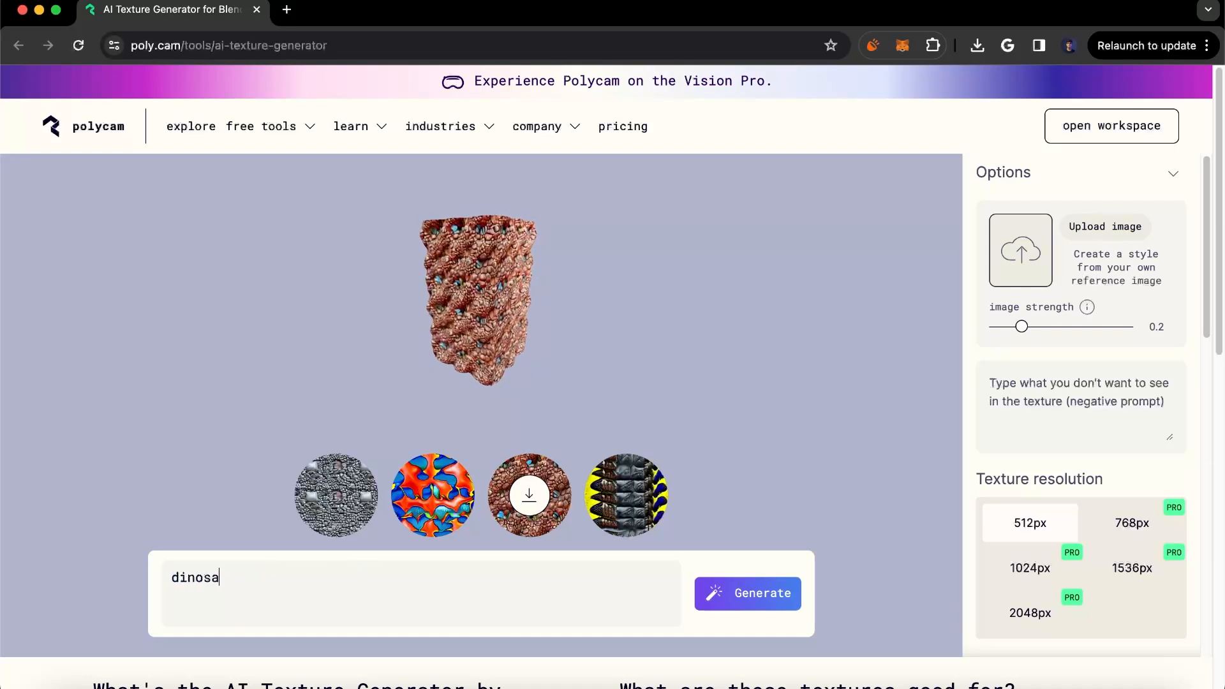
pyautogui.write(' skin')
pyautogui.press('Return')
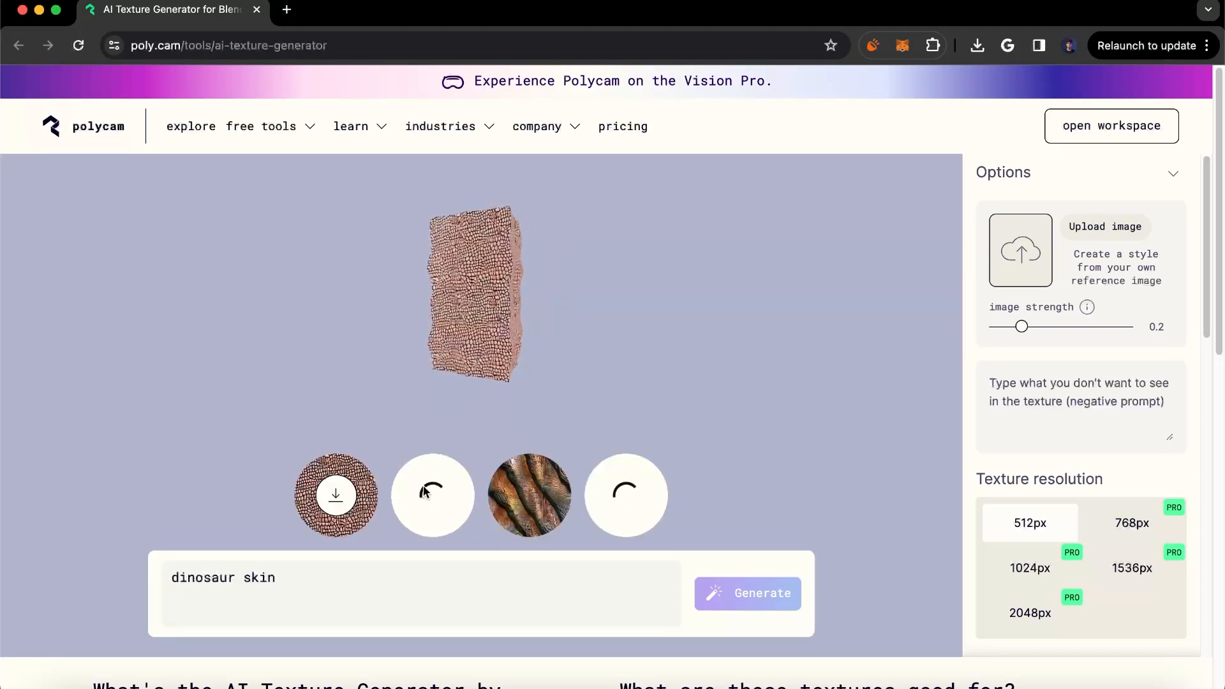
# Preview the brown ribbed, green-and-orange and multicoloured glossy dinosaur skin textures on the model, then return to the brown ribbed one
pyautogui.click(536, 511)
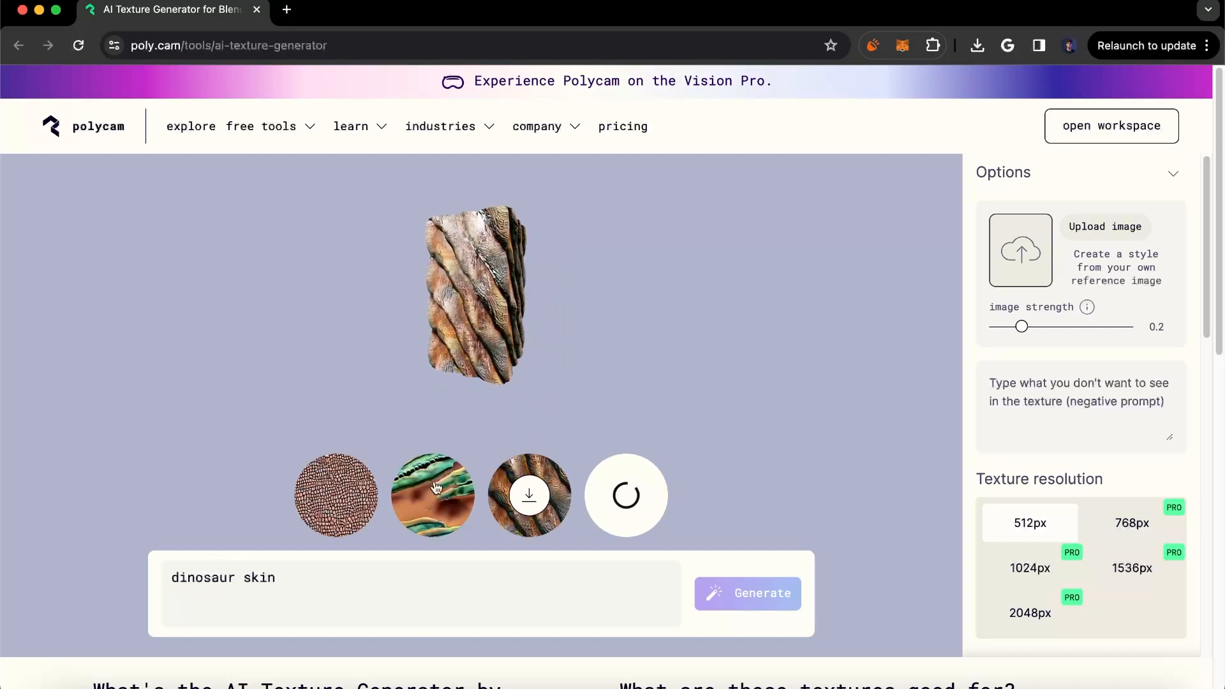
pyautogui.click(427, 501)
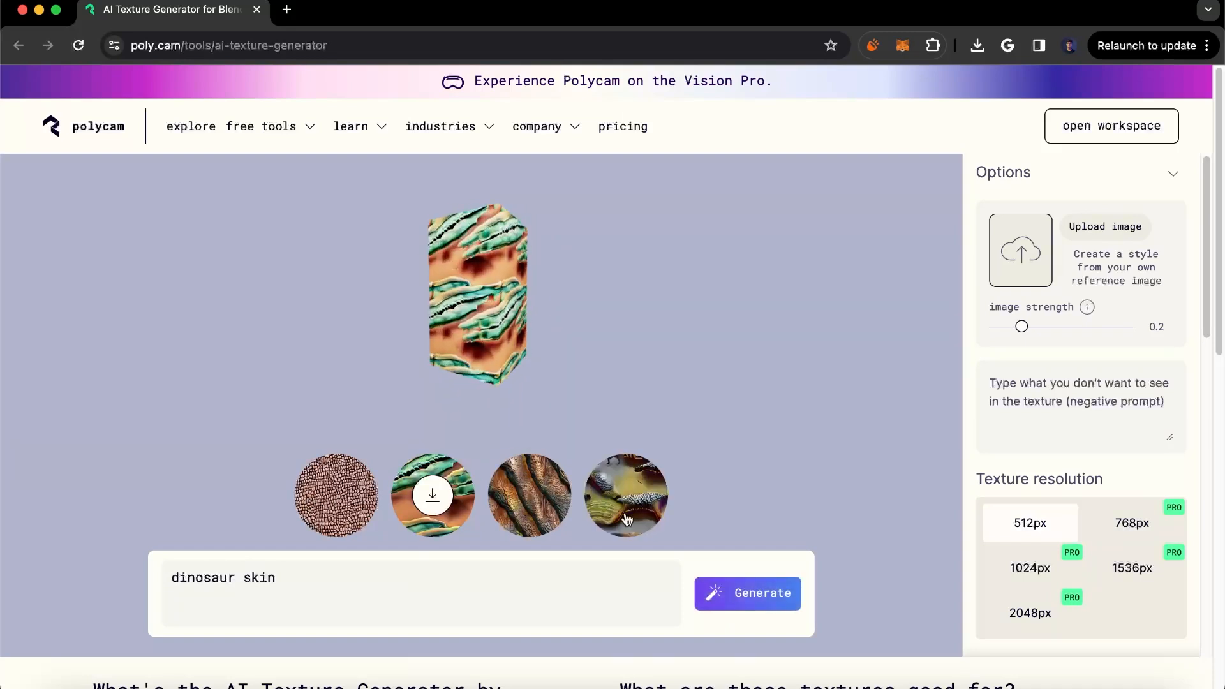
pyautogui.click(624, 508)
pyautogui.click(529, 504)
pyautogui.click(646, 504)
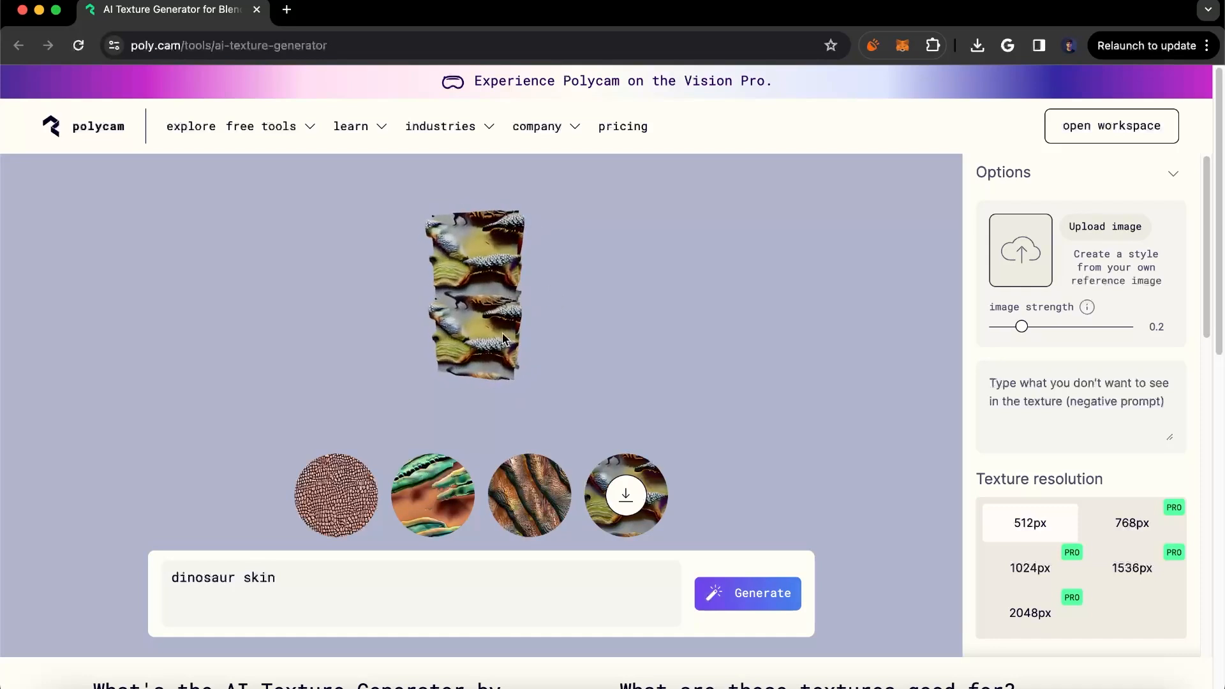
pyautogui.click(531, 472)
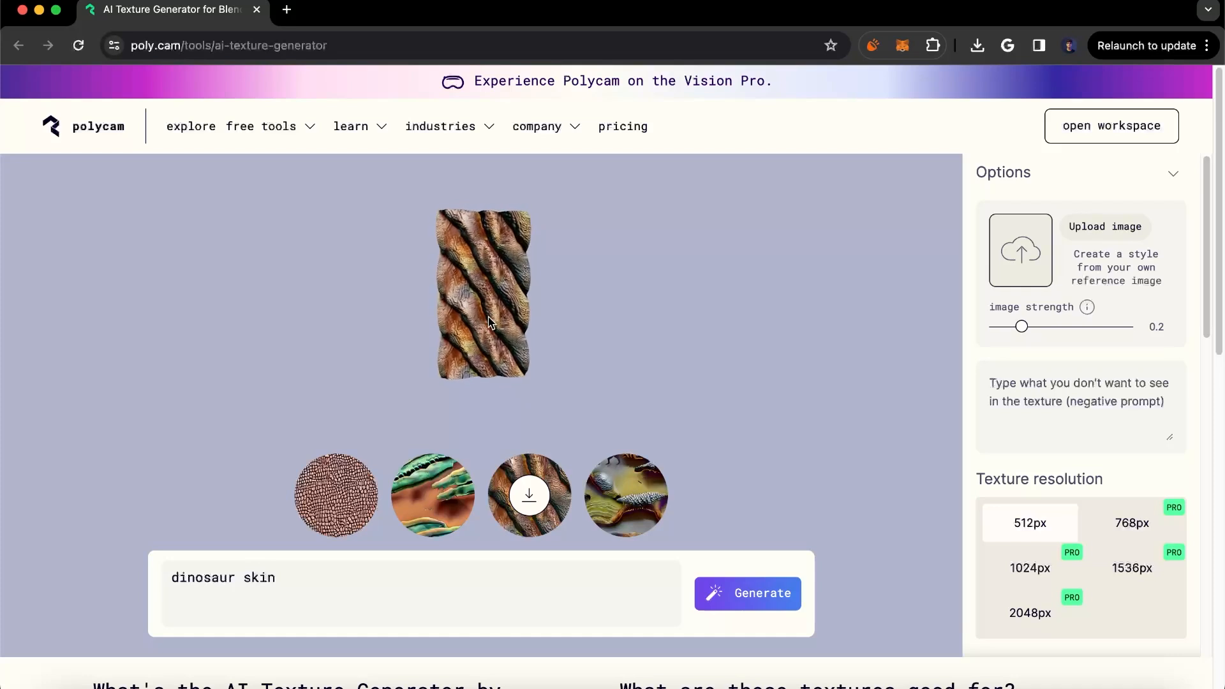
# Clear the "dinosaur skin" text from the texture prompt
pyautogui.click(345, 607)
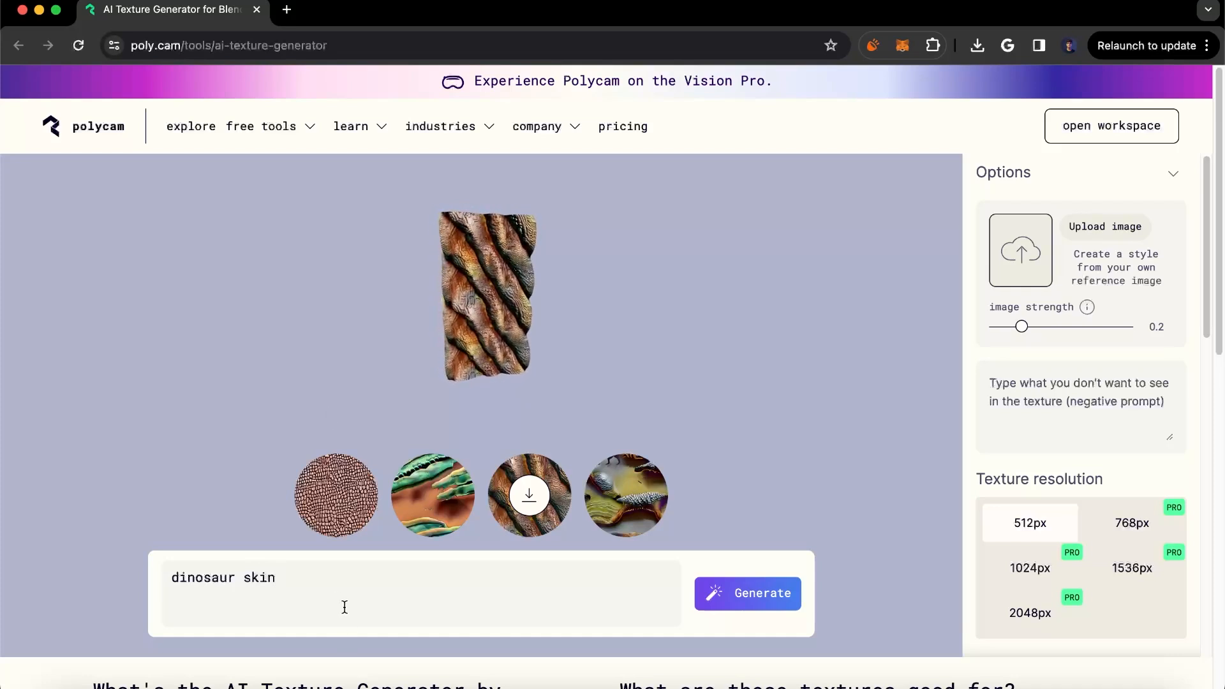
pyautogui.press('super+a')
pyautogui.press('BackSpace')
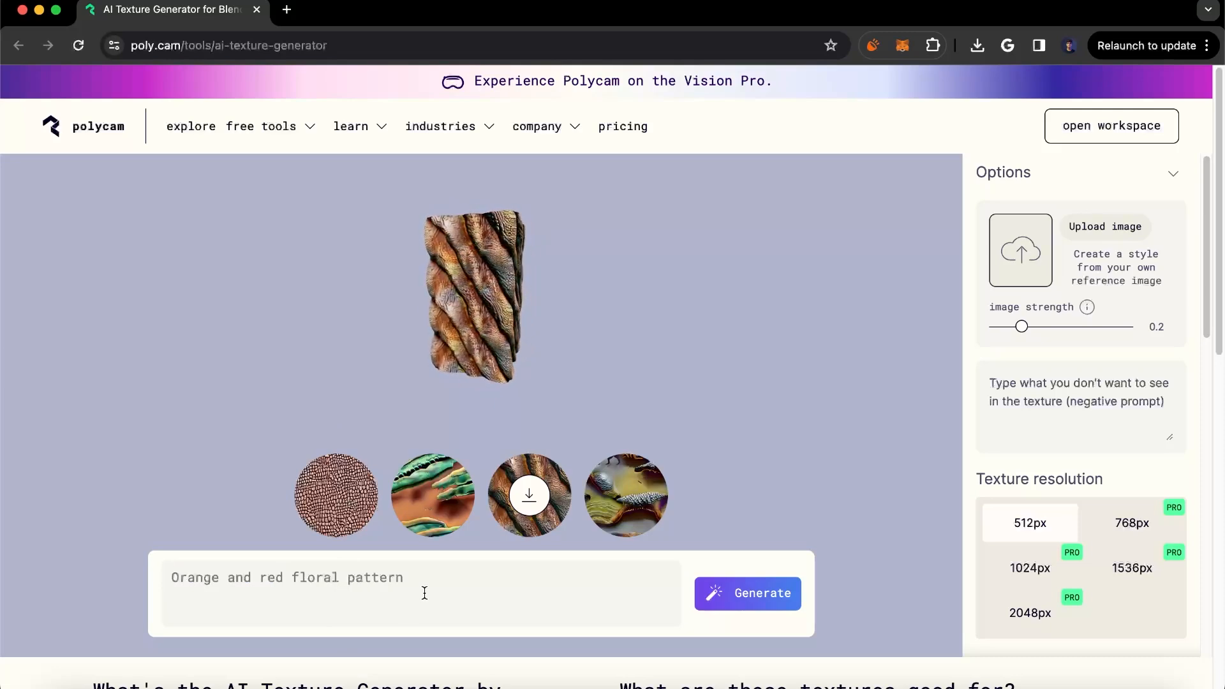
# Examine the information below the generator on commercial use of the textures, highlighting the licence and acknowledgment text
pyautogui.scroll(-2, 424, 593)
pyautogui.scroll(-7, 438, 621)
pyautogui.scroll(1, 440, 606)
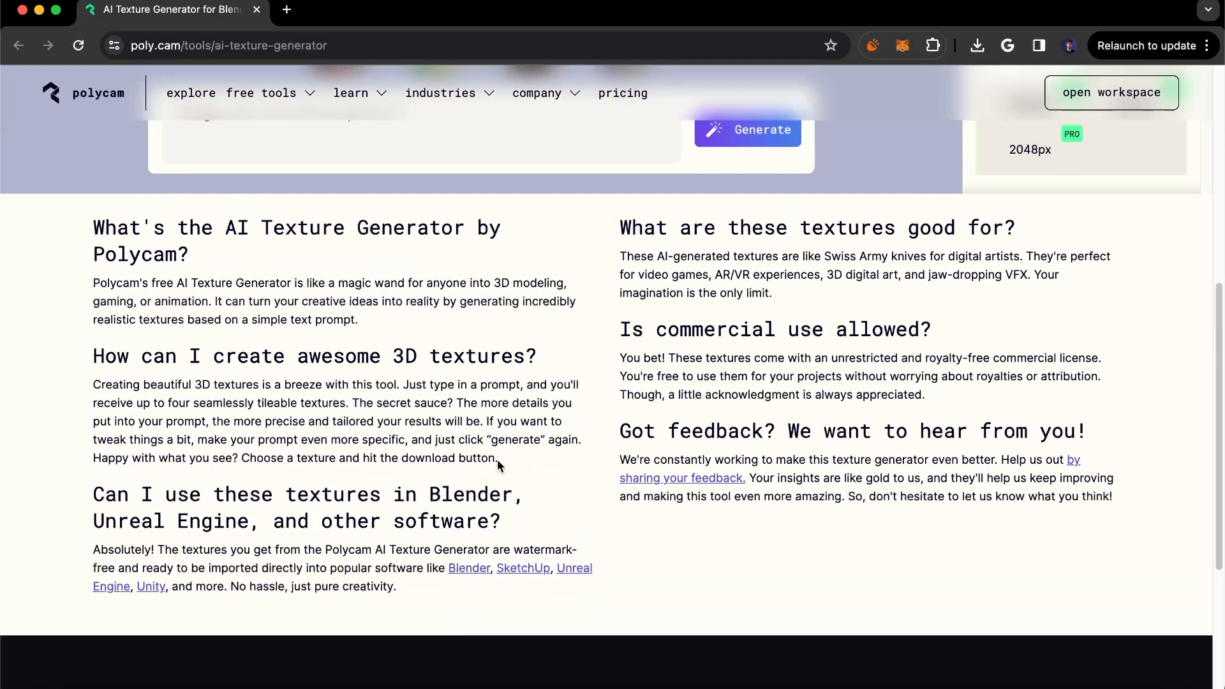
pyautogui.moveTo(617, 345); pyautogui.dragTo(1044, 413)
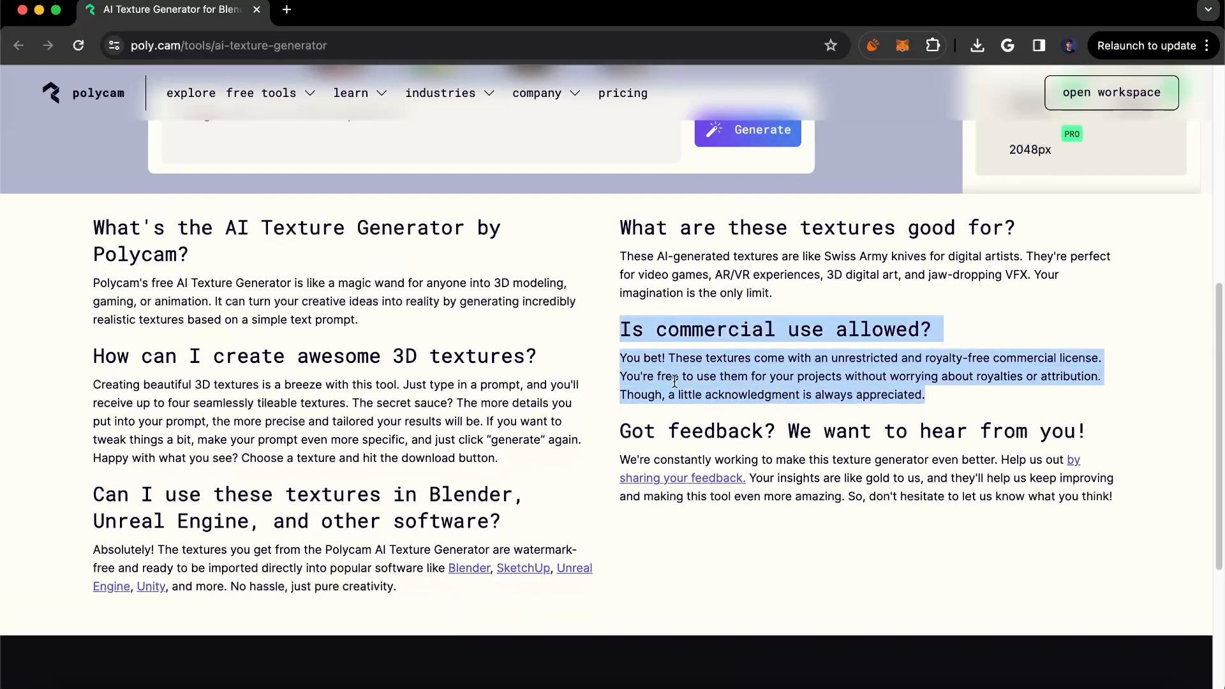
pyautogui.click(958, 401)
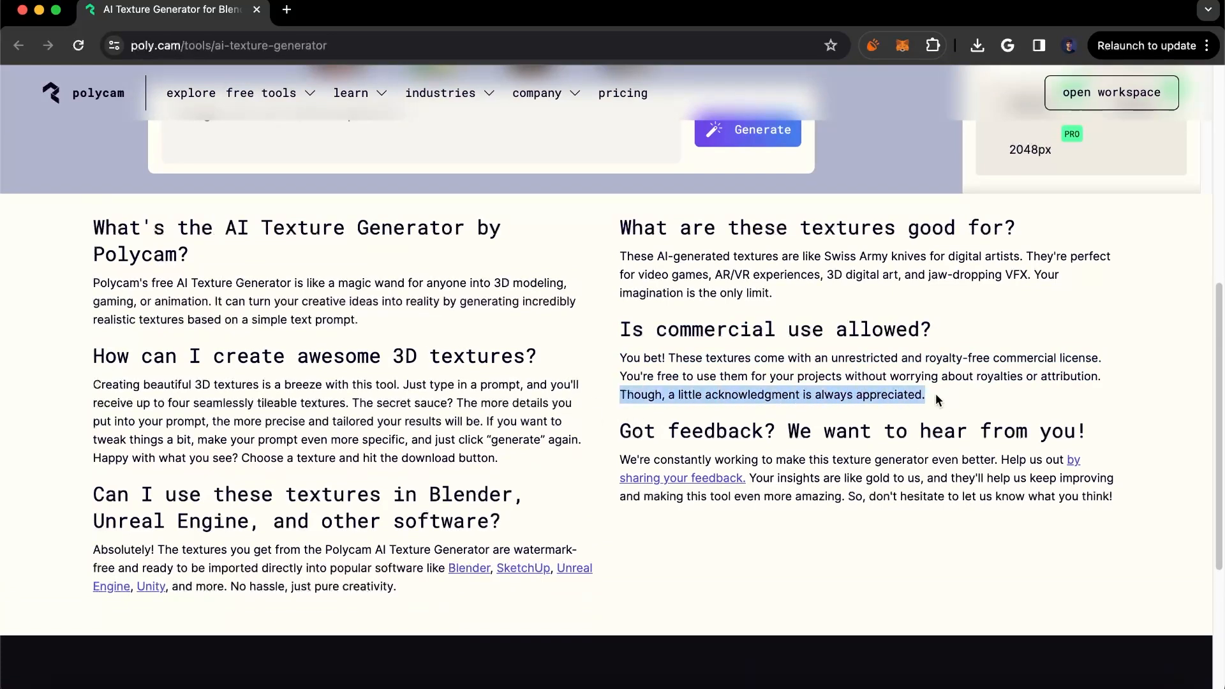
pyautogui.click(940, 396)
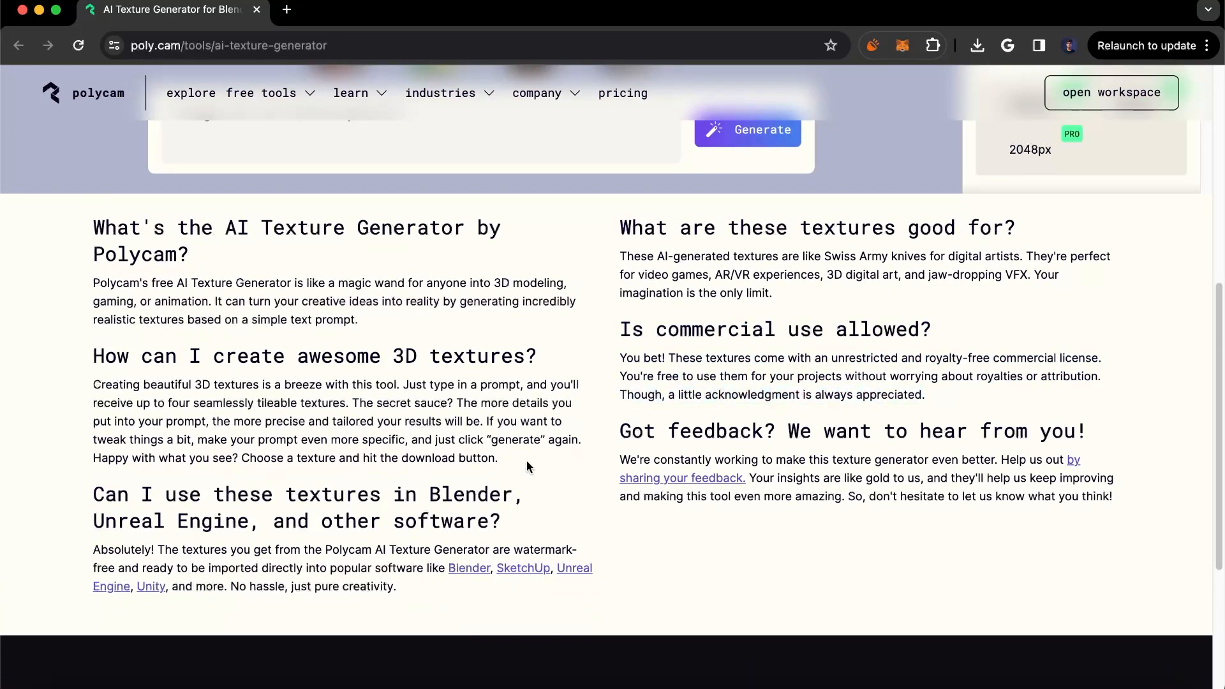
# Download the brown ribbed dinosaur skin texture and open its downloaded folder in Finder
pyautogui.scroll(7, 527, 467)
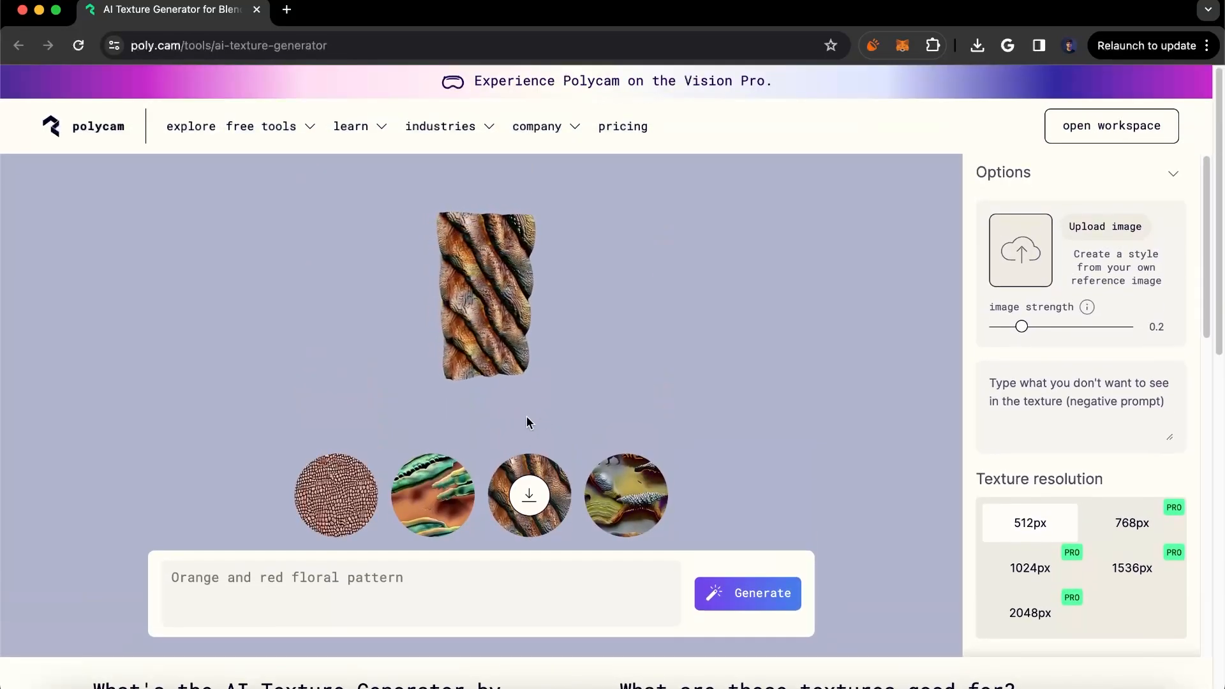
pyautogui.click(529, 495)
pyautogui.click(820, 88)
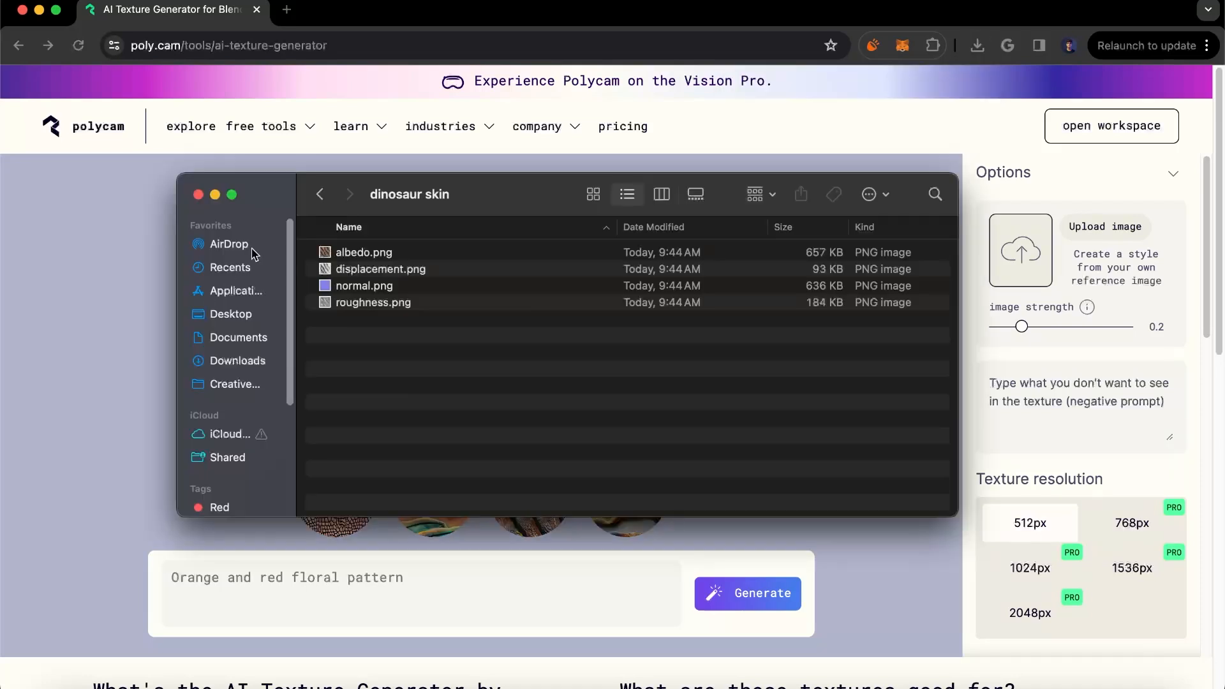
# Inspect the downloaded roughness.png, normal.png and albedo.png maps one by one, closing each image after viewing
pyautogui.doubleClick(375, 303)
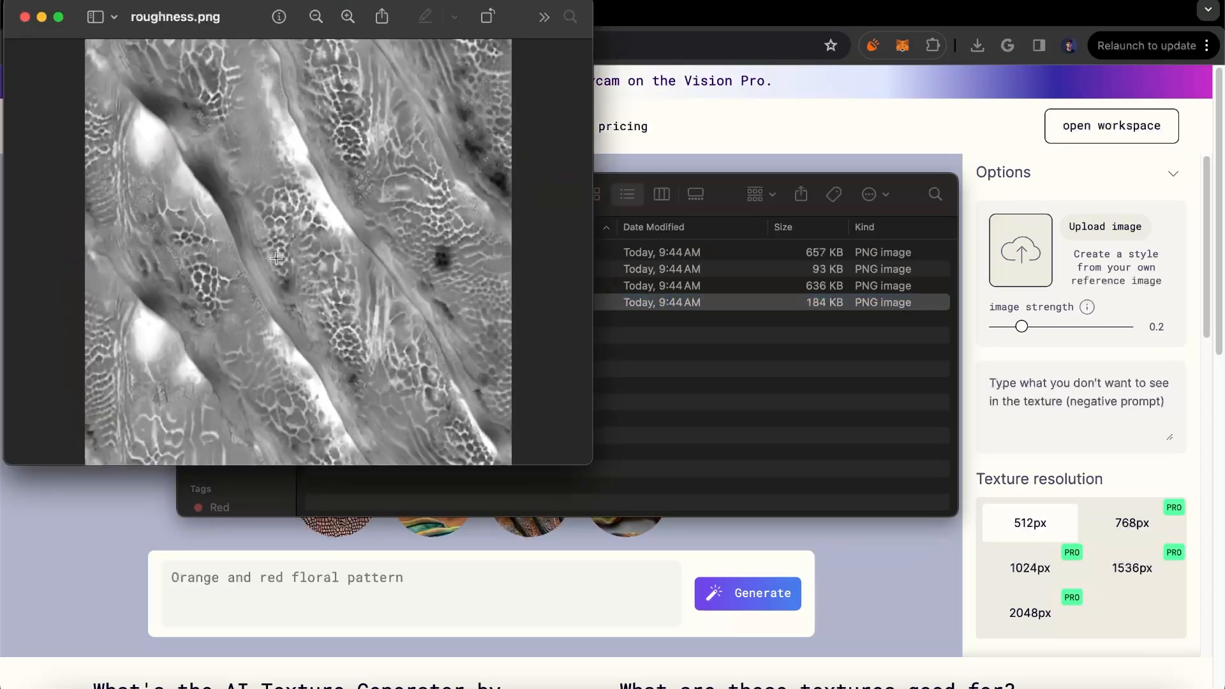
pyautogui.click(24, 17)
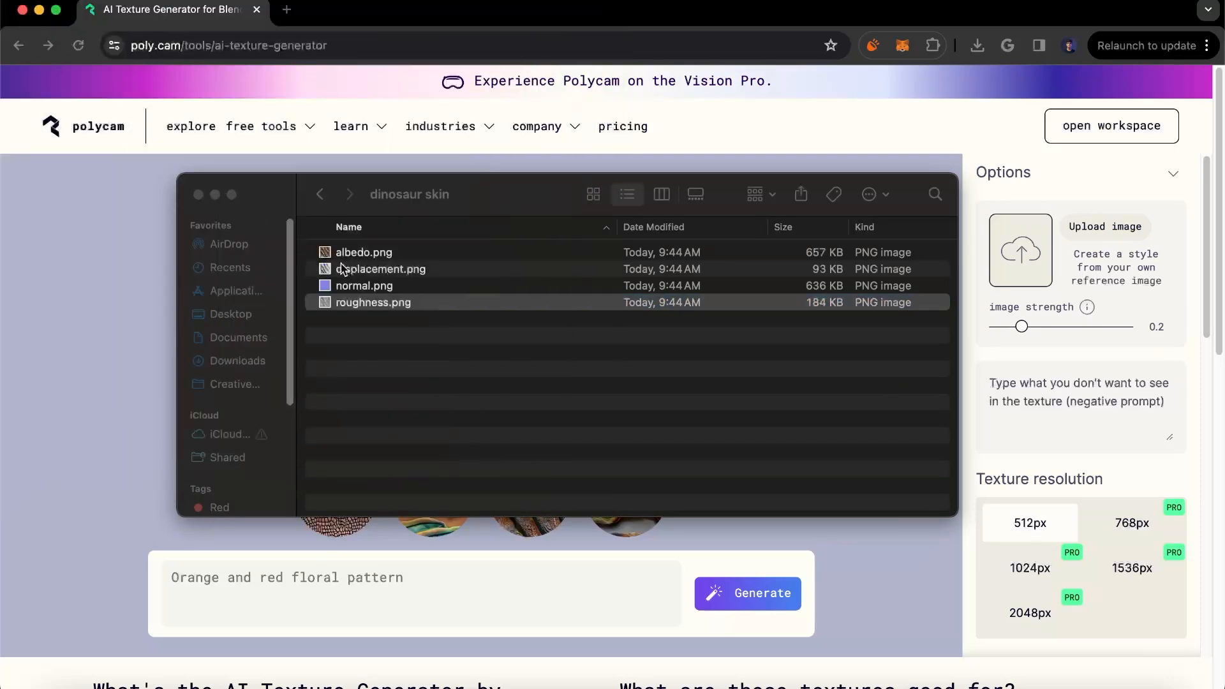
pyautogui.doubleClick(367, 286)
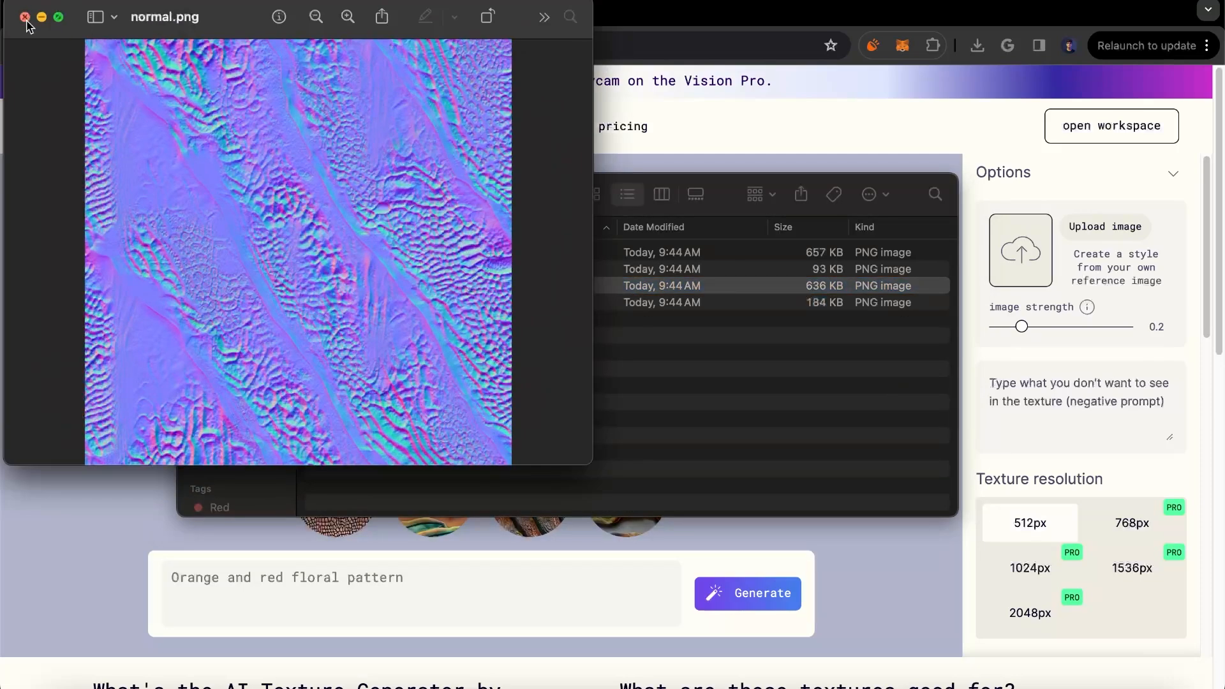
pyautogui.click(24, 17)
pyautogui.doubleClick(397, 257)
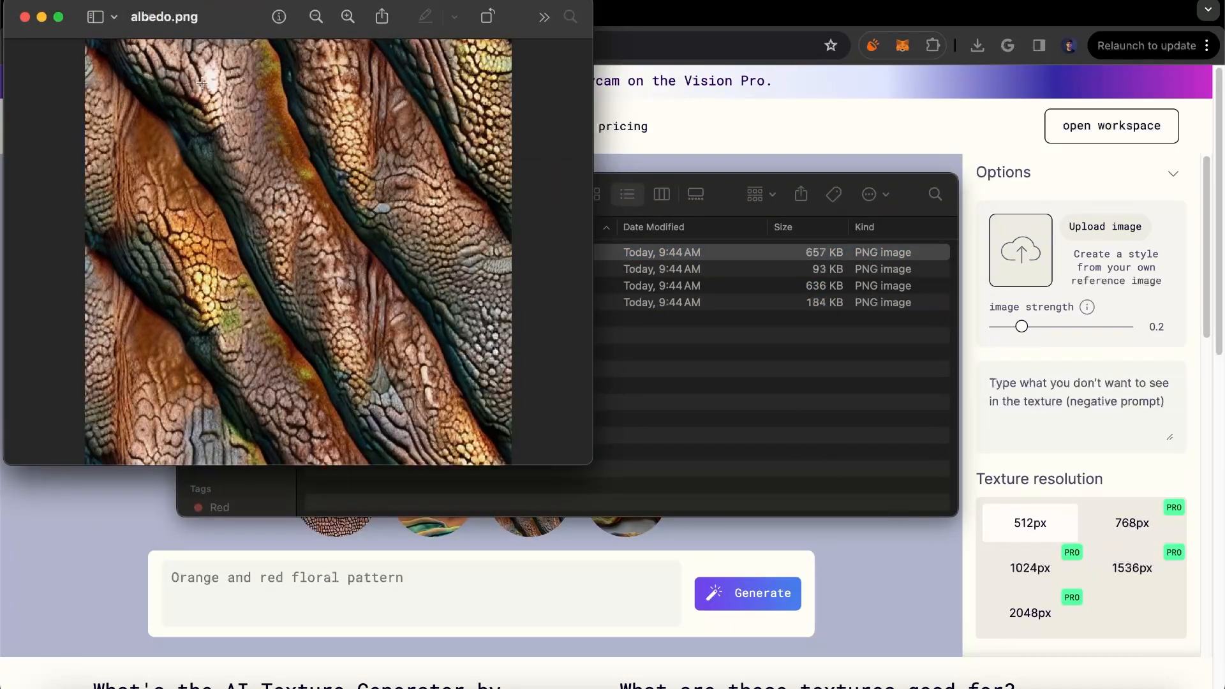
pyautogui.click(25, 17)
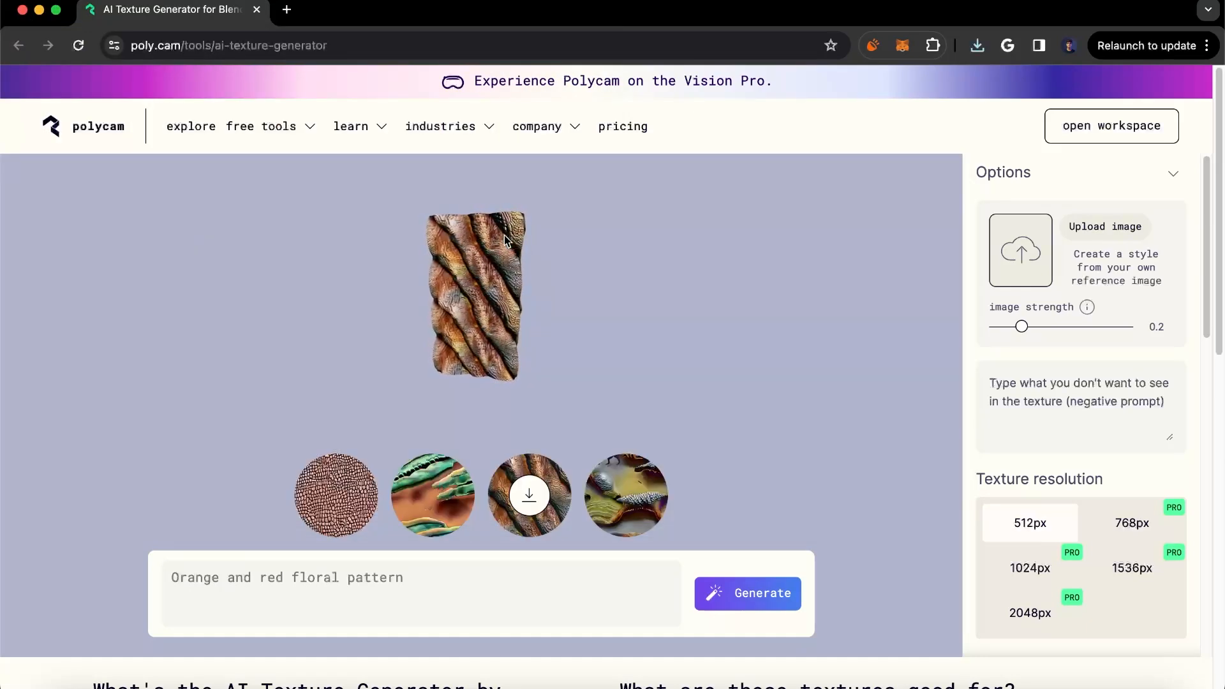